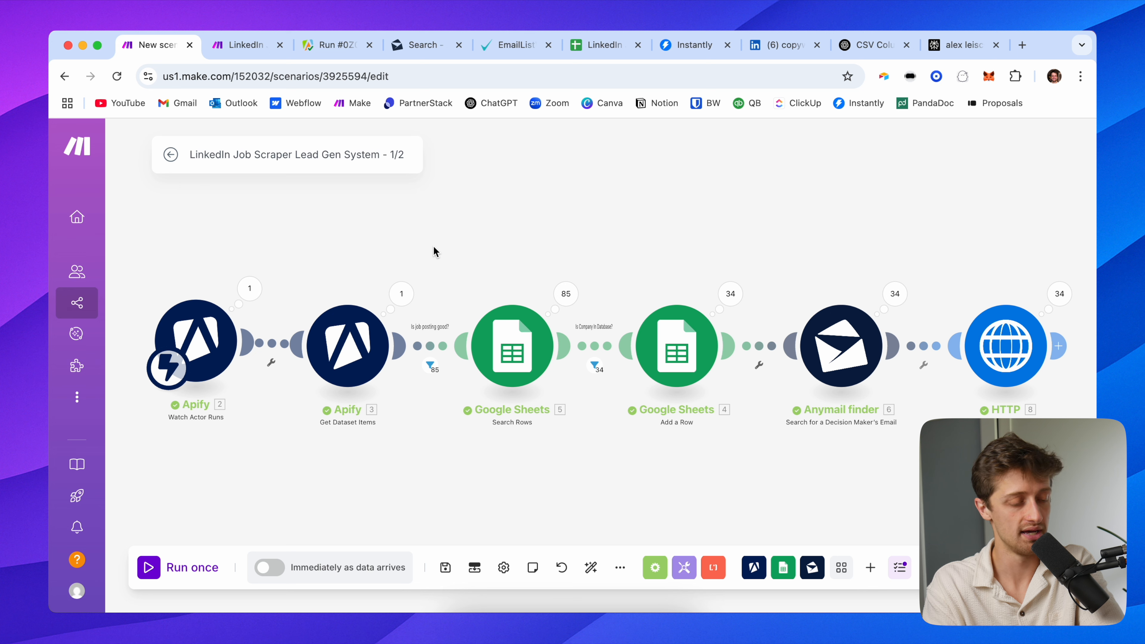
Compare the existing 1/2 and 2/2 LinkedIn lead-gen scenario tabs
left_click(231, 47)
left_click(150, 47)
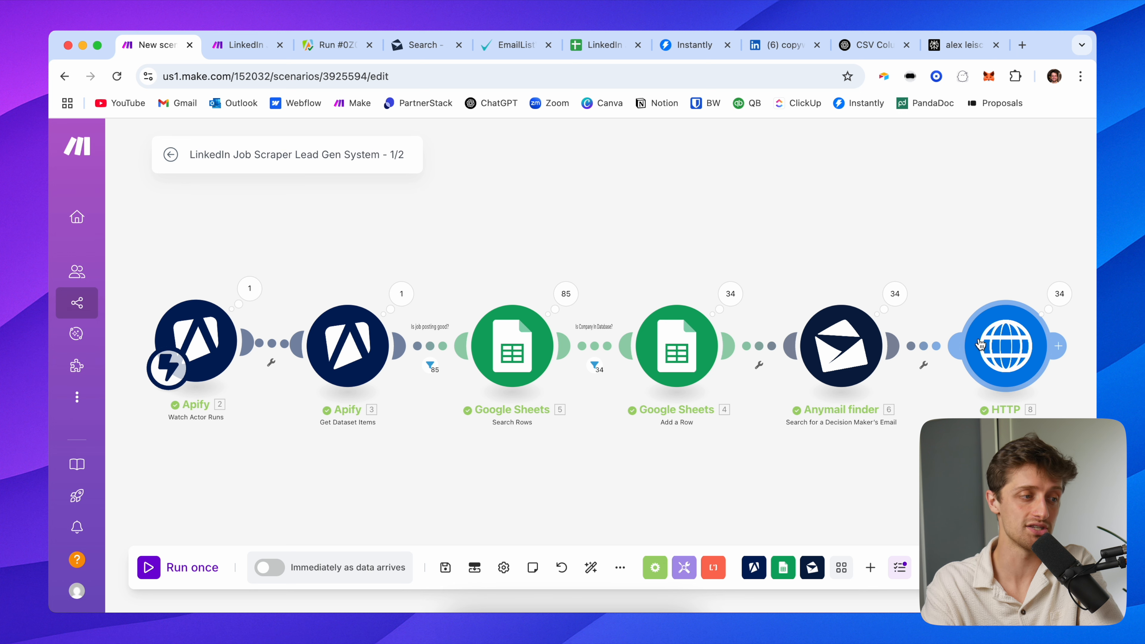
left_click(243, 46)
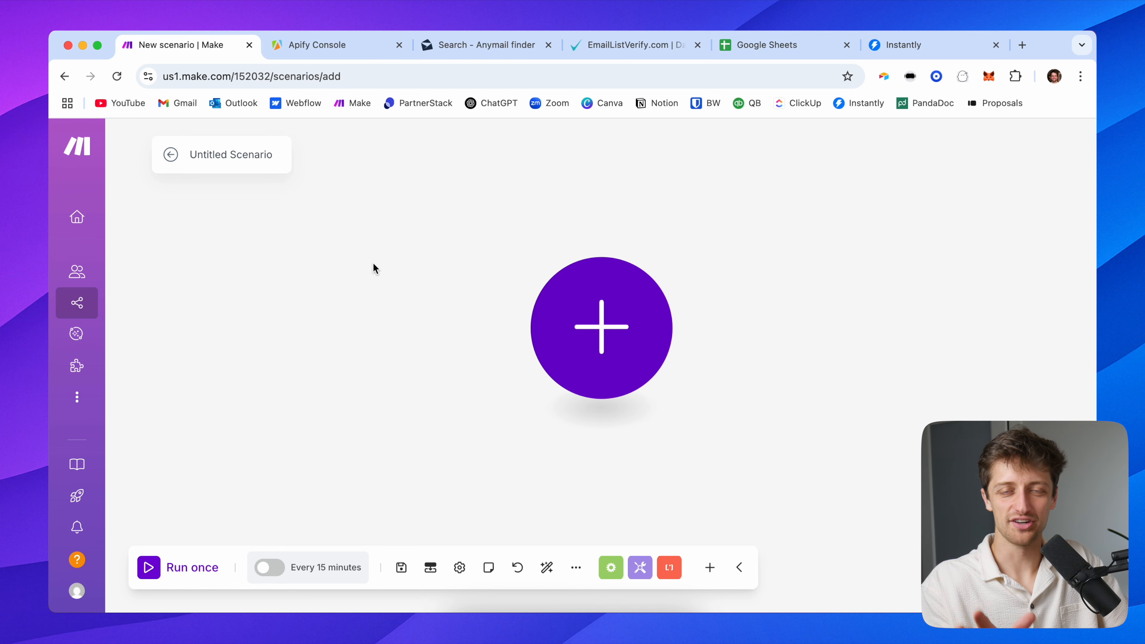
Rename the Untitled Scenario to 'LinkedIn Job Scraper Lead Gen System - 1/2'
triple_click(235, 154)
type("Linked")
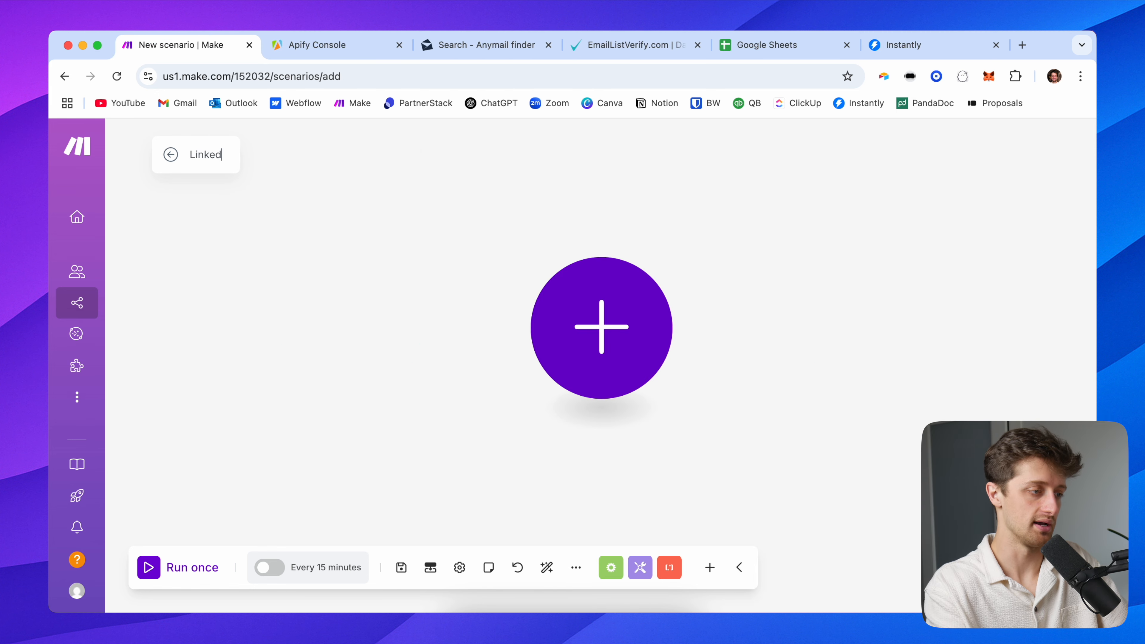
type("In Job Scraper ")
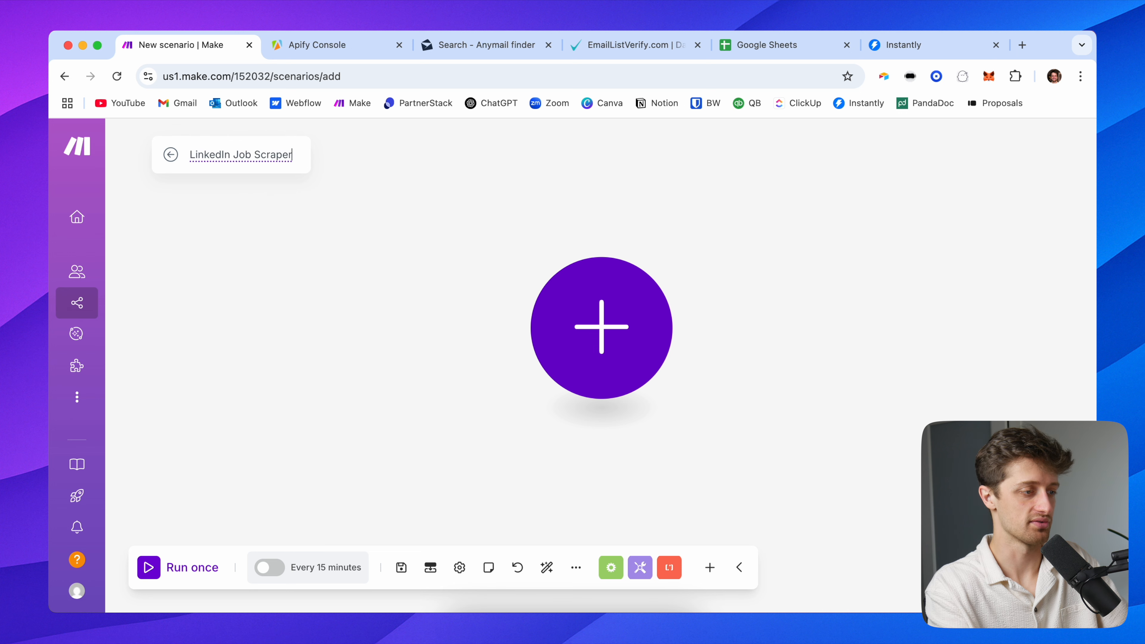
type("Lead ")
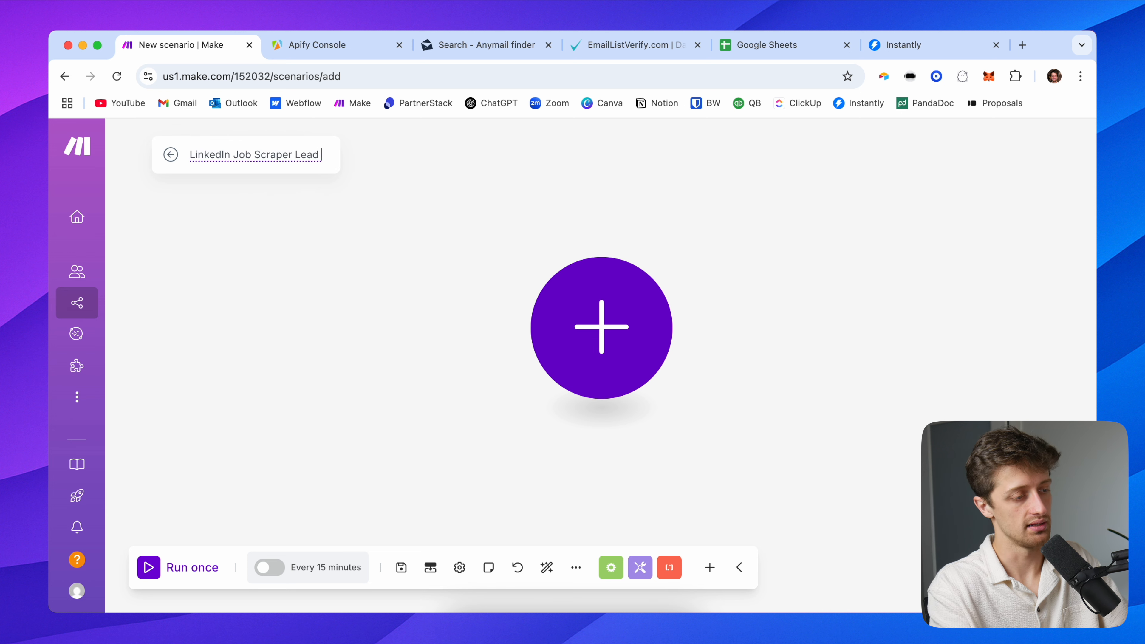
type("Gen System - 1/2")
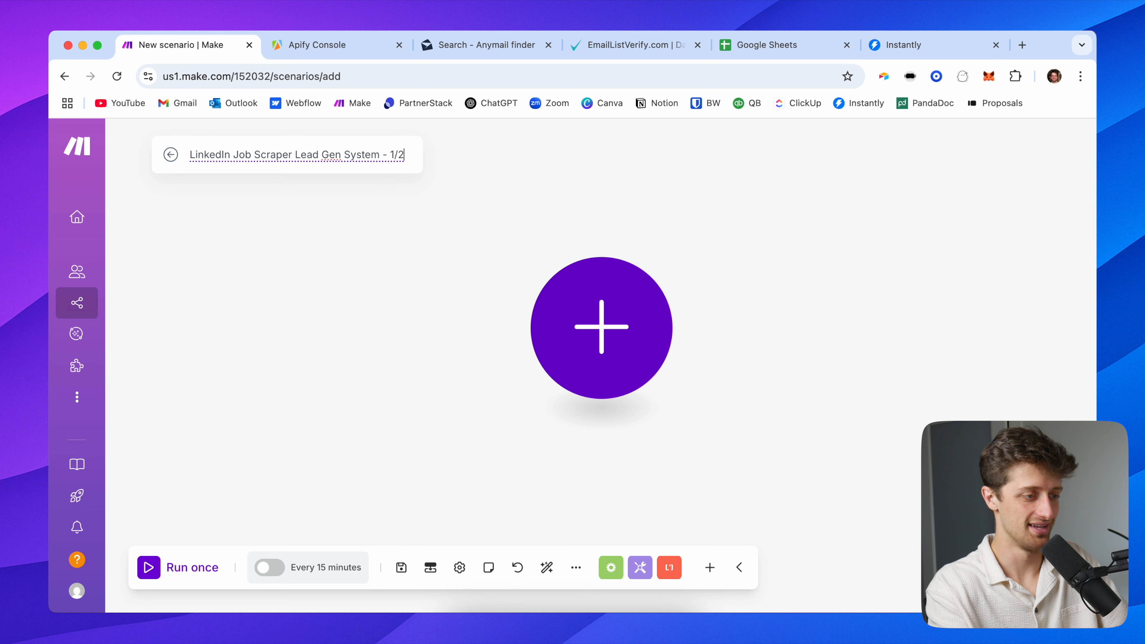
left_click(252, 188)
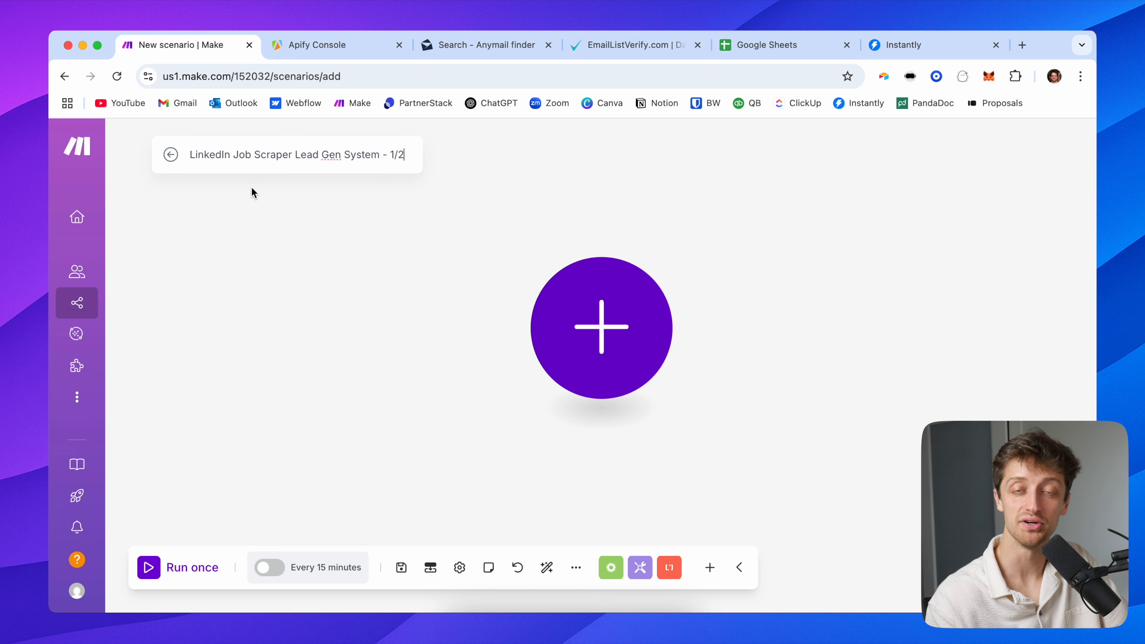
left_click(284, 201)
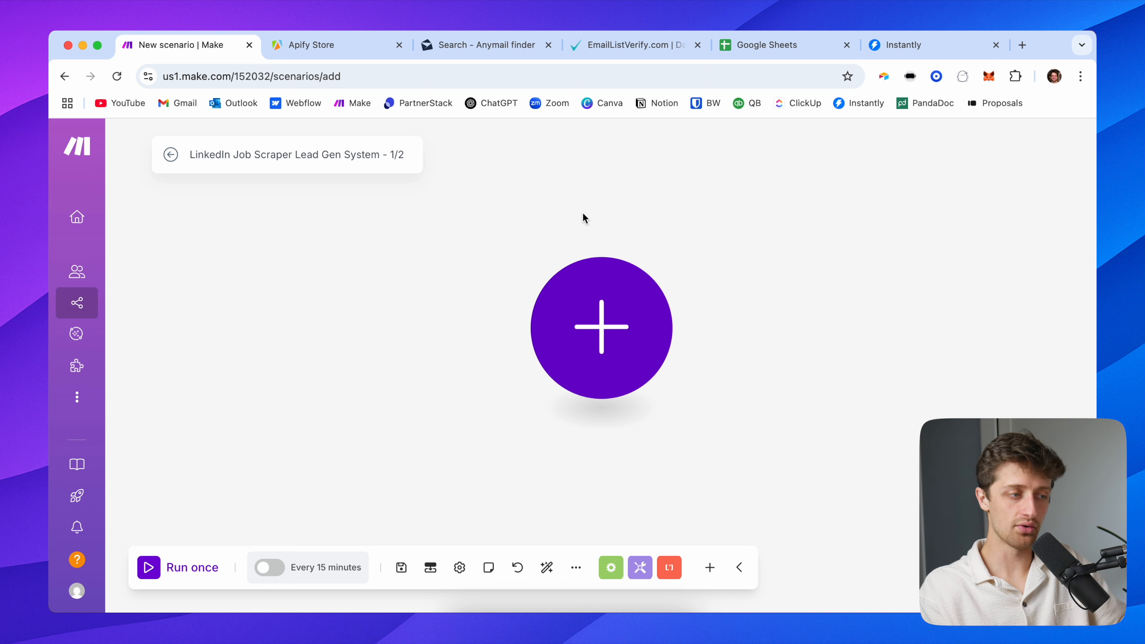
Search the Apify Store for 'linkedin job scraper' and open the Bebity LinkedIn Jobs Scraper
left_click(343, 47)
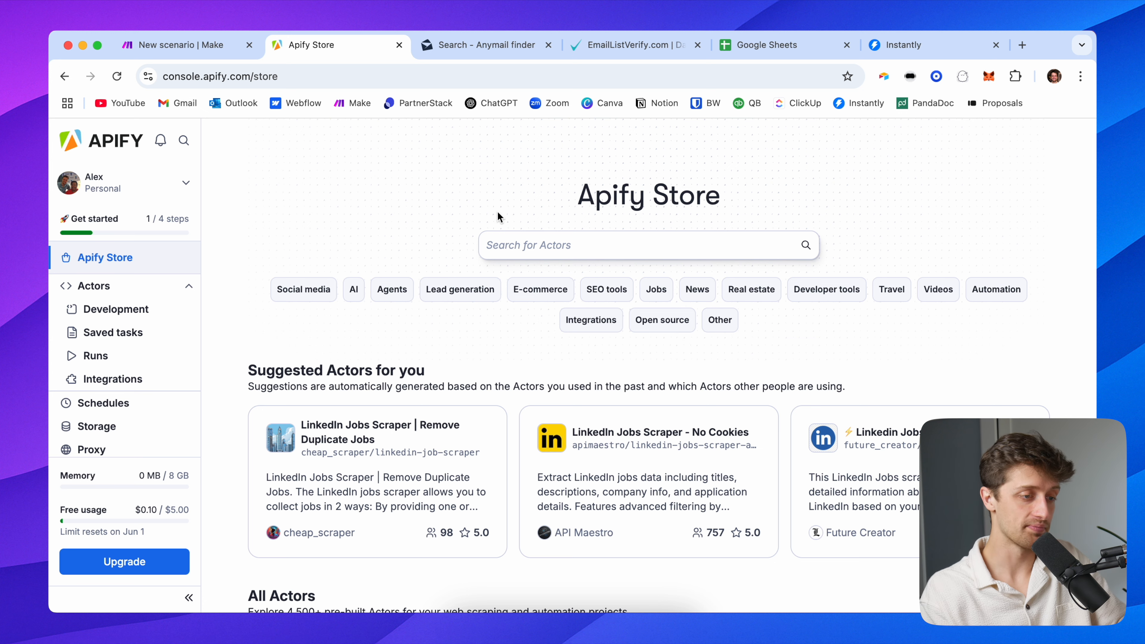
left_click(488, 245)
type("l")
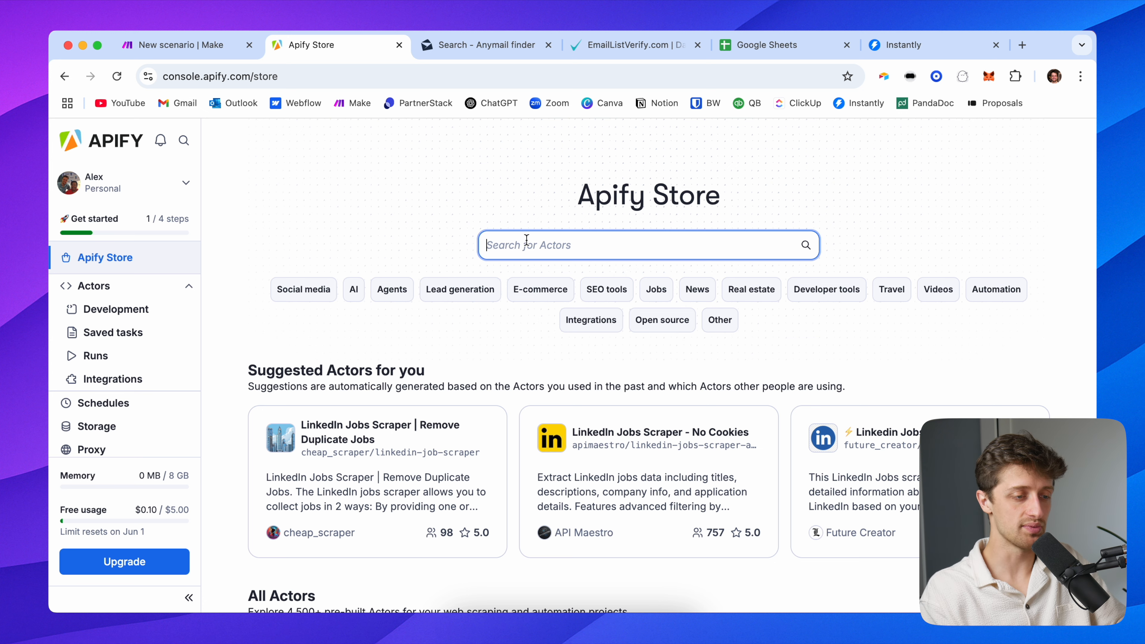
type("inkedin j")
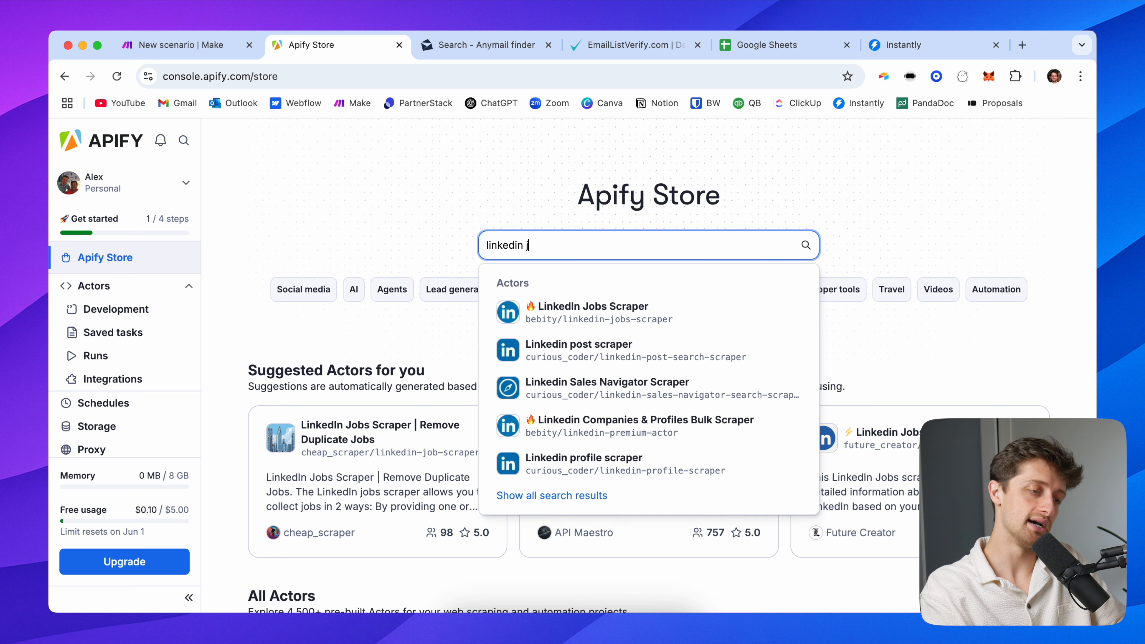
type("ob scraper bet")
key("BackSpace")
key("BackSpace")
key("BackSpace")
key("Return")
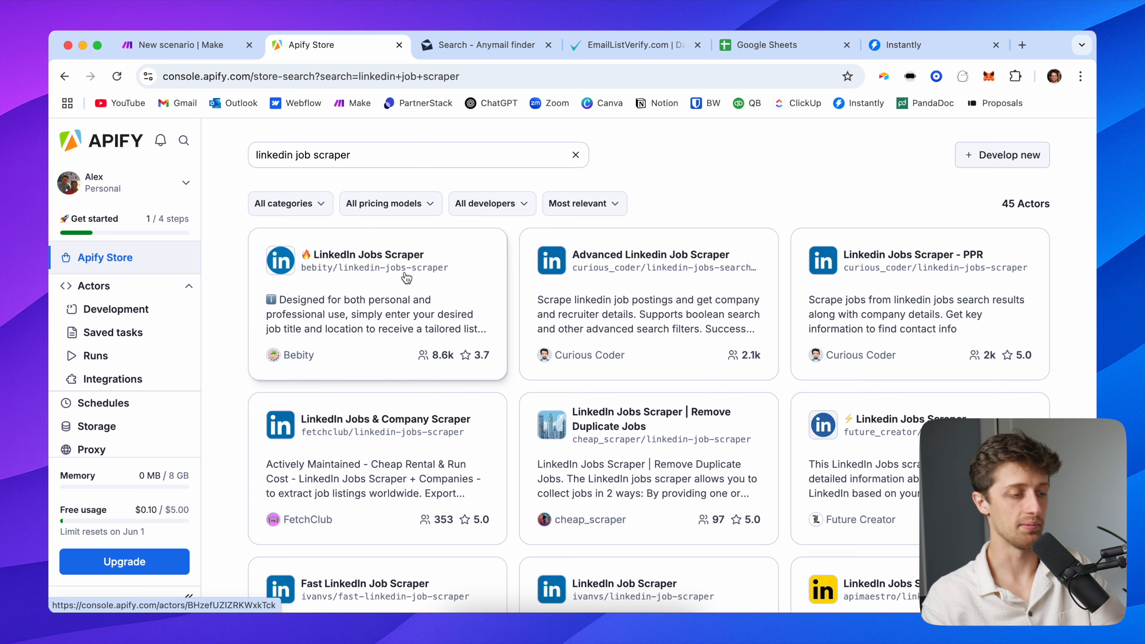
scroll(398, 437, "down", 5)
scroll(428, 406, "up", 5)
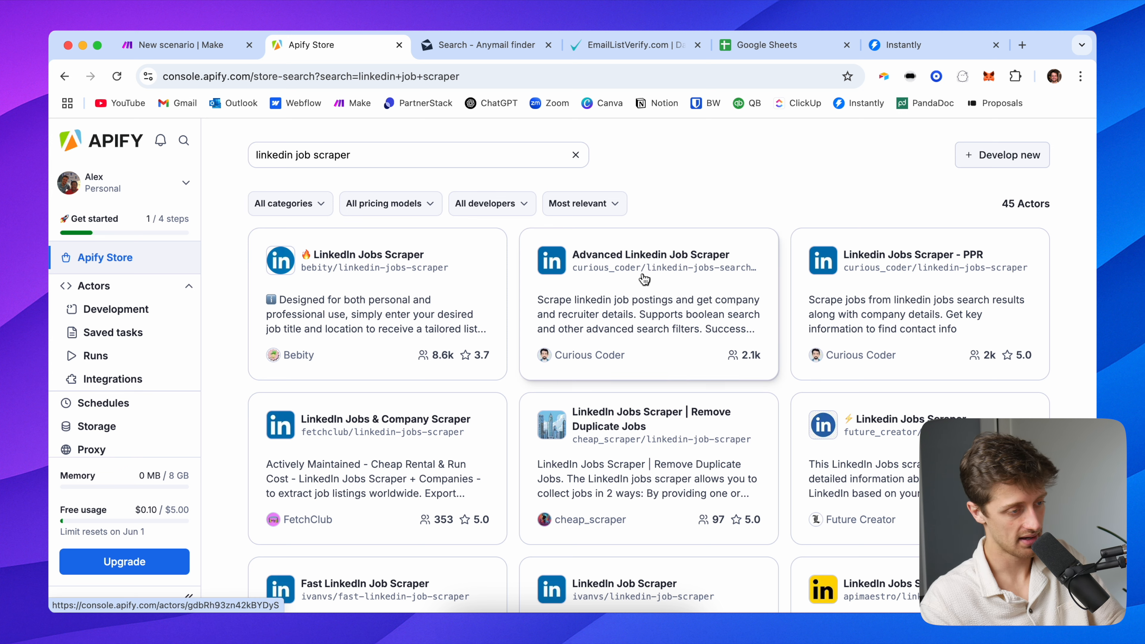
left_click(452, 287)
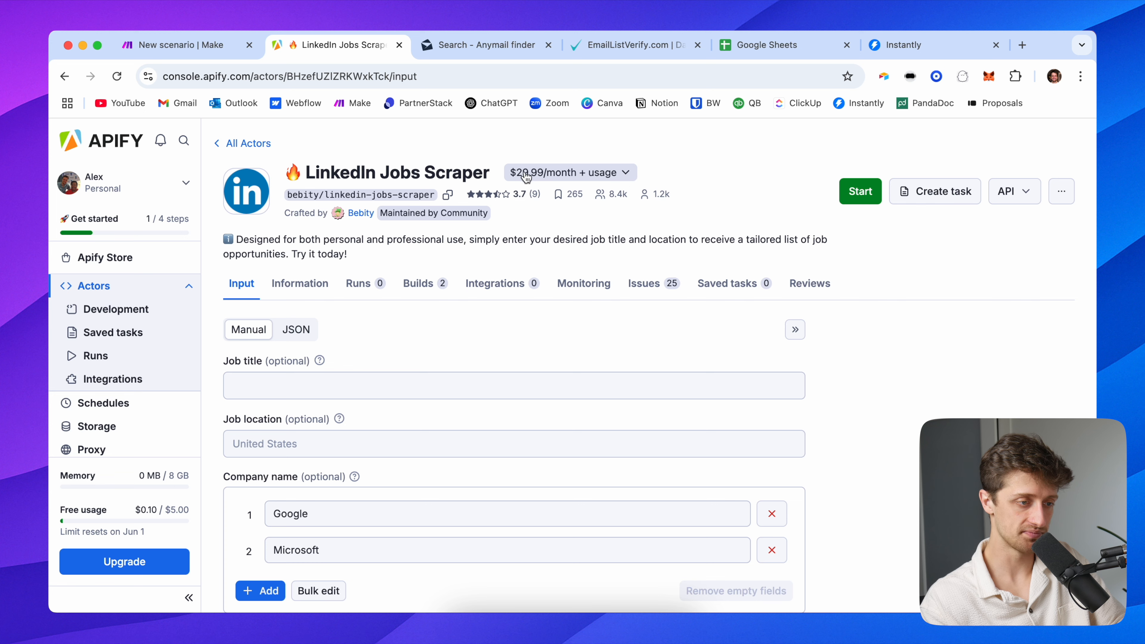
Look at the Advanced Linkedin Job Scraper, then open Linkedin Jobs Scraper - PPR instead
left_click(256, 154)
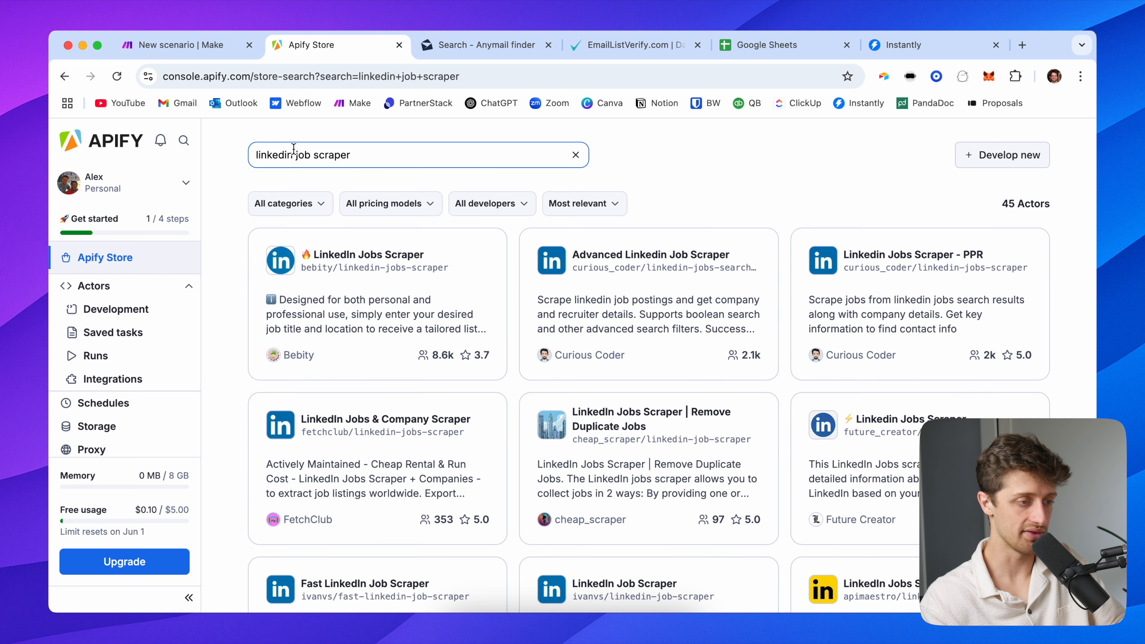
left_click(596, 258)
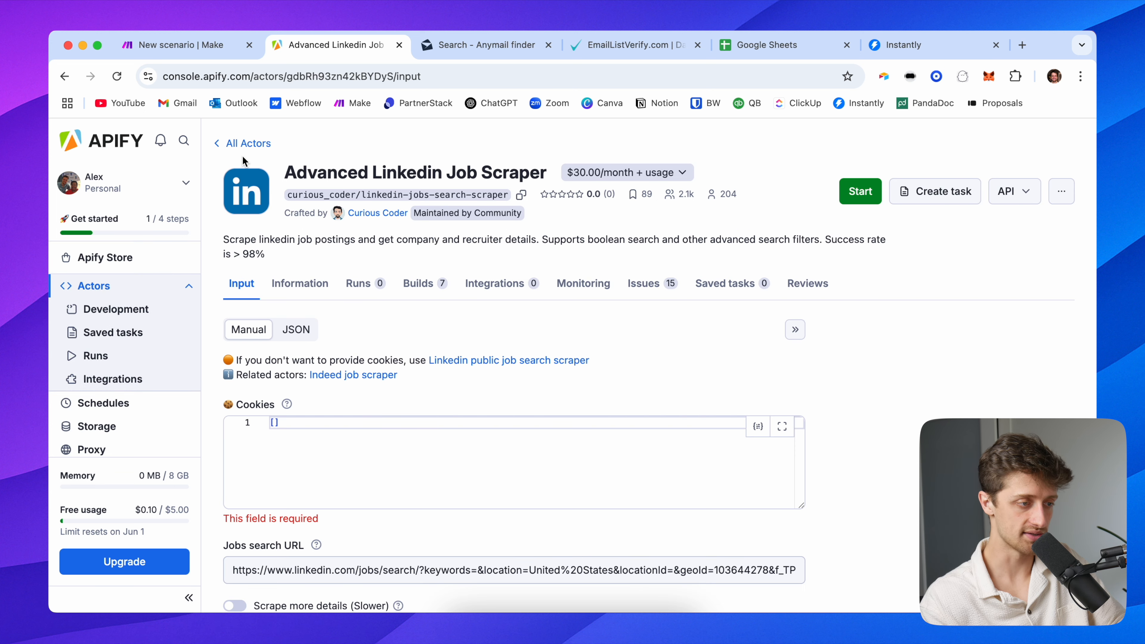
left_click(237, 143)
left_click(848, 288)
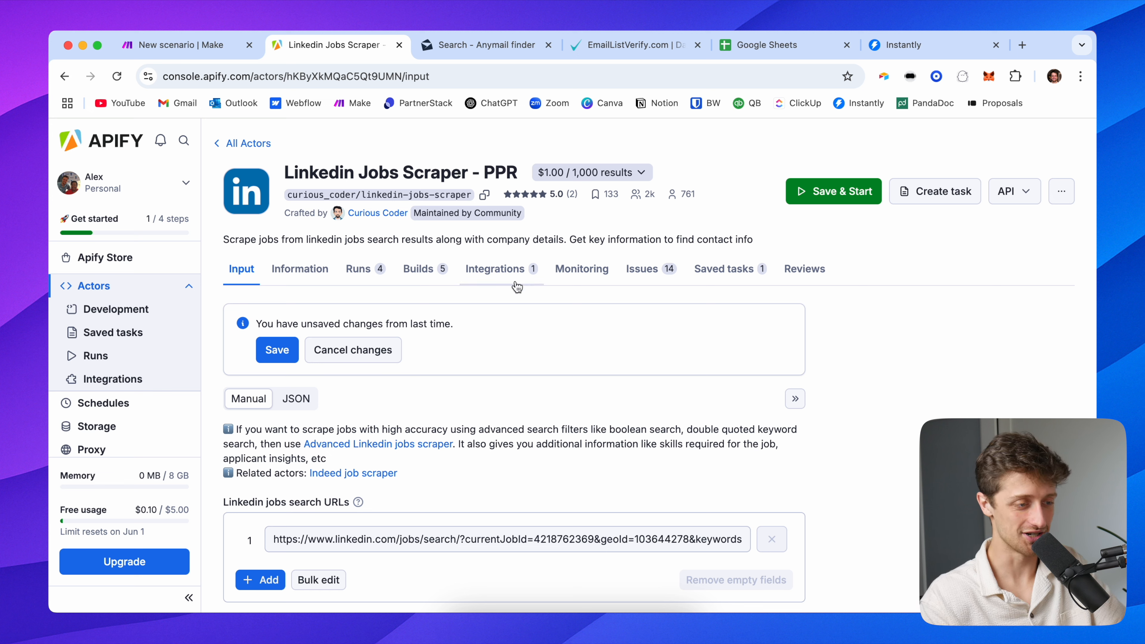
Review the PPR actor's description and sample JSON output, then return to its input form
scroll(498, 394, "down", 2)
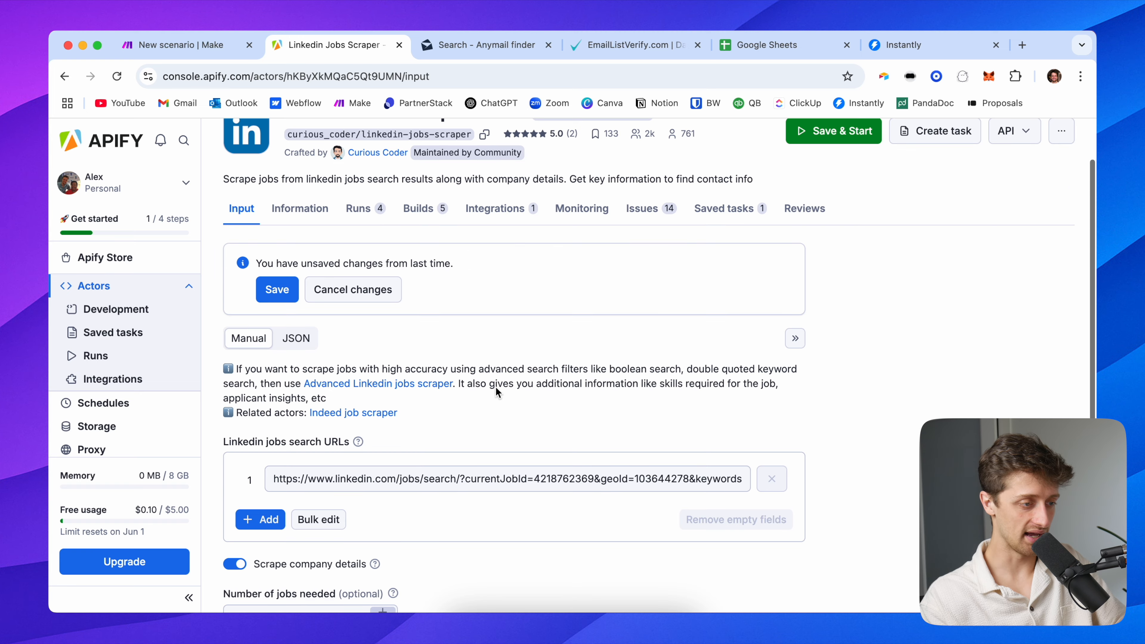
left_click(300, 224)
scroll(315, 429, "down", 10)
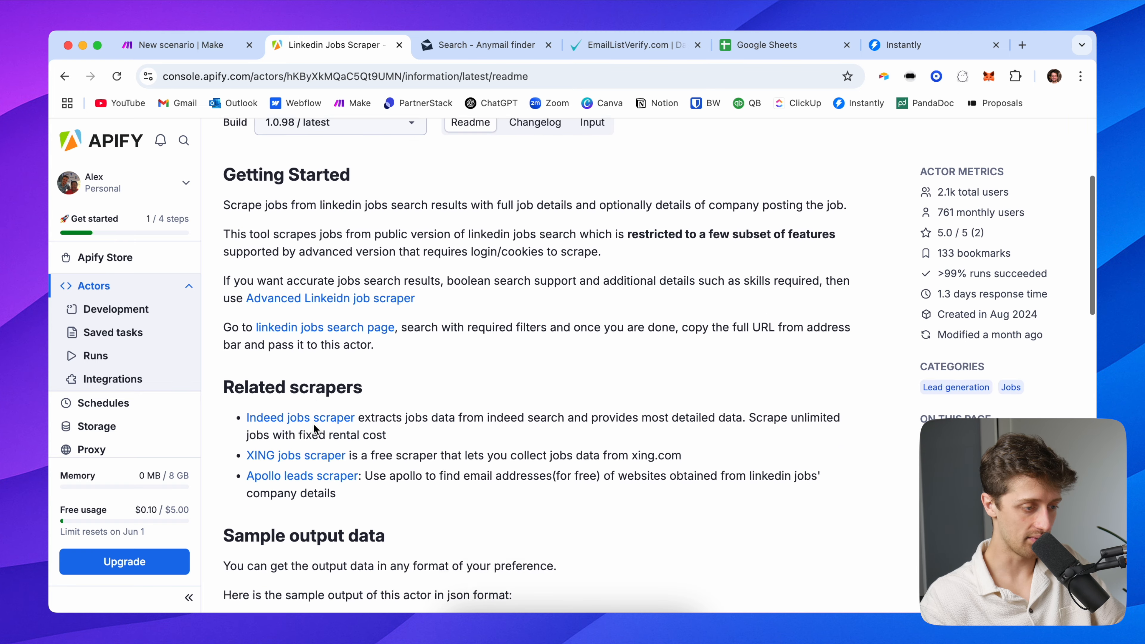
scroll(216, 426, "down", 3)
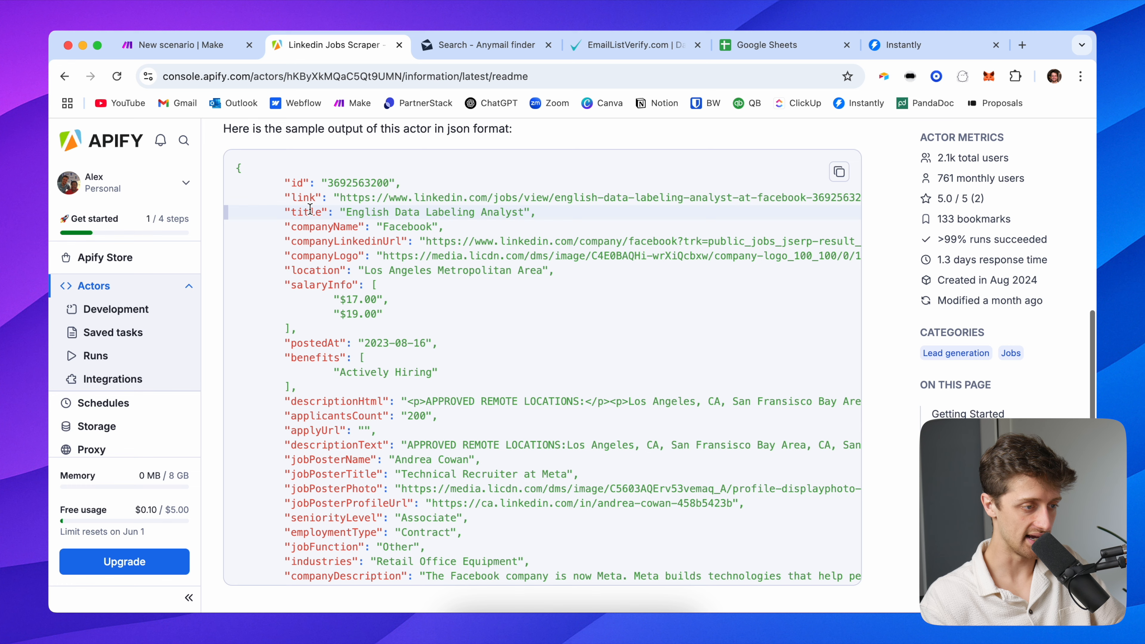
scroll(341, 345, "down", 3)
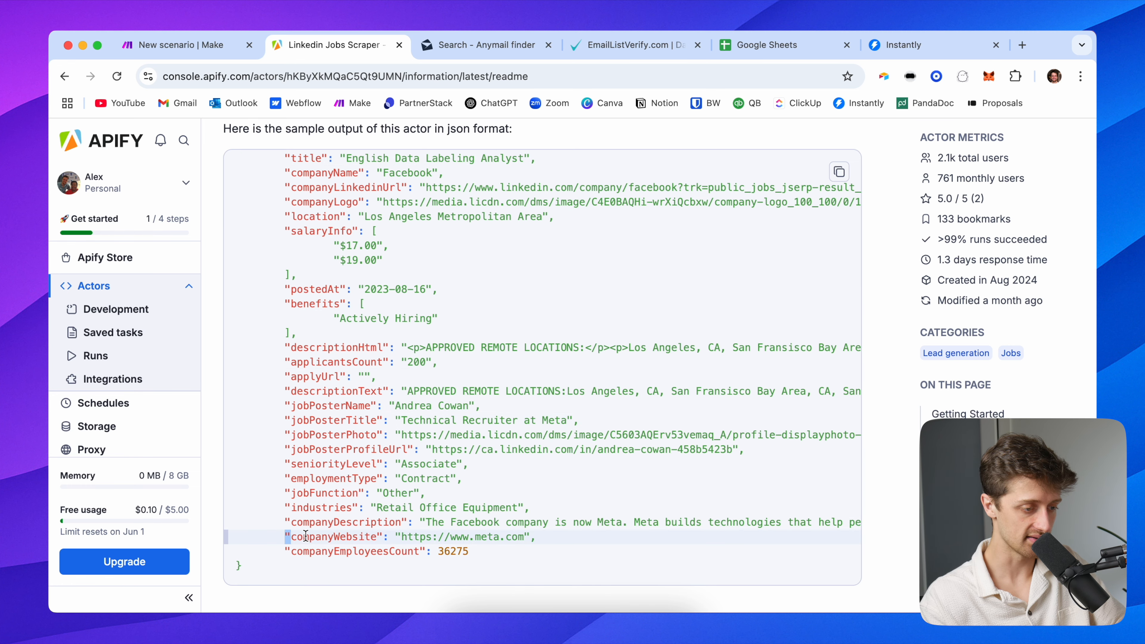
left_click_drag(291, 536, 557, 541)
scroll(399, 390, "up", 5)
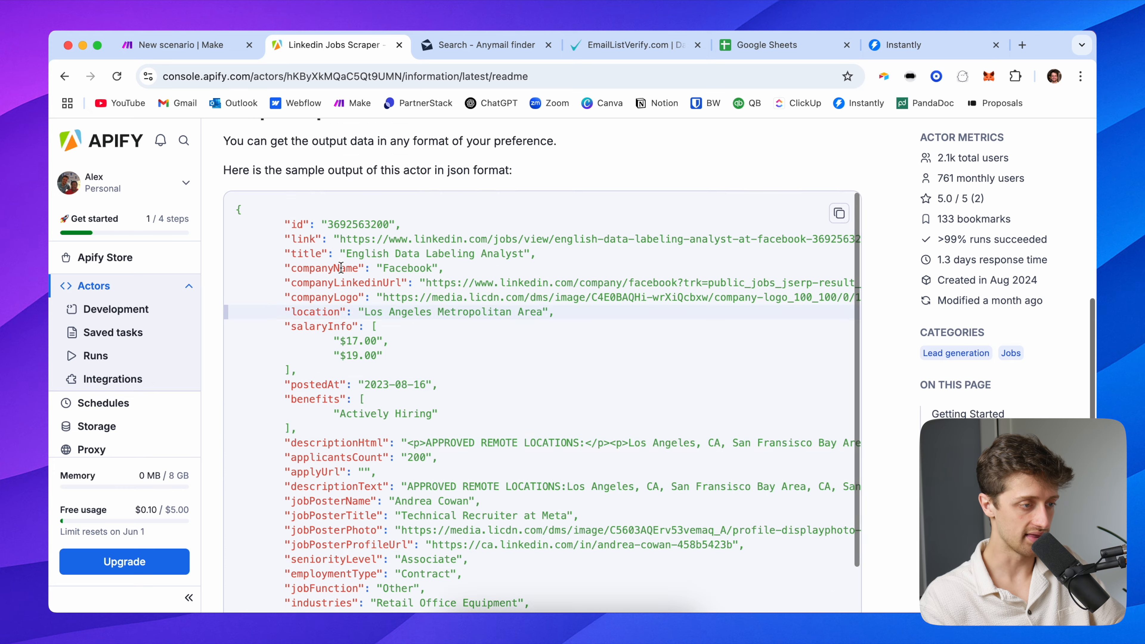
scroll(341, 267, "up", 10)
left_click(241, 269)
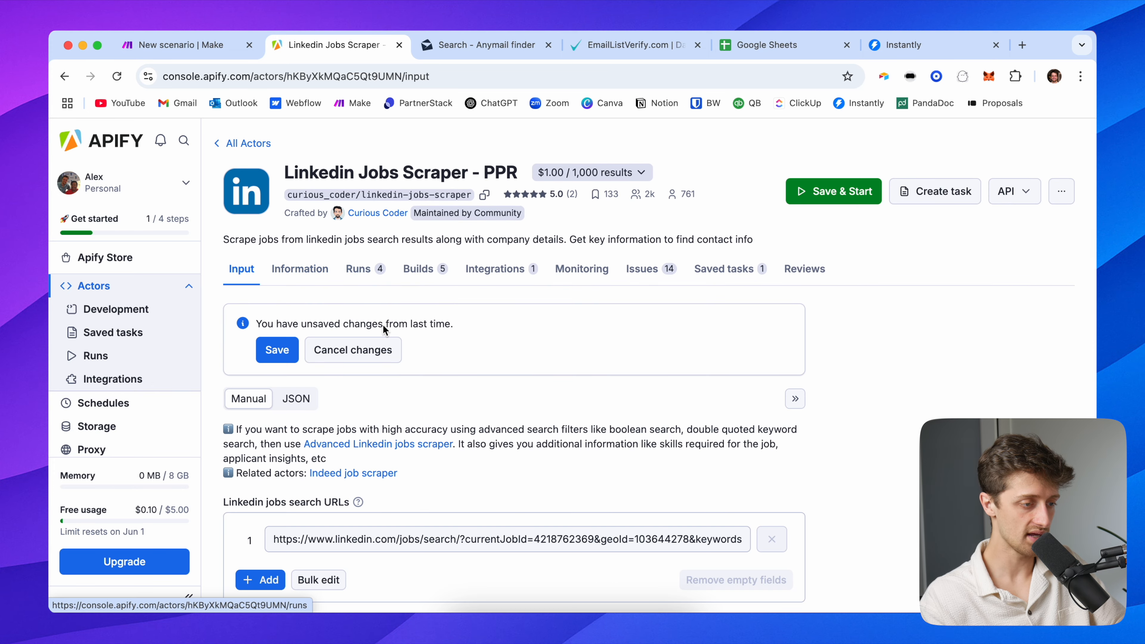
scroll(357, 387, "down", 3)
scroll(512, 348, "down", 2)
scroll(512, 347, "down", 2)
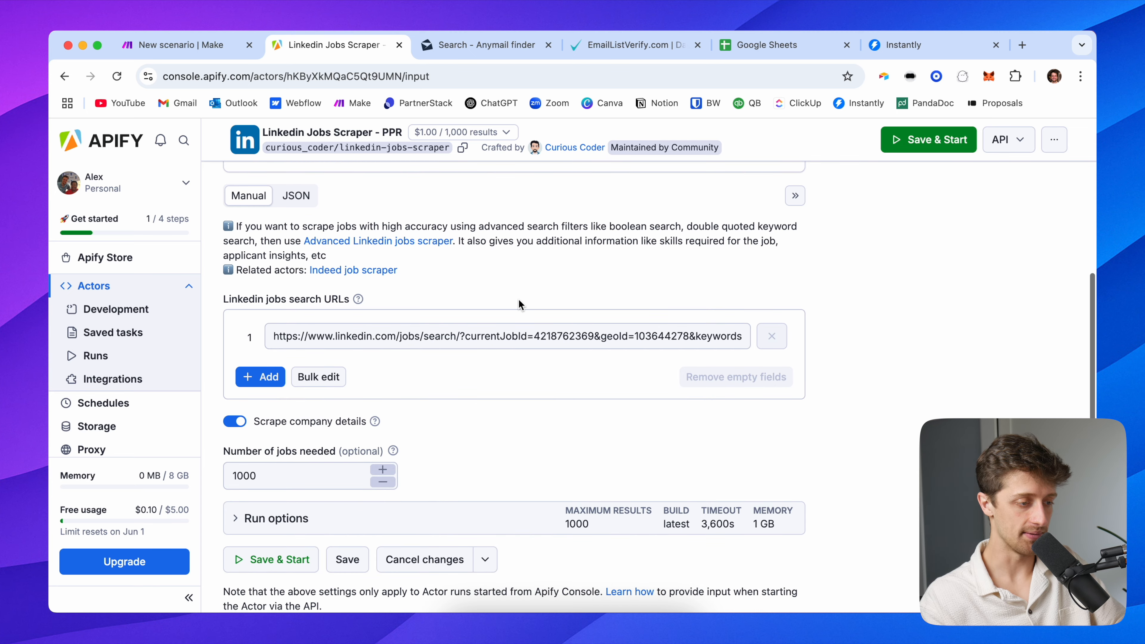
In a new tab, search LinkedIn Jobs for 'copywriting'
left_click(1022, 45)
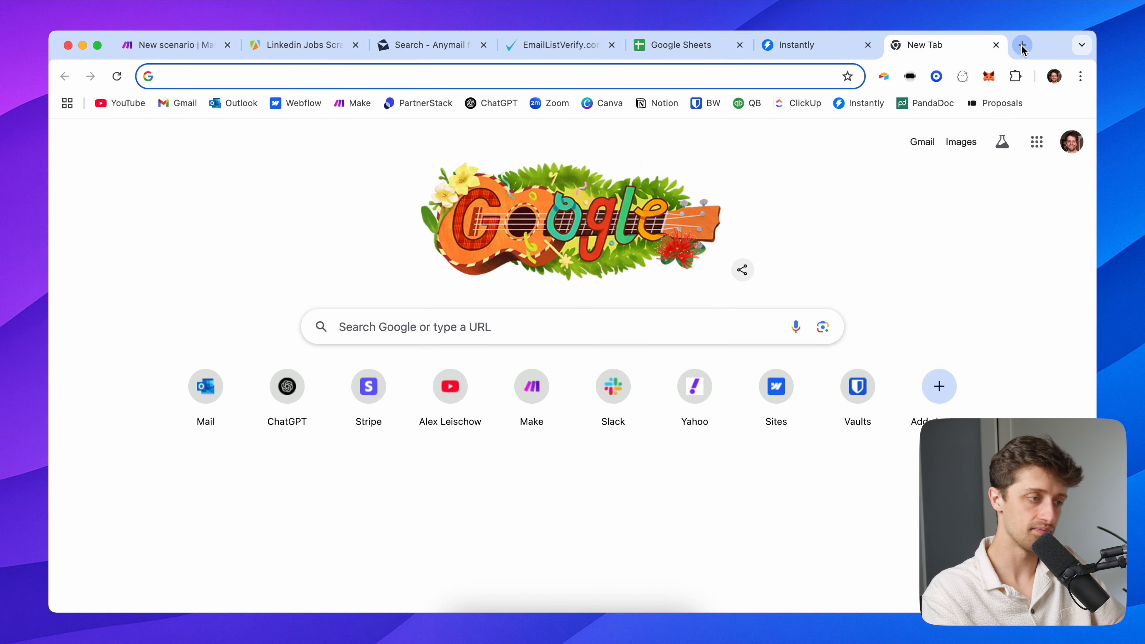
type("linkedin.com")
key("Return")
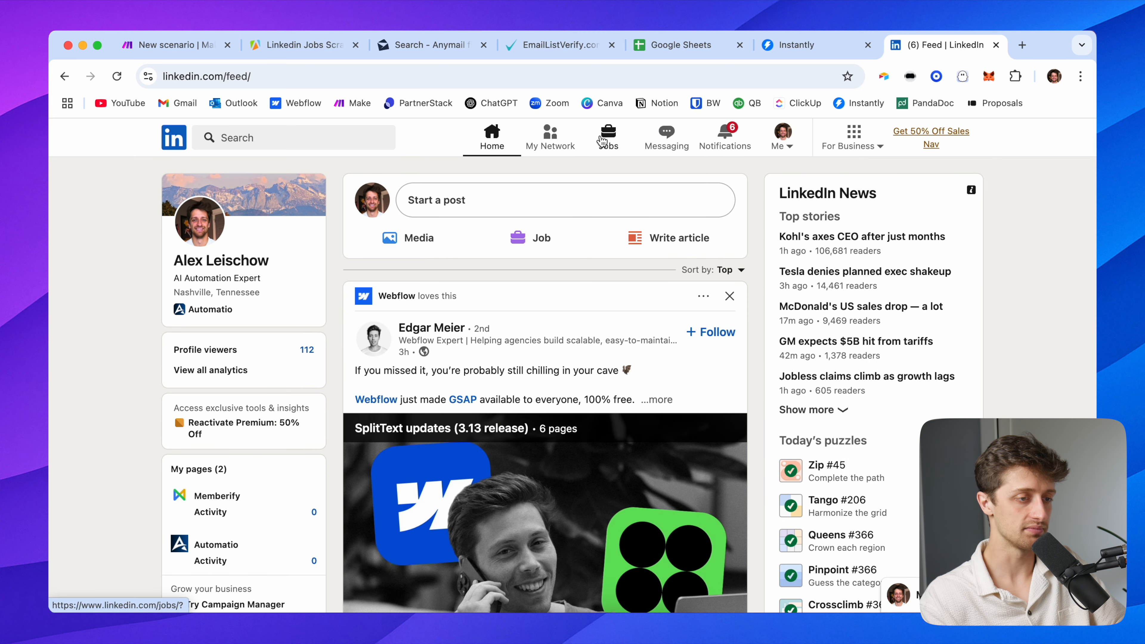
left_click(603, 141)
left_click(267, 143)
type("cop")
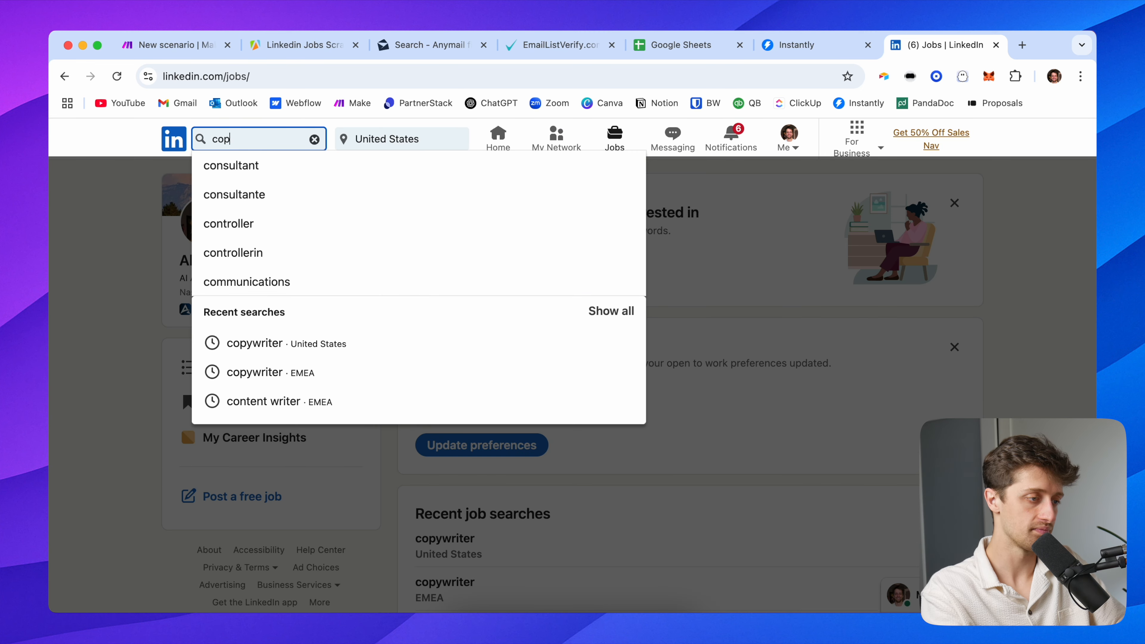
type("ywriting")
key("Return")
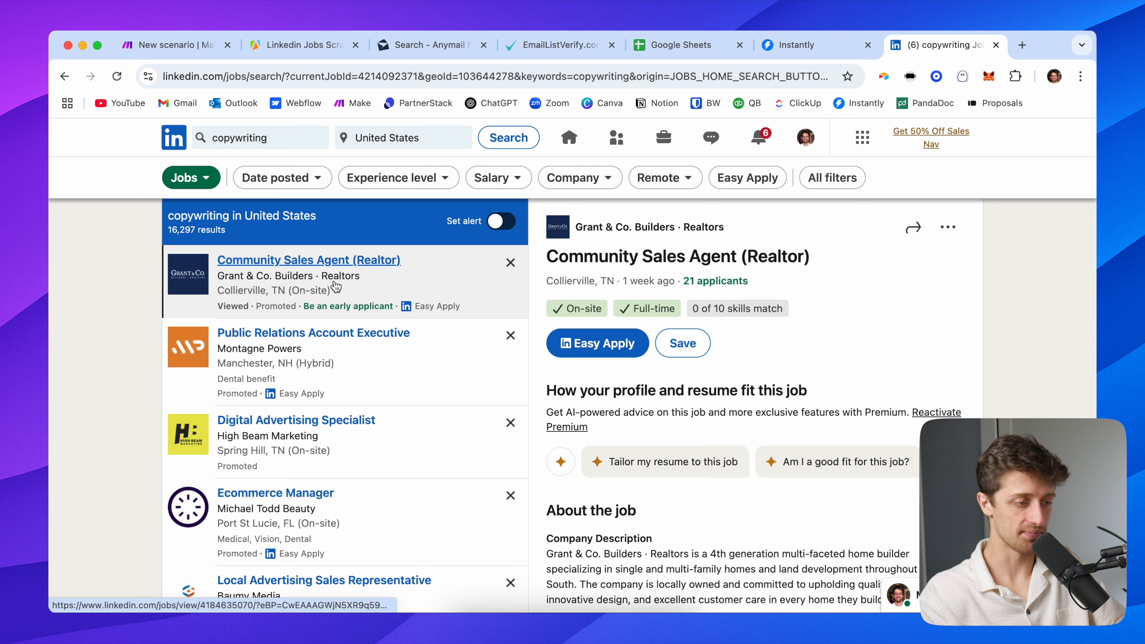
scroll(381, 505, "down", 4)
scroll(380, 505, "up", 4)
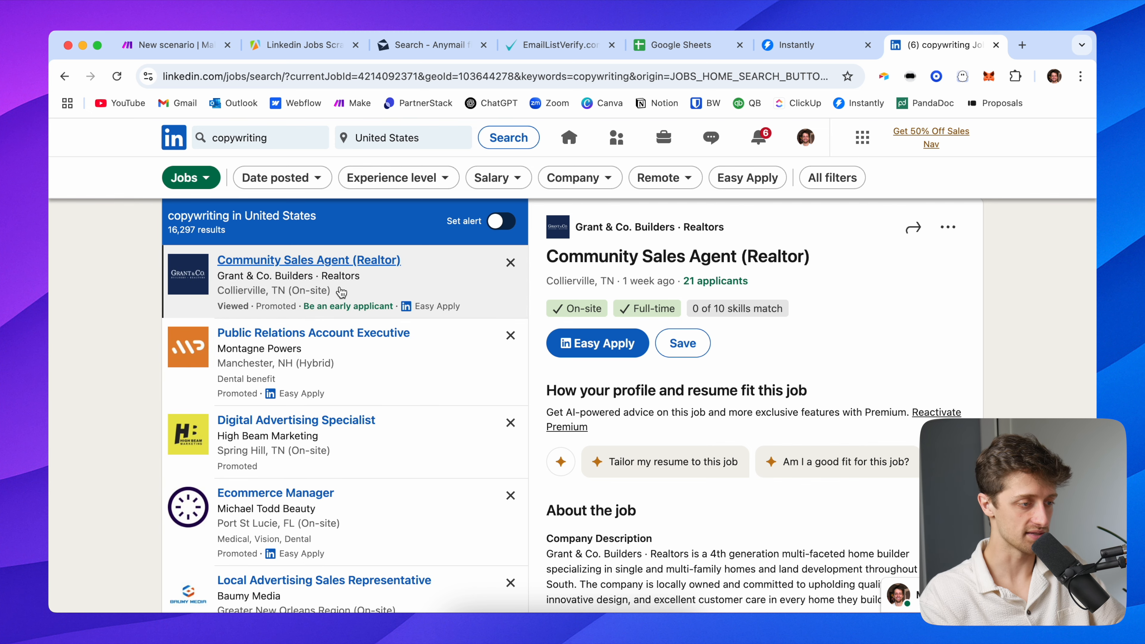
Copy the copywriting search URL into the Apify scraper's search URL field
left_click(361, 72)
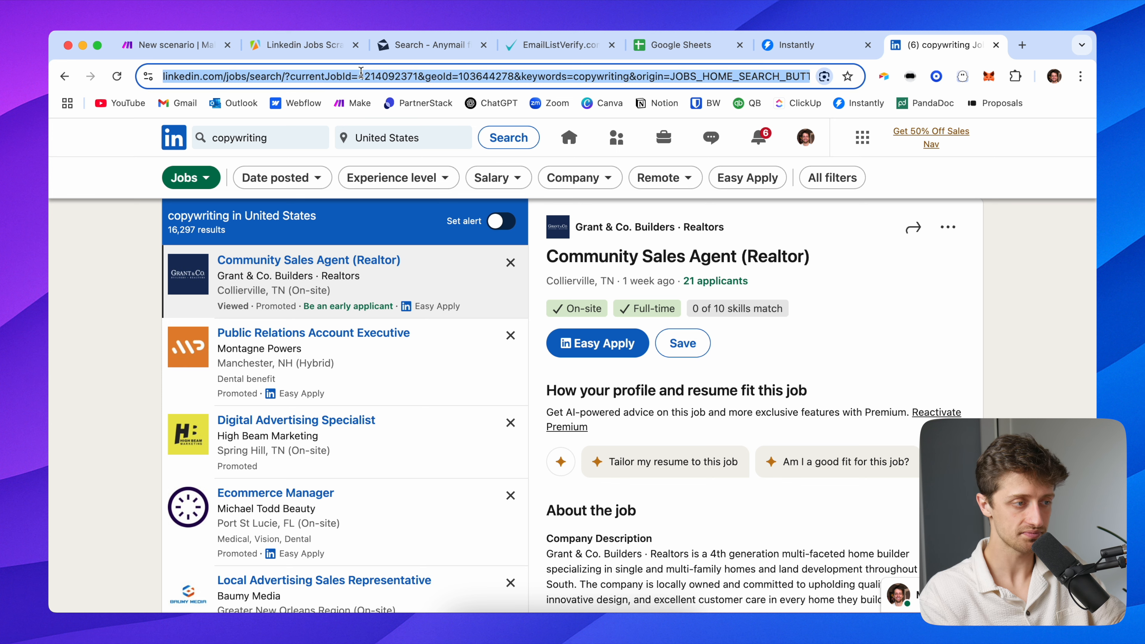
left_click(311, 48)
double_click(379, 333)
key("ctrl+a")
key("ctrl+v")
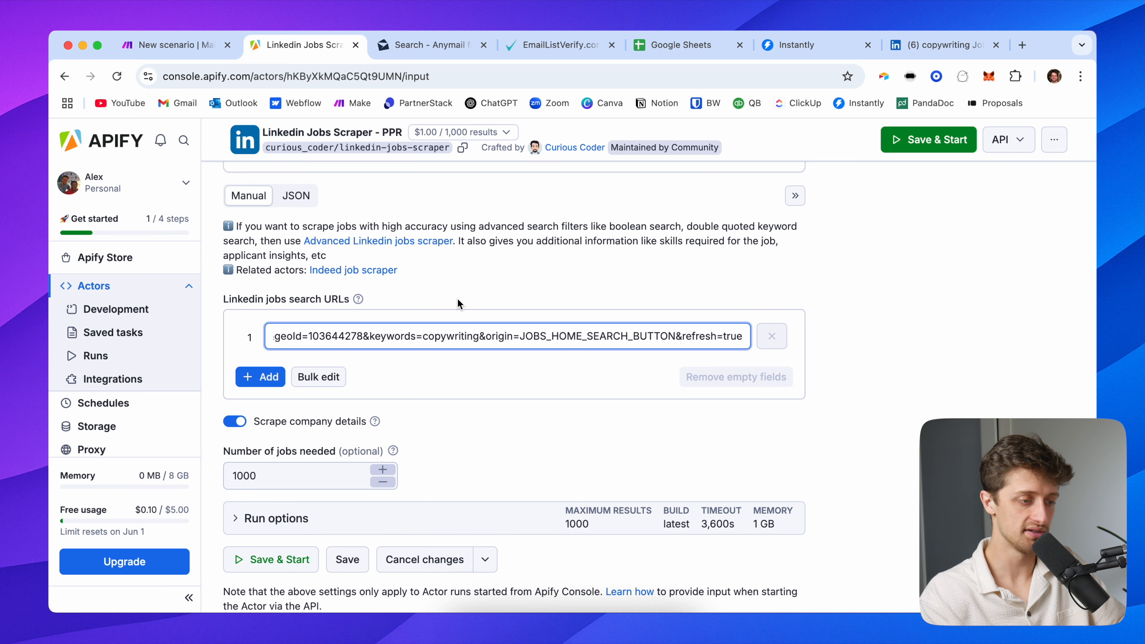
Change Number of jobs needed from 1000 to 100
scroll(343, 451, "down", 1)
left_click(359, 439)
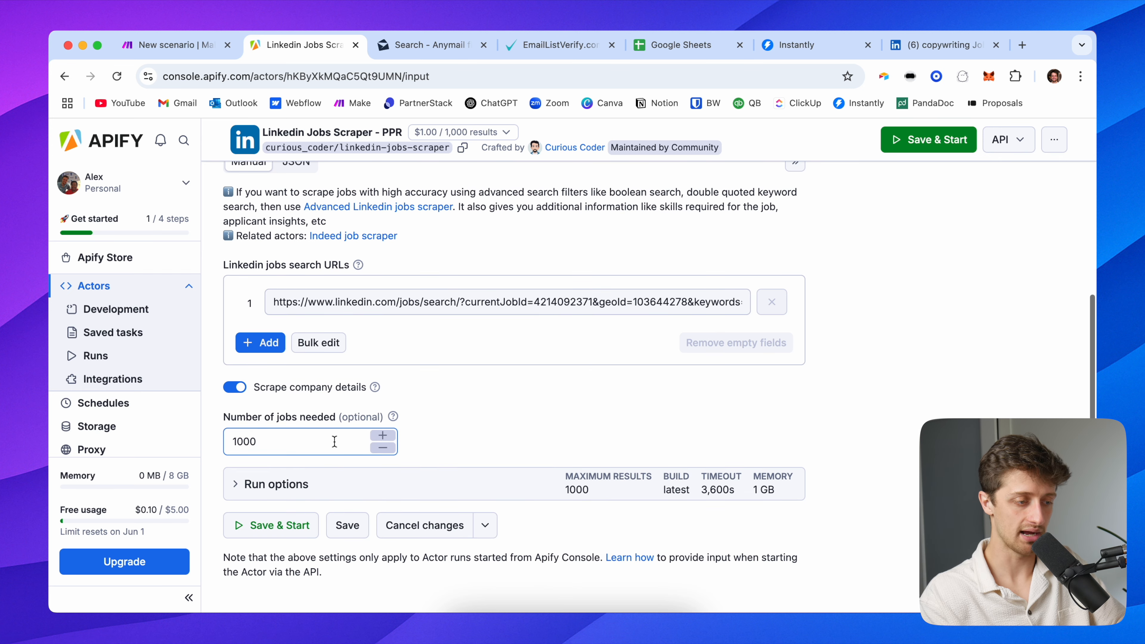
double_click(335, 441)
type("100")
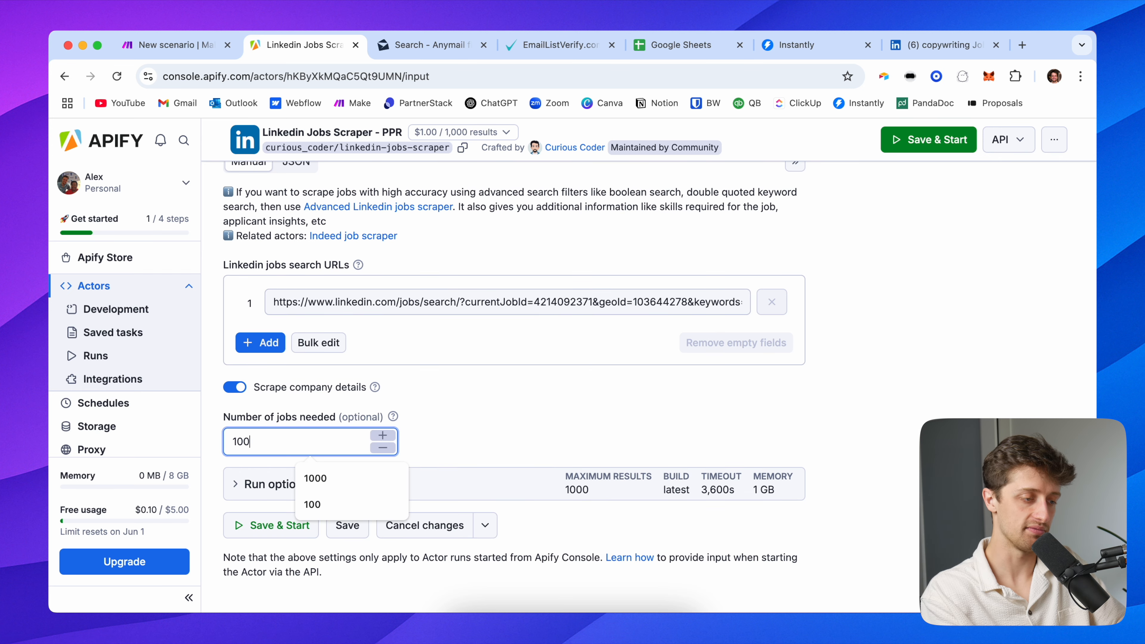
left_click(505, 440)
Under Run options, set Maximum charged results to 100, capping cost at $0.1
left_click(245, 468)
scroll(300, 481, "down", 4)
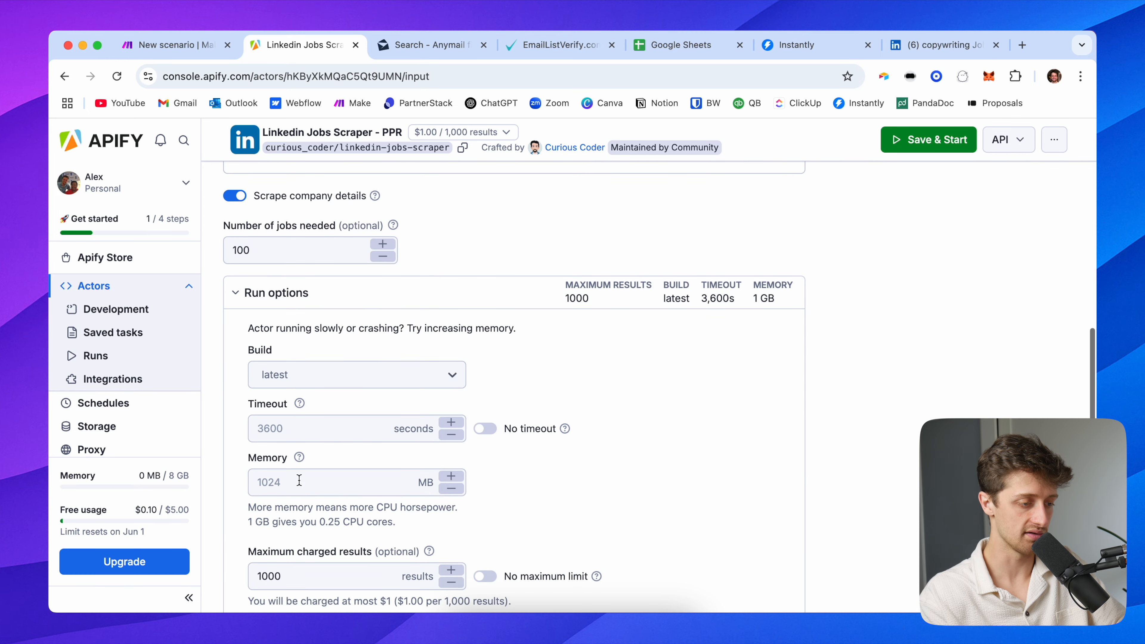
scroll(298, 481, "down", 2)
left_click(281, 492)
double_click(281, 492)
type("100")
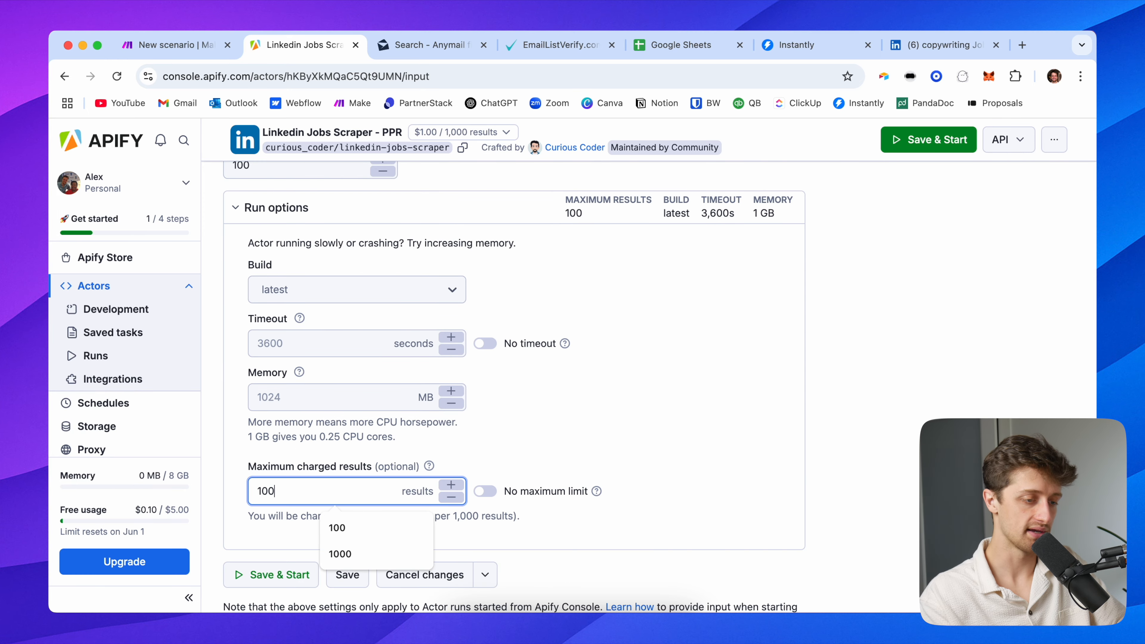
left_click(702, 405)
left_click_drag(385, 514, 398, 514)
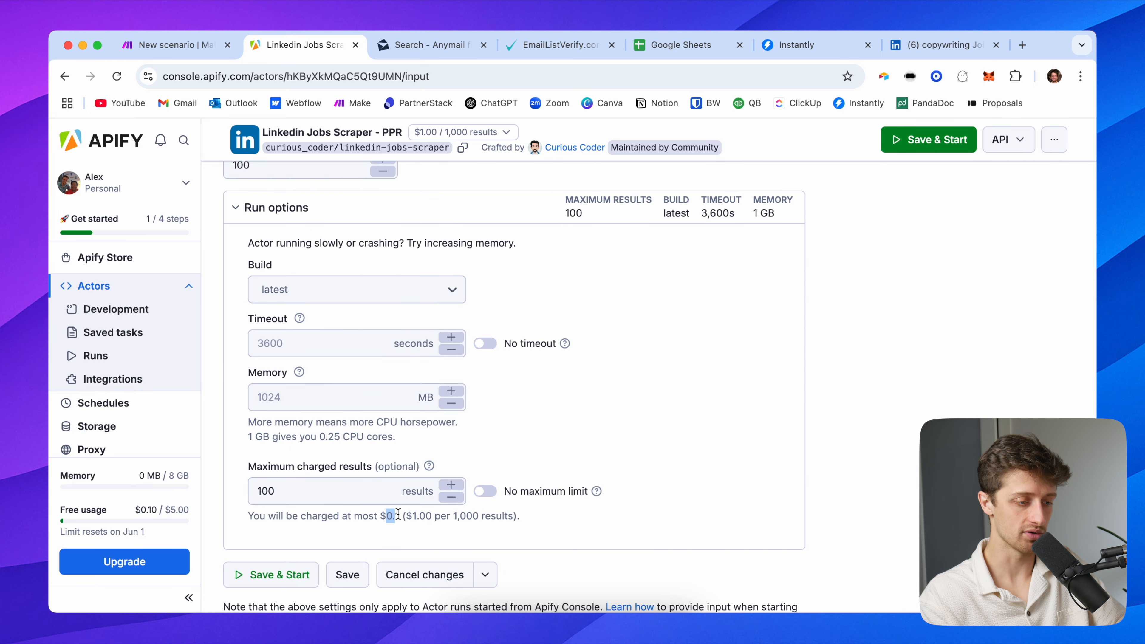
left_click(663, 434)
scroll(673, 377, "up", 10)
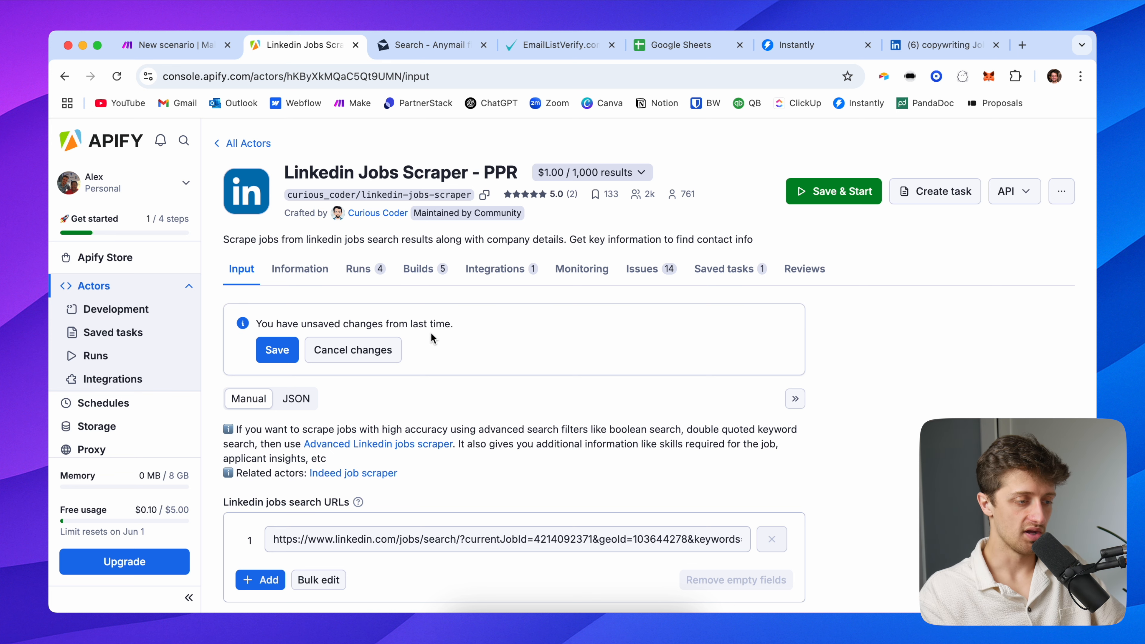
scroll(432, 341, "down", 3)
scroll(899, 146, "up", 3)
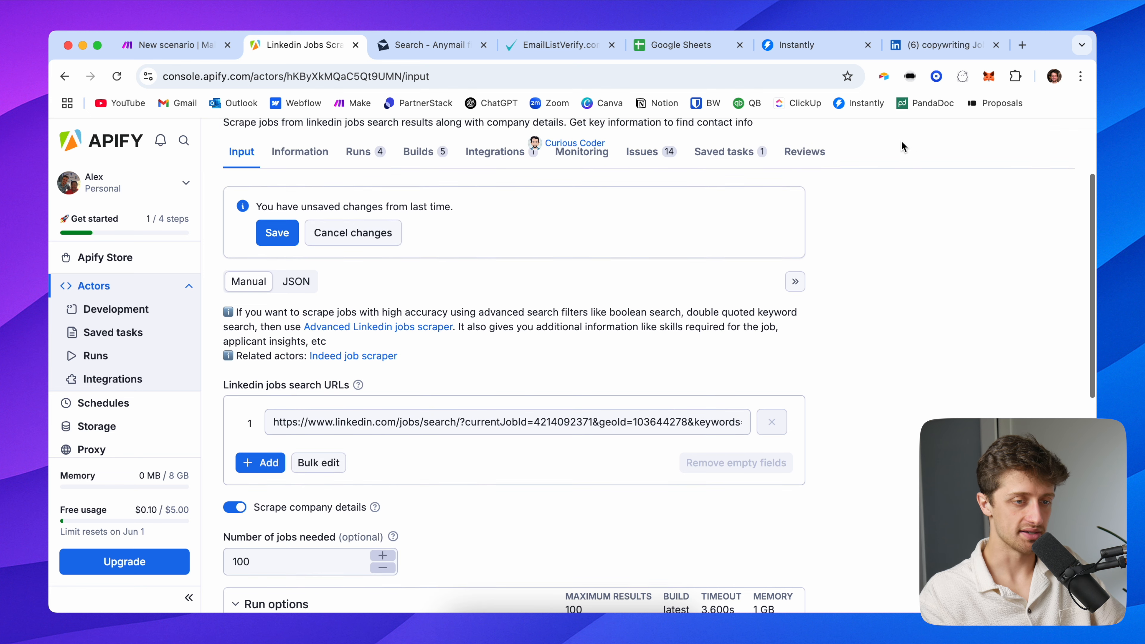
Save and start the Linkedin Jobs Scraper - PPR run, then go back to Make
left_click(872, 194)
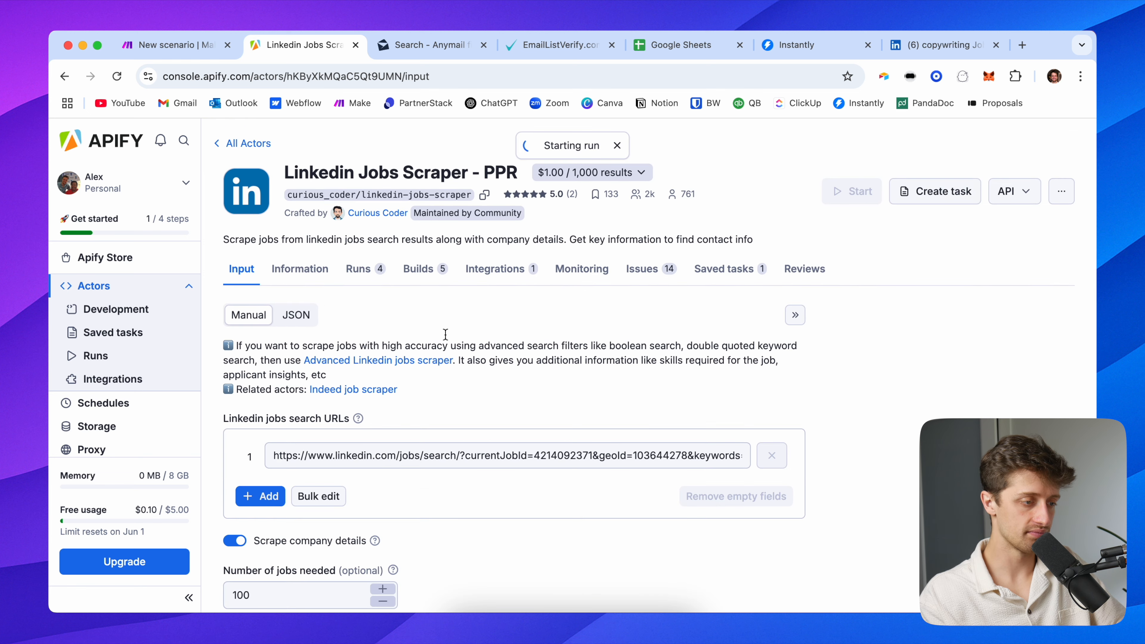
scroll(411, 312, "up", 2)
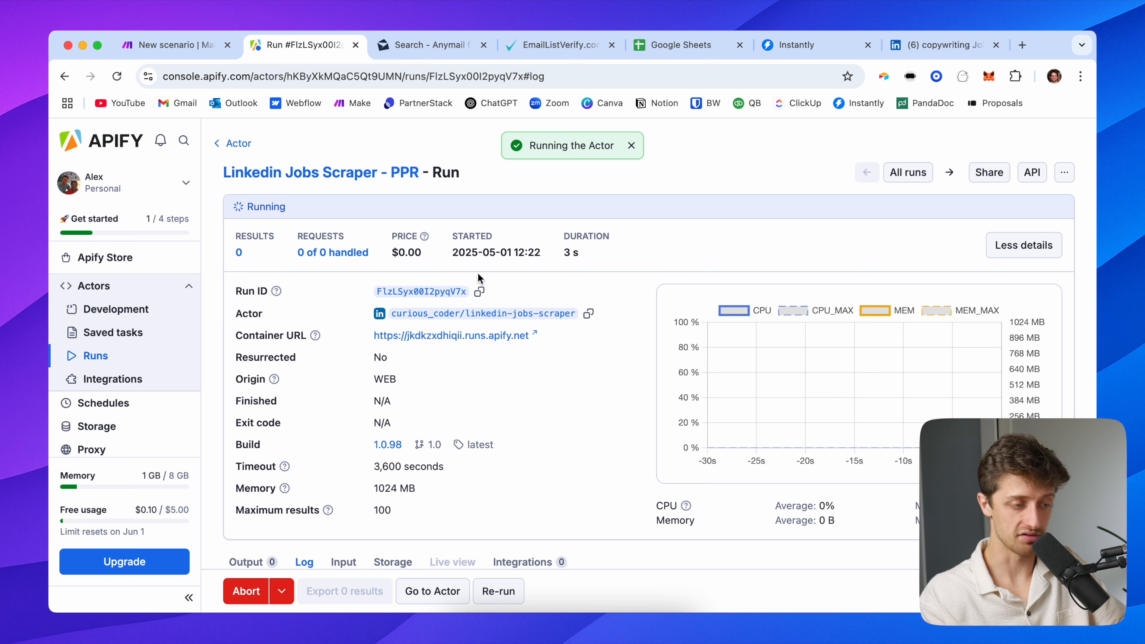
scroll(342, 374, "down", 8)
scroll(347, 349, "up", 4)
scroll(511, 468, "down", 5)
scroll(529, 366, "up", 8)
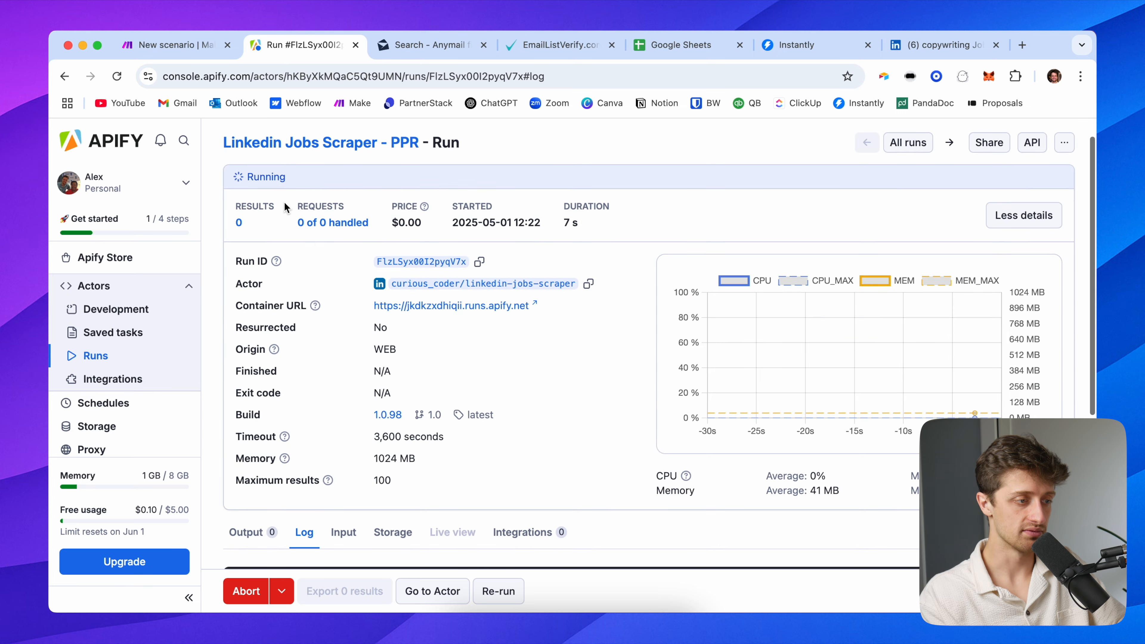
scroll(307, 211, "up", 1)
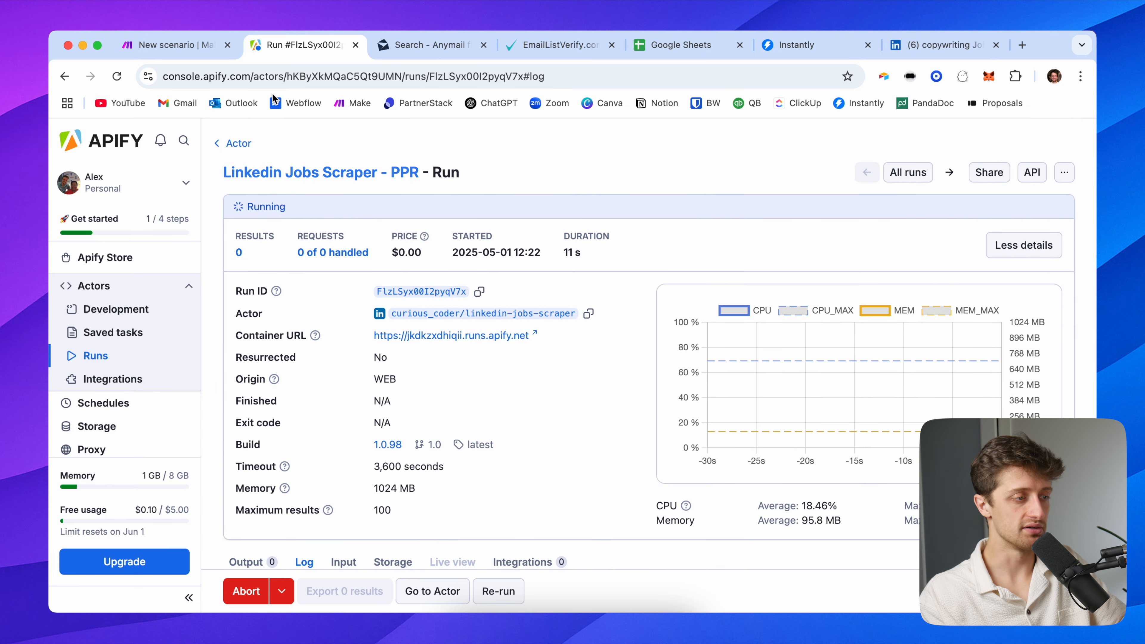
left_click(193, 54)
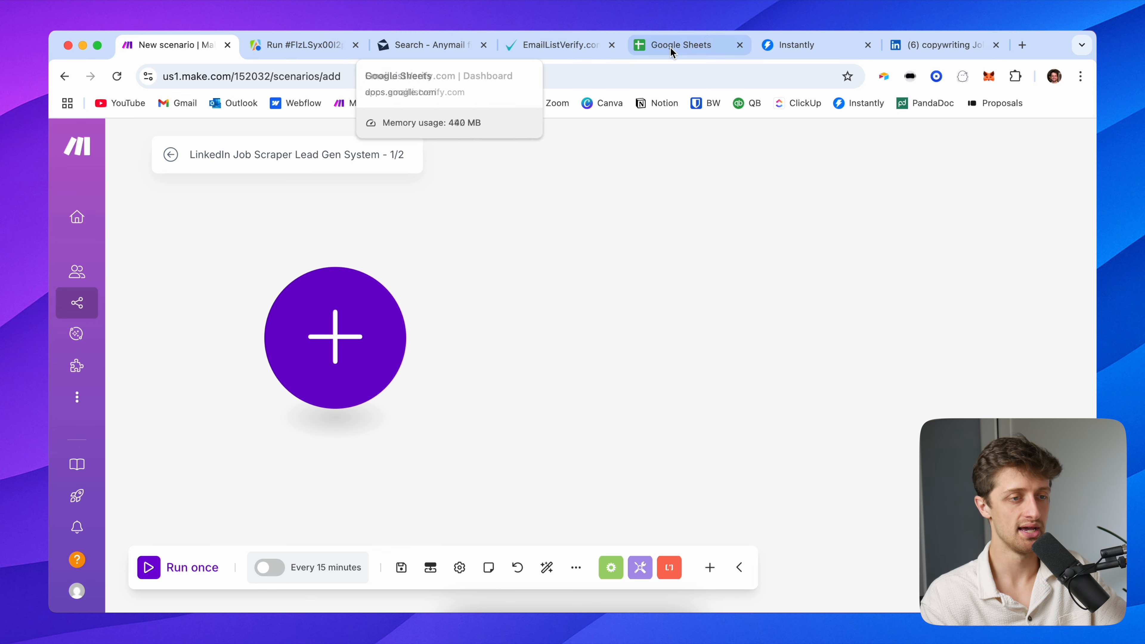
After checking the scraper run, search the first module for 'apify' and open Apify
left_click(929, 44)
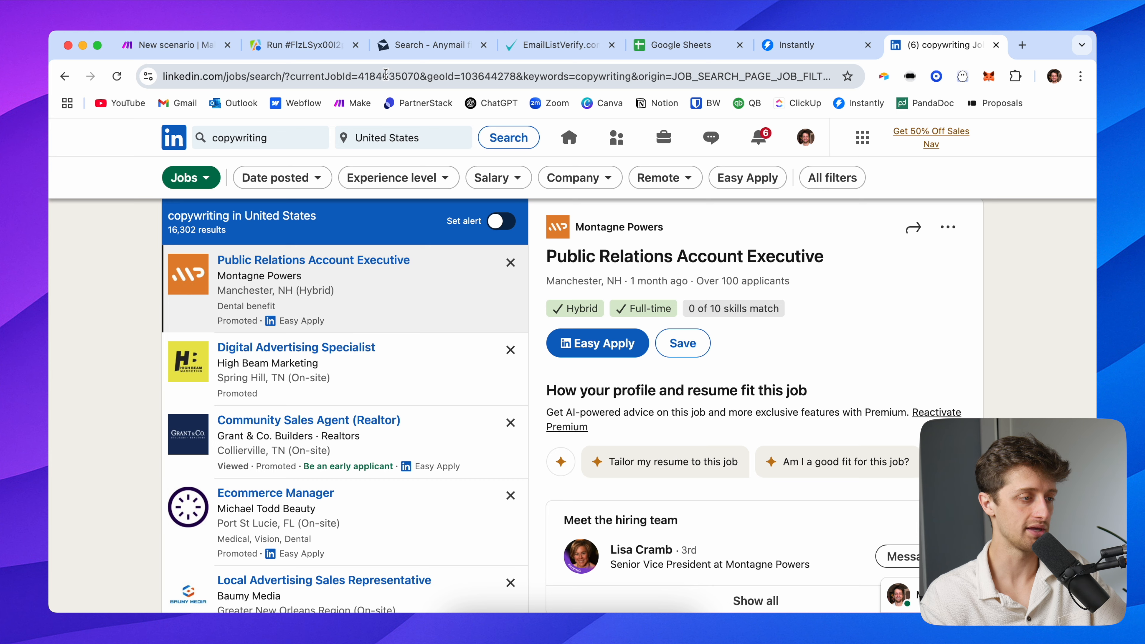
left_click(283, 50)
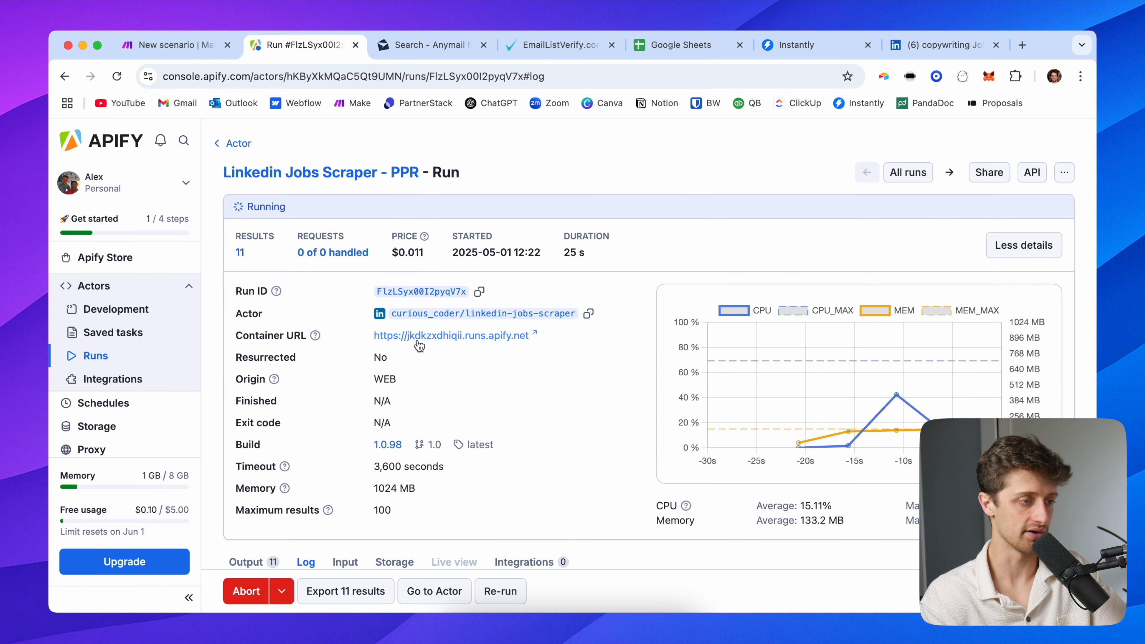
left_click(186, 48)
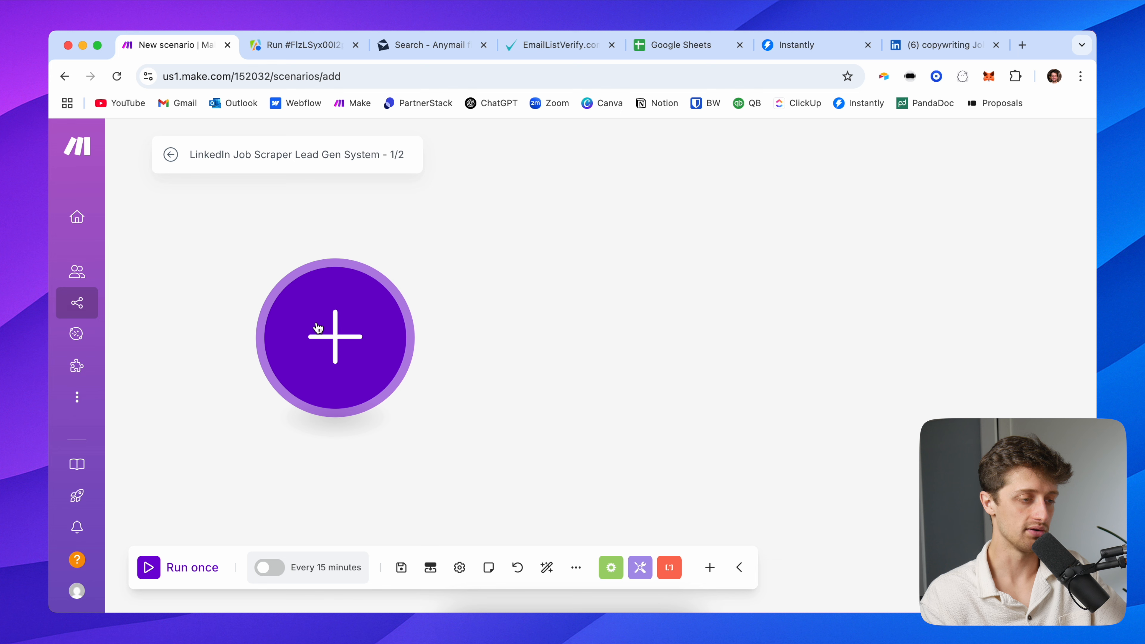
left_click(318, 327)
type("ap")
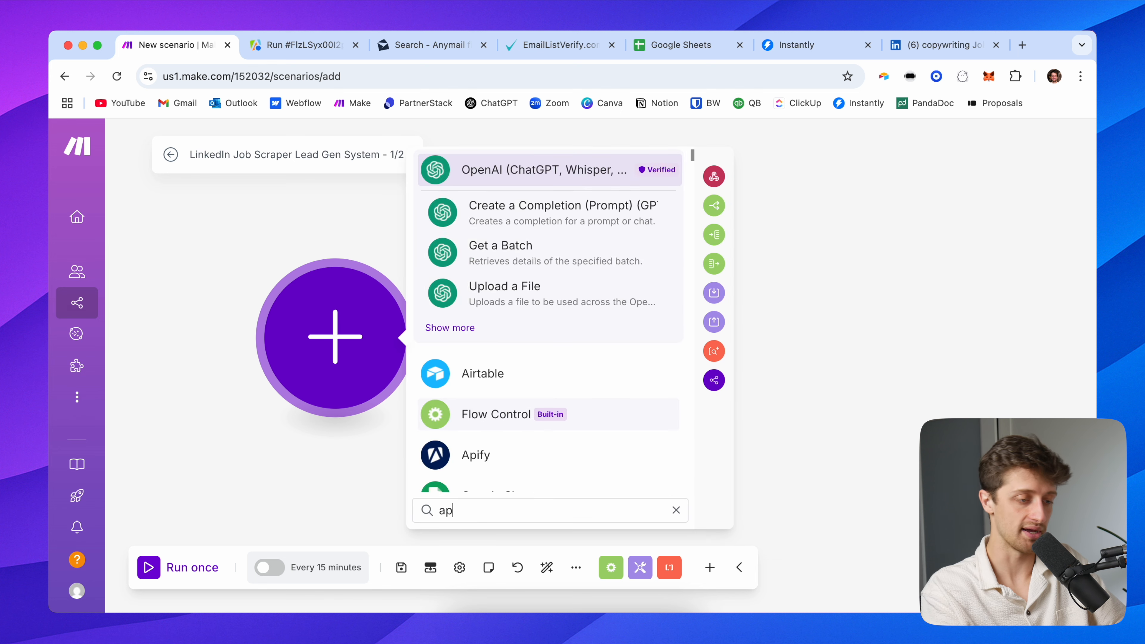
type("ify")
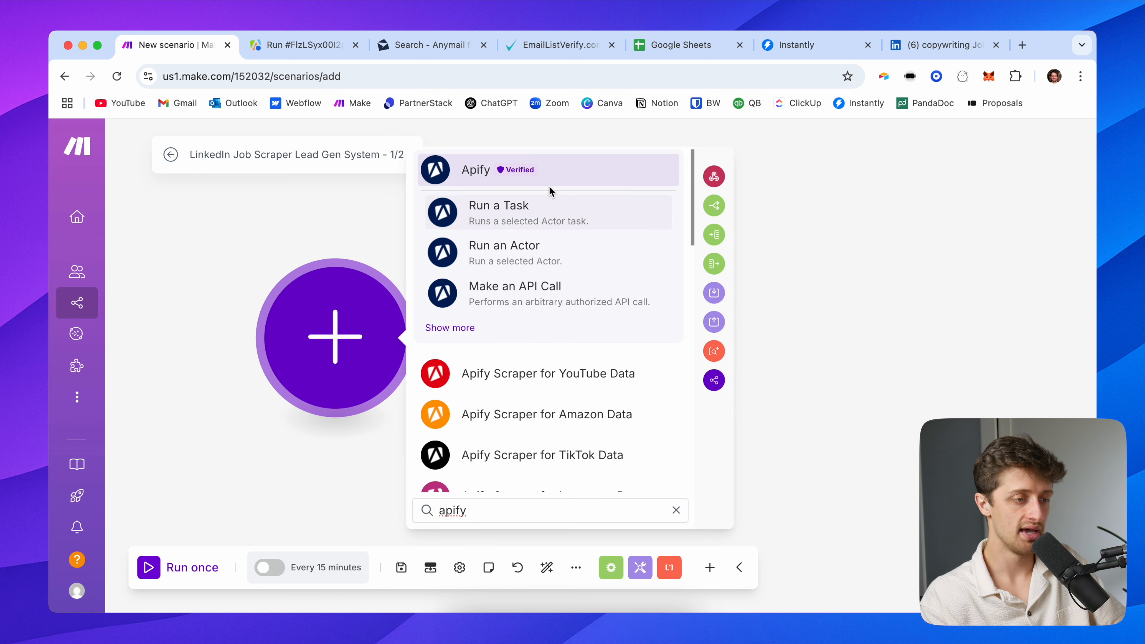
left_click(549, 174)
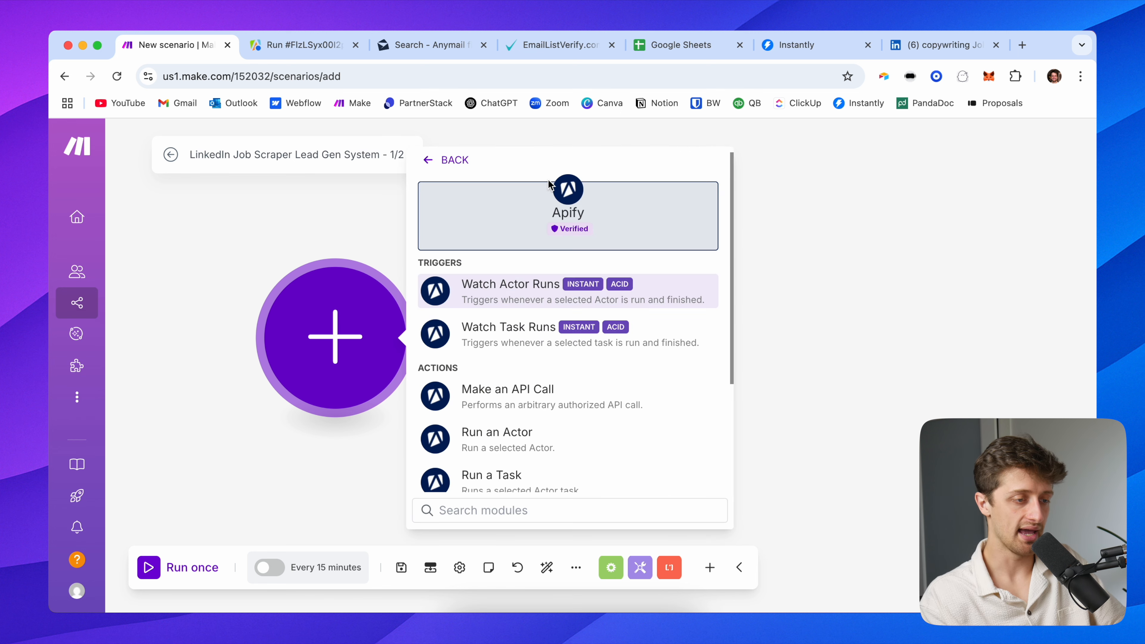
Add Watch Actor Runs with webhook 'Real Apify Webhook', demo connection, Linkedin Jobs Scraper - PPR actor
left_click(525, 300)
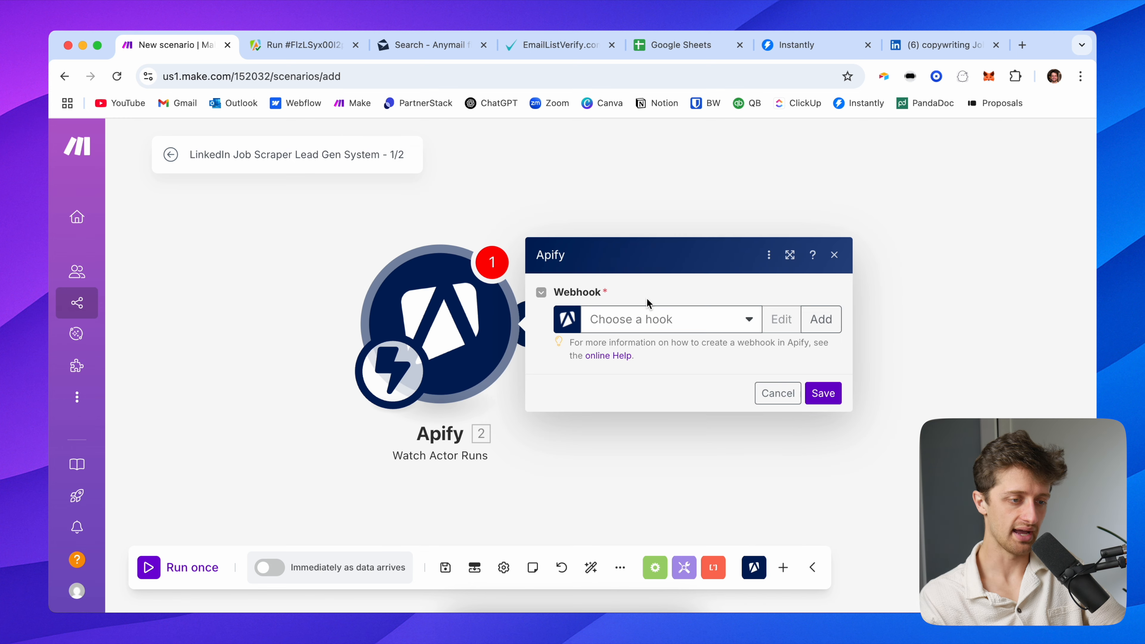
left_click(818, 319)
left_click(595, 247)
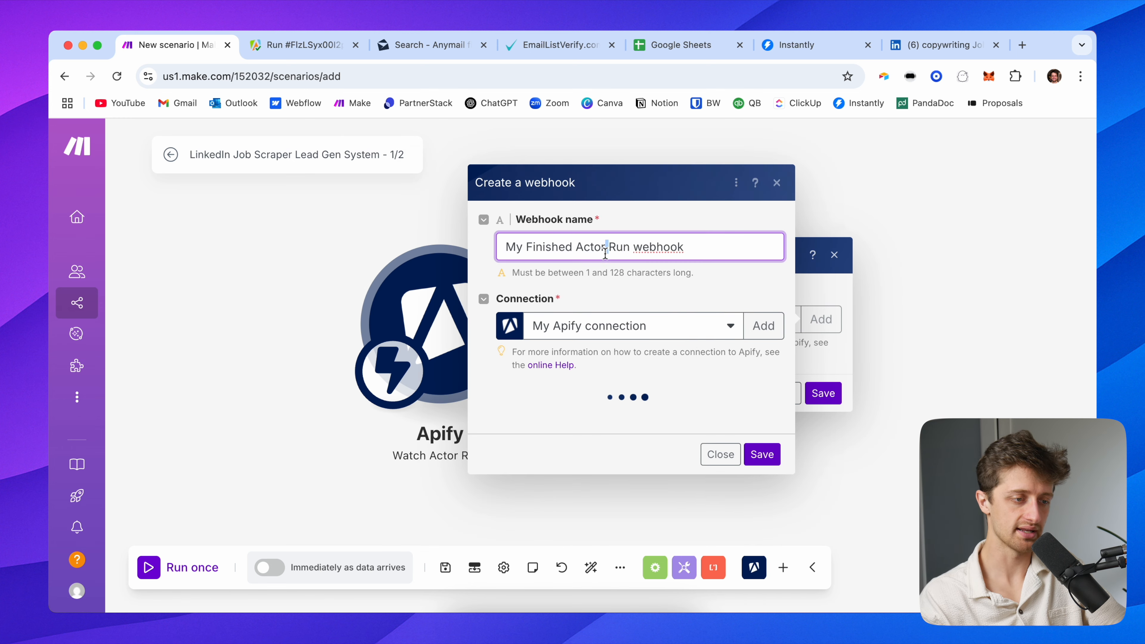
key("super+a")
type("Real Apify Webho")
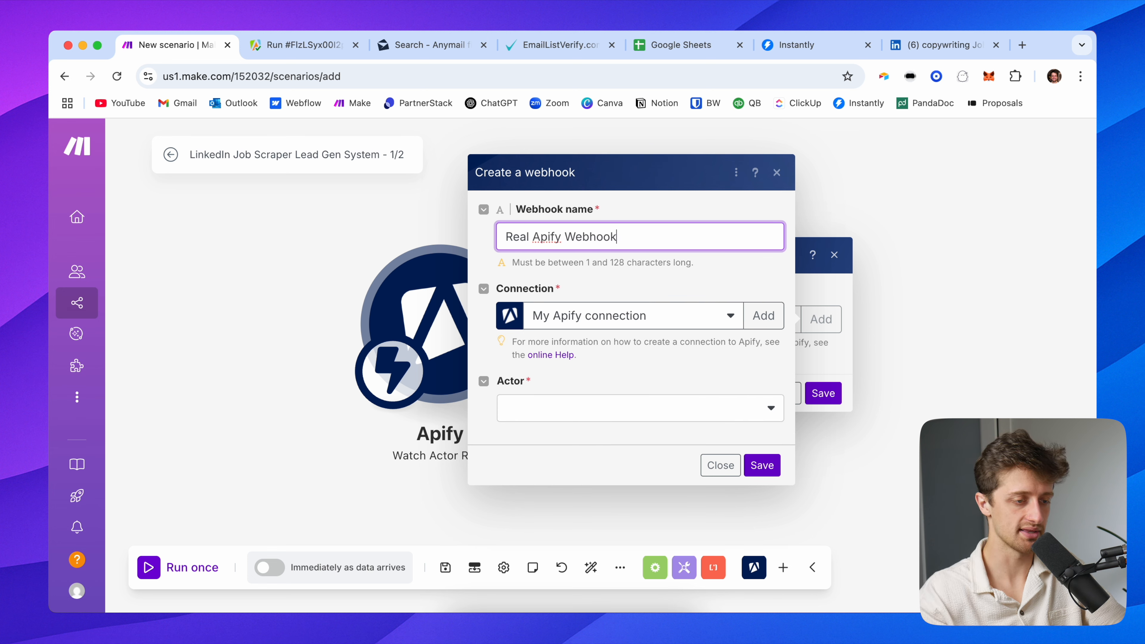
left_click(606, 316)
left_click(666, 393)
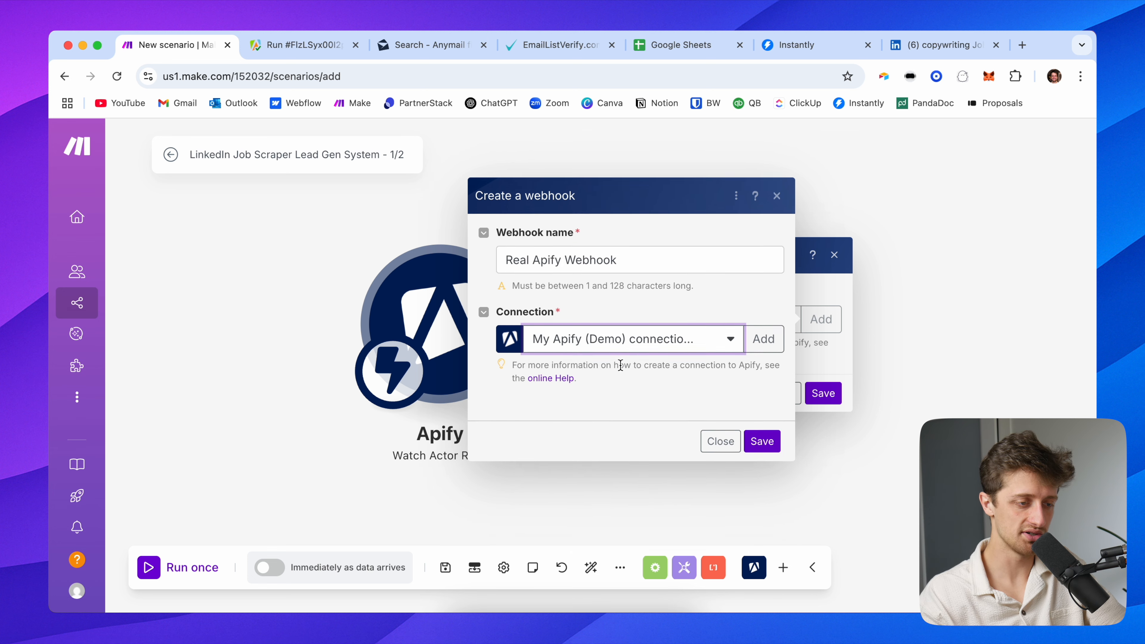
left_click(551, 413)
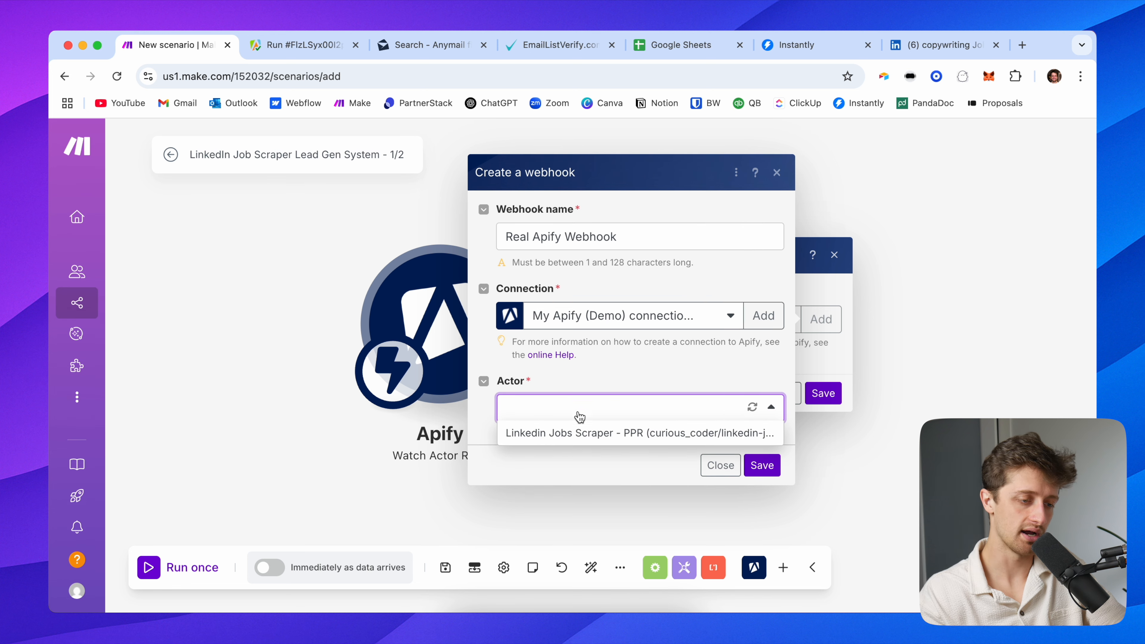
left_click(604, 434)
After checking the Apify run status, save the new webhook and confirm the trigger settings
left_click(293, 45)
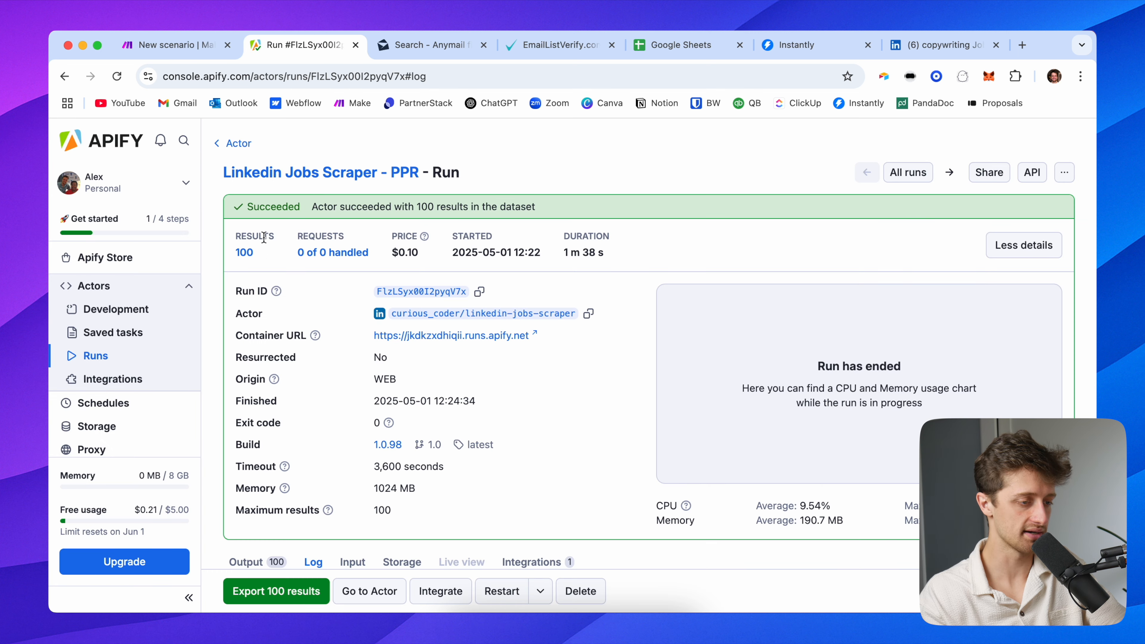
scroll(268, 257, "down", 10)
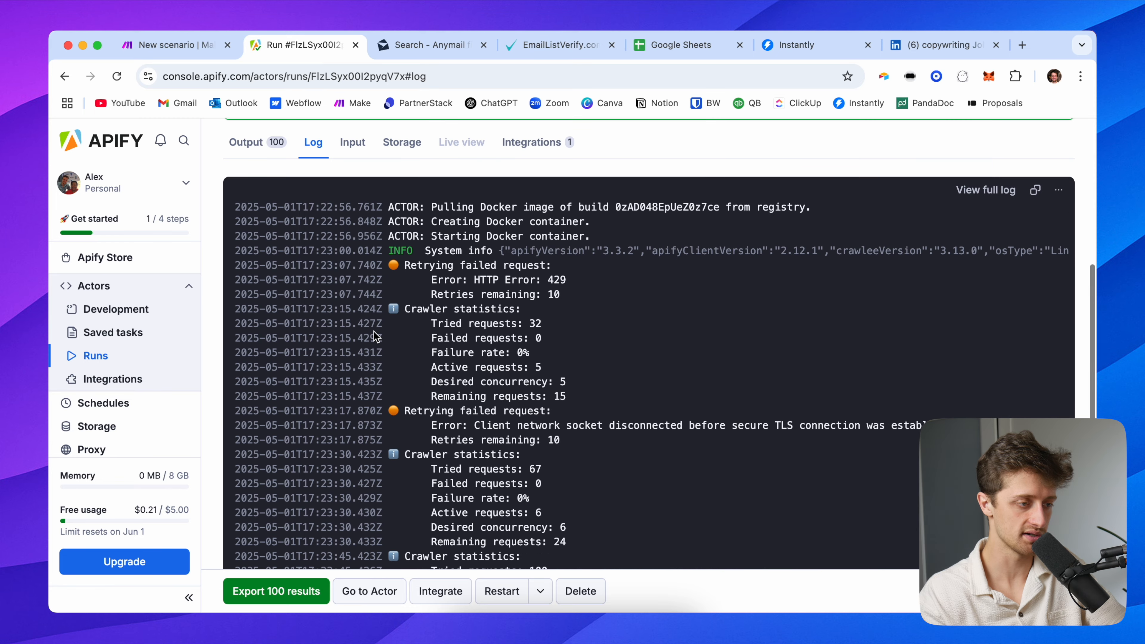
scroll(374, 336, "up", 10)
left_click(185, 44)
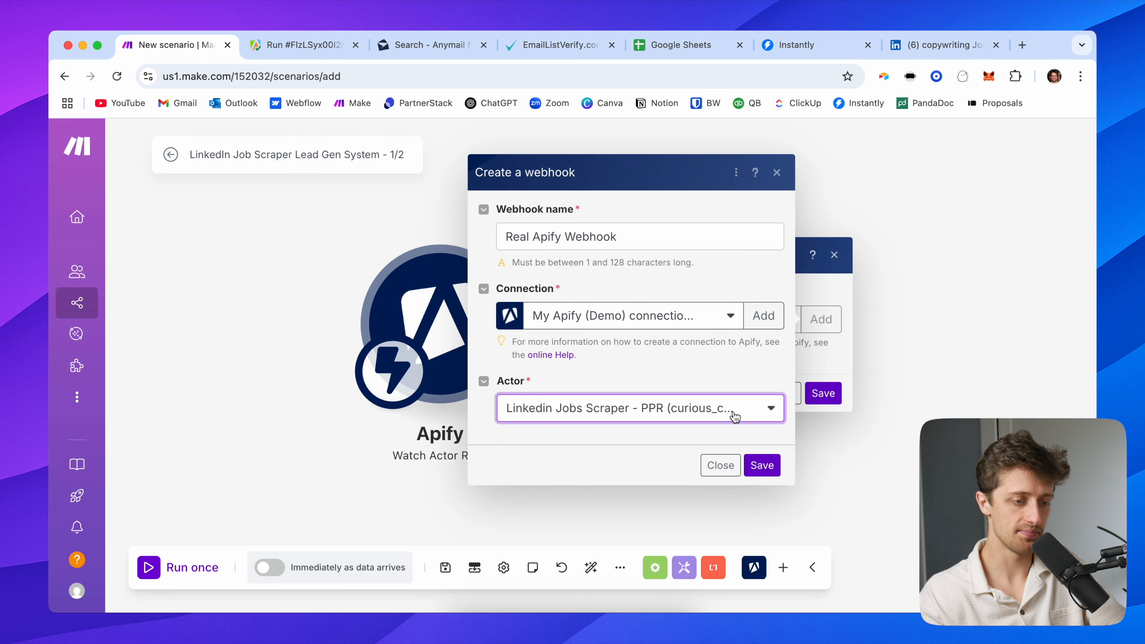
left_click(762, 465)
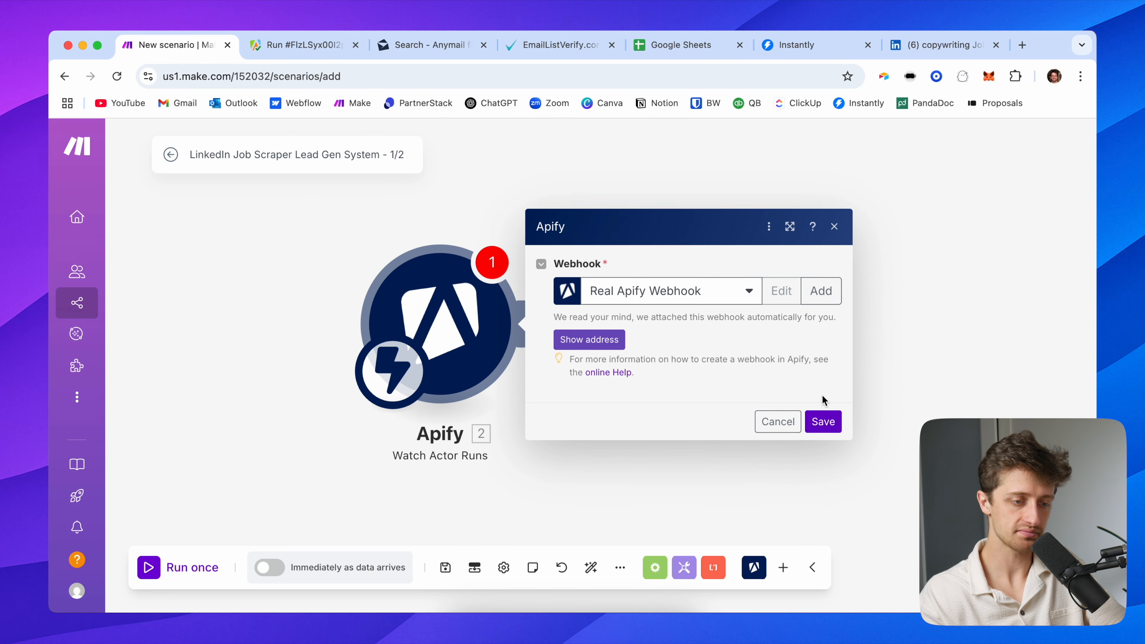
left_click(823, 420)
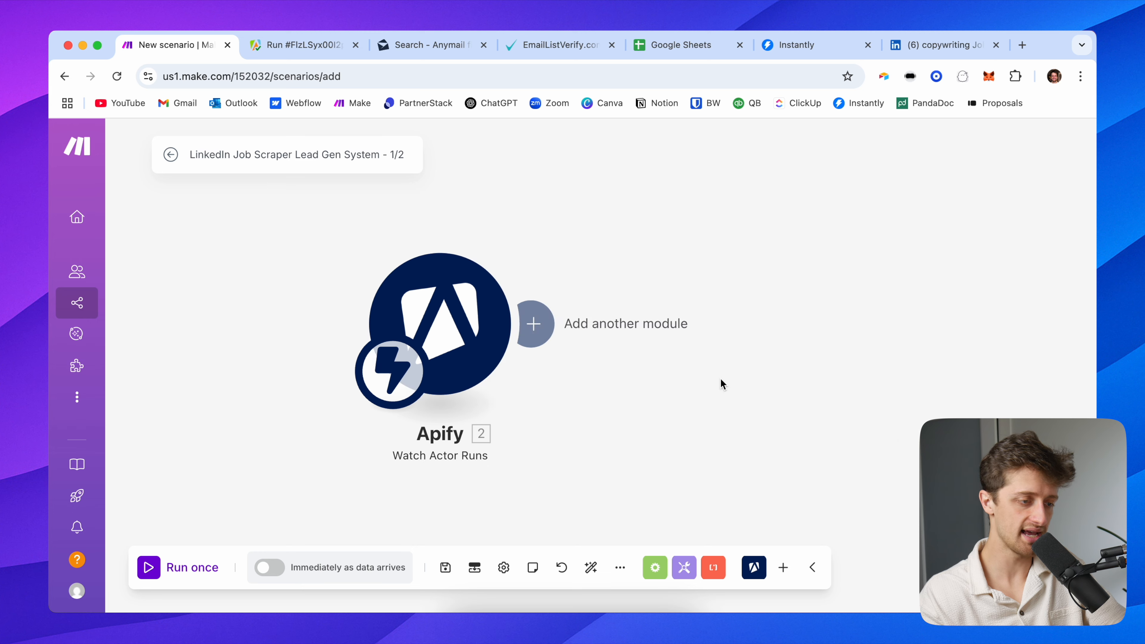
Run the scenario once, start a fresh scraper run in Apify, then return to the Make canvas
left_click(181, 567)
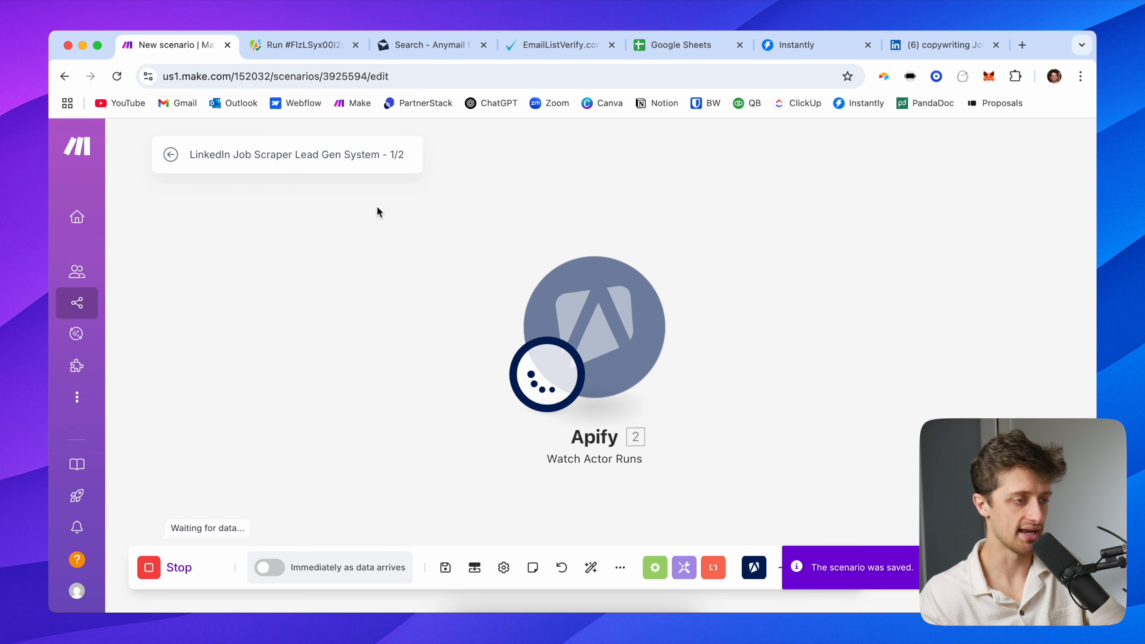
left_click(291, 50)
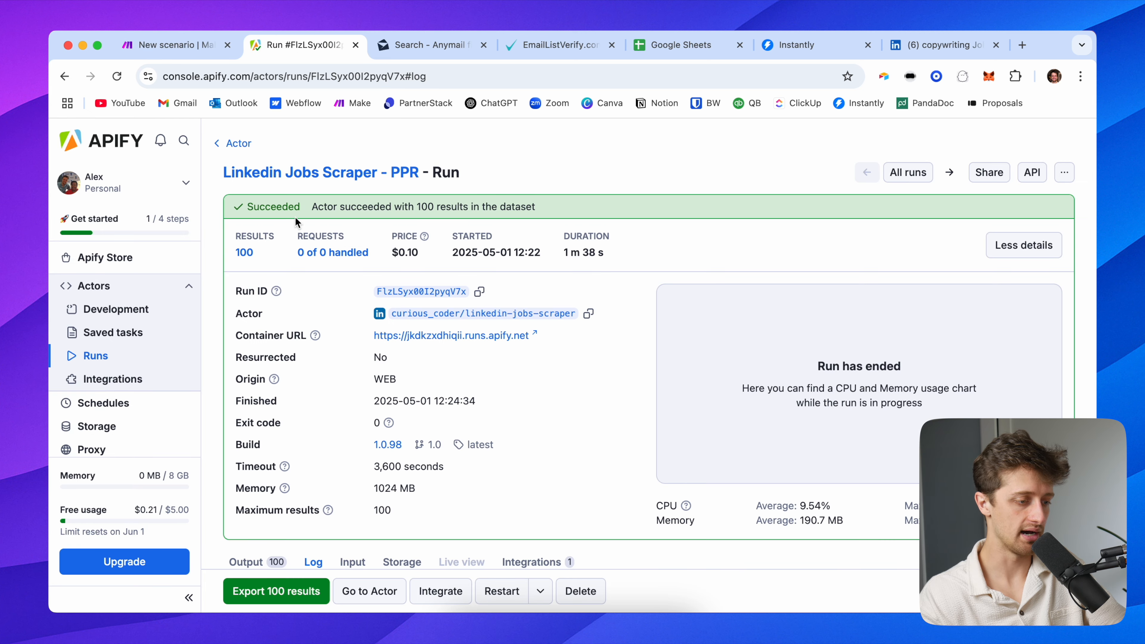
scroll(260, 424, "down", 1)
scroll(260, 424, "up", 1)
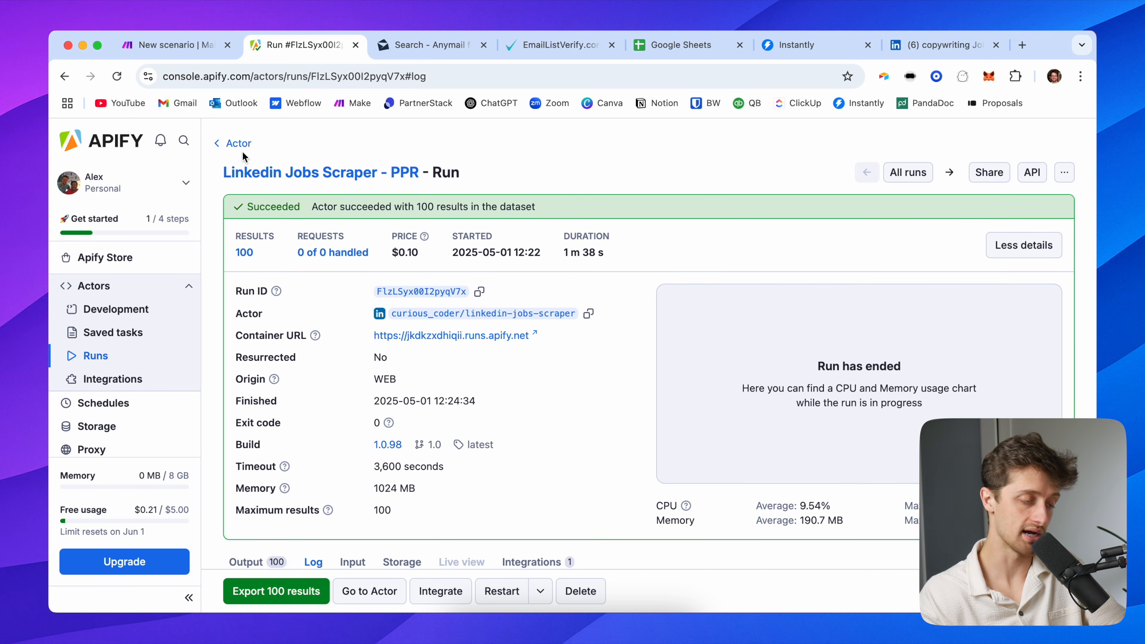
left_click(237, 143)
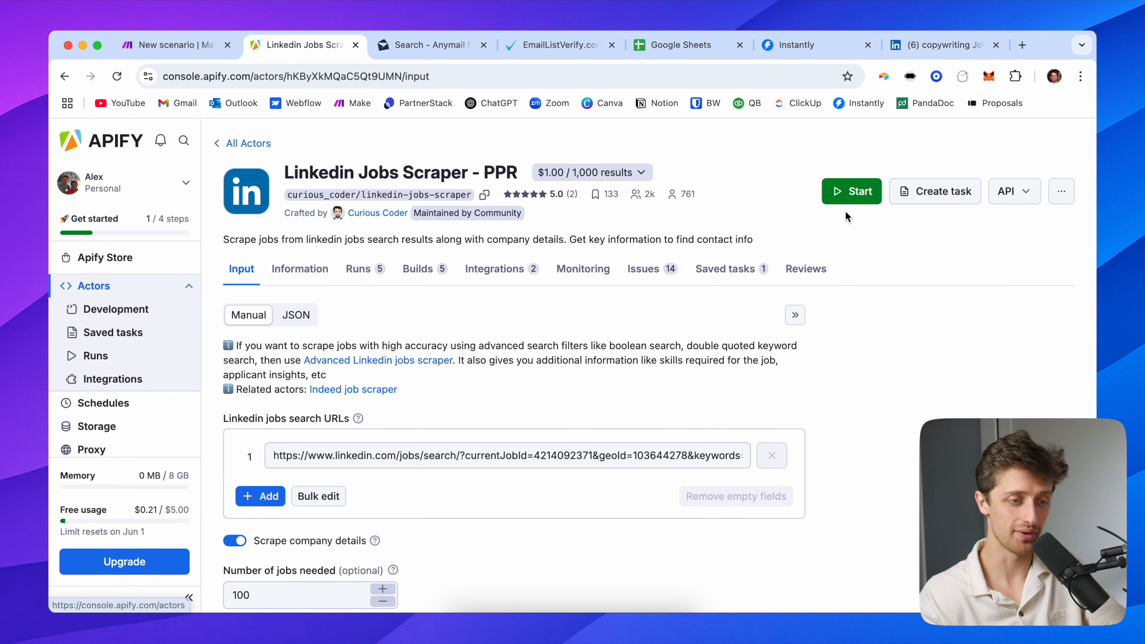
left_click(859, 202)
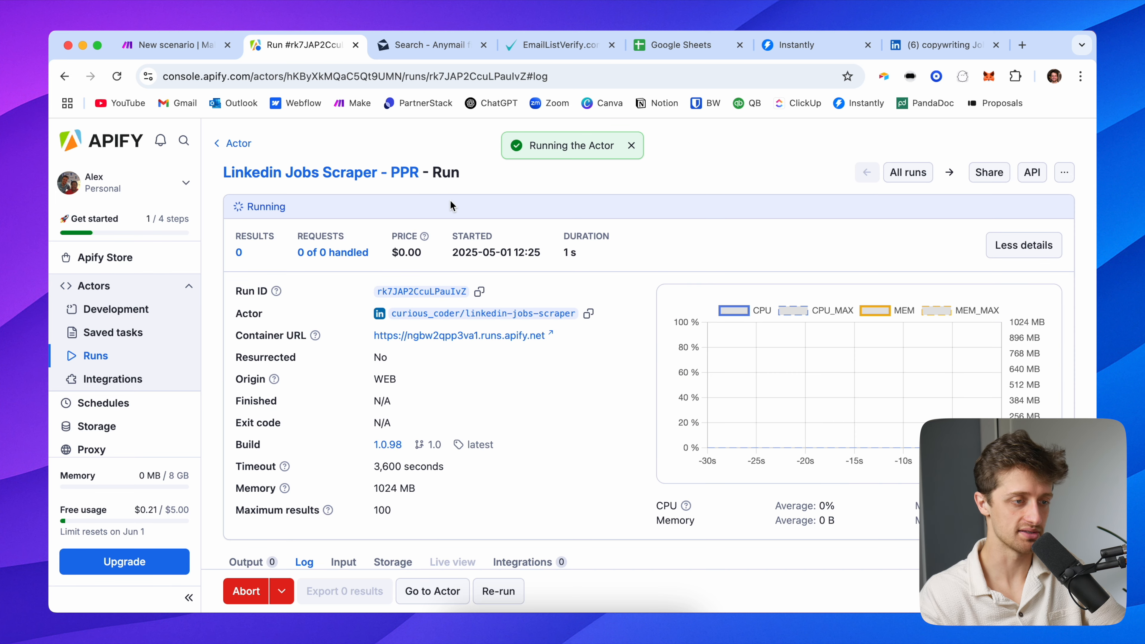
left_click(176, 44)
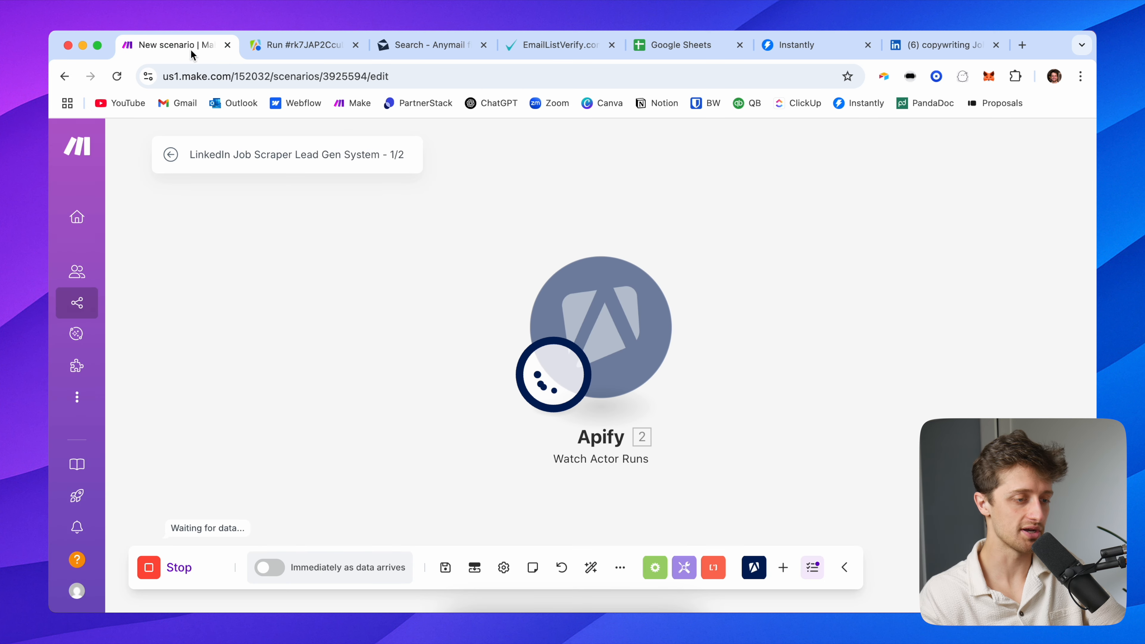
left_click_drag(485, 283, 195, 268)
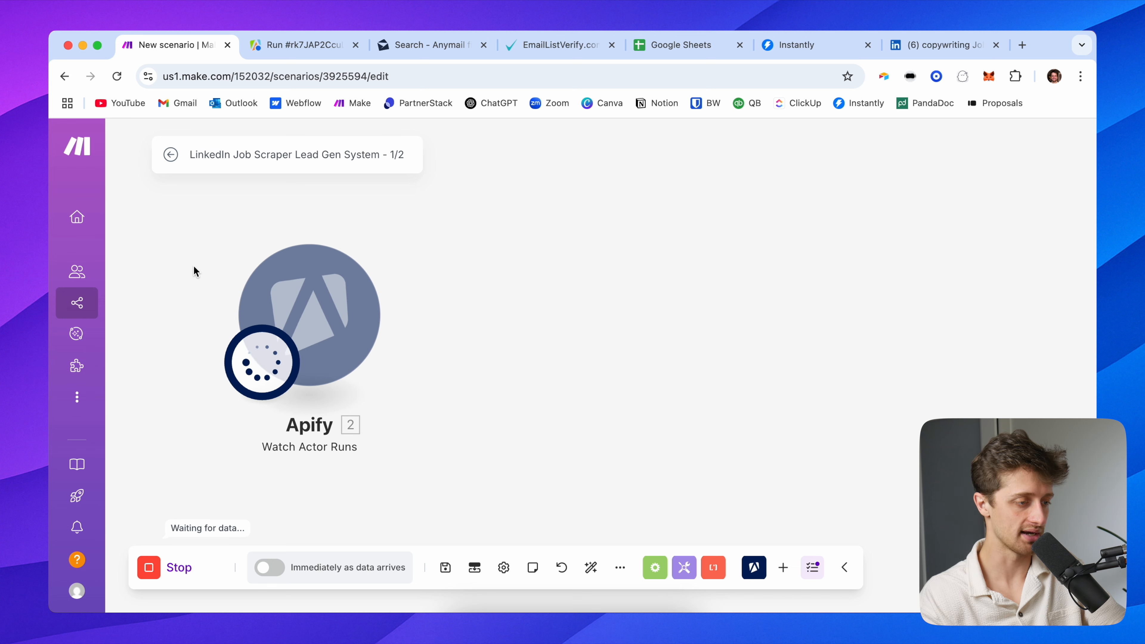
Check the finished Apify run, then view the Watch Actor Runs output bundle showing SUCCEEDED
left_click(317, 44)
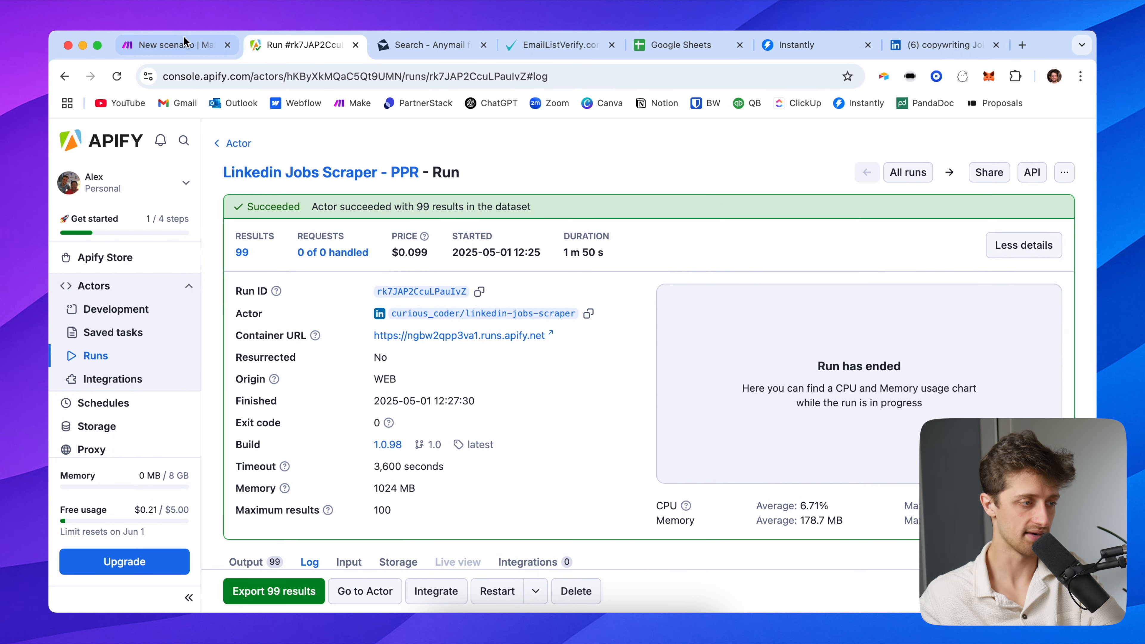
left_click(185, 43)
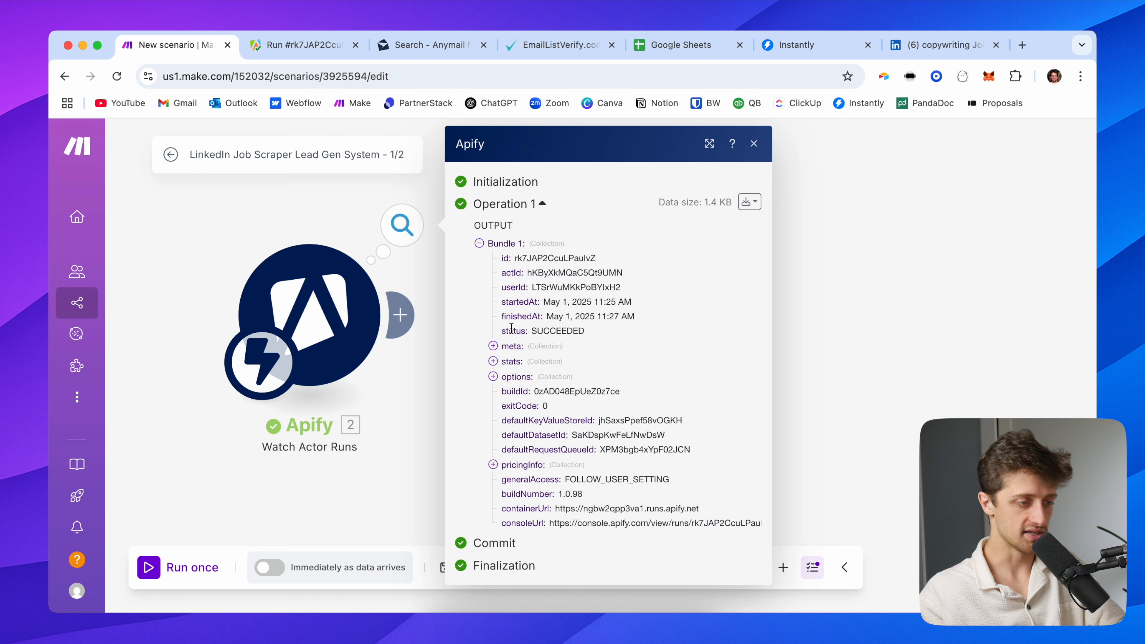
Check the finished Apify run and expand the meta and stats collections in the trigger output
left_click(303, 45)
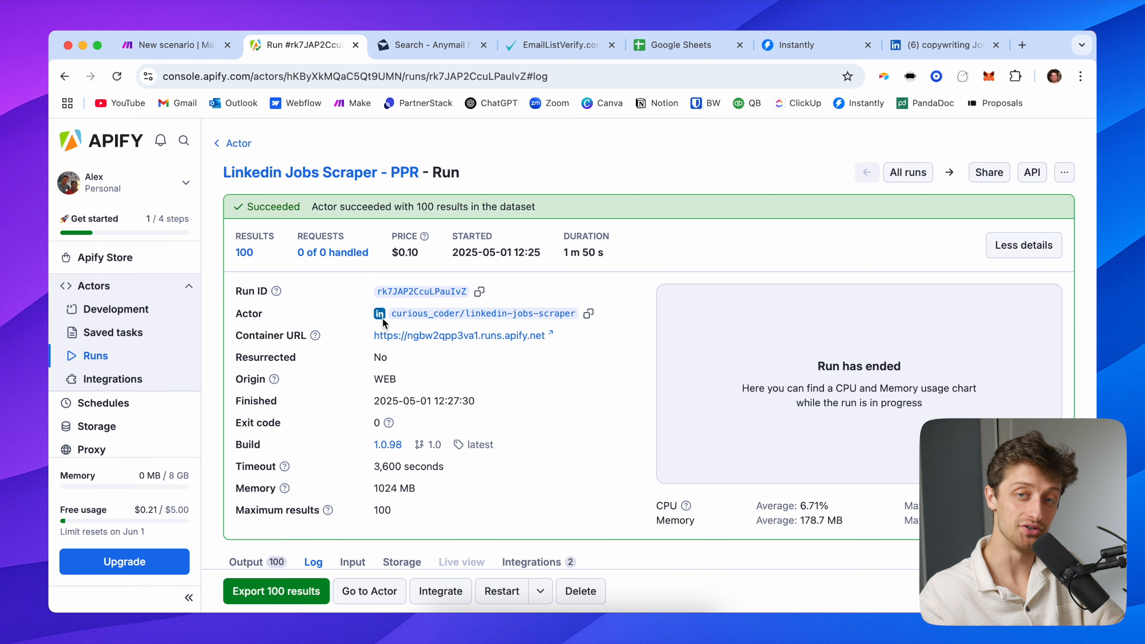
left_click(190, 46)
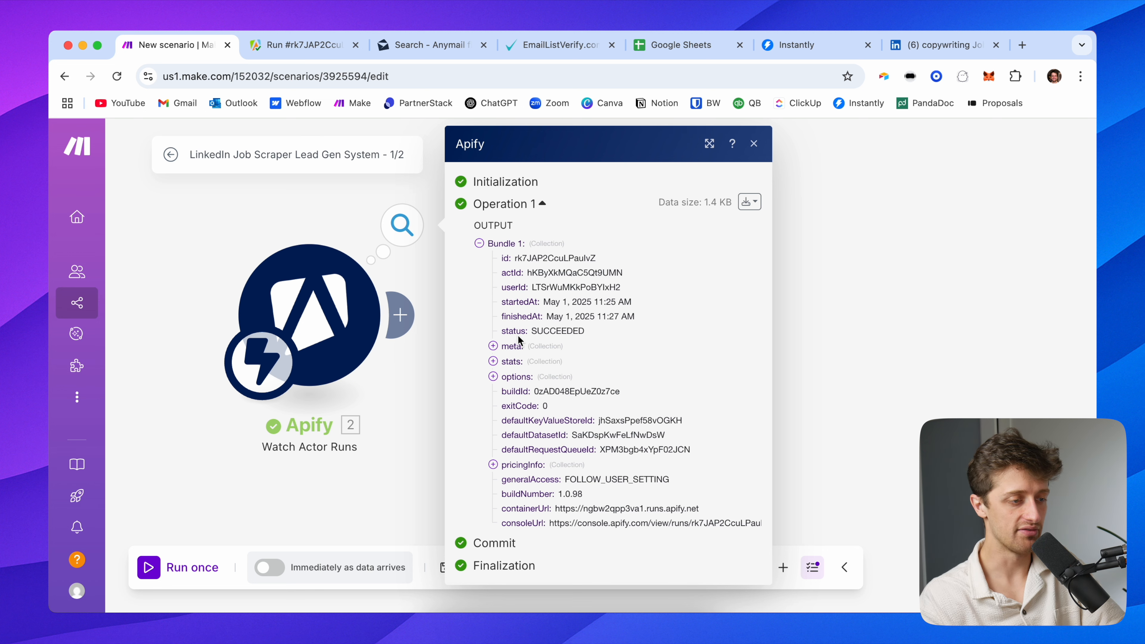
left_click_drag(318, 220, 273, 219)
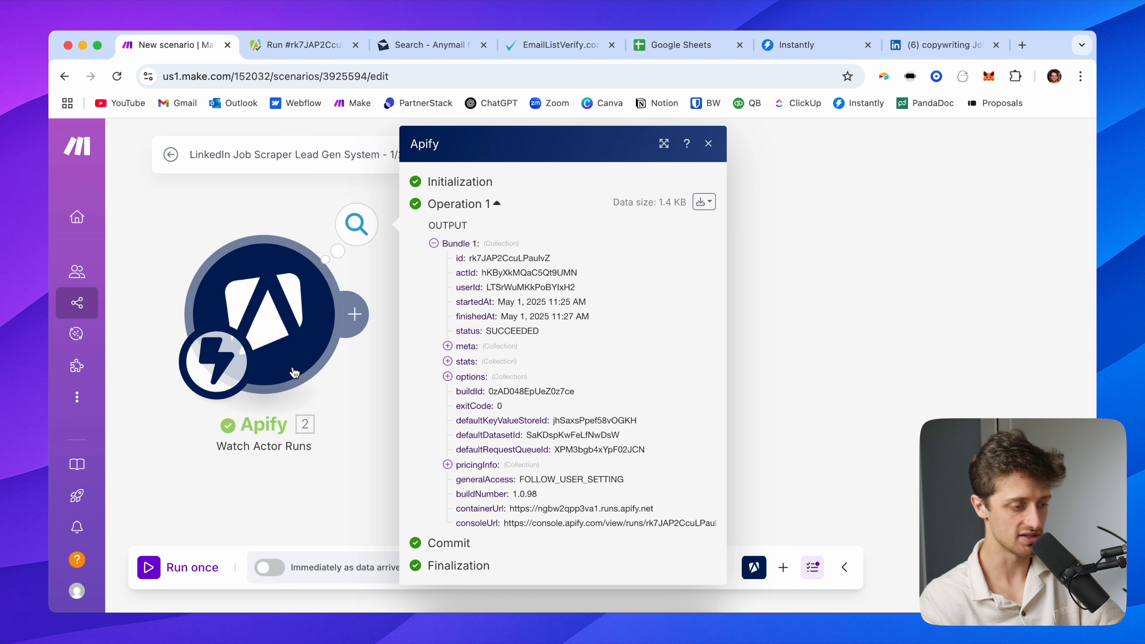
left_click(480, 351)
scroll(480, 356, "down", 2)
left_click(469, 383)
Expand options and pricingInfo, highlight defaultDatasetId, and close the output inspector
scroll(485, 408, "down", 4)
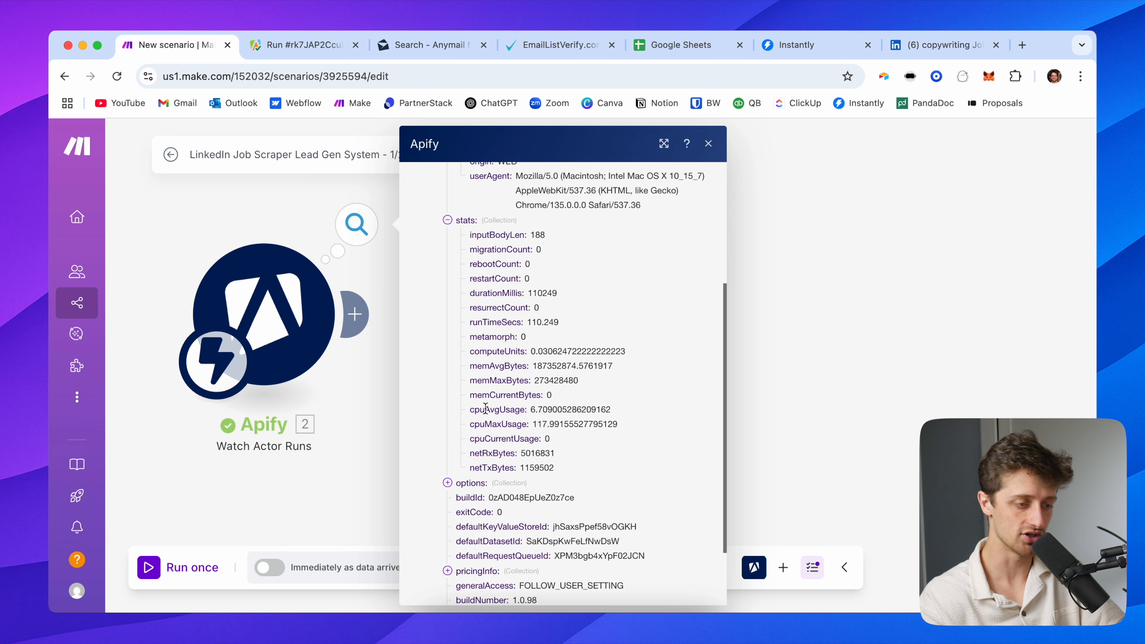
scroll(485, 408, "down", 2)
left_click(471, 397)
scroll(495, 438, "down", 2)
left_click(467, 489)
scroll(562, 476, "down", 2)
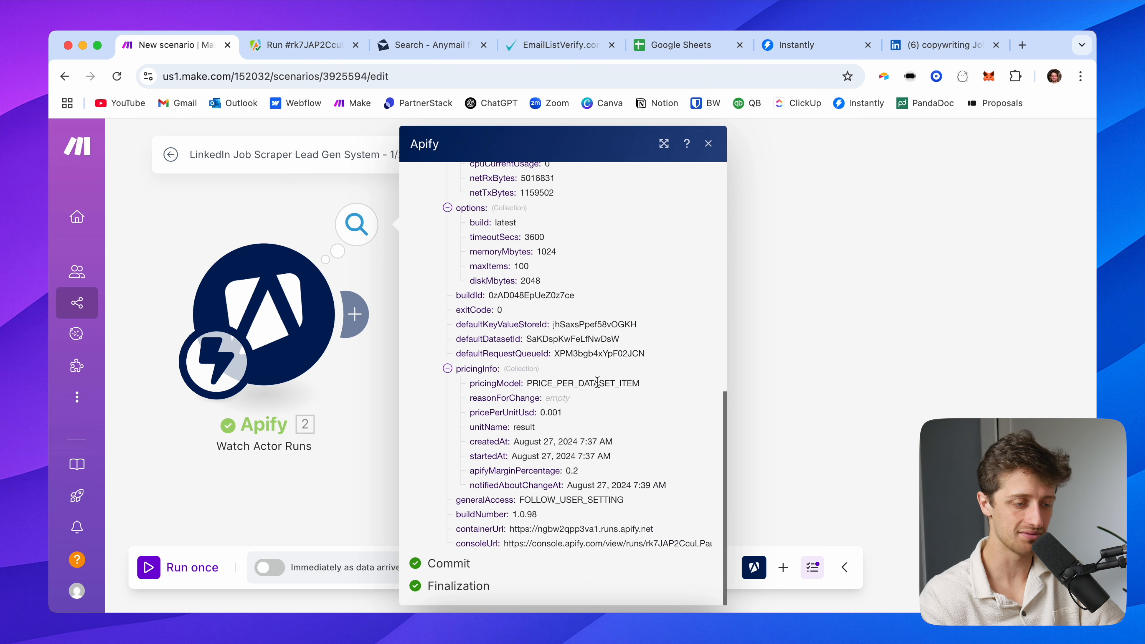
scroll(597, 382, "up", 10)
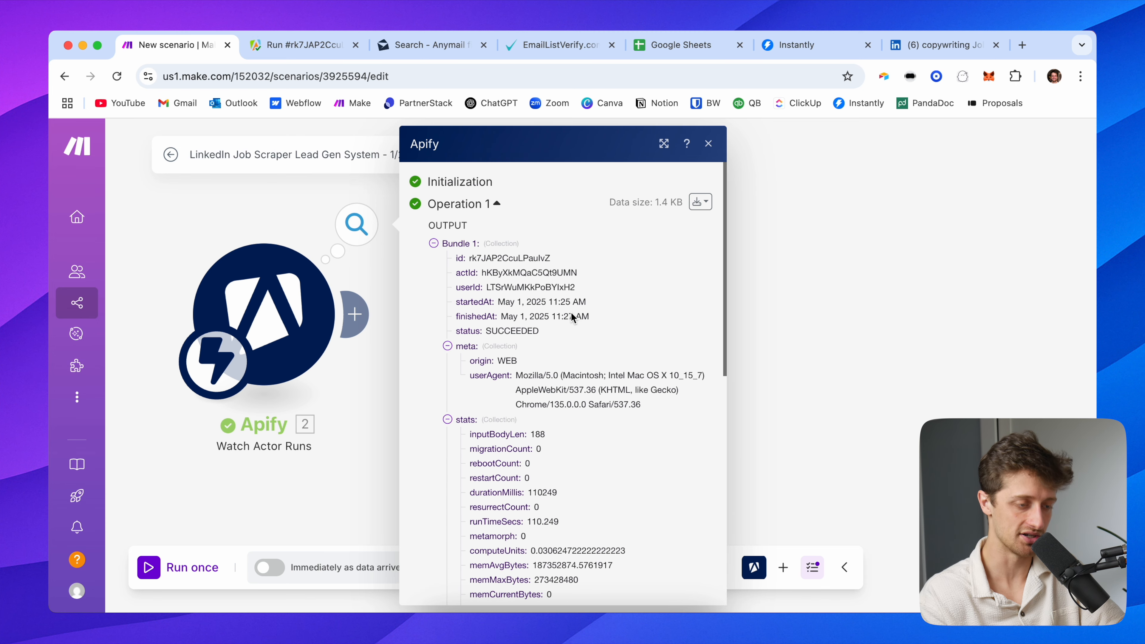
scroll(566, 407, "down", 1)
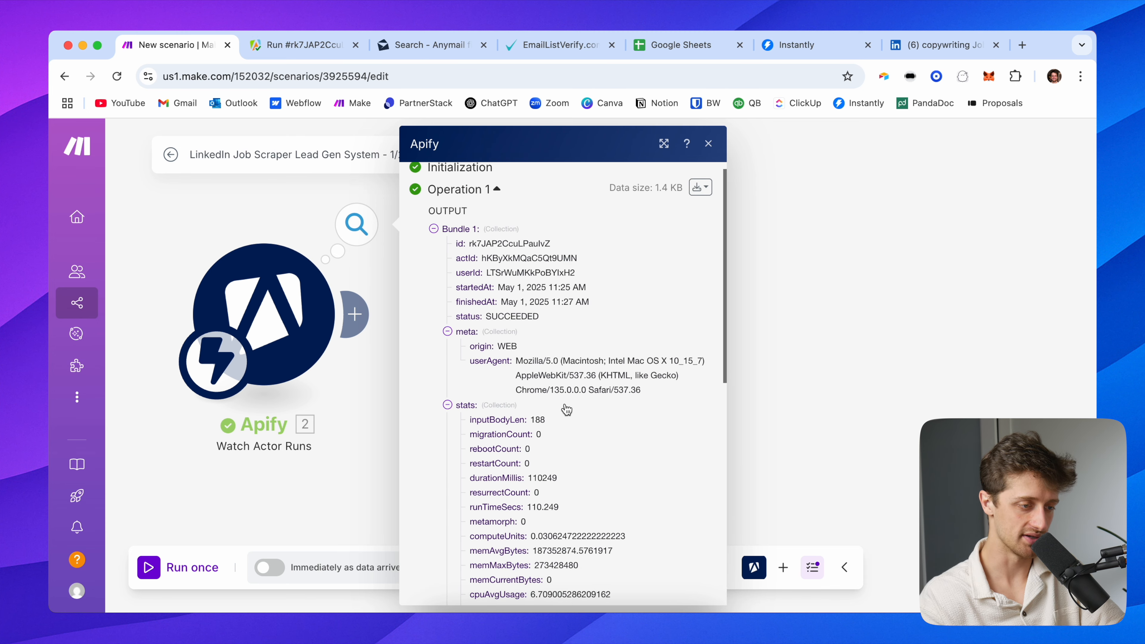
scroll(535, 303, "down", 10)
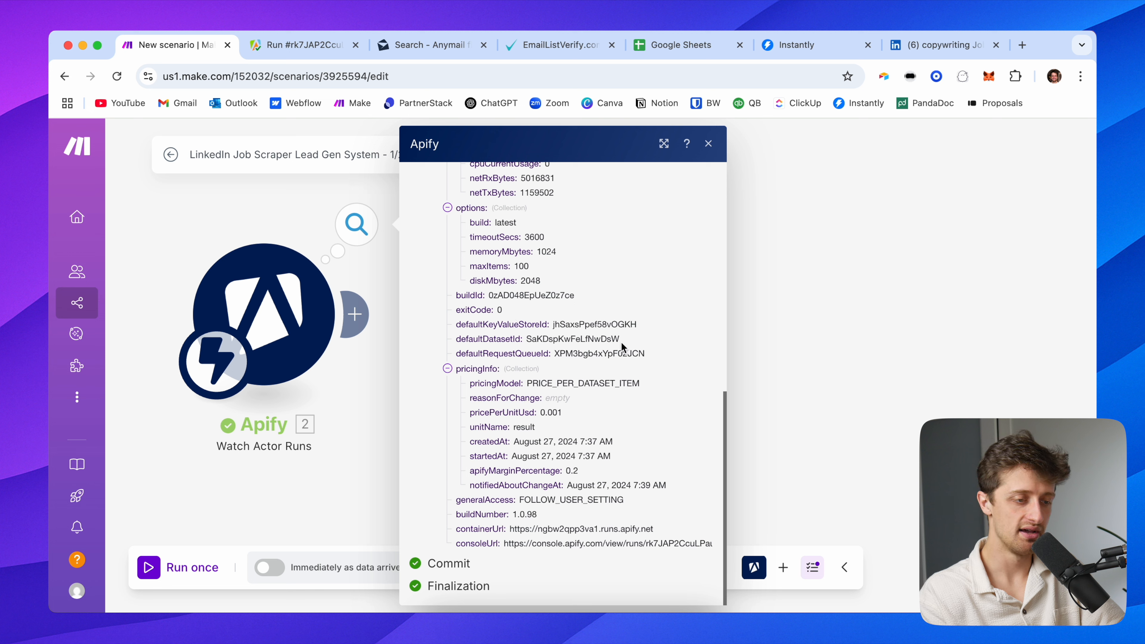
left_click_drag(622, 346, 453, 348)
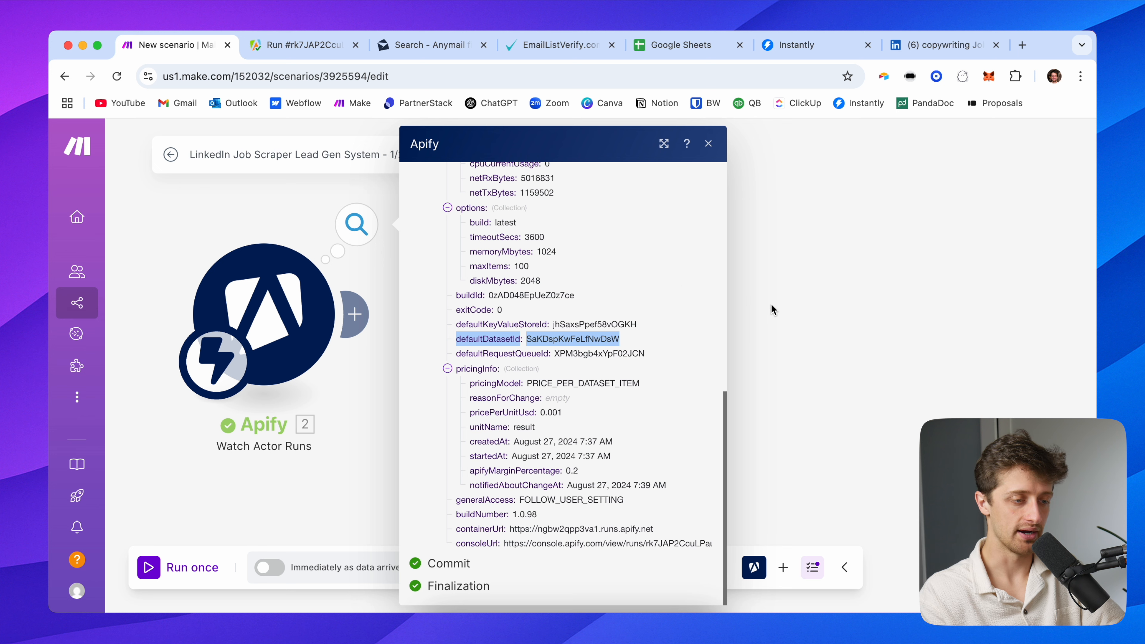
left_click(784, 308)
Add an Apify Get Dataset Items module after the trigger using the Demo connection
left_click(404, 313)
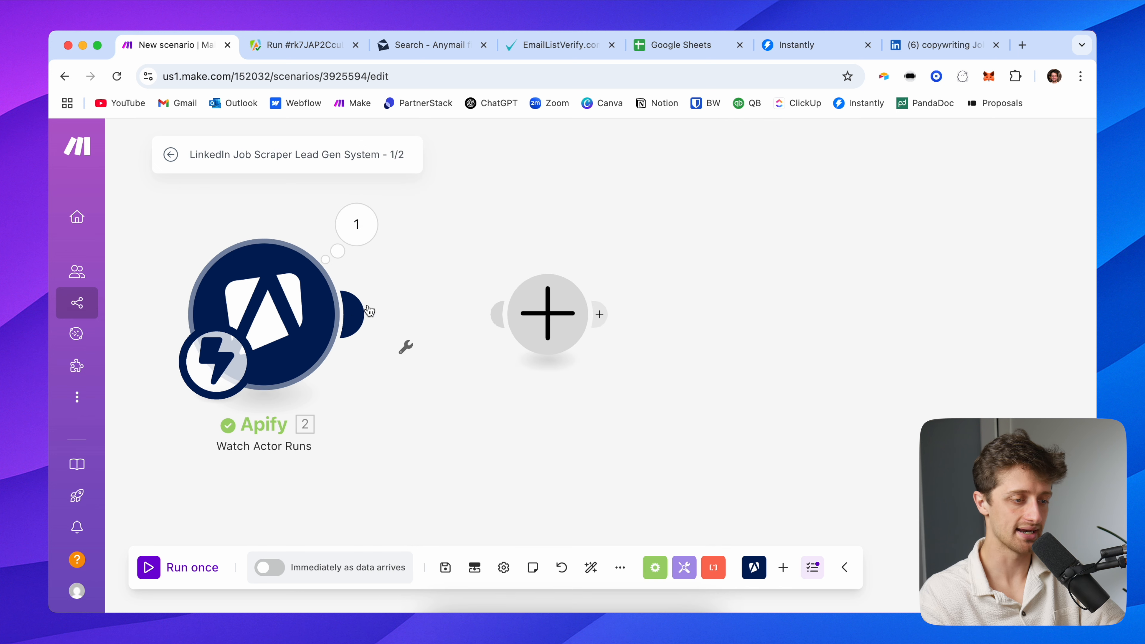
left_click(676, 190)
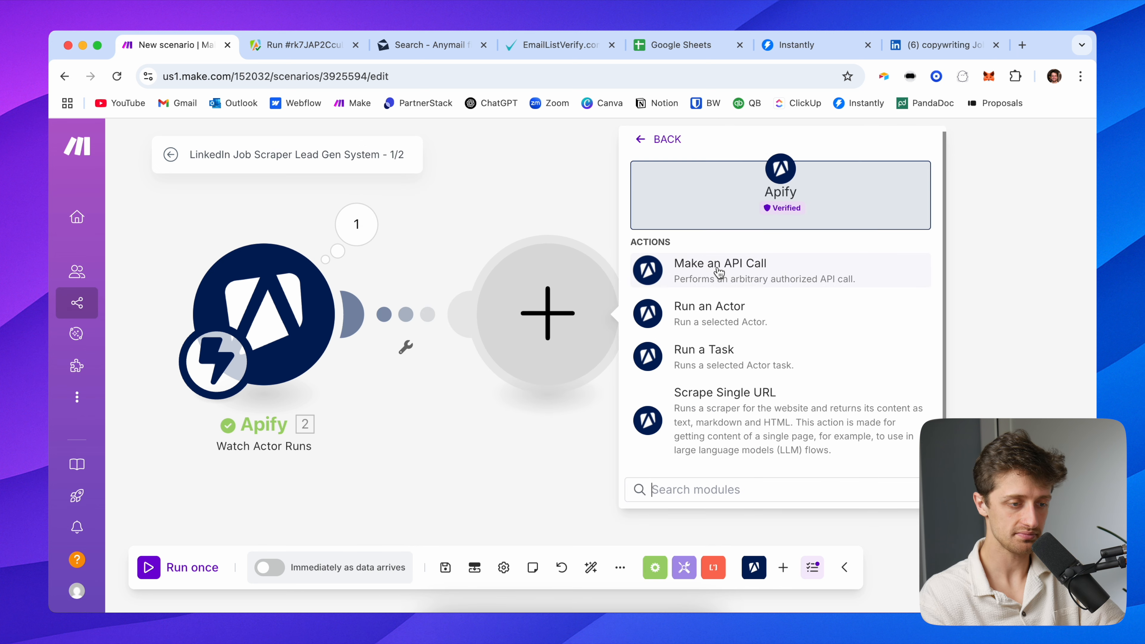
scroll(699, 355, "down", 1)
left_click(783, 453)
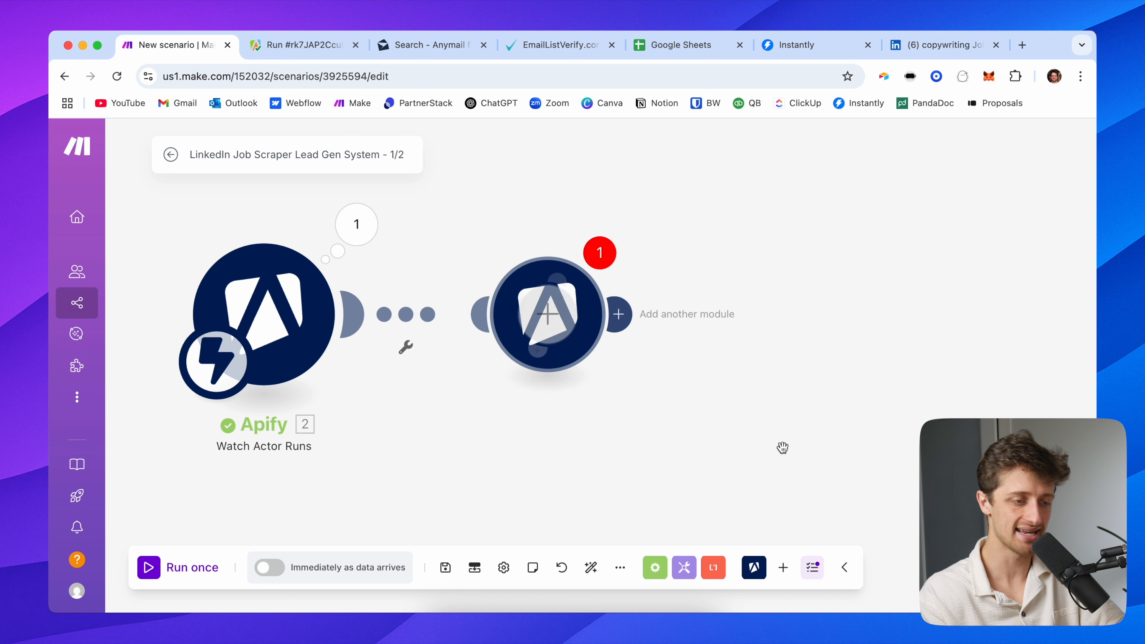
left_click(723, 208)
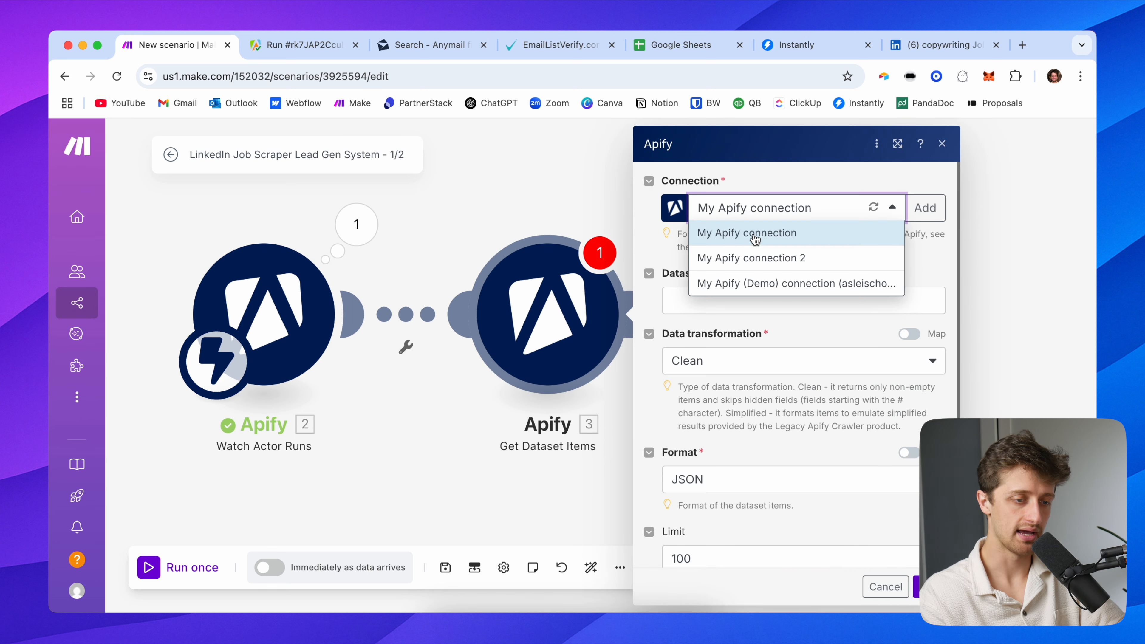
left_click(780, 286)
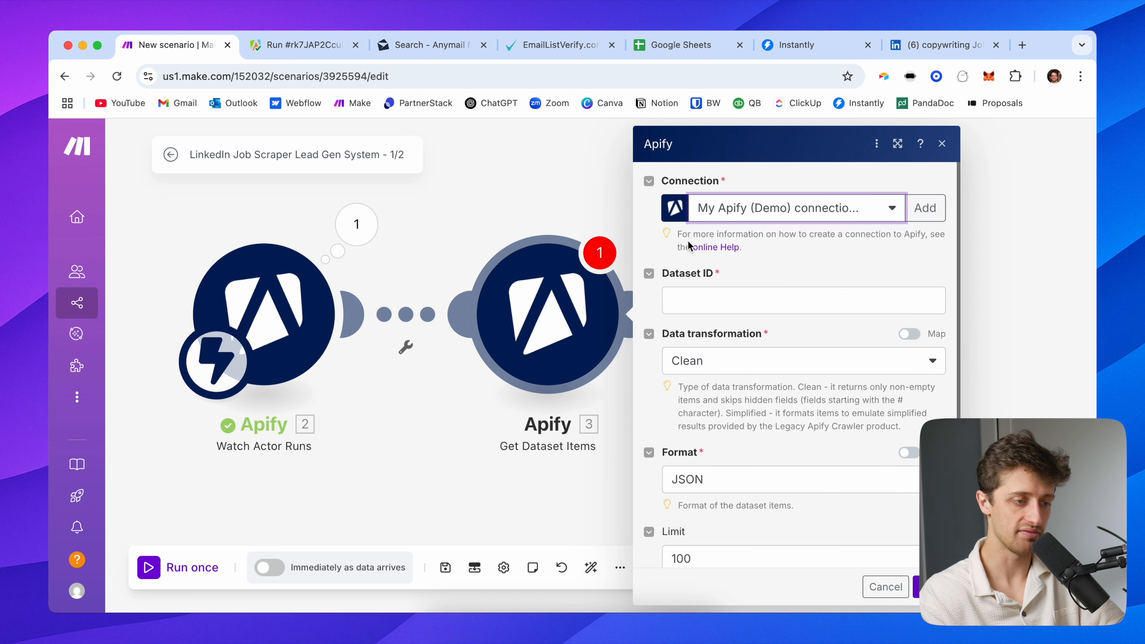
Map 2. defaultDatasetId into Dataset ID, set Limit to 10000, and save the module
left_click_drag(522, 215, 355, 212)
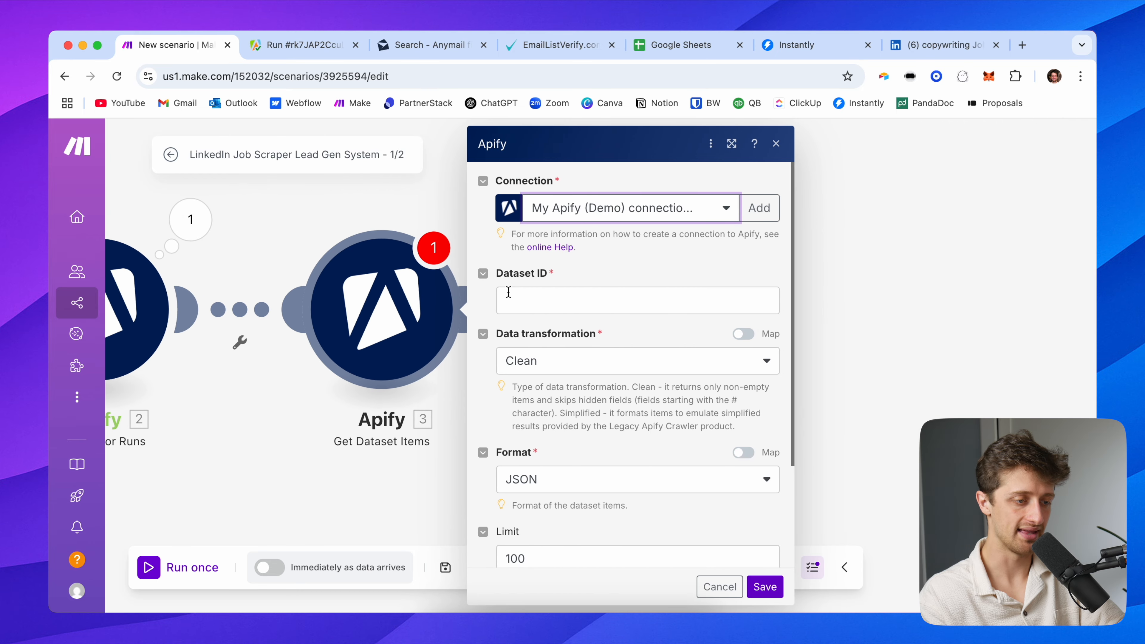
left_click(545, 300)
scroll(847, 474, "down", 10)
scroll(853, 486, "down", 5)
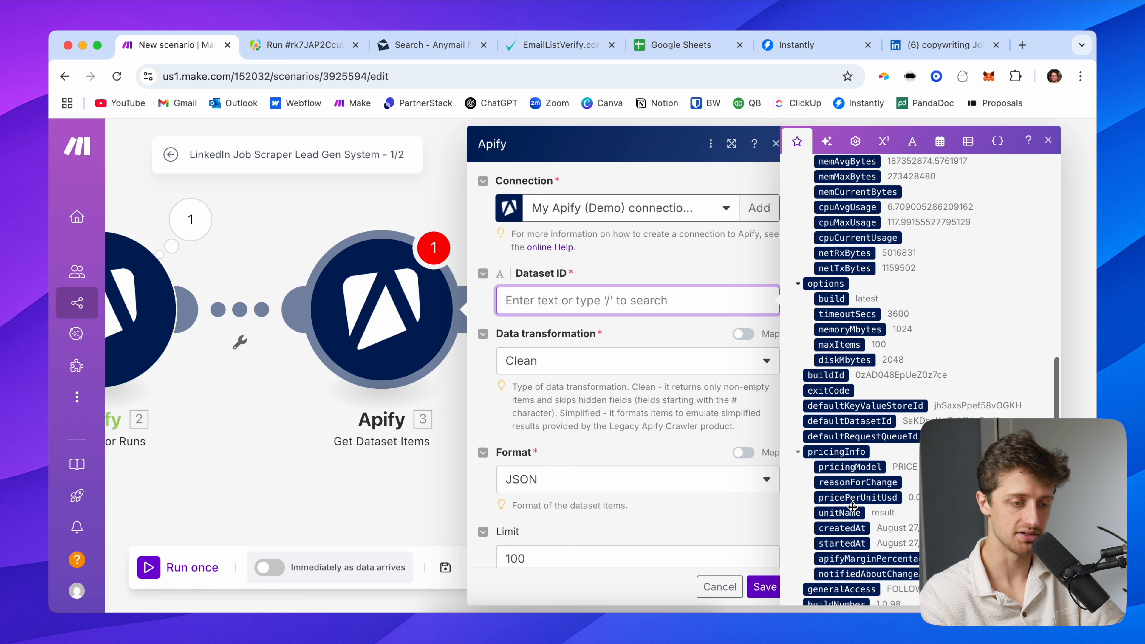
left_click(848, 411)
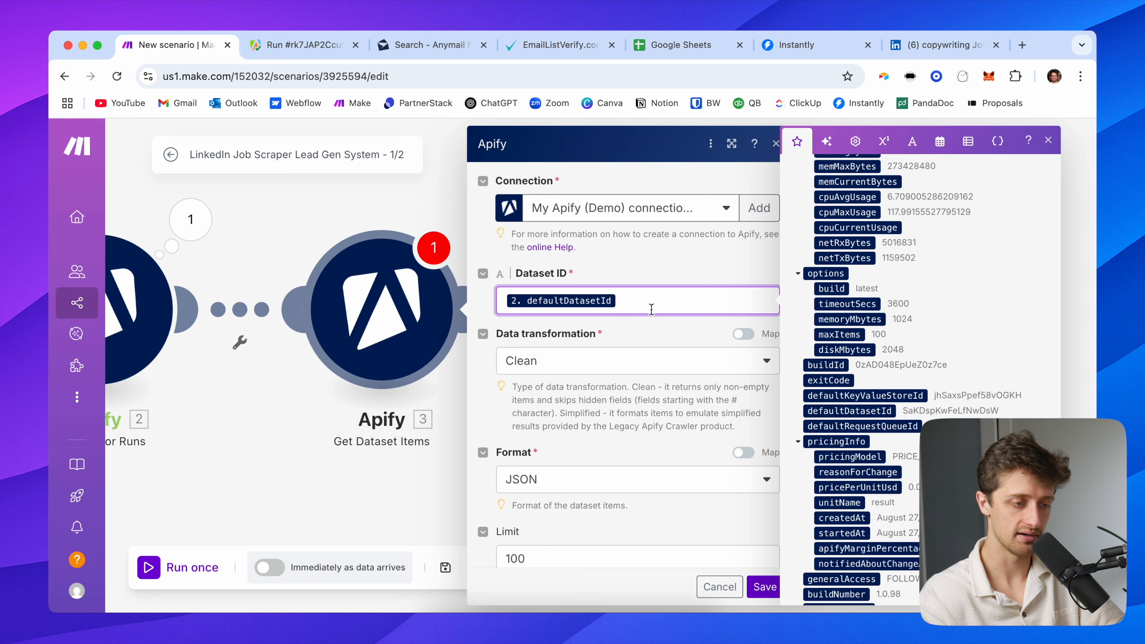
left_click(638, 267)
scroll(609, 392, "down", 1)
scroll(609, 393, "down", 3)
left_click(549, 425)
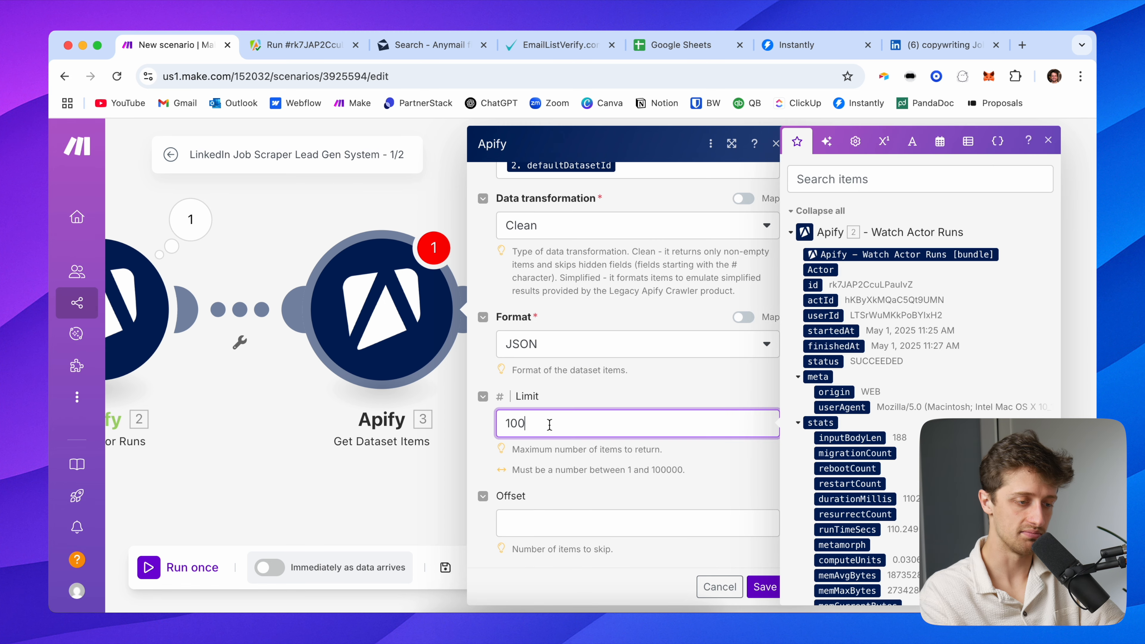
left_click(608, 387)
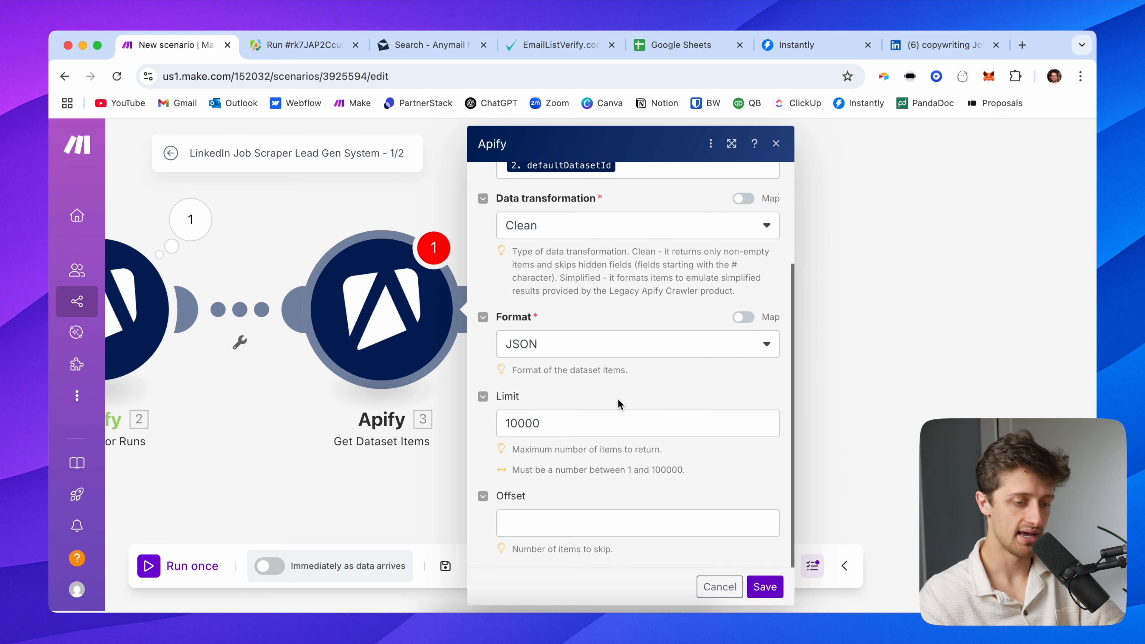
left_click(771, 584)
left_click_drag(602, 416, 765, 415)
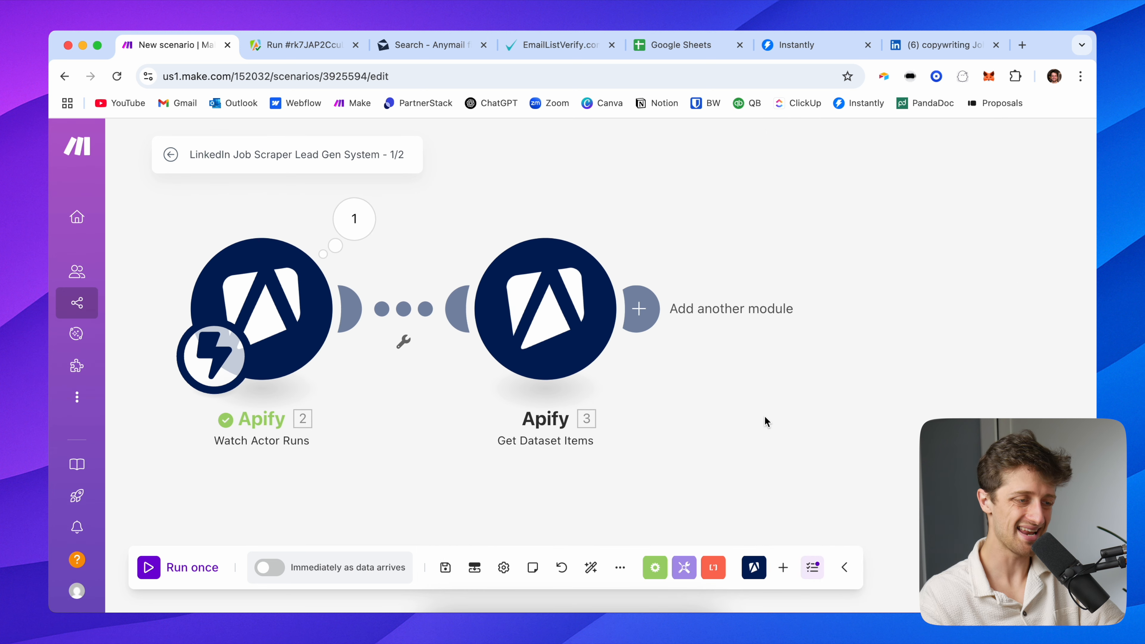
Copy defaultDatasetId SaKDspKwFeLfNwDsW from the trigger output and run Get Dataset Items alone with it
left_click(365, 220)
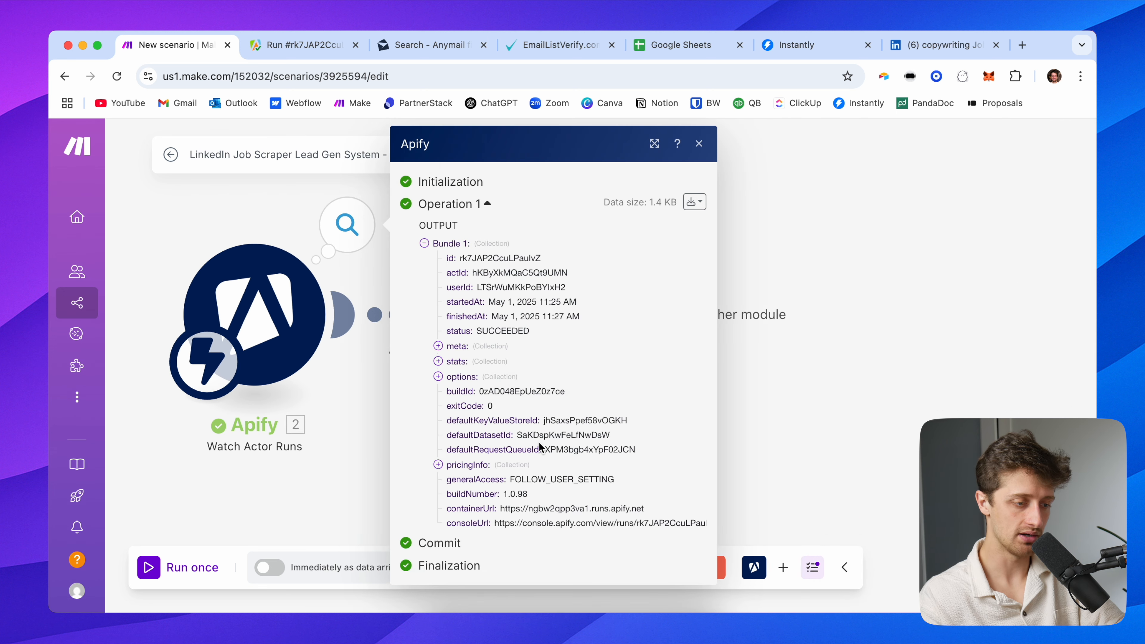
left_click_drag(517, 434, 617, 437)
key("super+c")
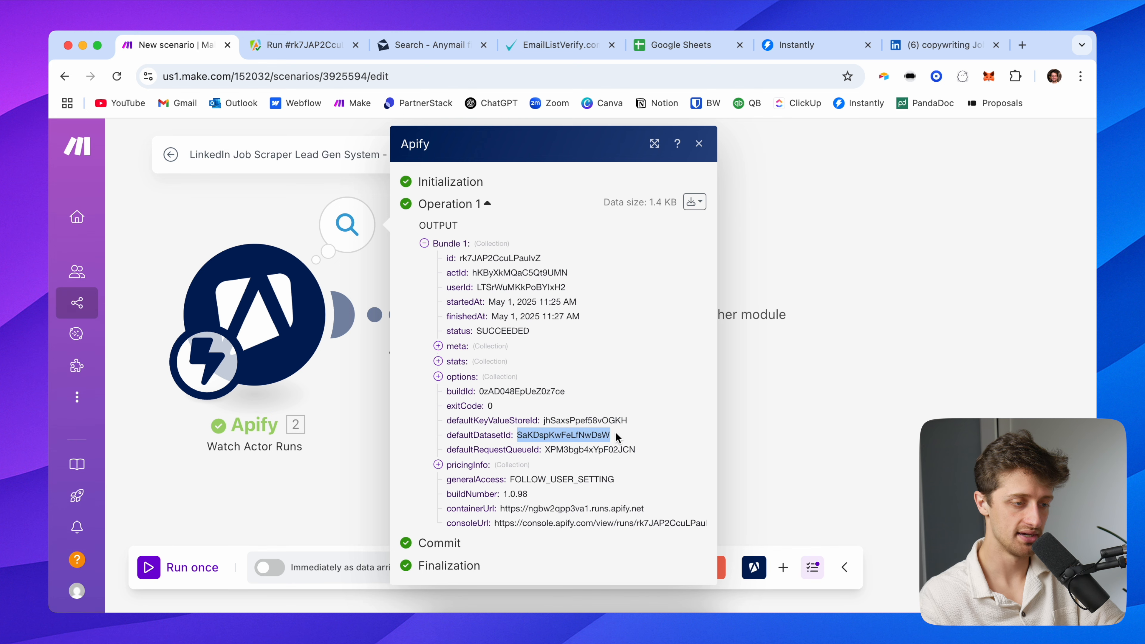
left_click(289, 214)
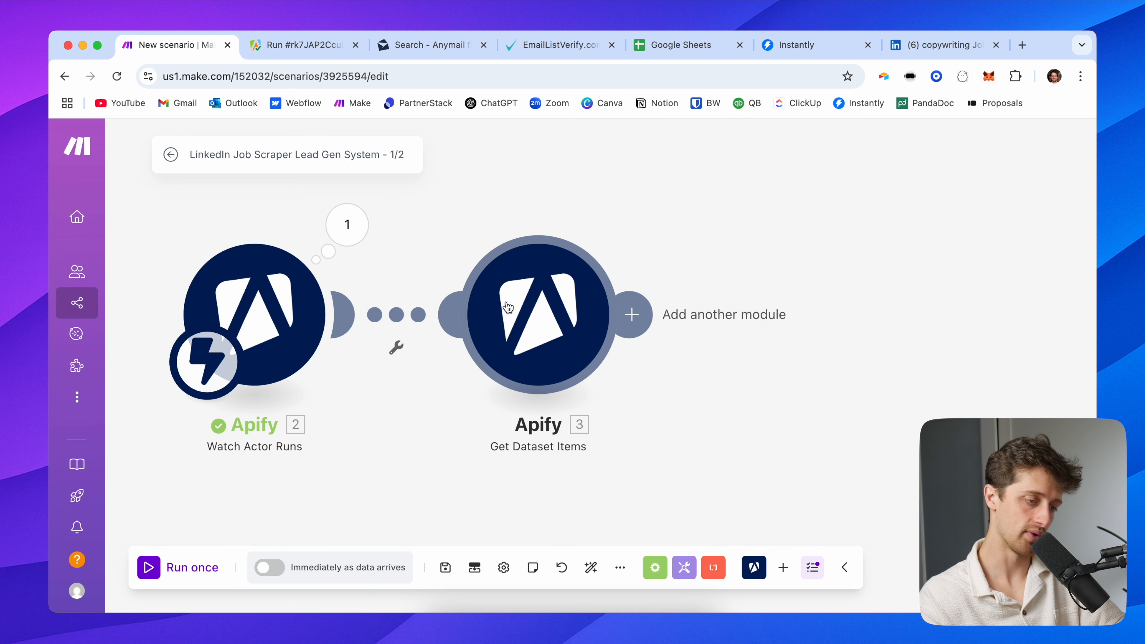
right_click(516, 311)
left_click(586, 339)
left_click(726, 385)
key("super+v")
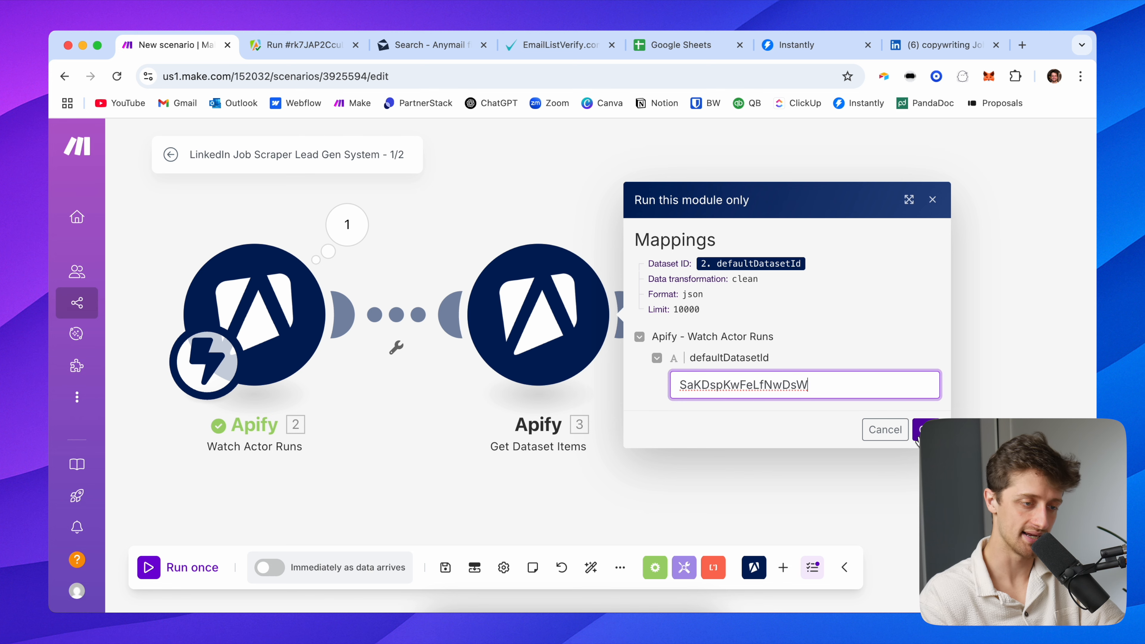
left_click(917, 435)
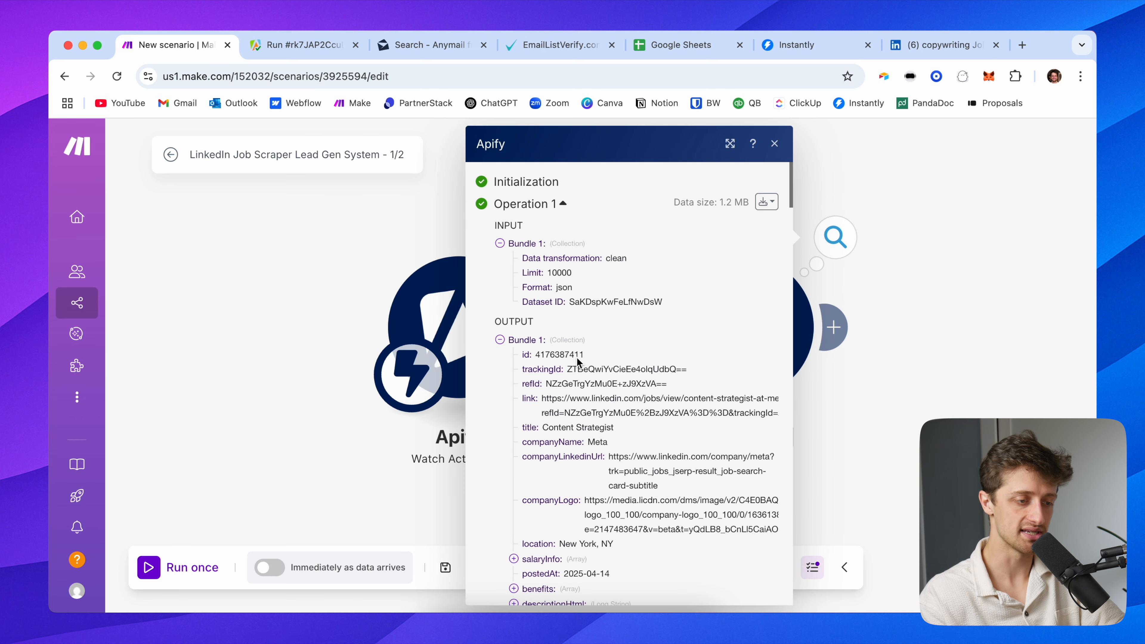
Browse the 100 returned job bundles, expanding Bundle 1 to inspect its job fields
scroll(530, 365, "down", 1)
left_click(522, 342)
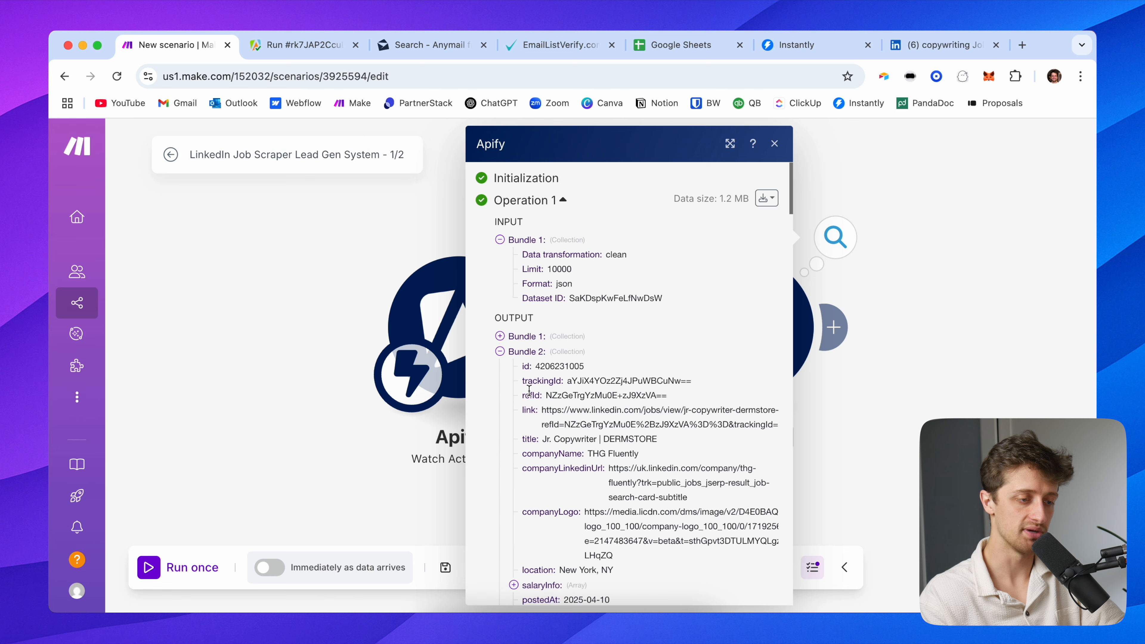
left_click(519, 356)
left_click(522, 367)
left_click(523, 383)
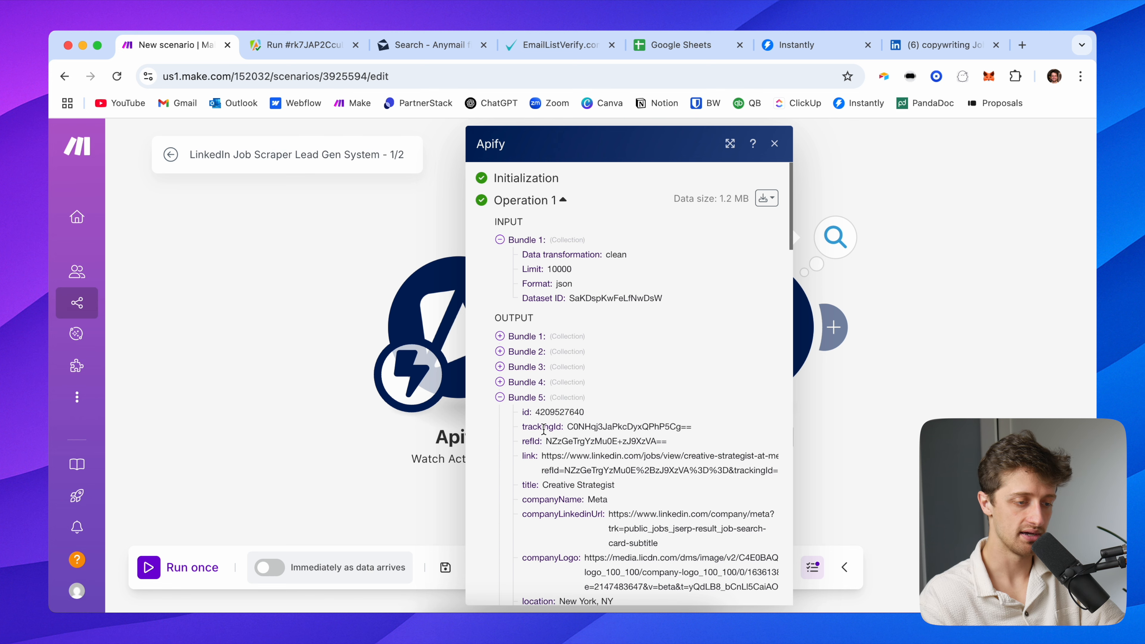
left_click(532, 399)
scroll(541, 444, "down", 15)
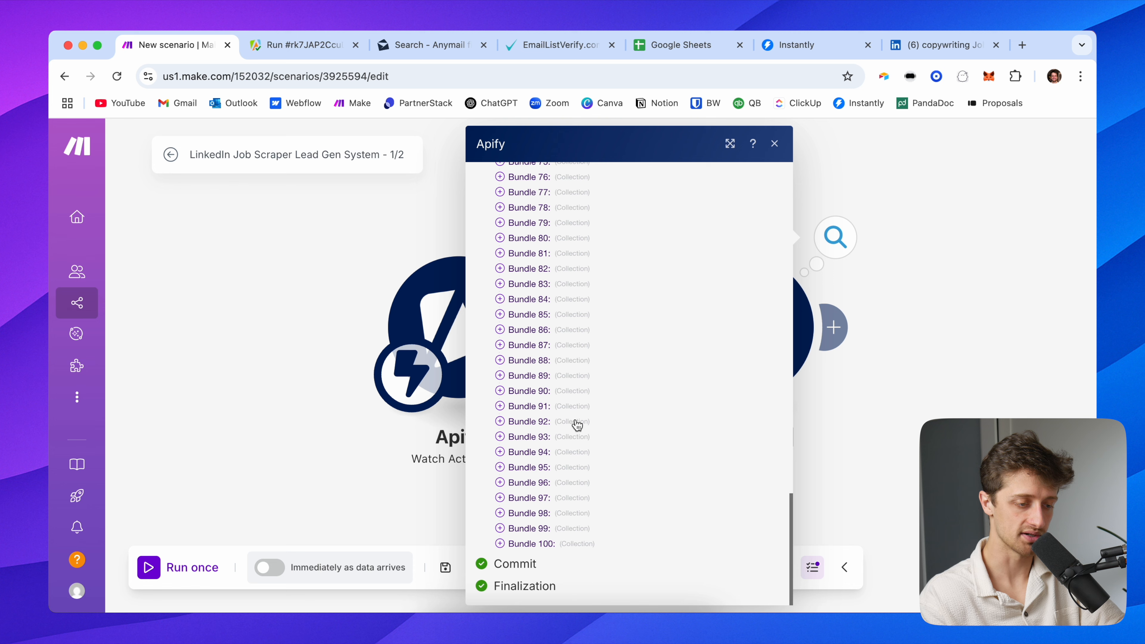
scroll(576, 424, "up", 15)
left_click(534, 342)
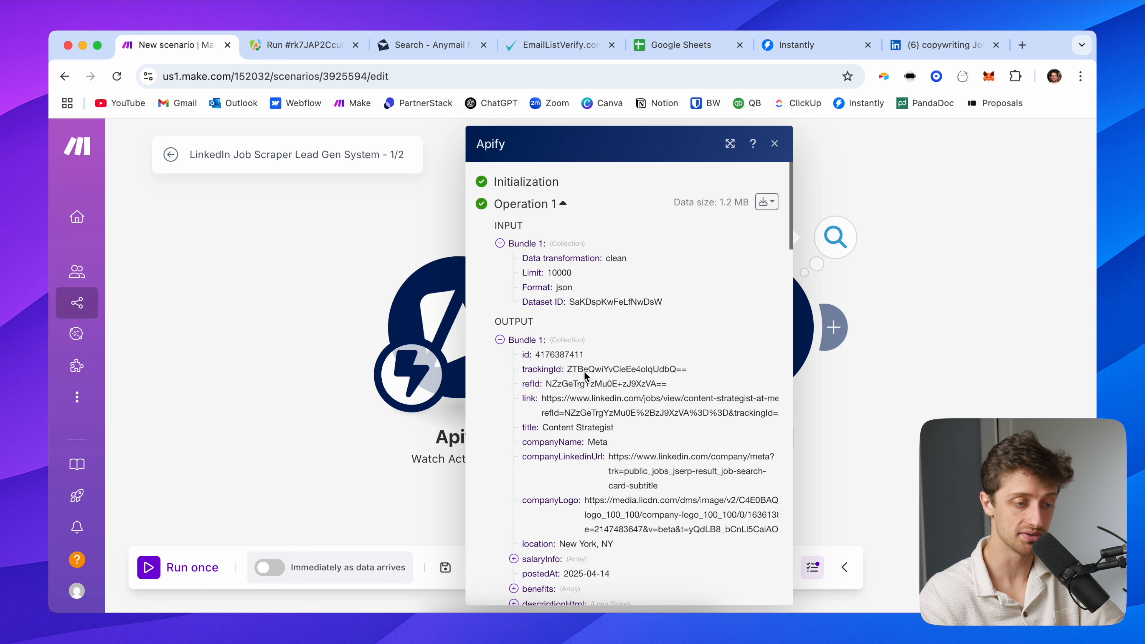
scroll(597, 411, "down", 3)
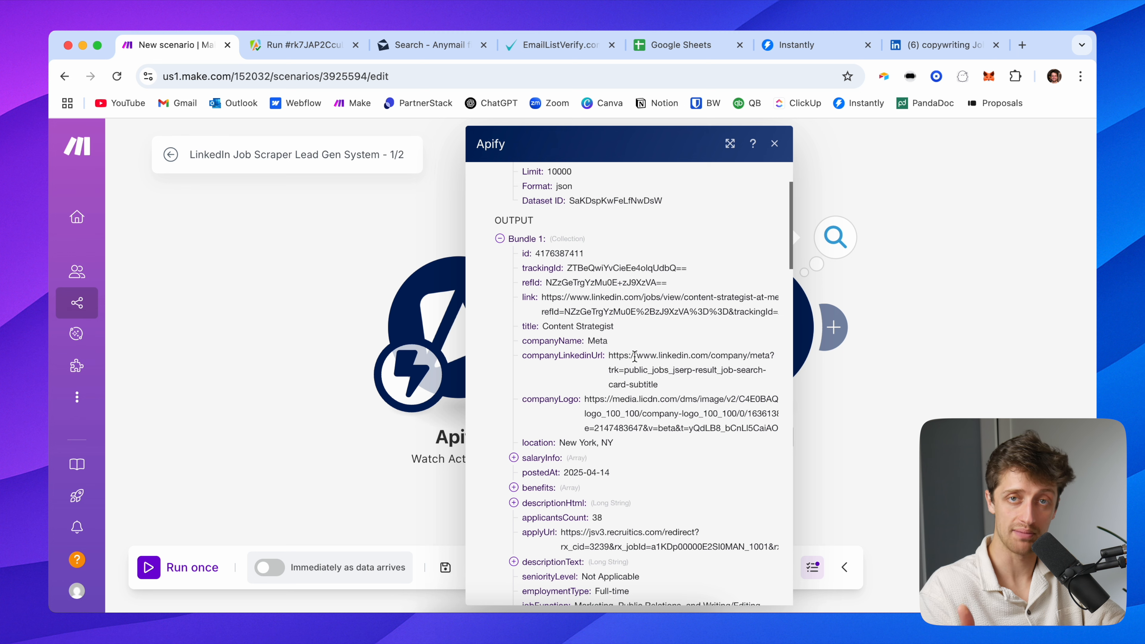
scroll(633, 374, "down", 4)
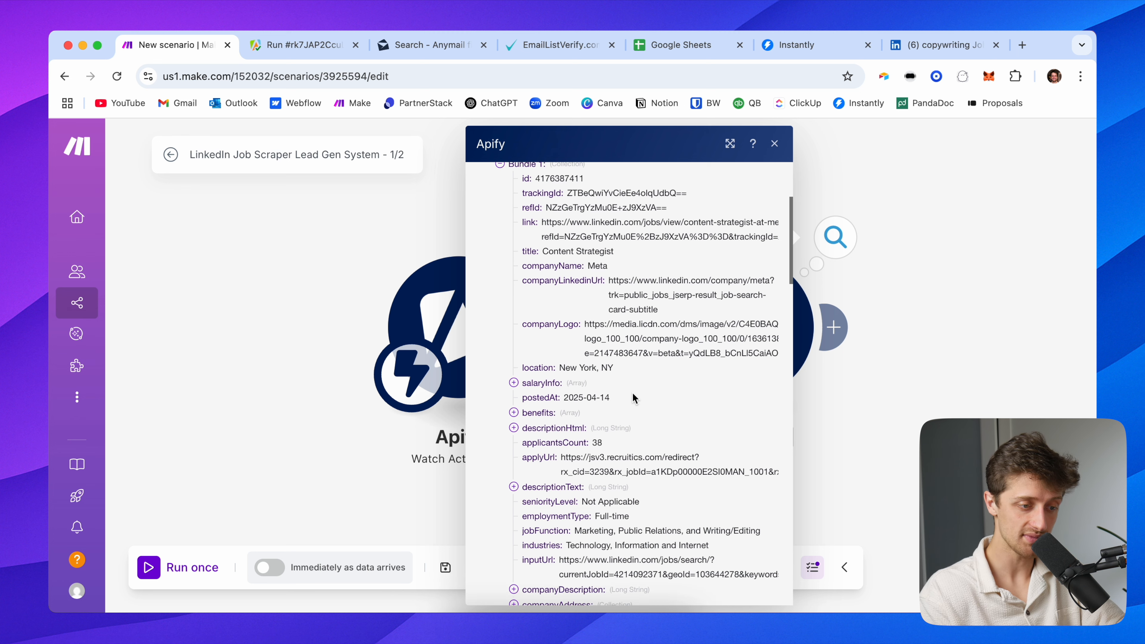
scroll(627, 369, "up", 2)
scroll(627, 370, "up", 2)
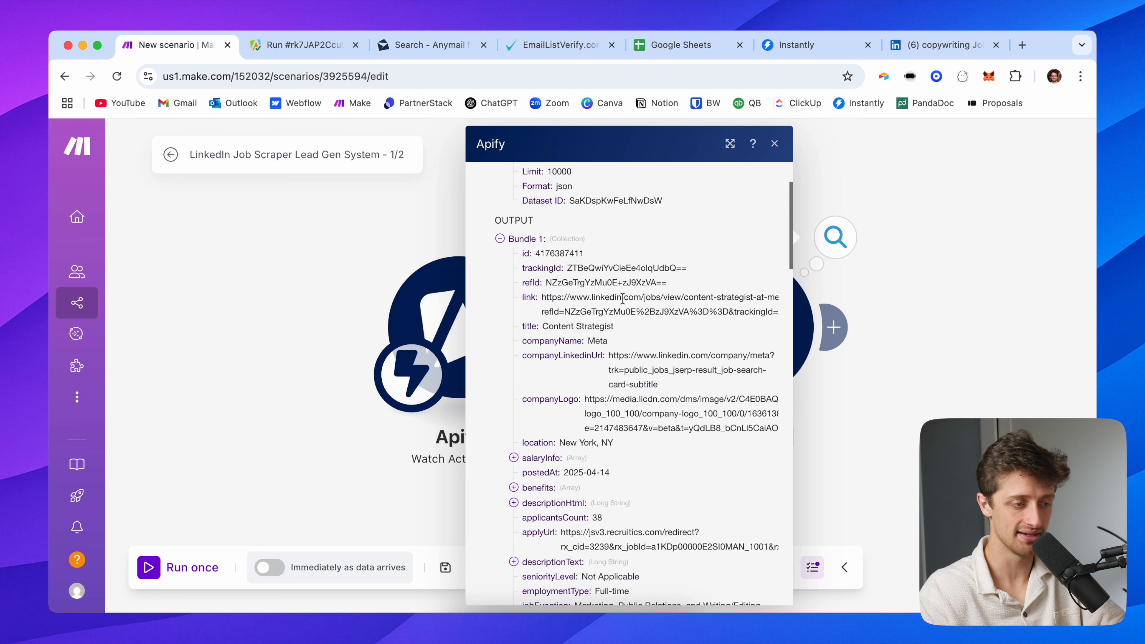
left_click(365, 261)
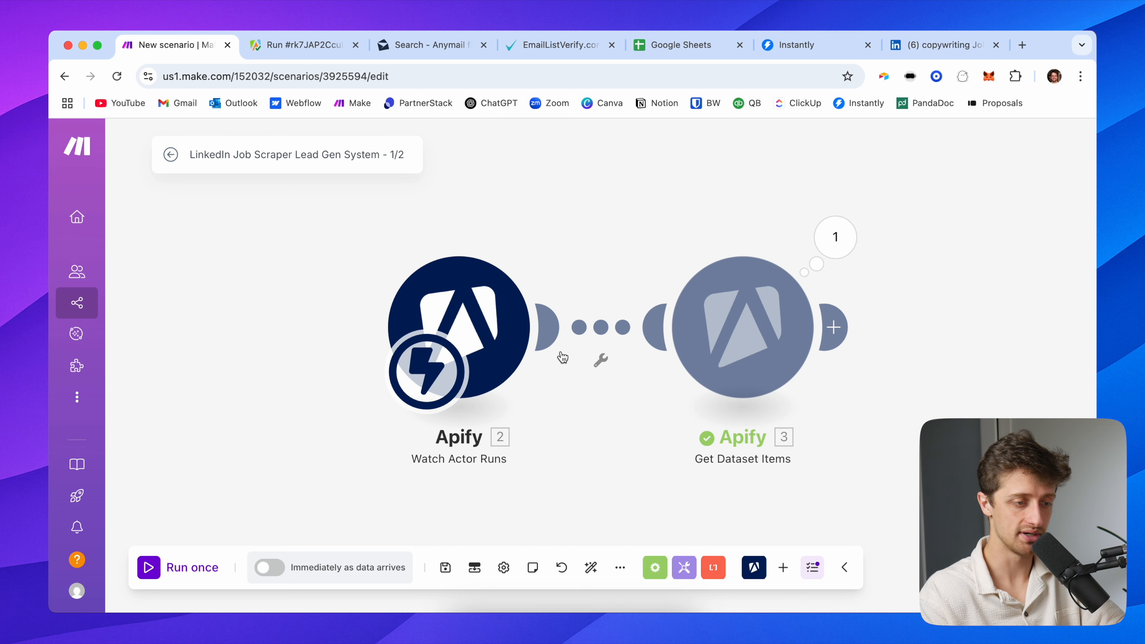
Unlink Get Dataset Items from the Watch Actor Runs trigger and move the trigger aside
right_click(601, 345)
left_click(638, 373)
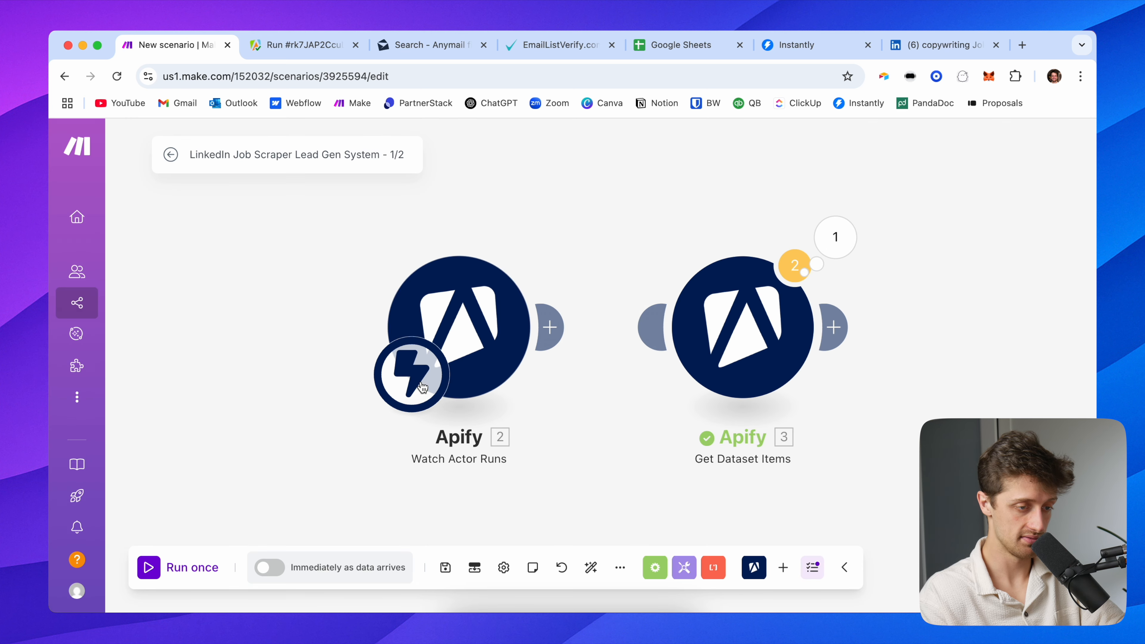
left_click_drag(453, 325, 222, 271)
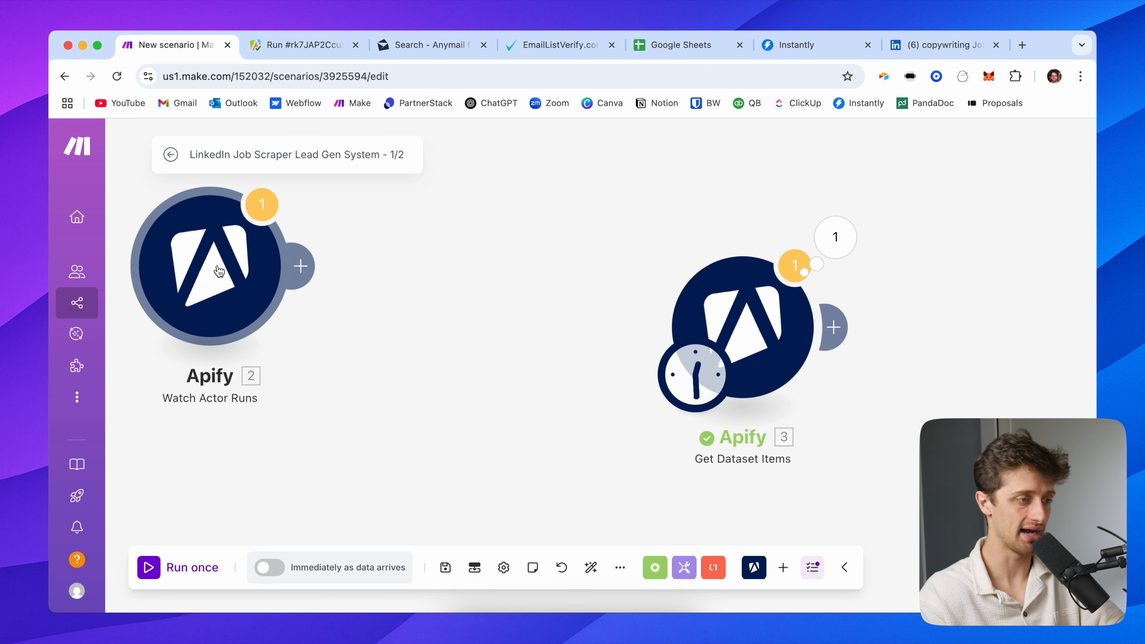
left_click(289, 45)
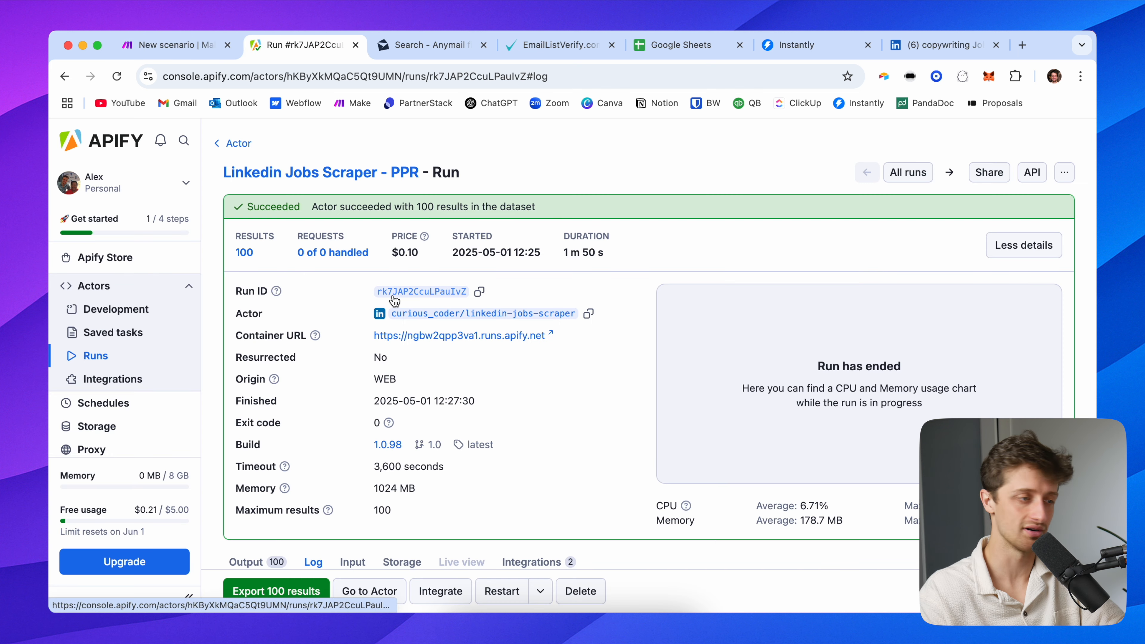
left_click(168, 48)
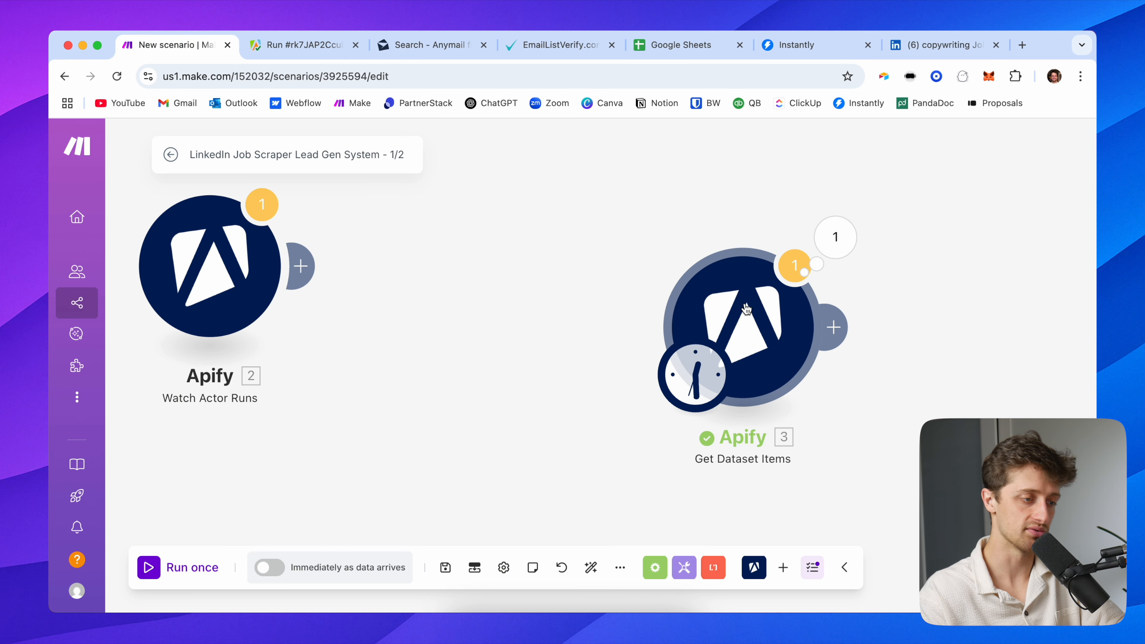
Replace the mapped Dataset ID with the fixed ID SaKDspKwFeLfNwDsW and confirm the module
left_click_drag(452, 289, 458, 295)
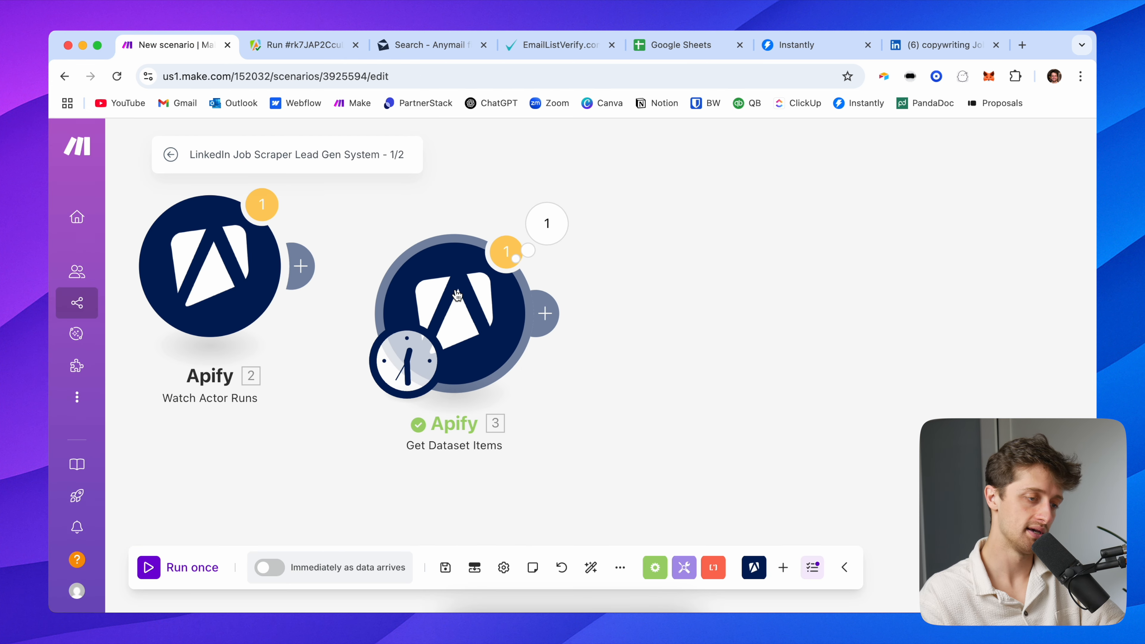
right_click(458, 294)
left_click(648, 285)
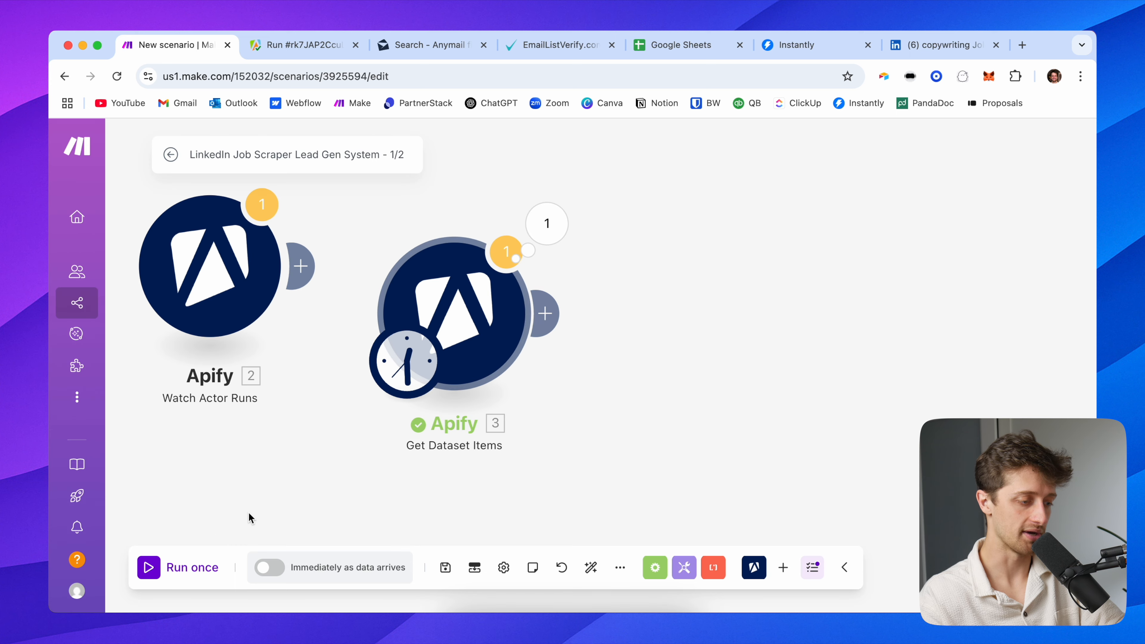
left_click(462, 318)
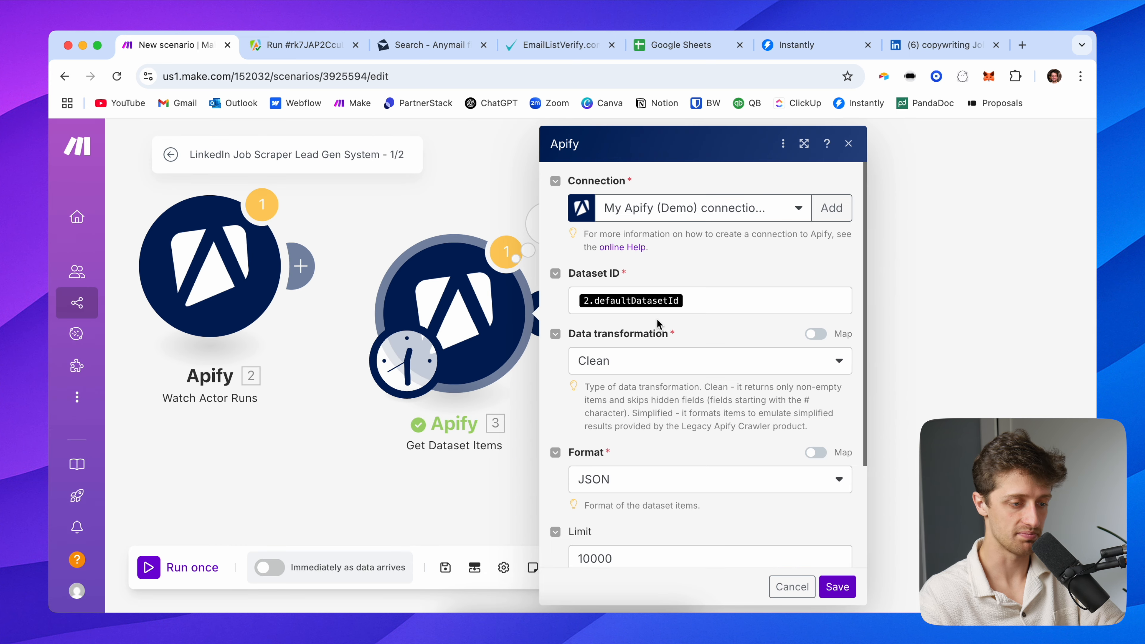
left_click(698, 309)
key("super+a")
type("SaKDspKwFeLfNwDsW")
left_click(820, 261)
scroll(741, 408, "down", 1)
scroll(741, 408, "down", 3)
scroll(749, 411, "up", 4)
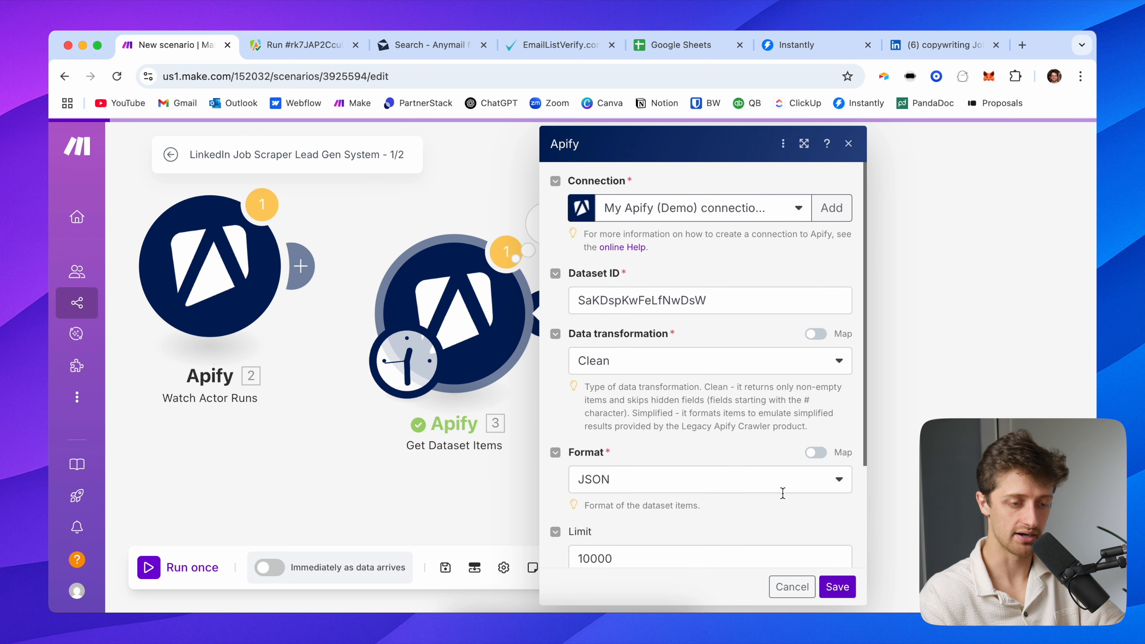
left_click(832, 587)
Save the scenario and rearrange the two Apify modules on the canvas
left_click(445, 567)
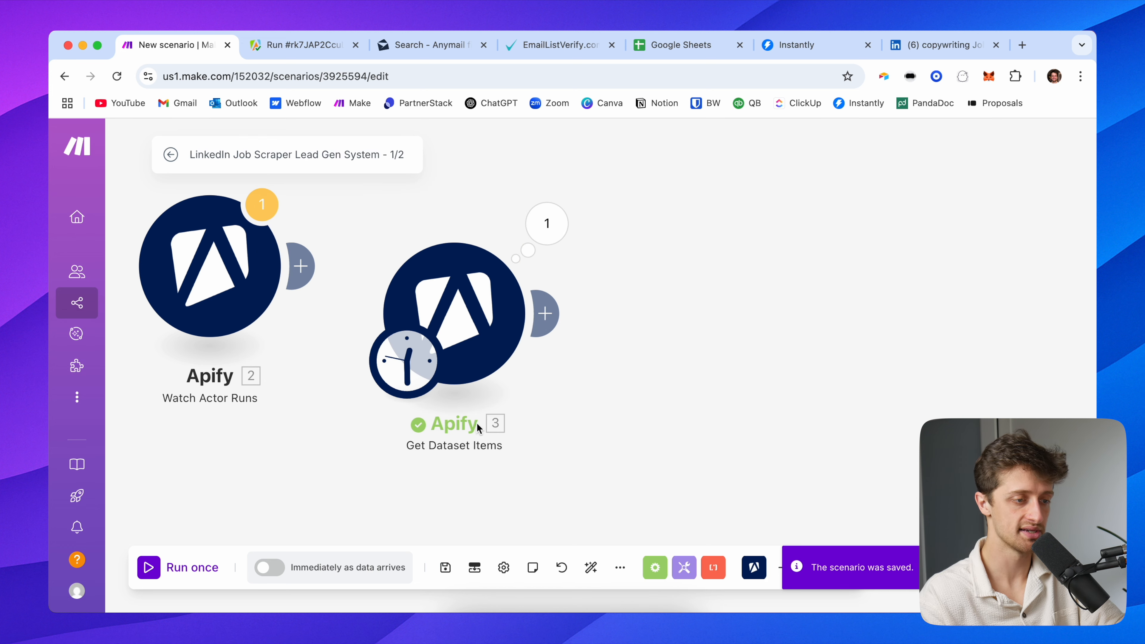
left_click_drag(649, 345, 596, 365)
left_click_drag(161, 271, 193, 478)
left_click_drag(392, 308, 192, 248)
left_click_drag(369, 292, 419, 248)
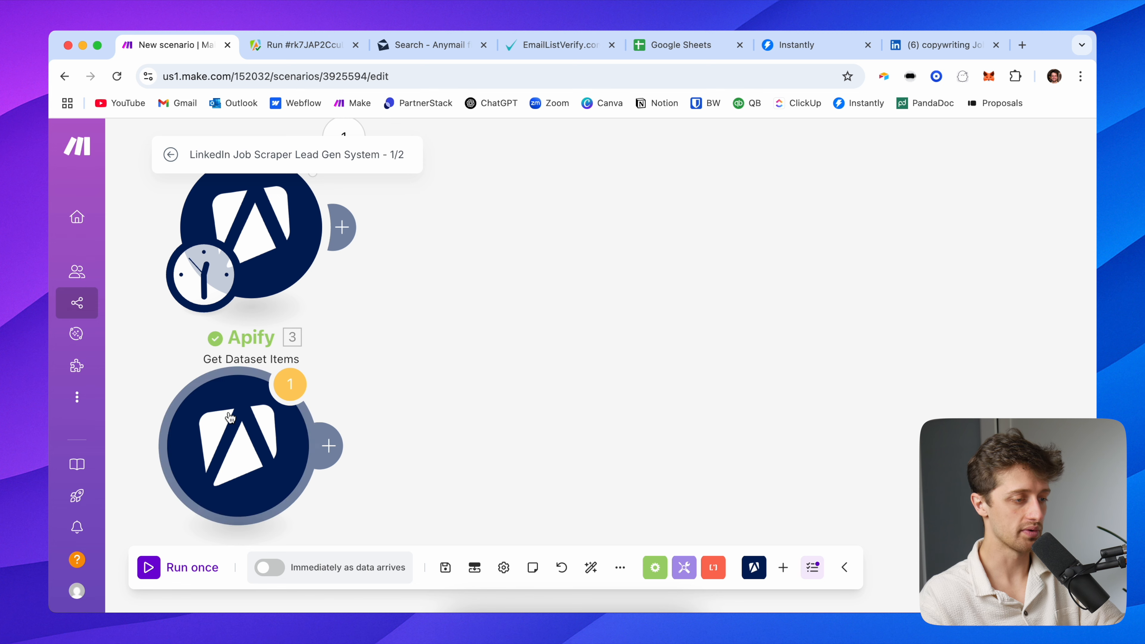
left_click_drag(228, 408, 213, 492)
left_click_drag(467, 371, 468, 493)
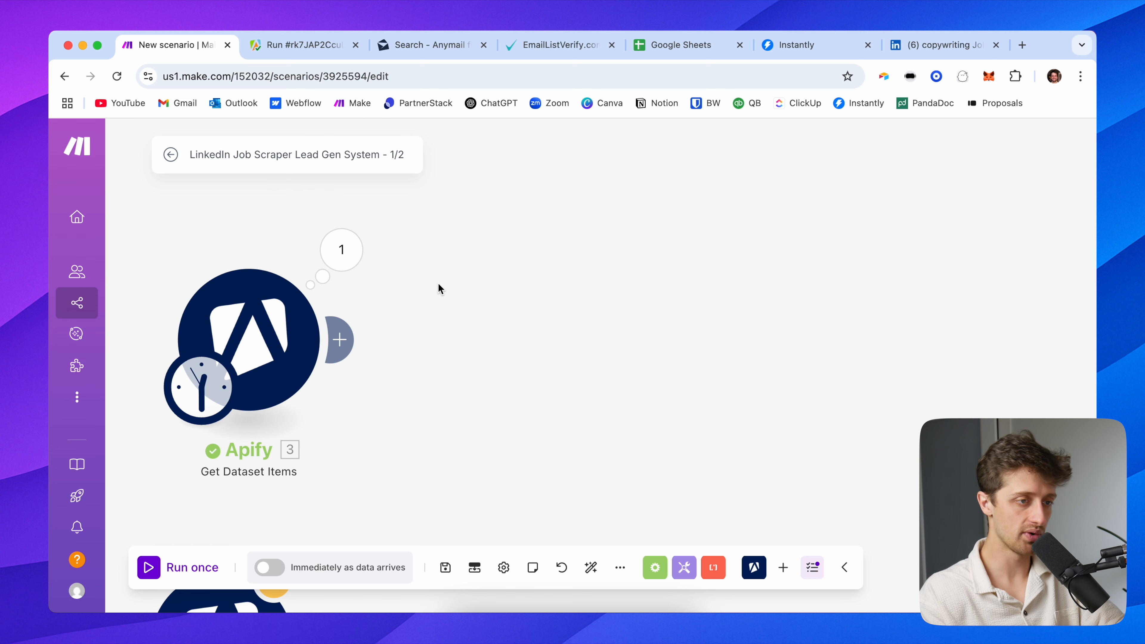
left_click(667, 48)
Create a blank Google Sheets spreadsheet titled 'LinkedIn Jobs Database'
left_click(206, 265)
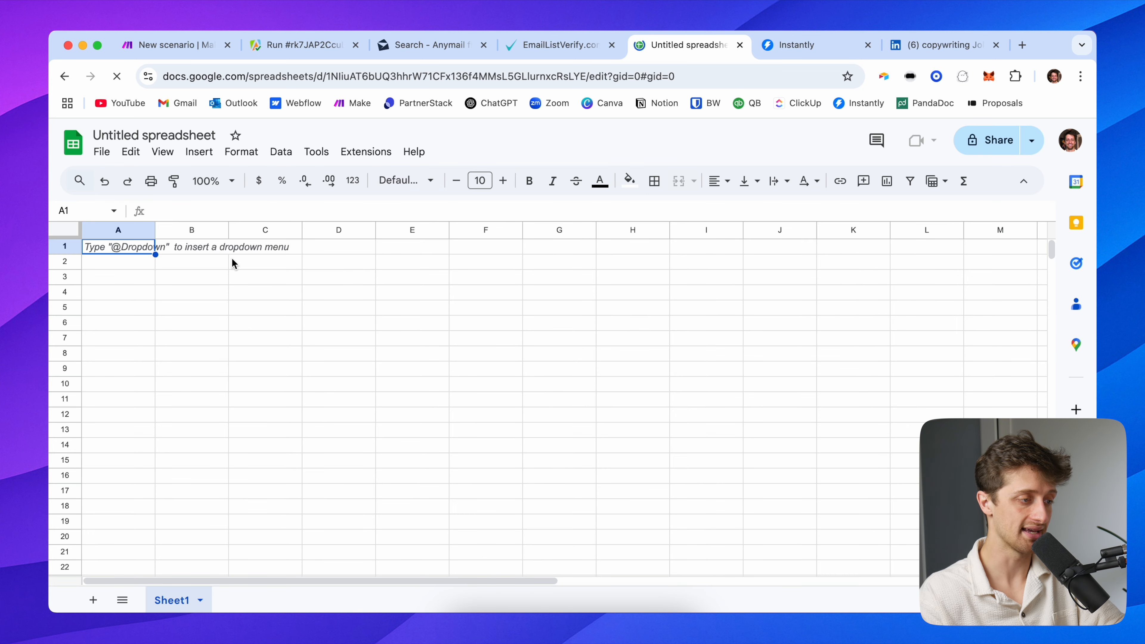
left_click(140, 136)
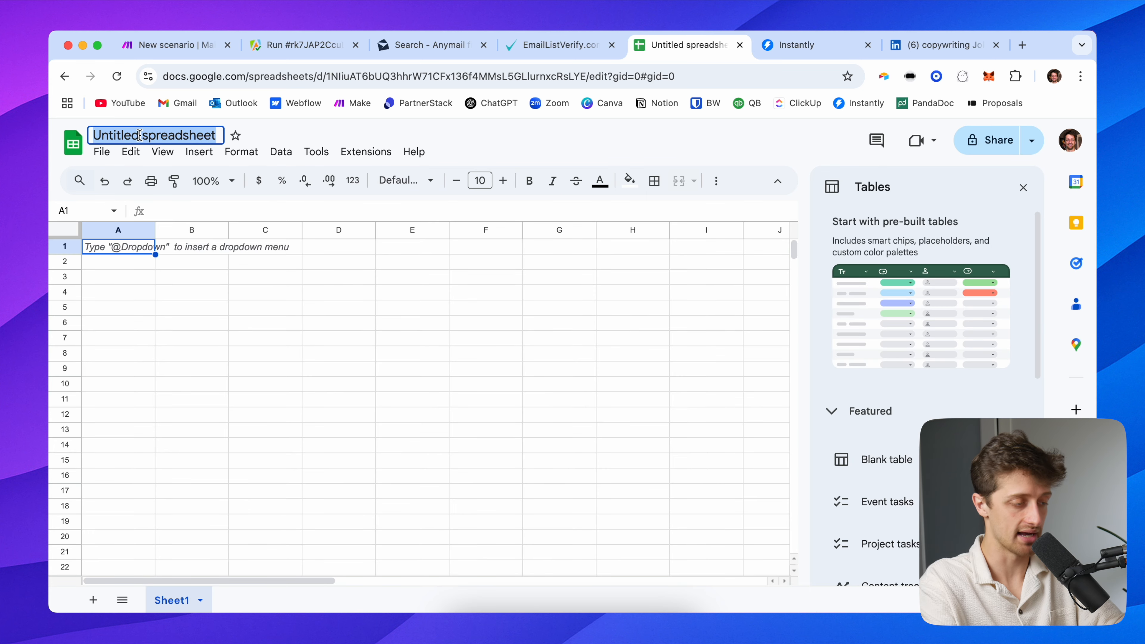
type("LinkedIn")
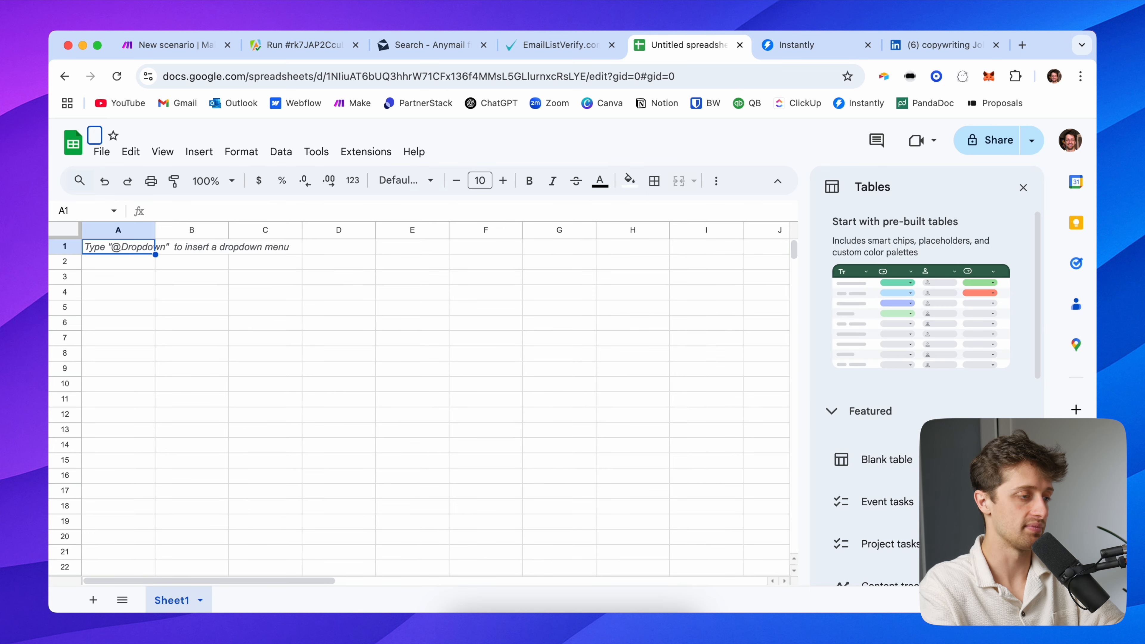
type(" Jobs Database")
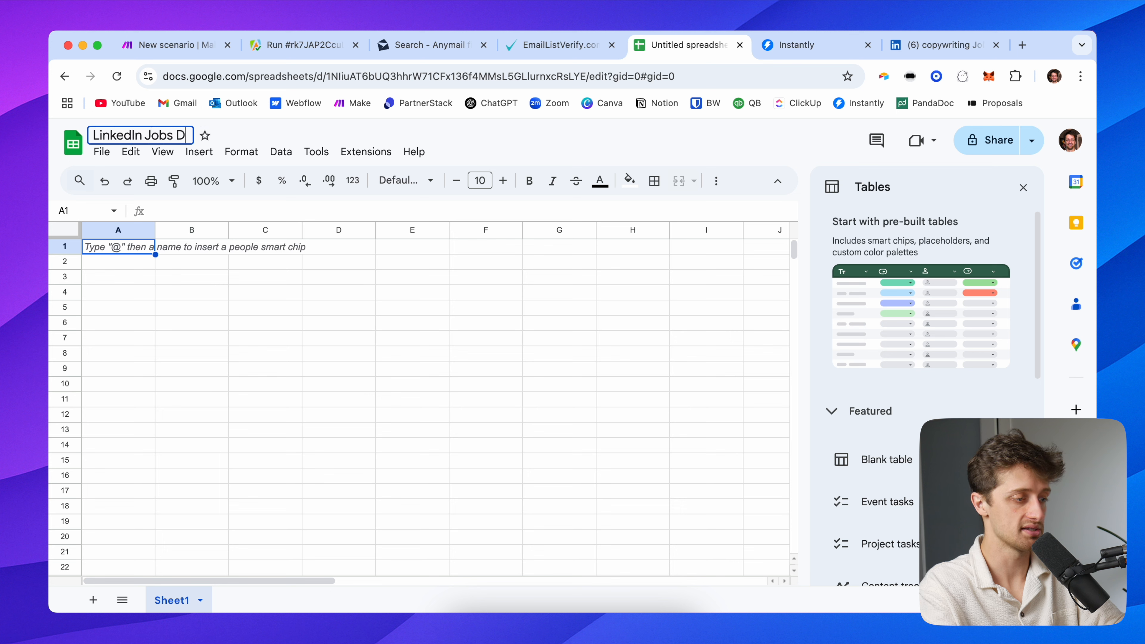
key("Return")
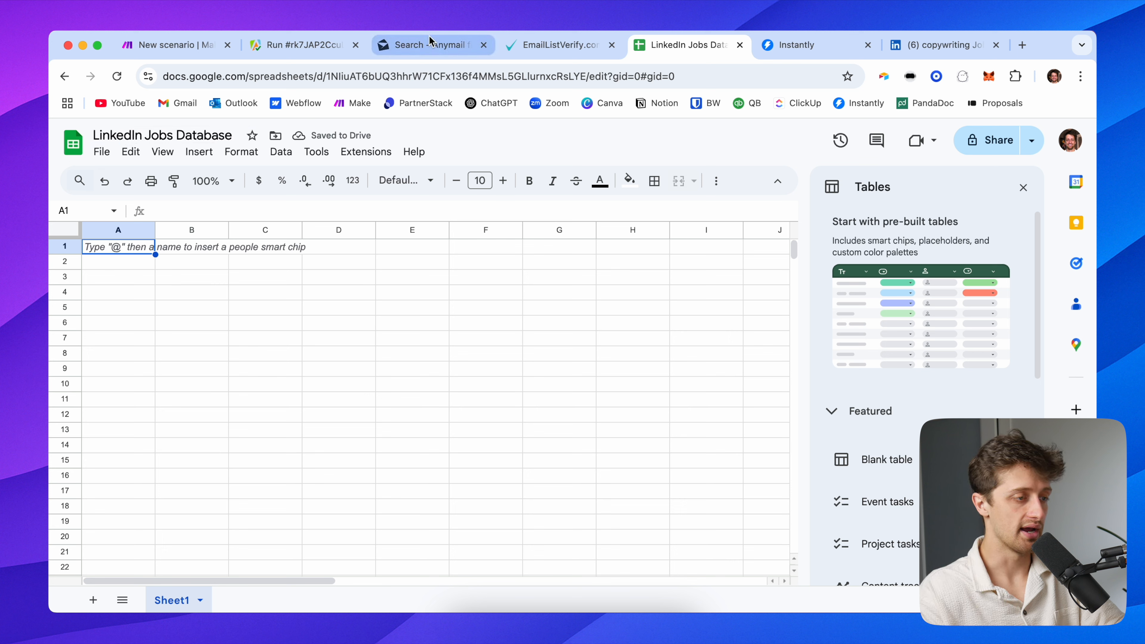
Back in Make, show the Get Dataset Items output and select the first job's fields
left_click(191, 42)
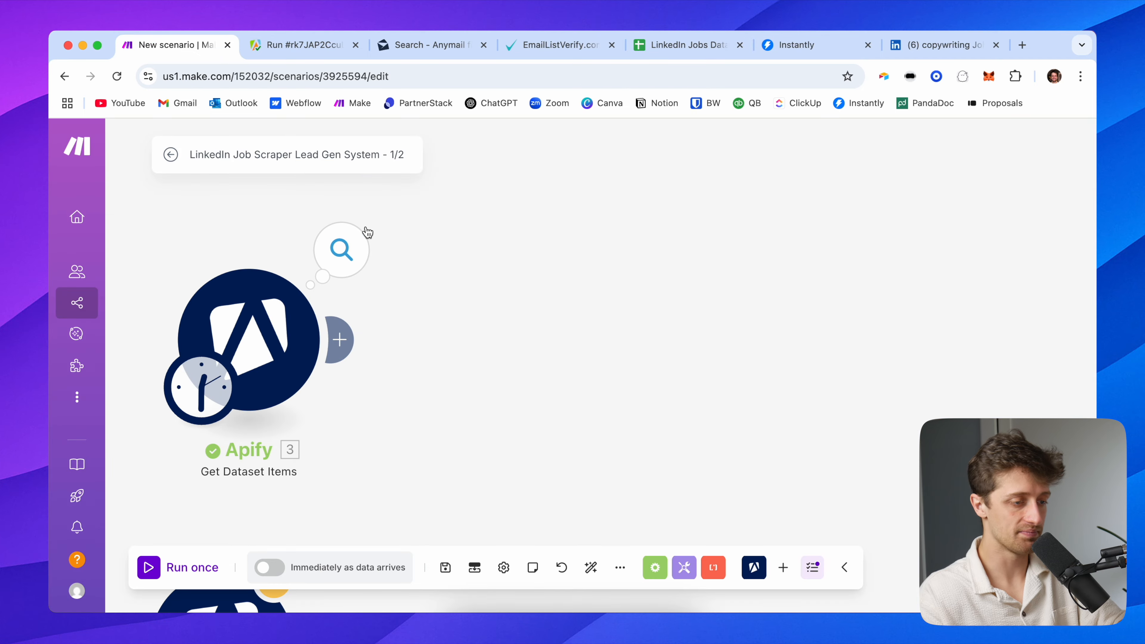
left_click(351, 241)
left_click_drag(438, 355, 524, 533)
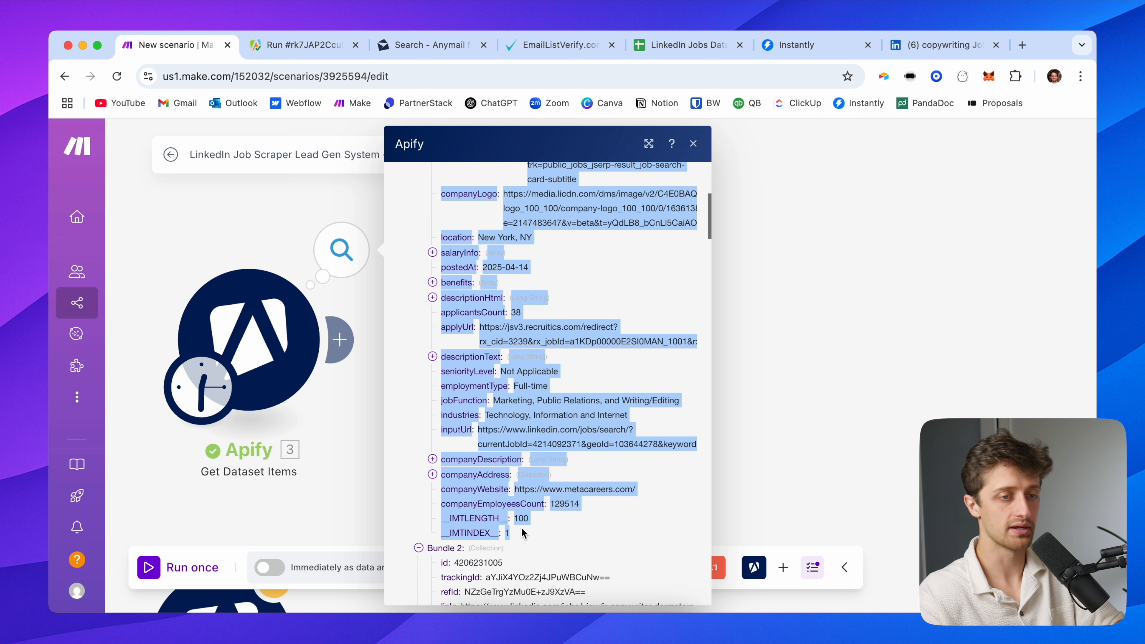
Ask ChatGPT to convert the pasted job fields into comma-separated Google Sheets headers and copy the result
left_click(1022, 44)
type("cha")
key("Return")
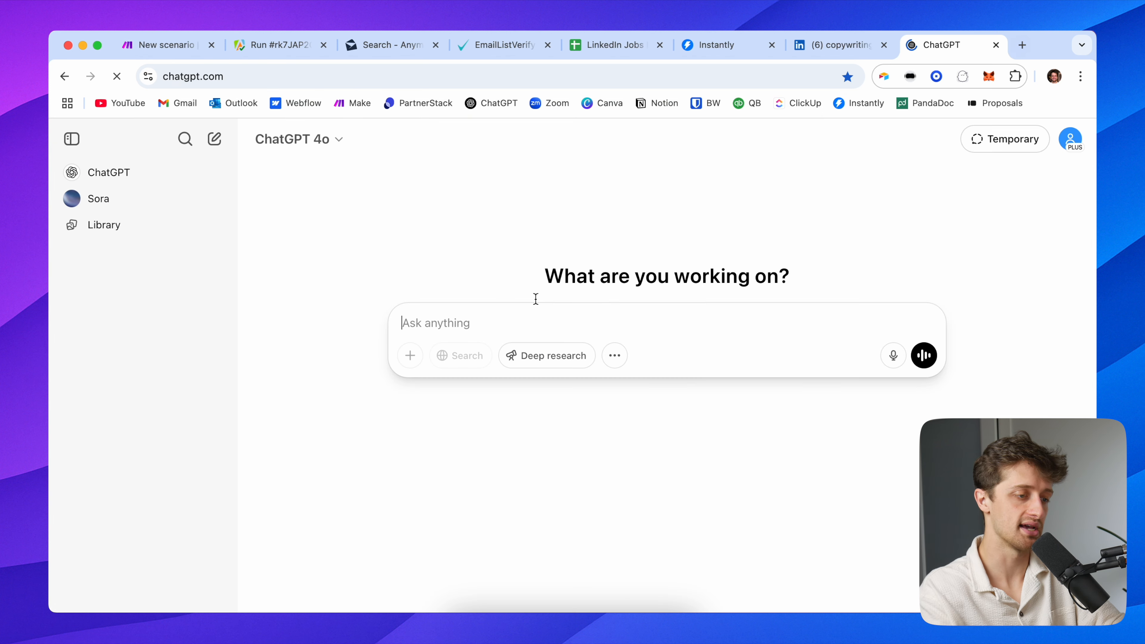
type("hey give")
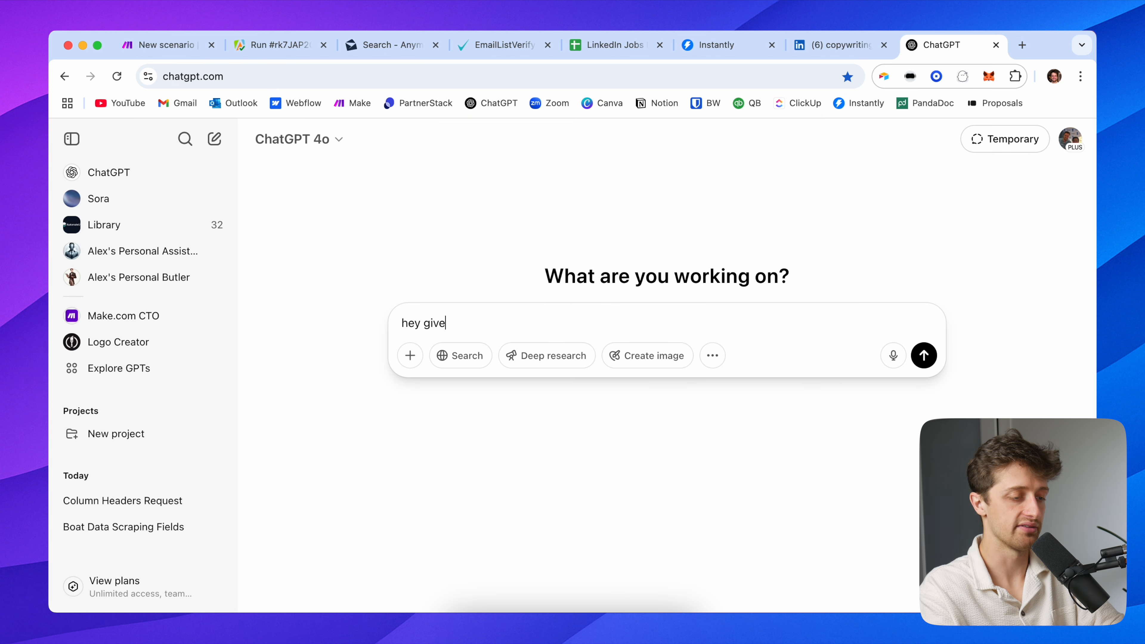
type(" me a comma separated list of each of these headings that I can use as")
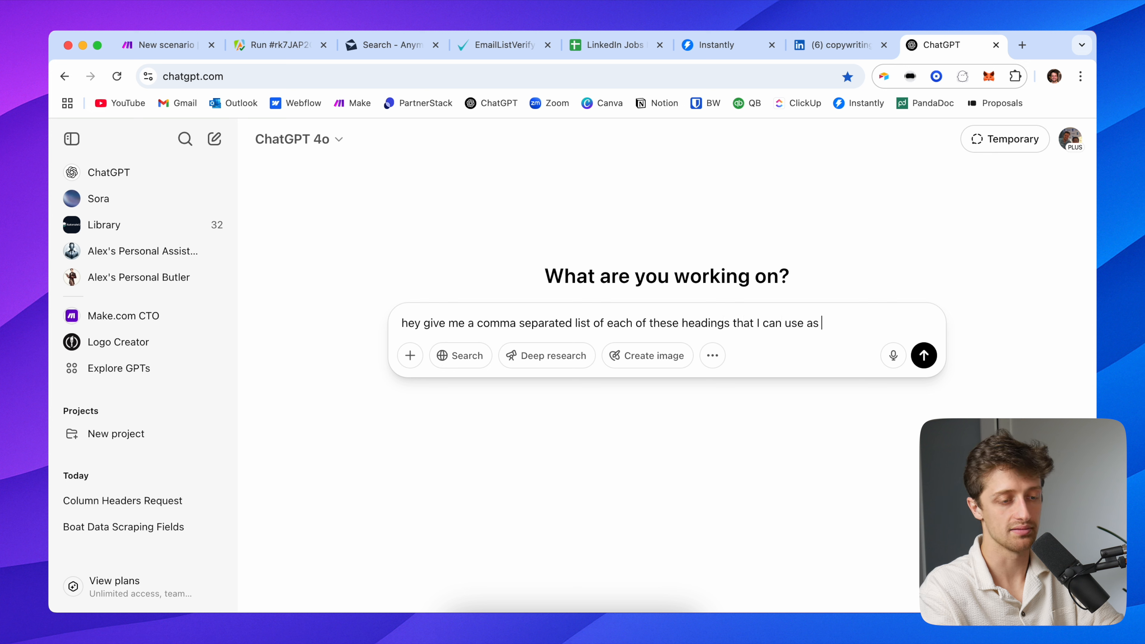
type("in m")
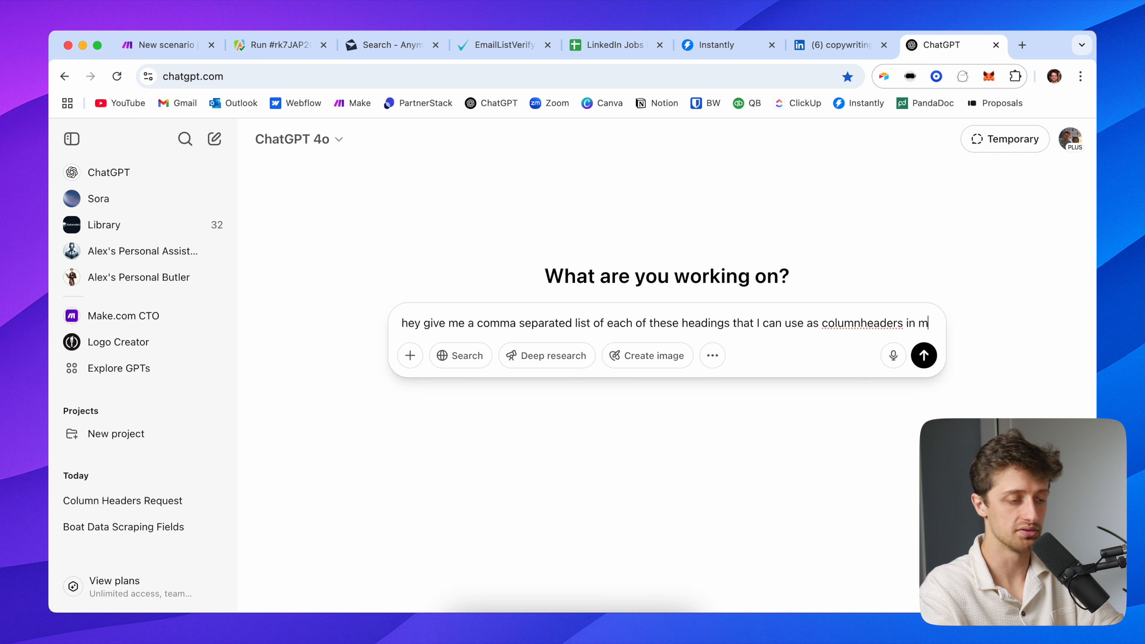
type("y google she")
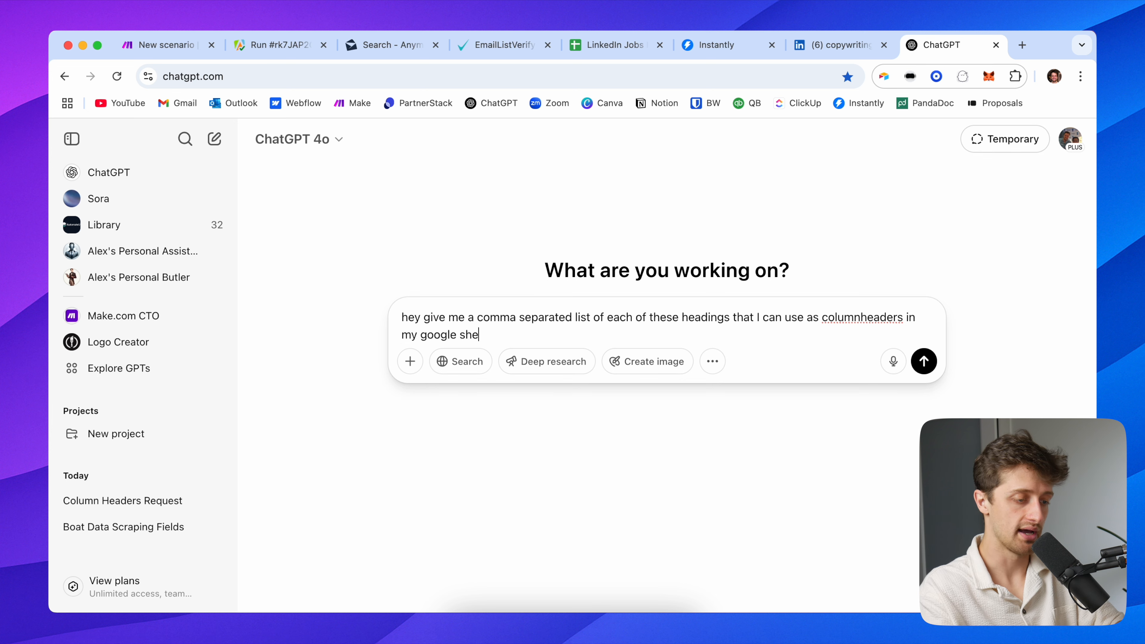
type("e")
key("shift+Return")
key("shift+Return")
key("super+v")
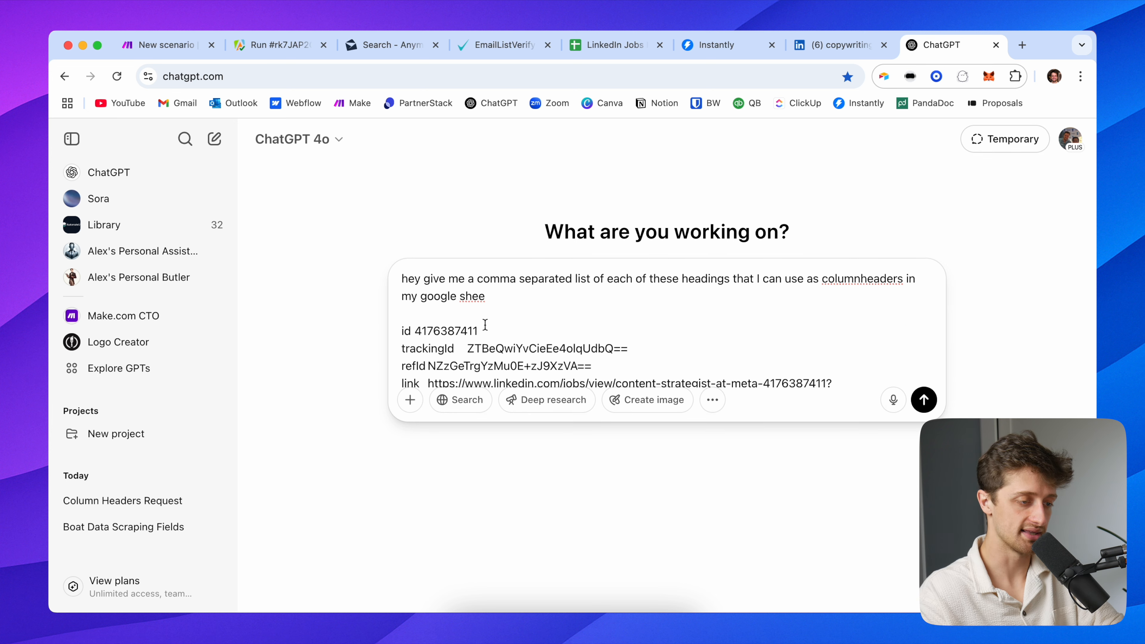
key("Return")
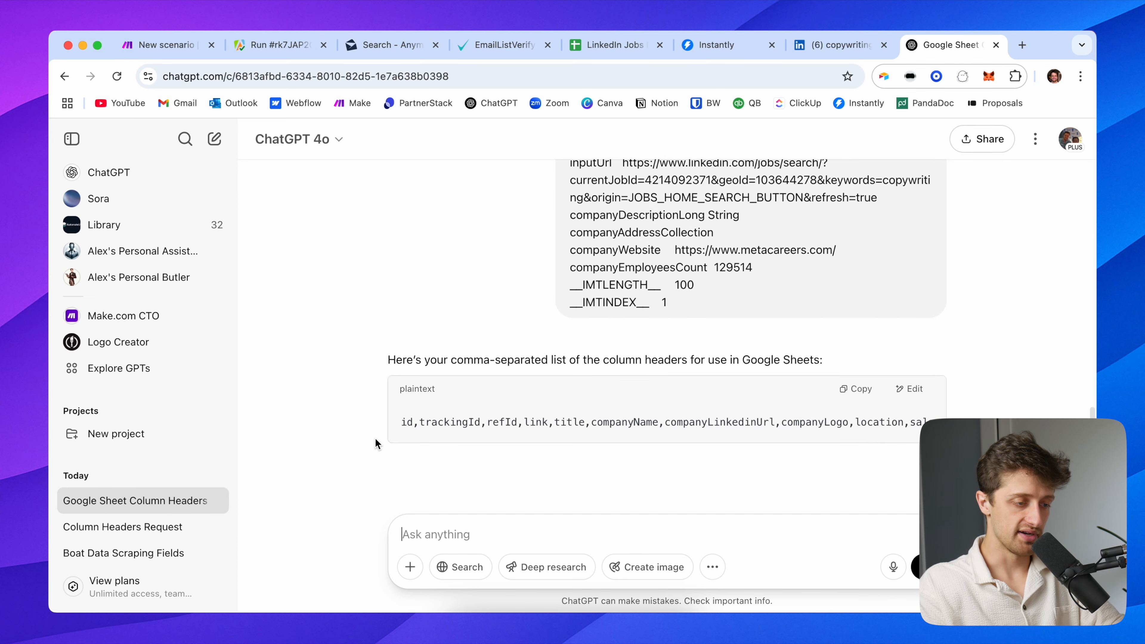
left_click(863, 356)
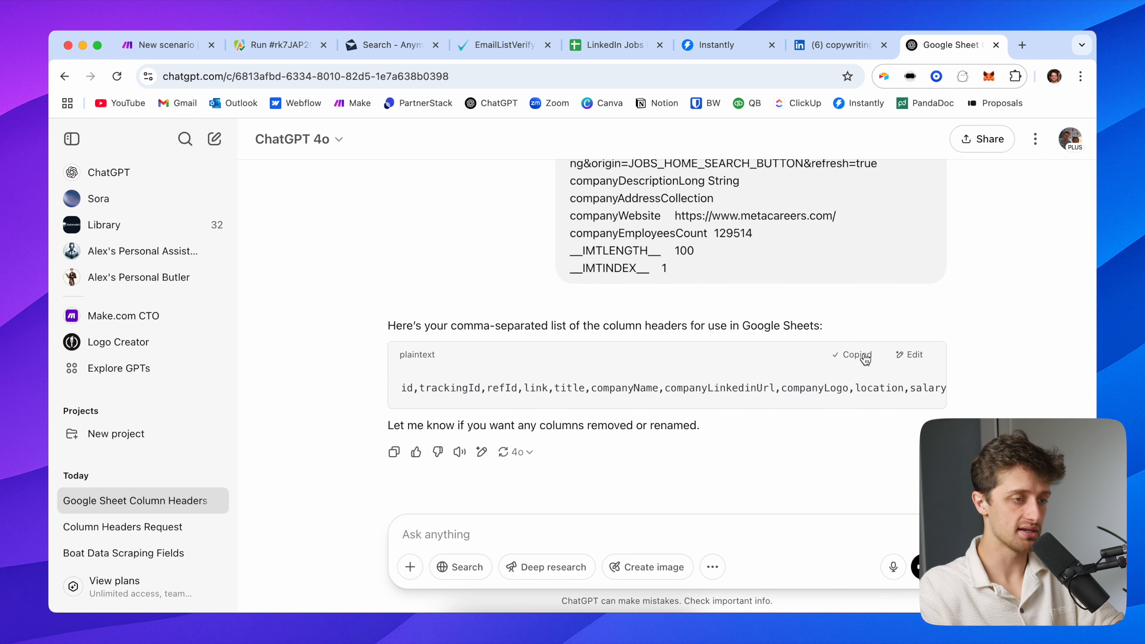
Paste the header list into A1 of LinkedIn Jobs Database and split it into columns
left_click(615, 45)
key("super+v")
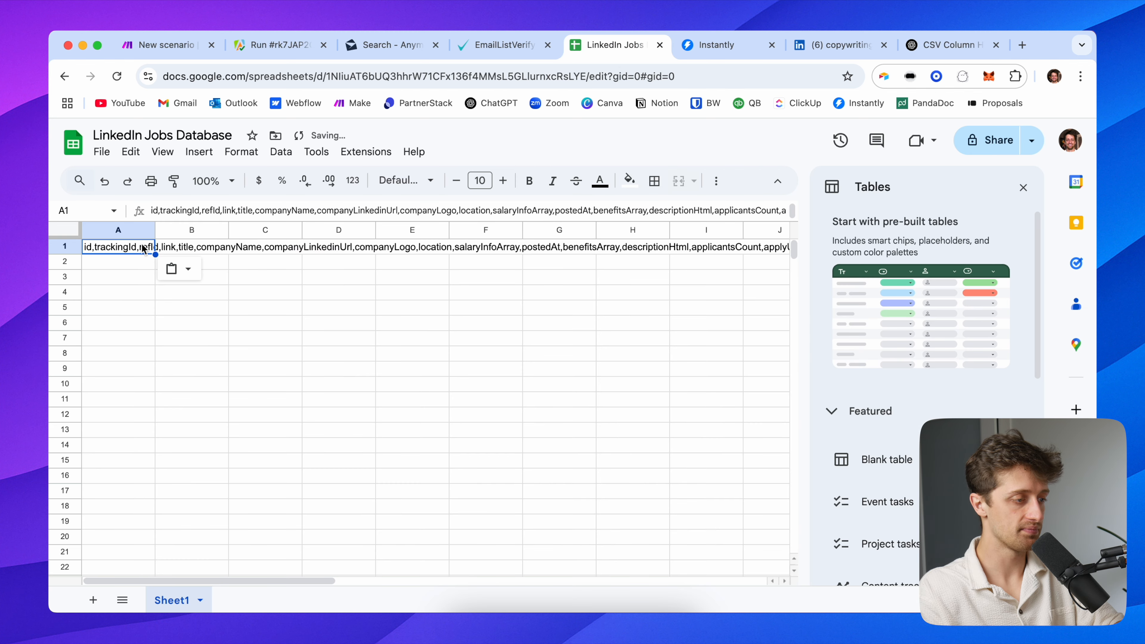
left_click(281, 152)
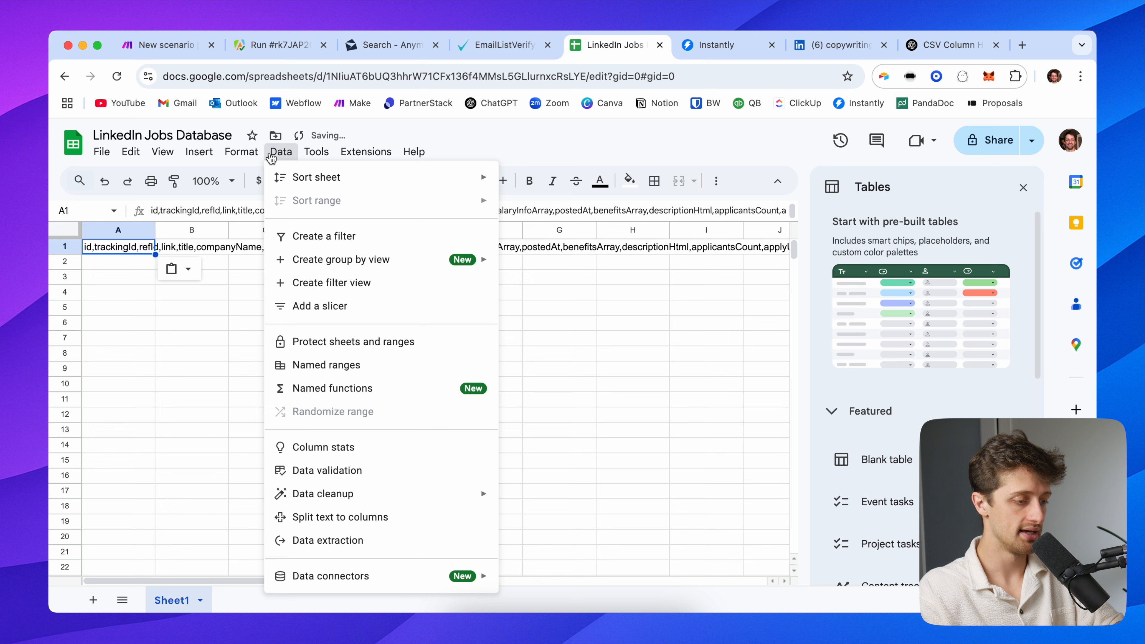
left_click(447, 522)
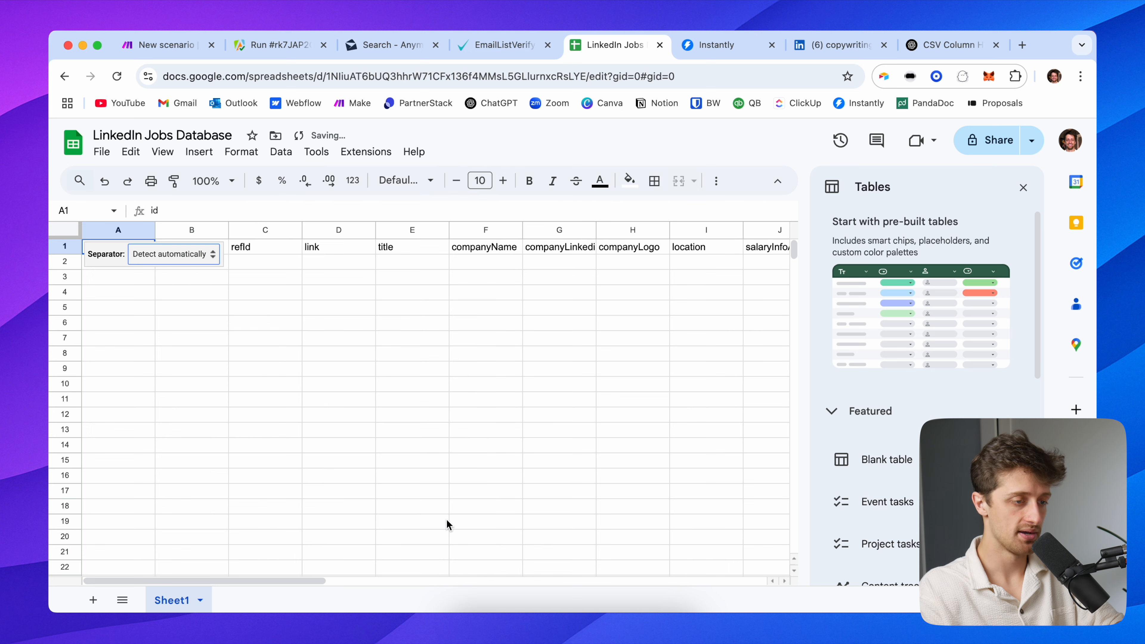
left_click(314, 306)
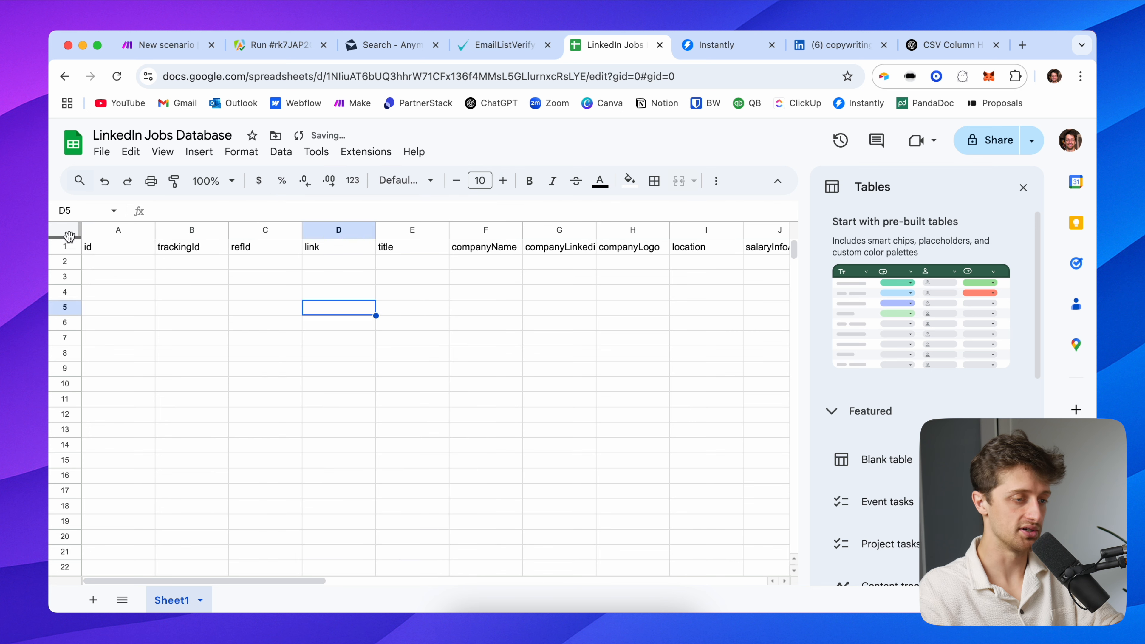
Select row 1 and review the id, trackingId and companyLinkedinUrl headers, then close Make's Apify output
left_click(65, 246)
left_click(625, 183)
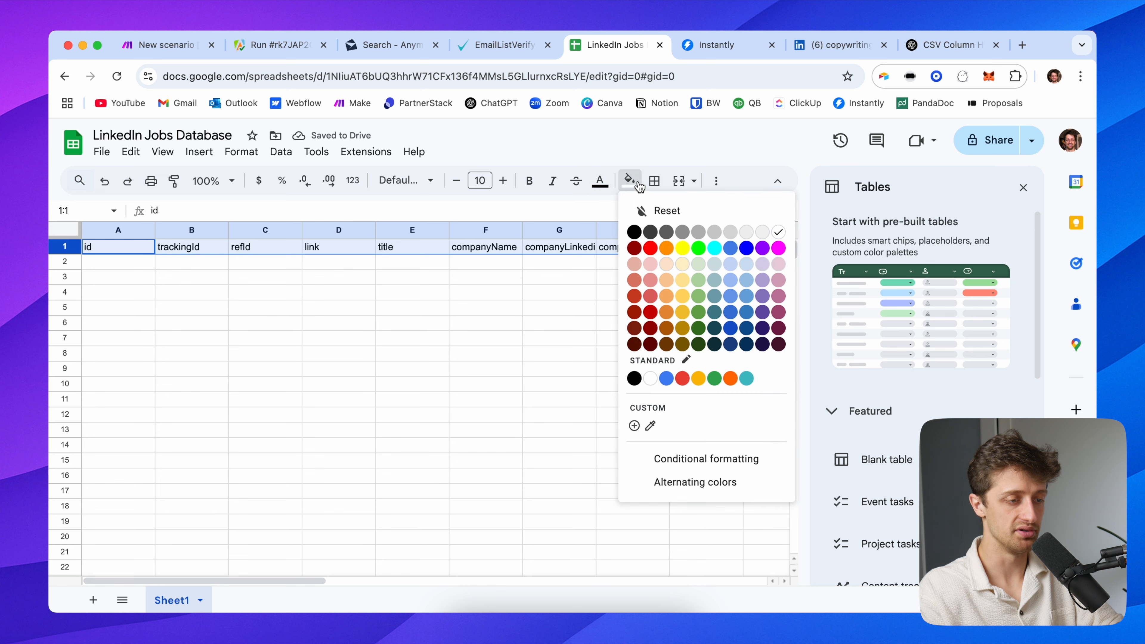
left_click(556, 251)
scroll(573, 268, "right", 10)
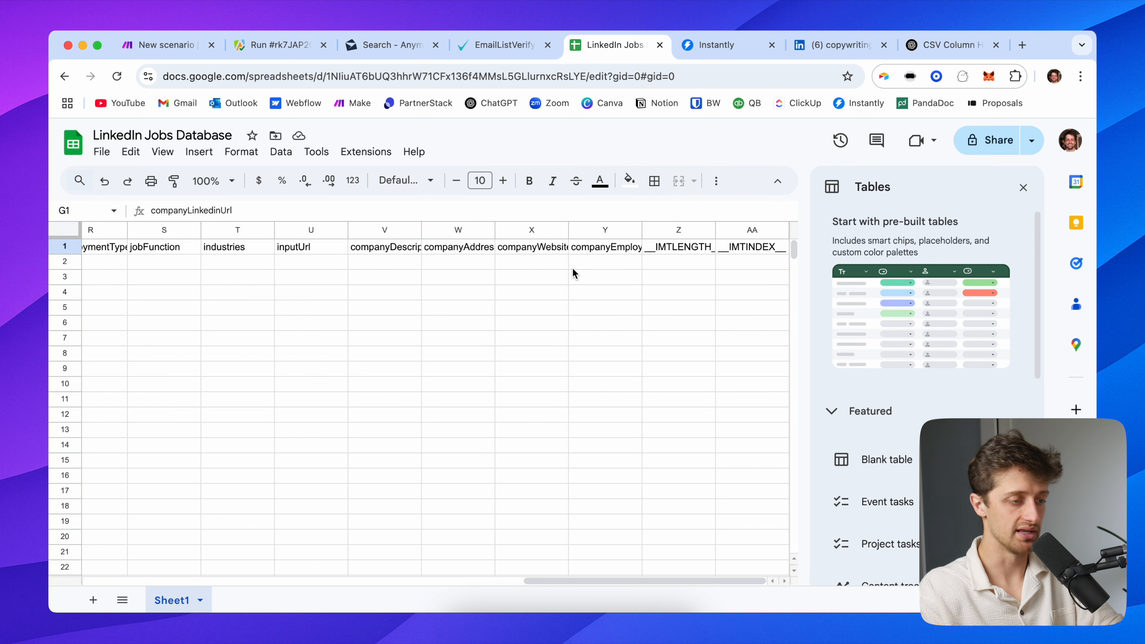
scroll(572, 271, "left", 15)
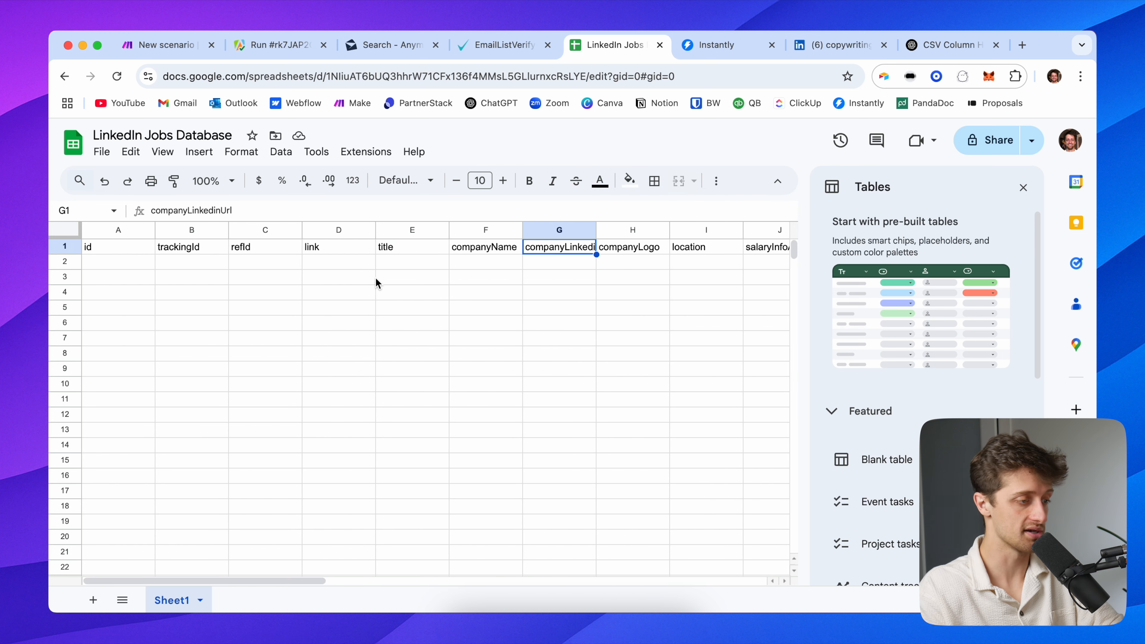
left_click(178, 253)
left_click(128, 247)
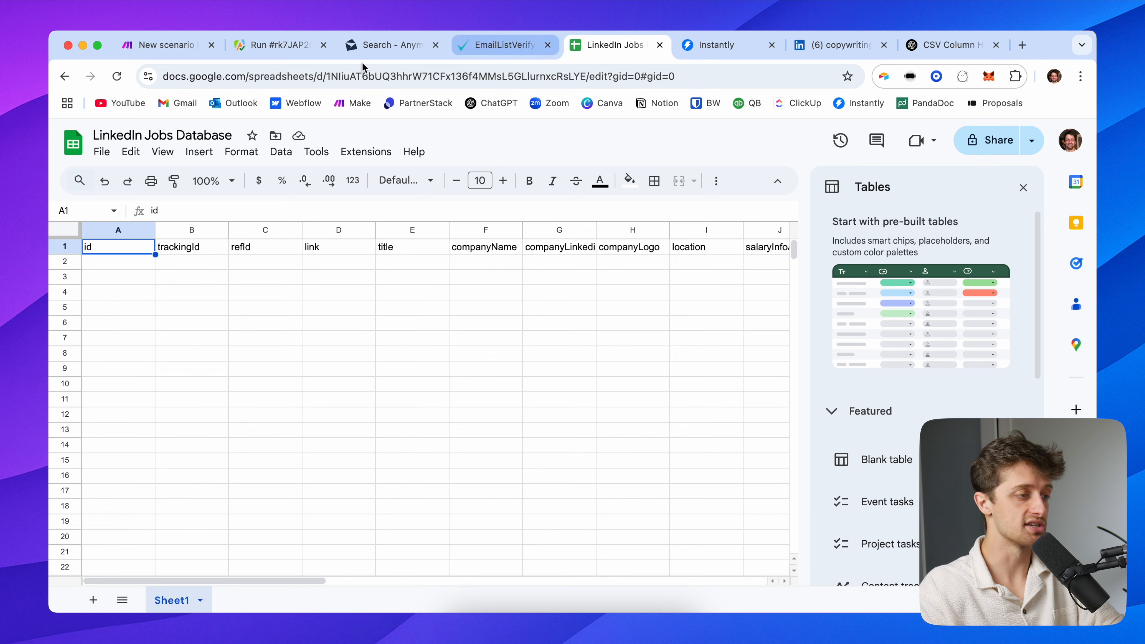
left_click(170, 51)
left_click(782, 297)
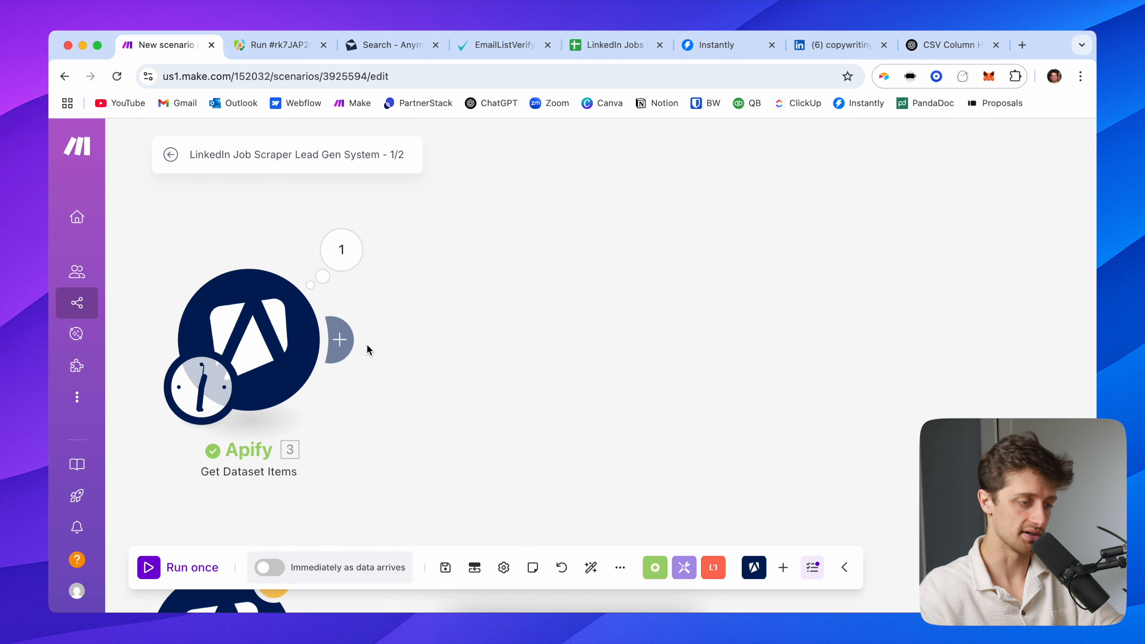
Add a Google Sheets Add a Row module after the Apify step
left_click(347, 342)
left_click(684, 334)
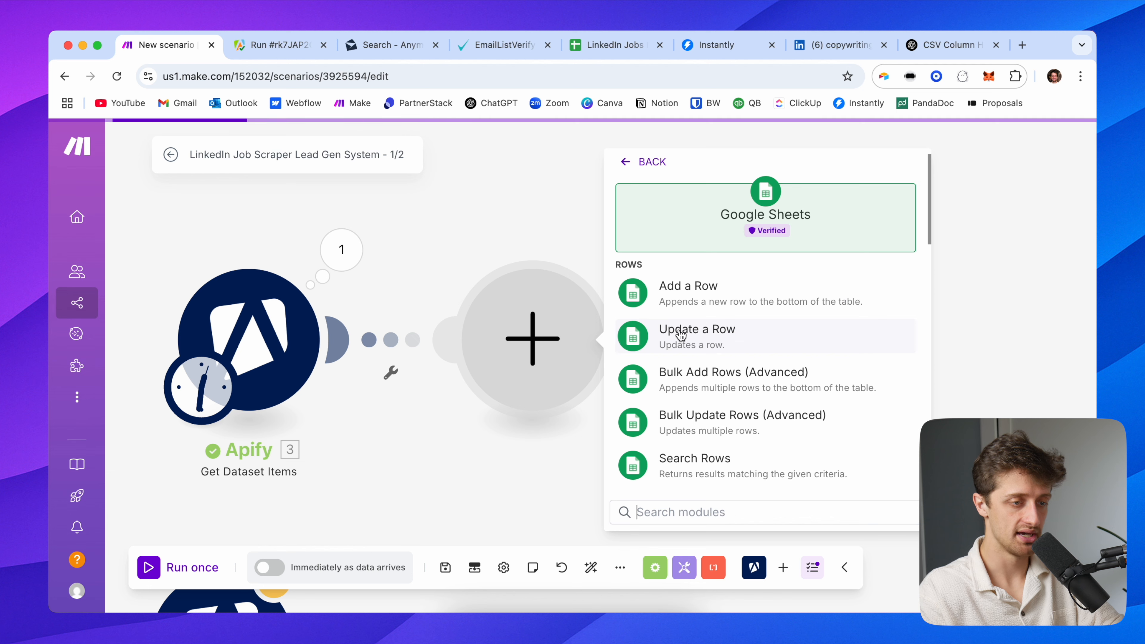
scroll(715, 388, "down", 2)
scroll(732, 405, "down", 1)
scroll(721, 274, "up", 2)
left_click(727, 245)
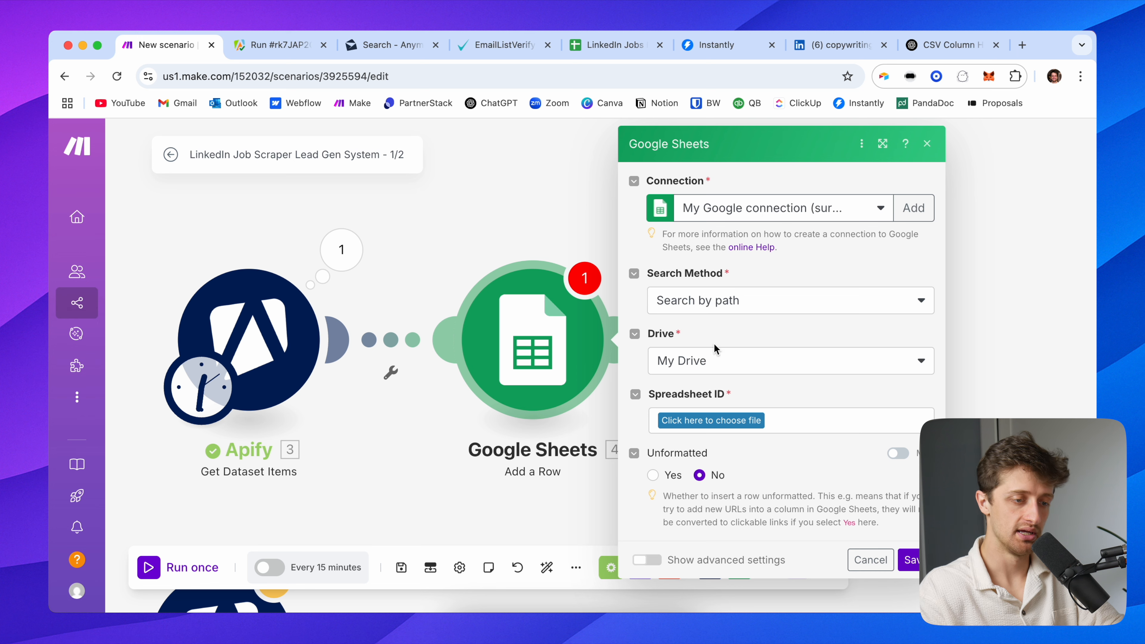
Target the LinkedIn Jobs Database spreadsheet and its Sheet1
left_click(676, 420)
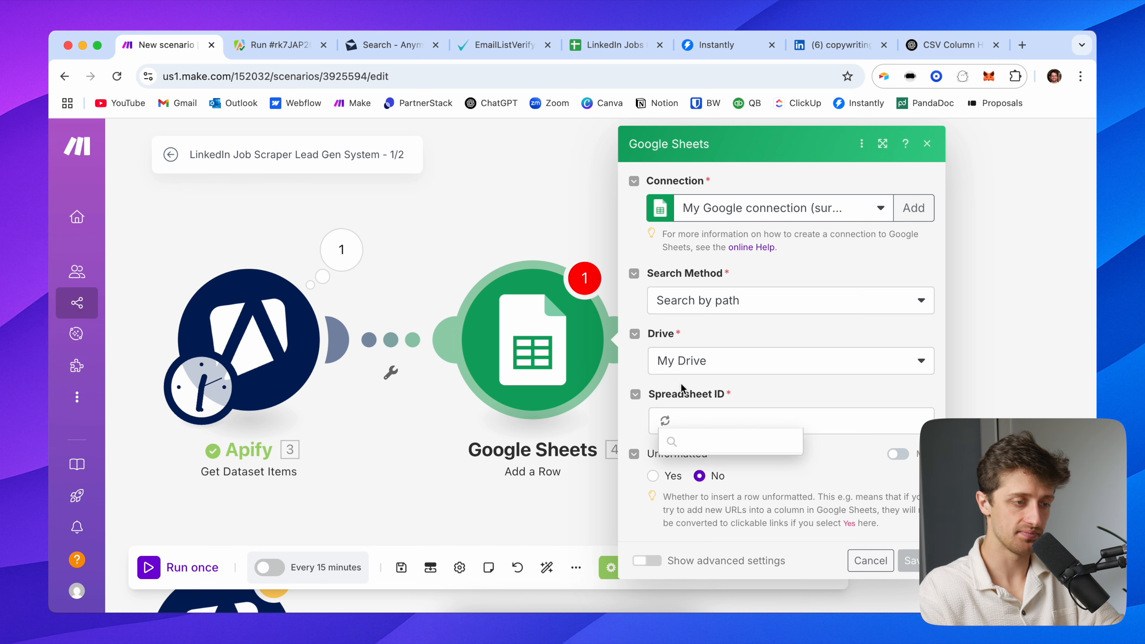
scroll(560, 509, "down", 10)
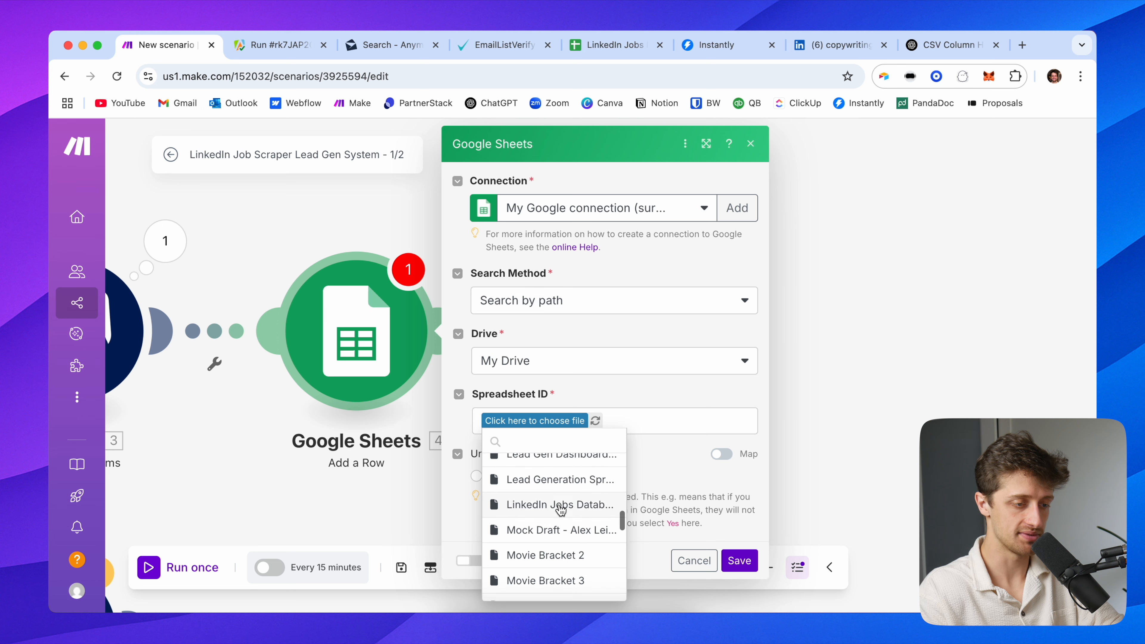
left_click(560, 506)
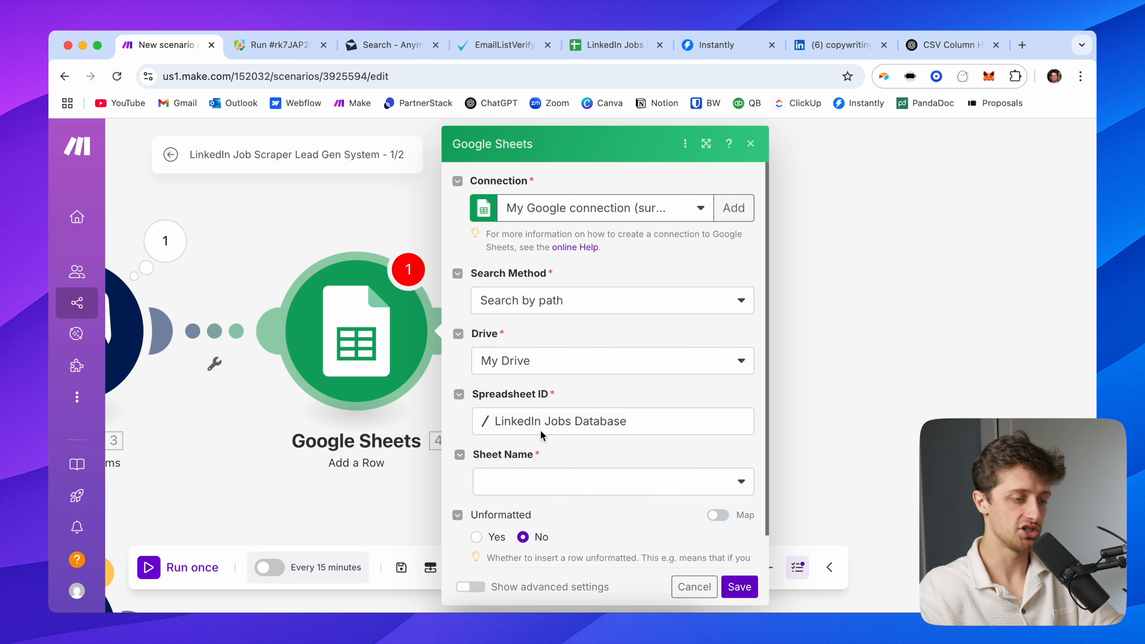
left_click(523, 443)
left_click(524, 446)
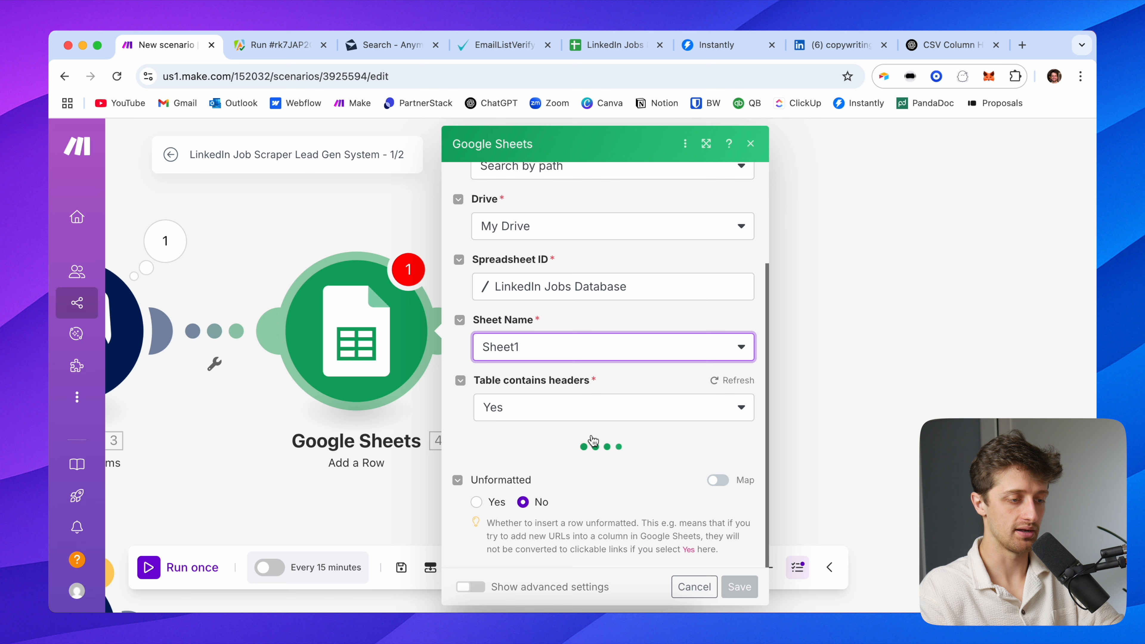
scroll(541, 433, "down", 5)
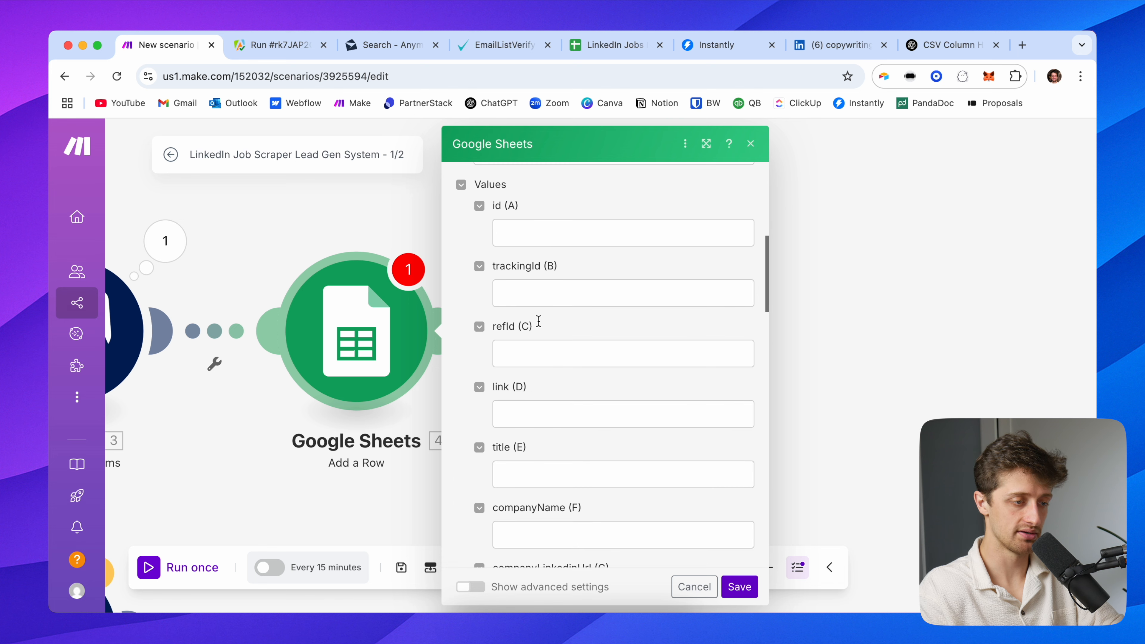
Map the Apify id, trackingId, refId, link and title fields into columns A–E
left_click(530, 232)
left_click(795, 269)
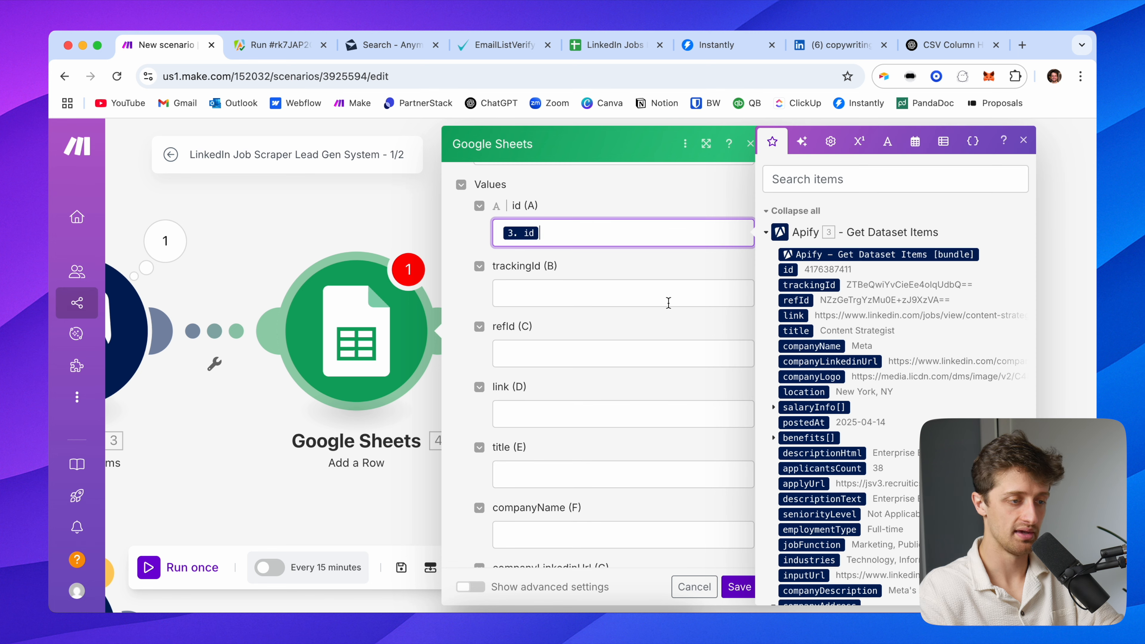
left_click(583, 295)
left_click(825, 285)
left_click(583, 353)
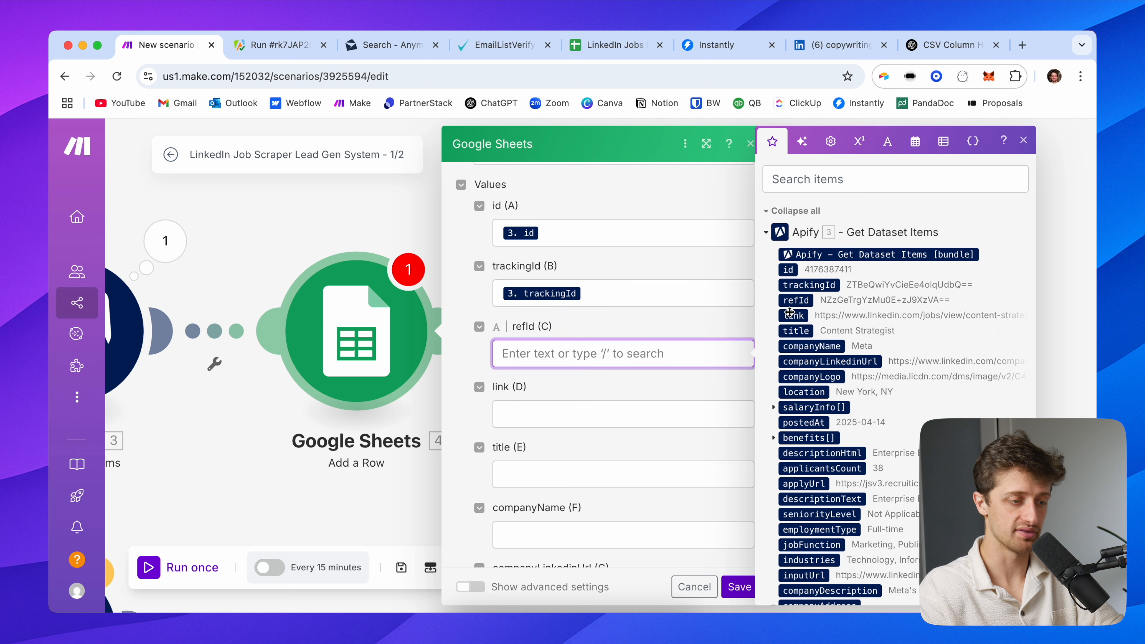
left_click(796, 300)
left_click(603, 410)
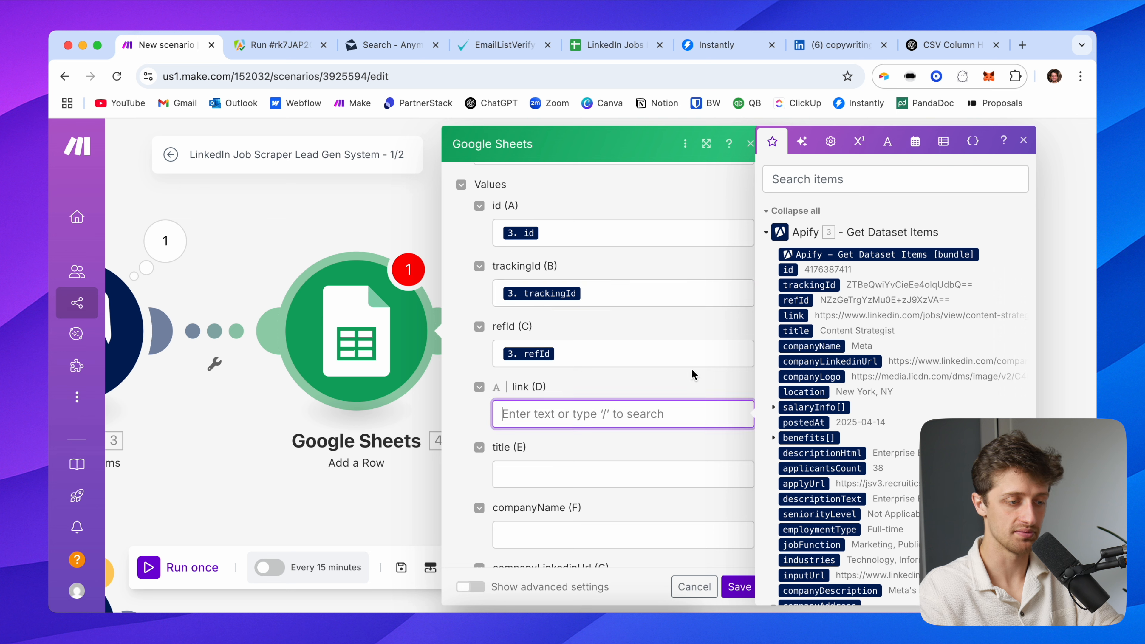
left_click(805, 315)
left_click(567, 473)
left_click(795, 331)
Map companyName, companyLinkedinUrl and companyLogo into columns F–H
scroll(631, 442, "down", 3)
left_click(631, 424)
left_click(808, 345)
left_click(586, 478)
left_click(823, 361)
scroll(541, 429, "down", 3)
left_click(537, 429)
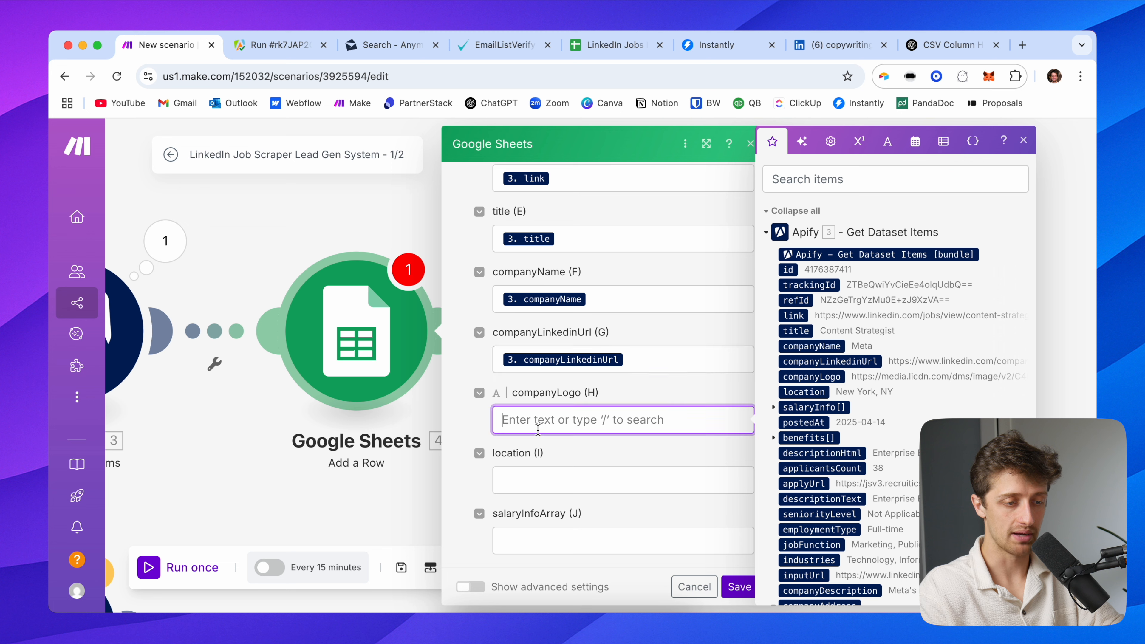
left_click(816, 375)
Map location into column I and postedAt into column K, leaving salaryInfoArray empty
left_click(584, 472)
left_click(793, 391)
scroll(568, 455, "down", 3)
left_click(530, 423)
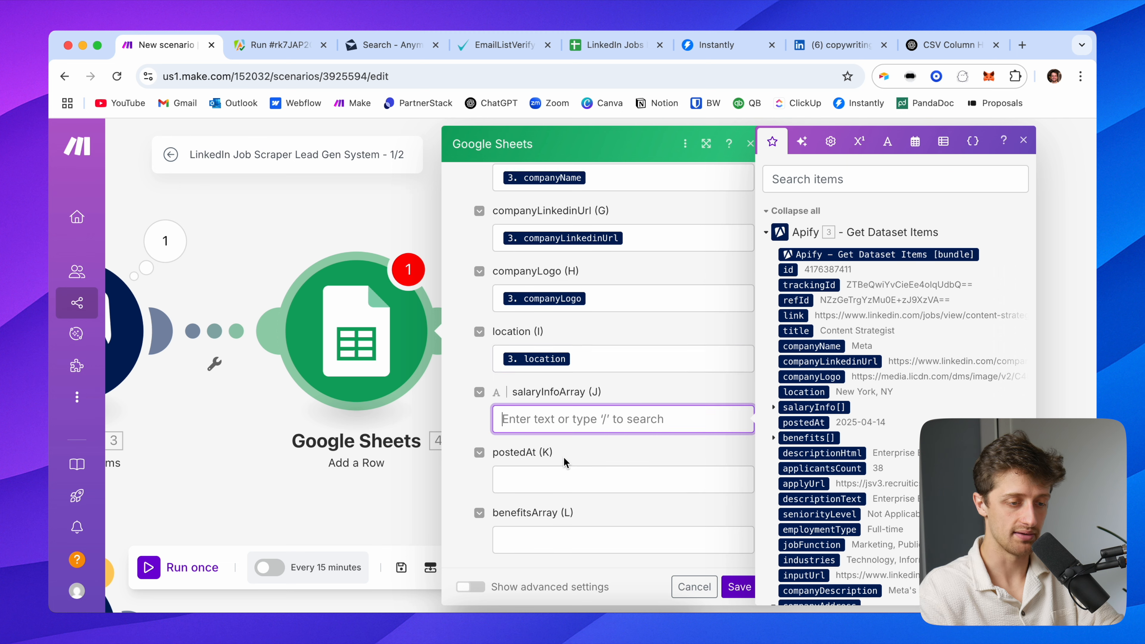
left_click(582, 473)
left_click(820, 421)
Map descriptionHtml, applicantsCount, applyUrl and descriptionText into columns M–P
left_click(553, 468)
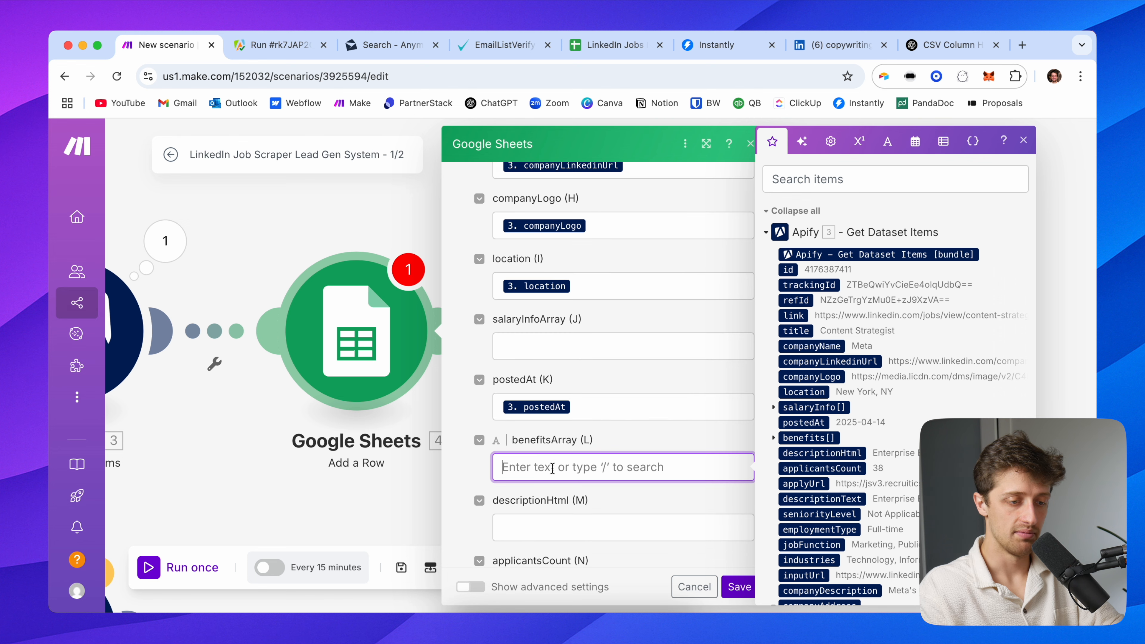
key("Tab")
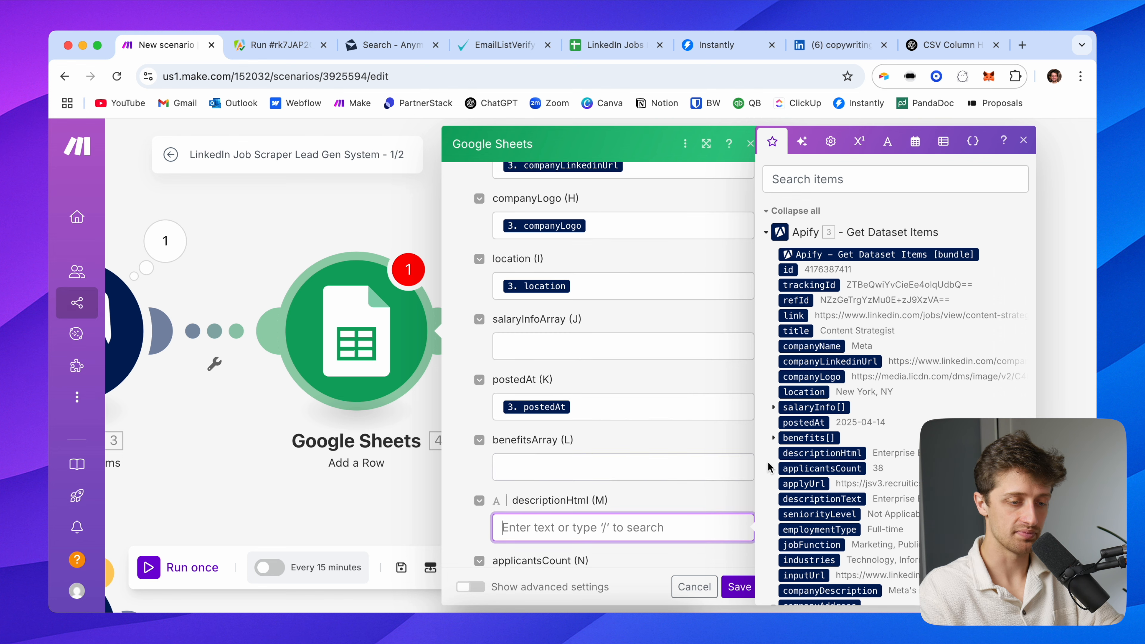
left_click(844, 453)
key("Tab")
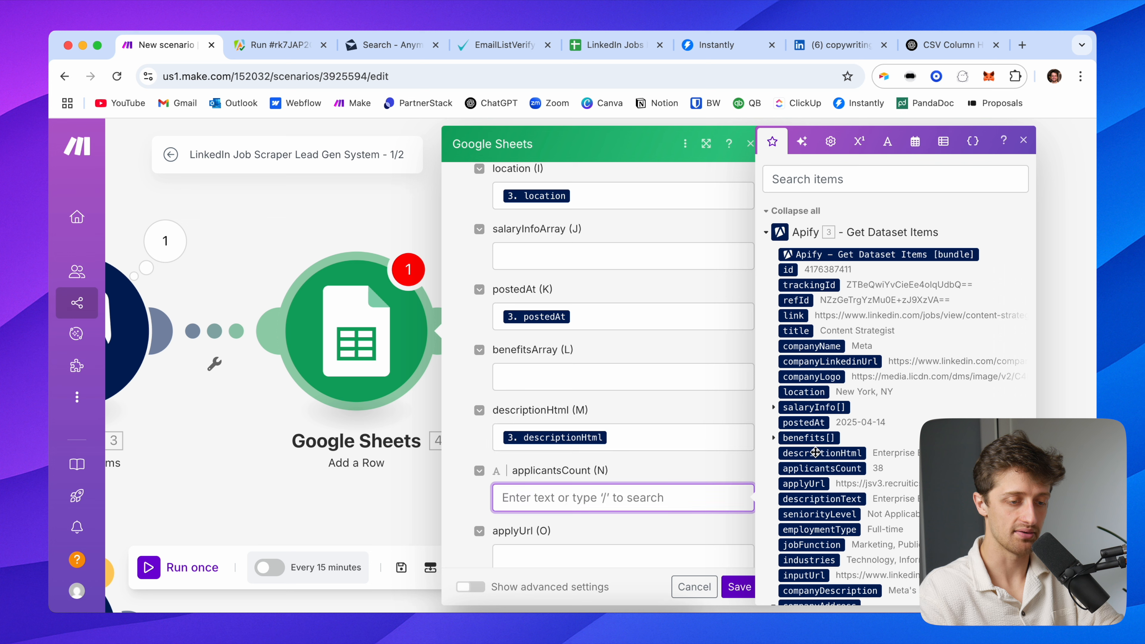
left_click(819, 467)
key("Tab")
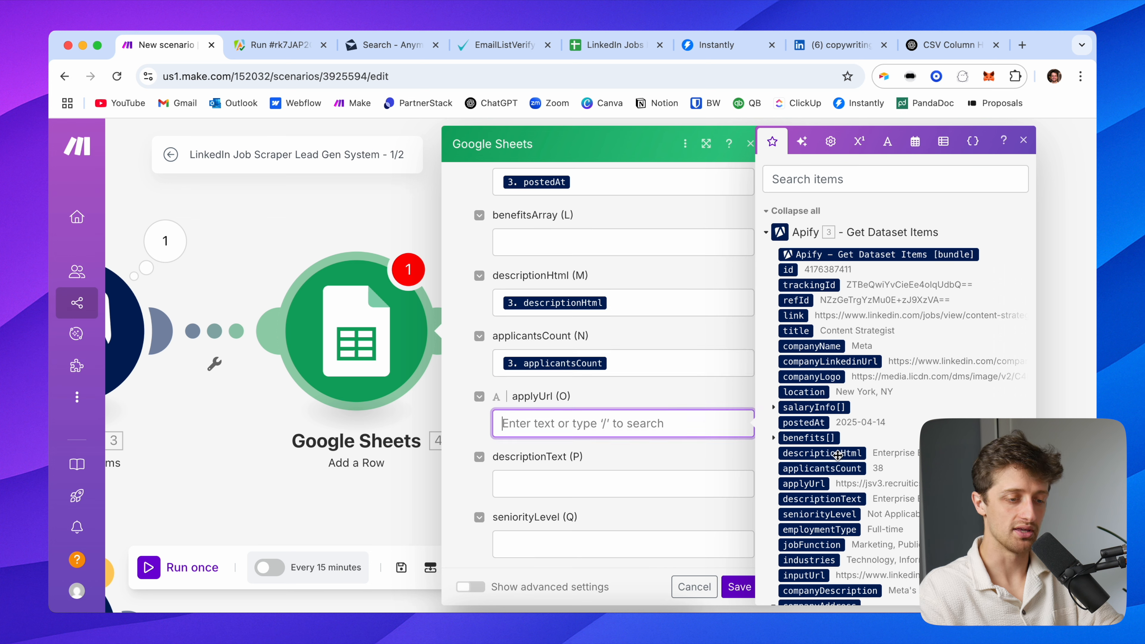
left_click(825, 483)
key("Tab")
scroll(844, 489, "down", 2)
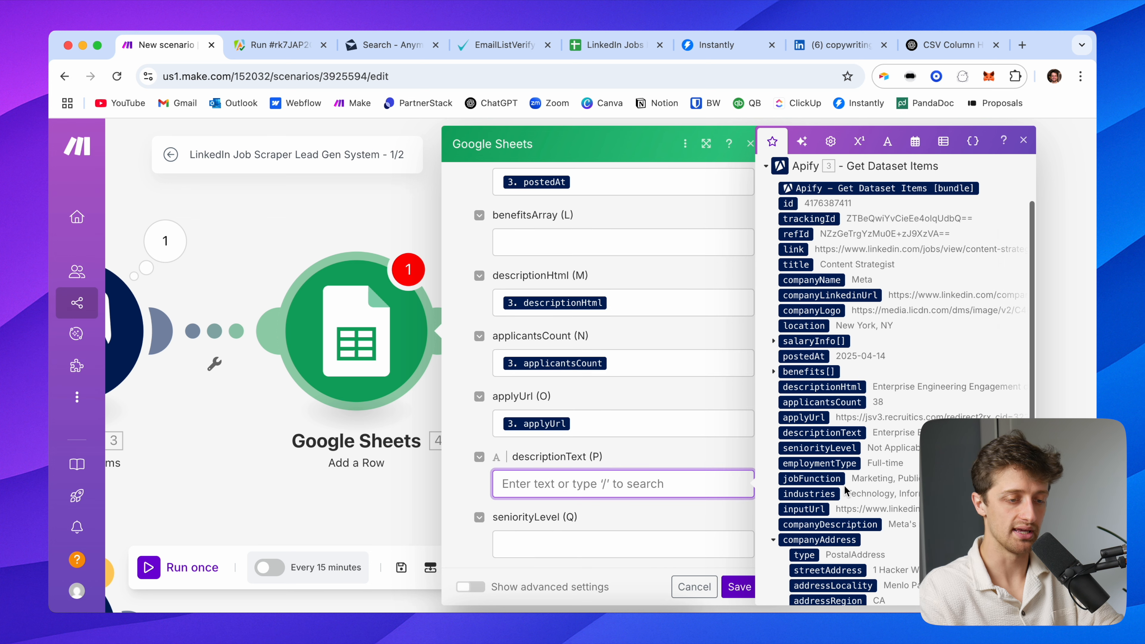
left_click(811, 435)
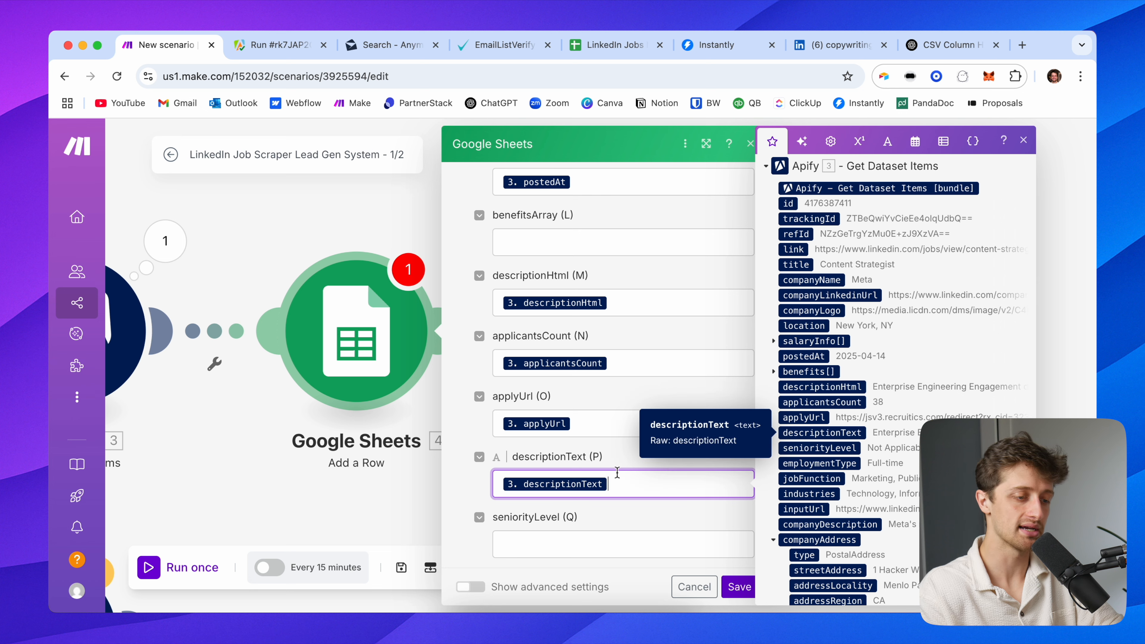
Map seniorityLevel, employmentType and jobFunction into columns Q–S
key("Tab")
scroll(824, 477, "down", 1)
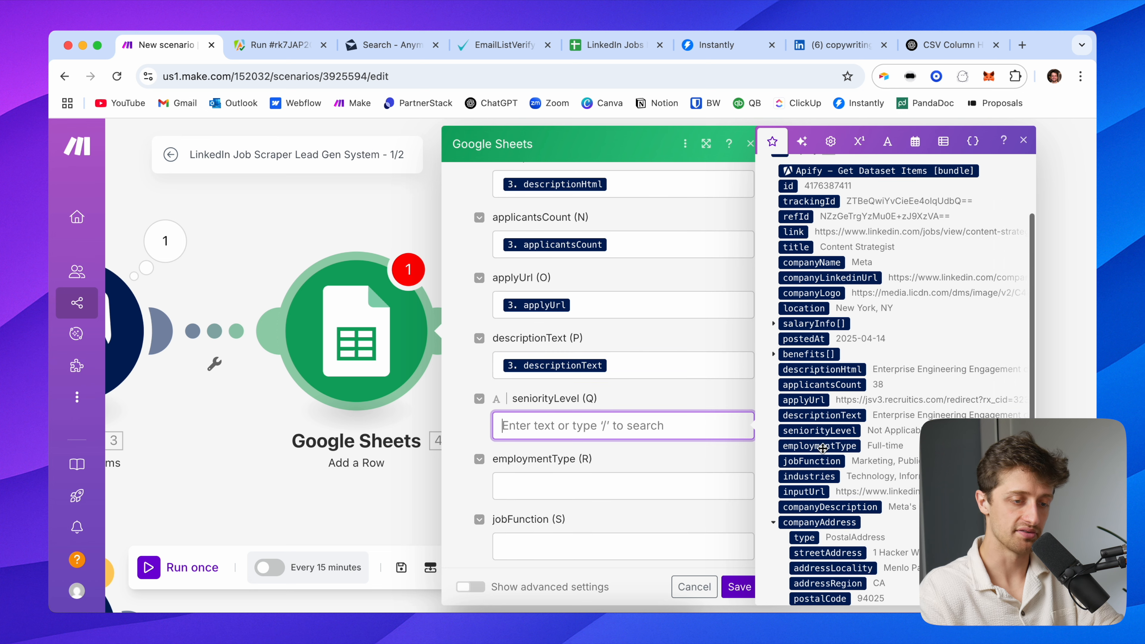
left_click(824, 431)
scroll(590, 475, "down", 1)
left_click(519, 431)
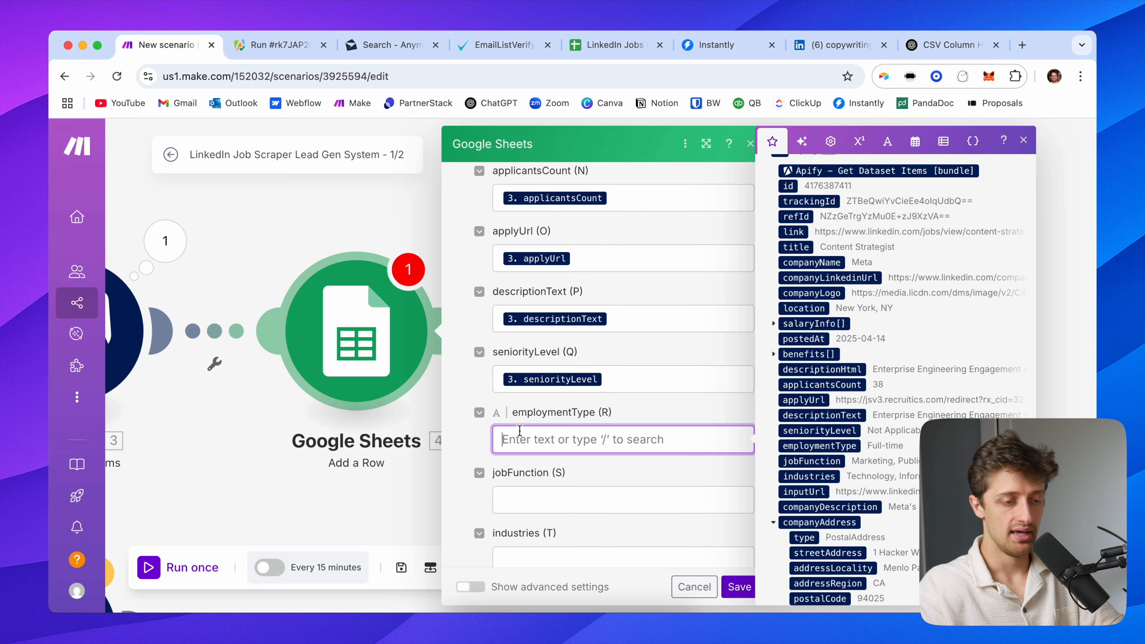
left_click(827, 446)
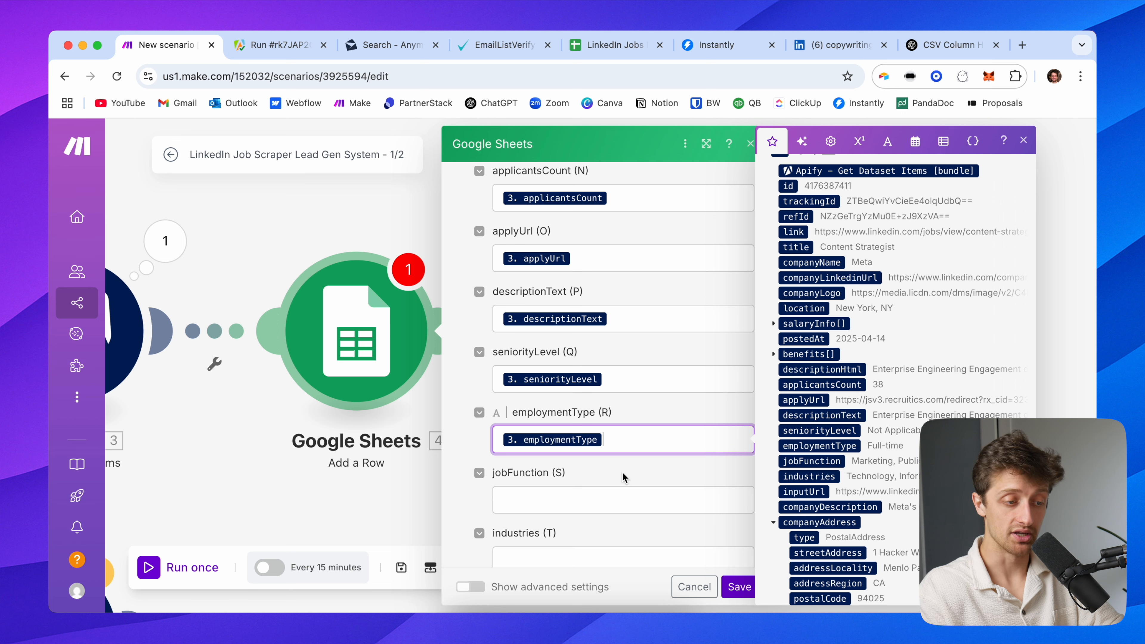
scroll(559, 415, "down", 2)
left_click(557, 410)
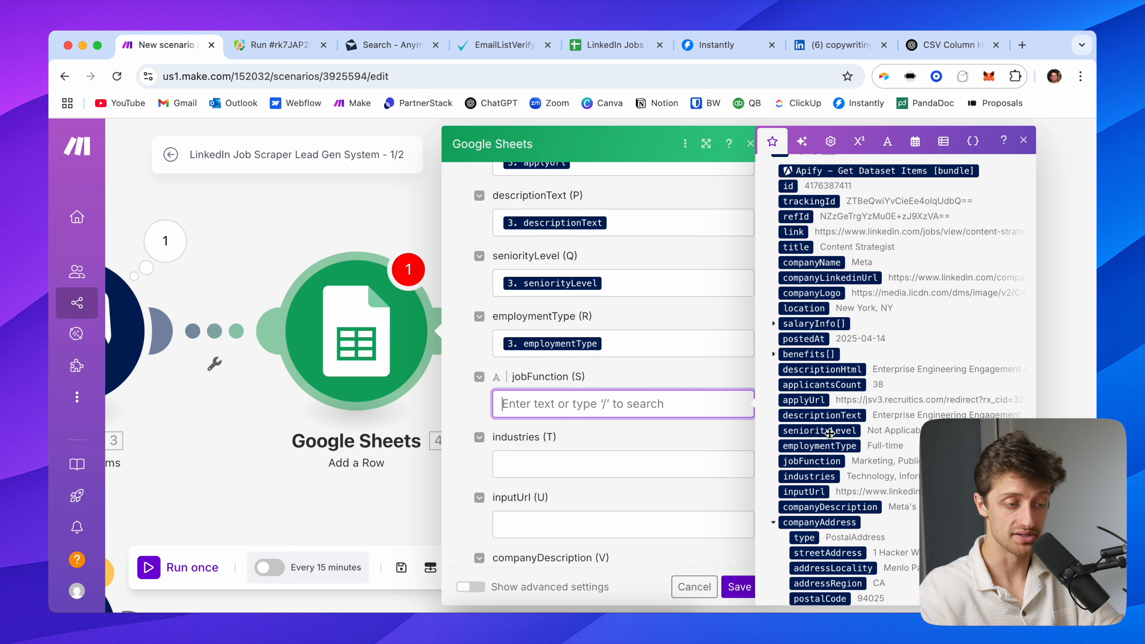
scroll(843, 461, "down", 1)
left_click(825, 418)
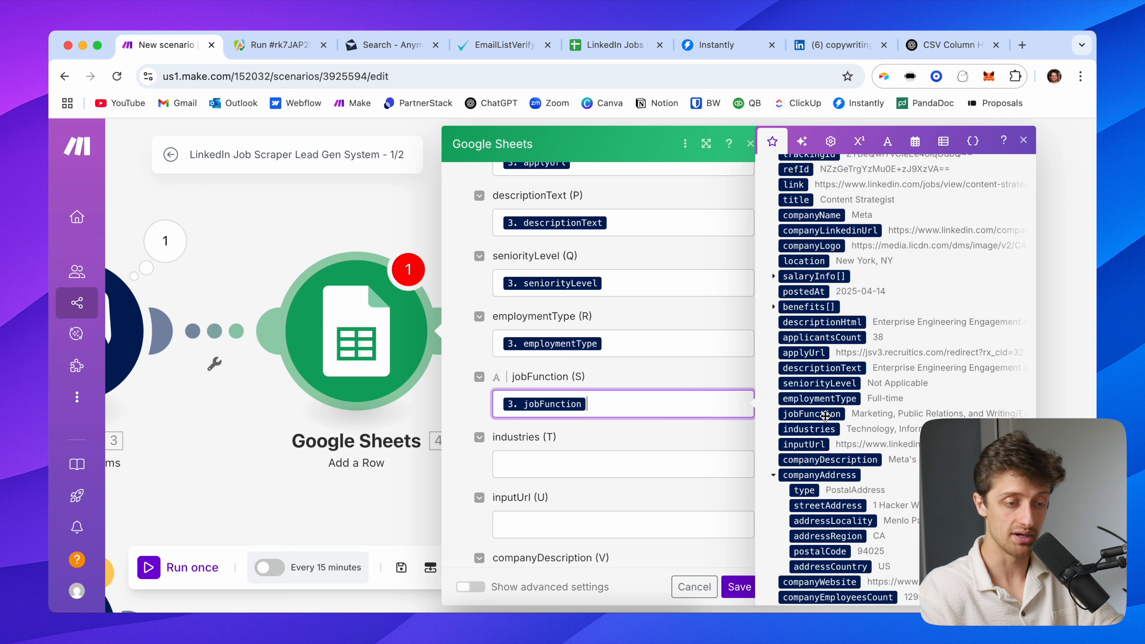
Map industries, inputUrl and companyDescription into columns T–V
scroll(632, 433, "down", 2)
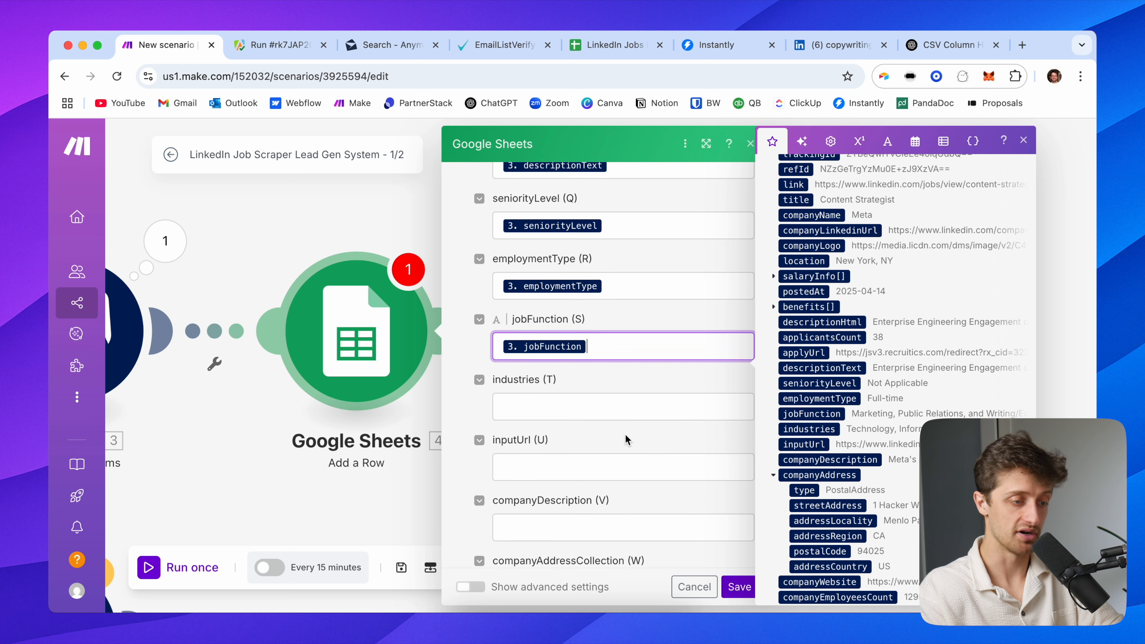
left_click(537, 386)
left_click(809, 428)
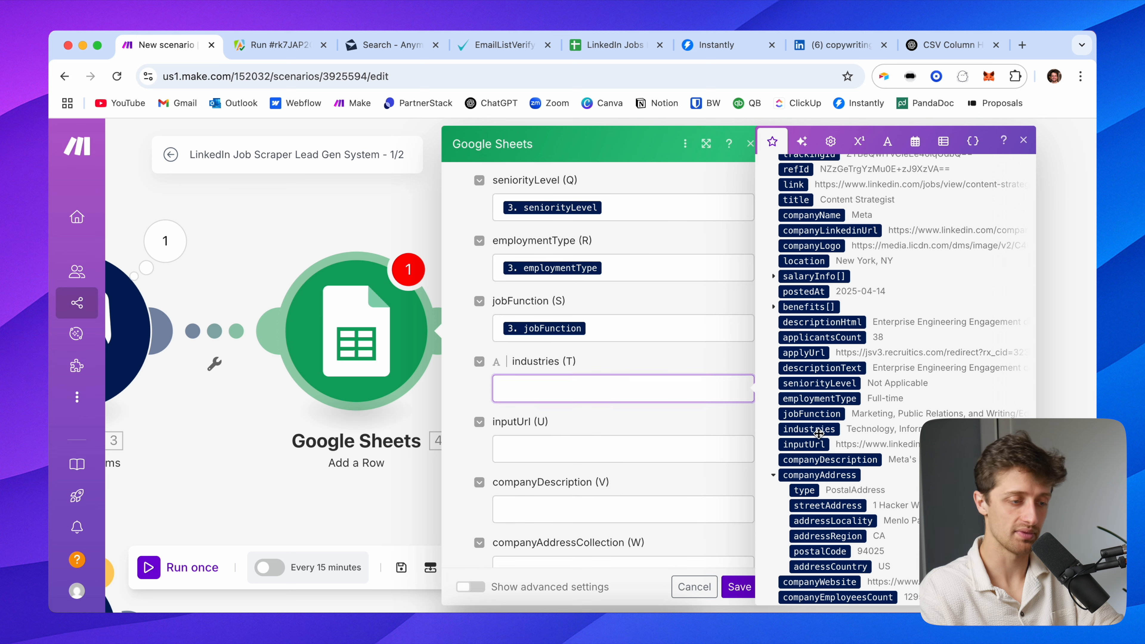
left_click(578, 446)
left_click(815, 444)
scroll(581, 439, "down", 3)
left_click(532, 362)
left_click(854, 460)
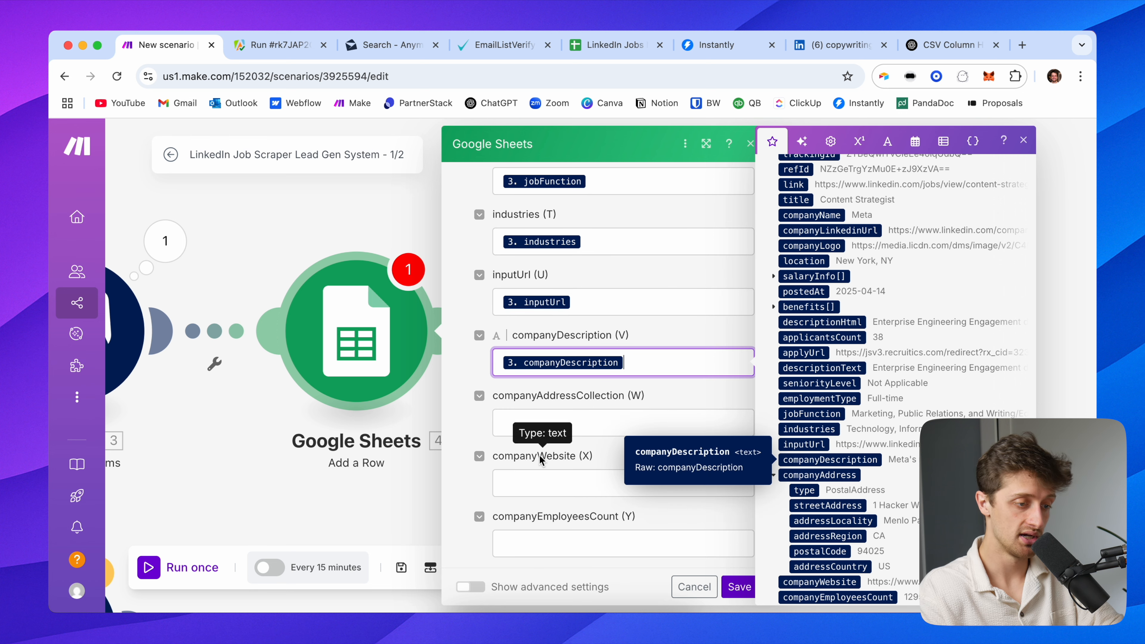
Map companyWebsite into column X and companyEmployeesCount into column Y, leaving companyAddressCollection blank
scroll(586, 451, "down", 1)
left_click(544, 440)
scroll(790, 471, "down", 2)
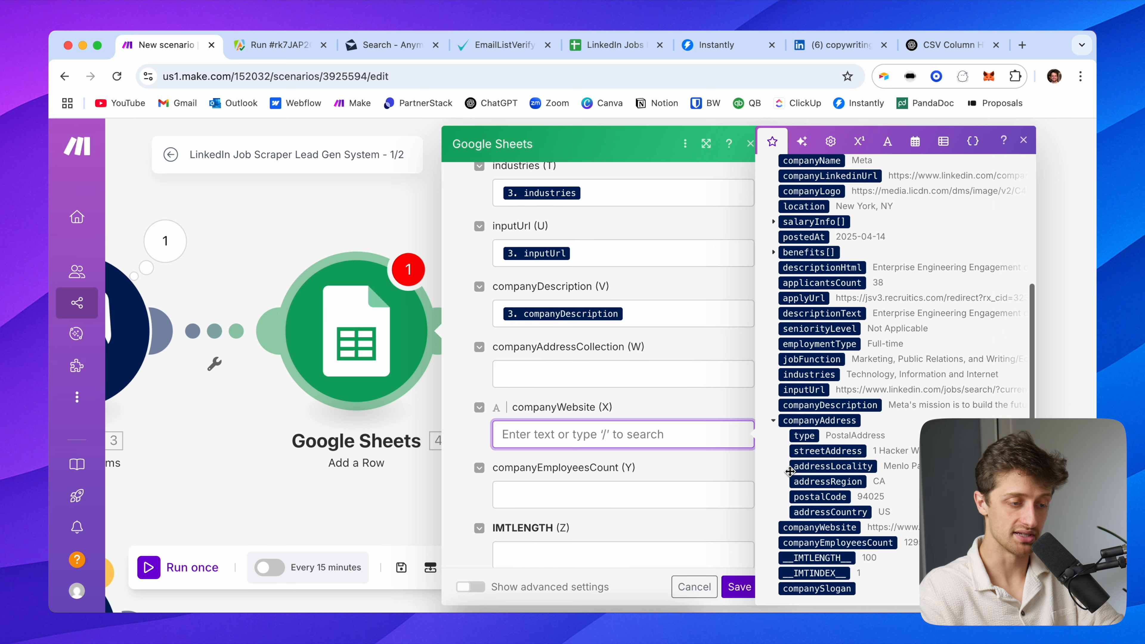
left_click(838, 528)
scroll(571, 467, "down", 1)
left_click(575, 478)
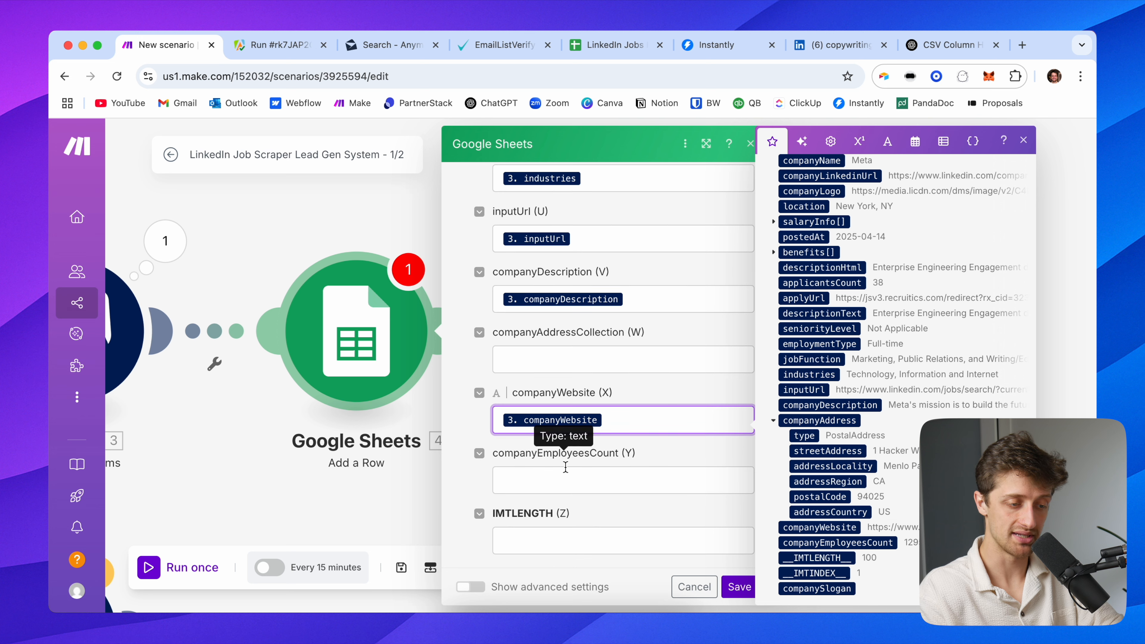
scroll(823, 511, "down", 1)
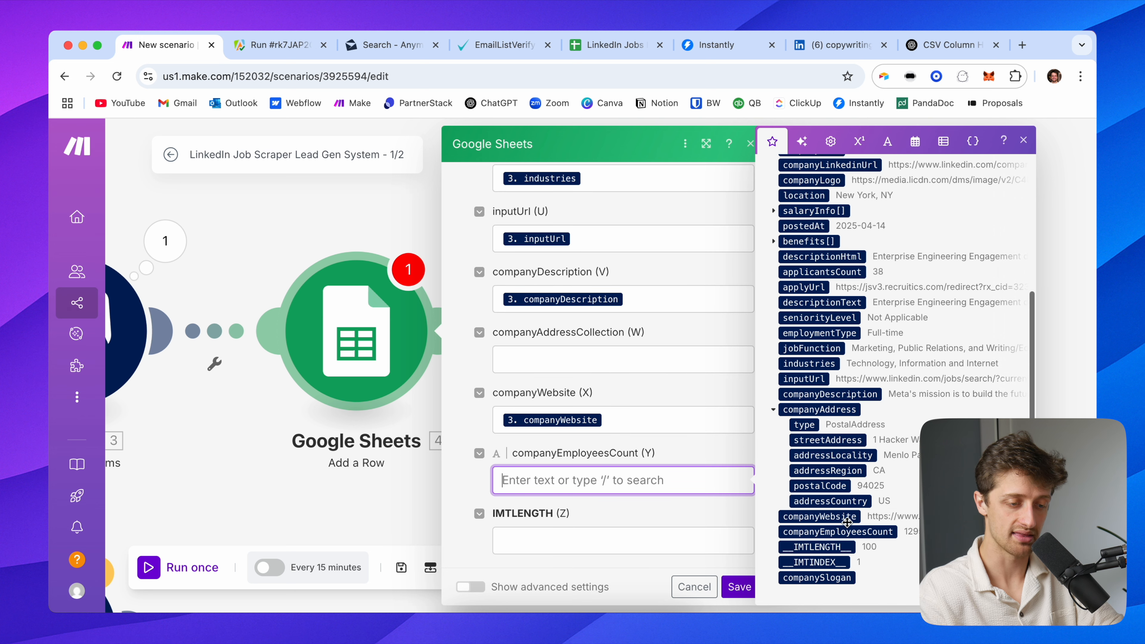
left_click(886, 533)
left_click(696, 462)
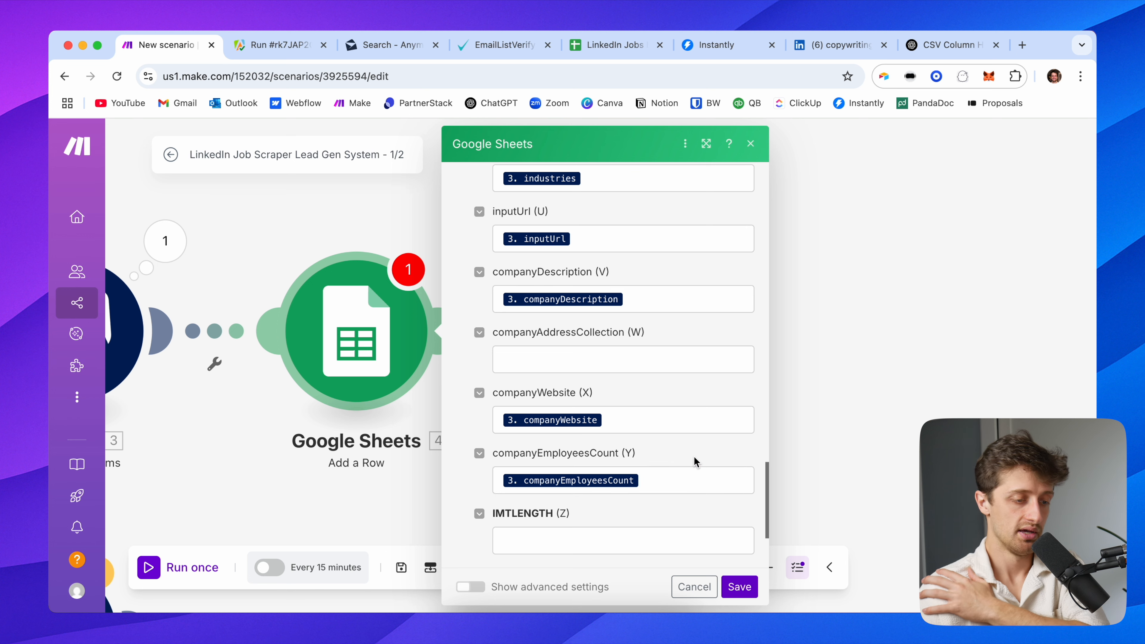
scroll(634, 468, "down", 2)
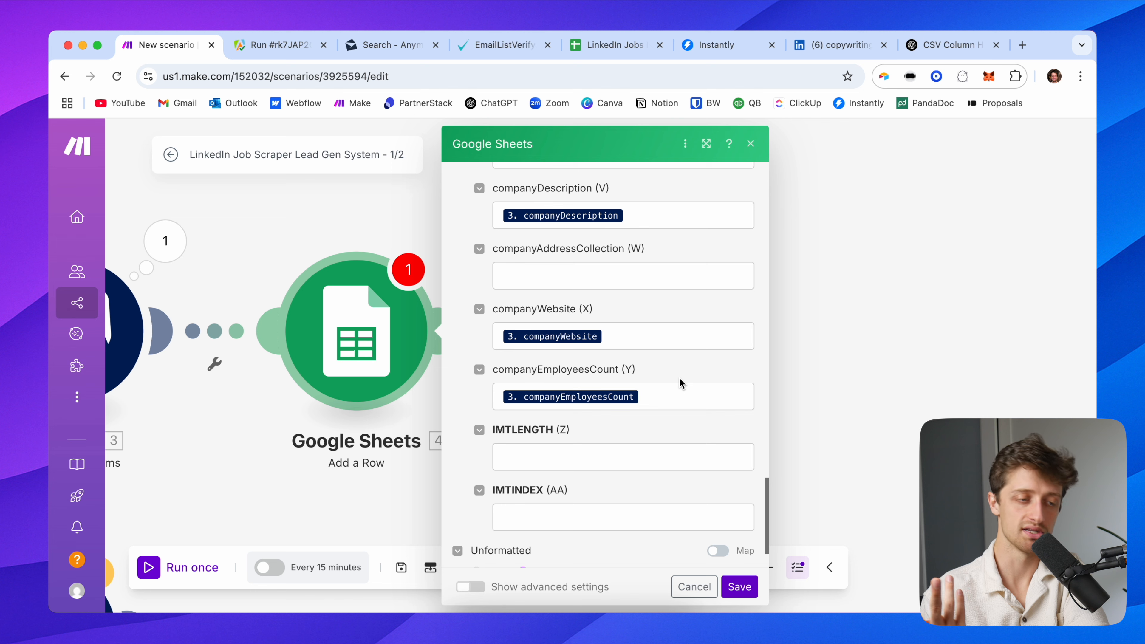
Save the Add a Row column mapping, recentre both modules, and run the scenario once
scroll(679, 378, "up", 20)
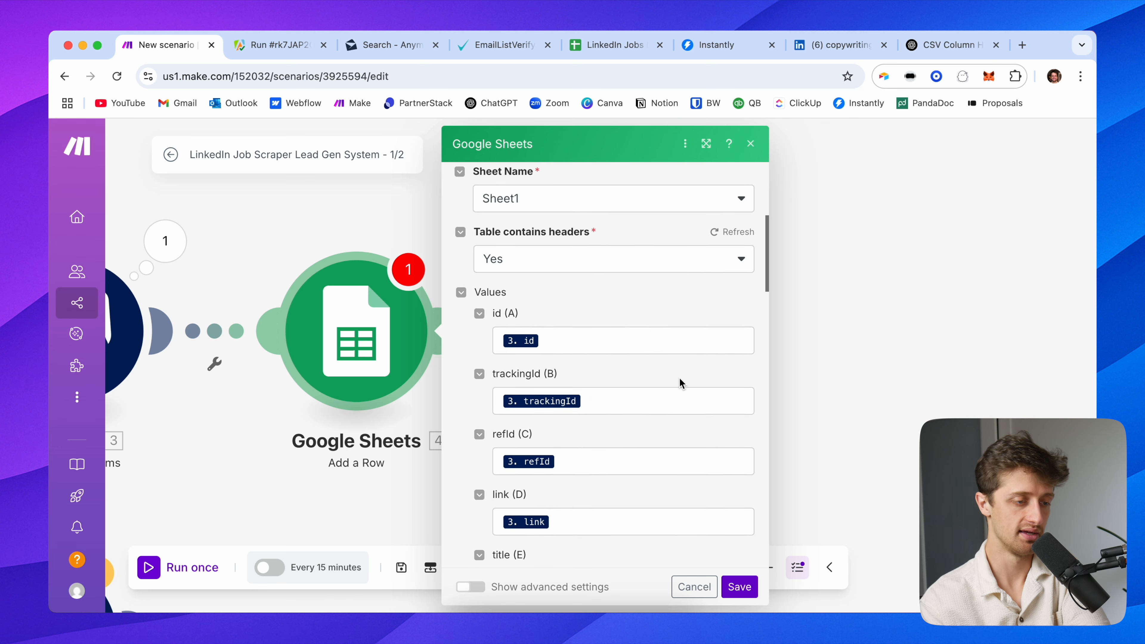
scroll(633, 384, "down", 6)
scroll(632, 383, "down", 15)
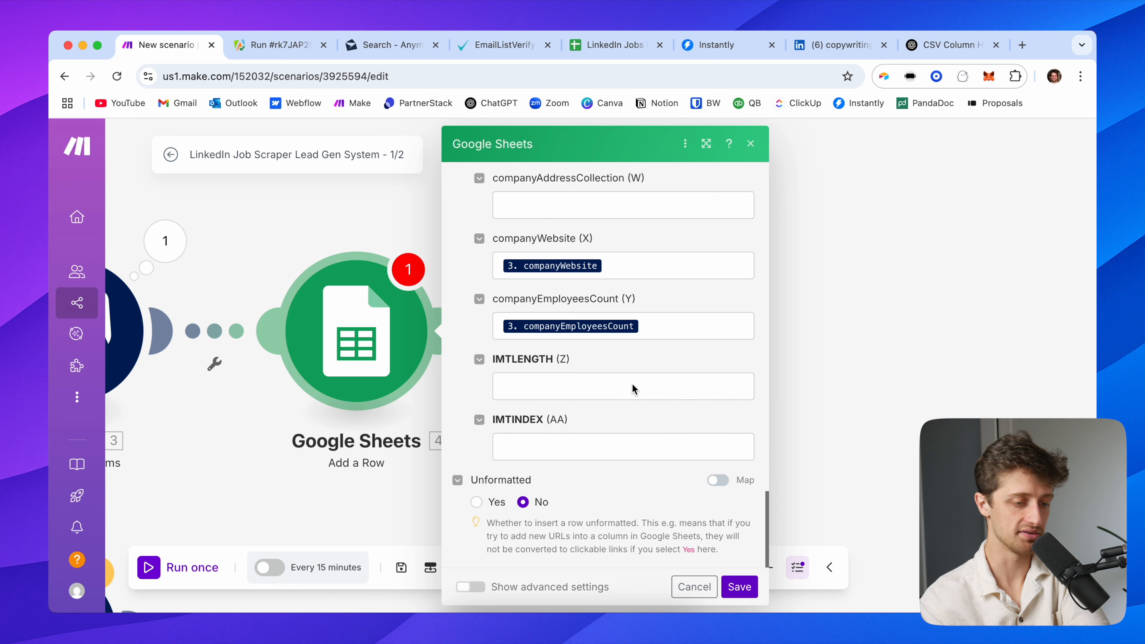
left_click(749, 587)
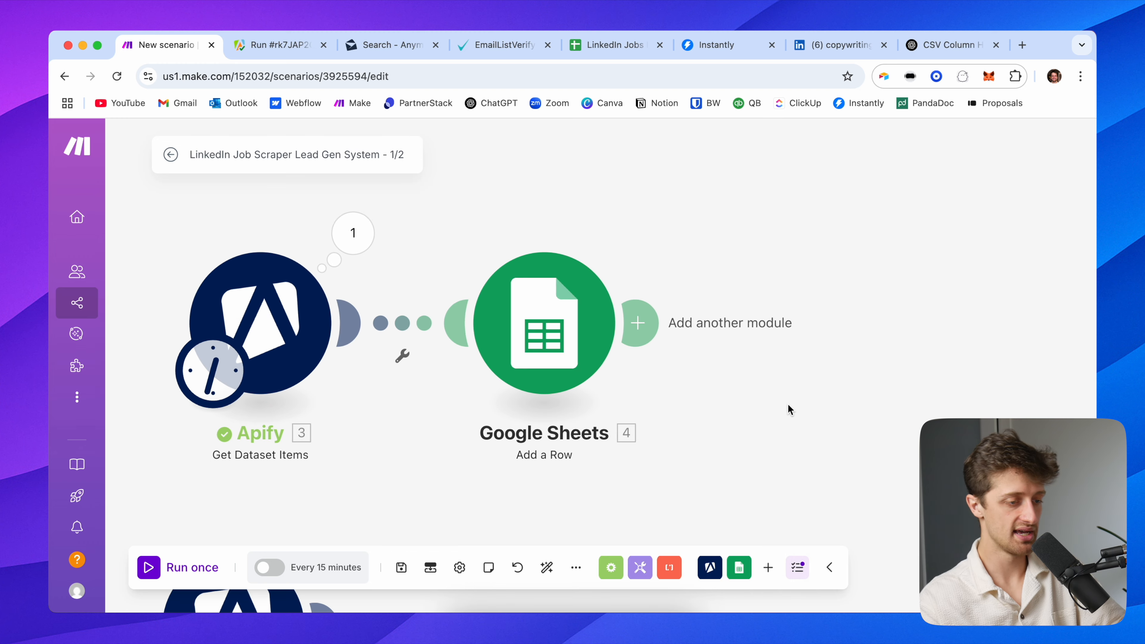
left_click_drag(508, 432, 539, 420)
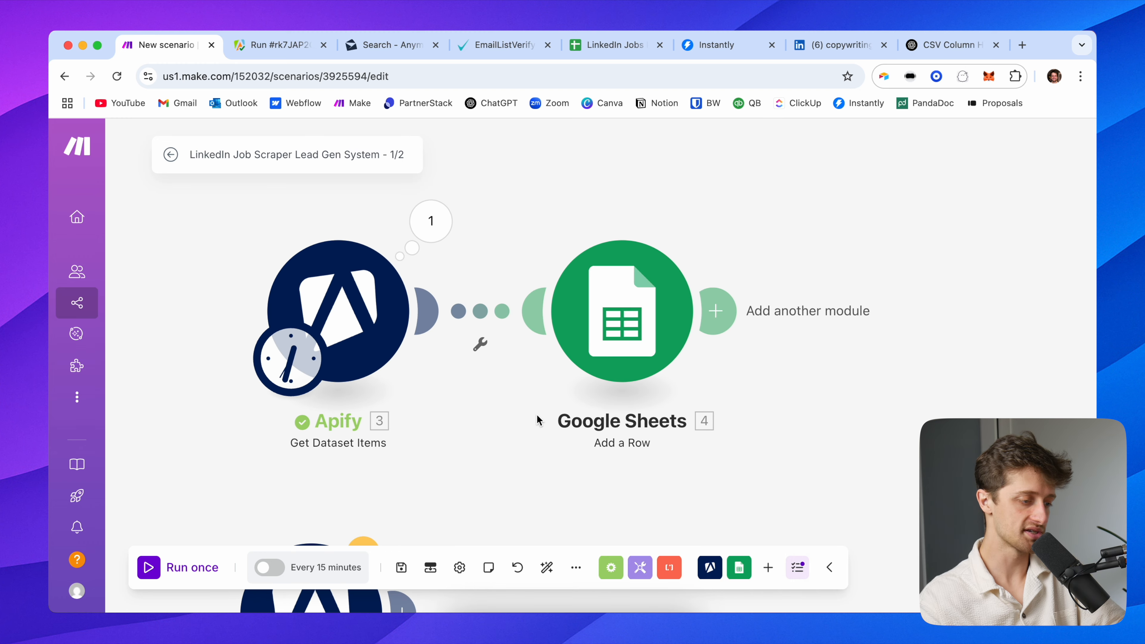
left_click(178, 556)
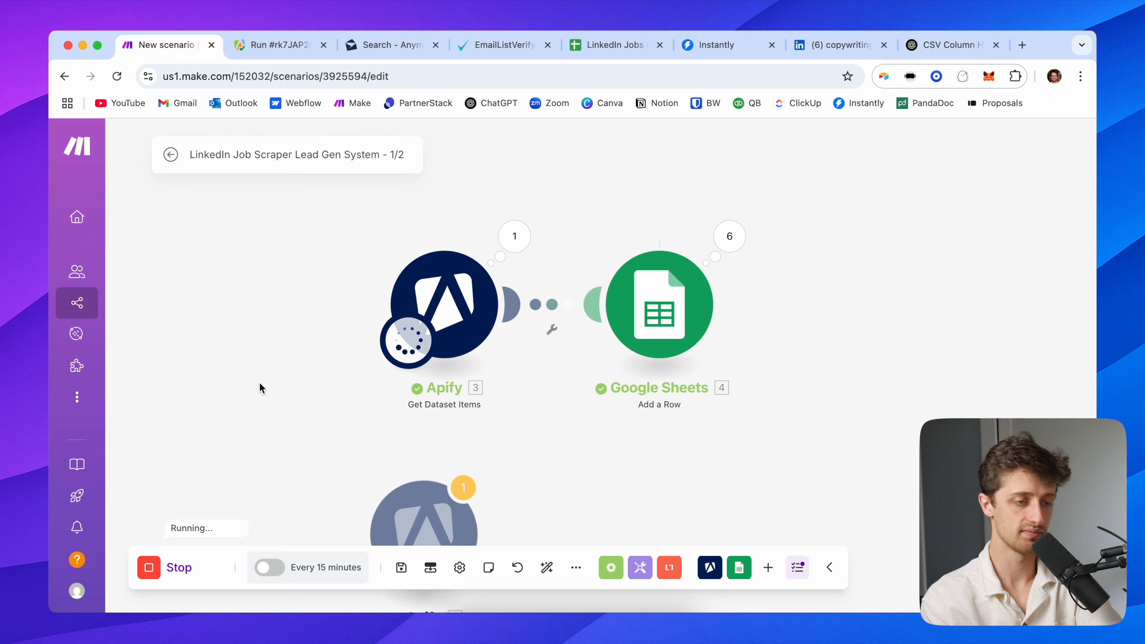
left_click(613, 44)
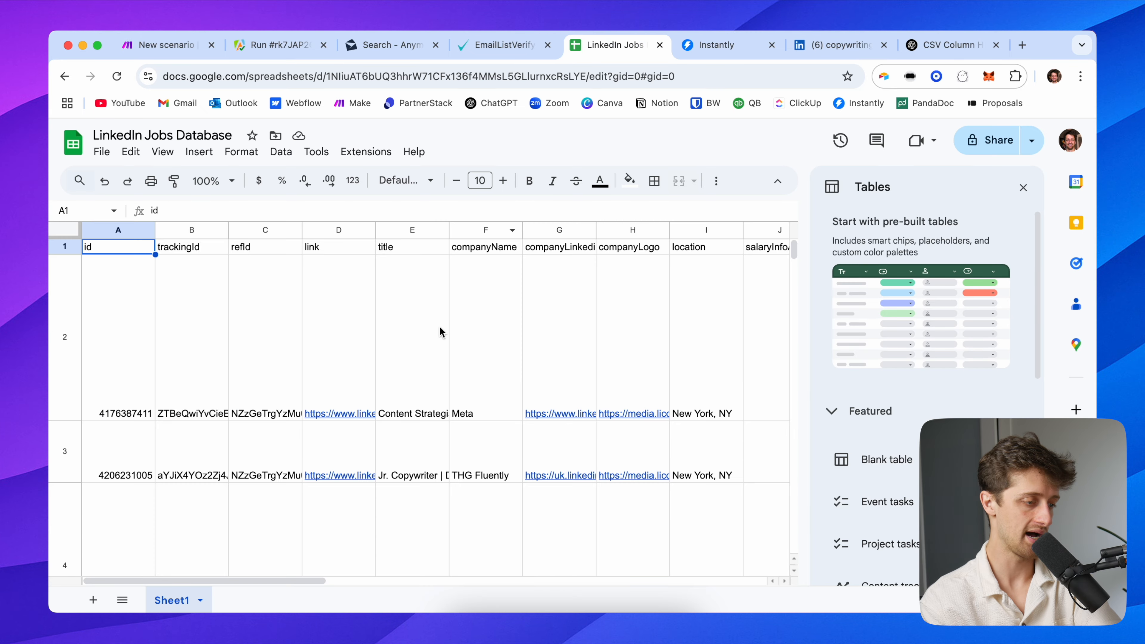
scroll(342, 346, "down", 20)
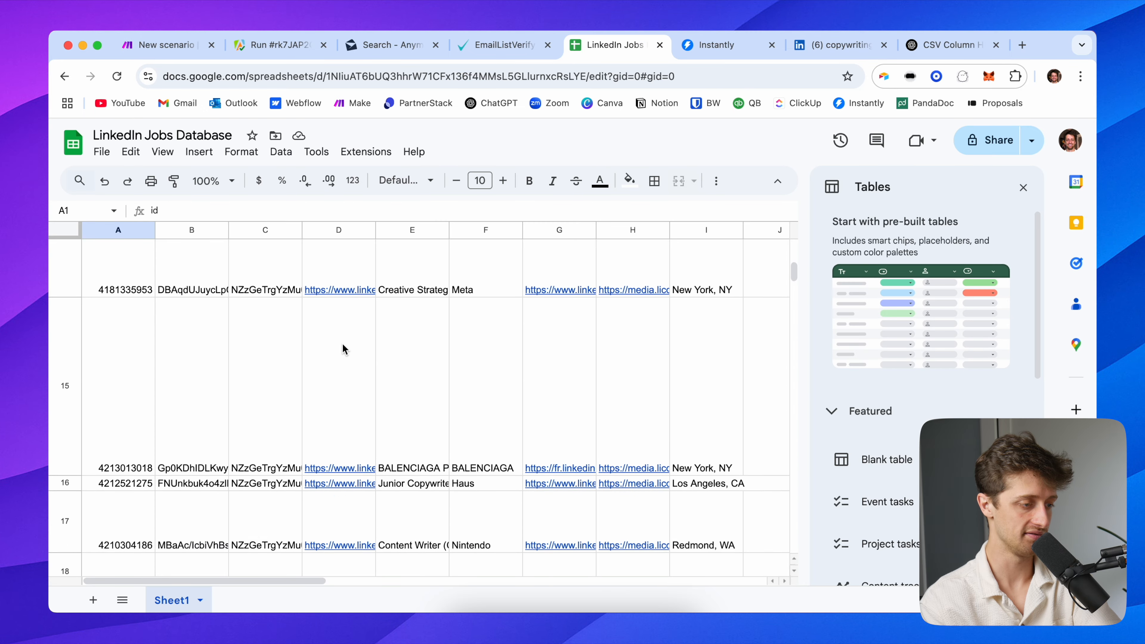
scroll(343, 347, "down", 20)
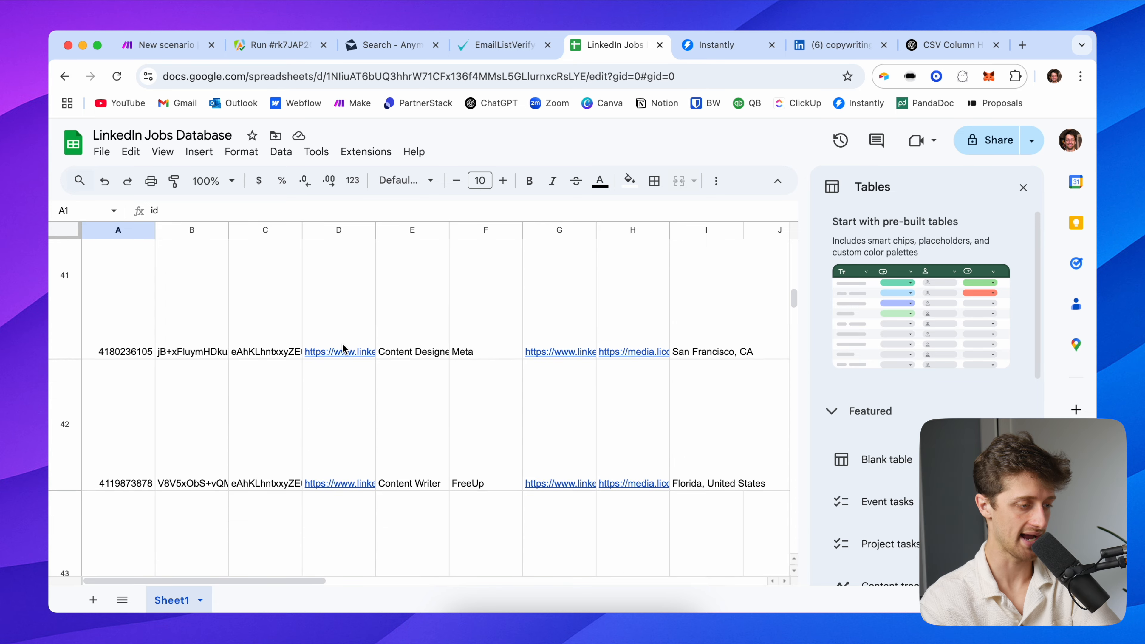
scroll(344, 350, "down", 20)
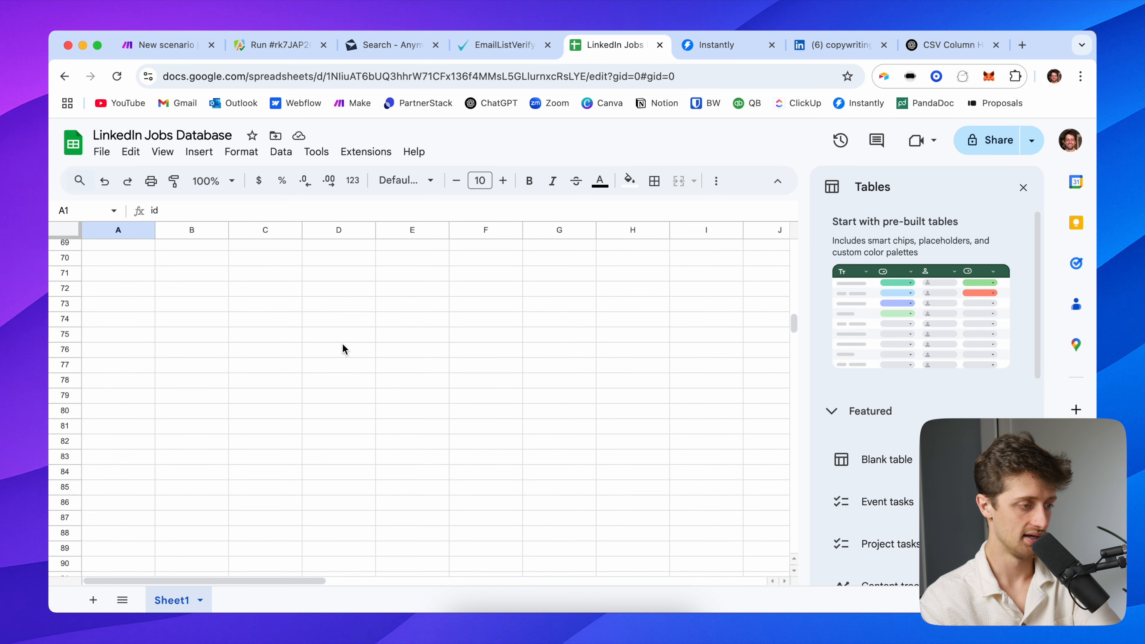
scroll(342, 349, "up", 5)
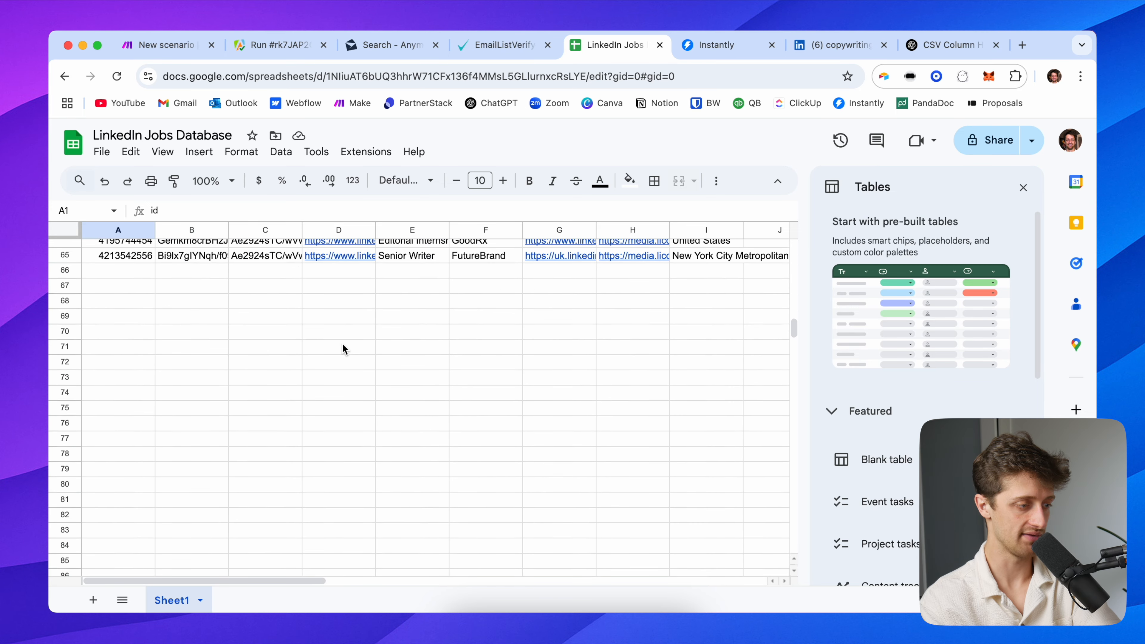
scroll(320, 400, "up", 10)
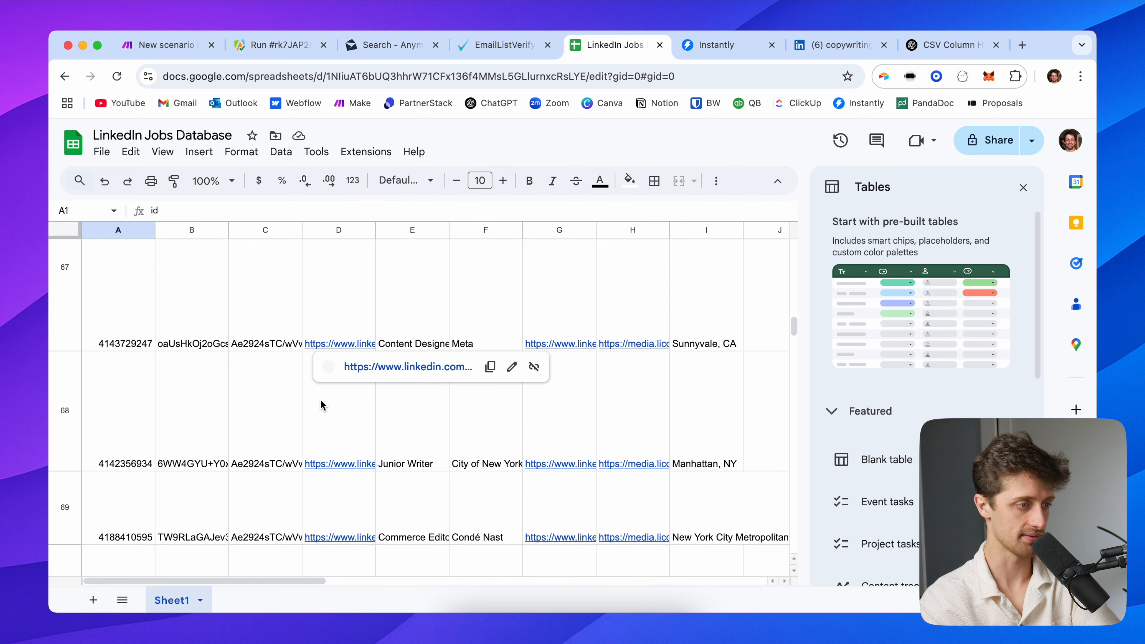
left_click(167, 45)
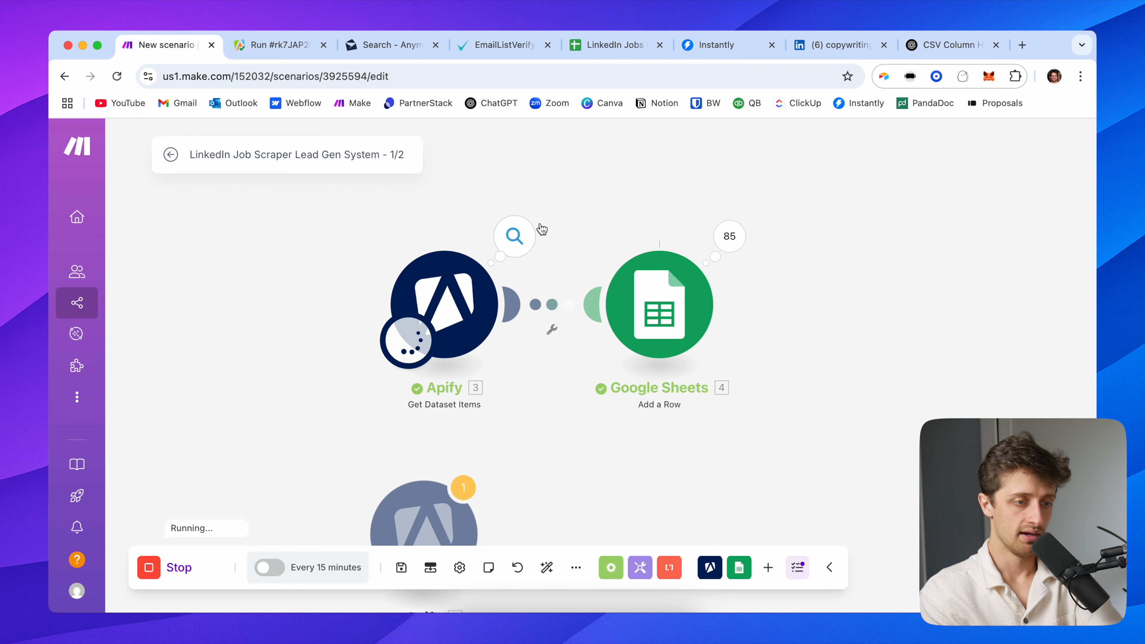
left_click(614, 50)
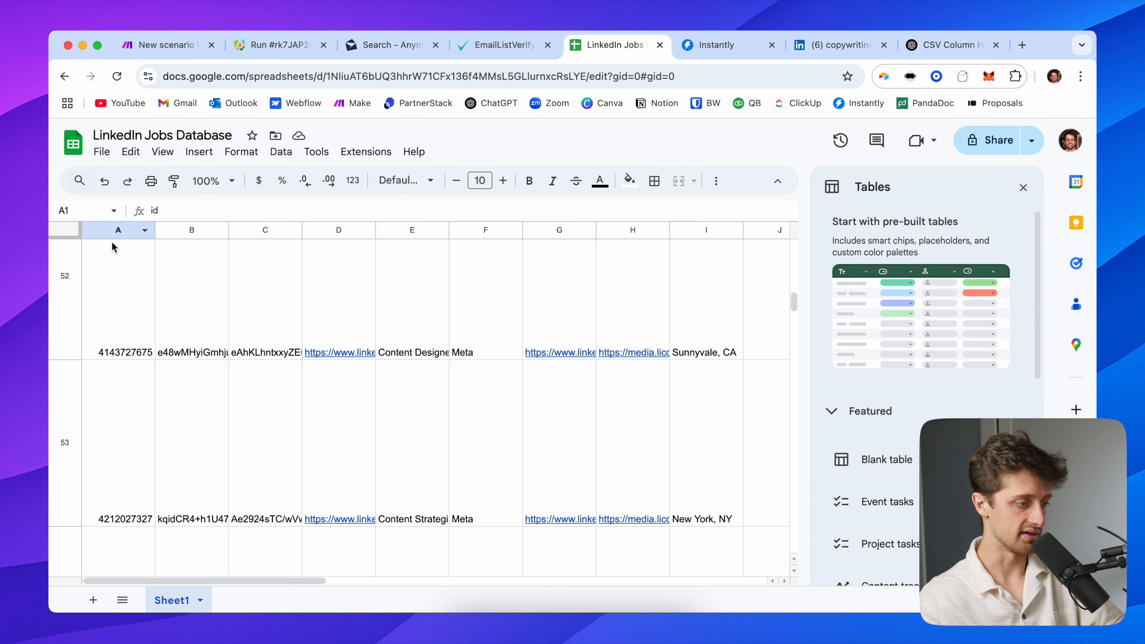
Shrink every row in the sheet to one short uniform height
key("super+a")
scroll(96, 288, "up", 15)
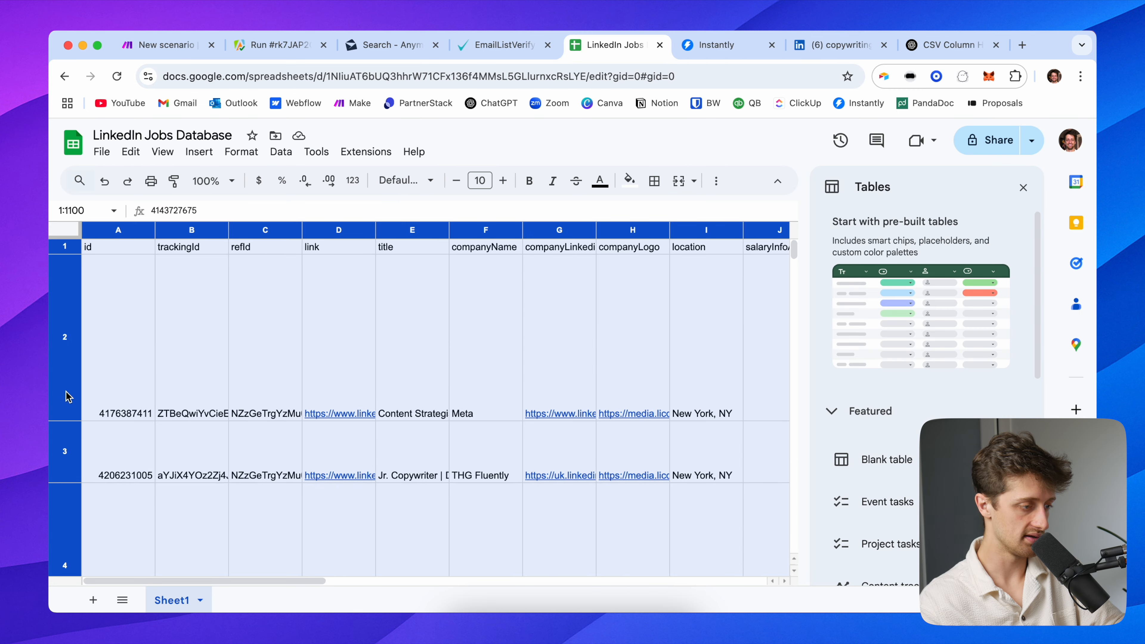
left_click_drag(64, 421, 69, 267)
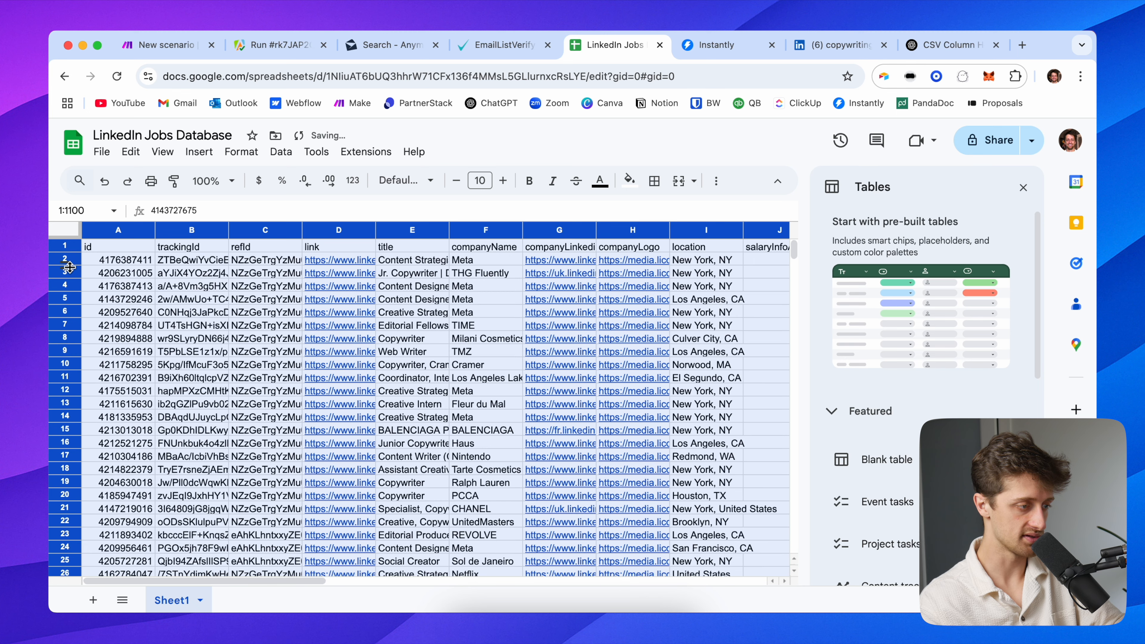
Give header row 1 a dark blue fill with white text
left_click(58, 244)
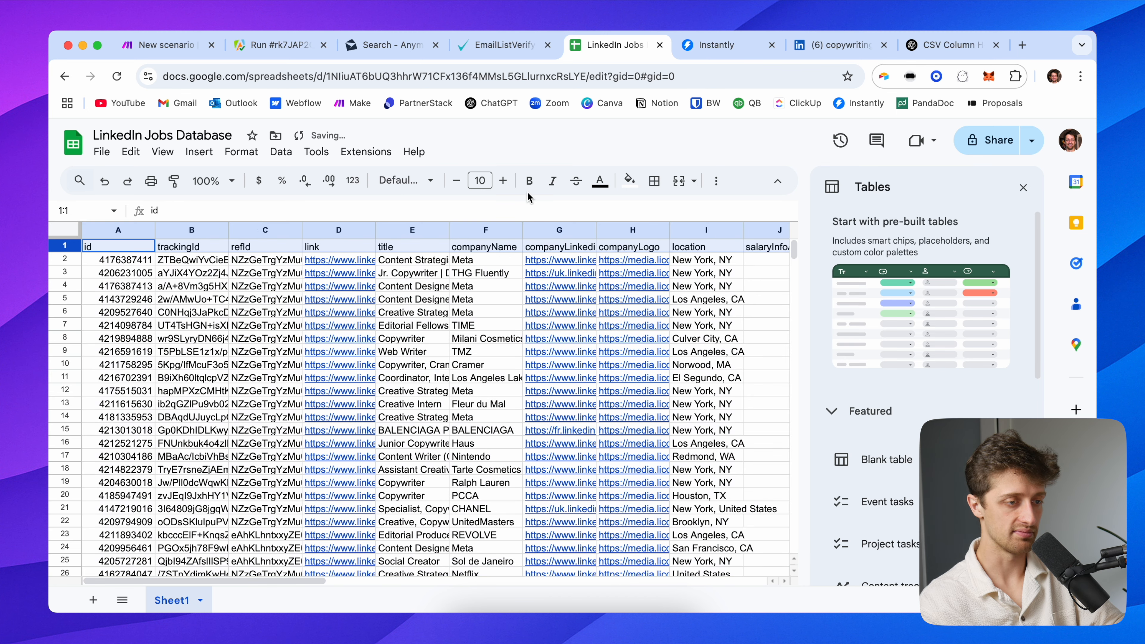
left_click(631, 182)
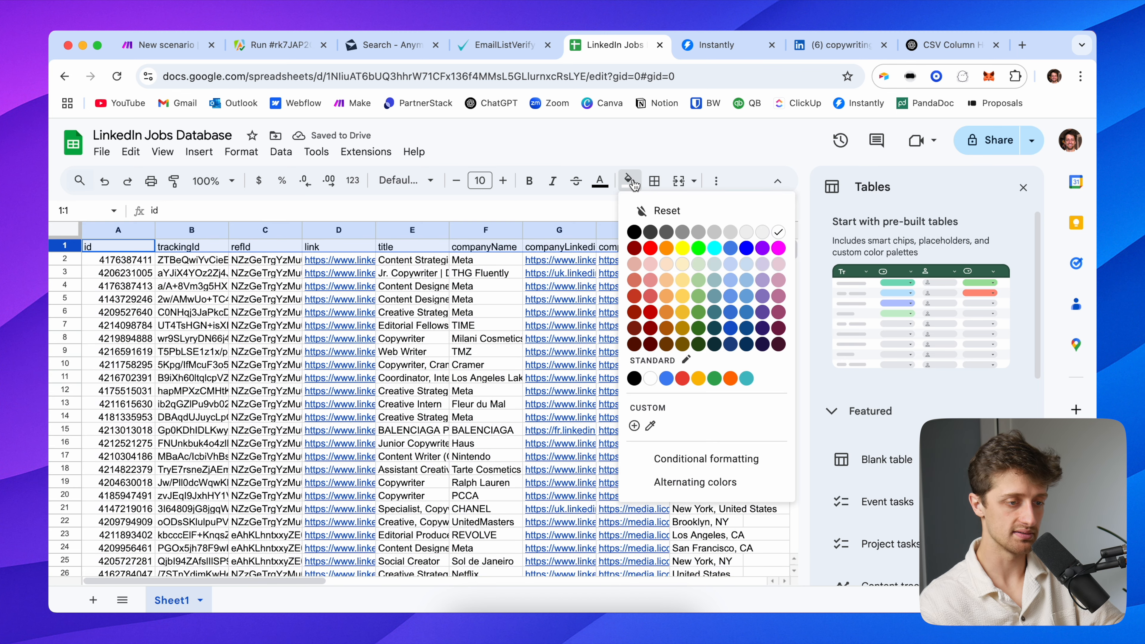
left_click(730, 328)
left_click(599, 181)
left_click(748, 231)
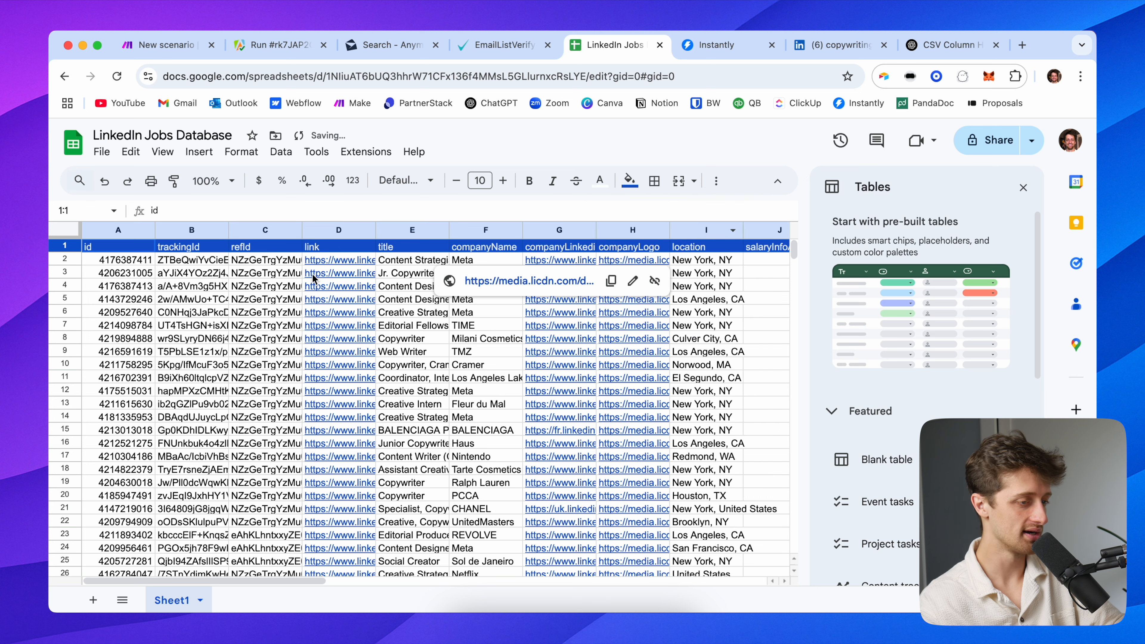
left_click(164, 288)
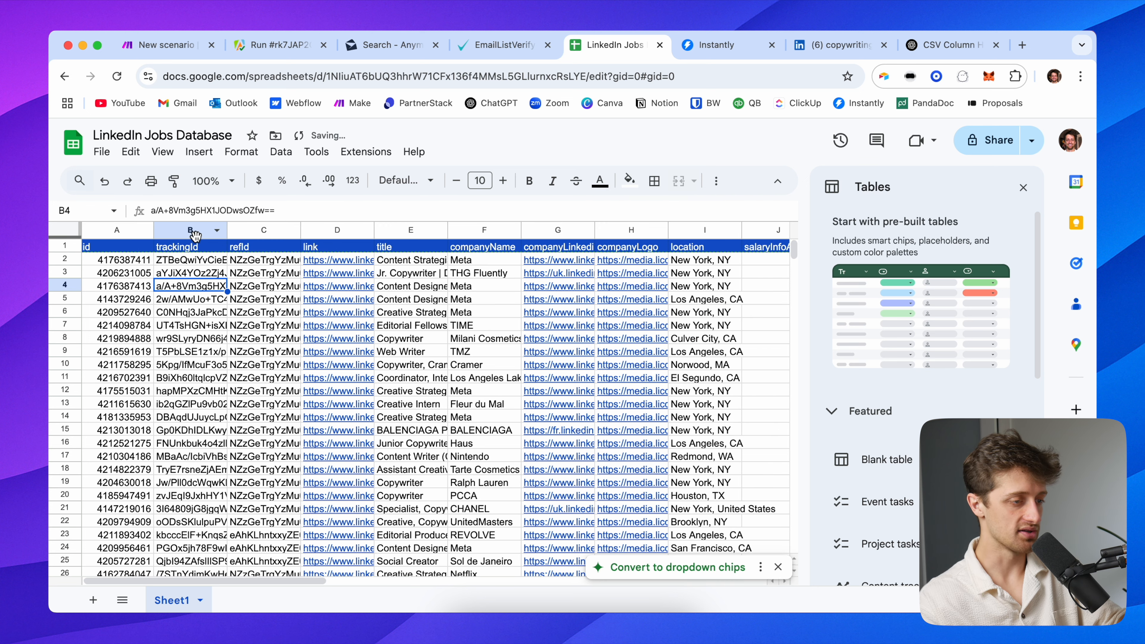
Hide columns B–D and columns J–M (salaryInfoArray through descriptionHtml)
left_click(197, 233)
left_click(325, 234, "shift")
right_click(325, 234)
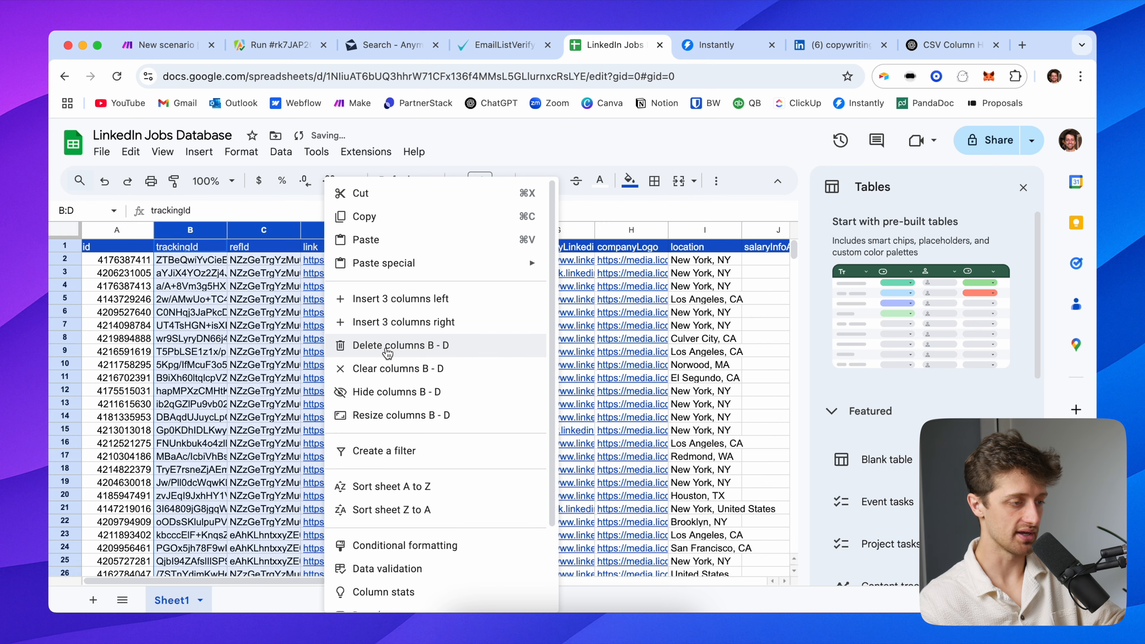
left_click(433, 391)
left_click(562, 316)
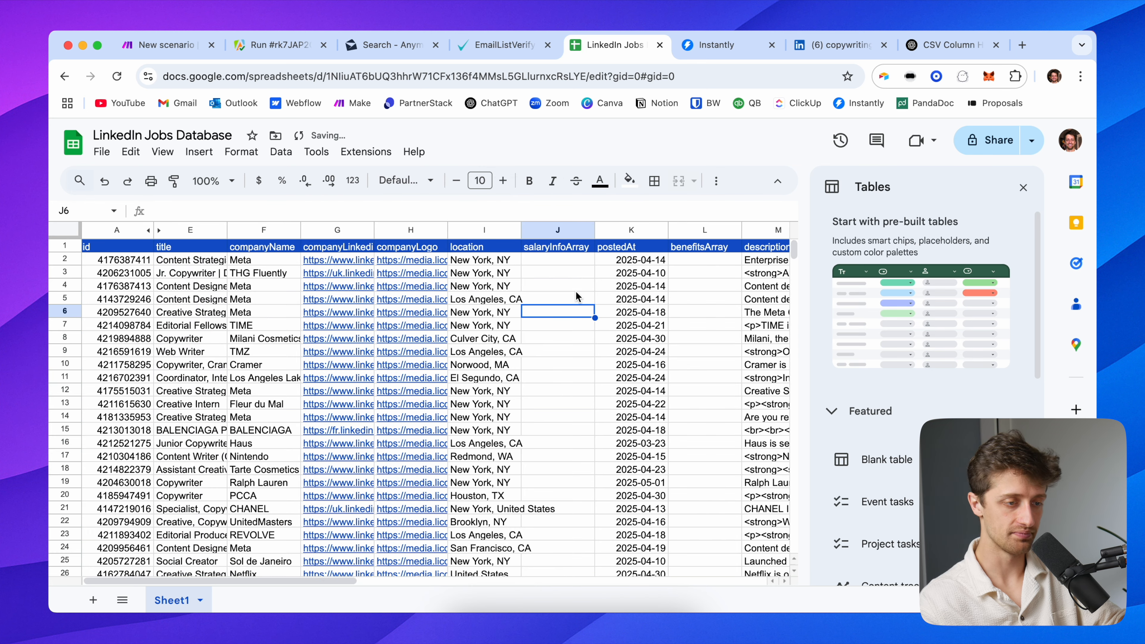
scroll(576, 290, "right", 2)
left_click(496, 230)
left_click(721, 232, "shift")
right_click(722, 233)
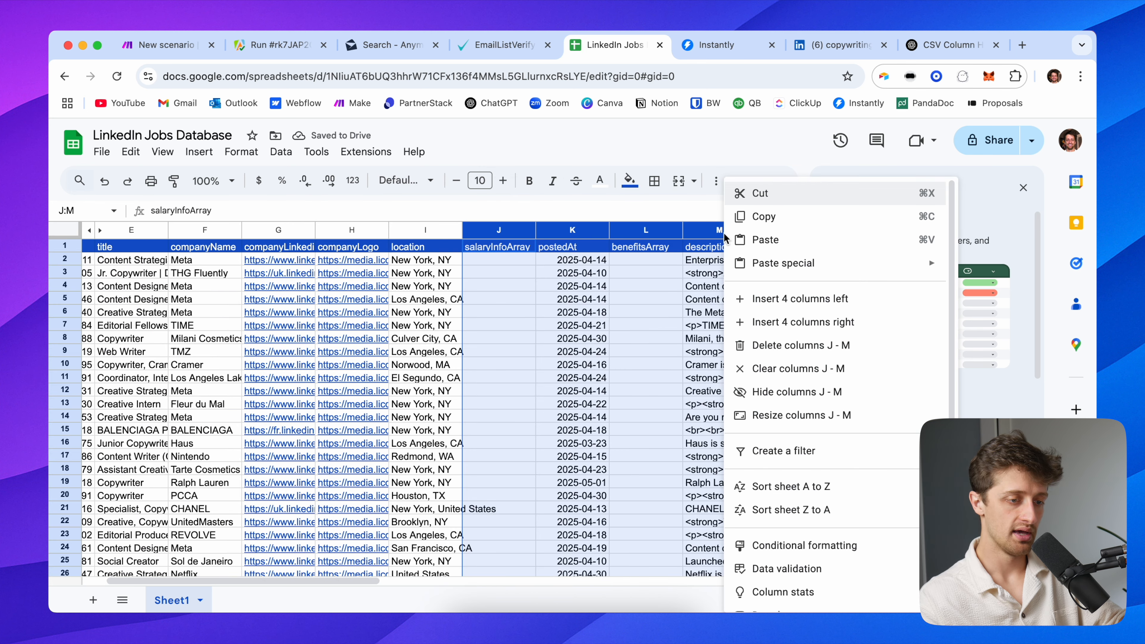
left_click(797, 392)
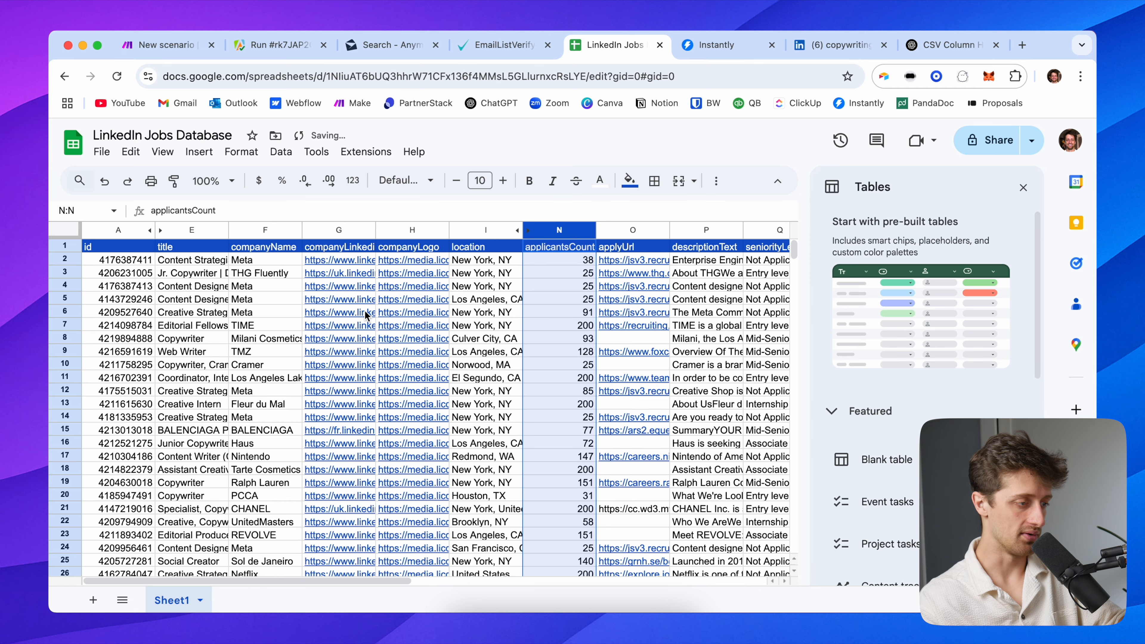
left_click(194, 260)
Hide the applyUrl column
left_click(112, 252)
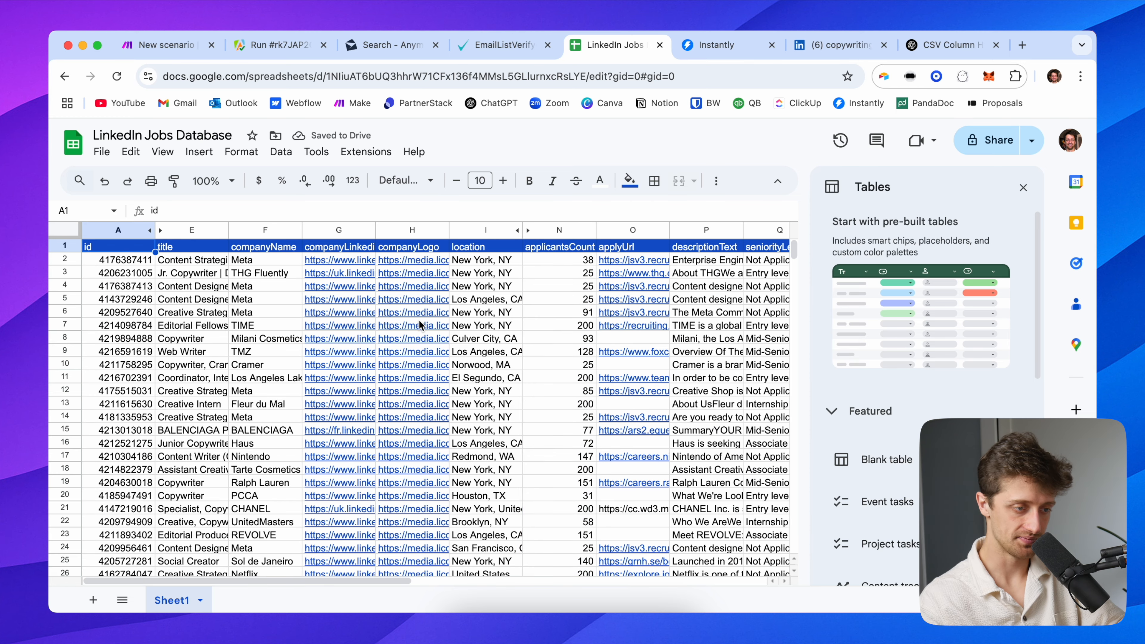
scroll(473, 327, "right", 5)
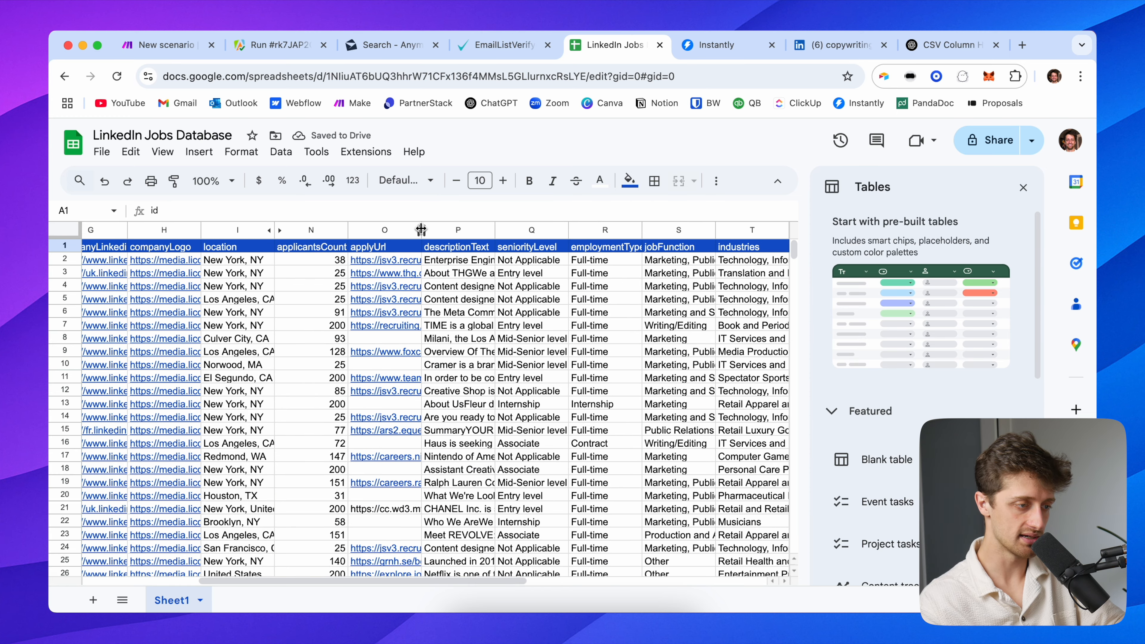
left_click(397, 230)
right_click(397, 230)
left_click(451, 393)
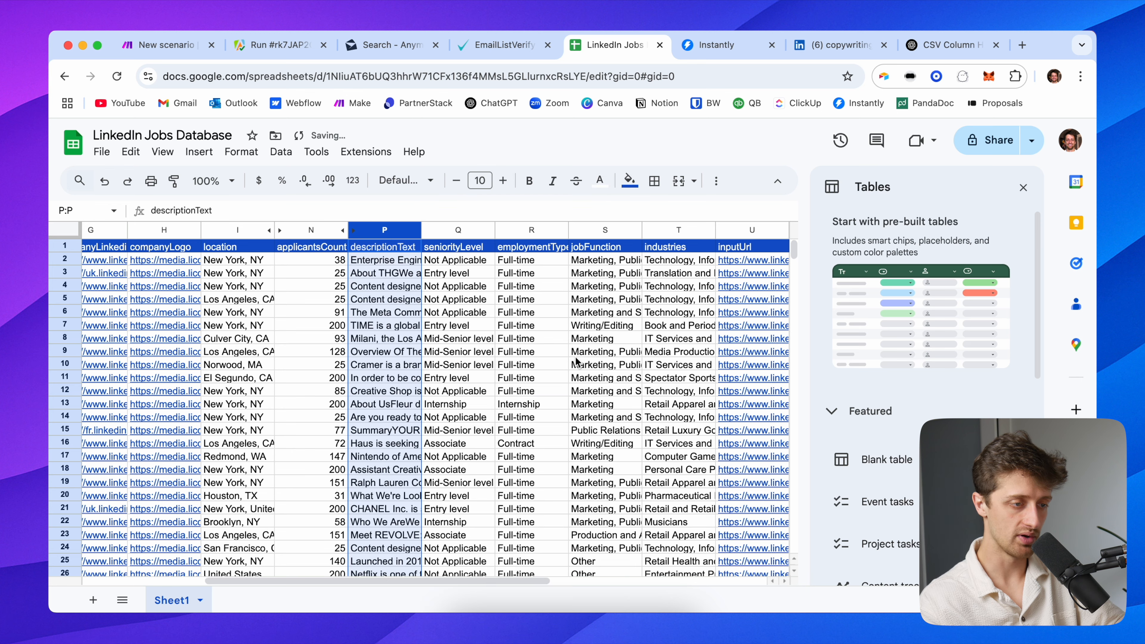
Widen the companyWebsite column so full URLs are readable
scroll(575, 360, "right", 4)
scroll(626, 316, "right", 5)
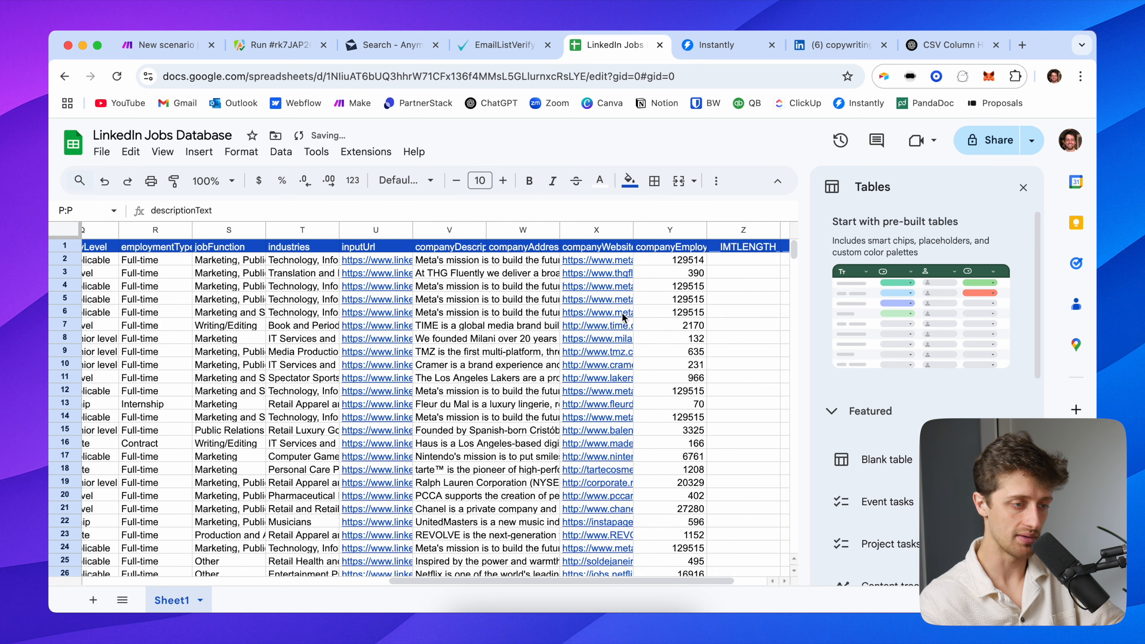
left_click_drag(589, 228, 728, 239)
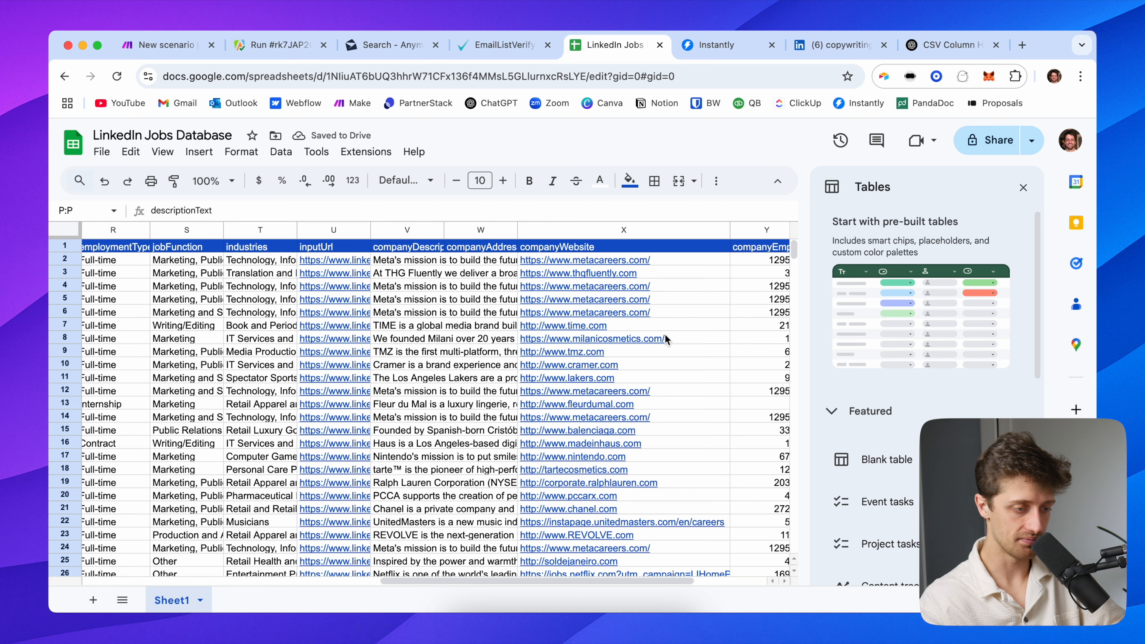
Review the repeated Meta careers links in the companyWebsite column, including X40:X41
scroll(664, 334, "down", 10)
scroll(658, 414, "down", 12)
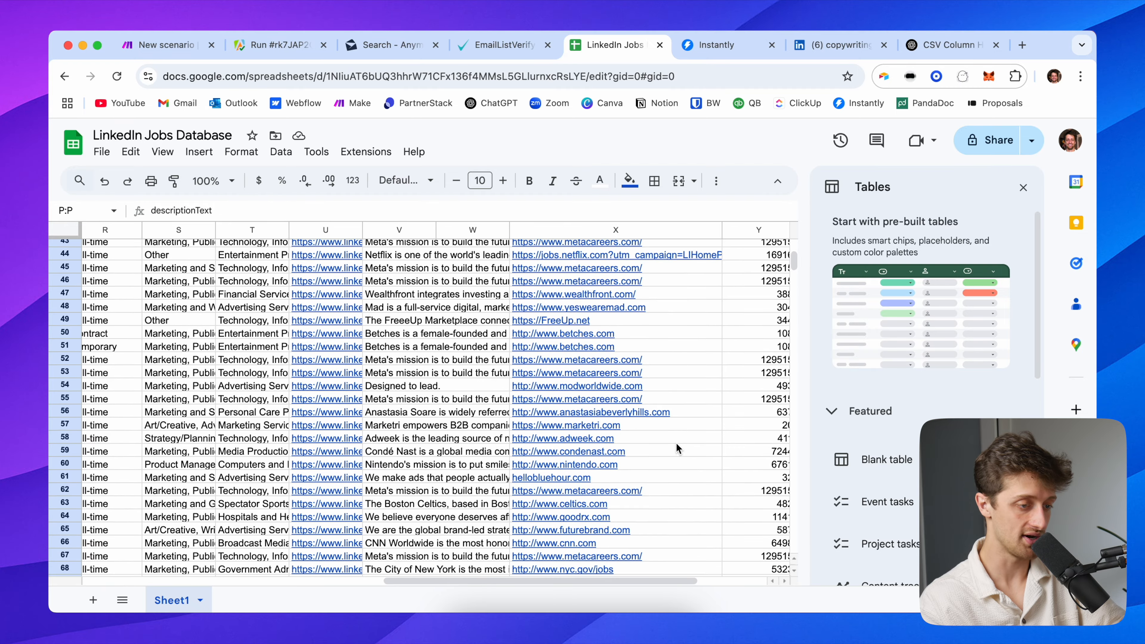
scroll(677, 445, "down", 3)
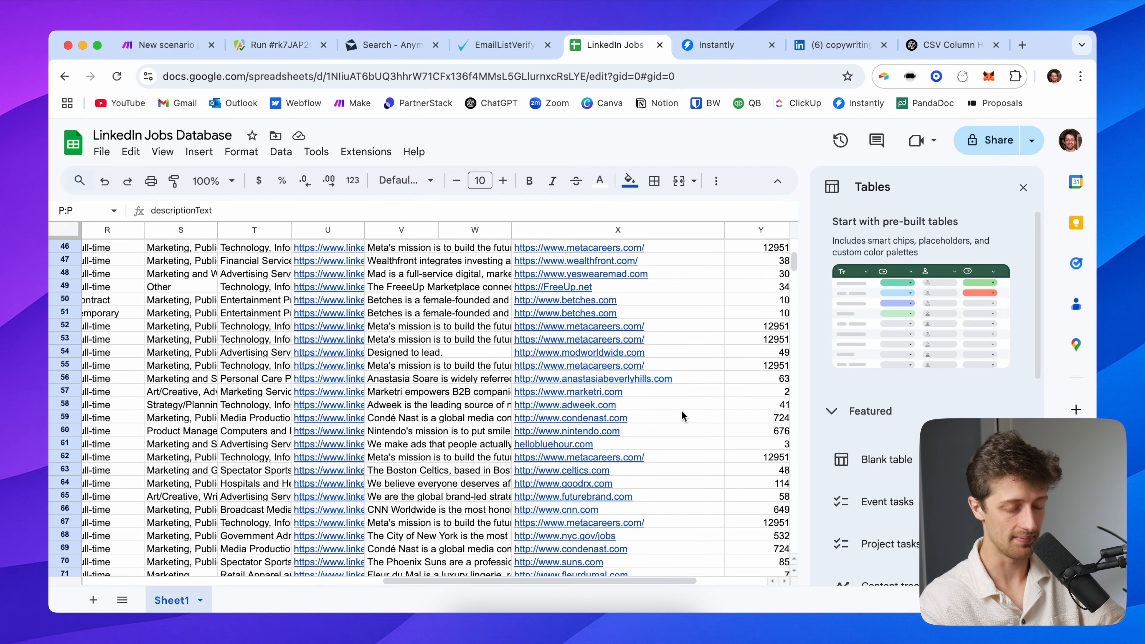
scroll(682, 411, "down", 18)
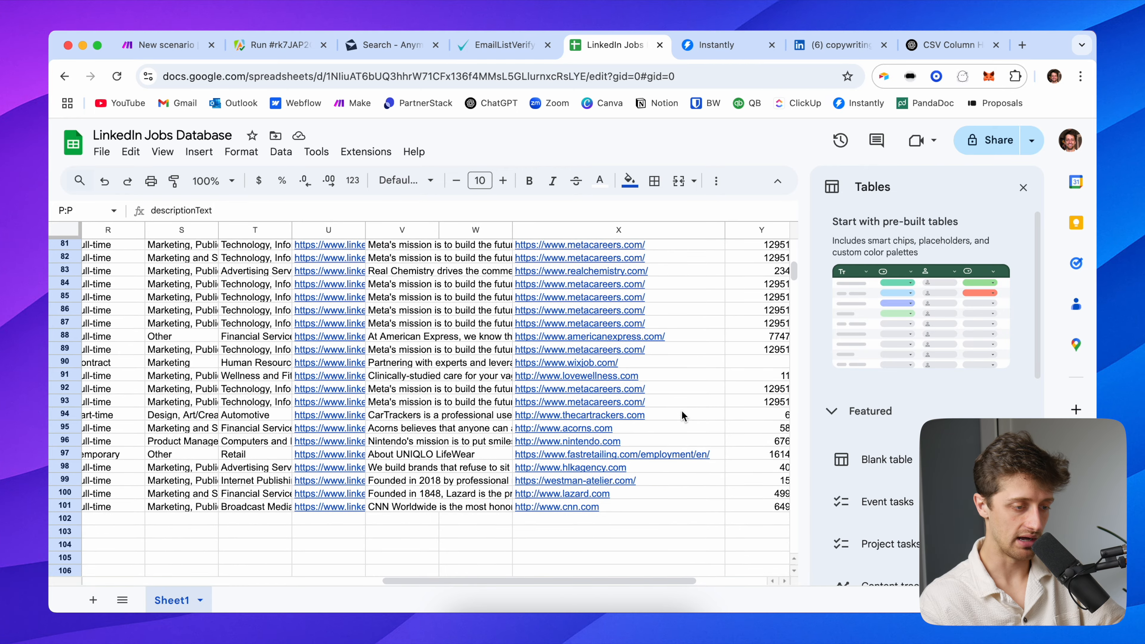
scroll(681, 415, "up", 20)
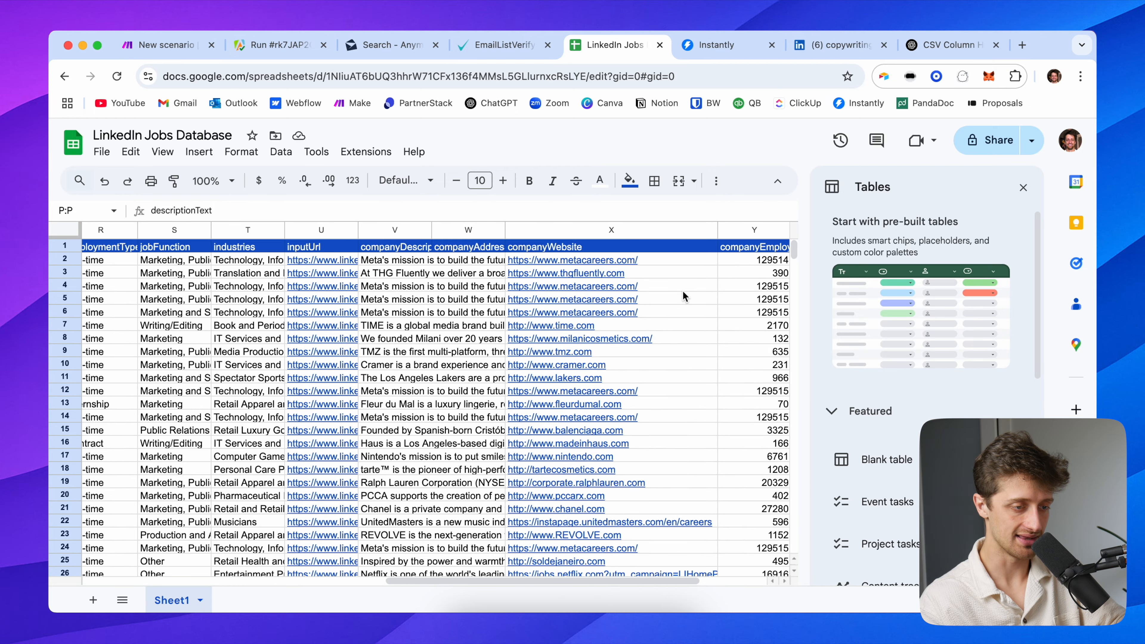
left_click(681, 287)
key("shift+Down")
key("shift+Down")
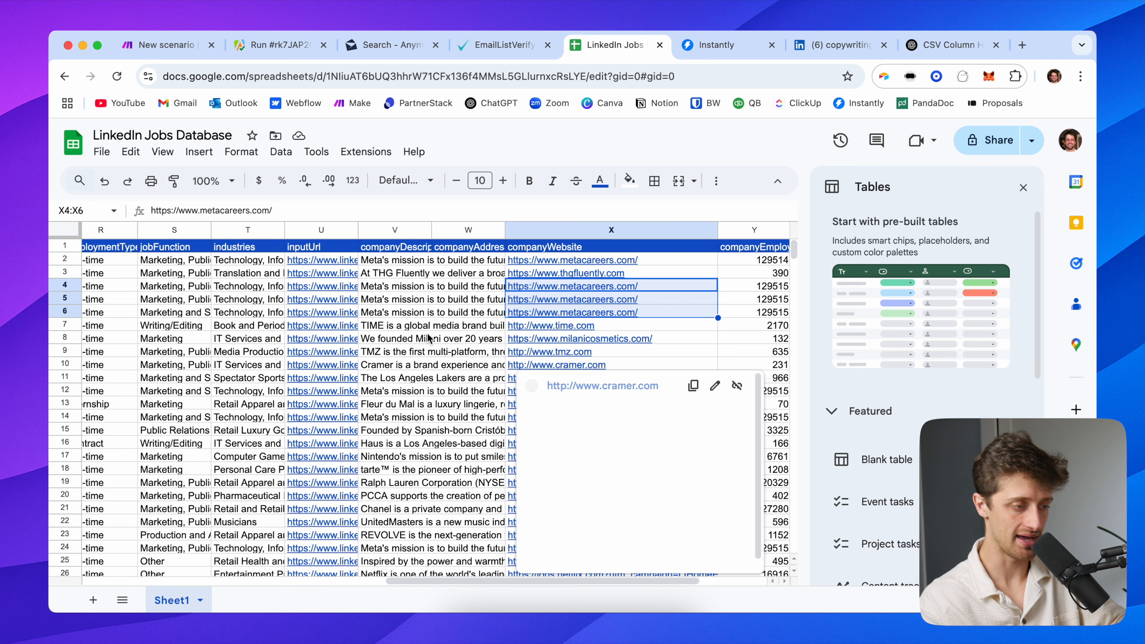
scroll(555, 358, "left", 15)
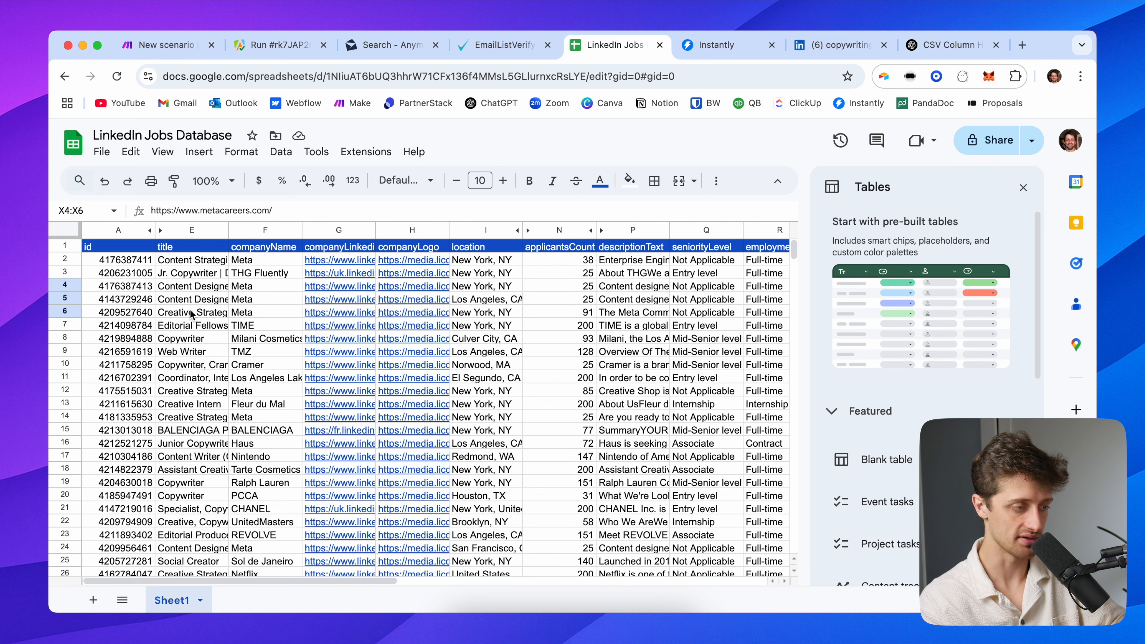
scroll(340, 296, "right", 15)
scroll(502, 341, "down", 4)
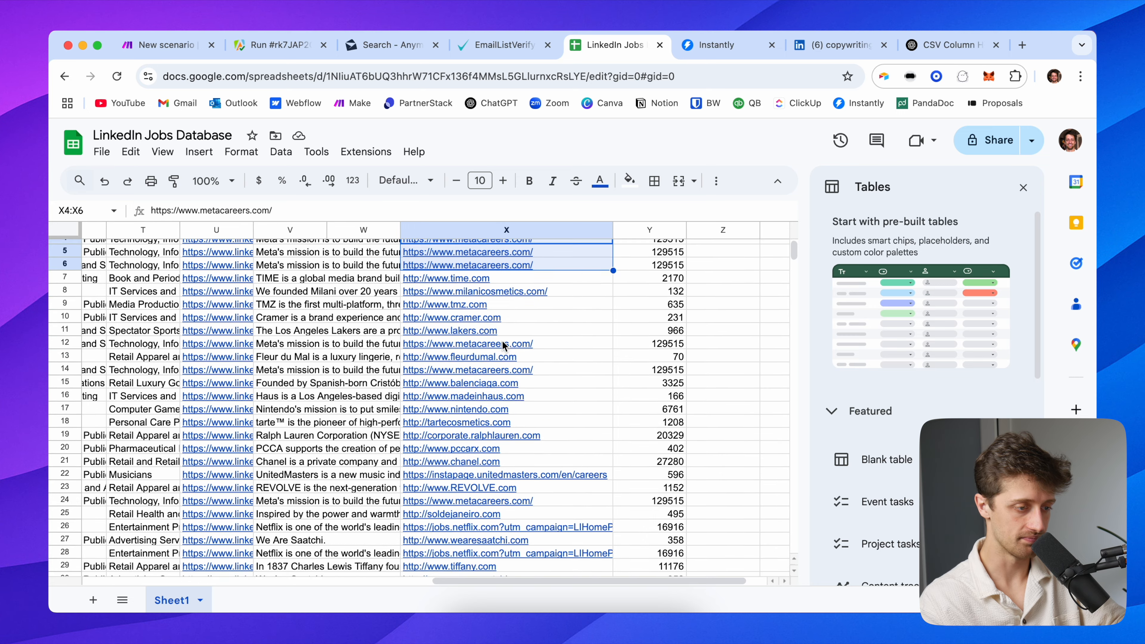
scroll(561, 385, "down", 10)
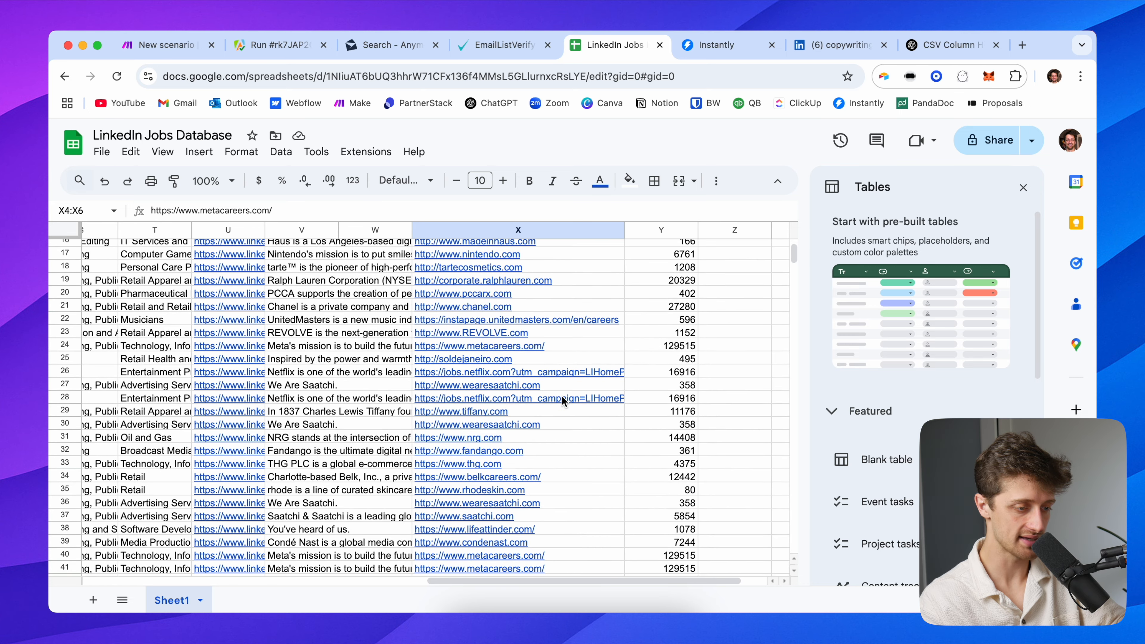
left_click_drag(595, 438, 595, 448)
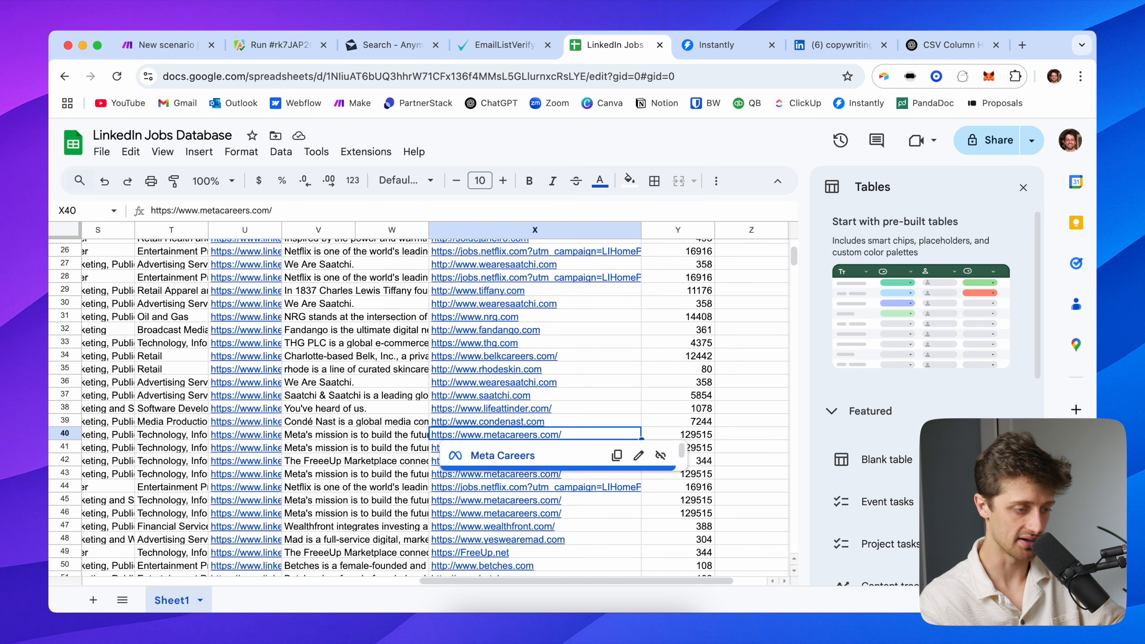
Inspect companyEmployeesCount values such as the repeated 129515 in Y84 and 17 in Y80
scroll(389, 449, "down", 12)
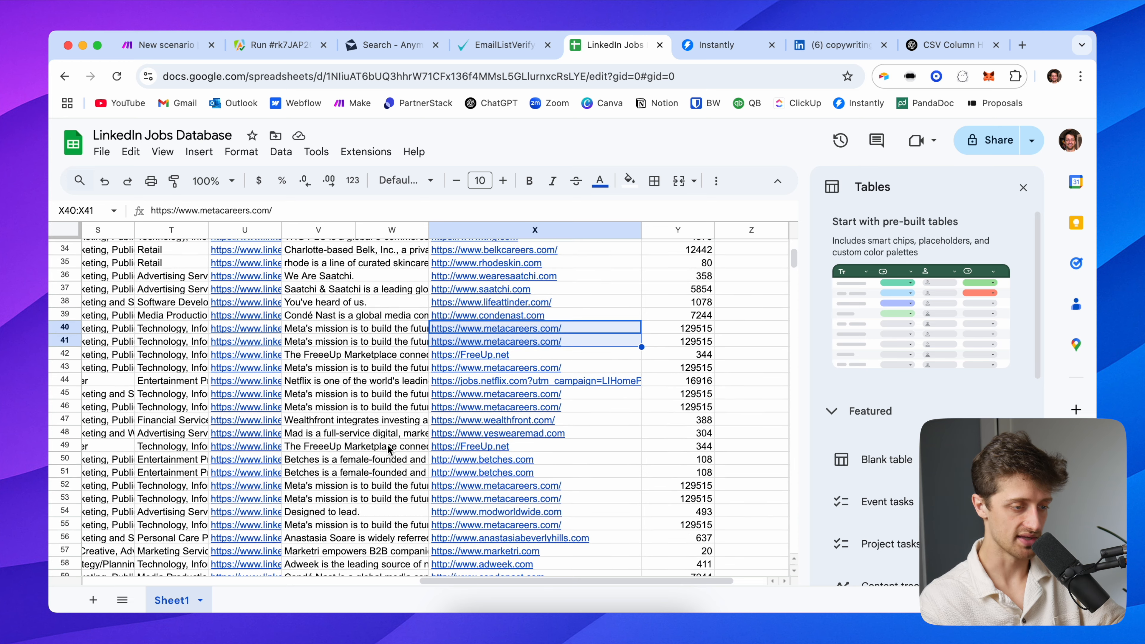
scroll(388, 449, "down", 9)
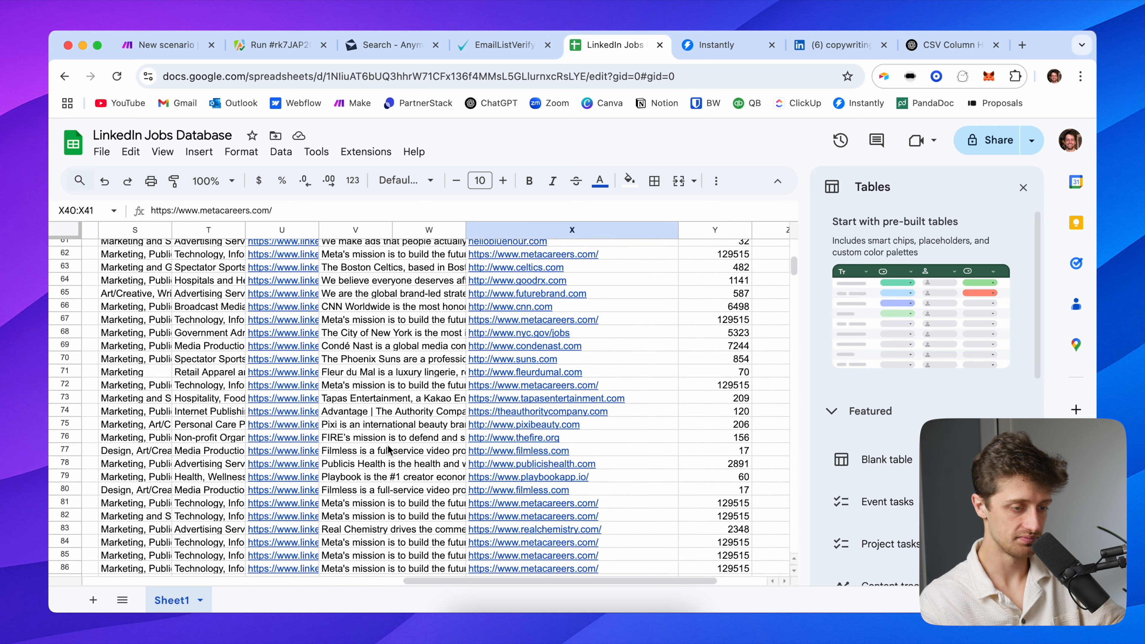
scroll(388, 449, "down", 3)
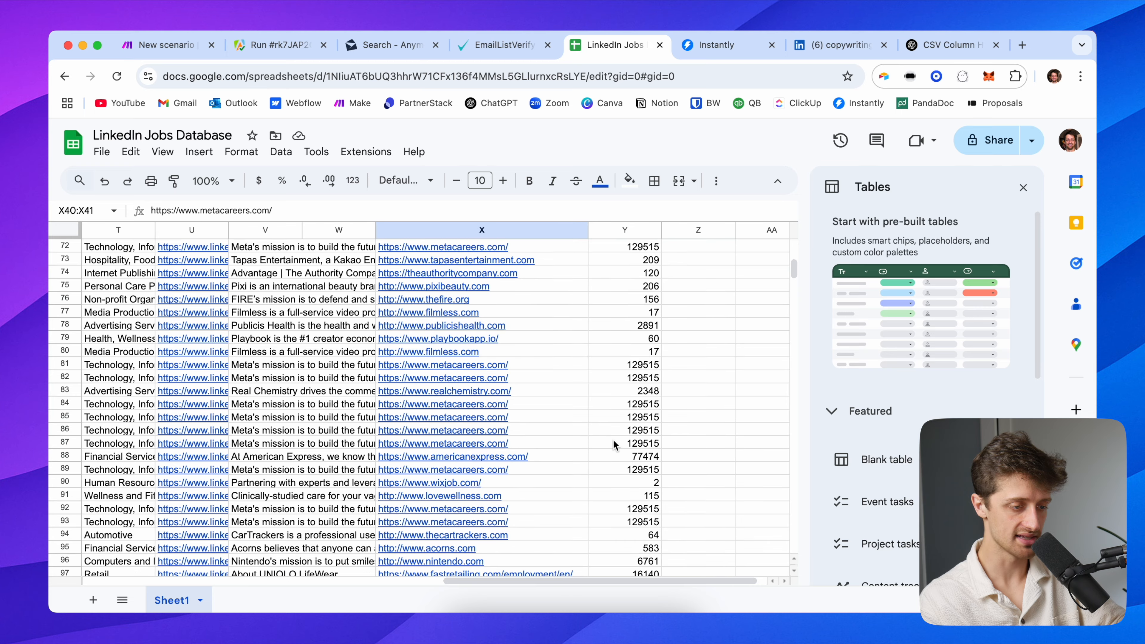
left_click(619, 406)
key("shift+Down")
key("shift+Down")
key("shift+Down")
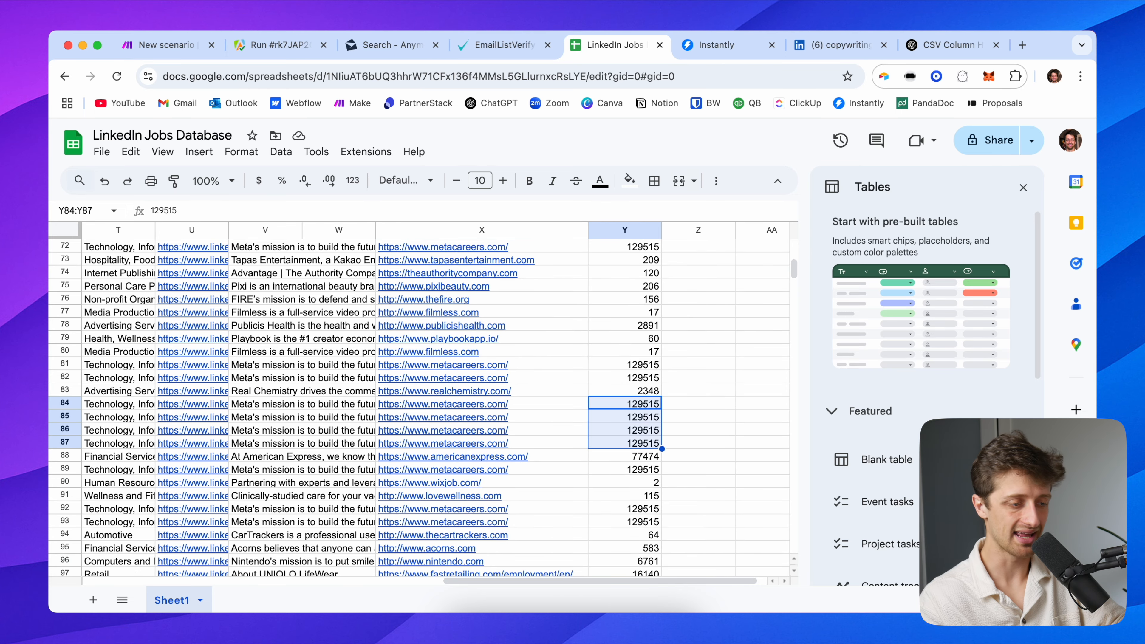
left_click(619, 405)
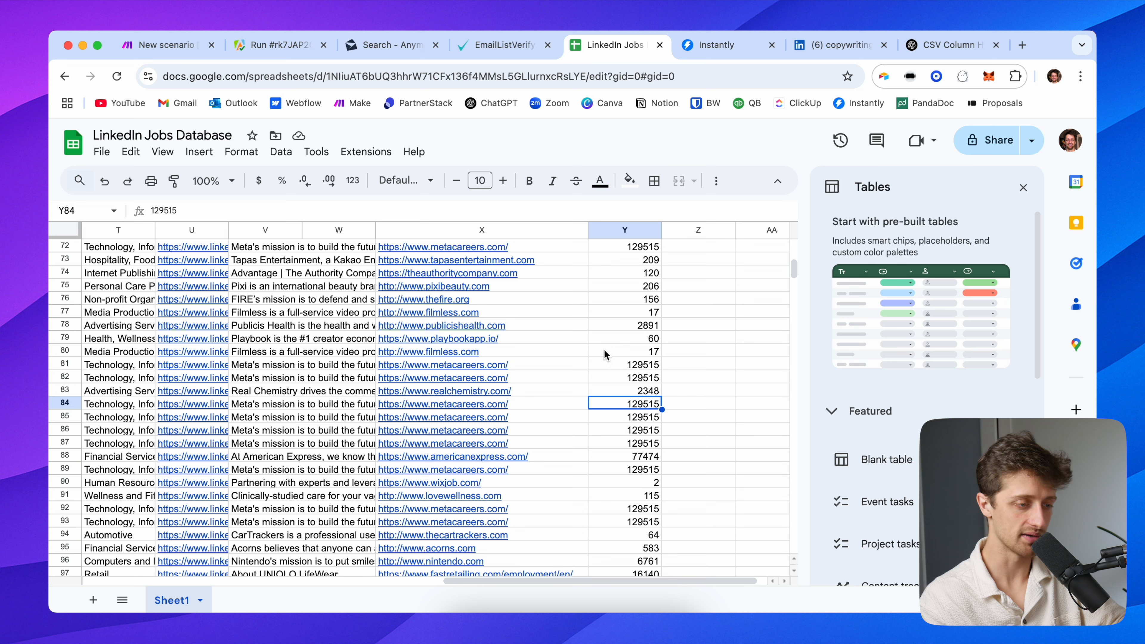
left_click(619, 352)
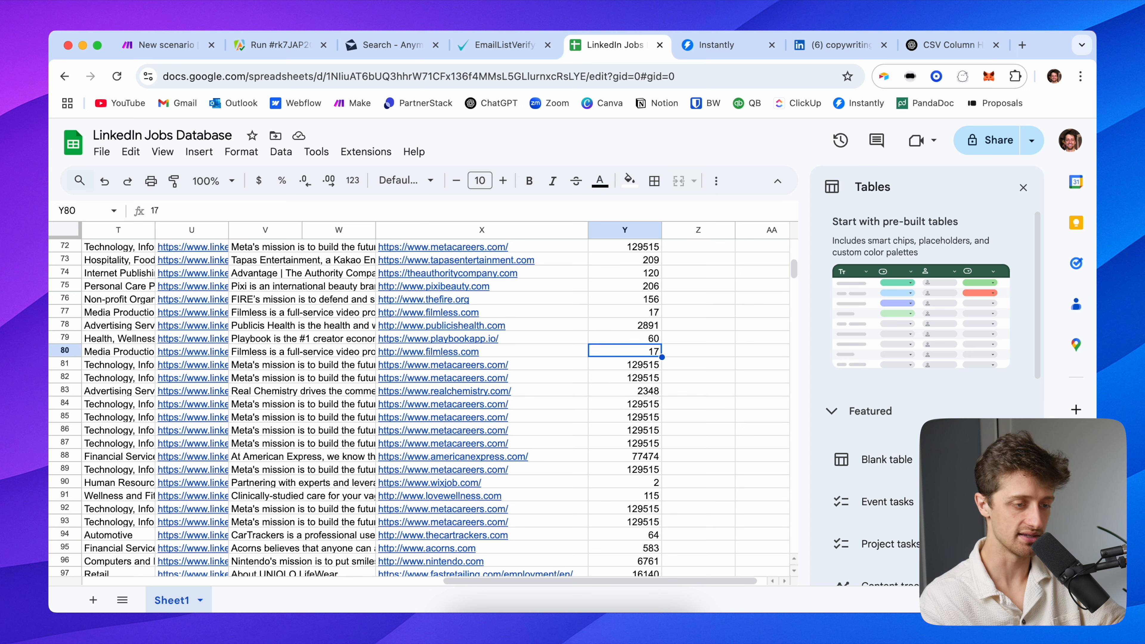
key("Up")
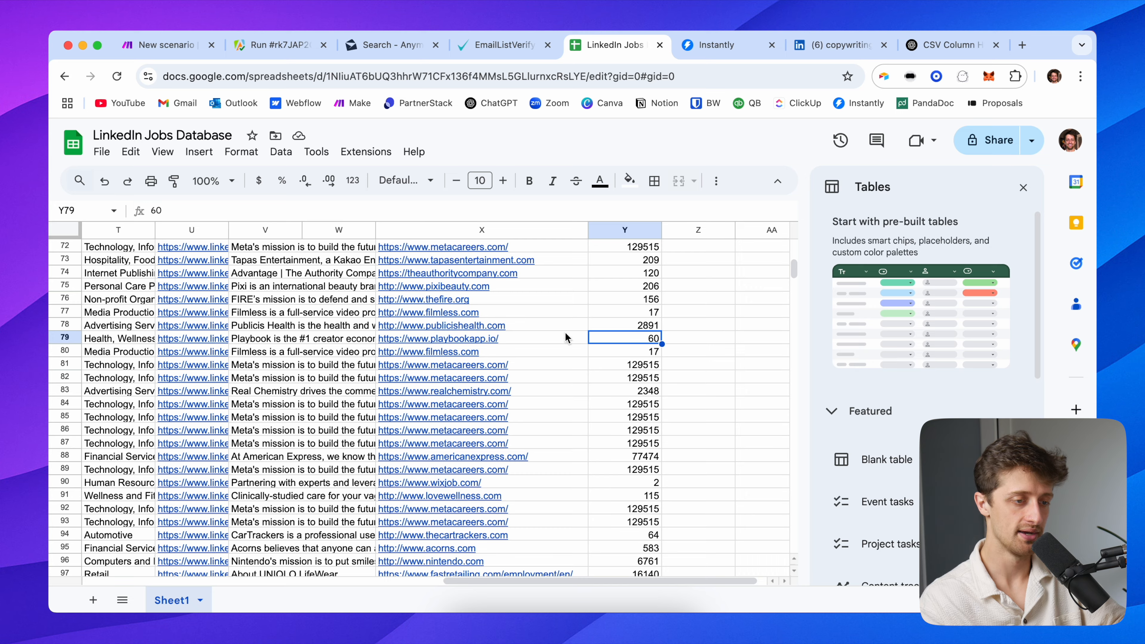
Scan back across the sheet's columns and return to the Make scenario
scroll(565, 331, "up", 15)
scroll(496, 308, "left", 1)
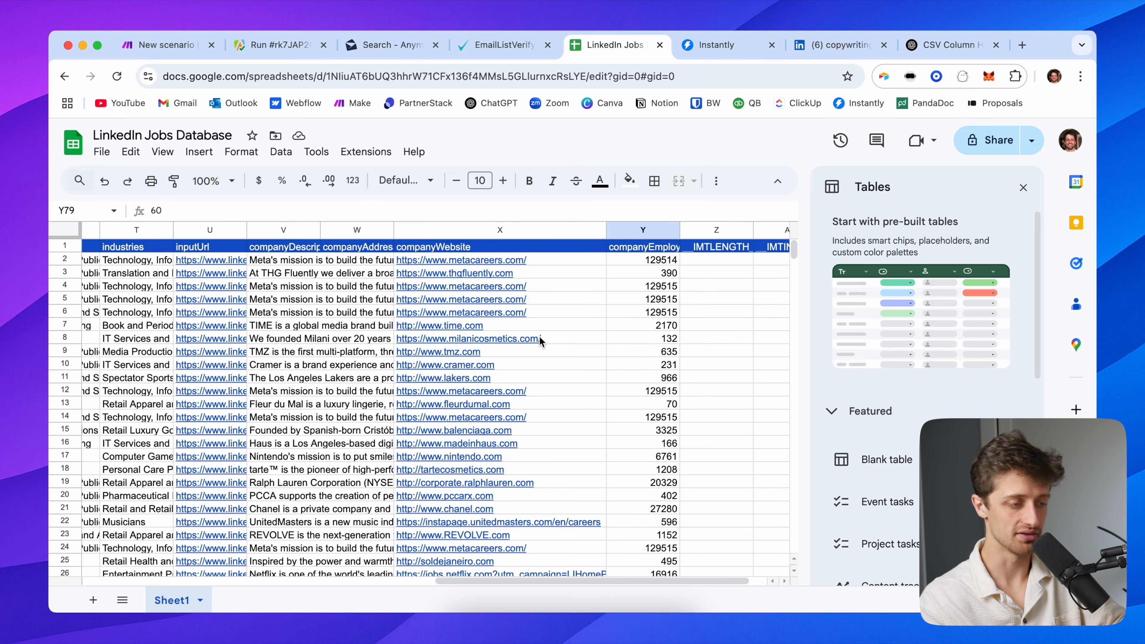
scroll(337, 382, "left", 10)
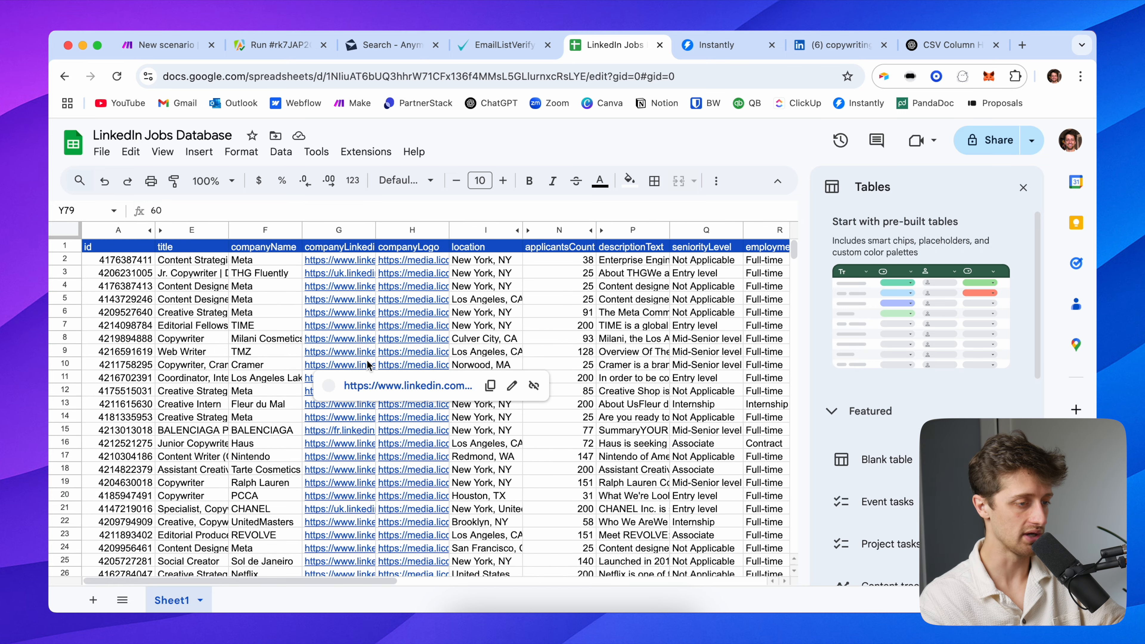
scroll(595, 346, "right", 10)
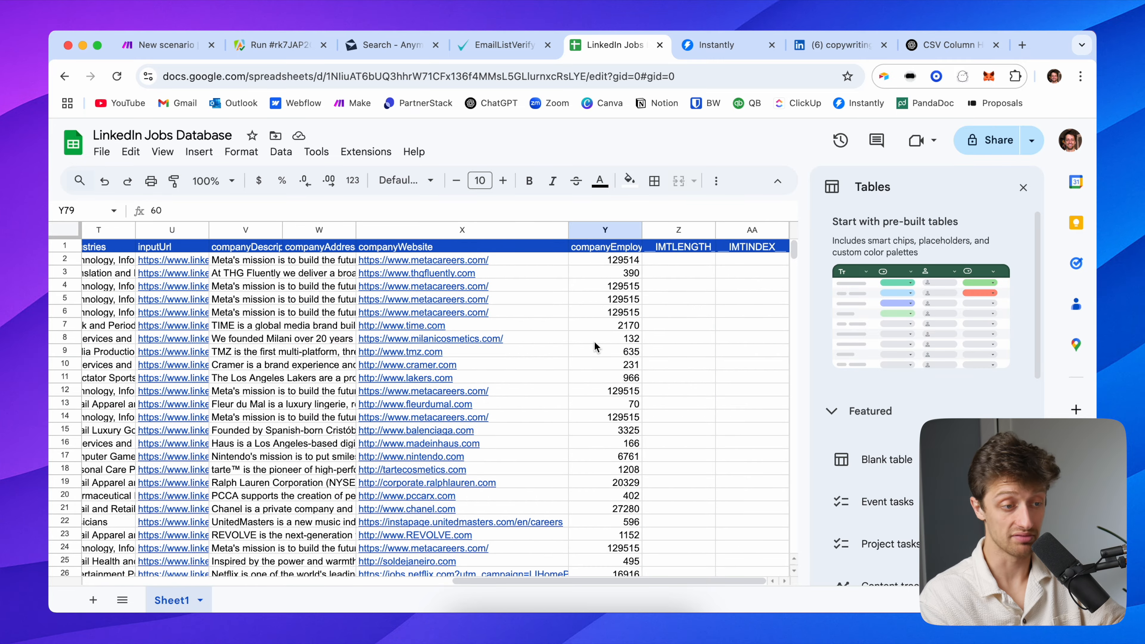
scroll(586, 334, "left", 15)
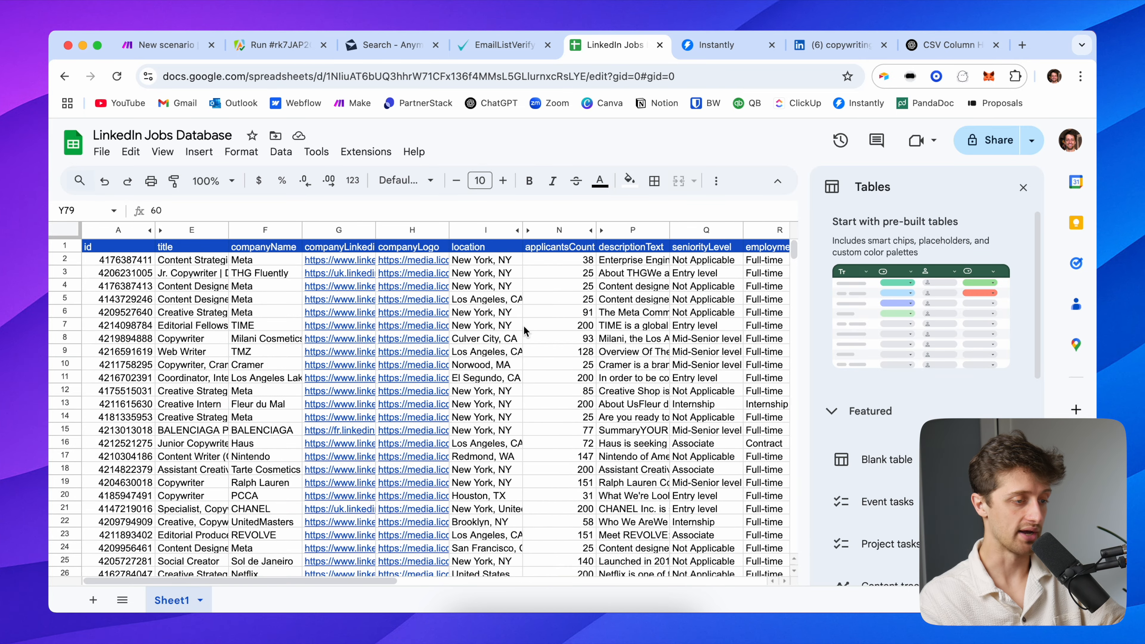
scroll(561, 324, "right", 10)
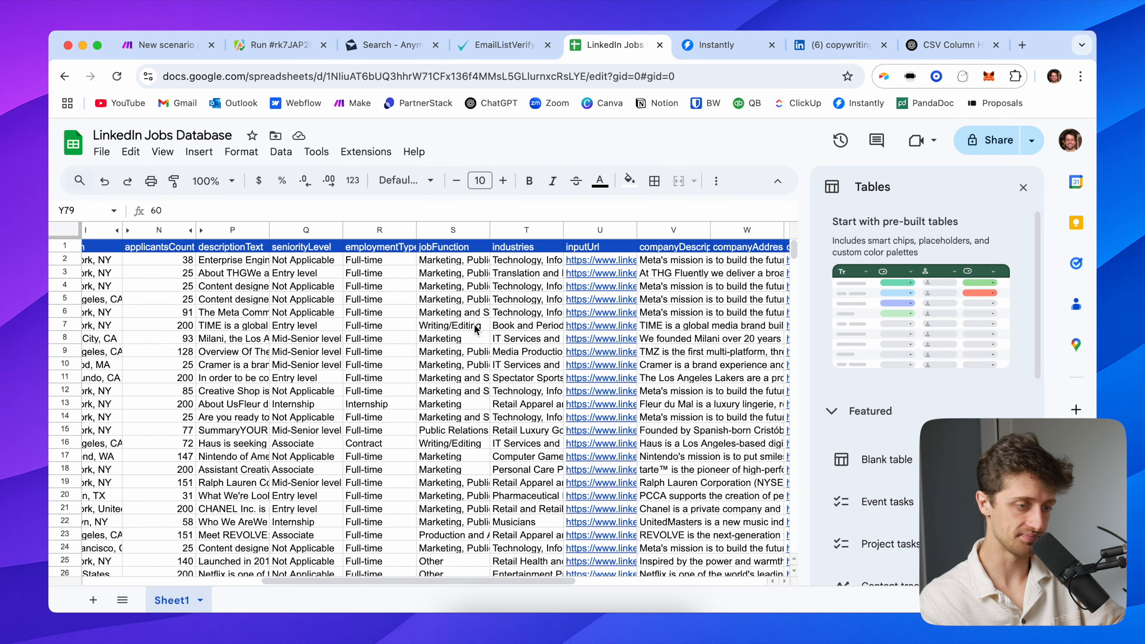
scroll(476, 329, "left", 10)
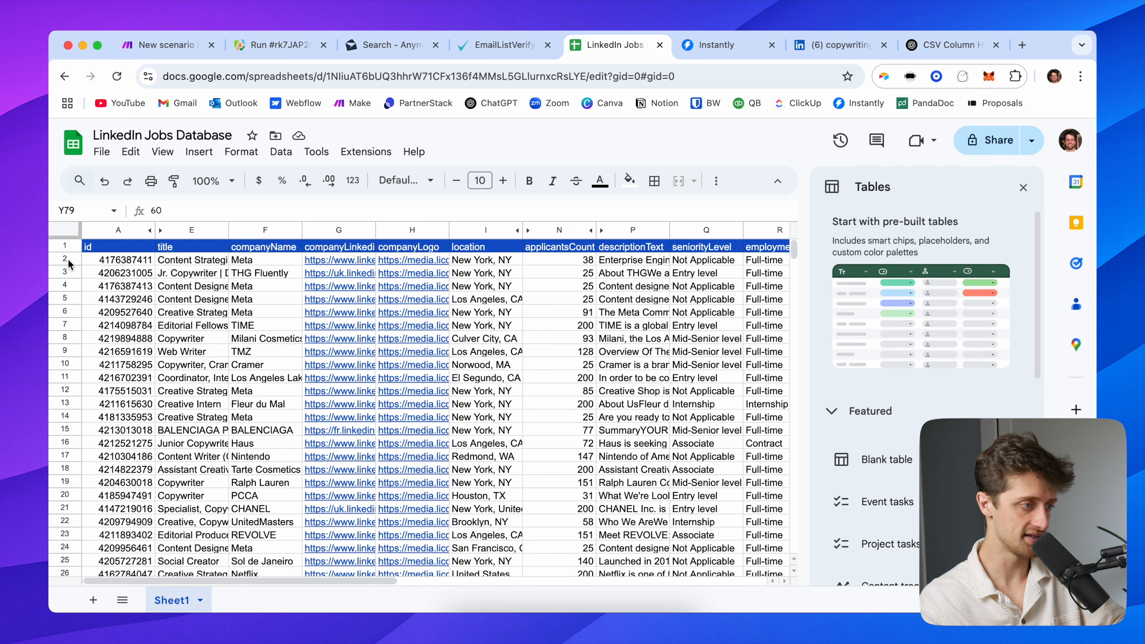
left_click(161, 41)
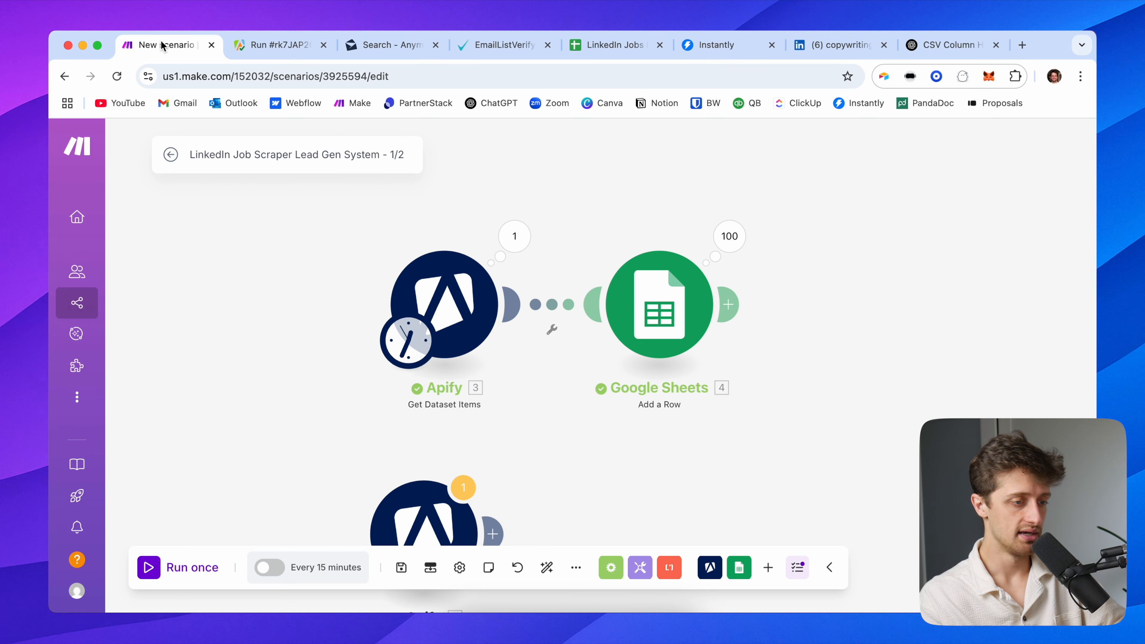
Insert a Google Sheets Search Rows module on the link between Apify and Add a Row
right_click(556, 311)
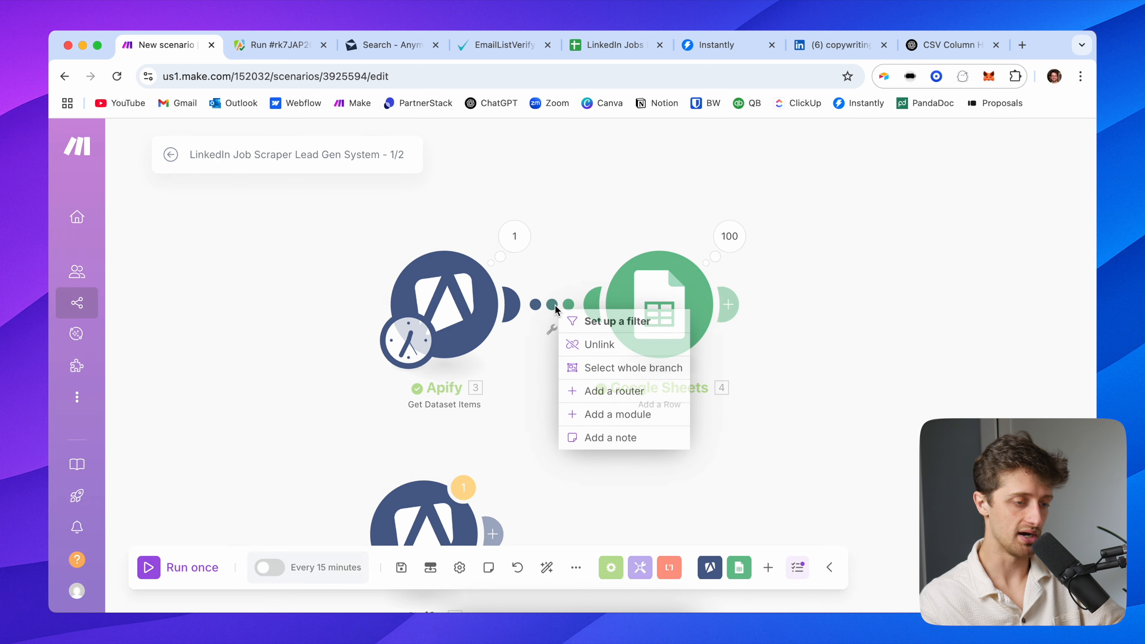
left_click(618, 412)
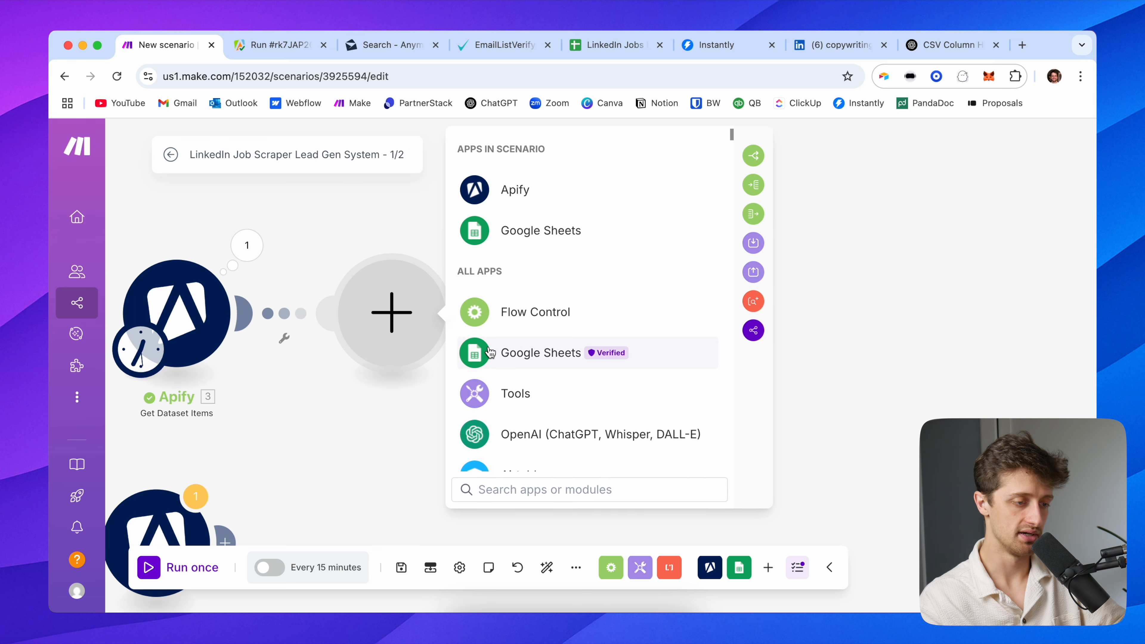
left_click(543, 354)
scroll(554, 368, "down", 3)
left_click(565, 378)
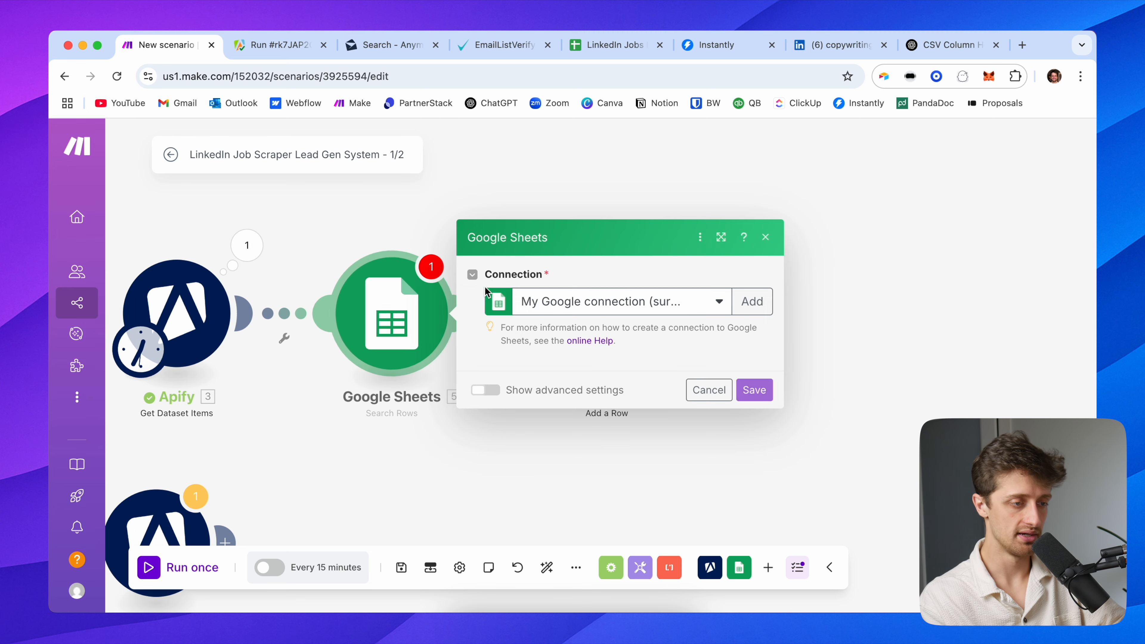
Check the companyName column (e.g. Meta in row 4) in LinkedIn Jobs Database, then return to Make
left_click(591, 49)
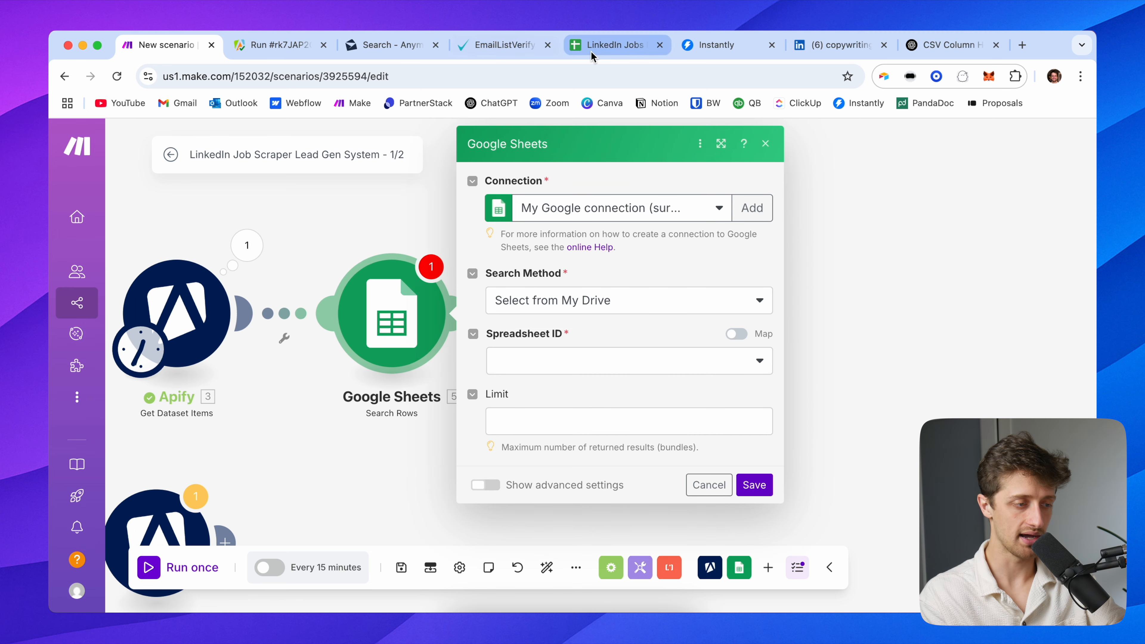
scroll(694, 315, "right", 10)
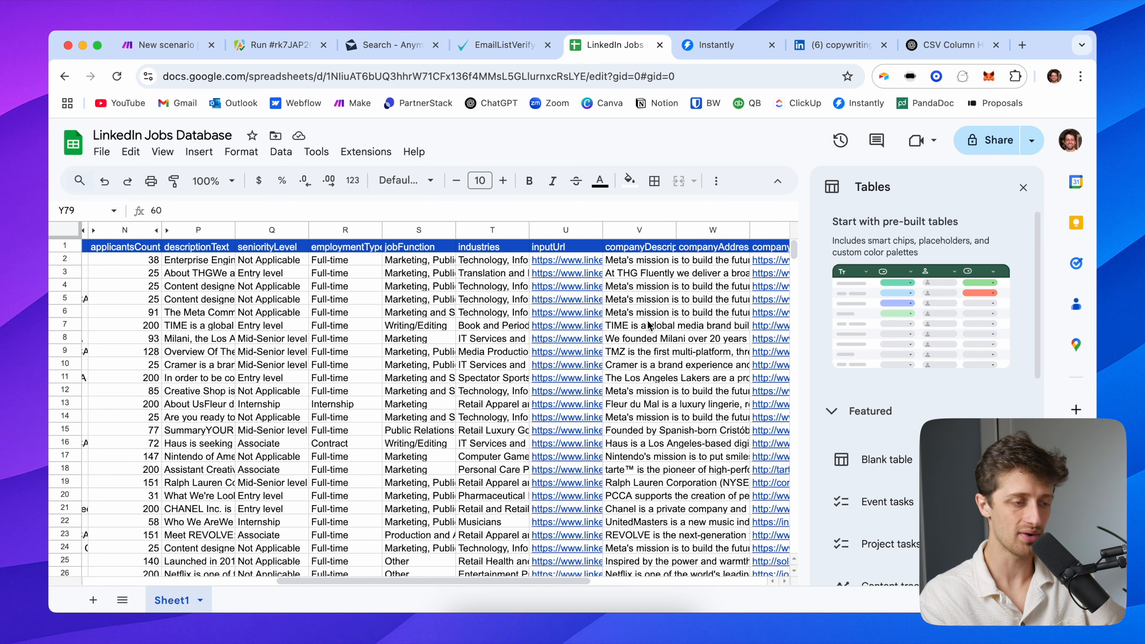
scroll(649, 325, "right", 8)
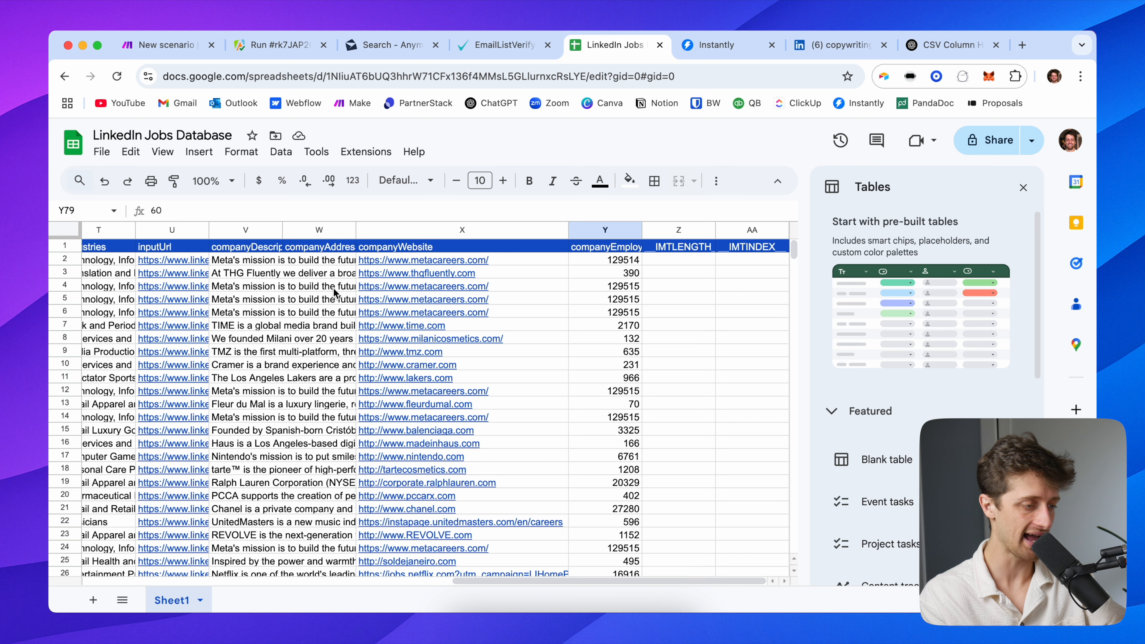
left_click(289, 291)
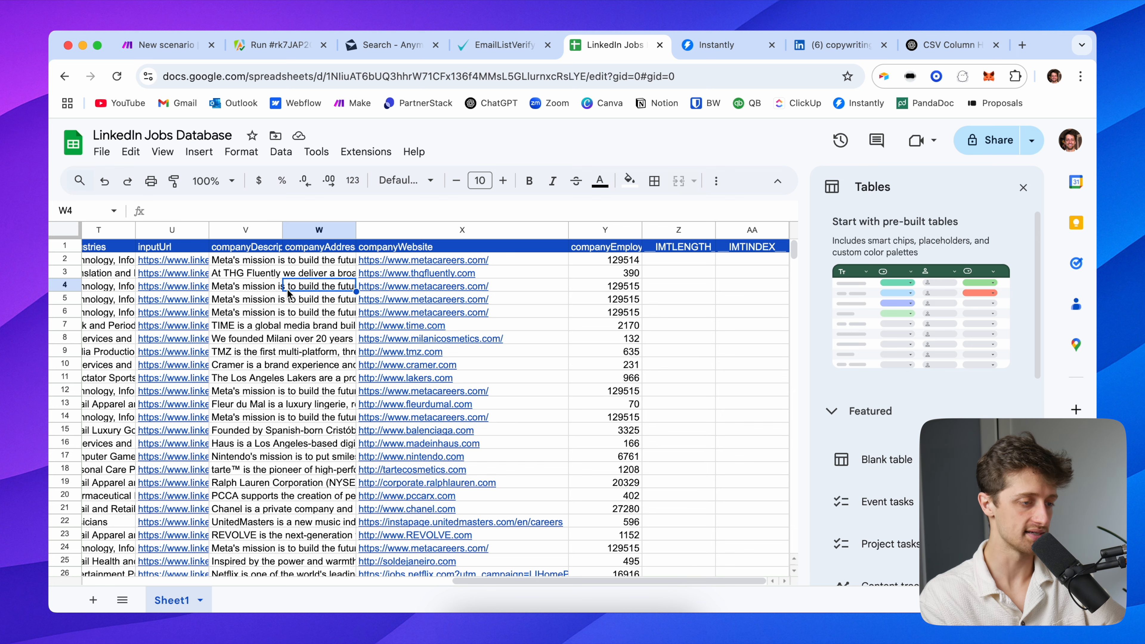
left_click(262, 291)
scroll(250, 307, "left", 15)
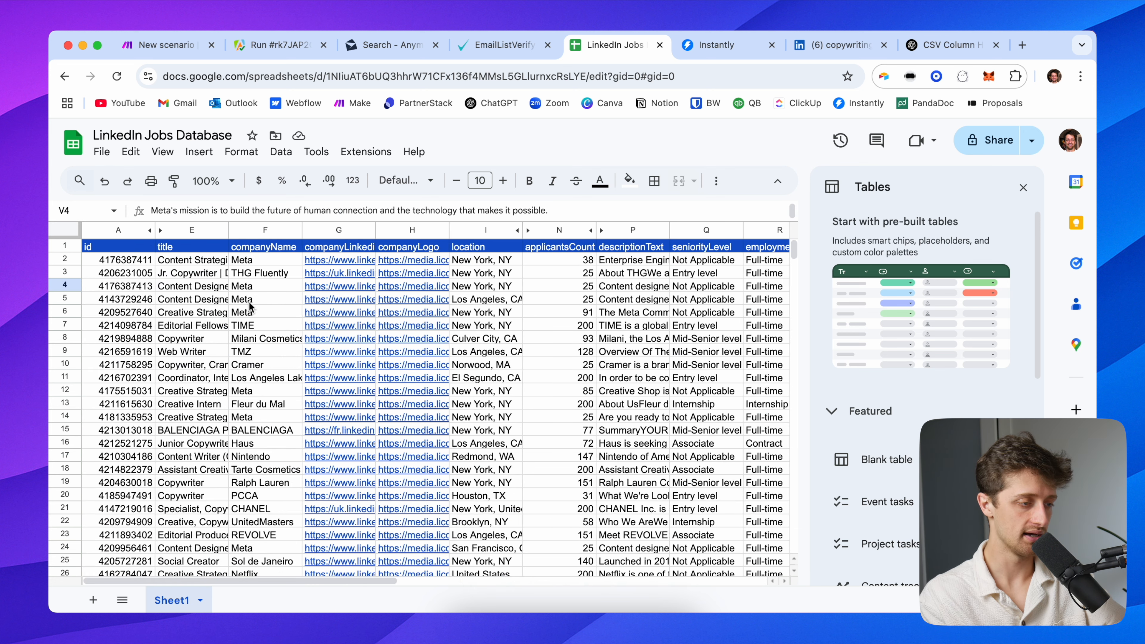
left_click(260, 289)
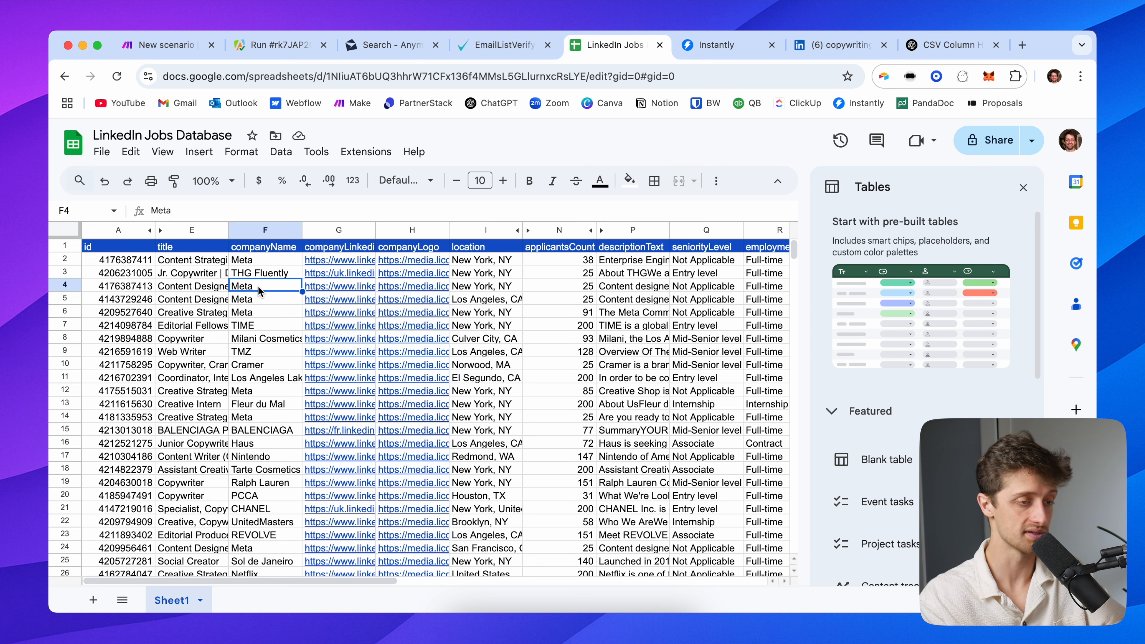
left_click(196, 51)
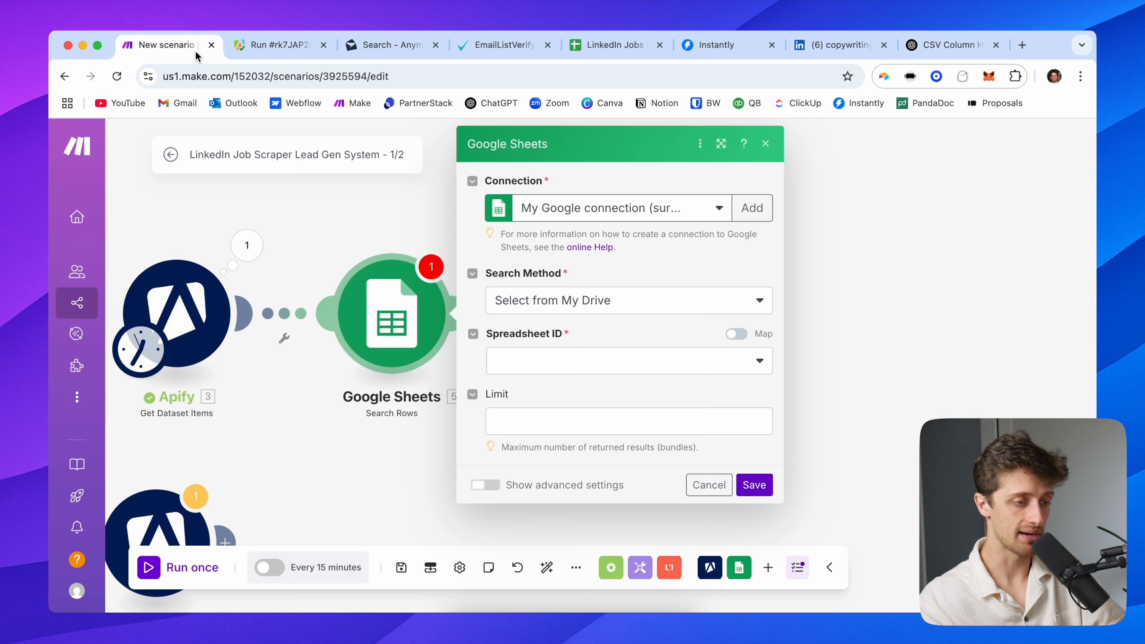
Point the search at the LinkedIn Jobs Database spreadsheet, Sheet1
left_click(541, 360)
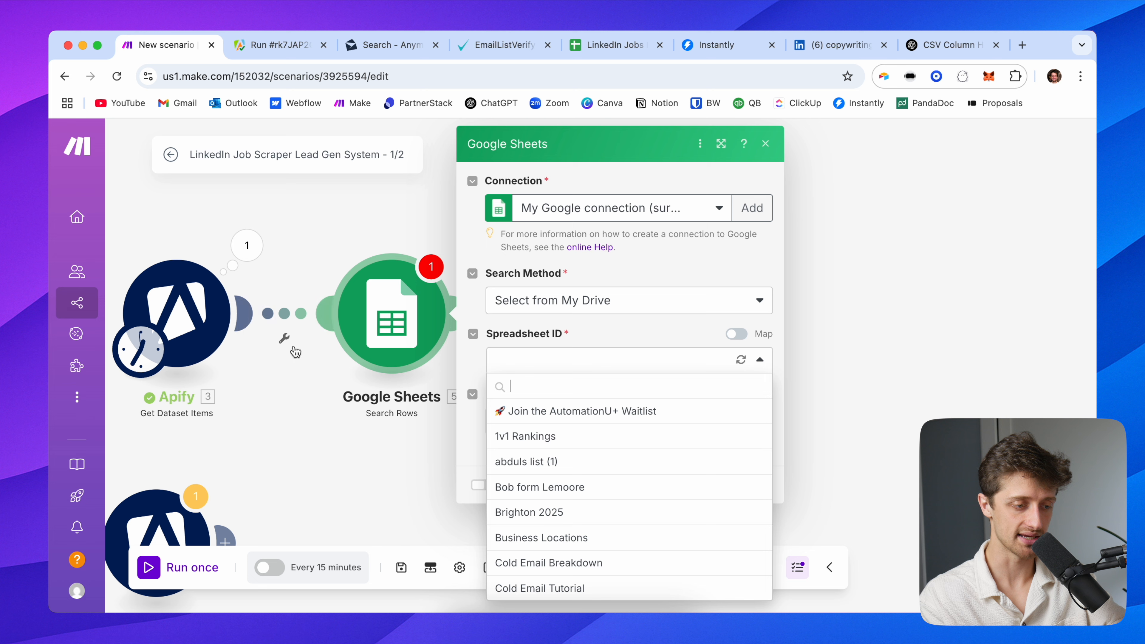
scroll(597, 460, "down", 2)
scroll(593, 509, "down", 7)
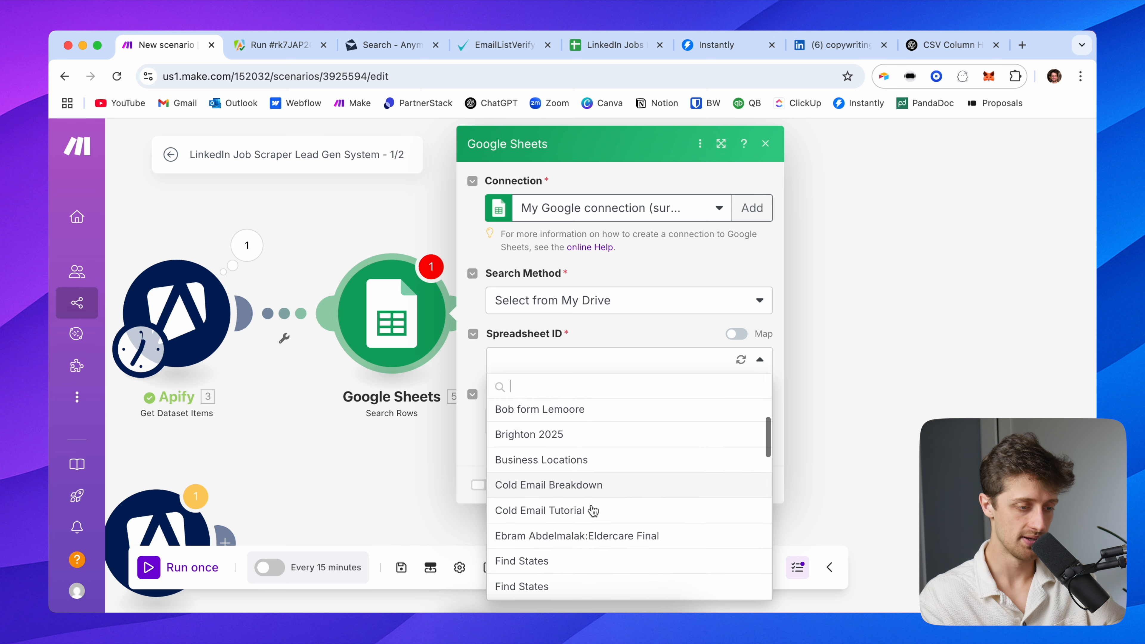
scroll(600, 514, "down", 1)
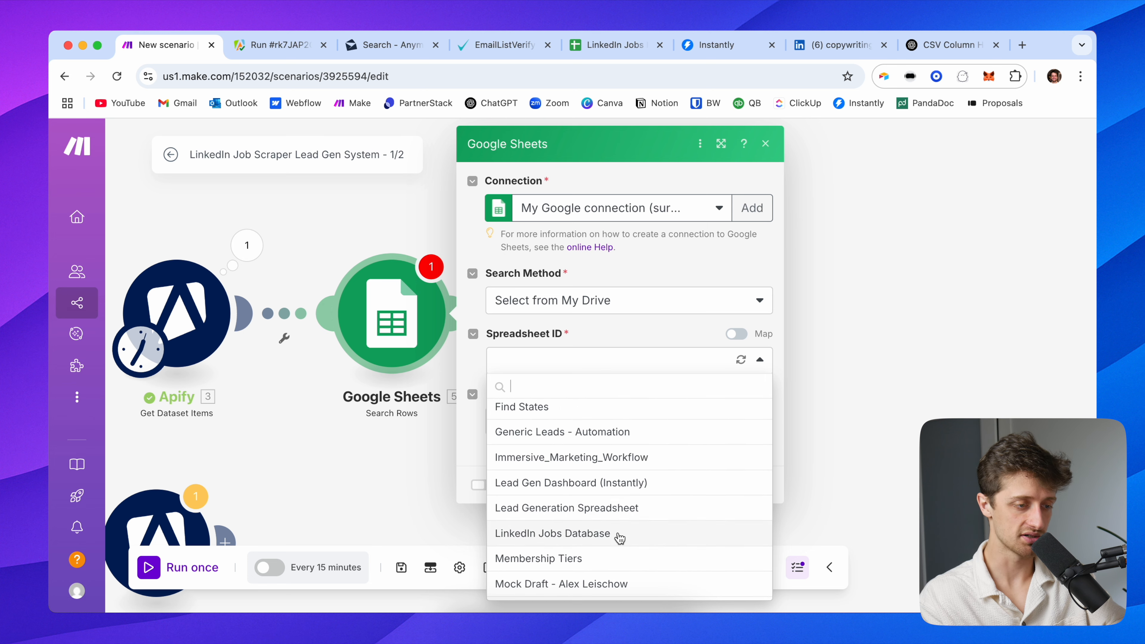
left_click(616, 536)
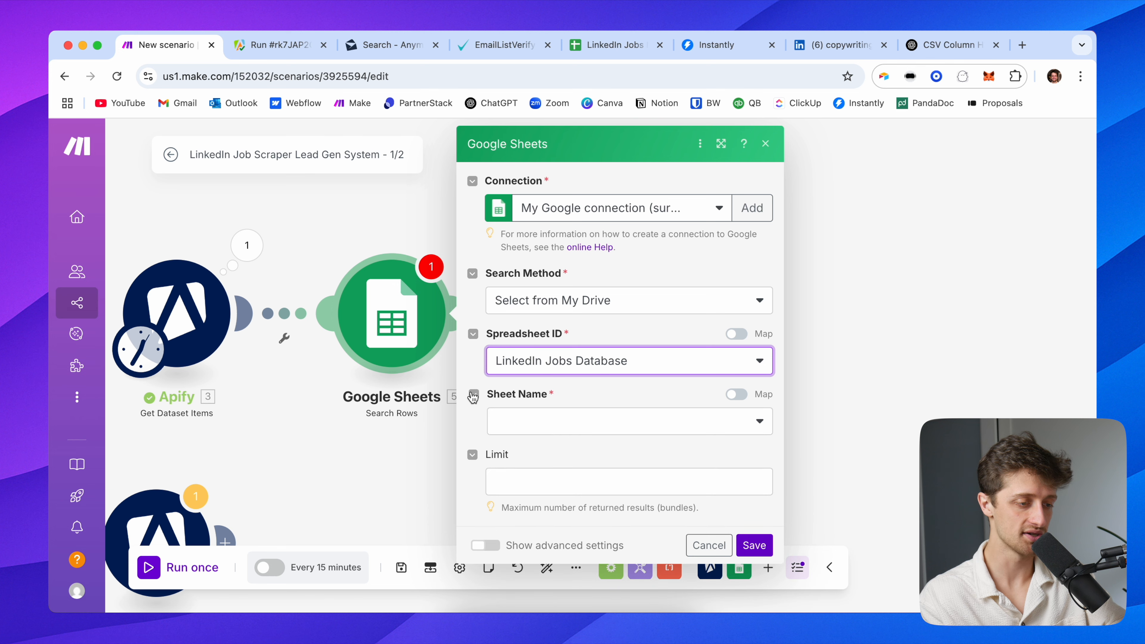
left_click(532, 418)
left_click(532, 419)
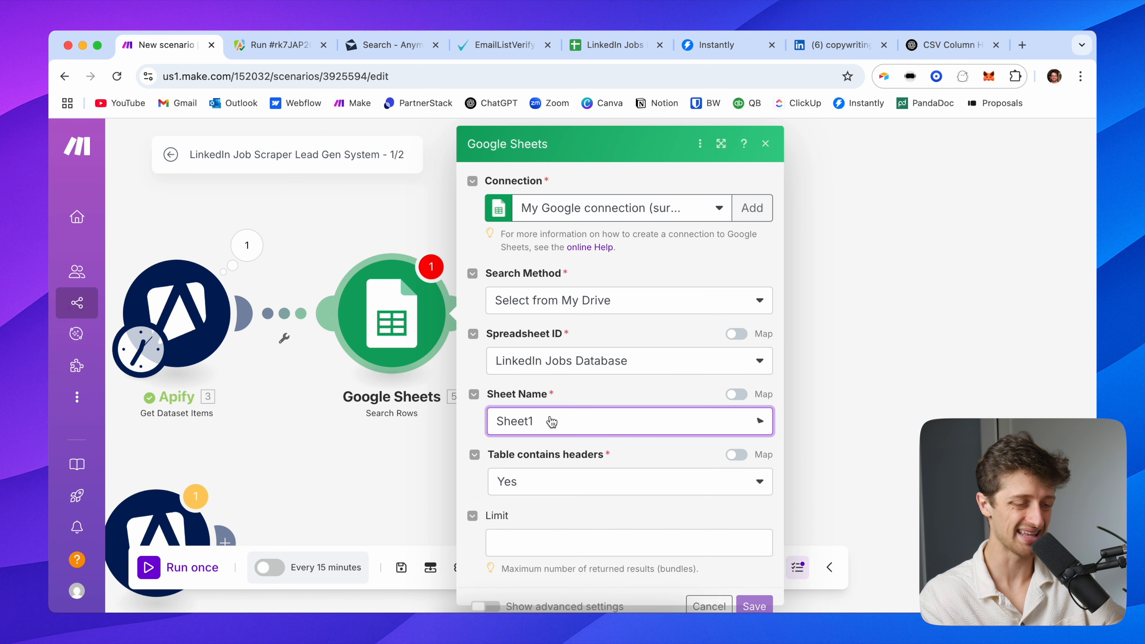
scroll(484, 443, "down", 2)
scroll(482, 397, "down", 2)
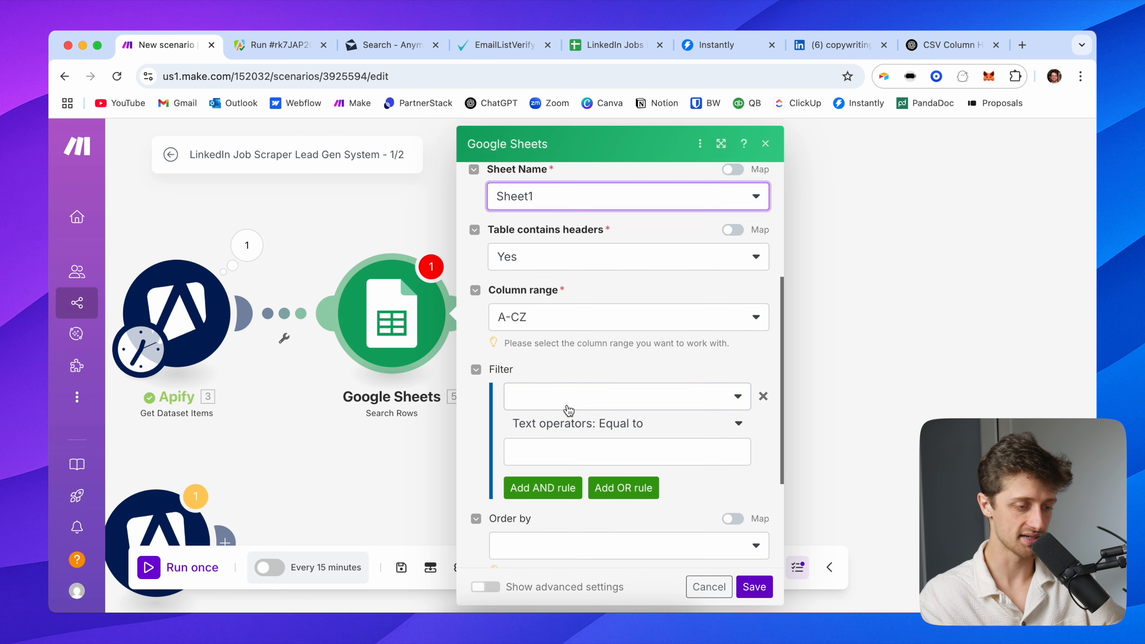
Filter rows where the companyName (F) column matches Apify's incoming companyName
left_click(567, 404)
scroll(599, 486, "down", 2)
left_click(601, 487)
scroll(612, 480, "down", 3)
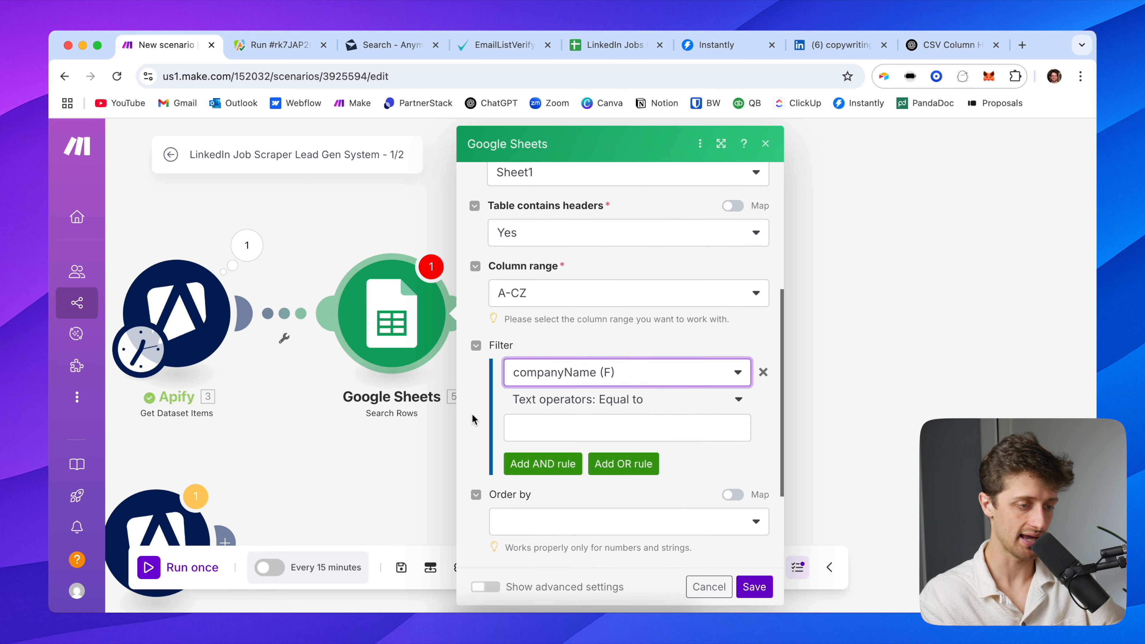
left_click(577, 336)
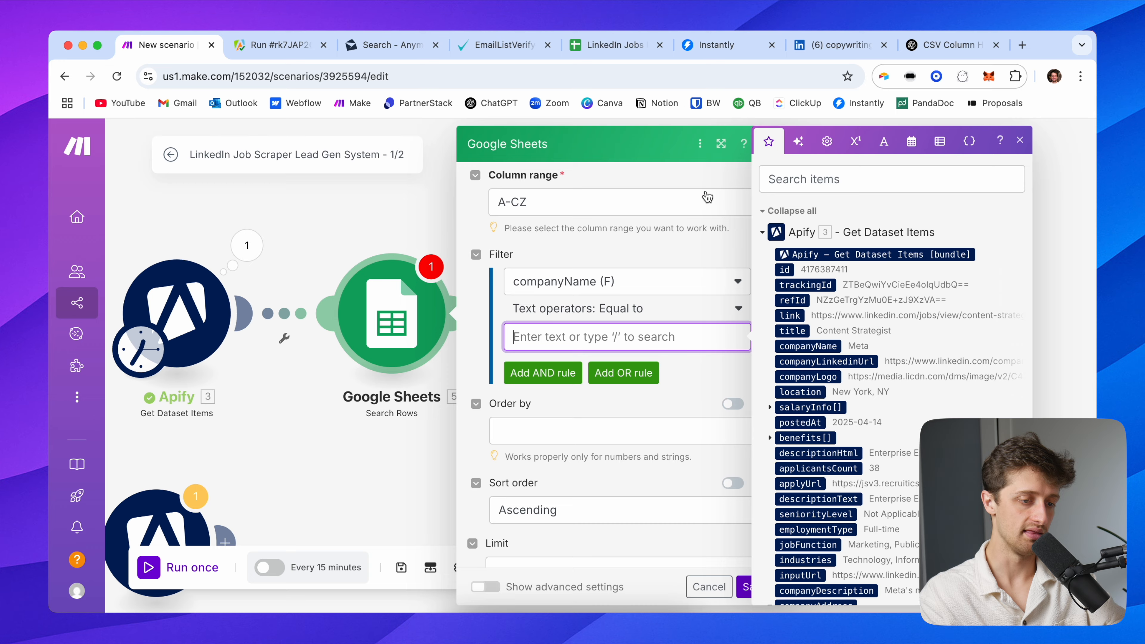
left_click_drag(429, 195, 169, 201)
scroll(540, 433, "down", 5)
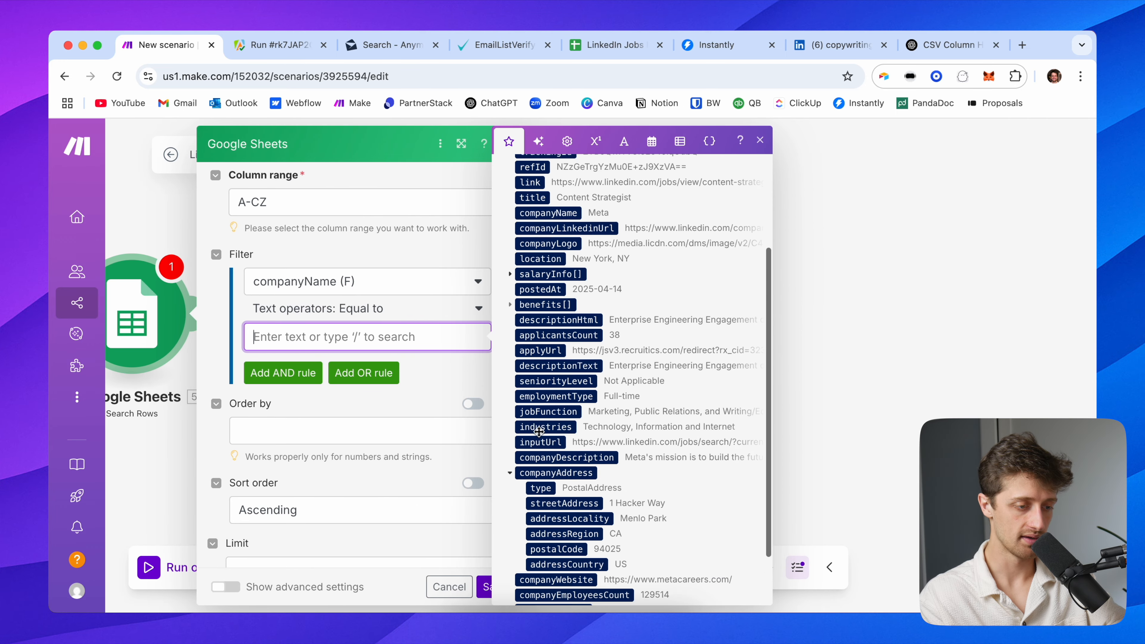
scroll(573, 477, "up", 5)
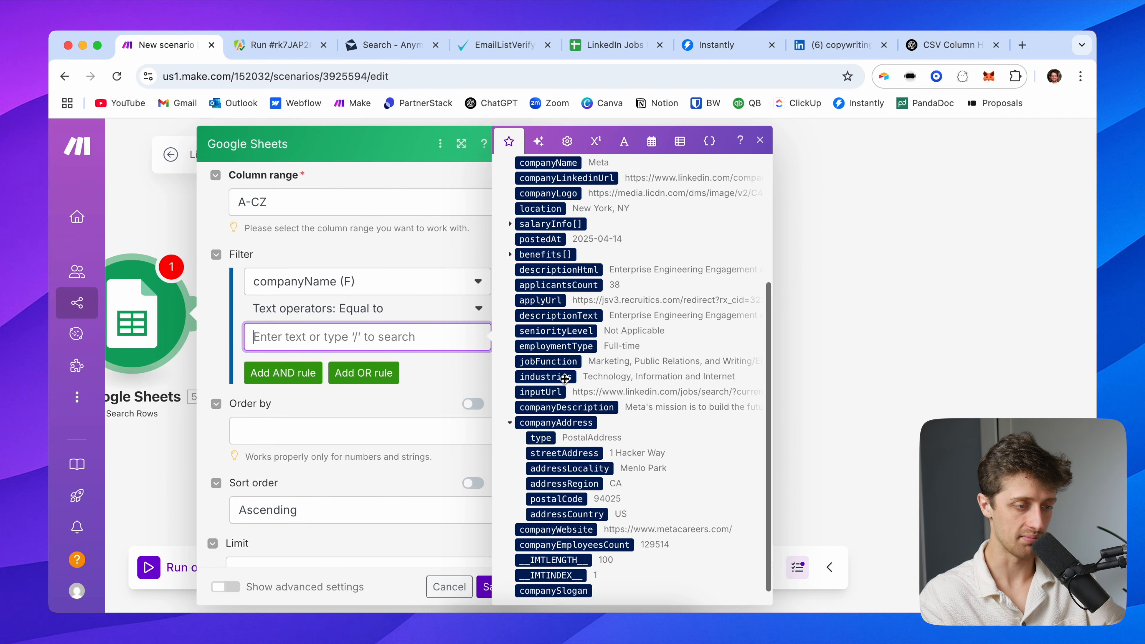
left_click_drag(569, 325, 315, 337)
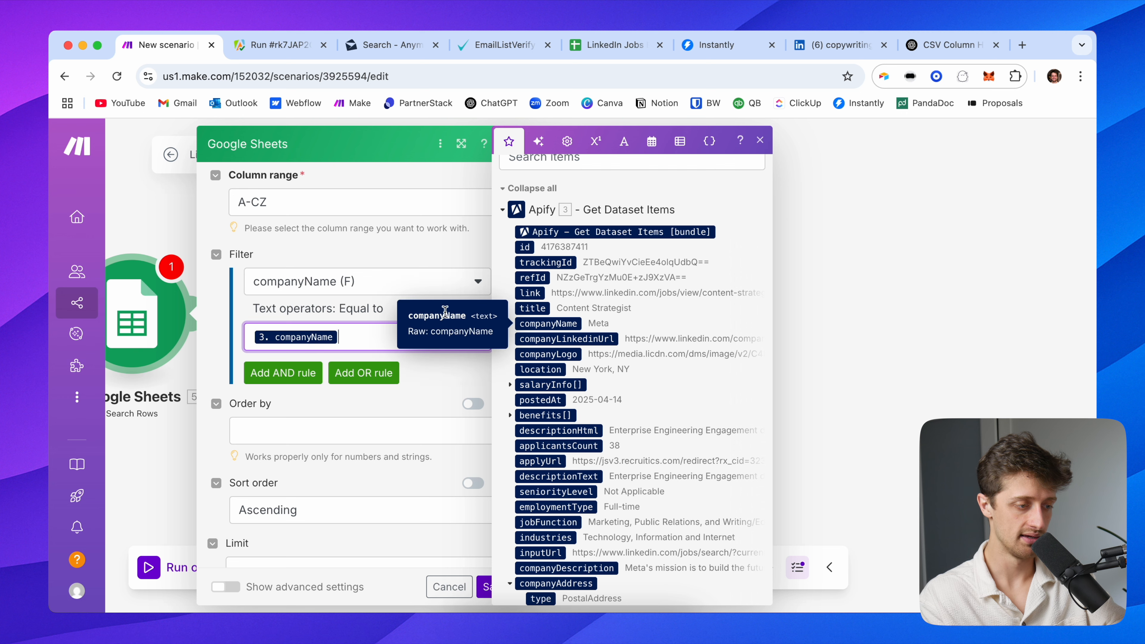
left_click(415, 382)
Set the search Limit to 1 and save the Search Rows step
triple_click(415, 396)
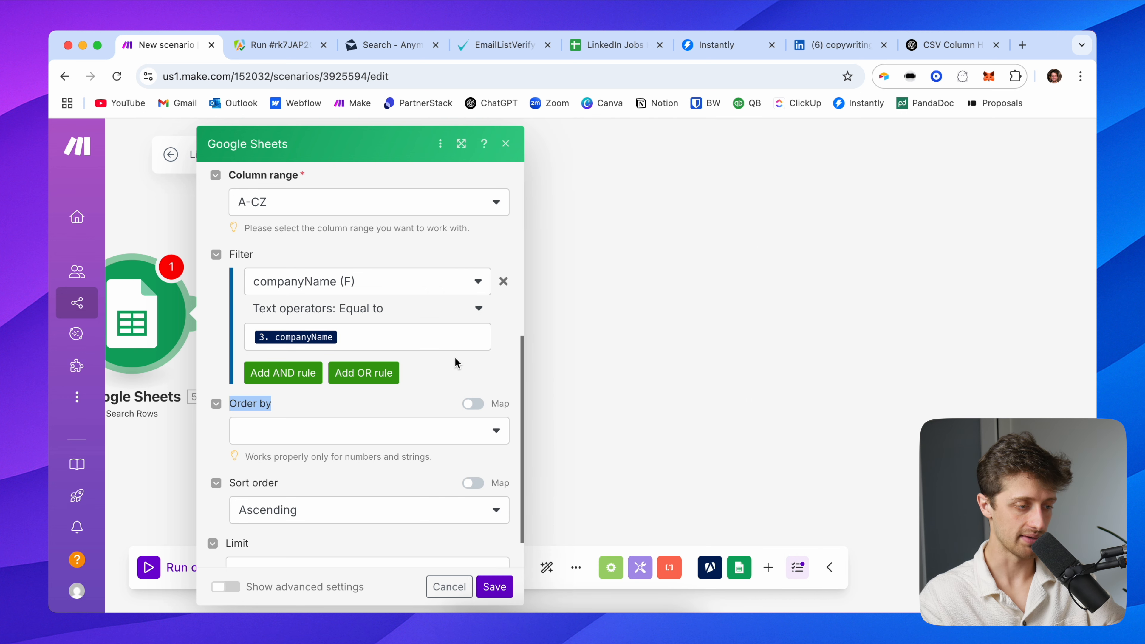
scroll(429, 385, "down", 1)
scroll(429, 384, "up", 6)
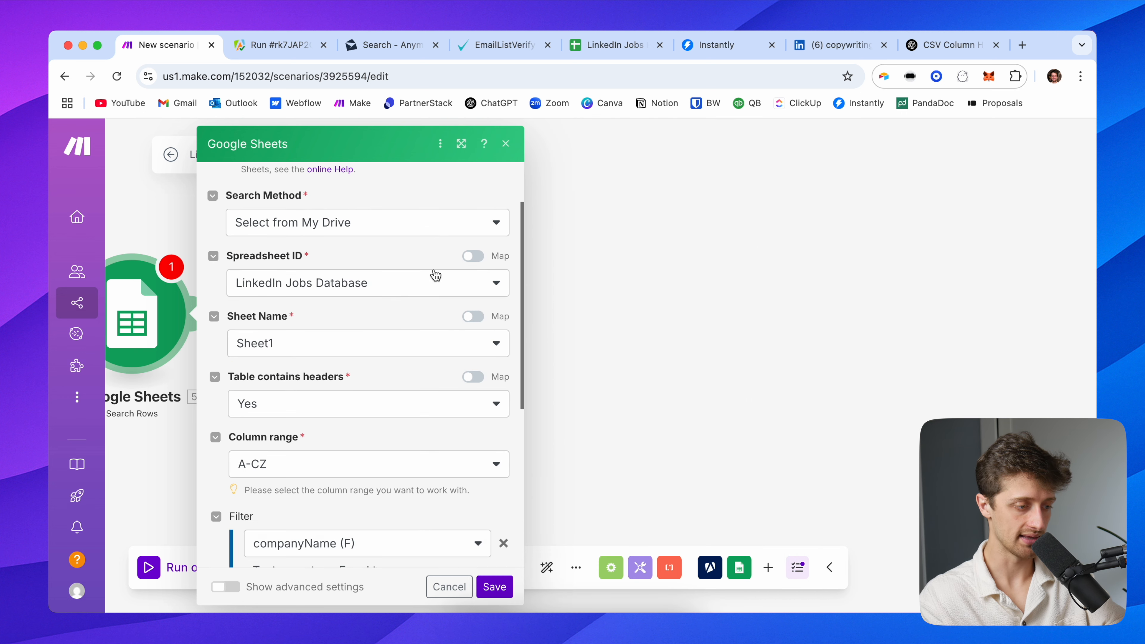
scroll(435, 288, "down", 6)
left_click(331, 518)
type("1")
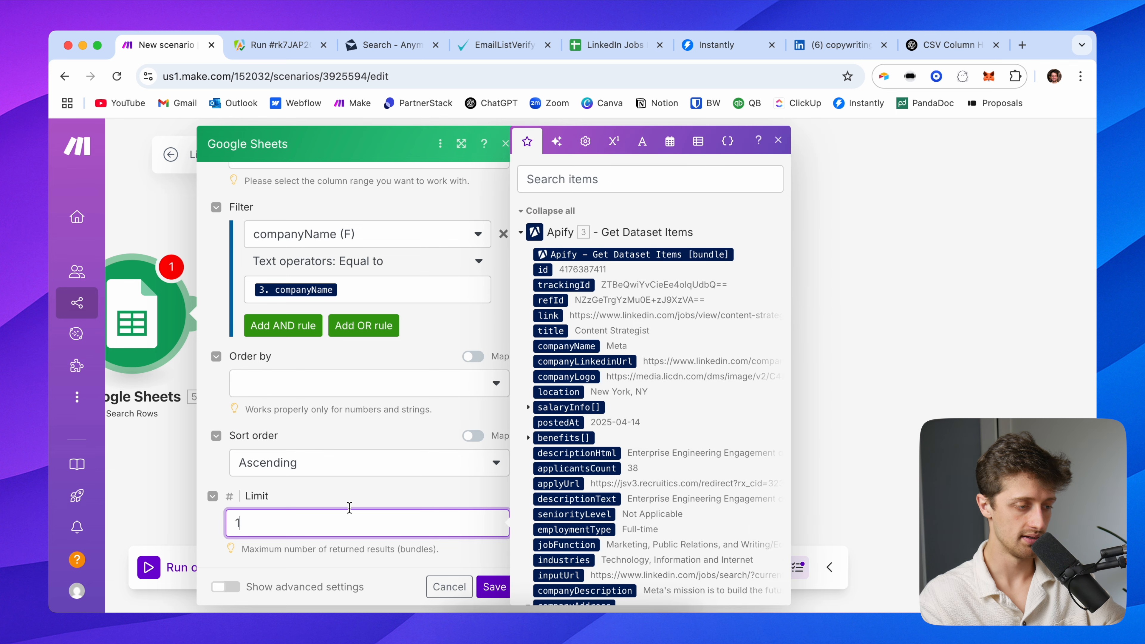
left_click(375, 501)
left_click(495, 586)
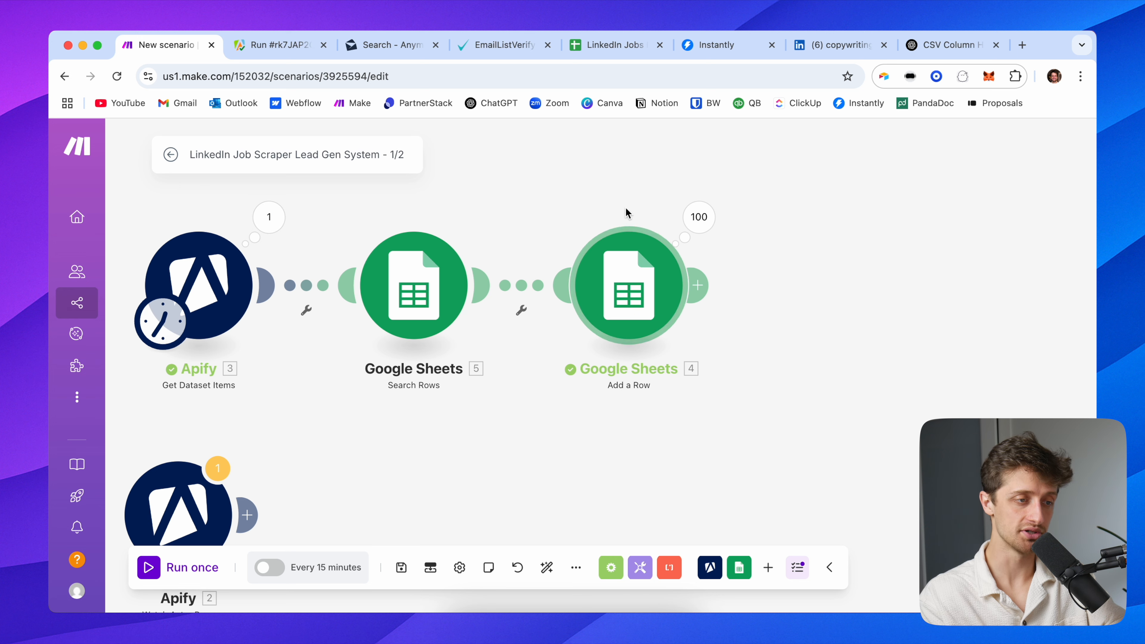
Run Search Rows alone with test companyName Meta and review the returned row-2 Content Strategist bundle
left_click(629, 46)
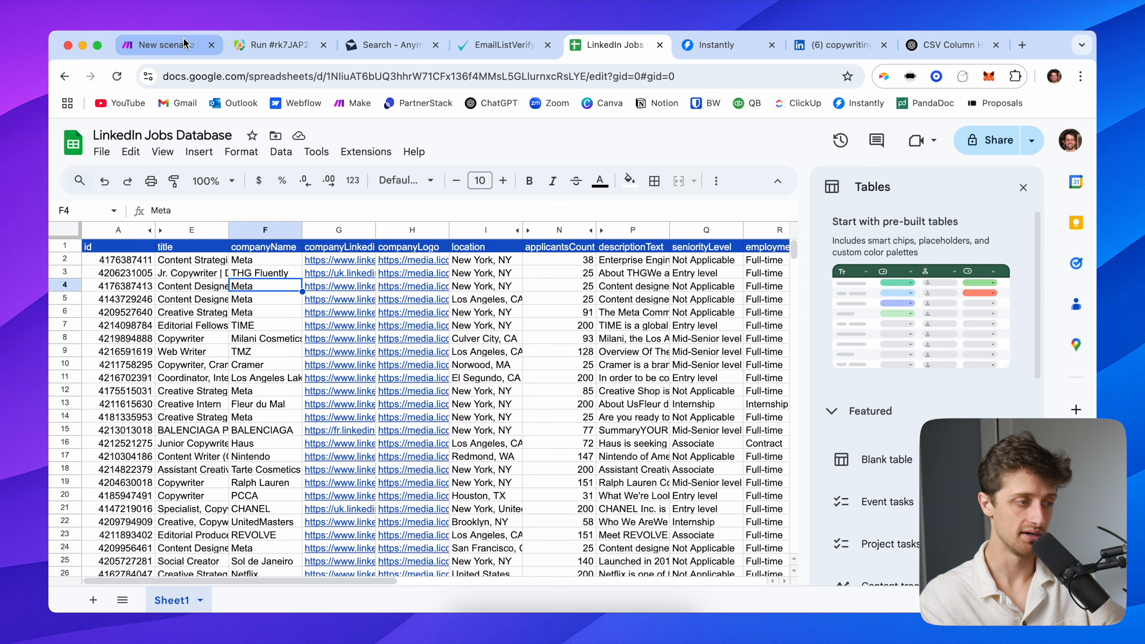
left_click(171, 54)
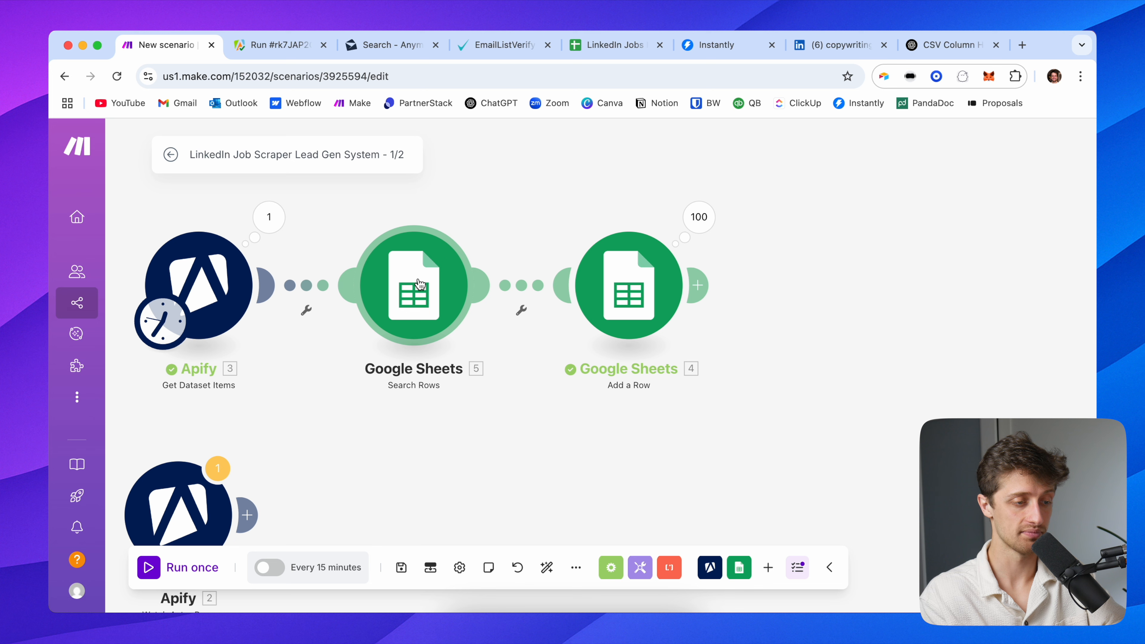
right_click(446, 282)
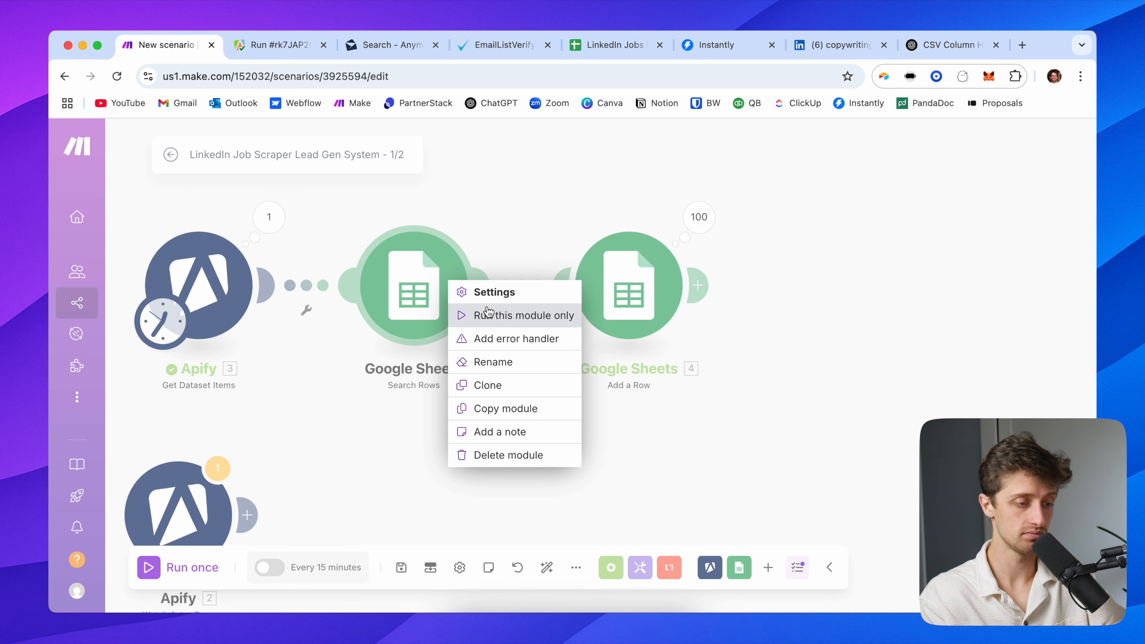
left_click(511, 312)
left_click(600, 435)
type("Meta")
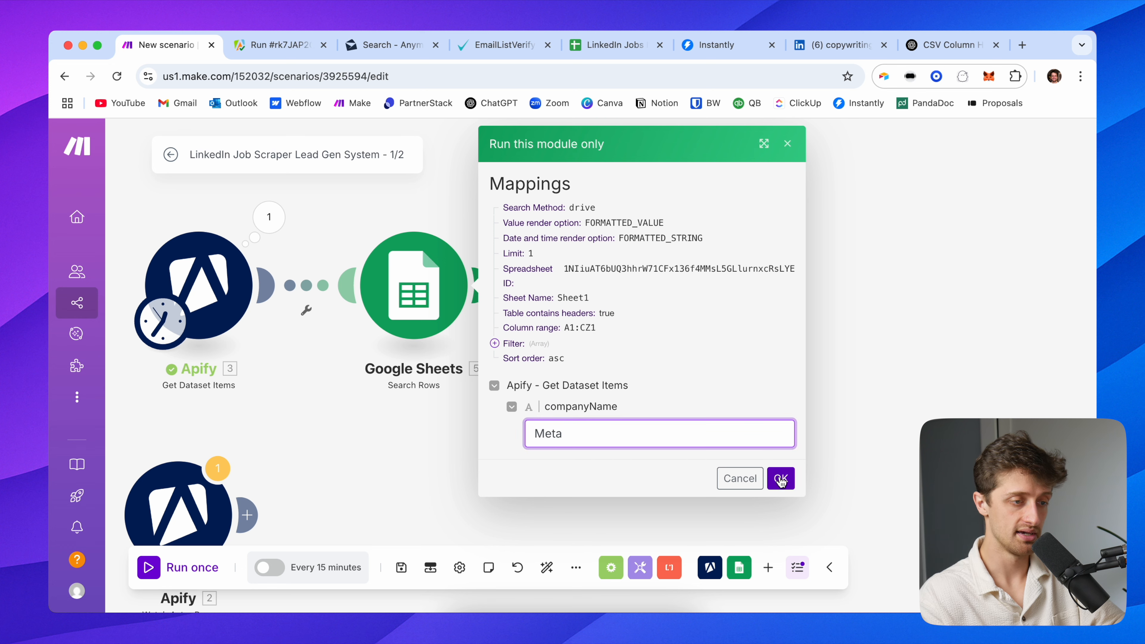
key("Return")
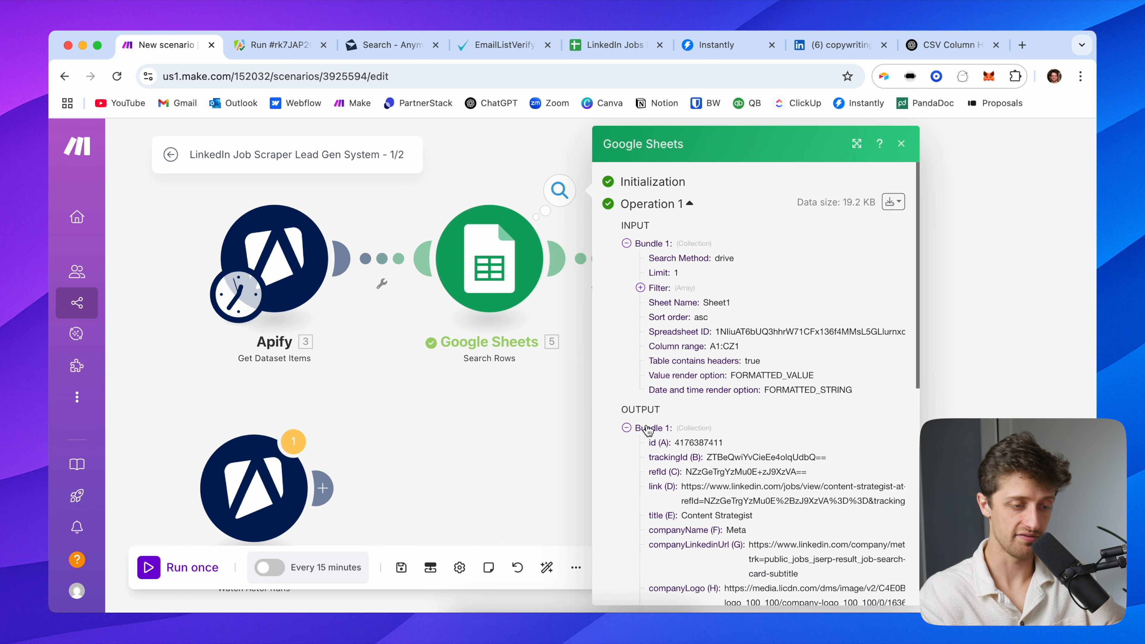
scroll(659, 443, "down", 5)
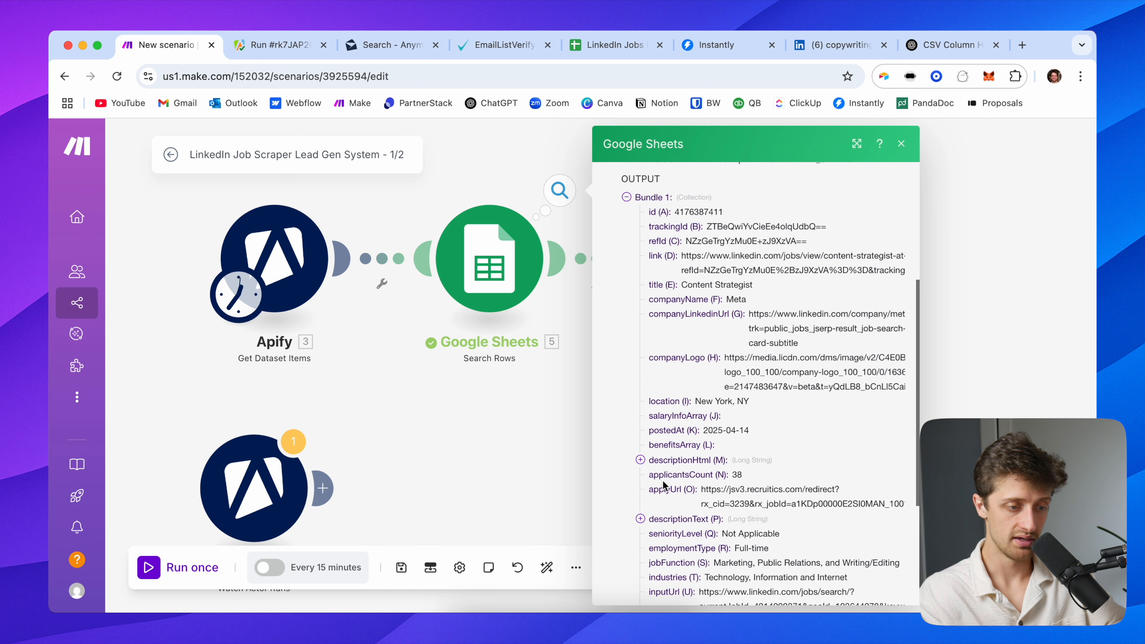
scroll(662, 481, "down", 4)
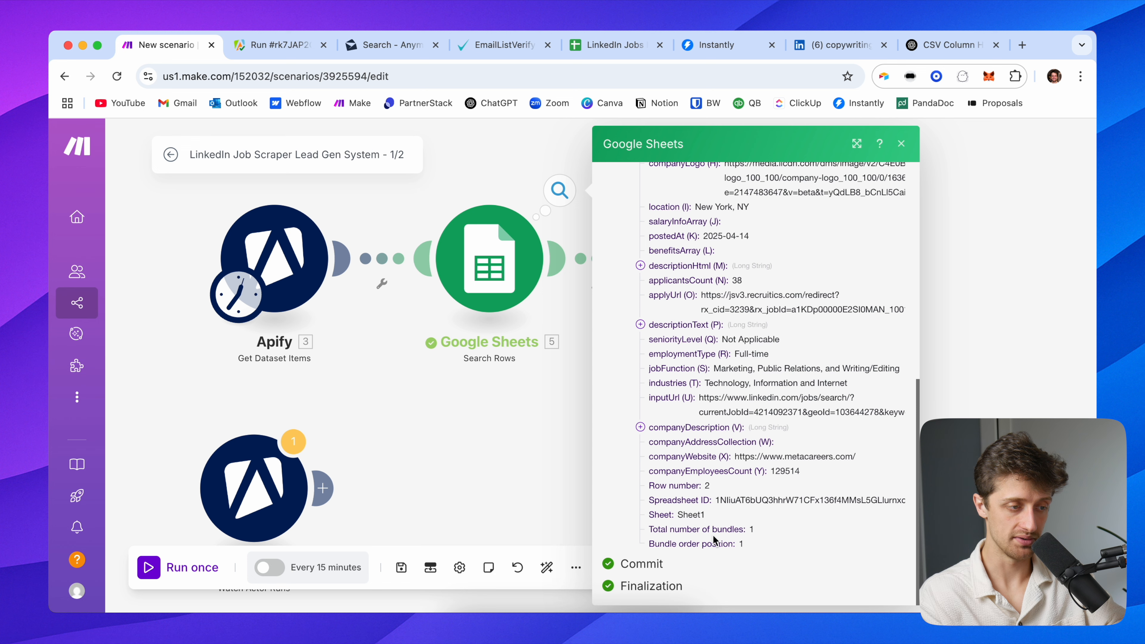
left_click(499, 397)
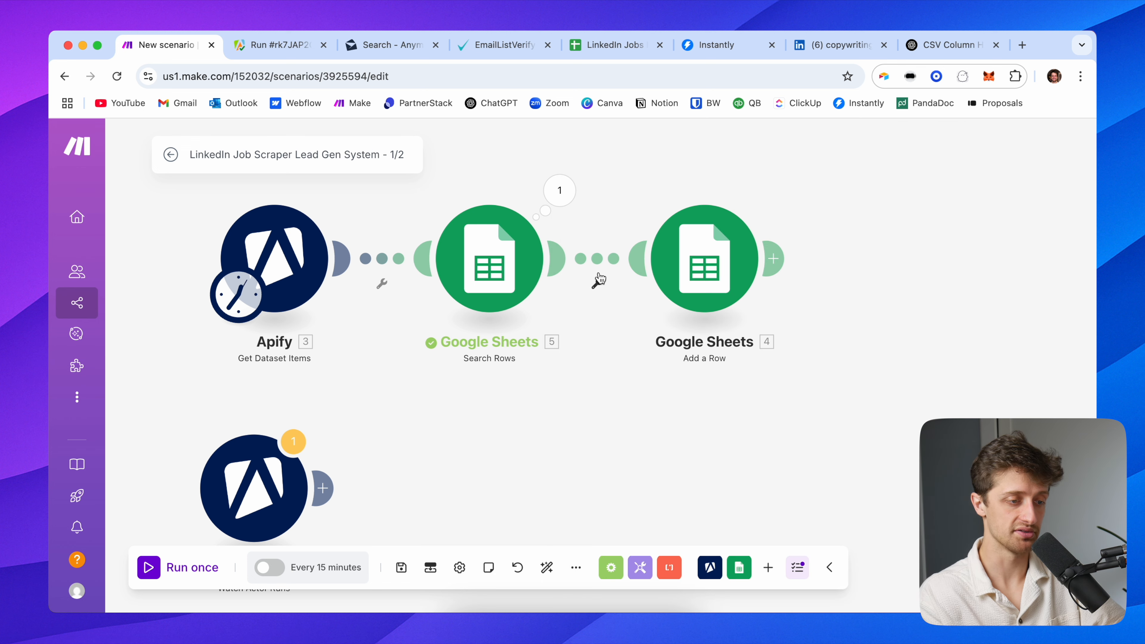
Add an 'Is Company In Database?' filter before Add a Row: Total number of bundles equals 0
left_click(597, 283)
left_click(604, 299)
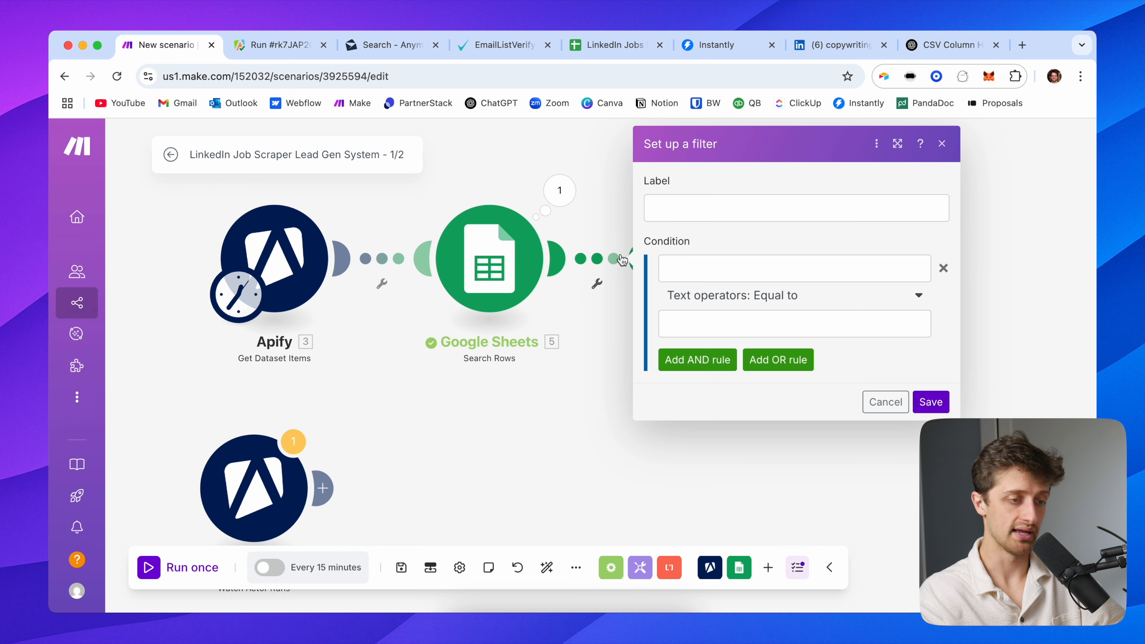
left_click(699, 212)
type("Is Company In Database?")
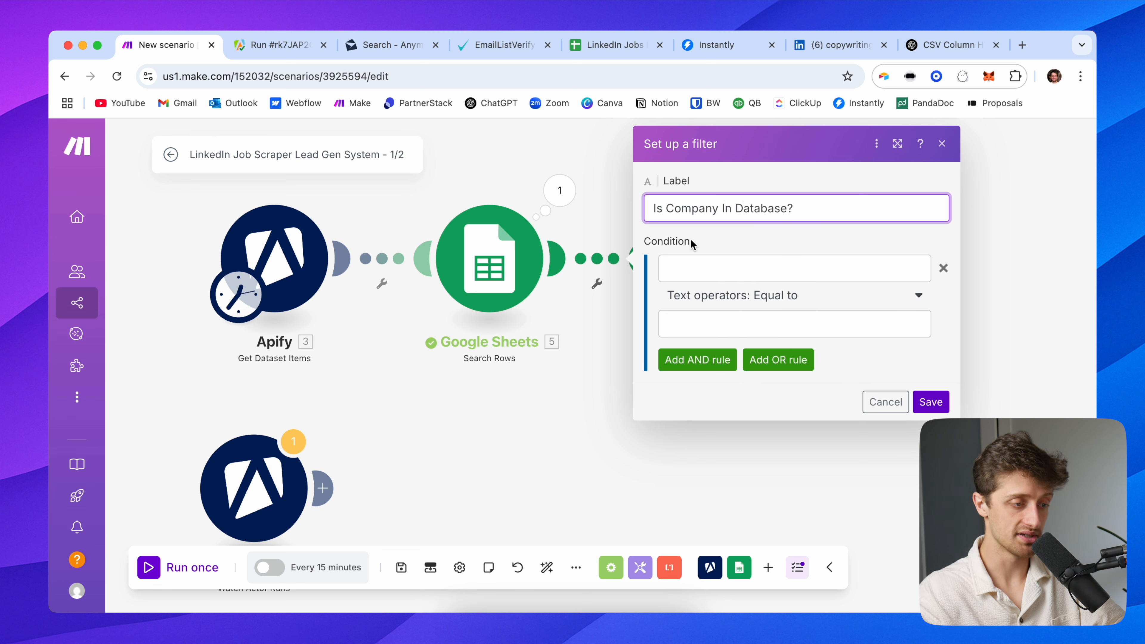
left_click(701, 275)
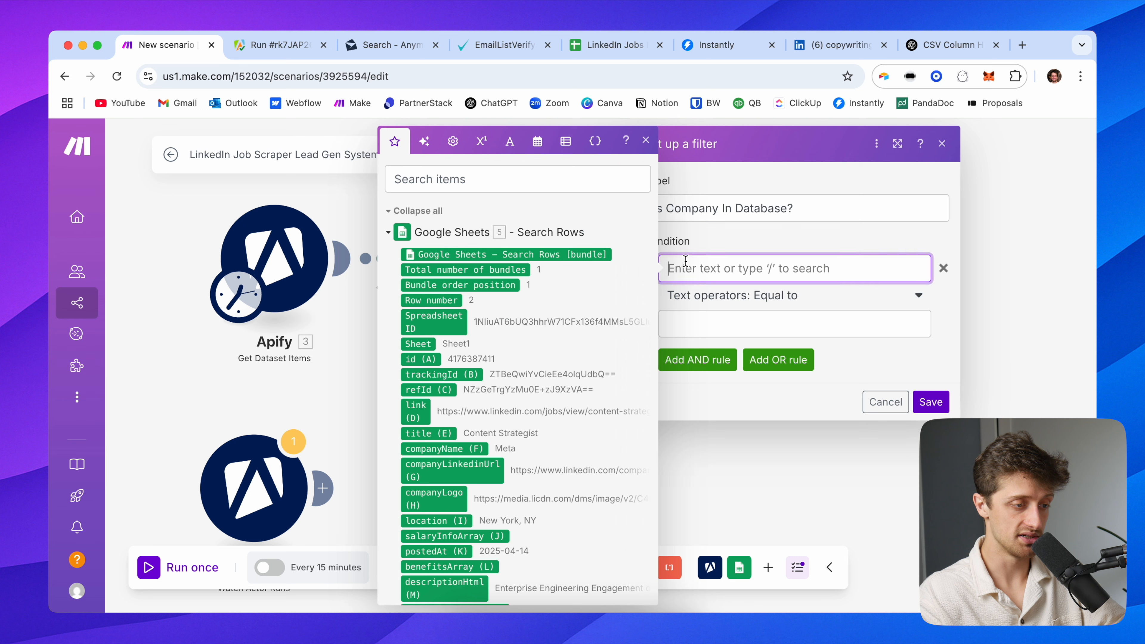
left_click(487, 270)
left_click(731, 323)
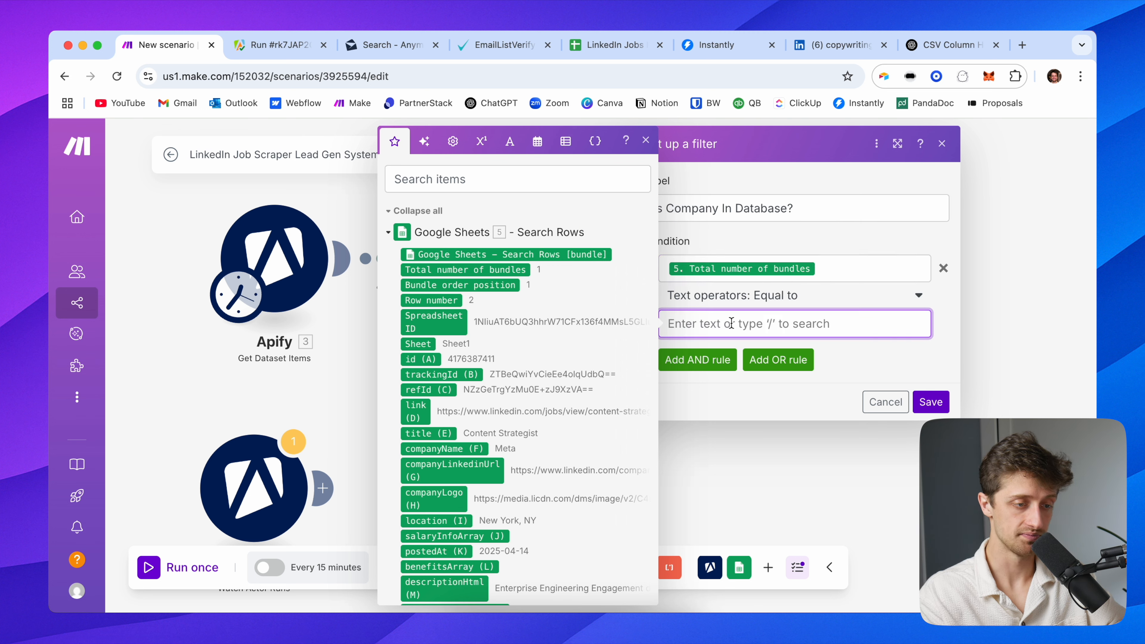
type("0")
left_click(859, 361)
left_click(929, 402)
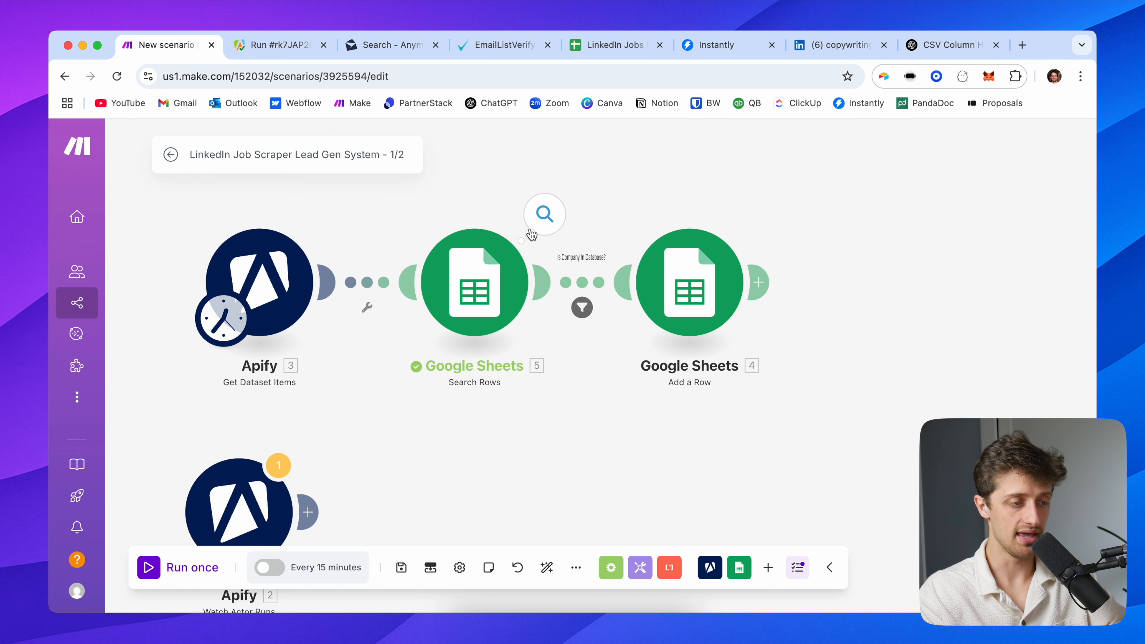
Inspect the Search Rows output bundle from the last run
left_click(541, 224)
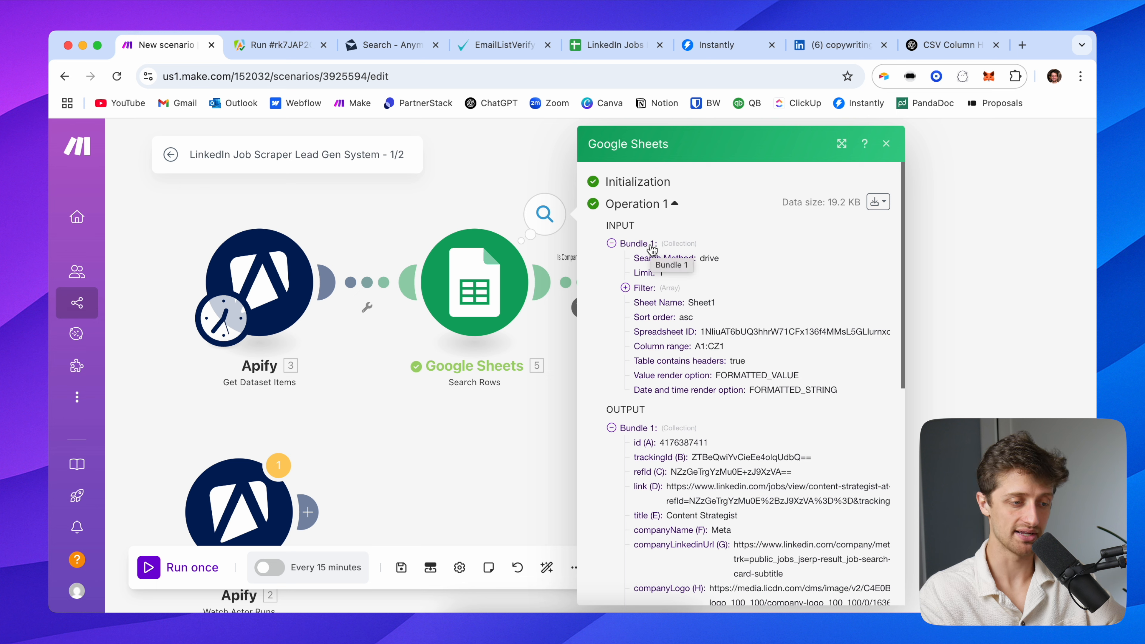
scroll(650, 356, "down", 3)
left_click(634, 334)
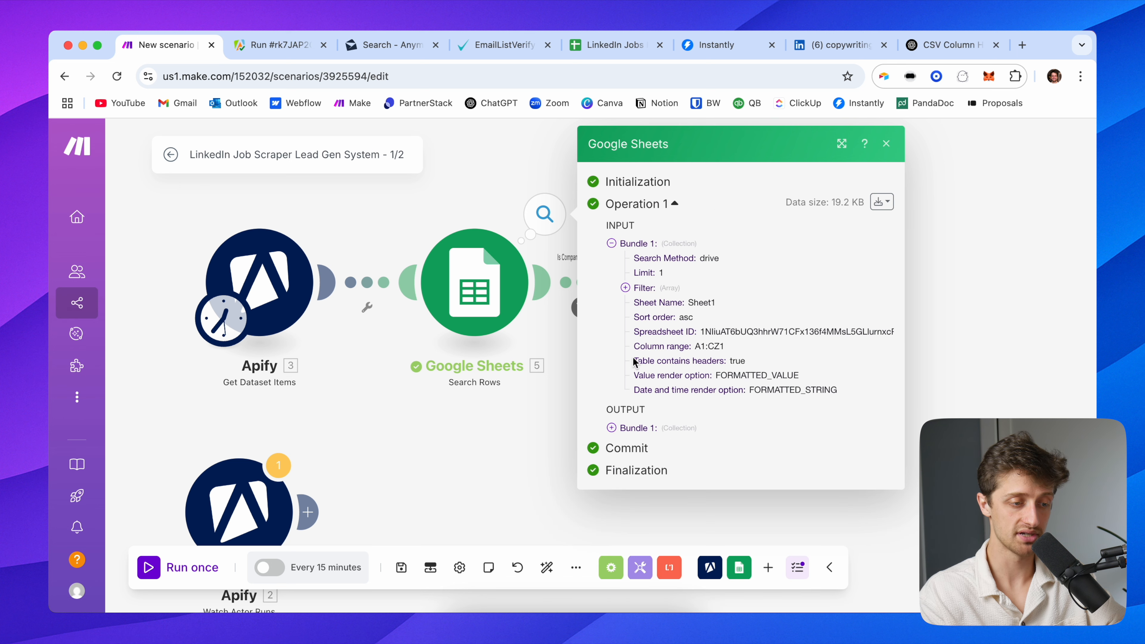
left_click(640, 428)
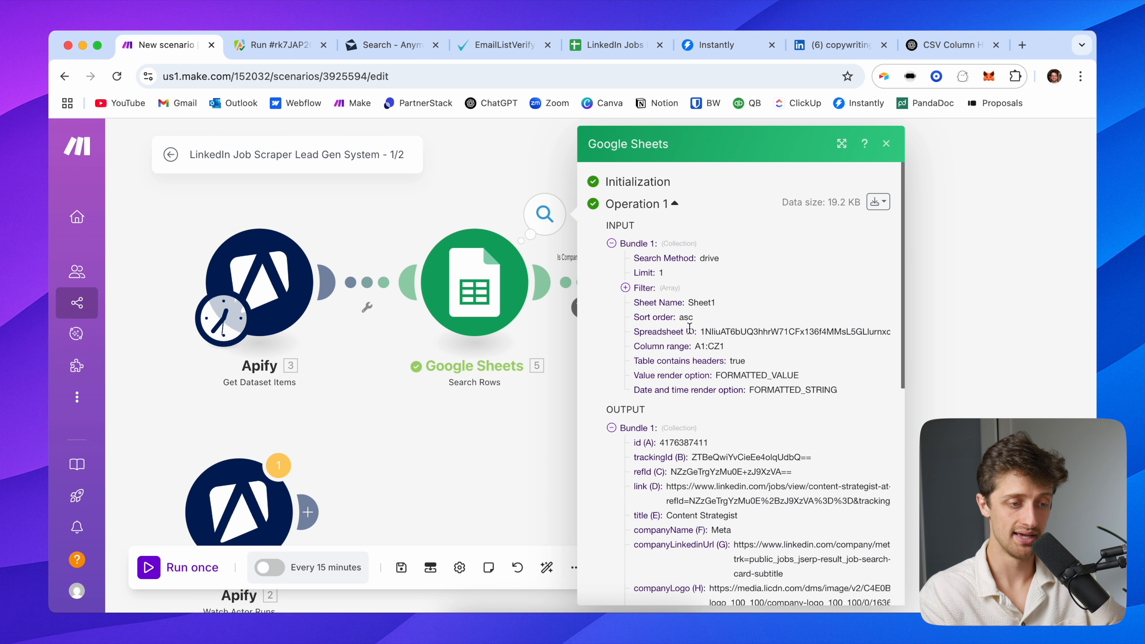
scroll(705, 356, "down", 2)
scroll(716, 361, "down", 3)
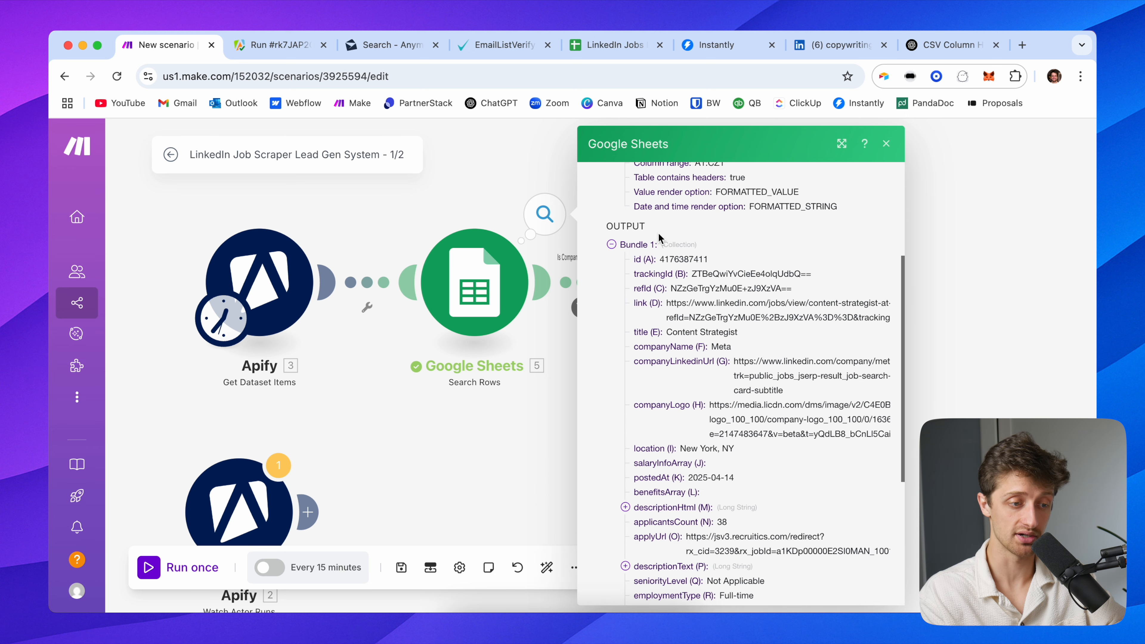
scroll(663, 295, "down", 5)
scroll(742, 323, "up", 4)
Cross-check Meta rows 2 and 4 in the sheet against the bundle count, then re-review the filter
left_click(631, 45)
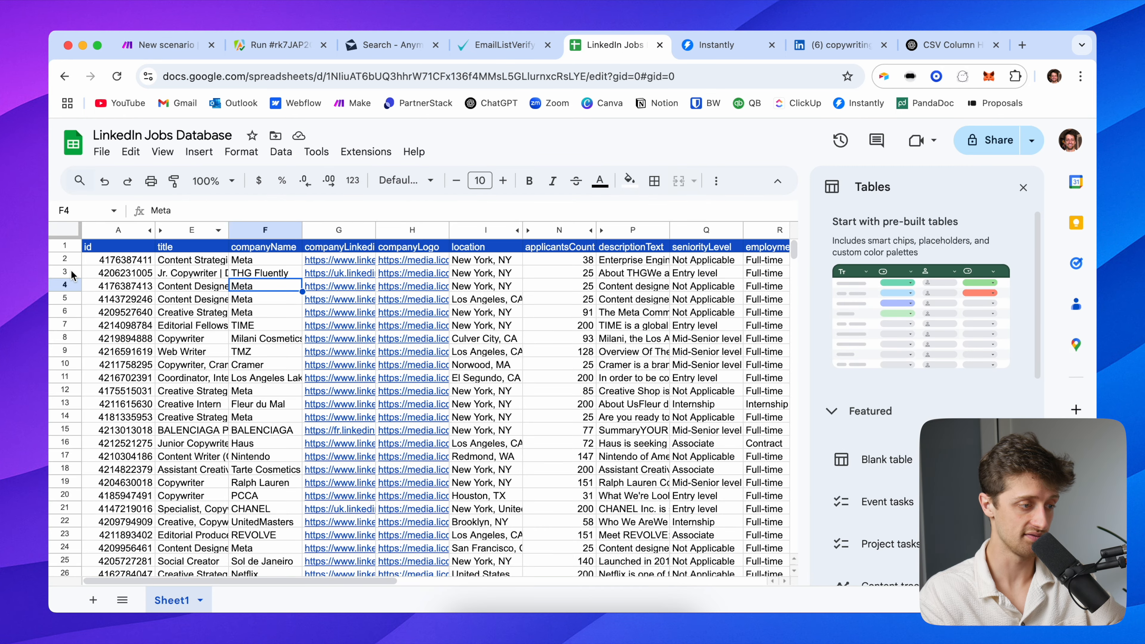
left_click(65, 288)
left_click(70, 256)
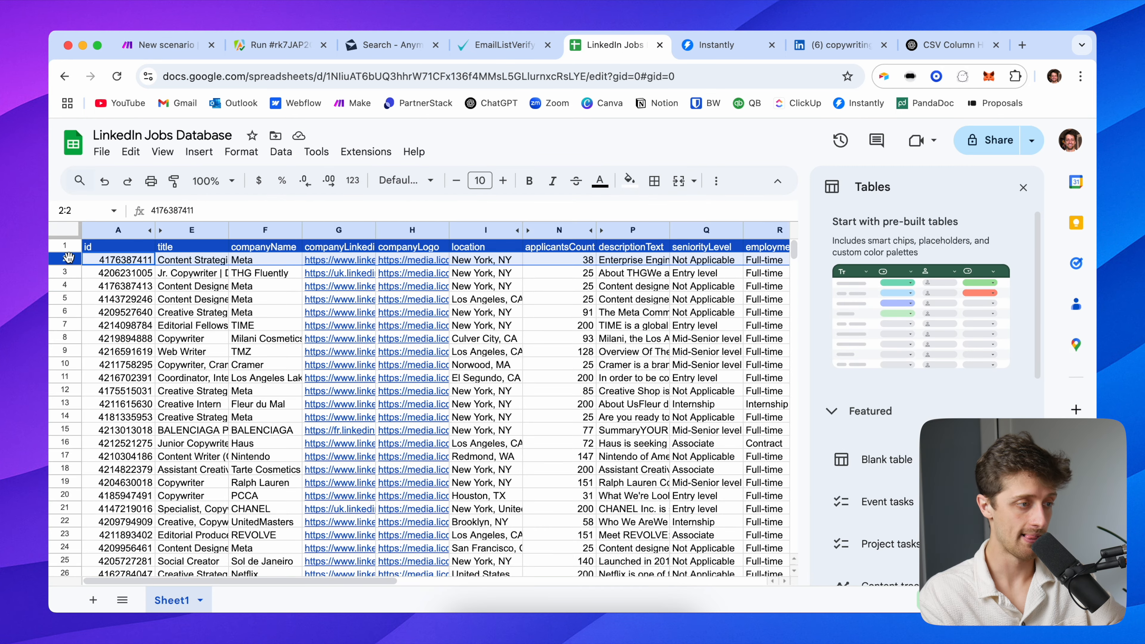
left_click(162, 45)
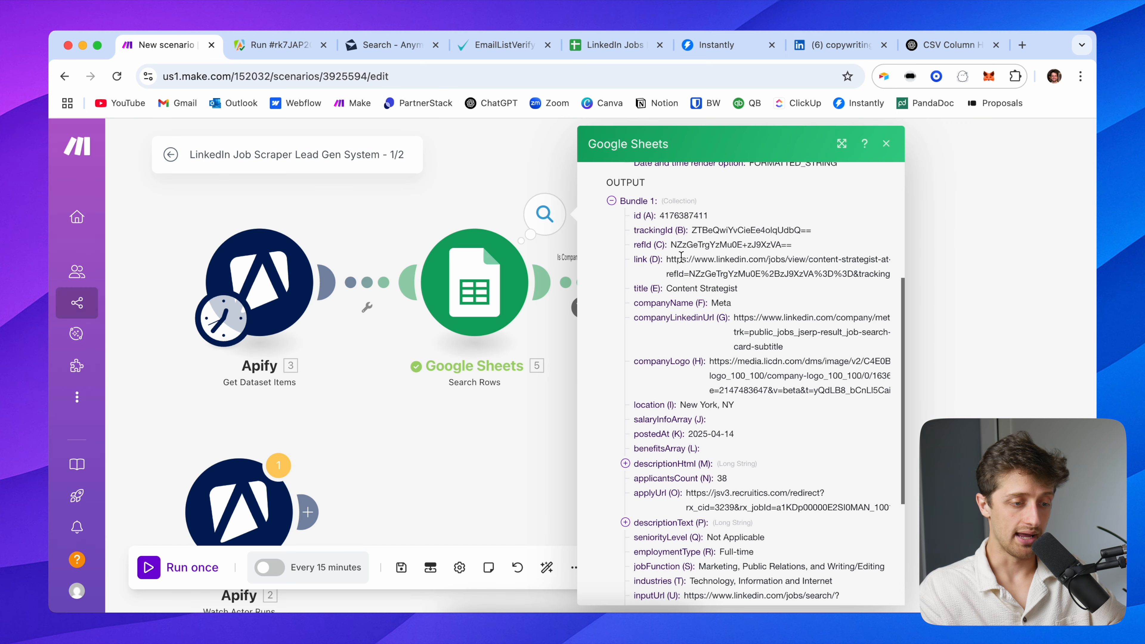
scroll(695, 403, "down", 5)
left_click_drag(738, 528, 634, 529)
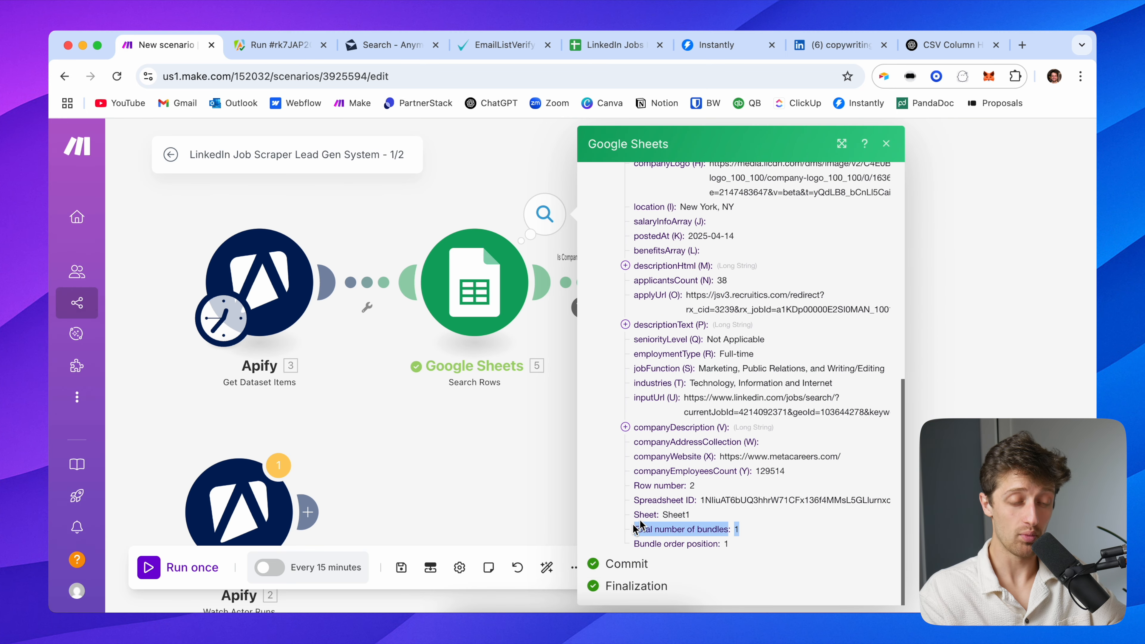
left_click(742, 530)
left_click_drag(743, 531, 629, 532)
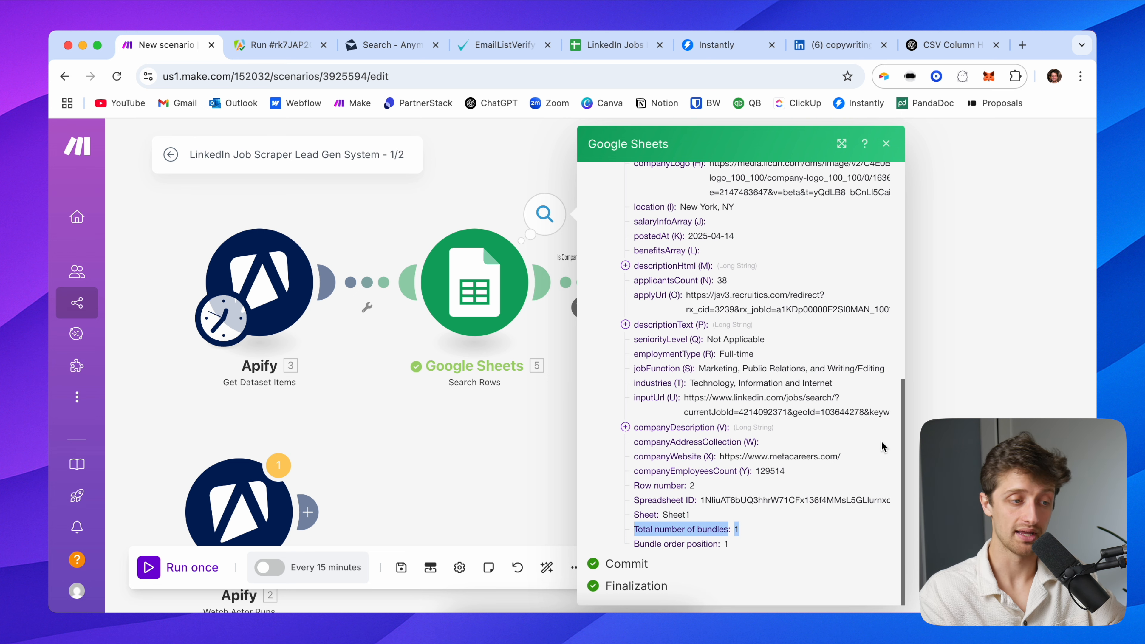
left_click(1044, 353)
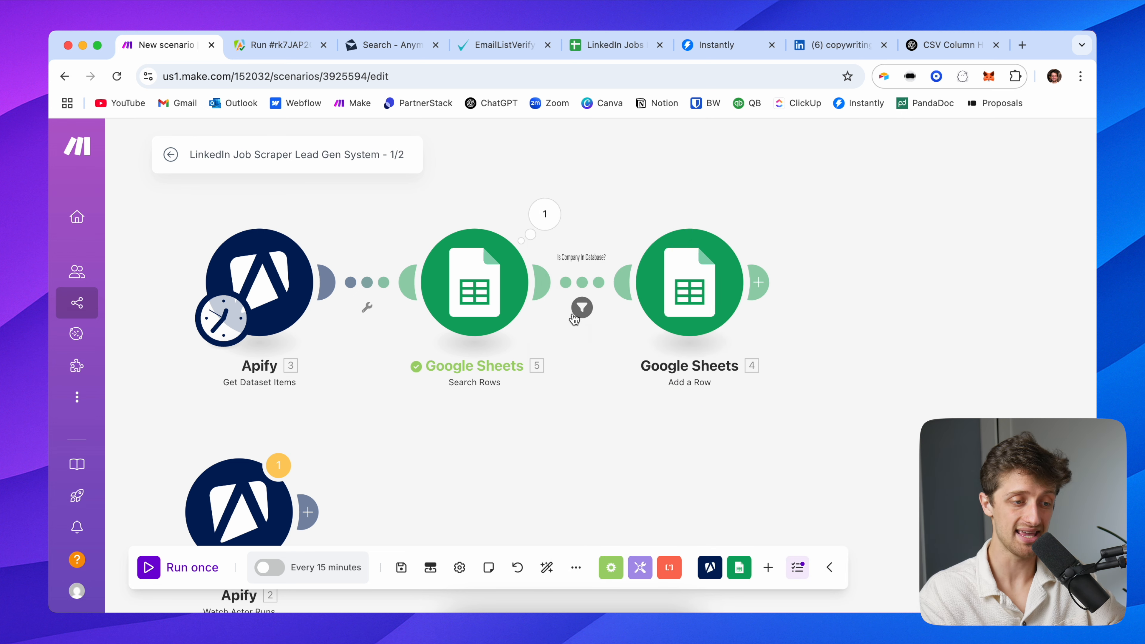
left_click(579, 313)
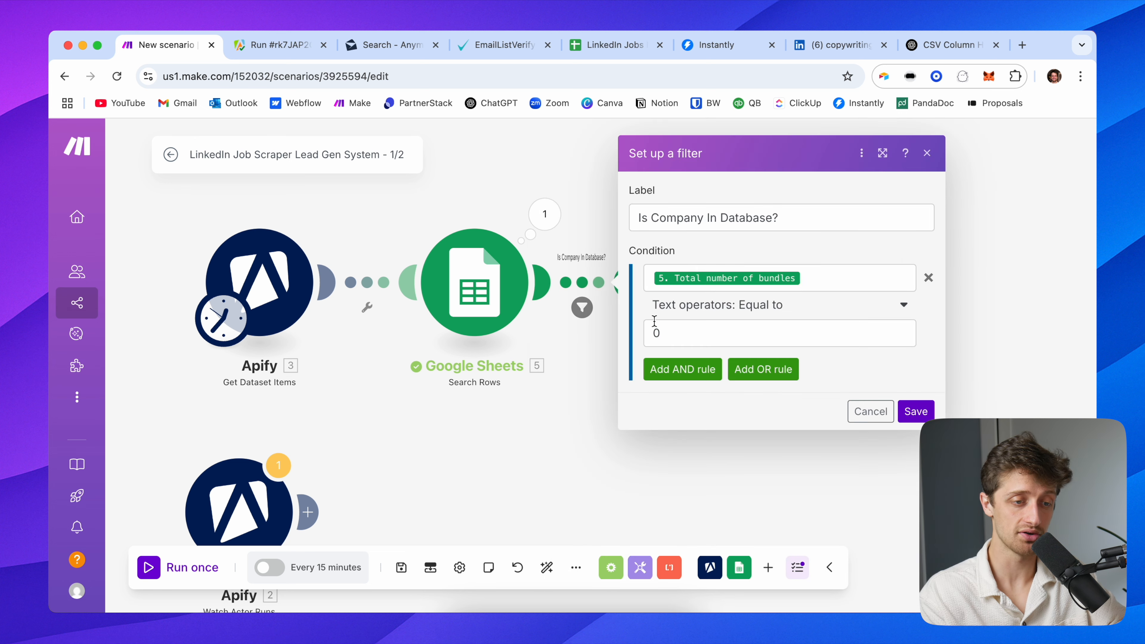
left_click_drag(970, 255, 874, 260)
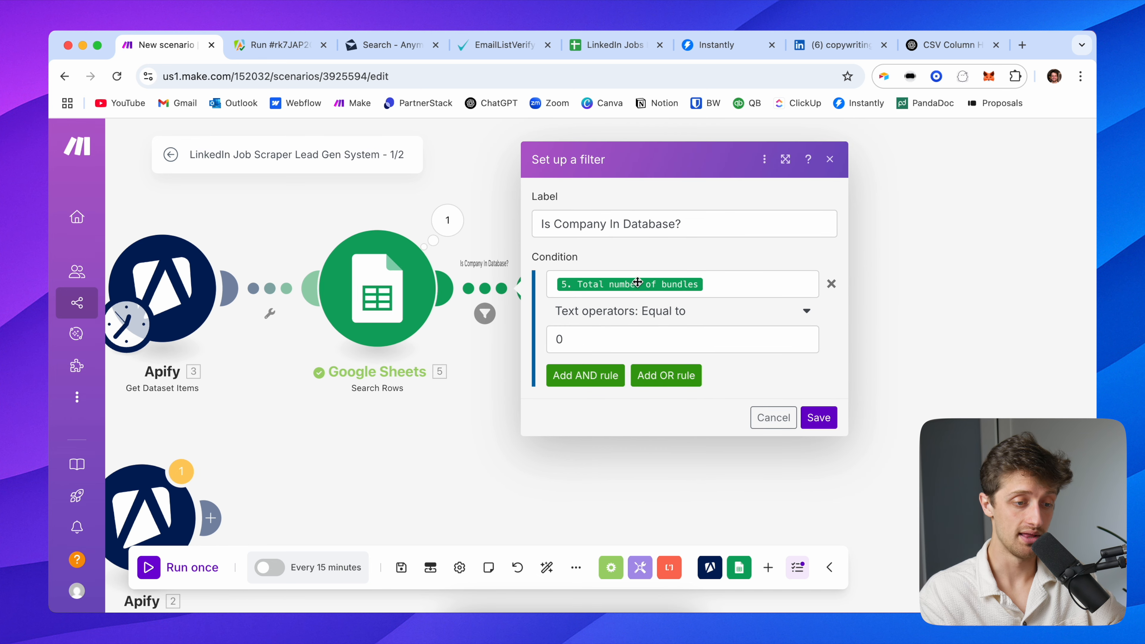
left_click(895, 358)
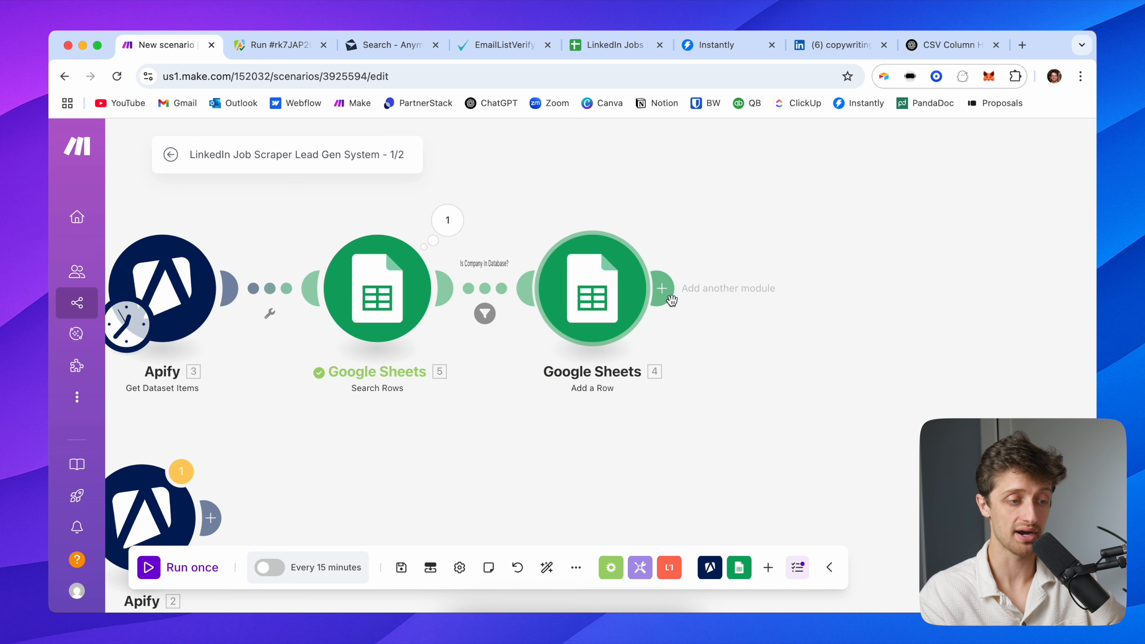
Create a filter labelled 'Is job posting good?' on the Apify–Search Rows link
left_click_drag(472, 428, 519, 415)
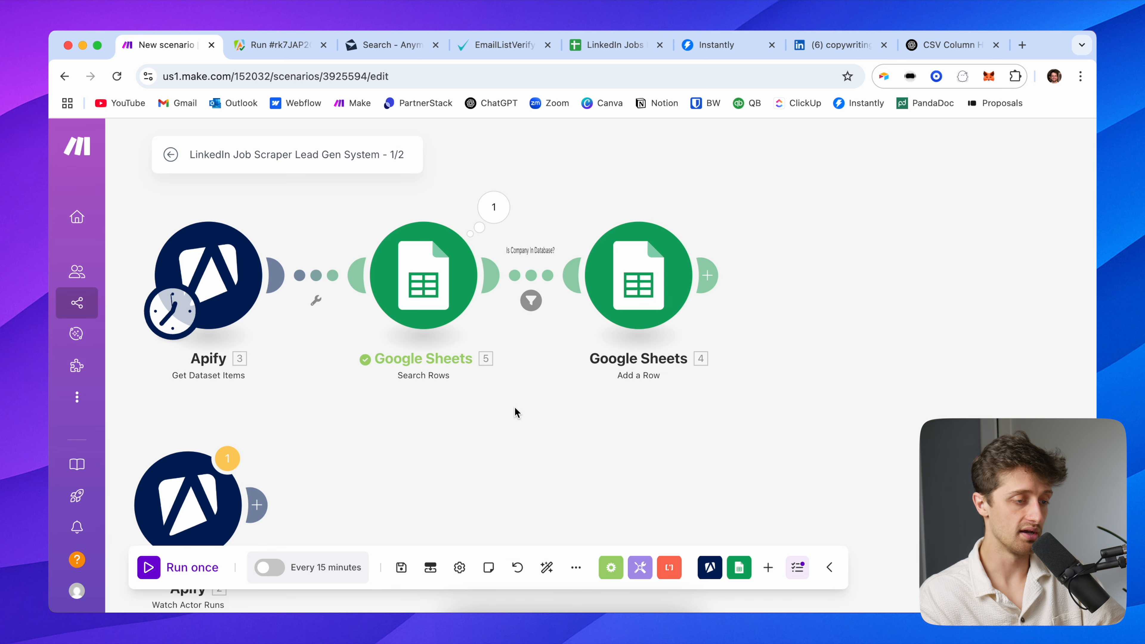
left_click_drag(514, 411, 483, 417)
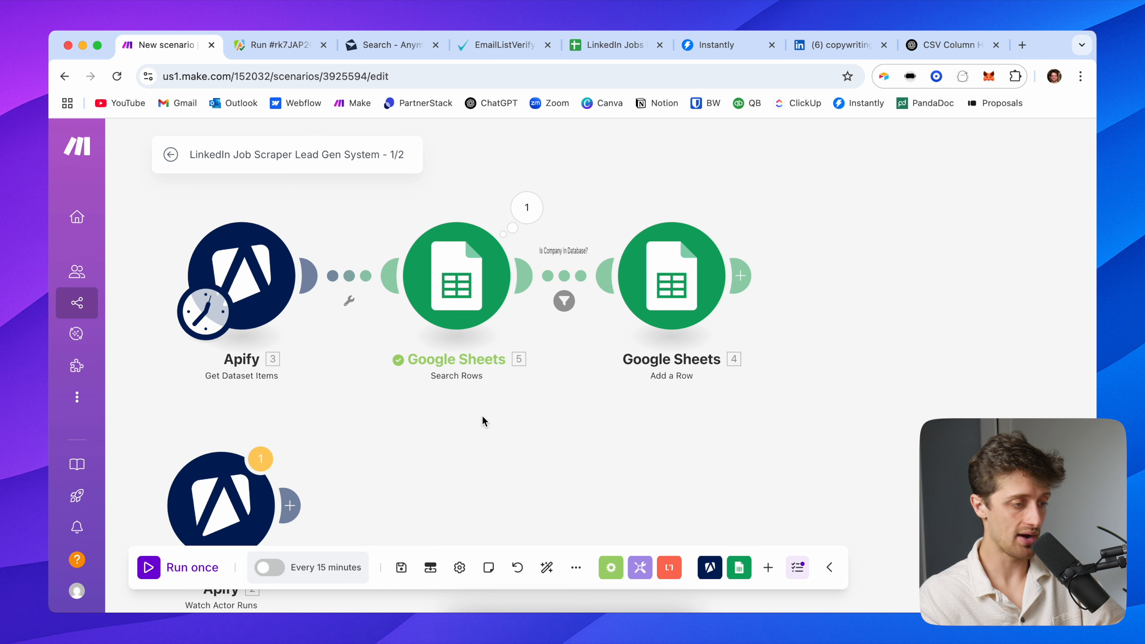
left_click_drag(354, 223, 353, 232)
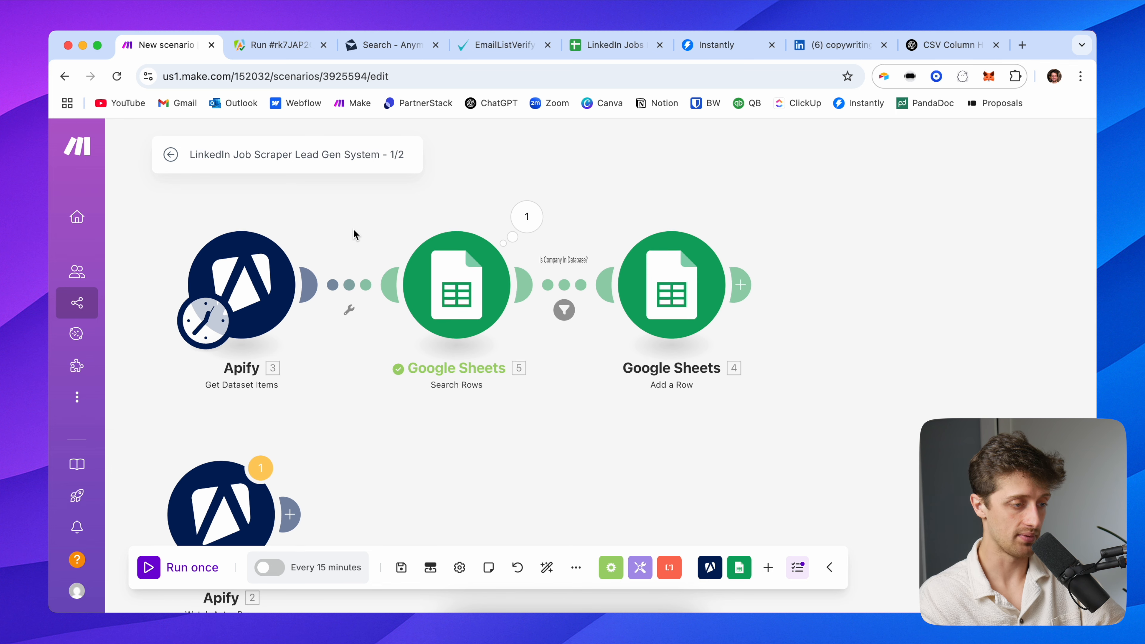
left_click(352, 311)
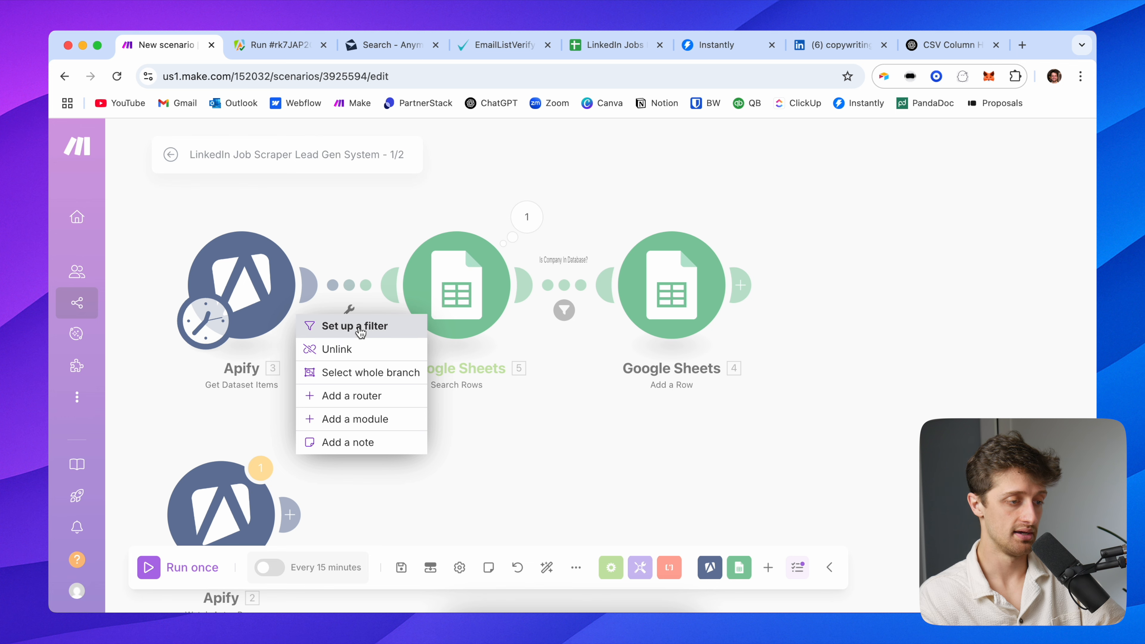
left_click(350, 326)
left_click(452, 217)
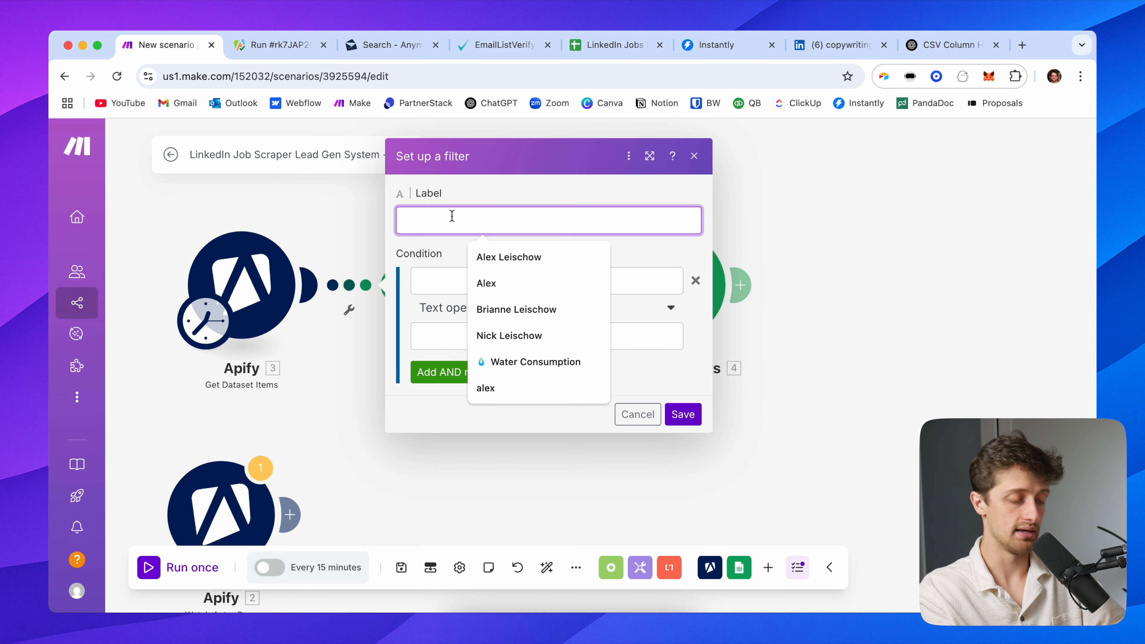
type("Is job pos")
key("BackSpace")
key("BackSpace")
key("BackSpace")
type("job posti")
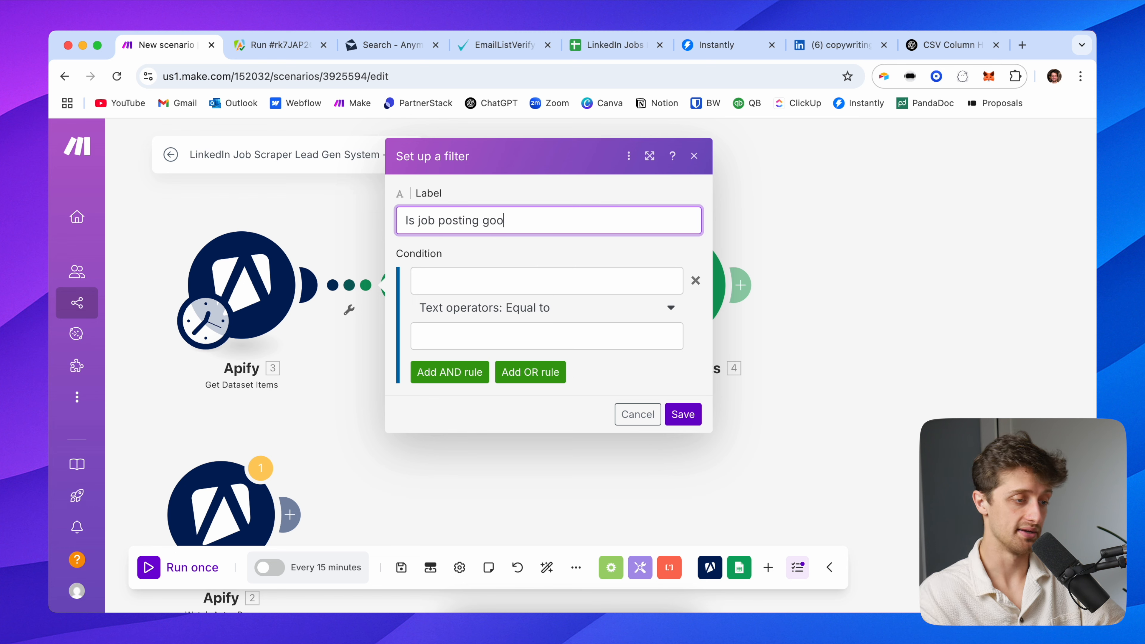
Set its condition to companyEmployeesCount Numeric: Less than 1000
left_click(429, 283)
scroll(762, 444, "down", 5)
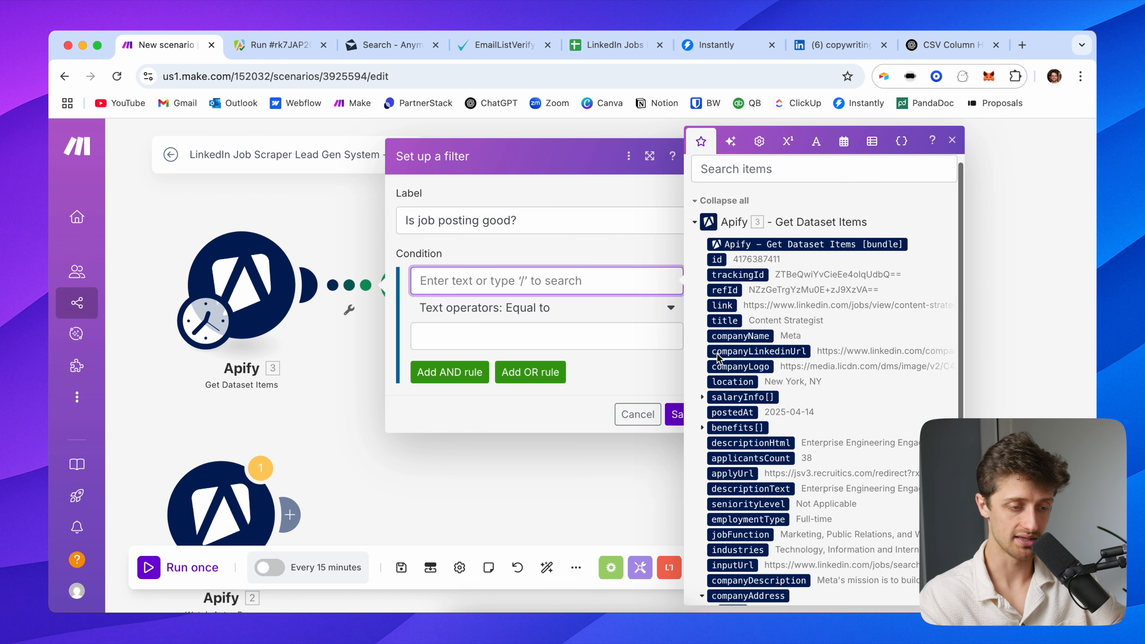
scroll(761, 444, "down", 1)
left_click(766, 527)
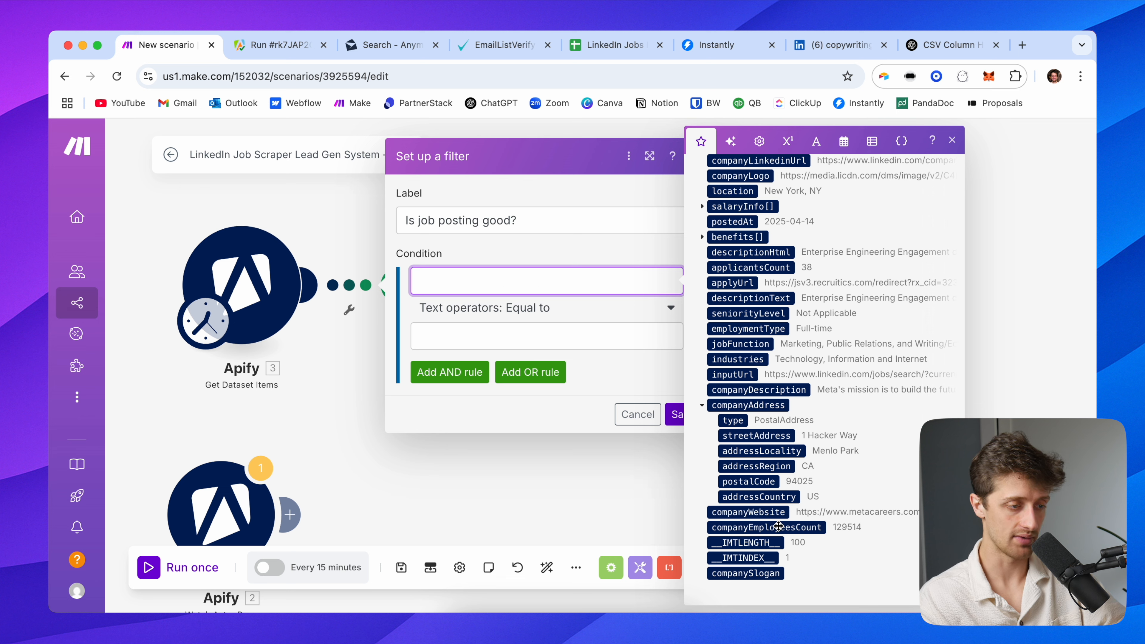
left_click(536, 314)
type("less")
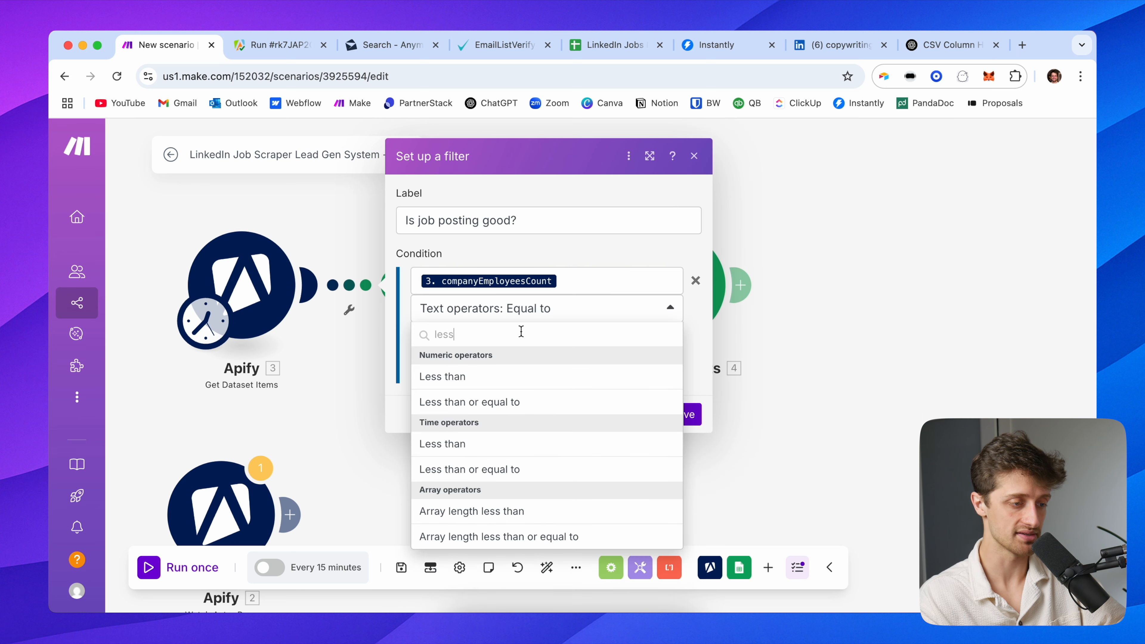
left_click(502, 378)
left_click(457, 337)
type("1000")
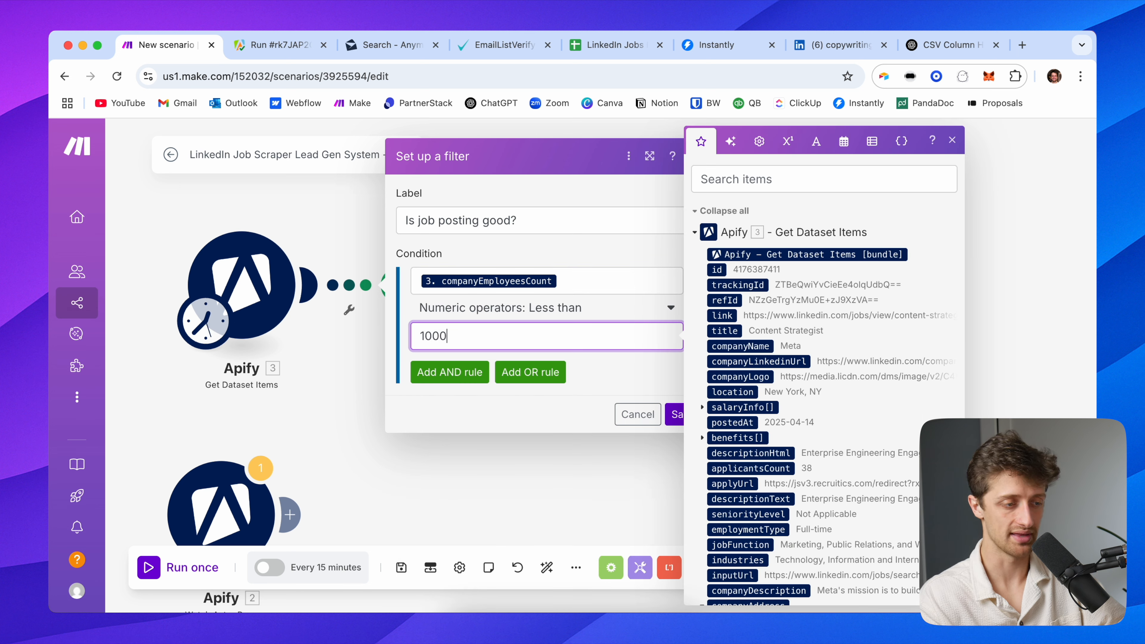
left_click(597, 363)
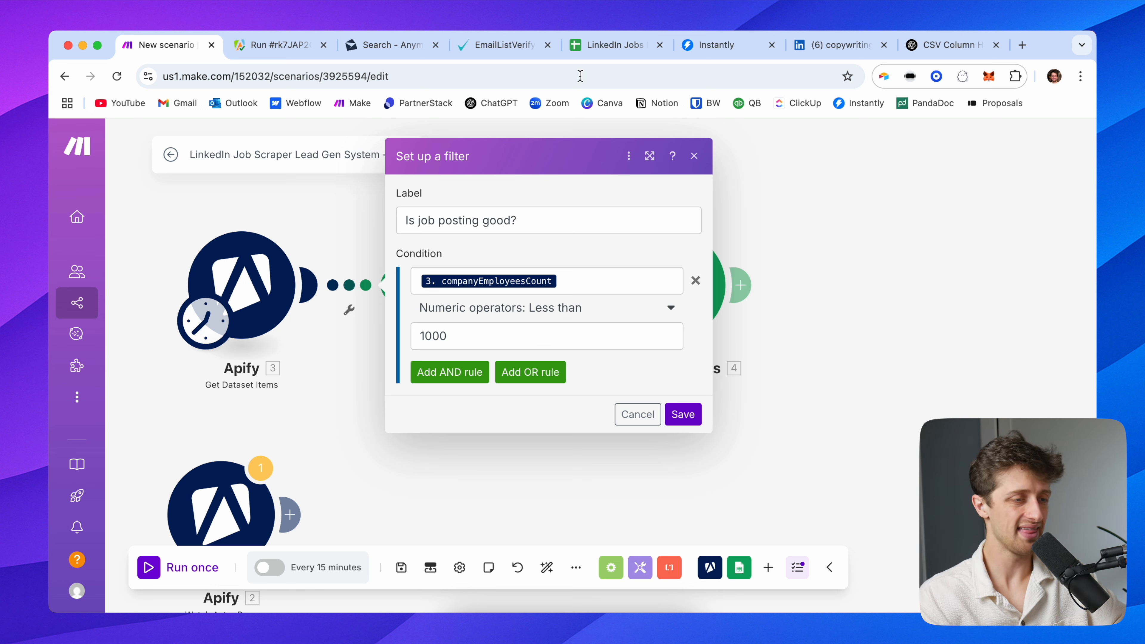
left_click(594, 48)
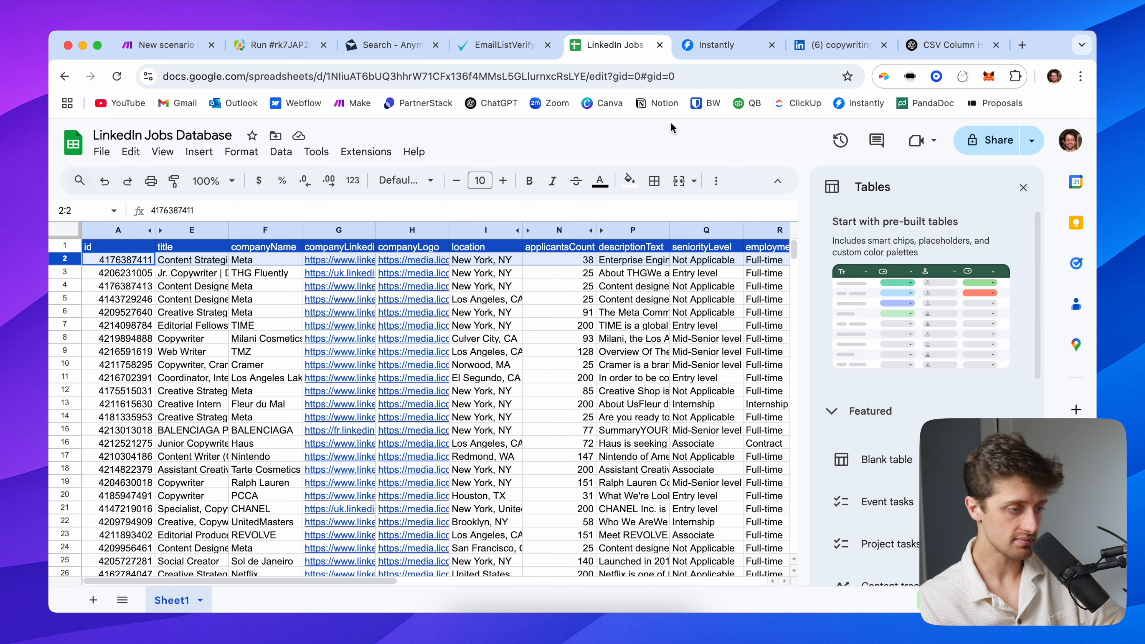
Jump through the companyWebsite column (X) to the last job row, then return to Make's filter
left_click(664, 303)
scroll(665, 303, "right", 4)
scroll(620, 277, "right", 10)
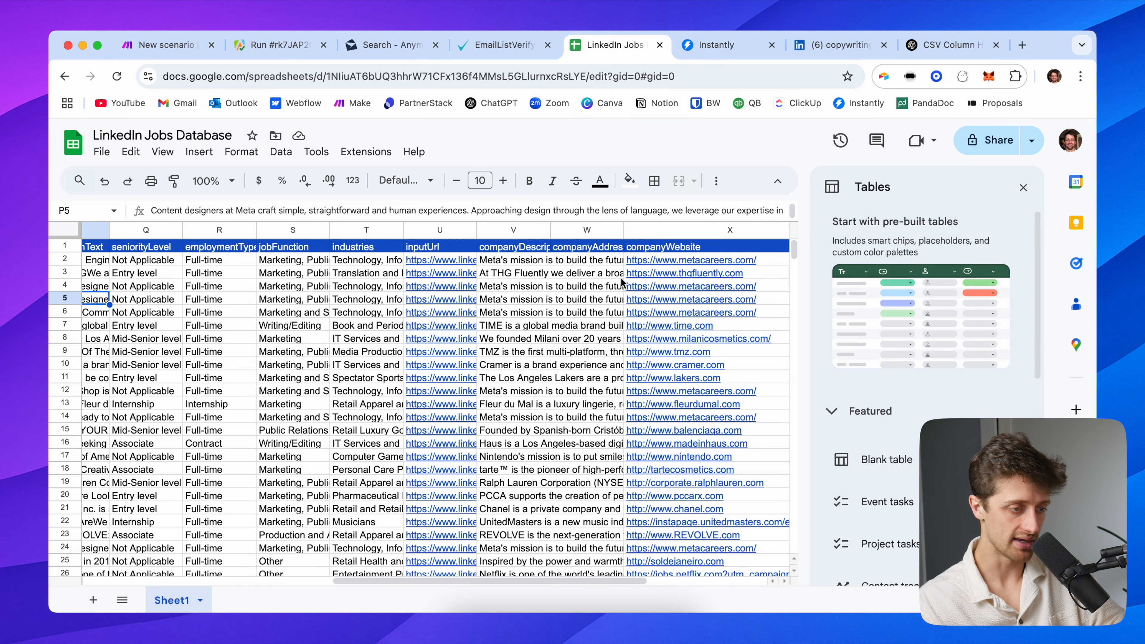
left_click(603, 262)
key("super+Down")
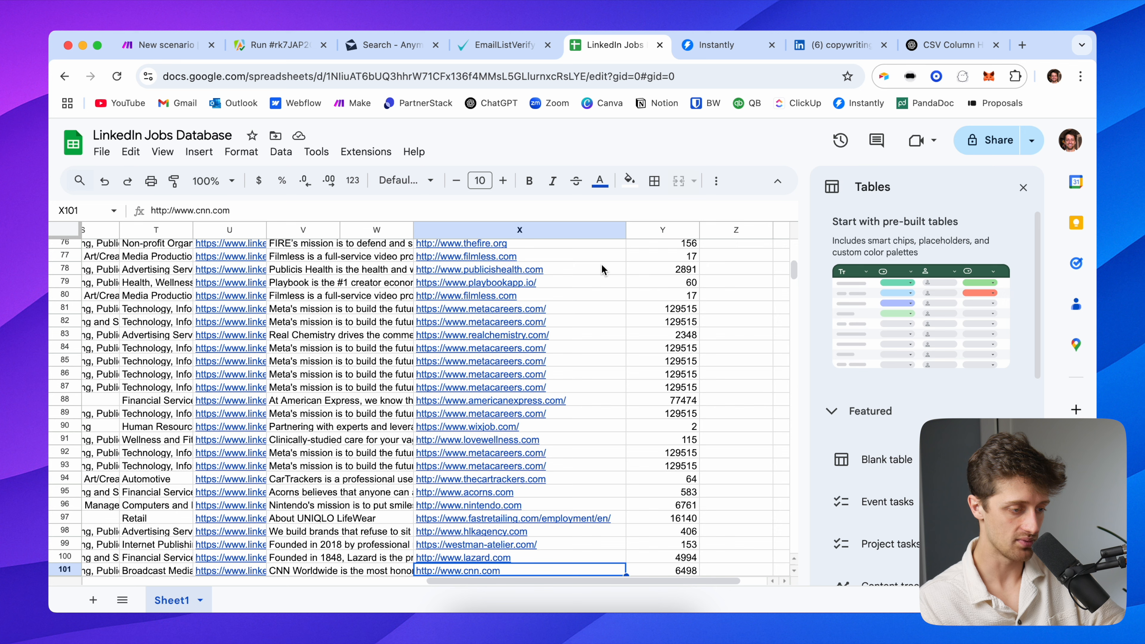
key("super+Up")
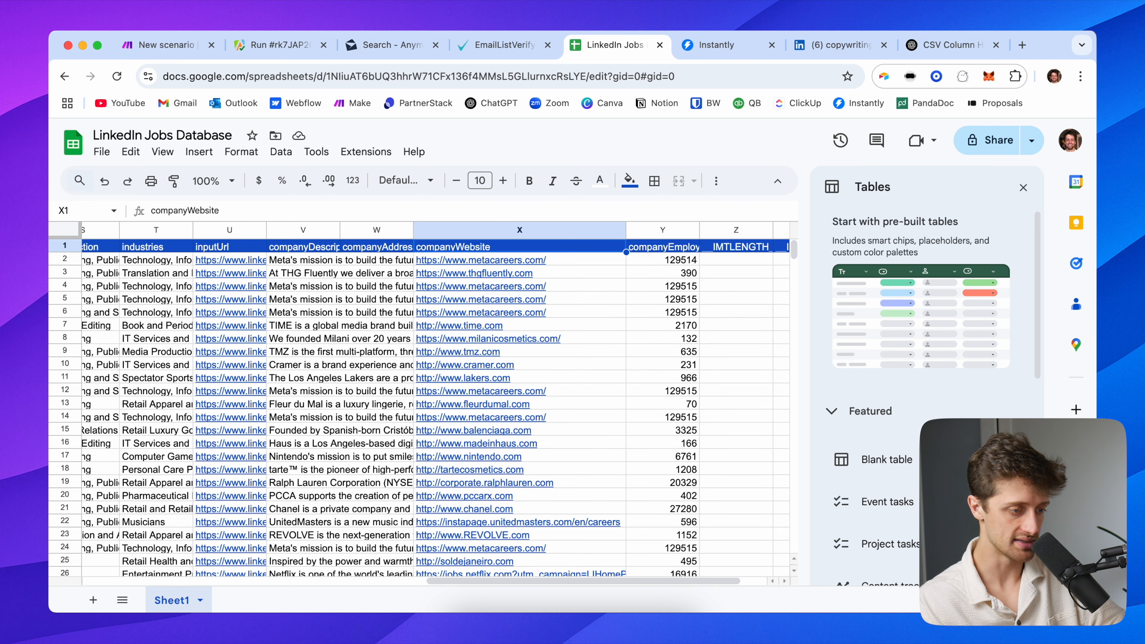
key("Down")
key("Down")
key("Down")
key("Down")
key("Down")
key("Down")
key("Down")
key("Down")
key("Down")
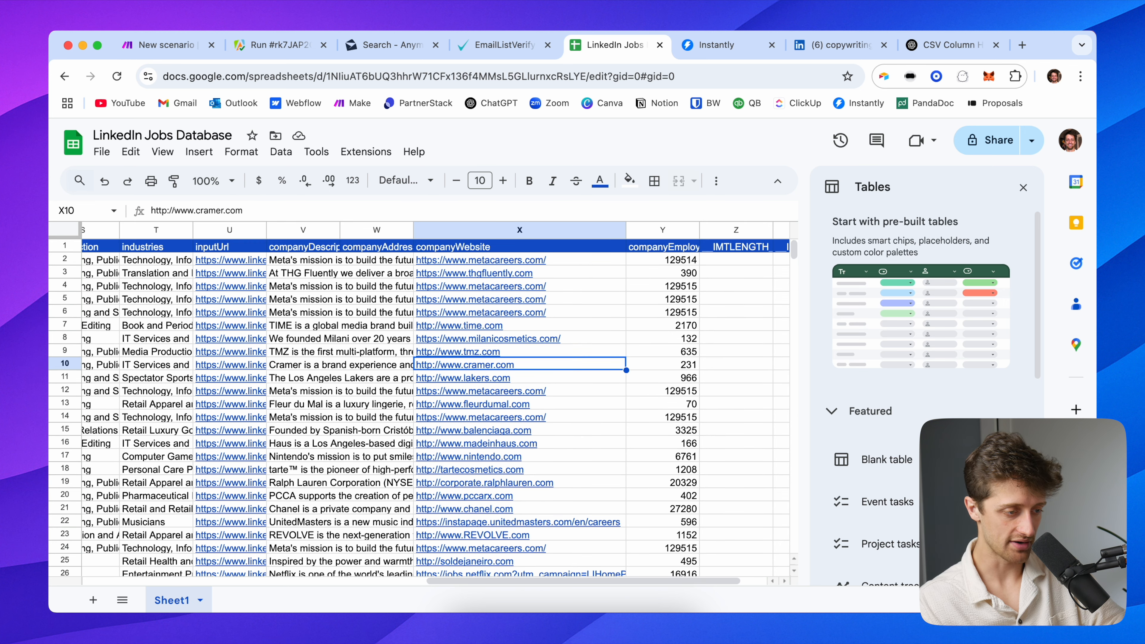
key("super+Down")
key("Down")
key("Up")
key("super+Up")
key("Down")
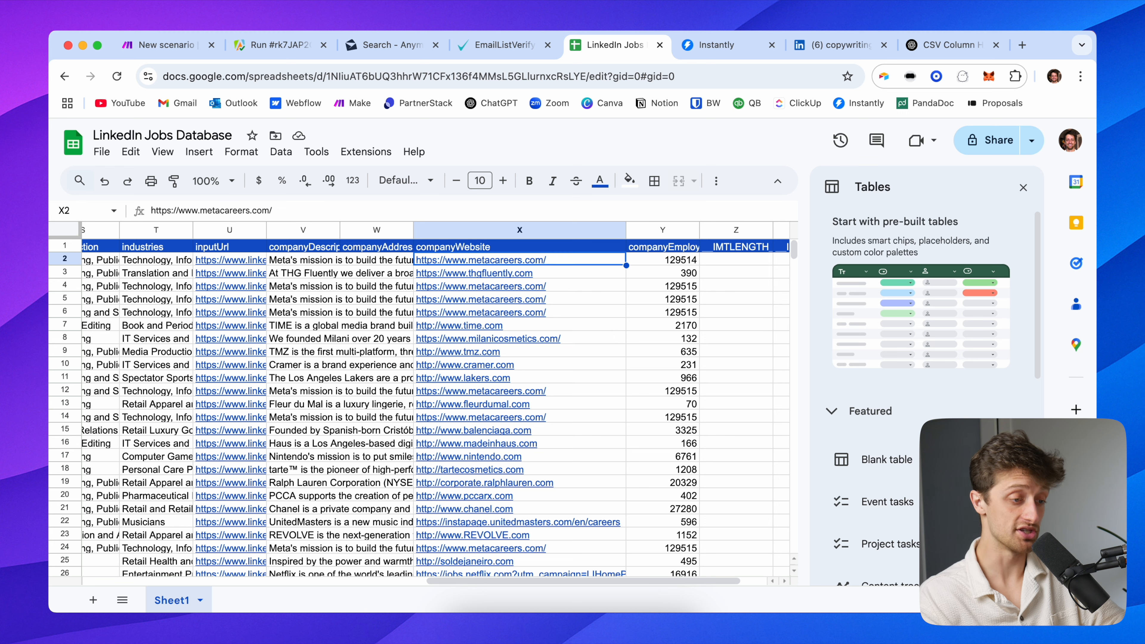
key("super+Down")
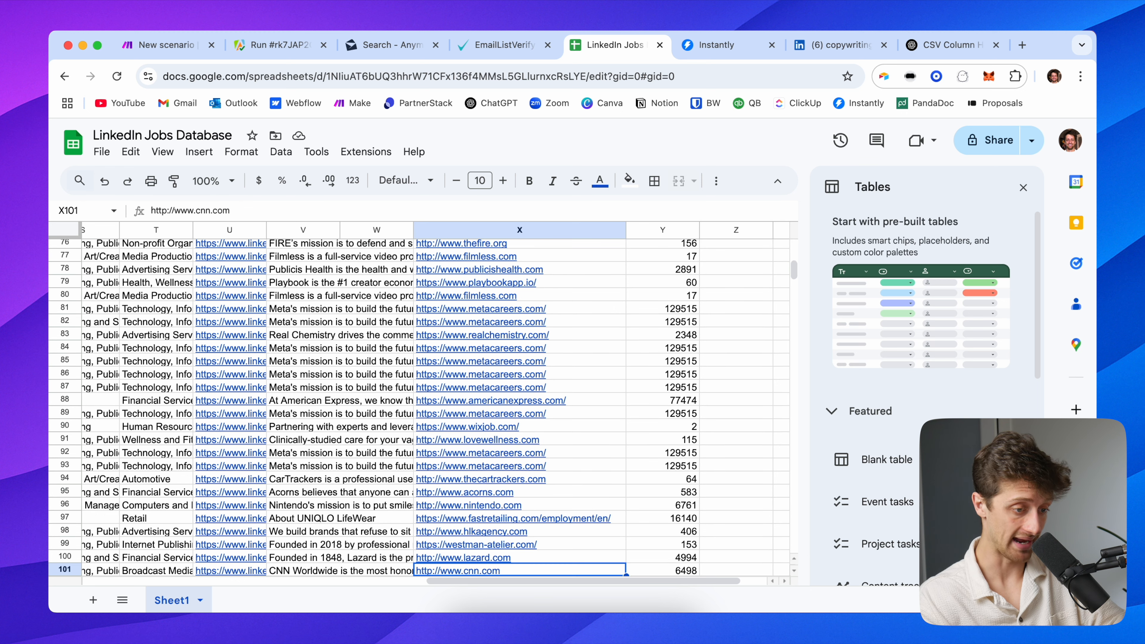
key("super+Up")
key("Down")
key("Up")
key("Down")
key("super+Down")
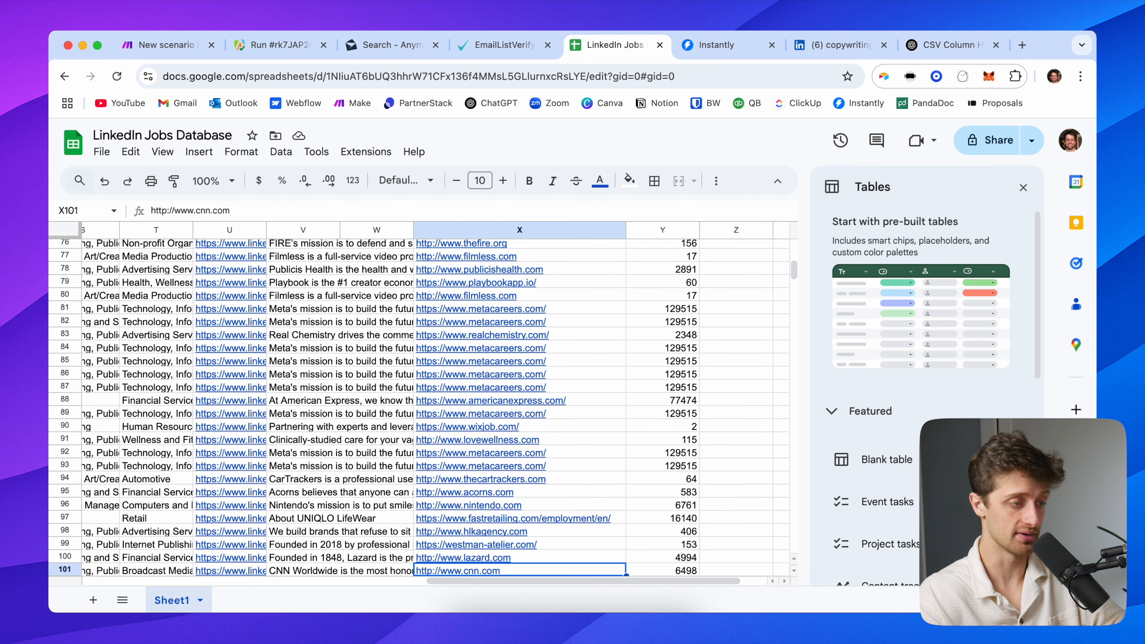
key("super+Up")
left_click(201, 44)
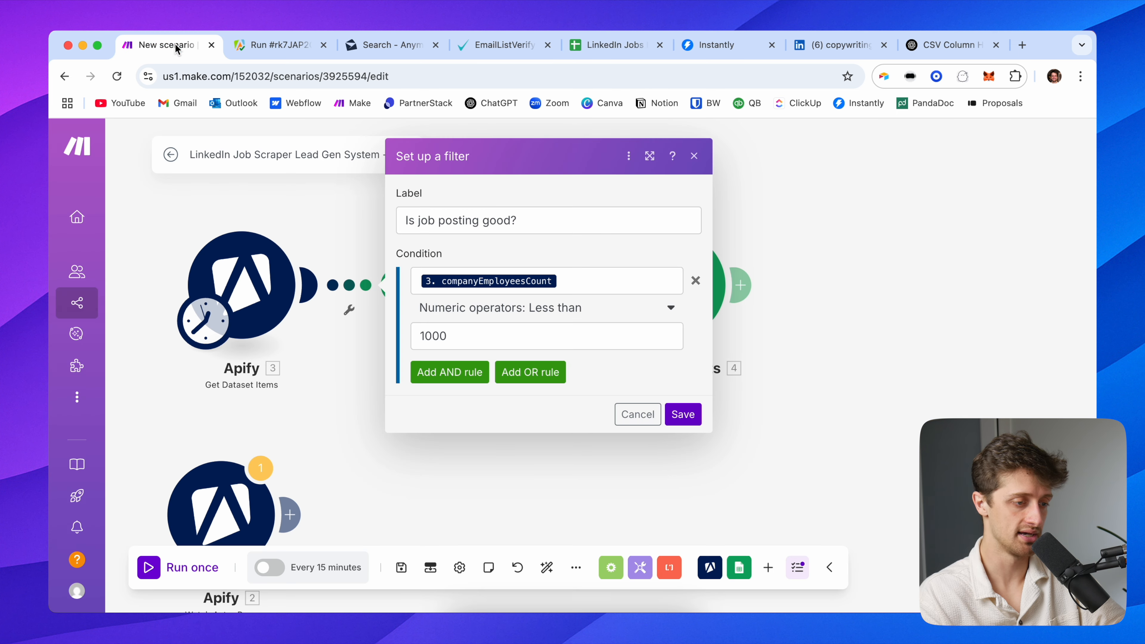
Add an AND rule 'companyWebsite Exists' and save the 'Is job posting good?' filter
left_click(450, 372)
scroll(741, 427, "down", 5)
scroll(741, 427, "down", 3)
left_click(749, 512)
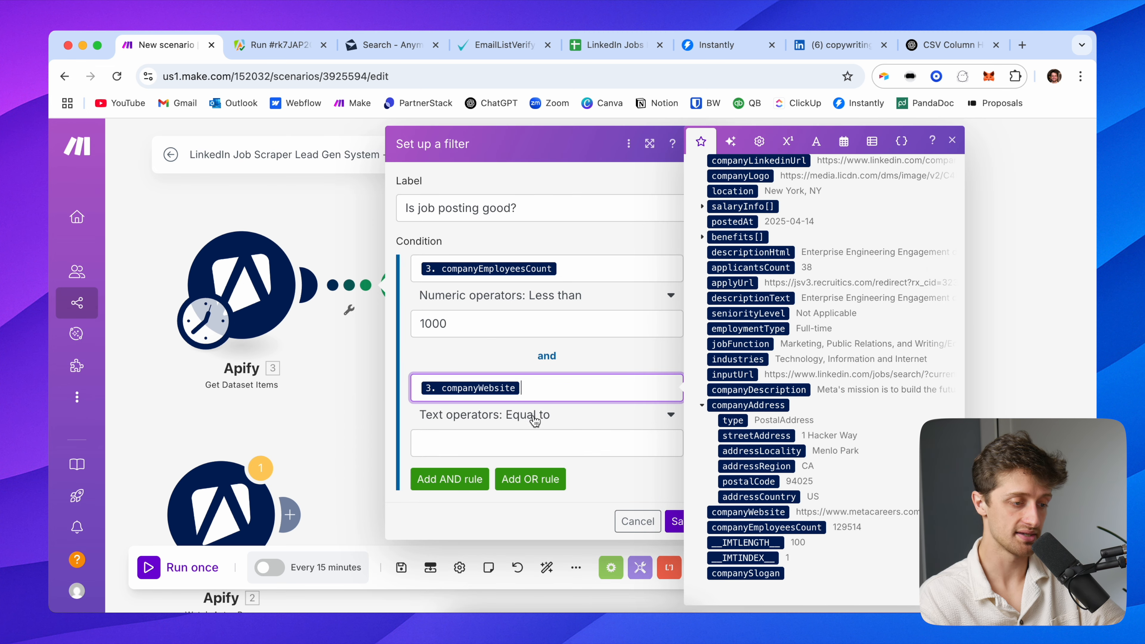
left_click(535, 421)
left_click(478, 509)
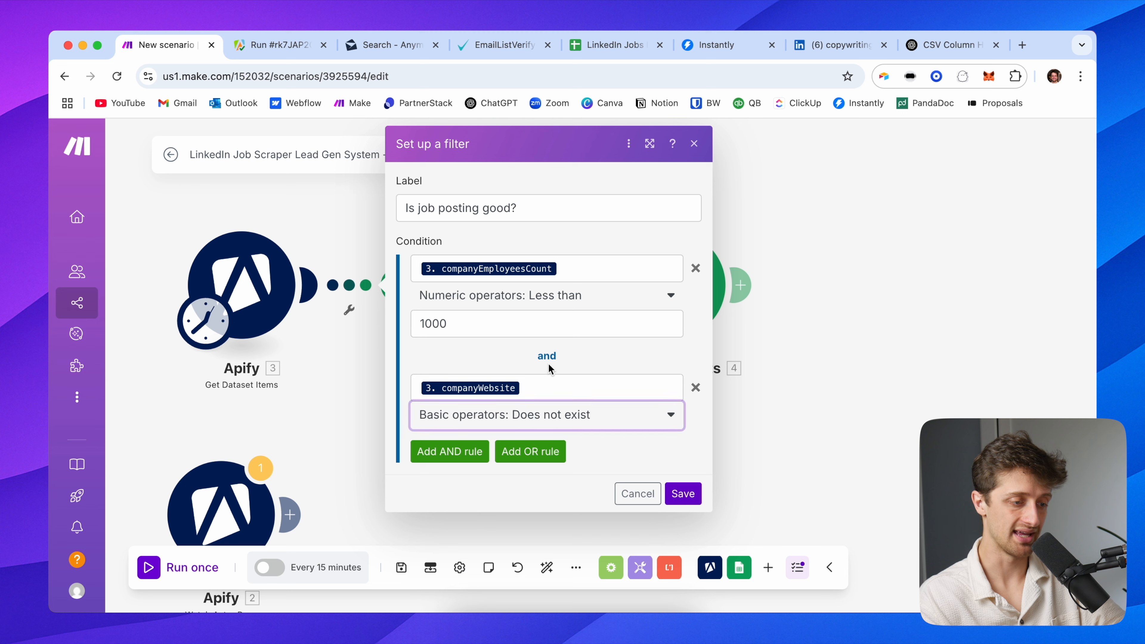
left_click(485, 413)
left_click(488, 490)
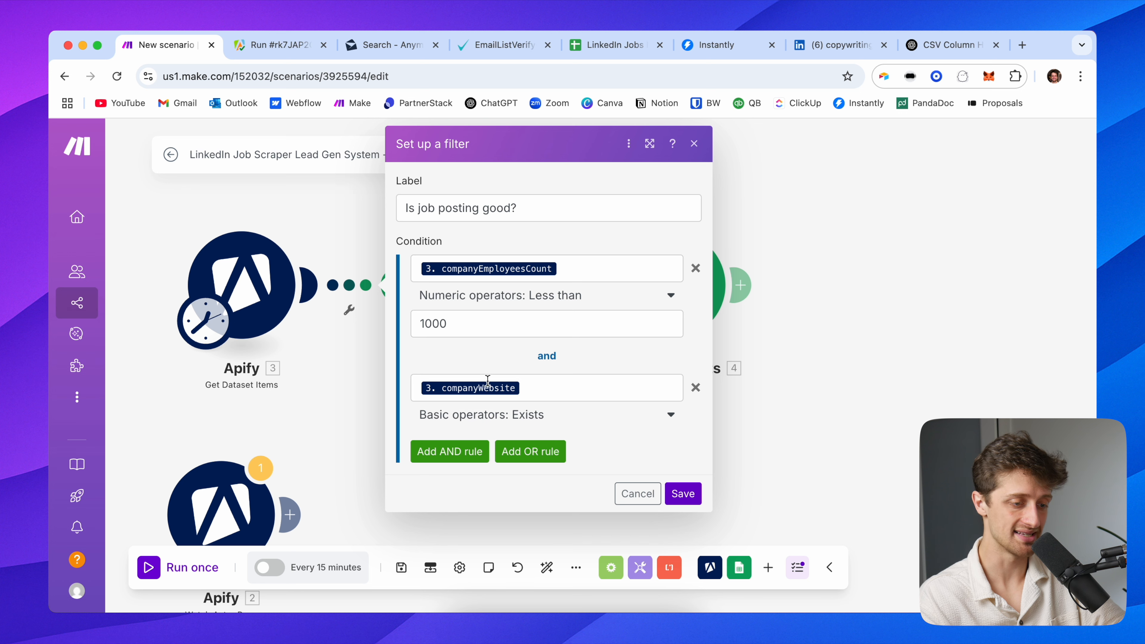
left_click(676, 493)
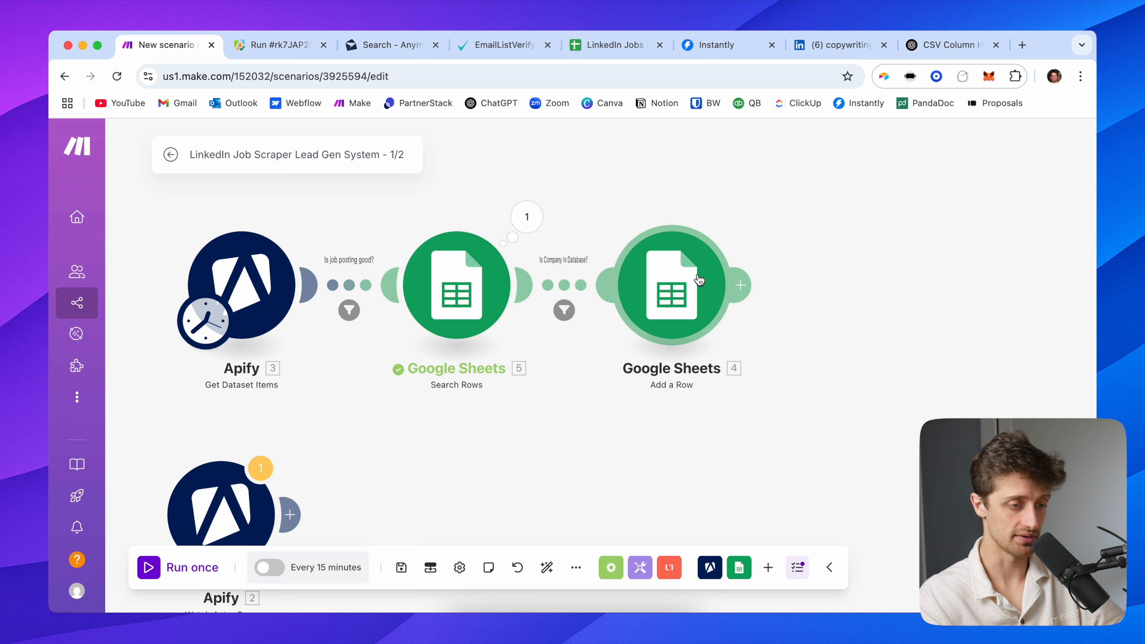
left_click_drag(836, 224, 827, 232)
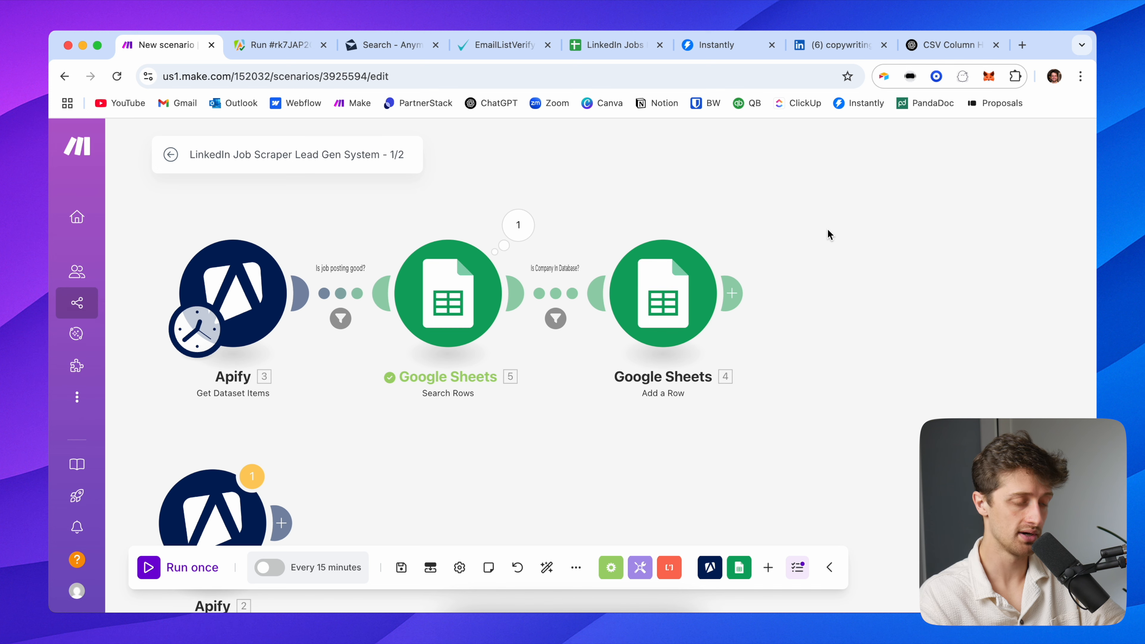
Delete rows 2–101 from the LinkedIn Jobs Database sheet, keeping only the header row
left_click(605, 47)
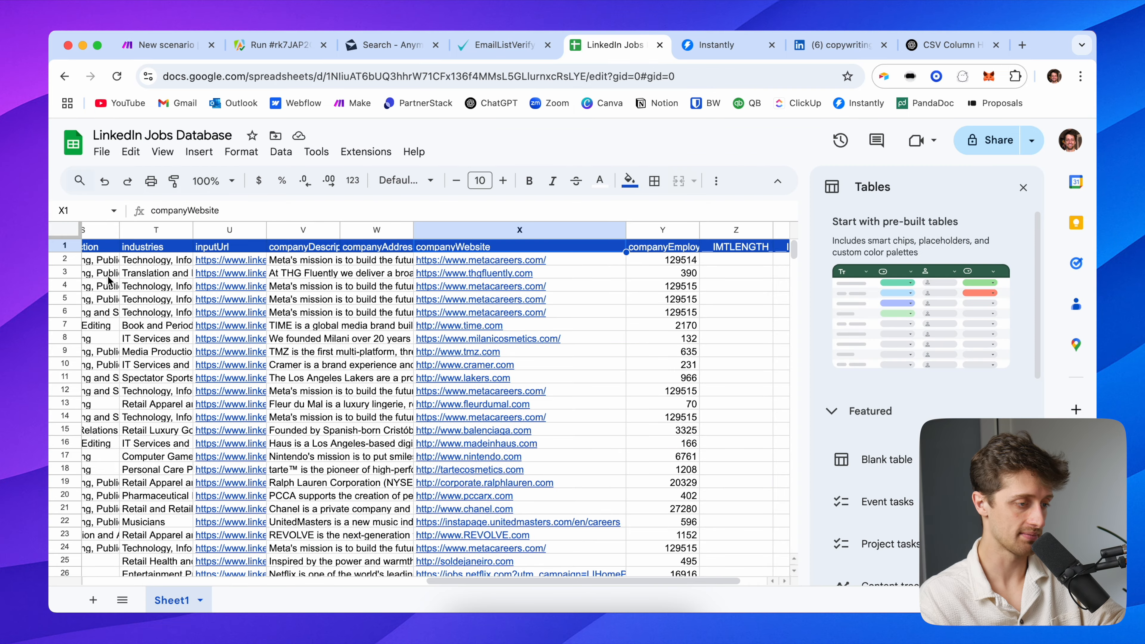
scroll(110, 282, "left", 15)
left_click(65, 259)
scroll(133, 321, "down", 20)
scroll(134, 321, "up", 10)
left_click(68, 328, "shift")
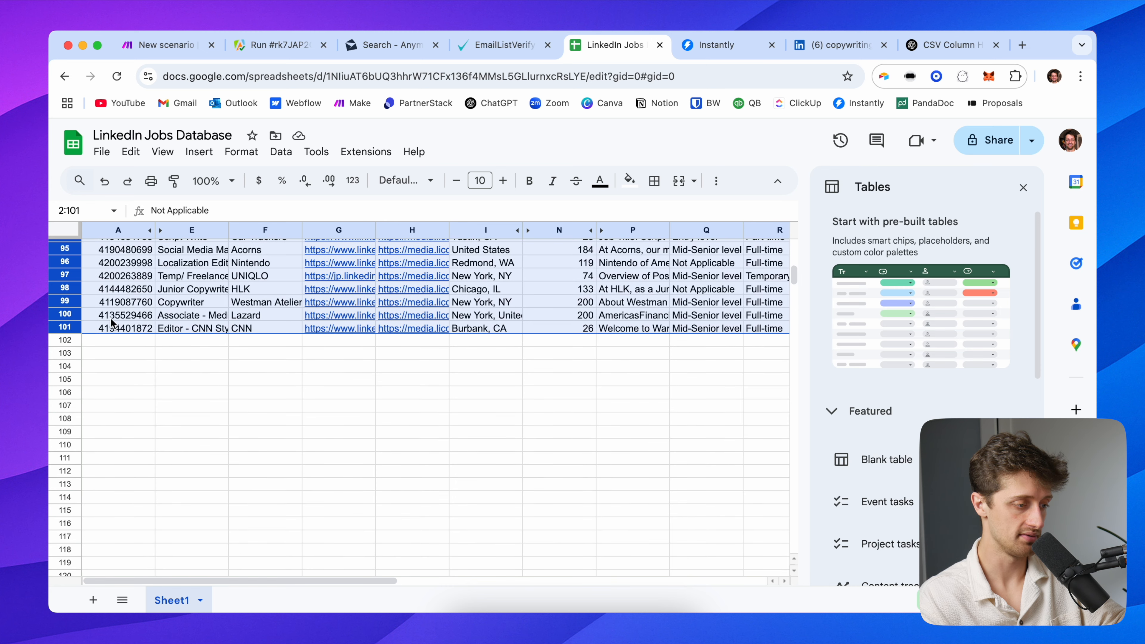
right_click(111, 322)
left_click(230, 396)
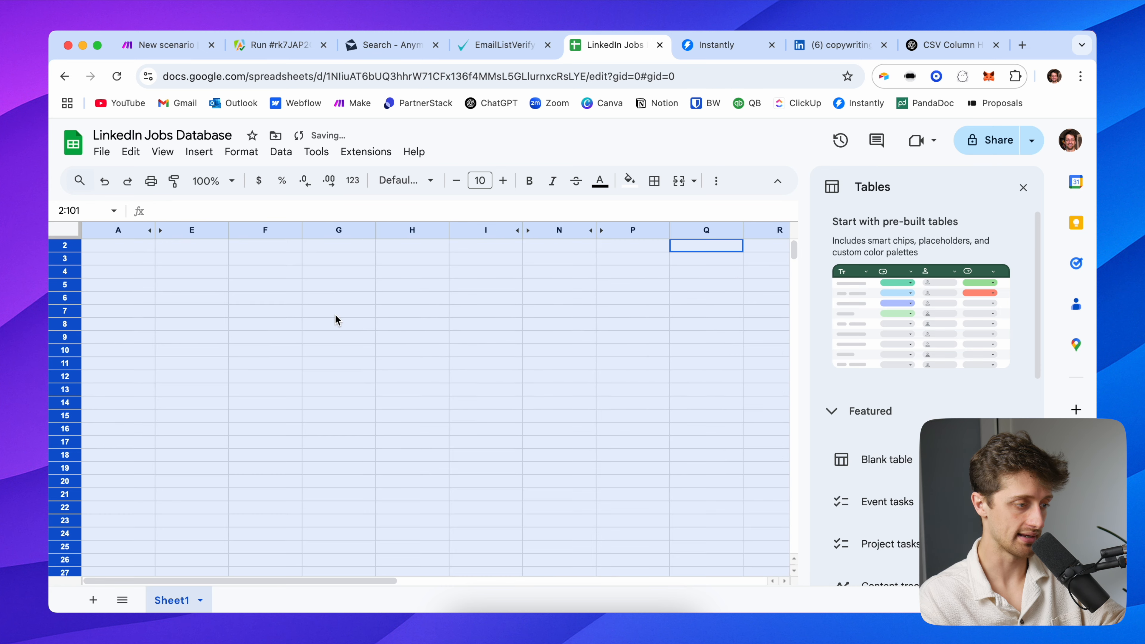
scroll(315, 307, "up", 1)
left_click(146, 248)
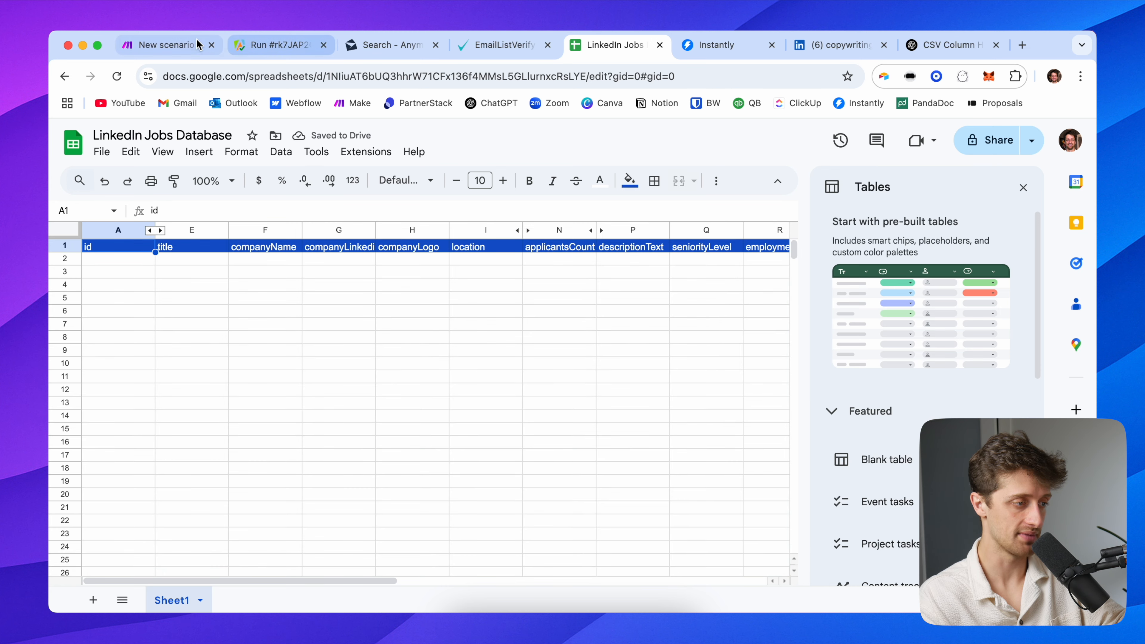
Run the LinkedIn Job Scraper 1/2 scenario once as a test
left_click(182, 45)
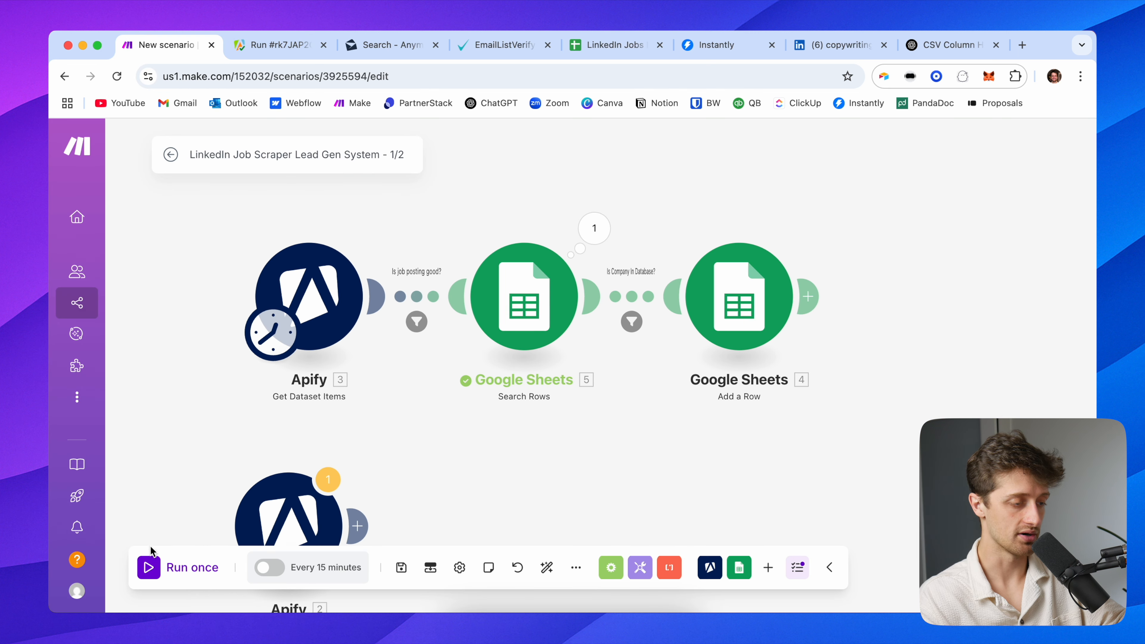
left_click(149, 567)
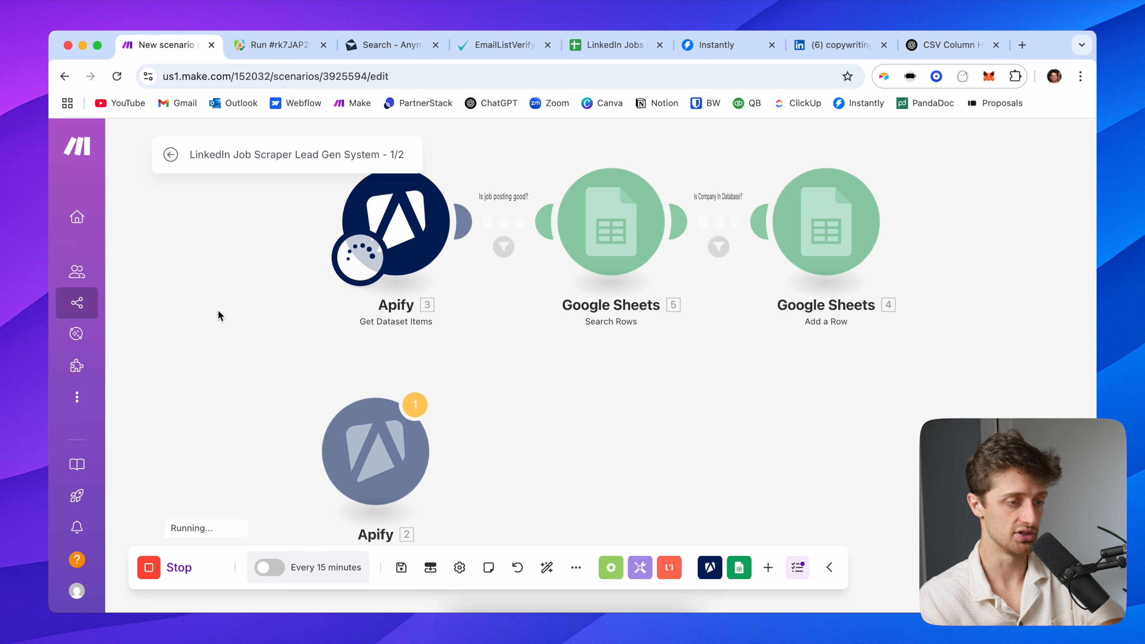
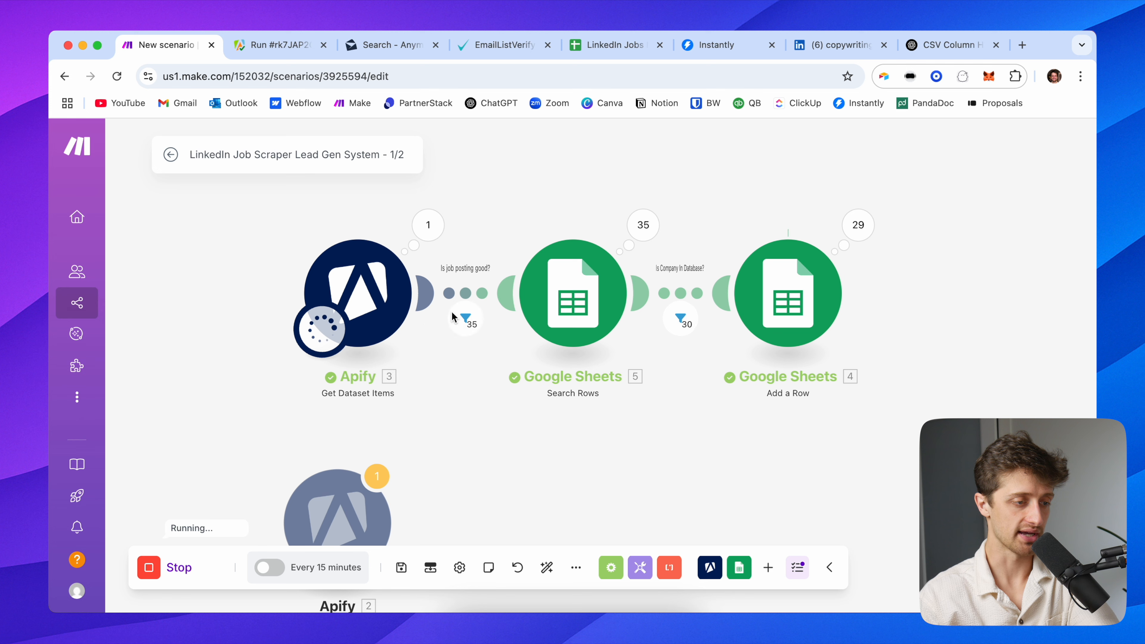
Wait for the scraper run to finish: 43 job posts searched and 37 rows added to the sheet
left_click_drag(482, 359, 402, 367)
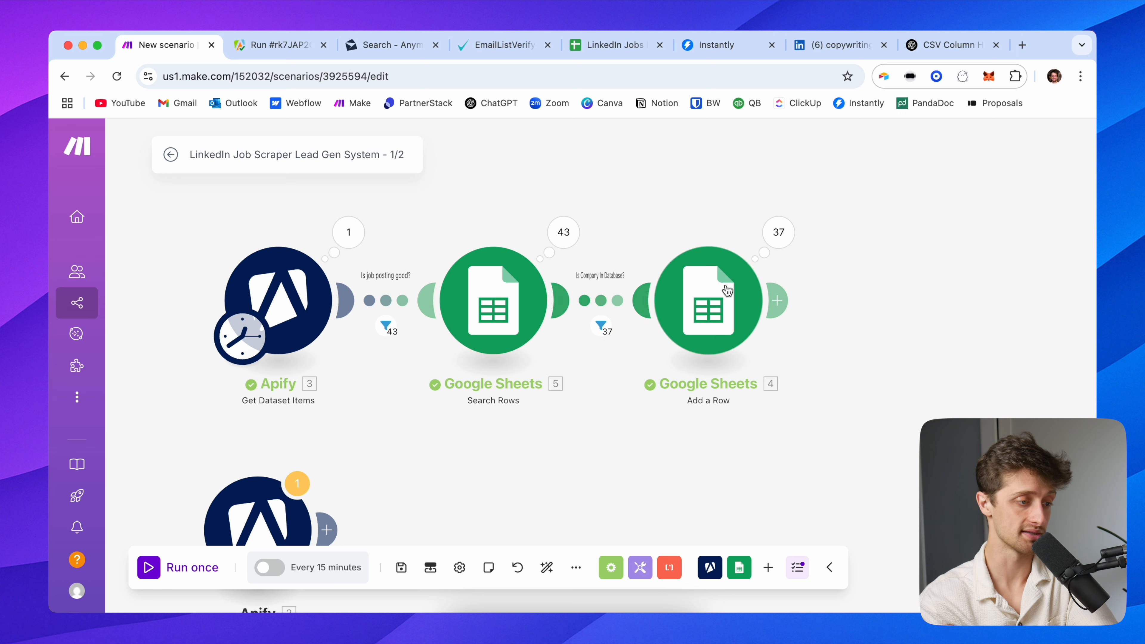
Give rows 2–38 of the LinkedIn Jobs sheet a white fill and black text
left_click(616, 46)
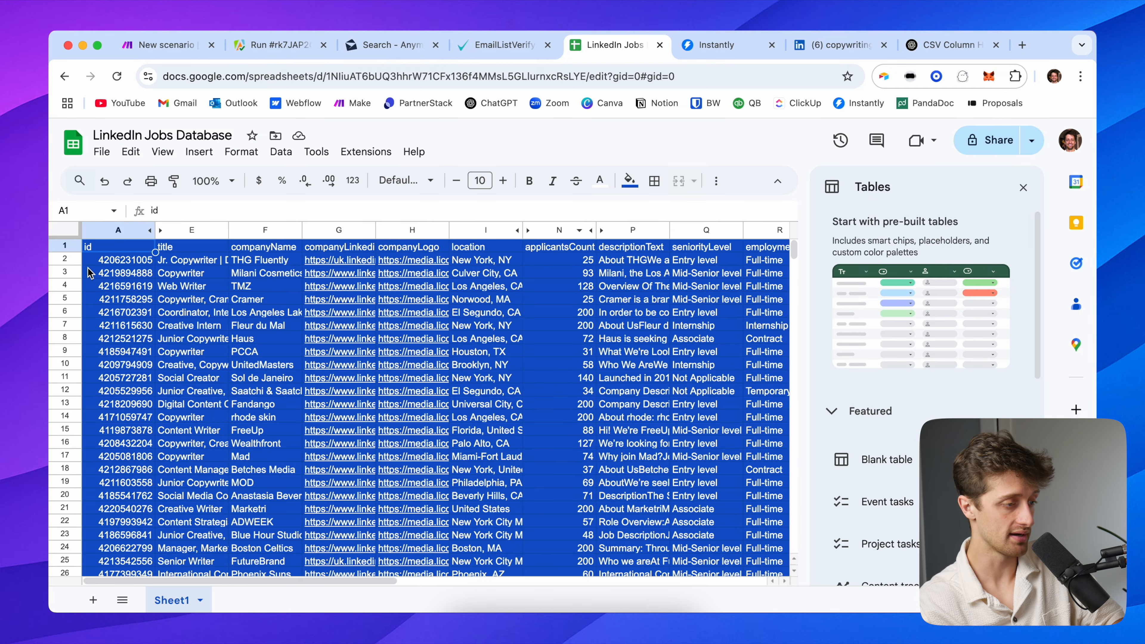
left_click(67, 261)
scroll(129, 383, "down", 10)
scroll(128, 383, "up", 6)
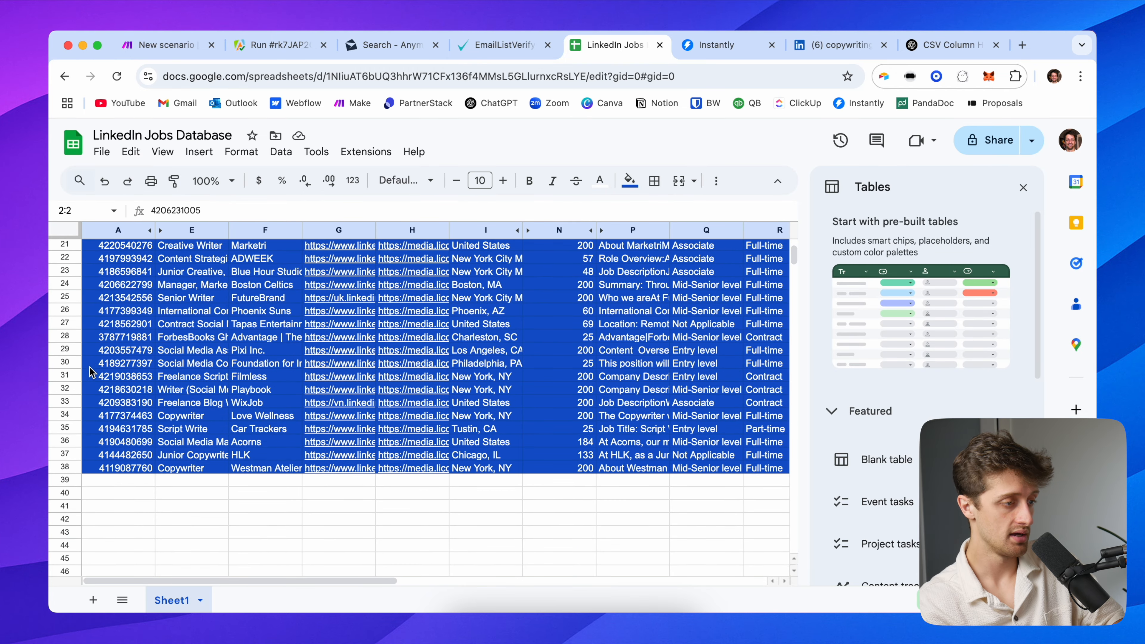
left_click(66, 468, "shift")
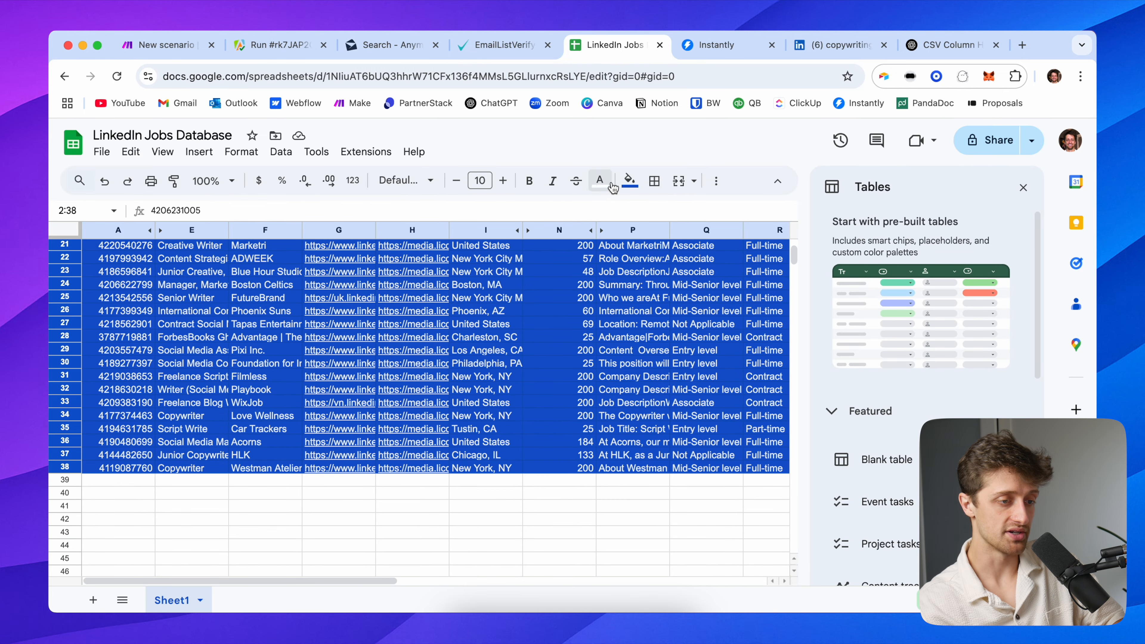
left_click(626, 182)
left_click(779, 232)
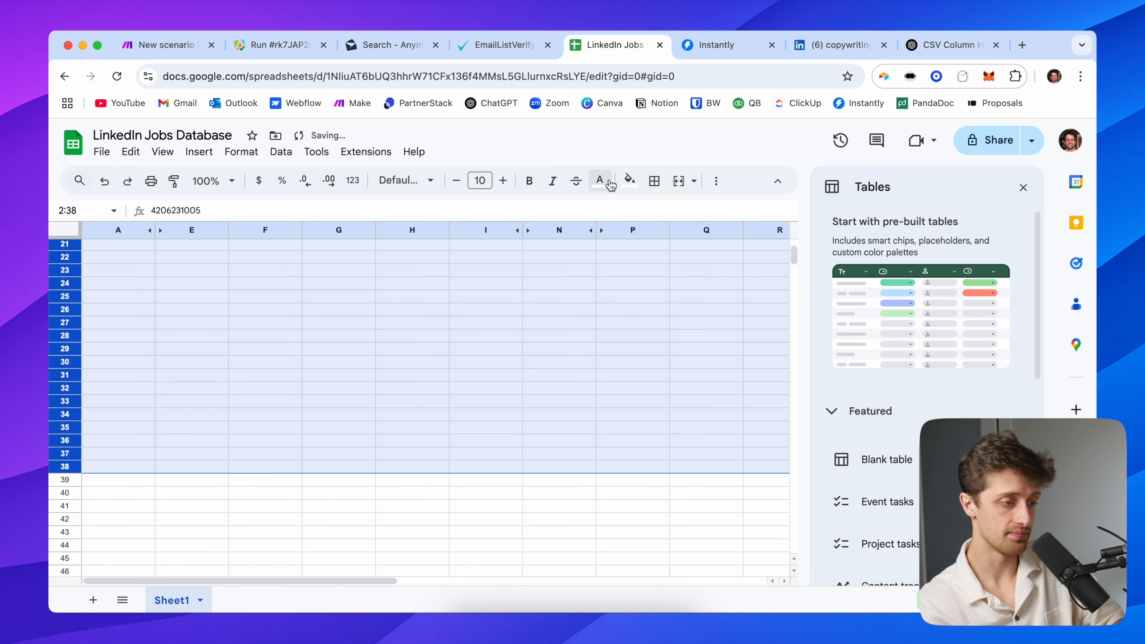
left_click(600, 181)
left_click(613, 209)
scroll(426, 305, "up", 7)
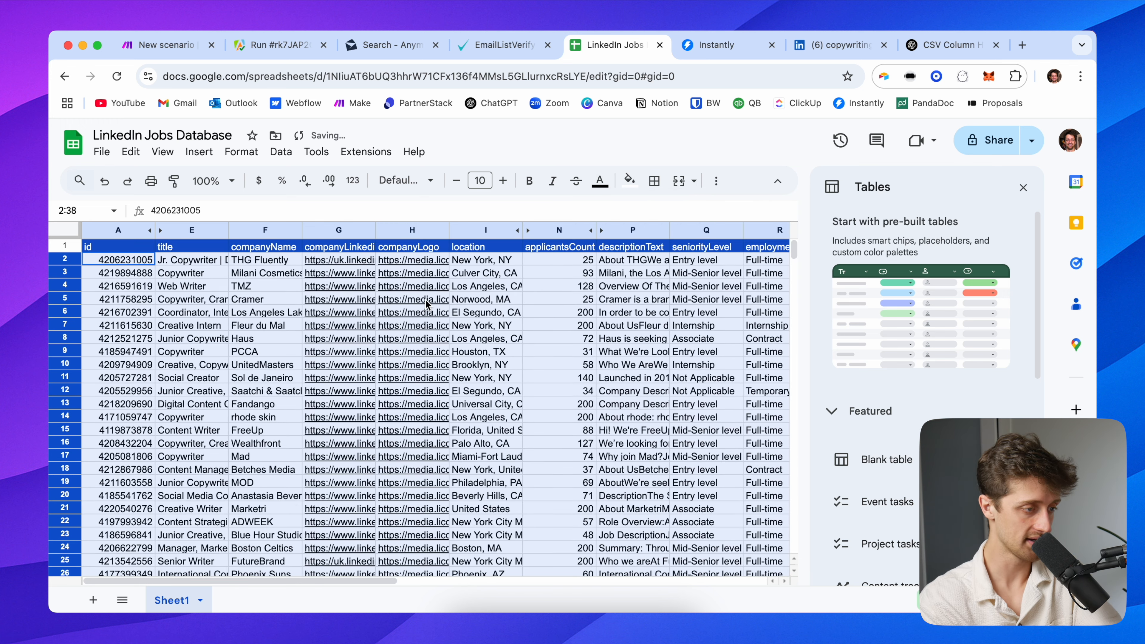
left_click(263, 278)
Check the scraped data in the companyName (F), applicantsCount (N) and companyEmployeesCount (Y) columns
left_click(271, 231)
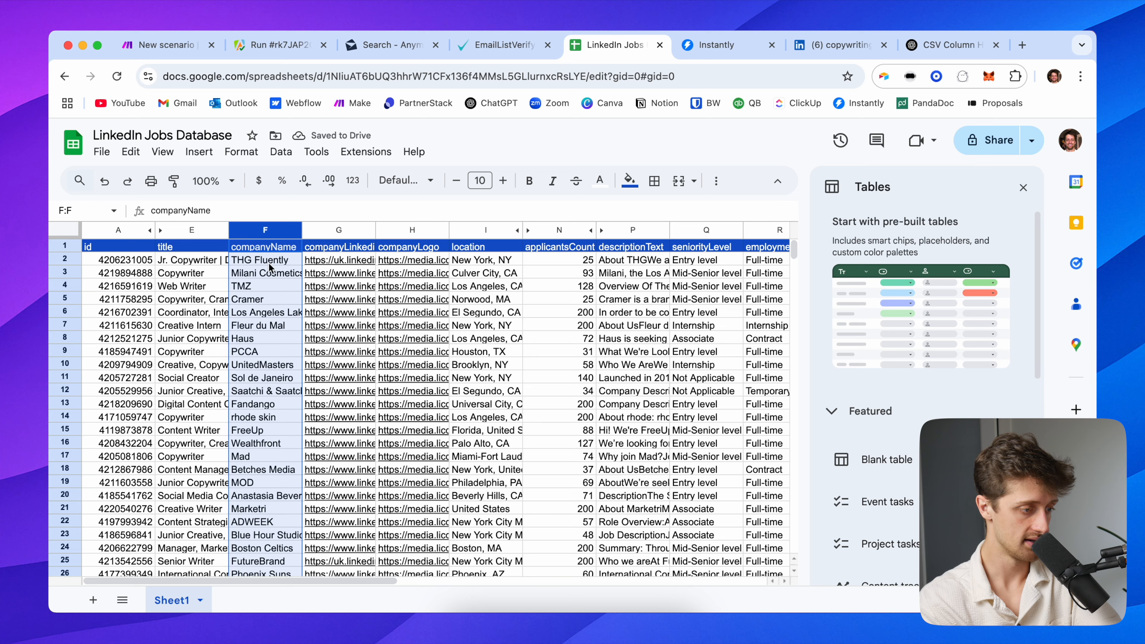
scroll(266, 318, "down", 5)
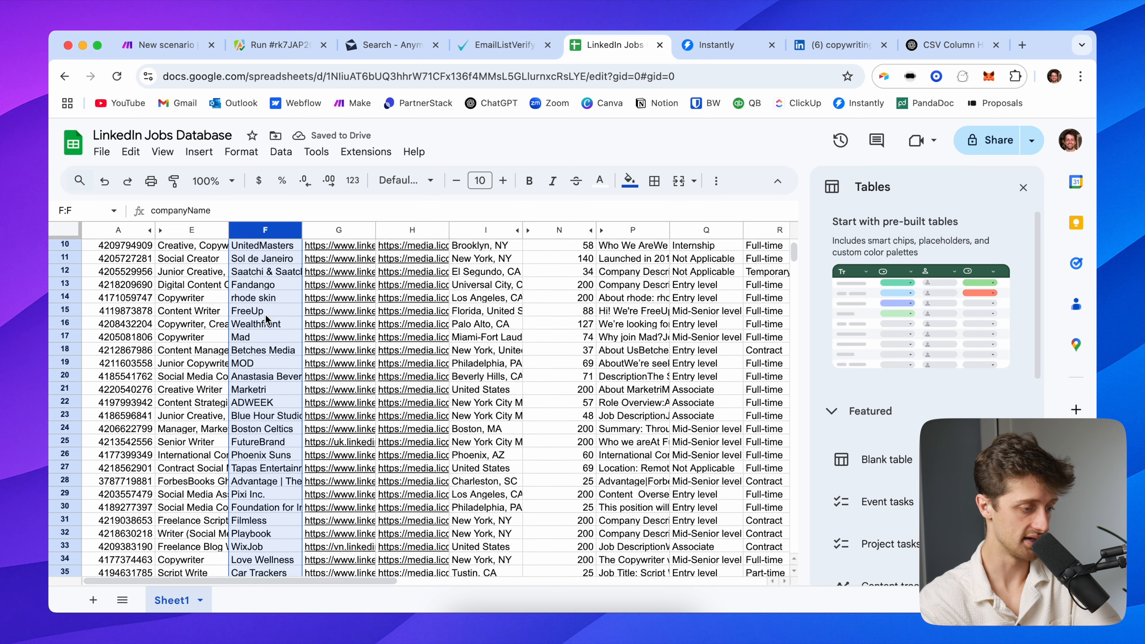
scroll(266, 318, "down", 5)
scroll(530, 321, "up", 10)
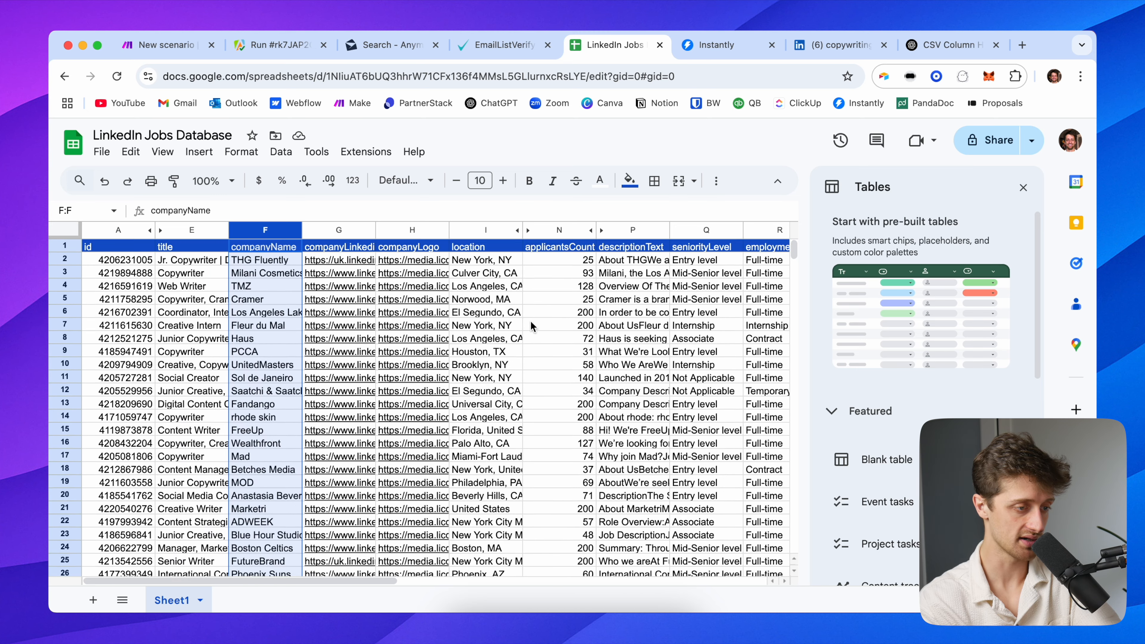
scroll(561, 330, "right", 1)
left_click(537, 231)
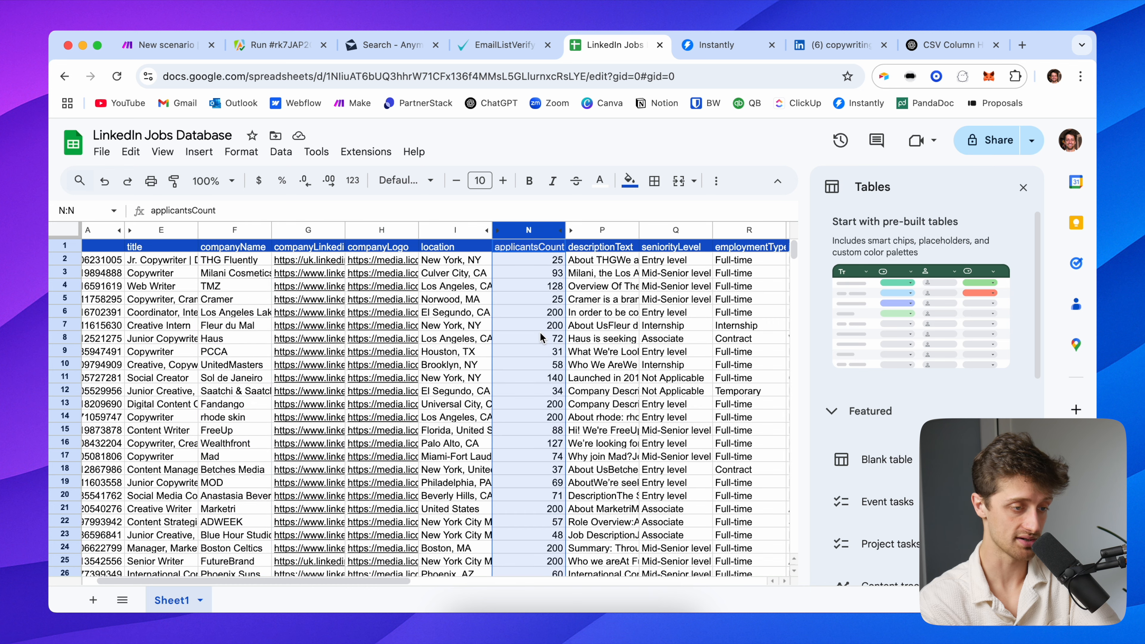
scroll(541, 333, "right", 2)
scroll(540, 336, "right", 5)
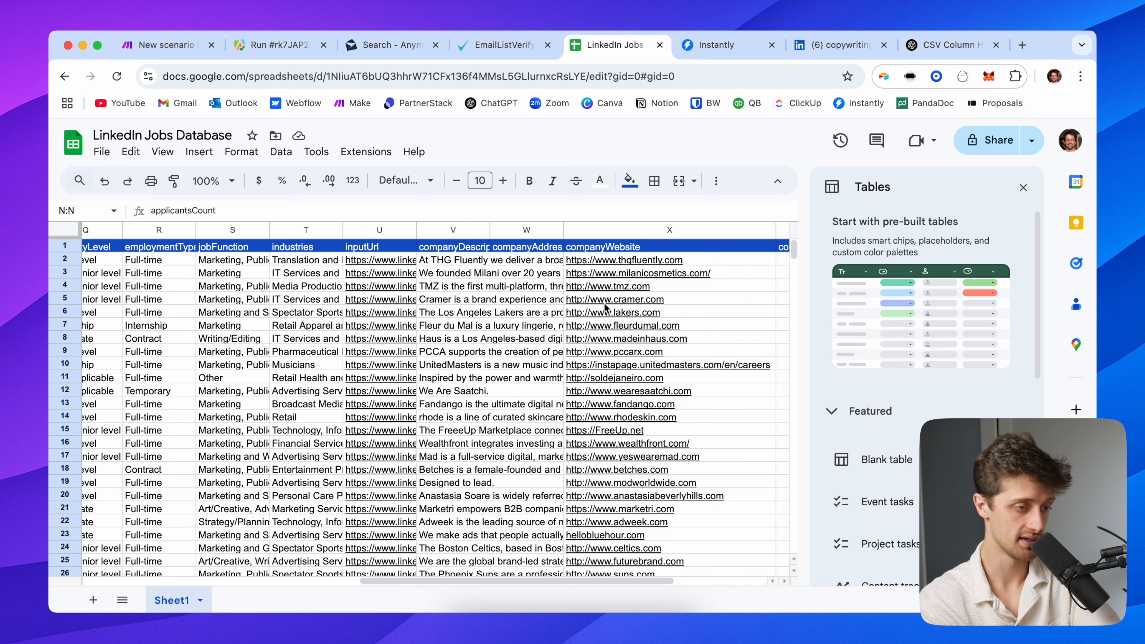
scroll(604, 303, "right", 4)
left_click(595, 230)
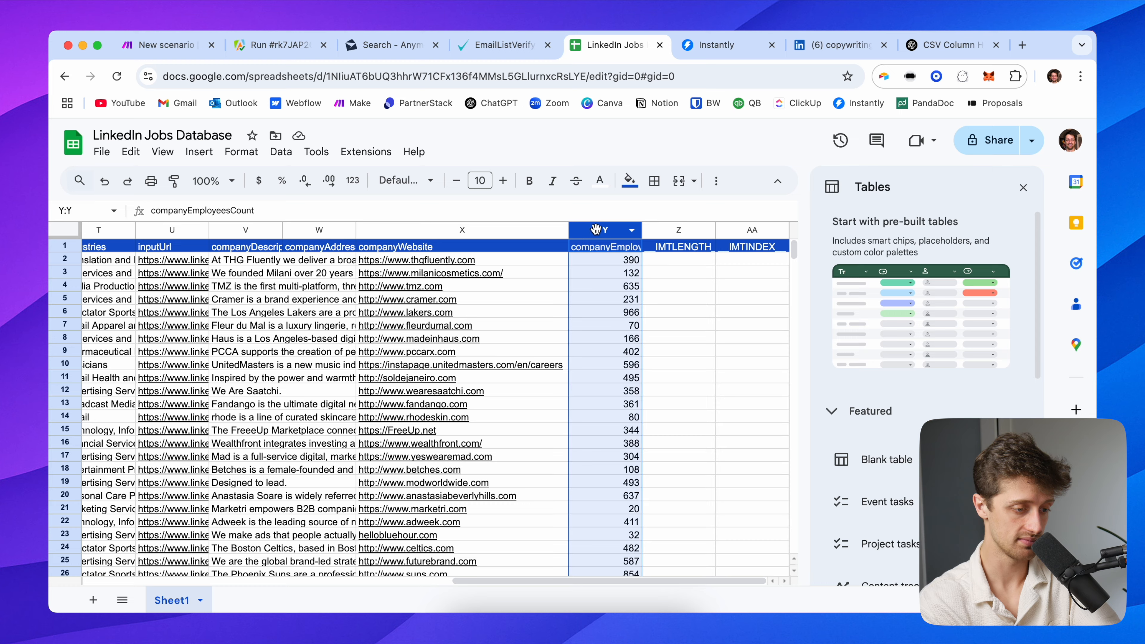
scroll(592, 406, "down", 5)
scroll(554, 372, "up", 5)
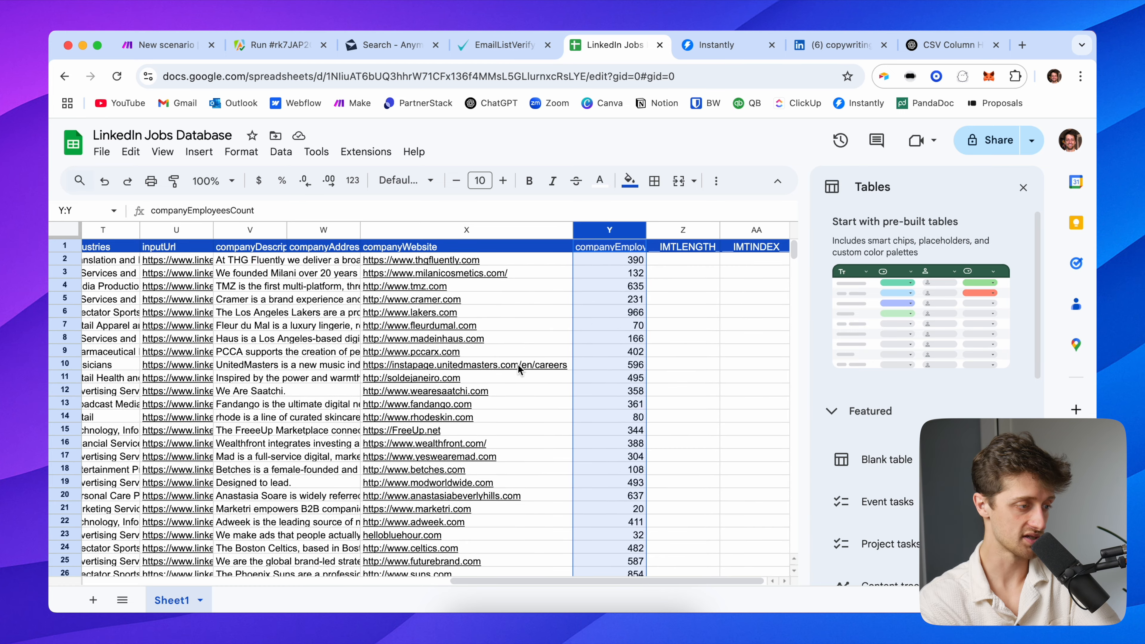
scroll(520, 369, "left", 10)
Confirm the data runs from the header in A1 down to row 38
left_click(135, 248)
scroll(148, 362, "down", 5)
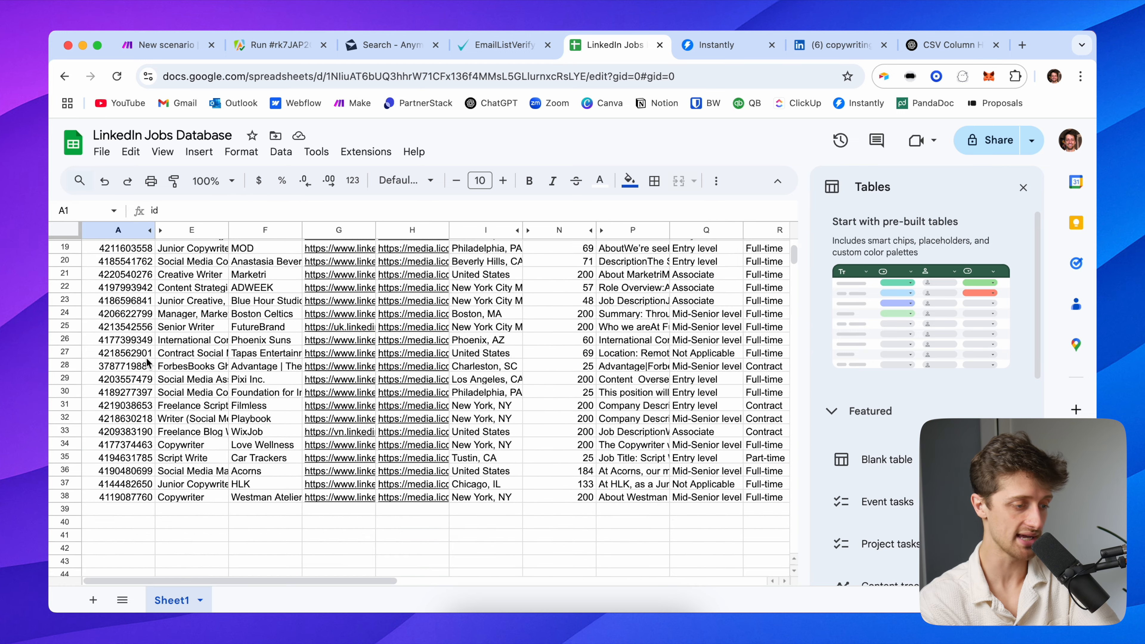
left_click(97, 496)
scroll(223, 352, "up", 5)
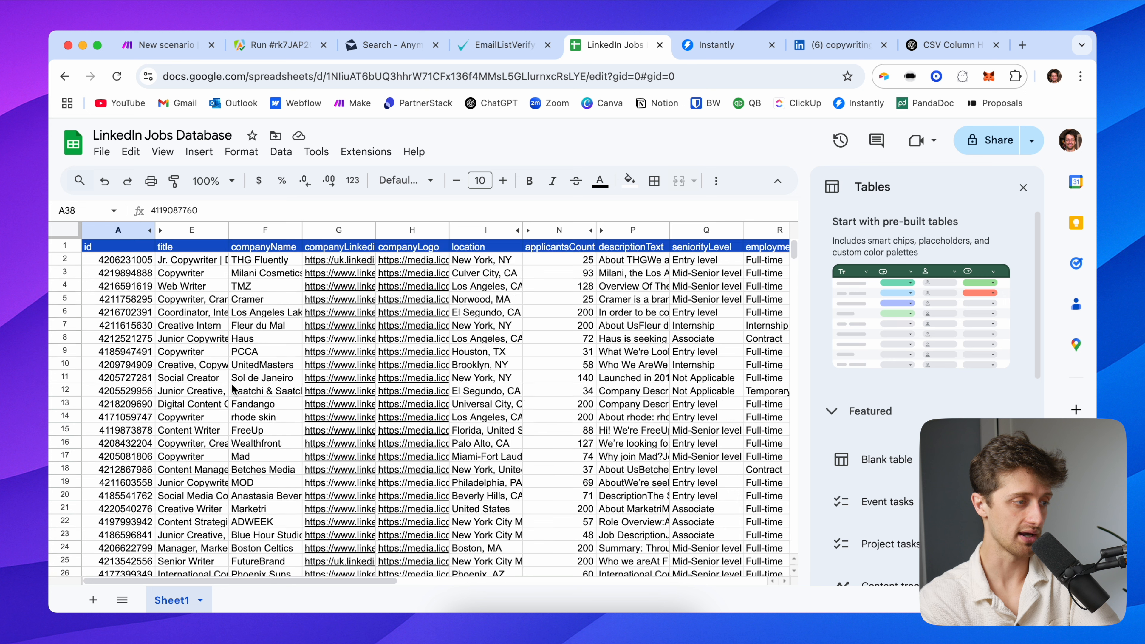
left_click(117, 247)
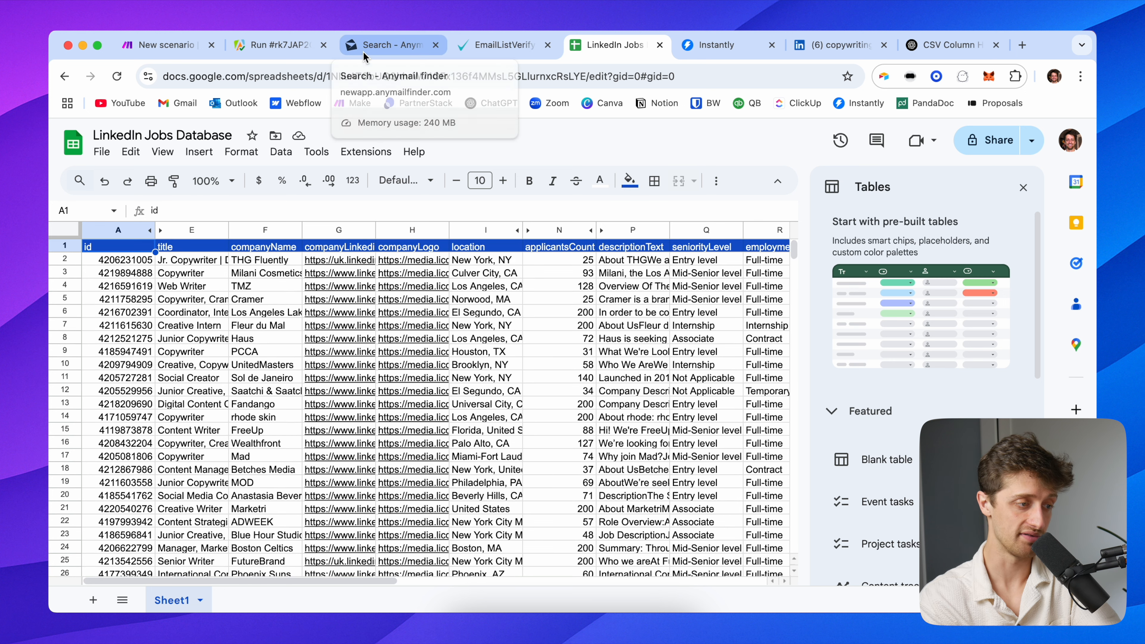
left_click(301, 47)
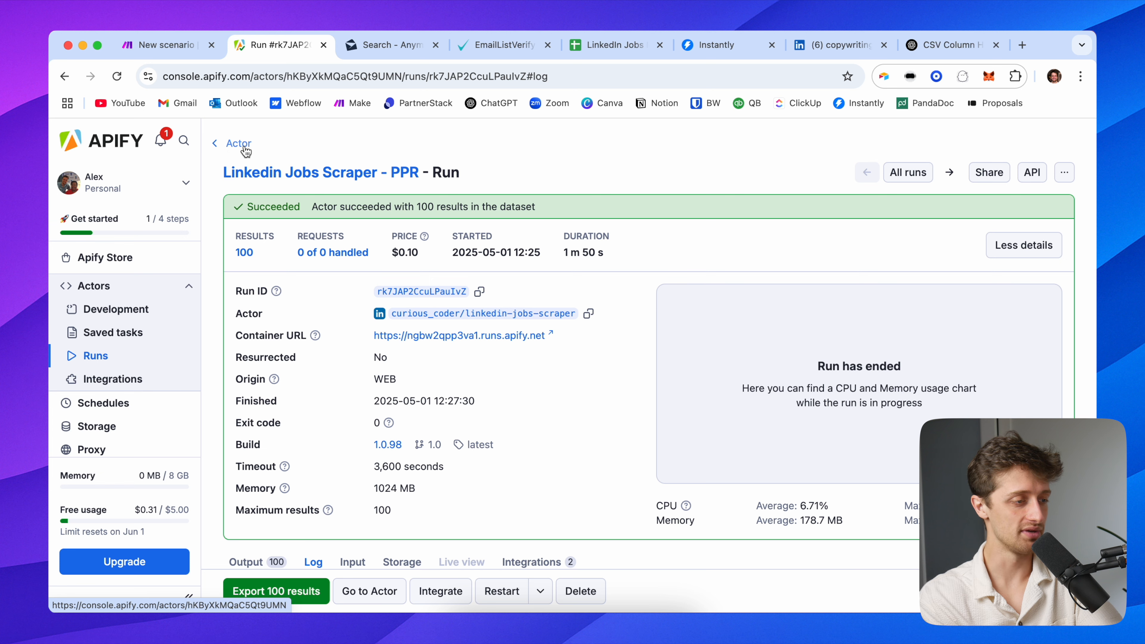
scroll(268, 378, "down", 5)
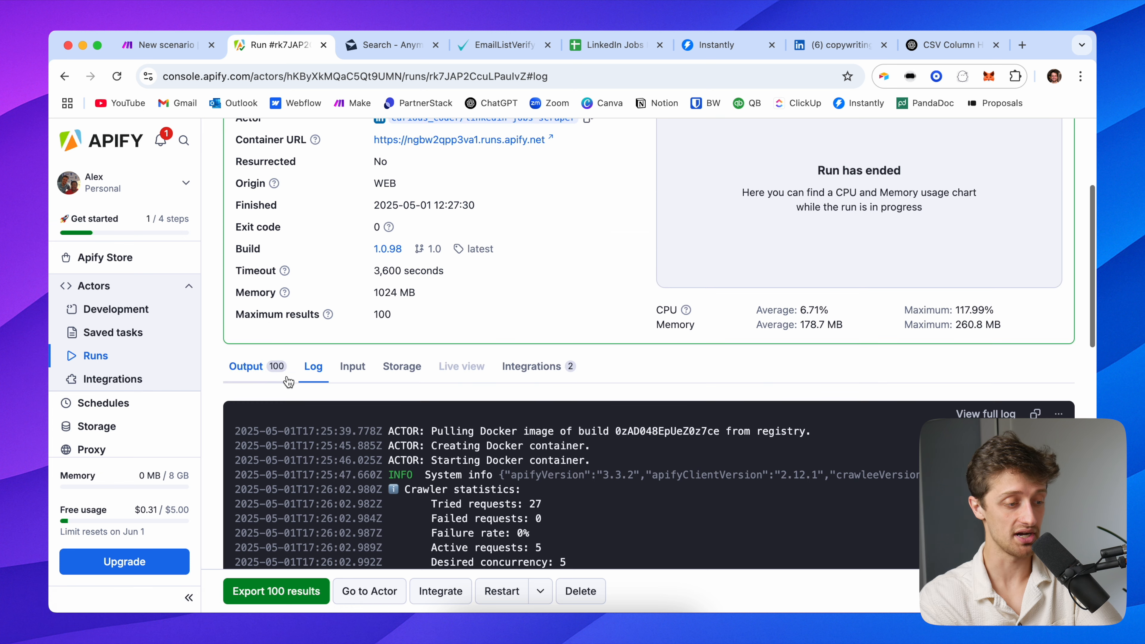
left_click(268, 378)
scroll(268, 378, "down", 3)
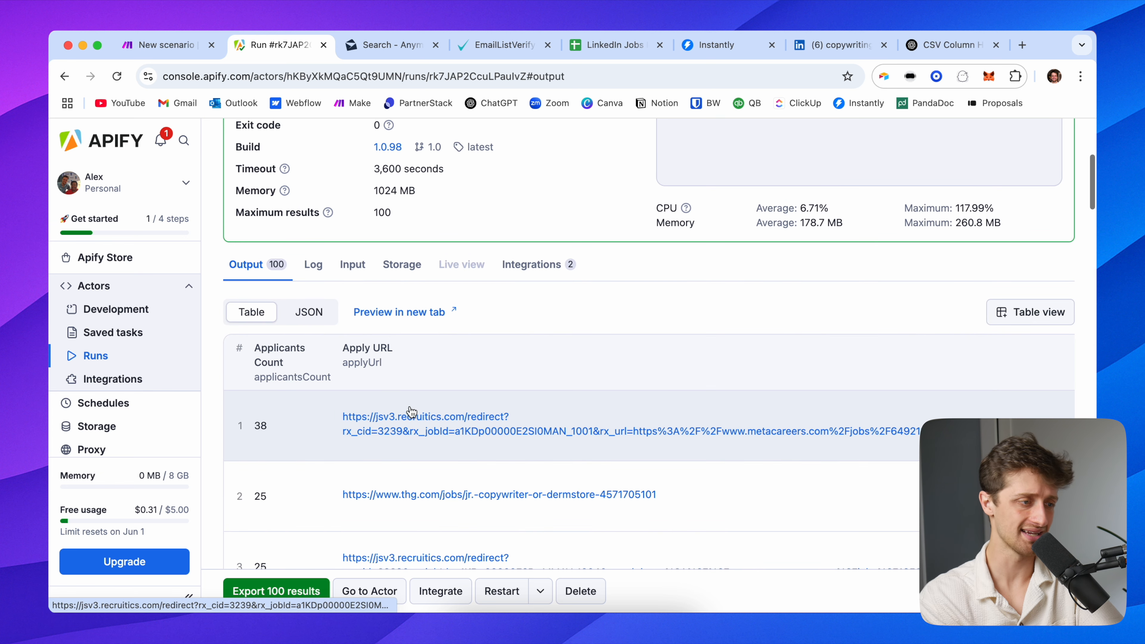
left_click(832, 45)
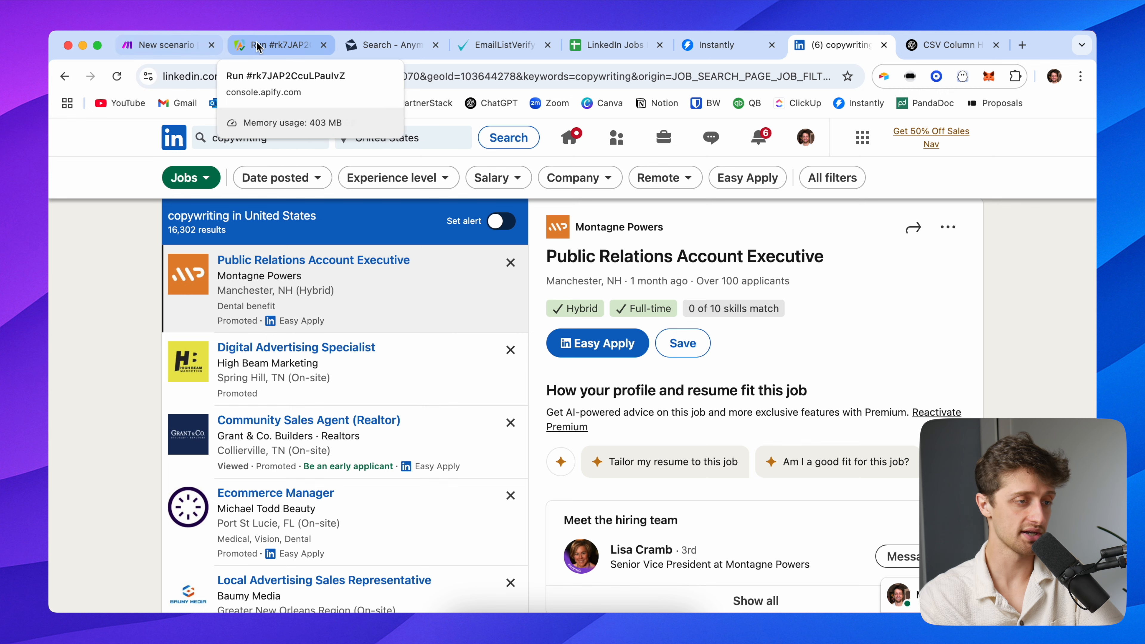
Glance at the Make scenario diagram, then come back to the LinkedIn Jobs sheet
left_click(603, 50)
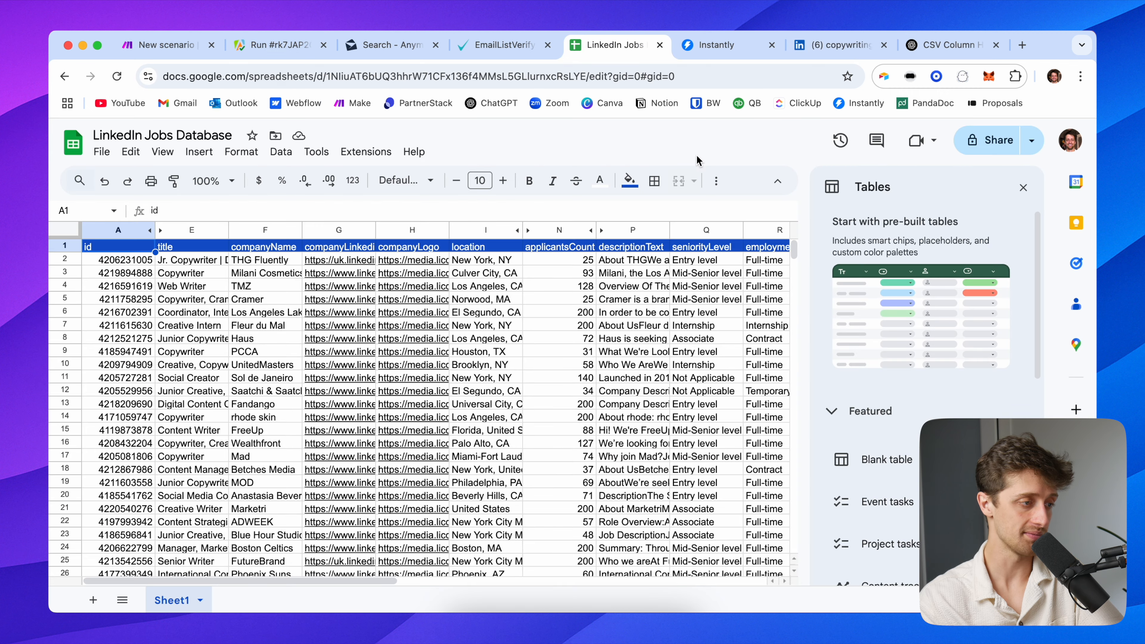
left_click(167, 43)
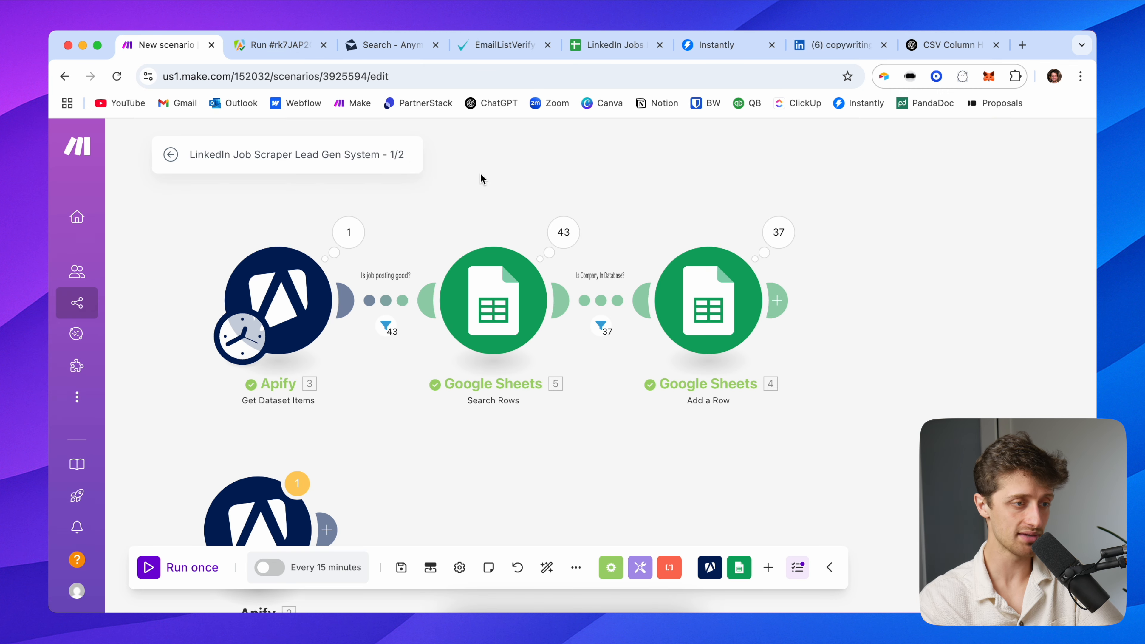
left_click_drag(480, 174, 439, 217)
left_click(591, 51)
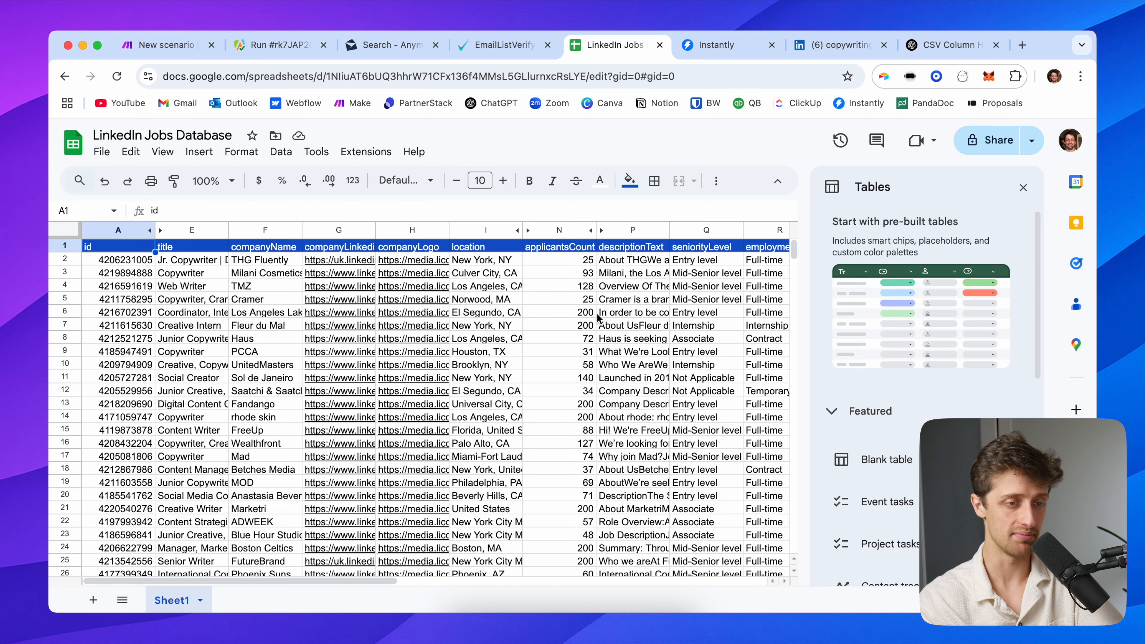
Close the Tables side panel and review the companyWebsite column X
left_click(1022, 188)
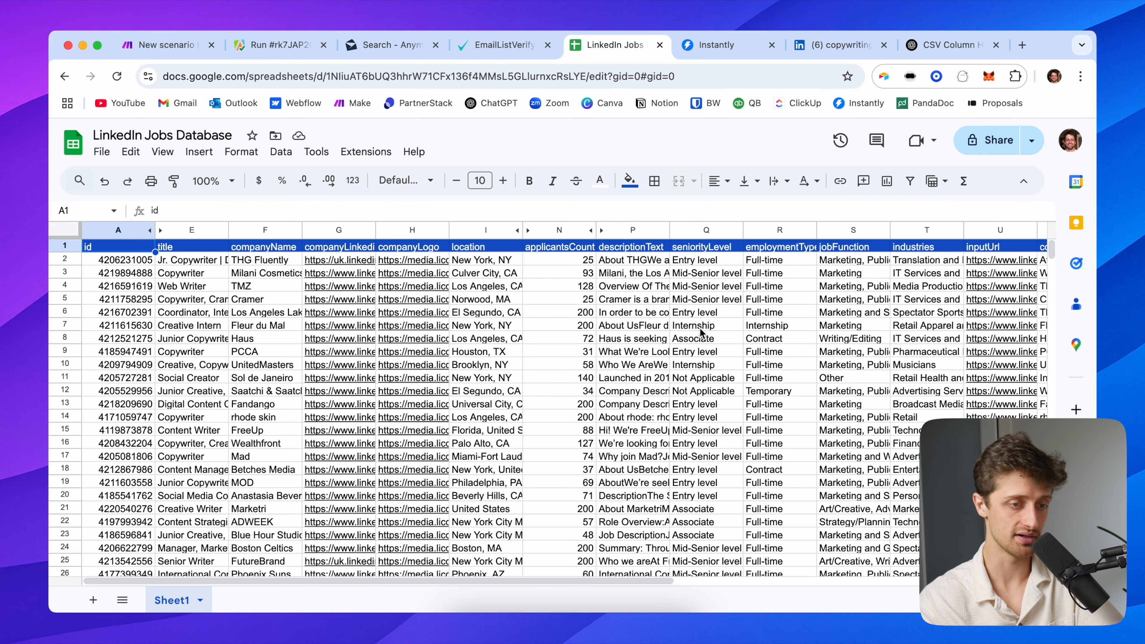
scroll(701, 332, "right", 5)
left_click(938, 229)
scroll(791, 299, "right", 5)
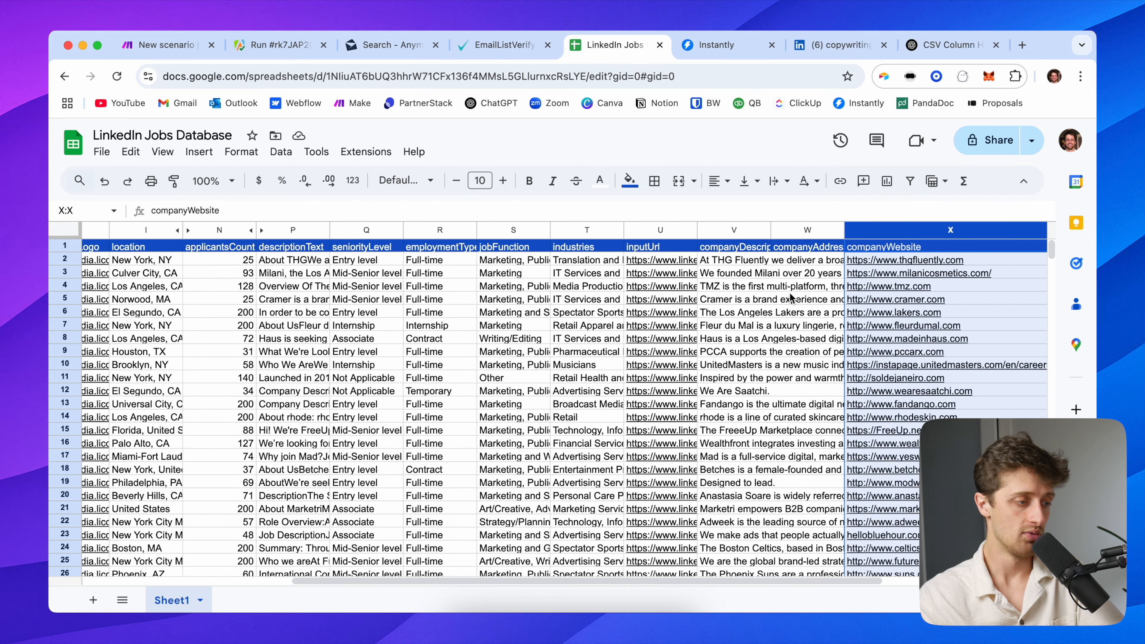
scroll(682, 298, "left", 10)
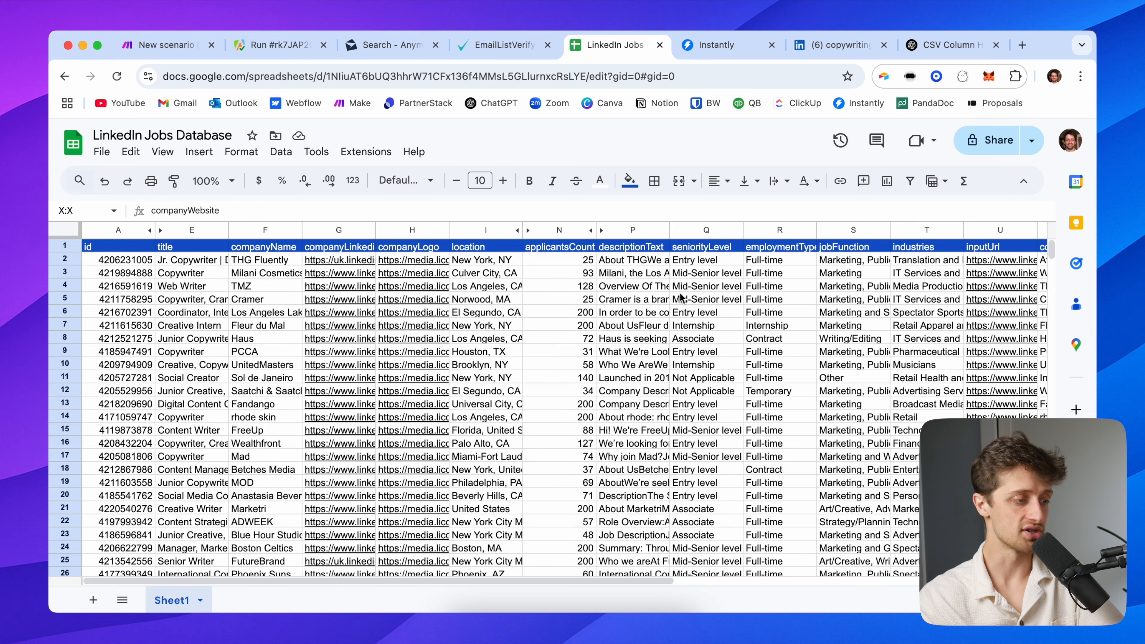
left_click(128, 253)
scroll(128, 257, "right", 10)
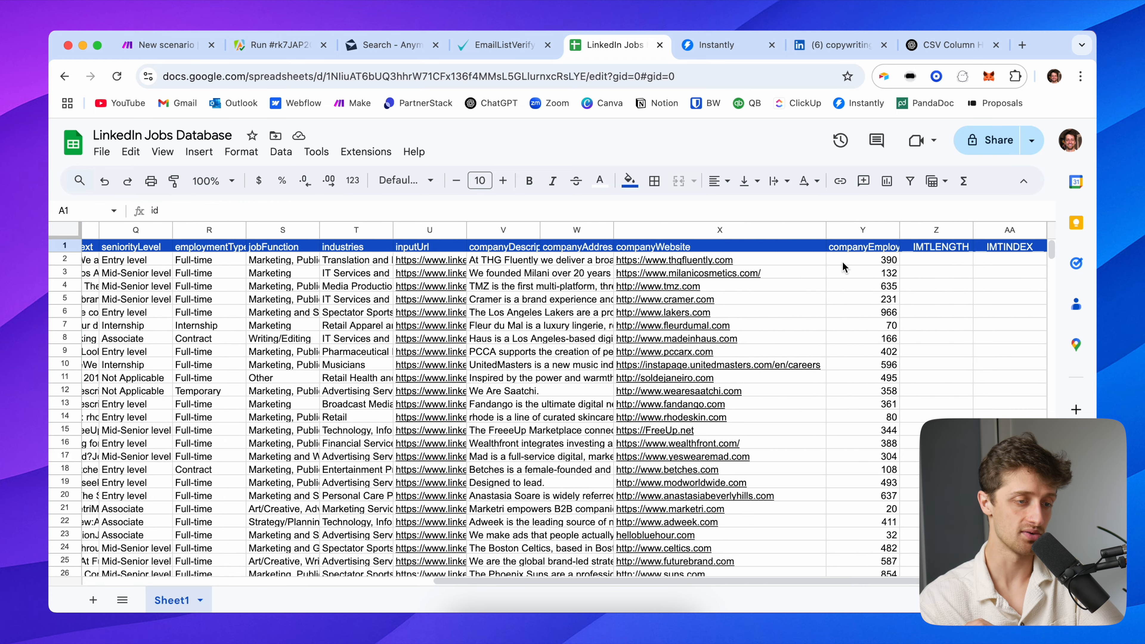
left_click(673, 231)
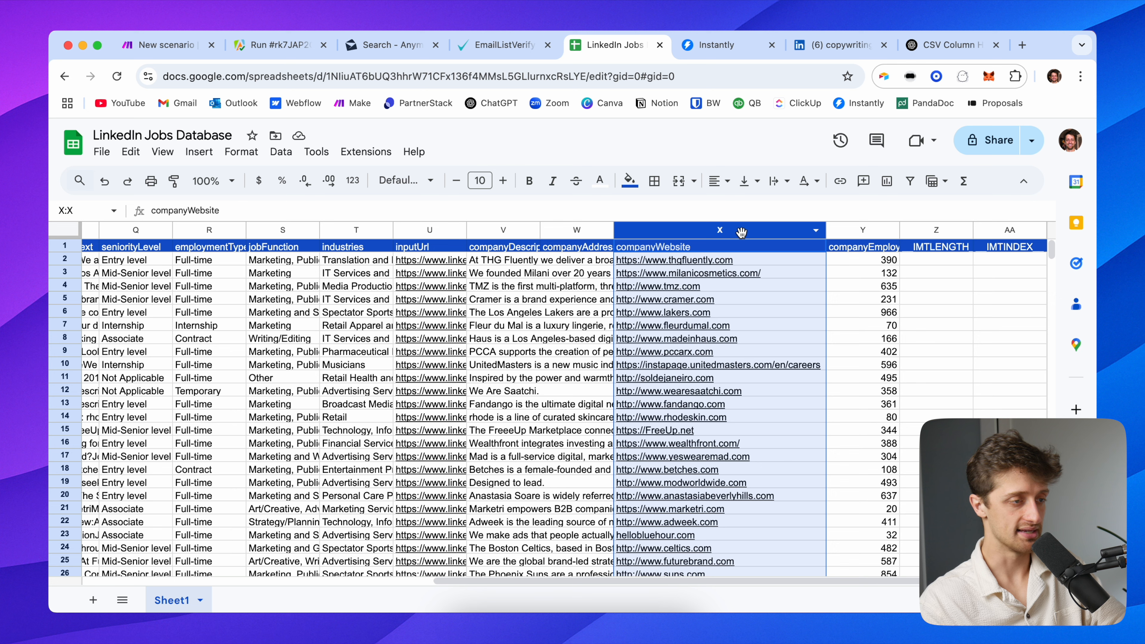
left_click(393, 48)
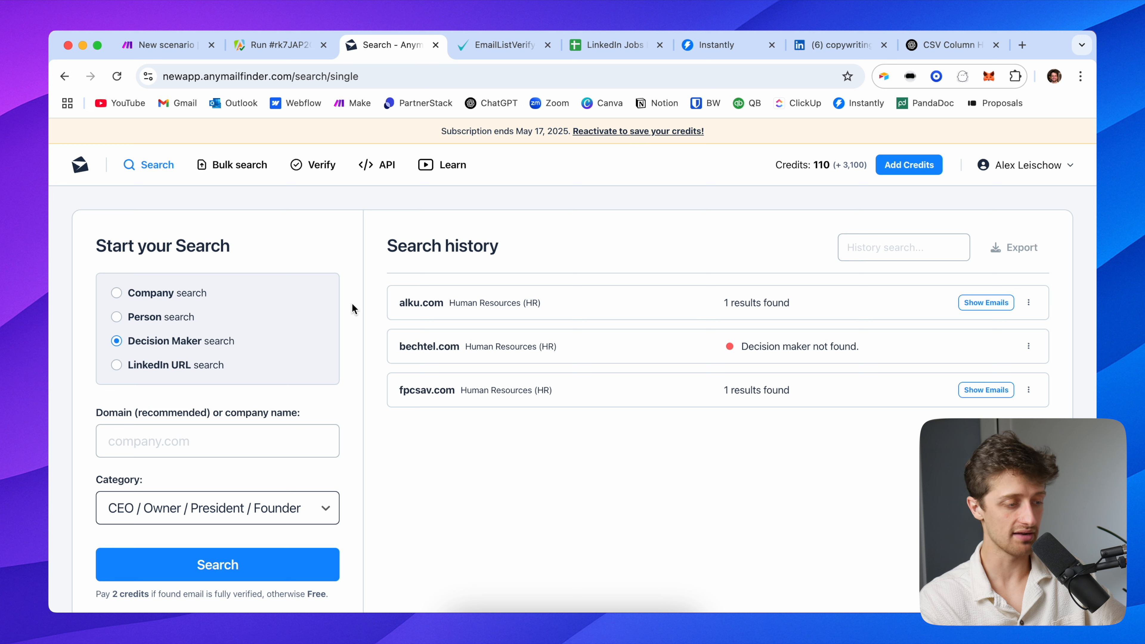
Review Anymail Finder's decision-maker categories, keeping CEO / Owner / President / Founder, and focus the Domain field
left_click(210, 428)
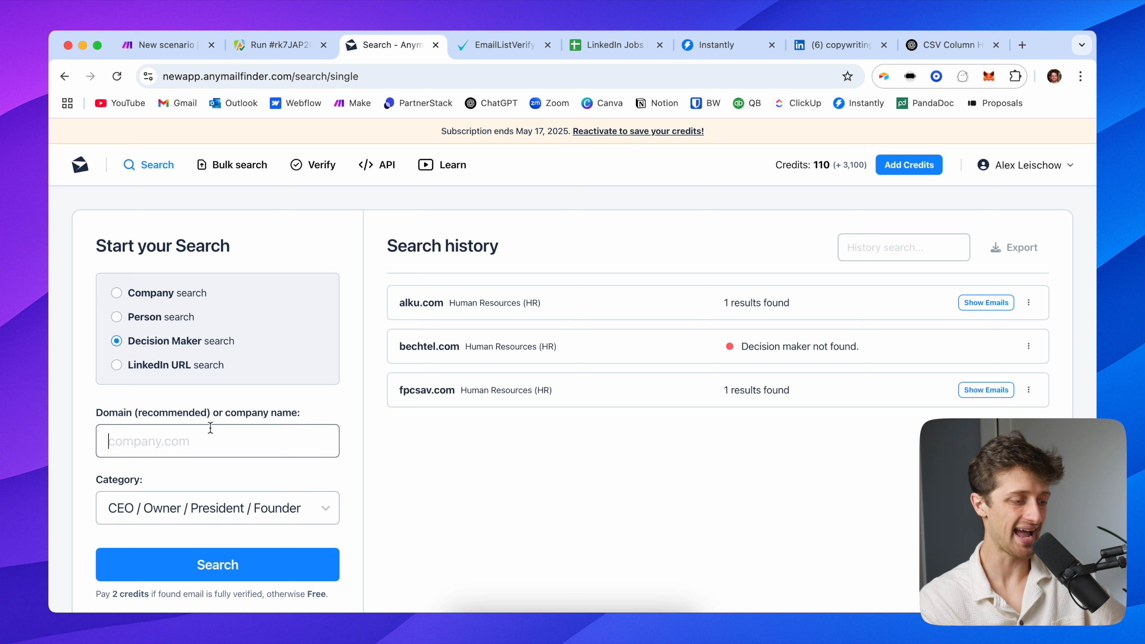
left_click(208, 508)
scroll(219, 510, "down", 2)
scroll(219, 510, "up", 2)
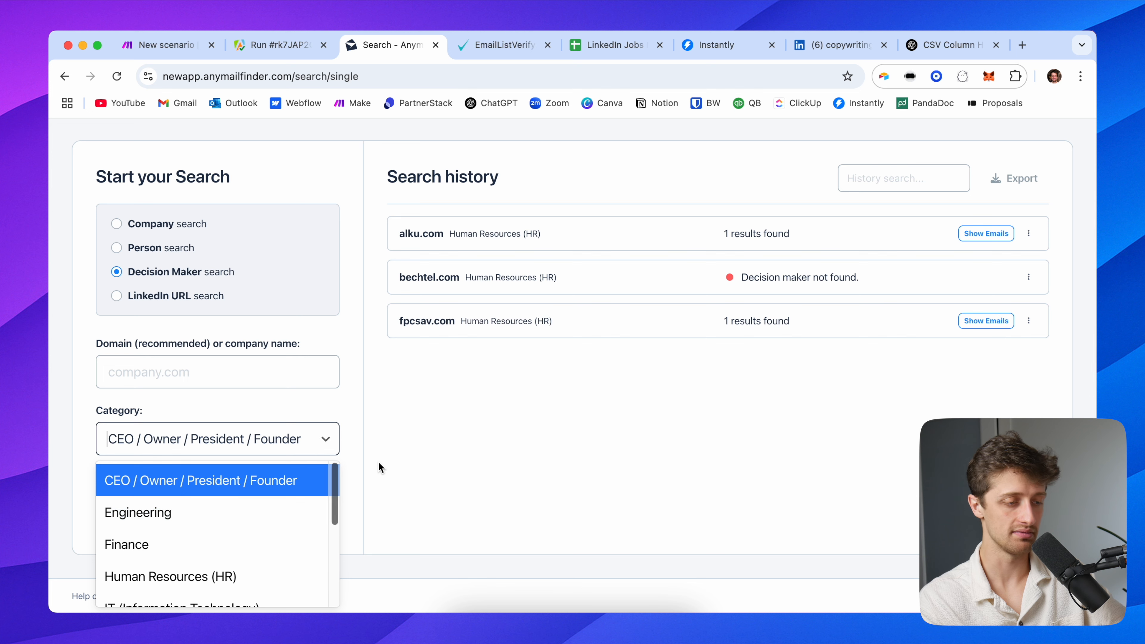
left_click(341, 403)
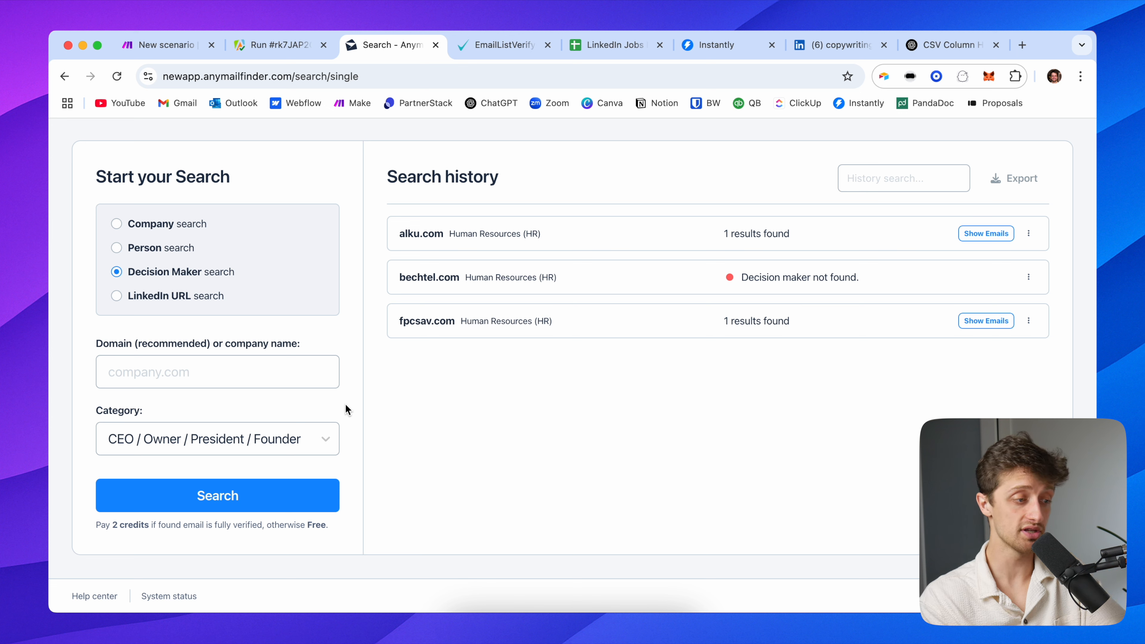
left_click(205, 364)
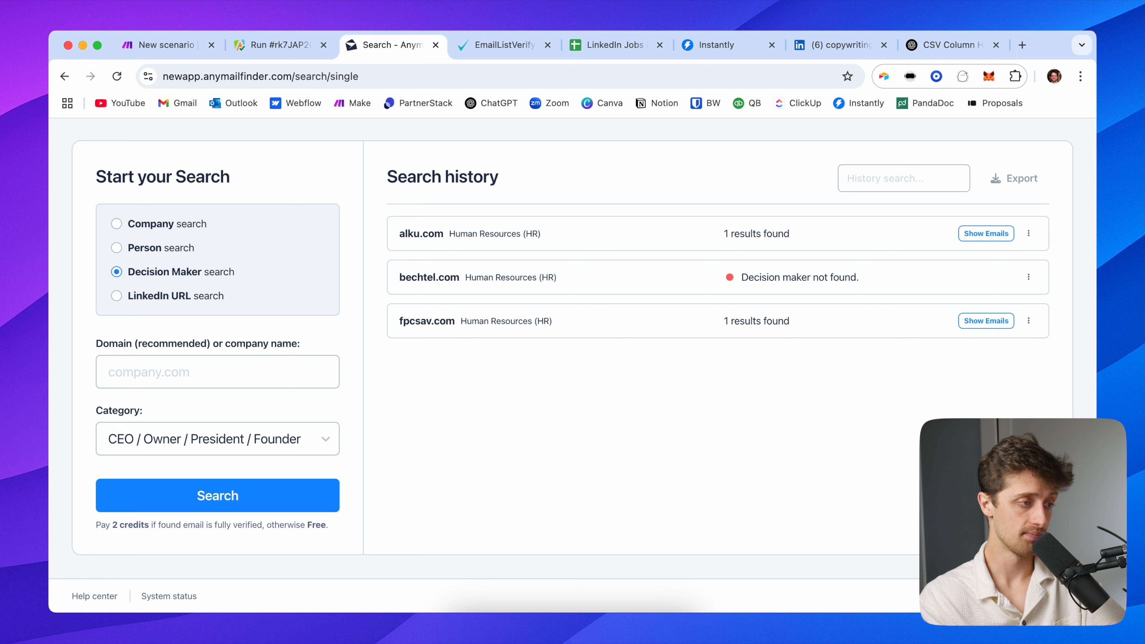
left_click(164, 45)
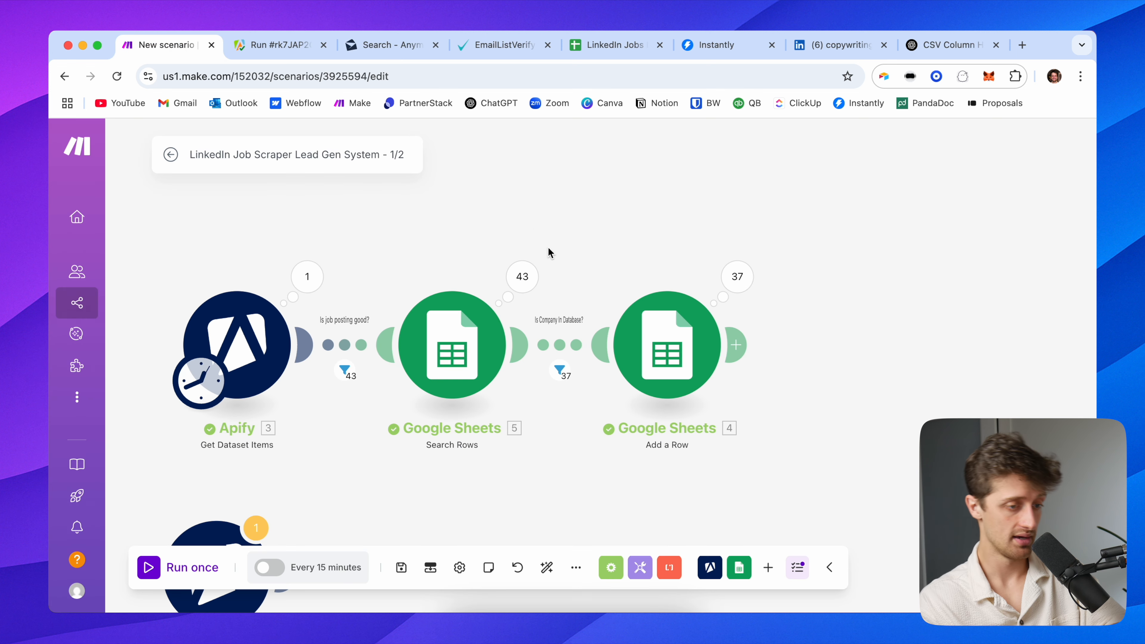
Add an Anymail finder 'Search for a Decision Maker's Email' module after Add a Row, using the existing connection
left_click(745, 344)
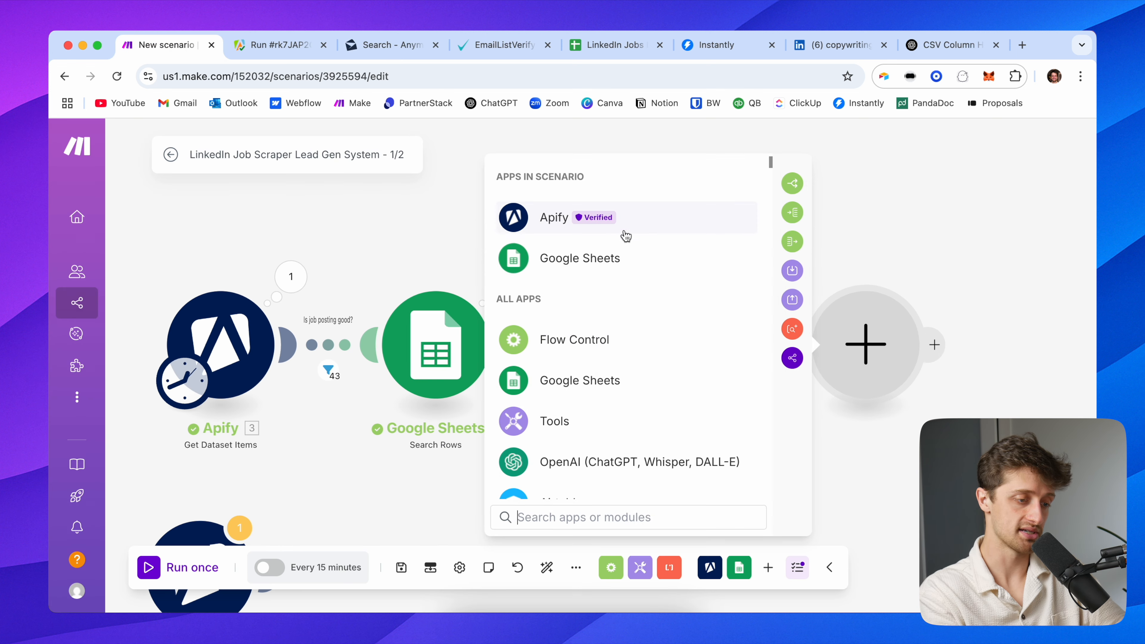
type("any")
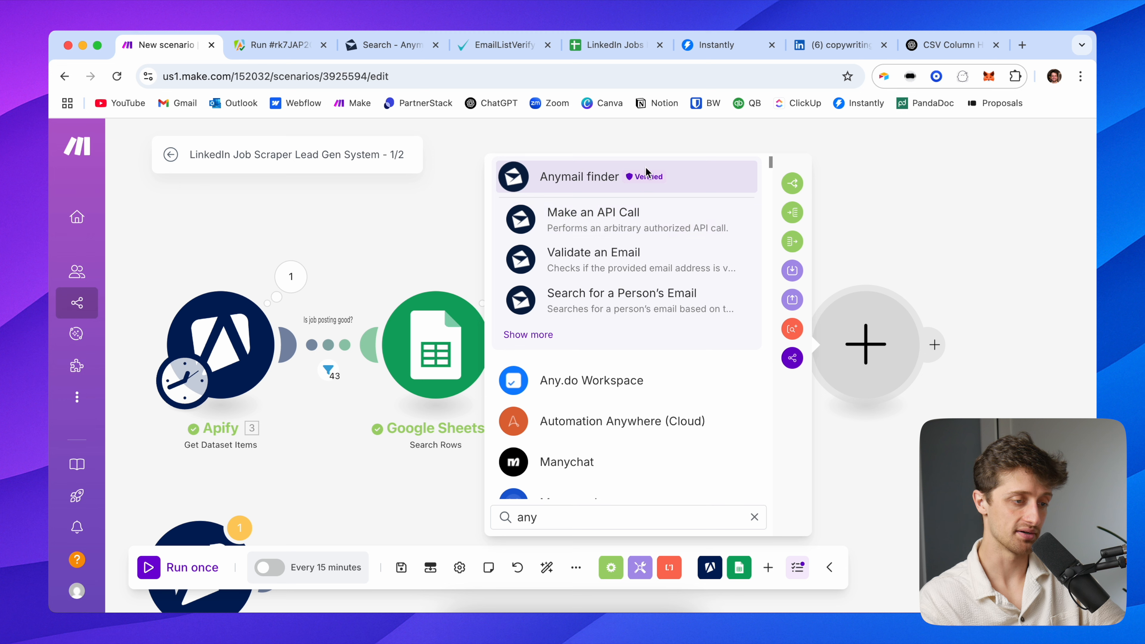
left_click(578, 177)
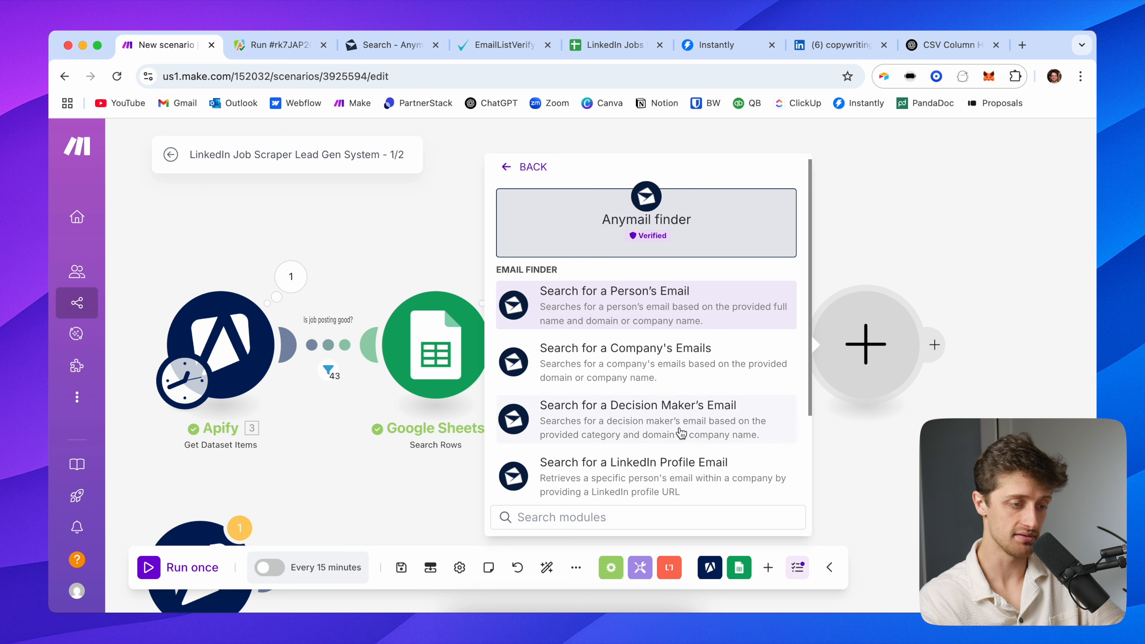
left_click(657, 419)
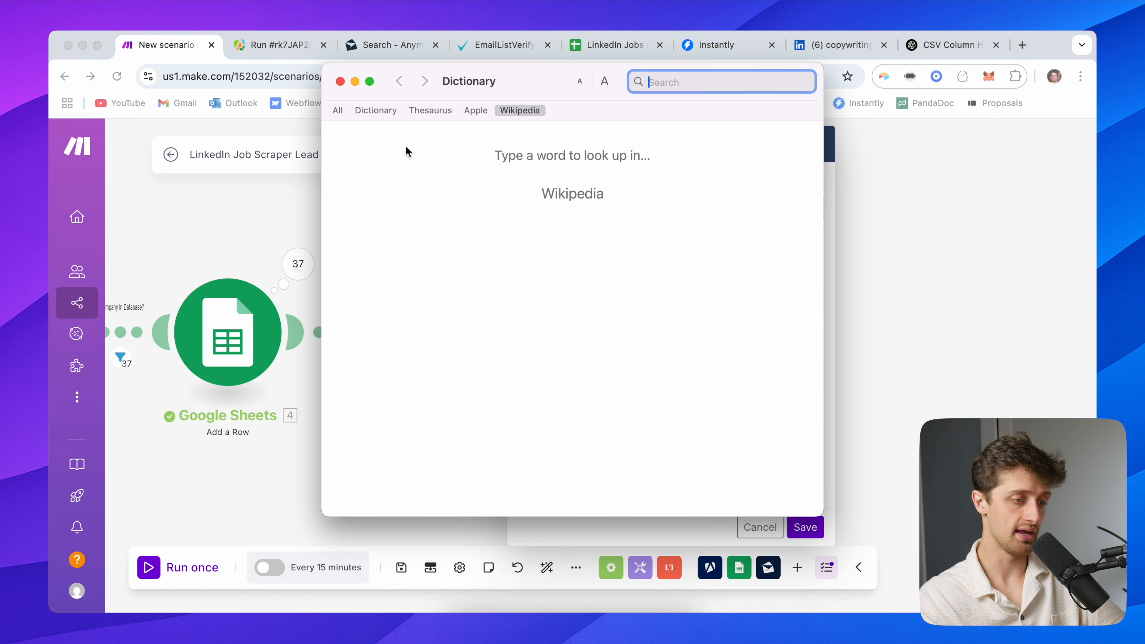
left_click(342, 81)
left_click_drag(462, 219, 401, 221)
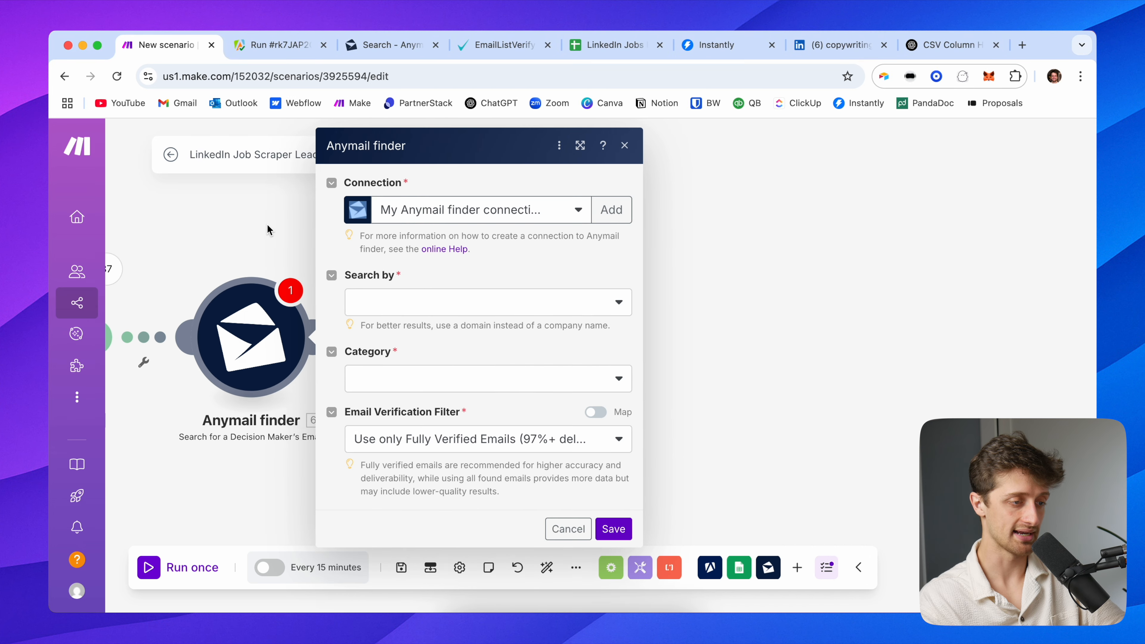
left_click(478, 210)
left_click(477, 211)
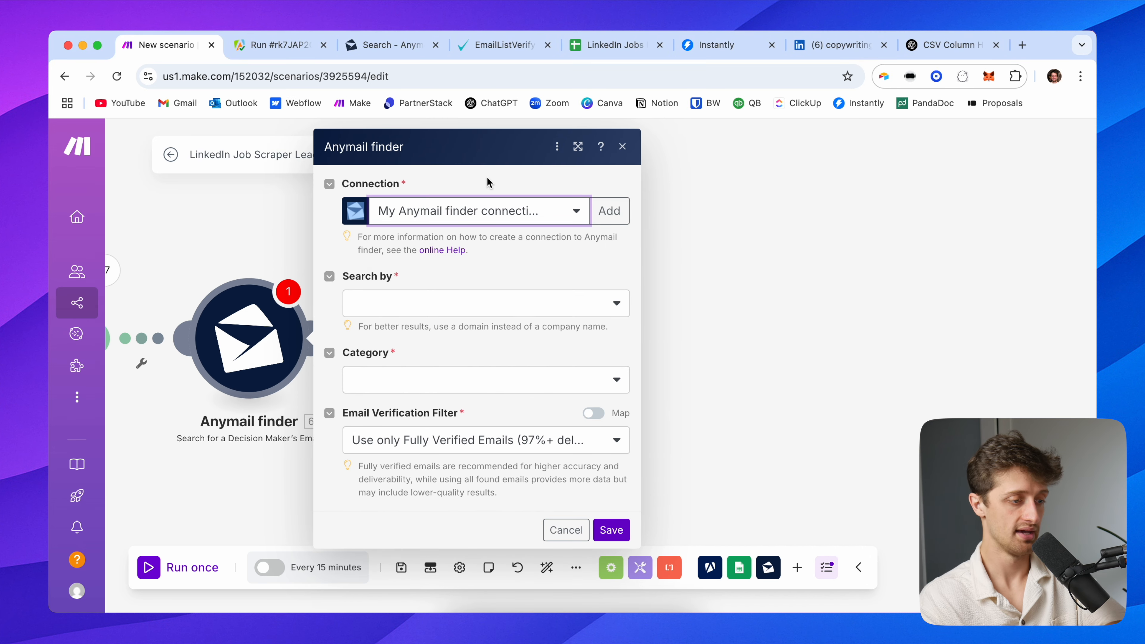
Search by domain, mapping companyWebsite into the Domain field
left_click(452, 307)
left_click(428, 328)
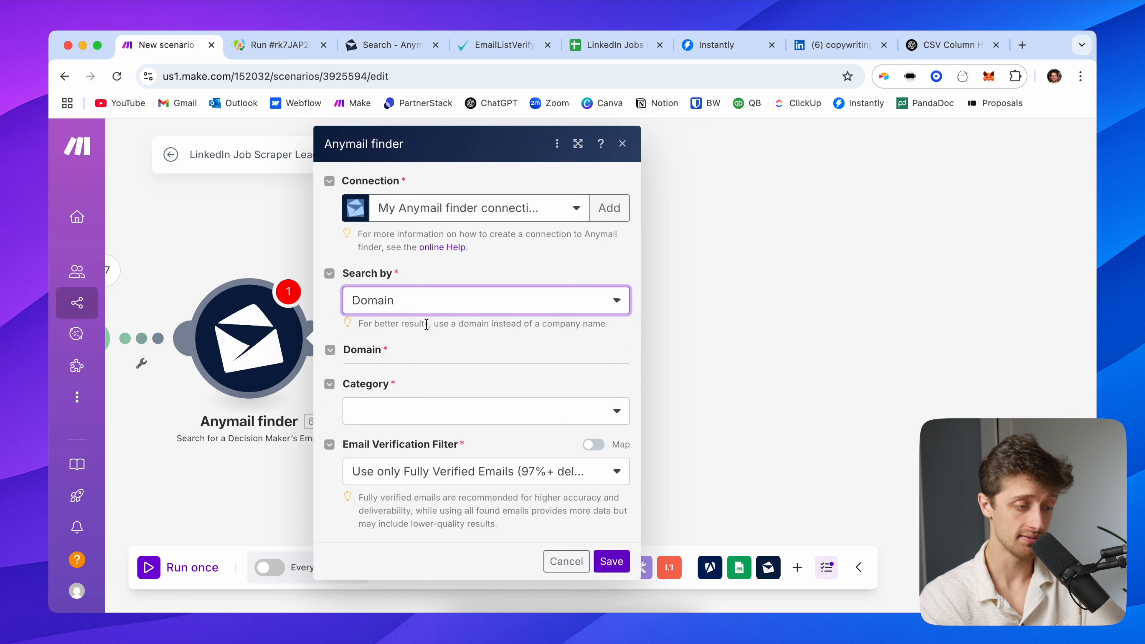
left_click(447, 375)
scroll(686, 400, "down", 20)
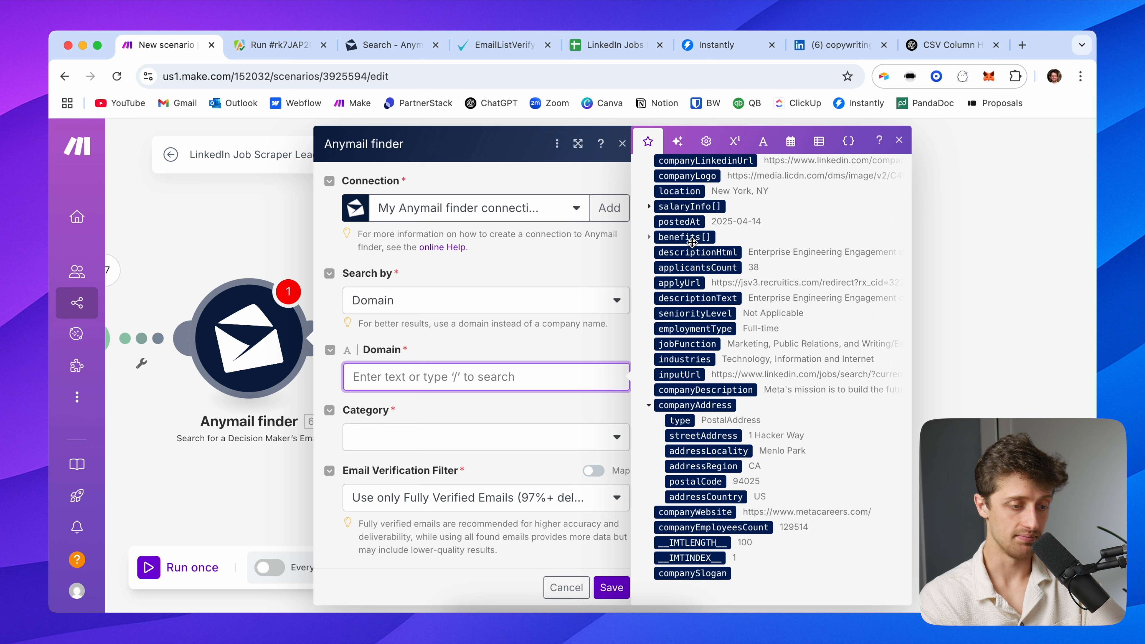
left_click(705, 512)
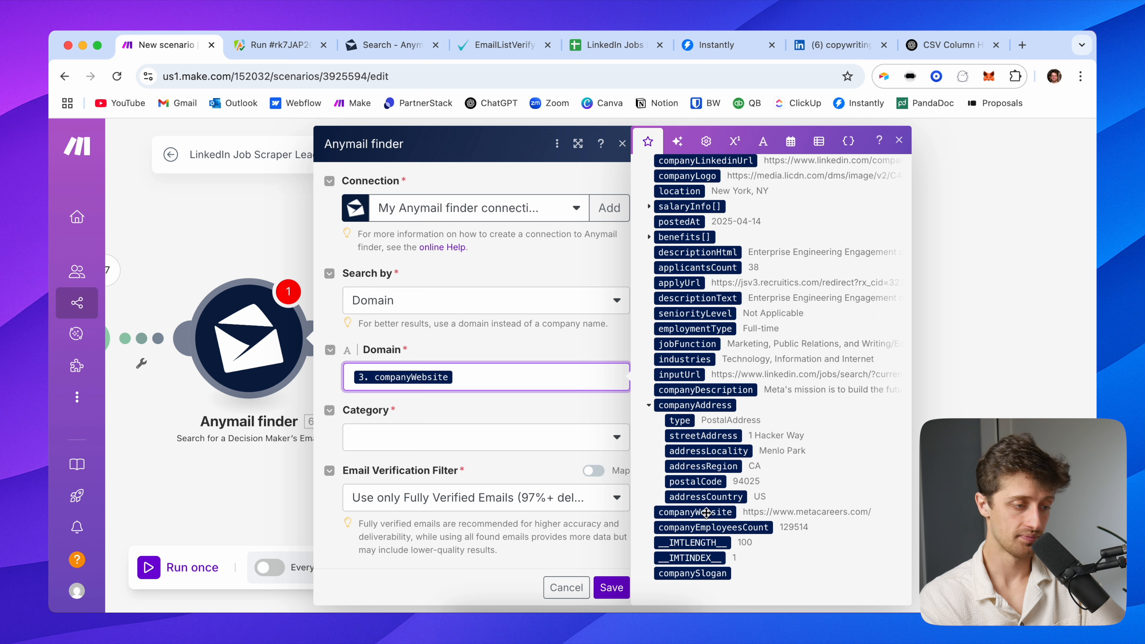
Set category CEO / Owner / President / Founder, allow fully verified emails only, and save the module
left_click(448, 437)
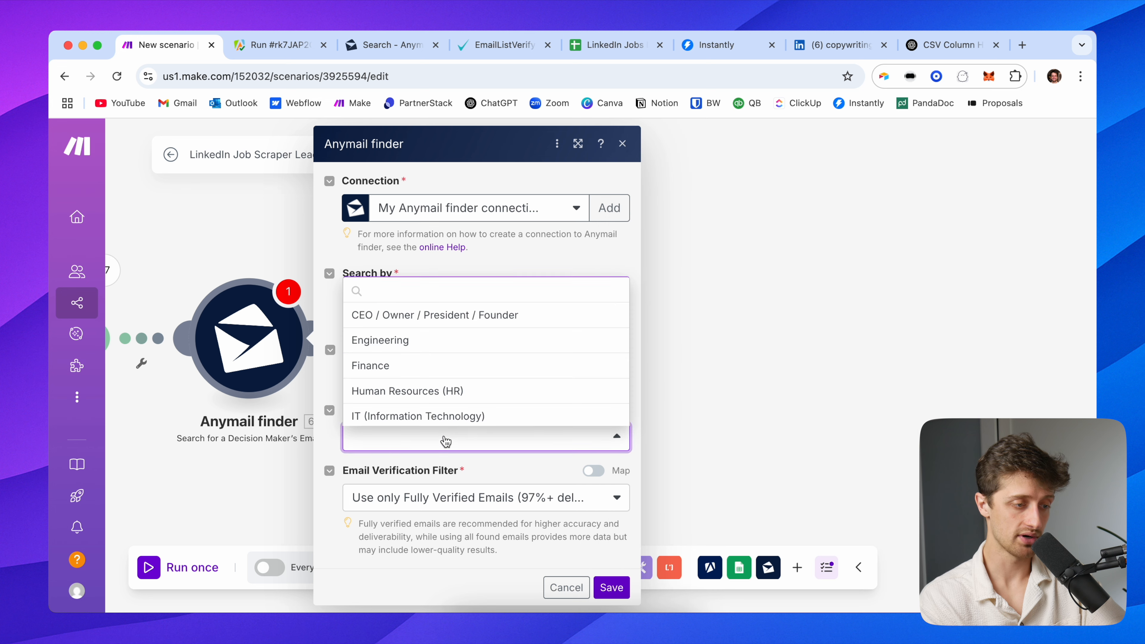
left_click(408, 316)
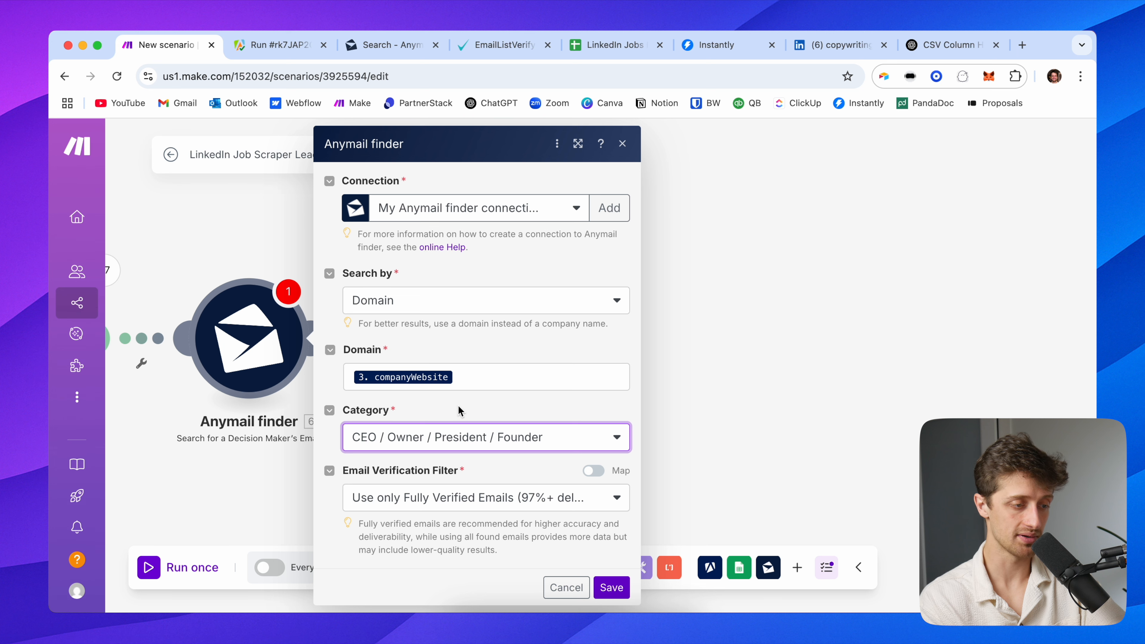
left_click(444, 435)
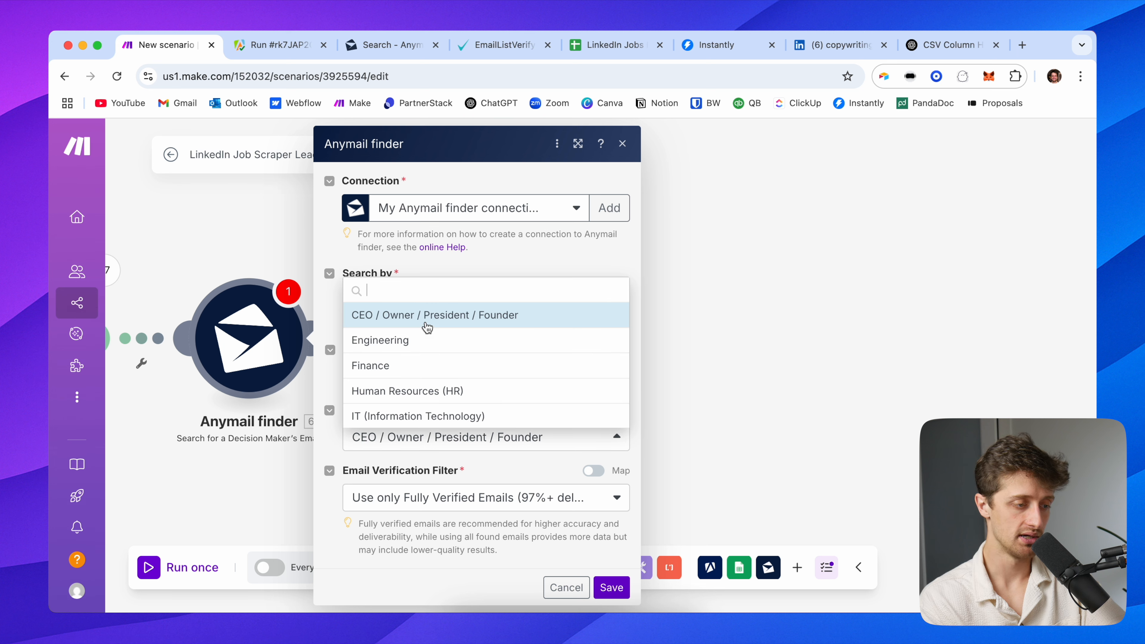
scroll(444, 390, "down", 3)
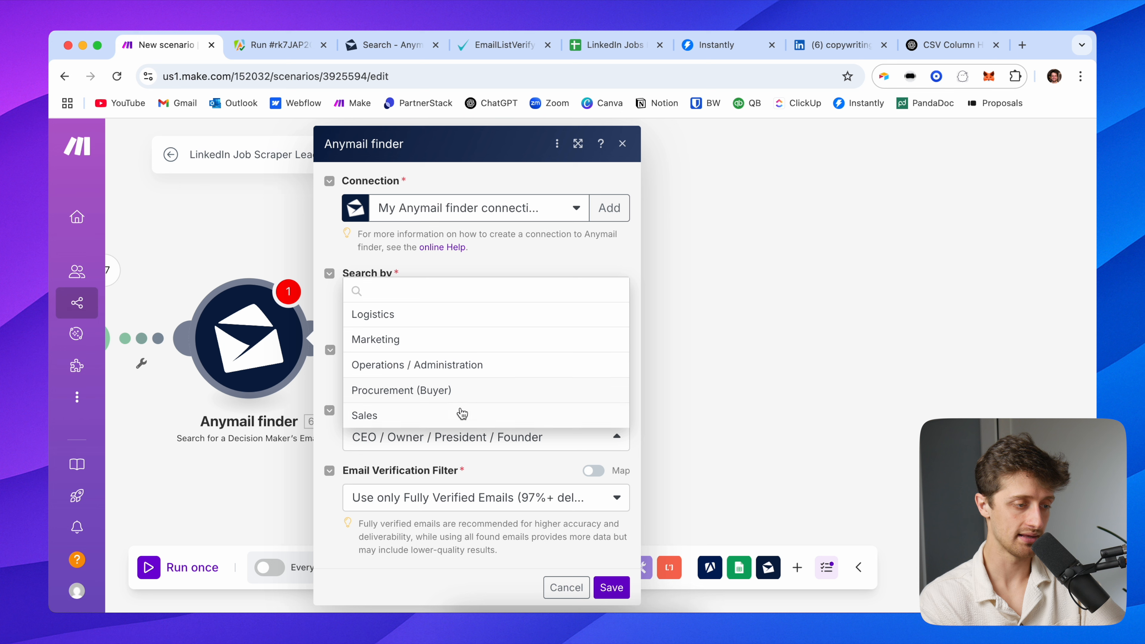
scroll(463, 350, "up", 1)
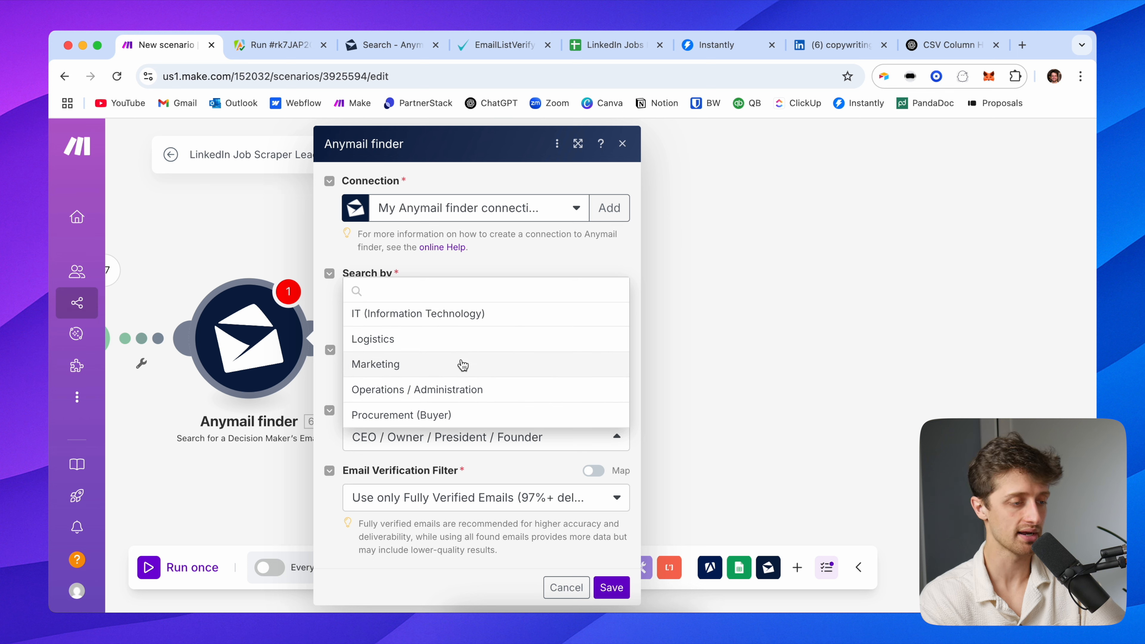
scroll(463, 364, "up", 3)
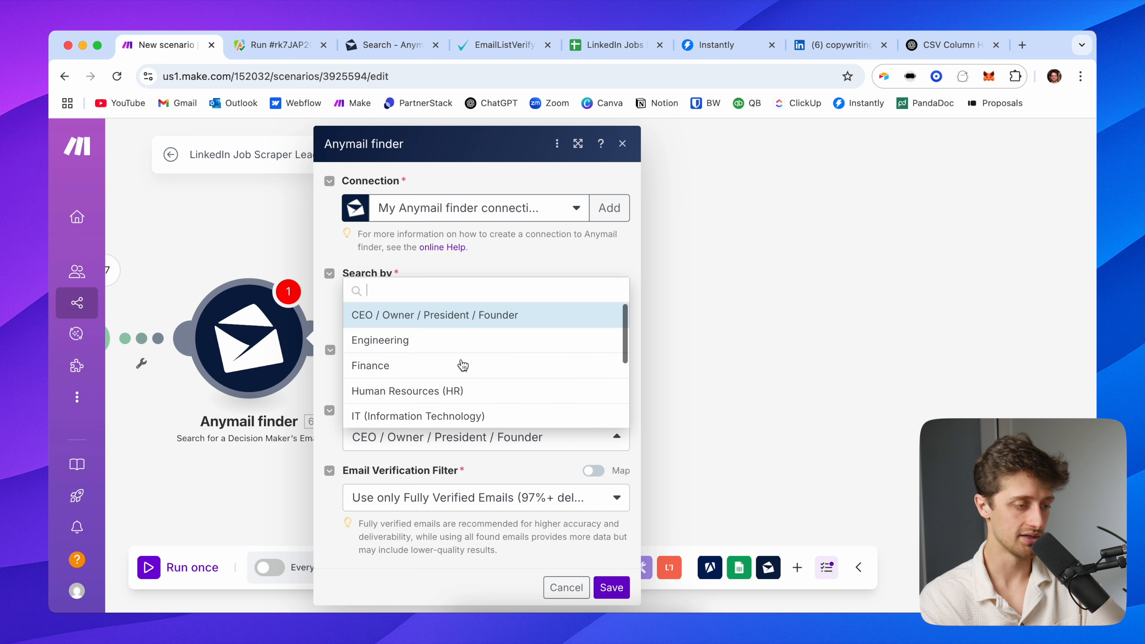
left_click(455, 319)
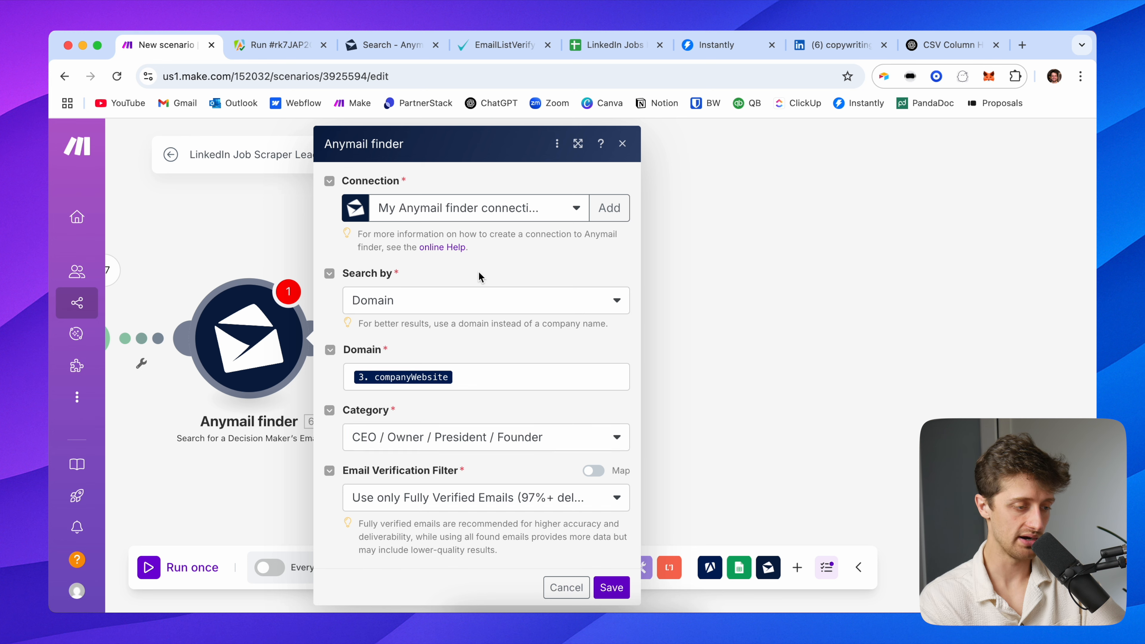
left_click(460, 498)
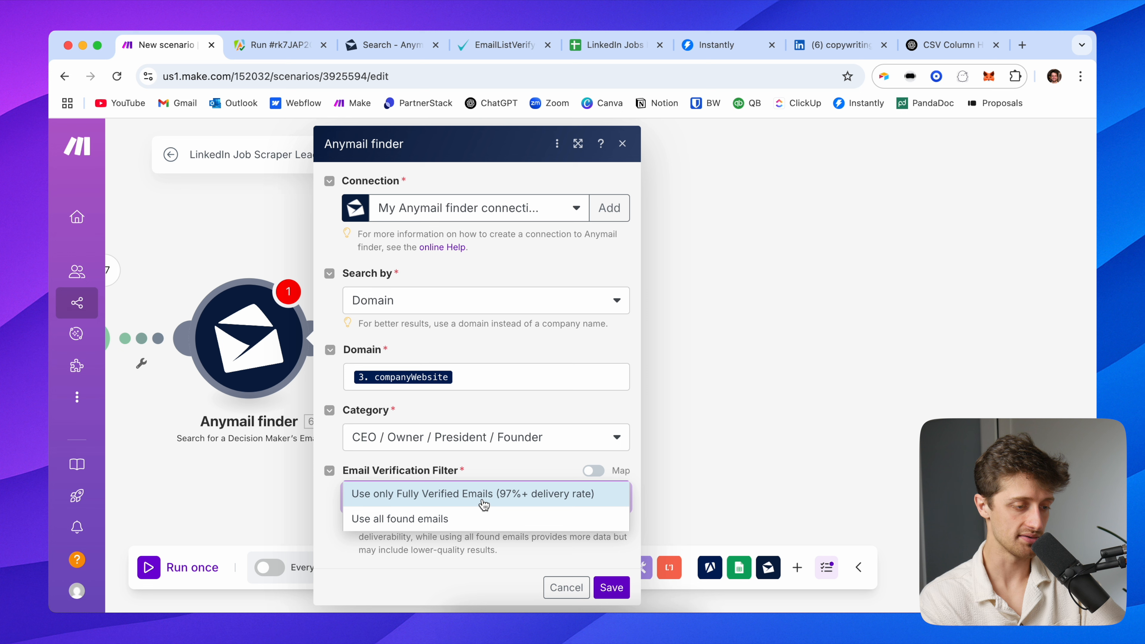
left_click(483, 503)
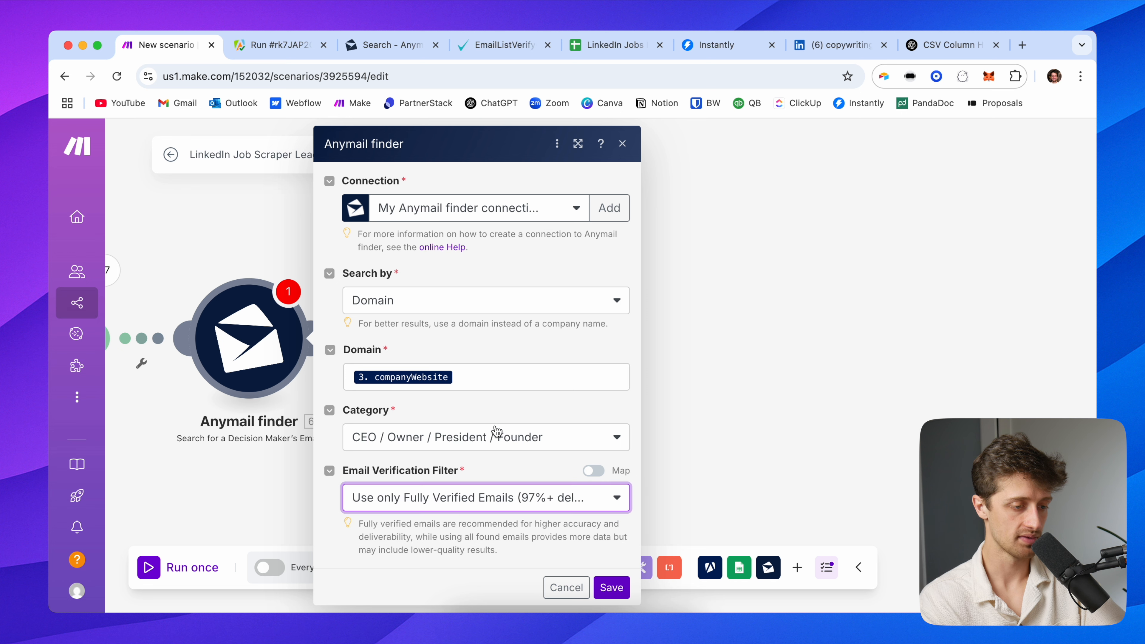
left_click(601, 591)
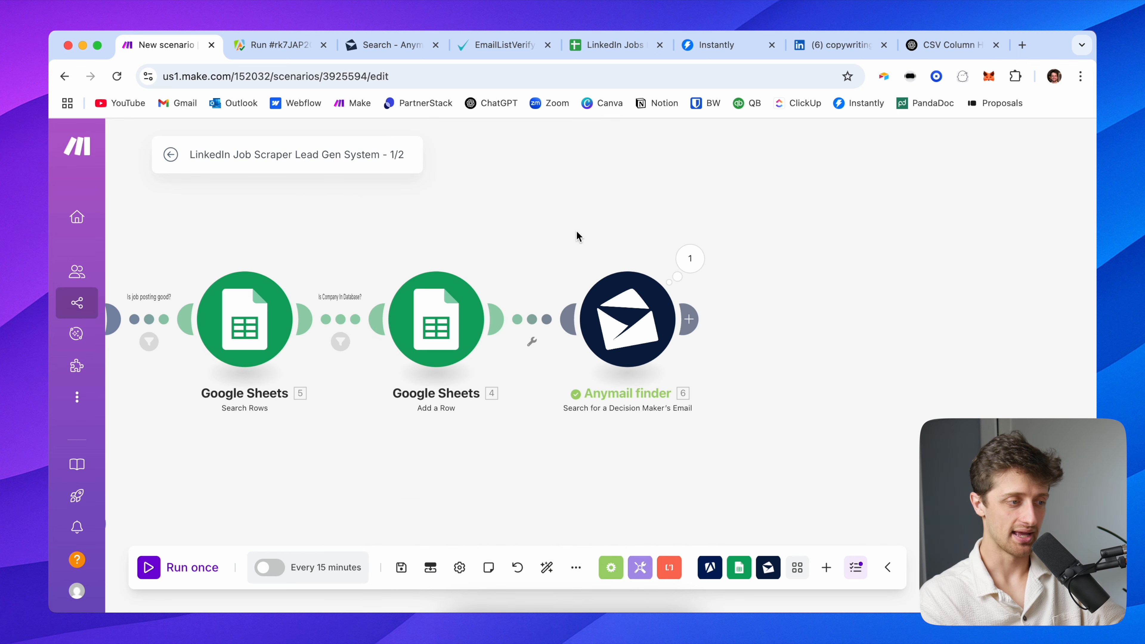
Create a brand-new scenario from the Make organization dashboard in a new browser tab
left_click_drag(577, 237, 728, 230)
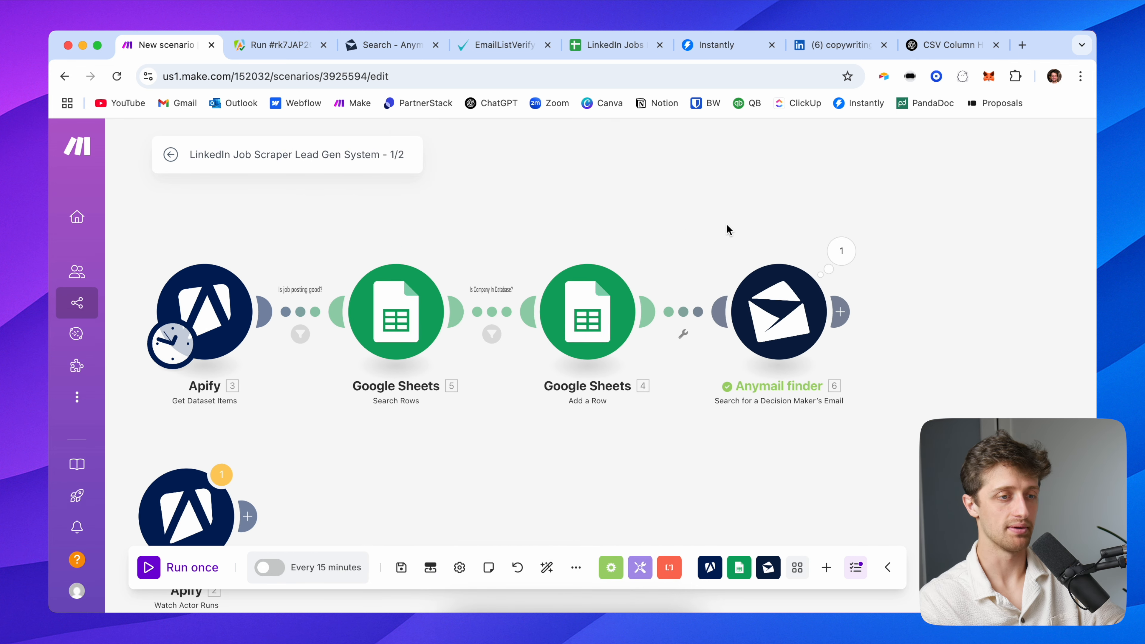
left_click(1021, 45)
key("super+w")
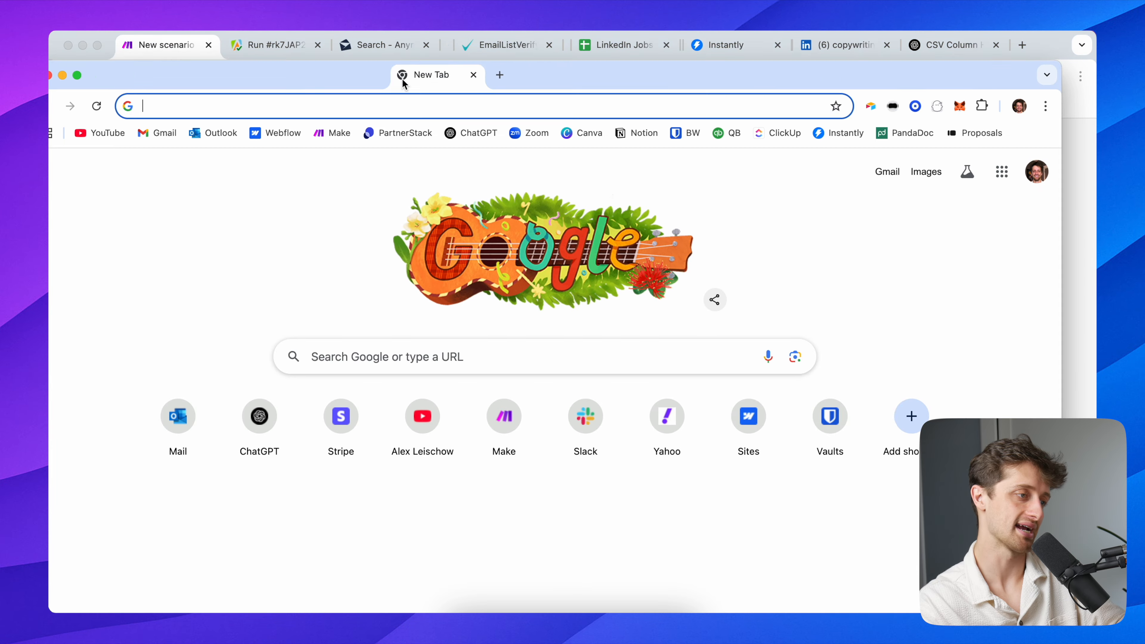
key("super+t")
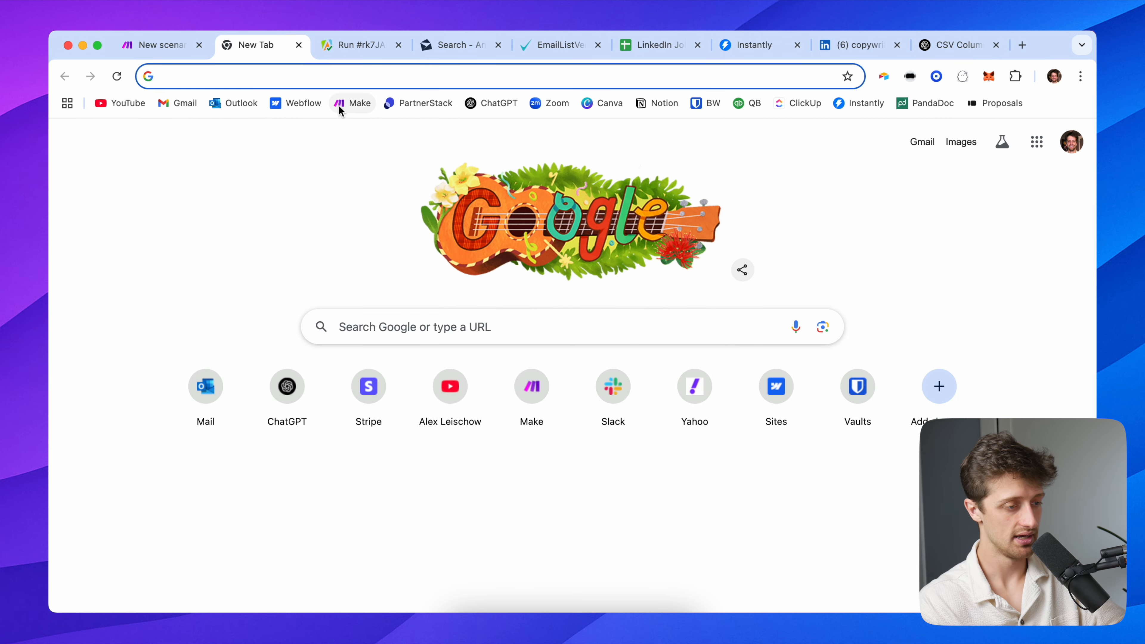
left_click(340, 103)
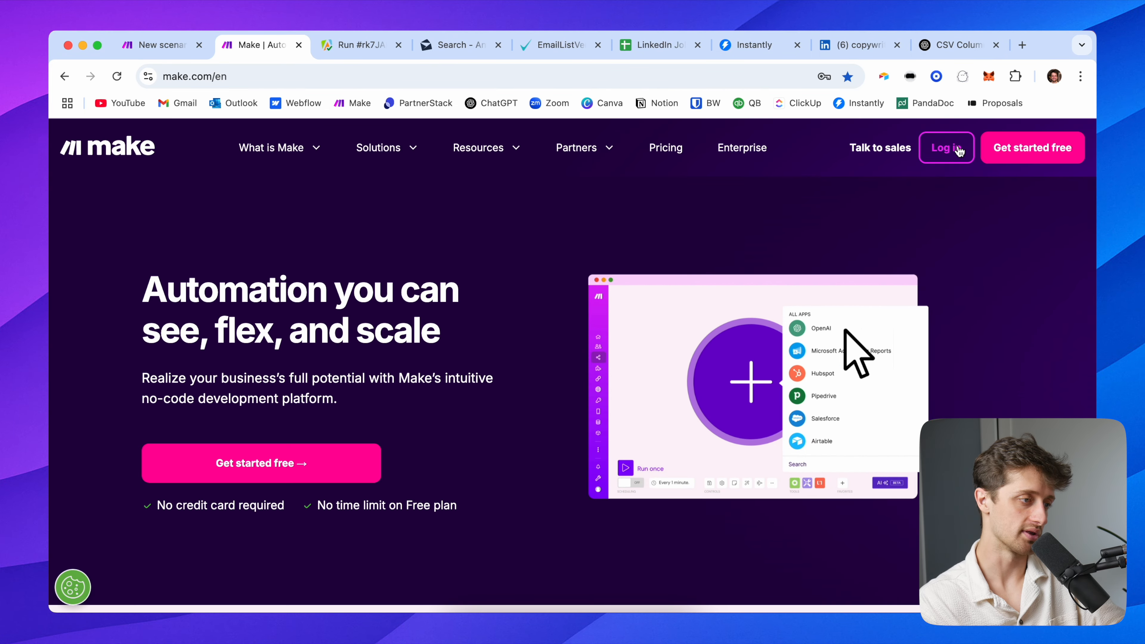
left_click(955, 152)
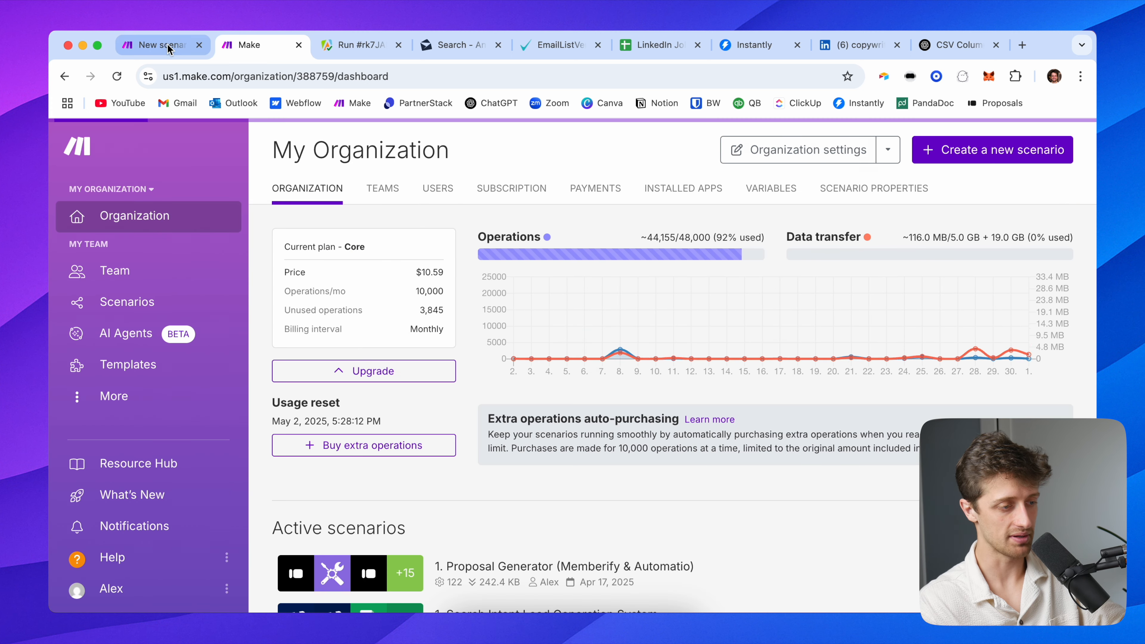
left_click(158, 45)
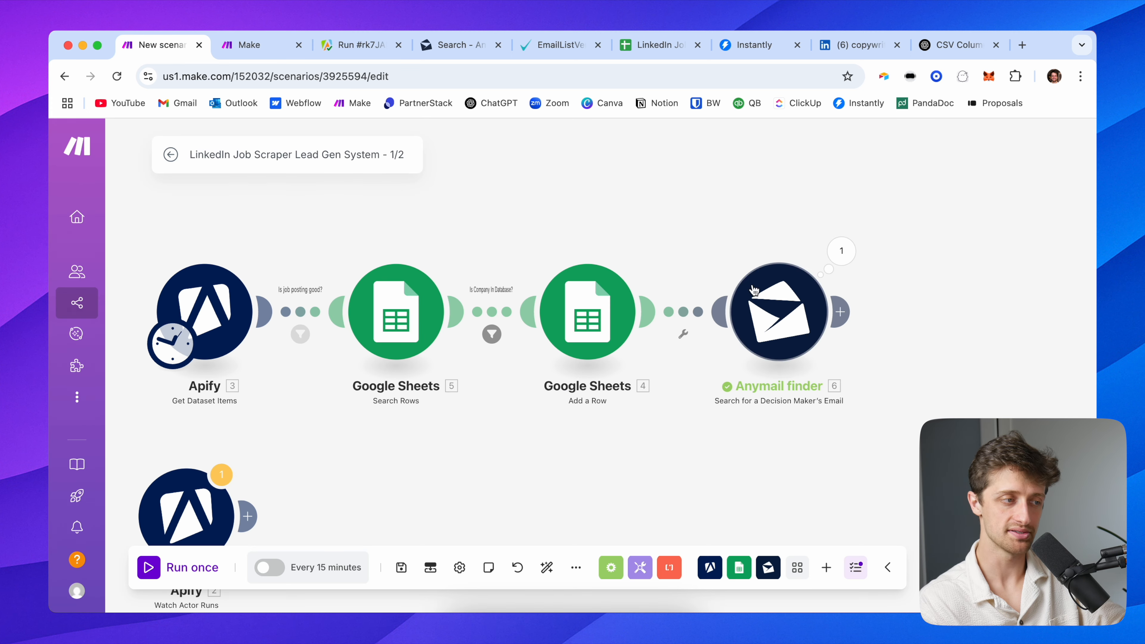
left_click(265, 45)
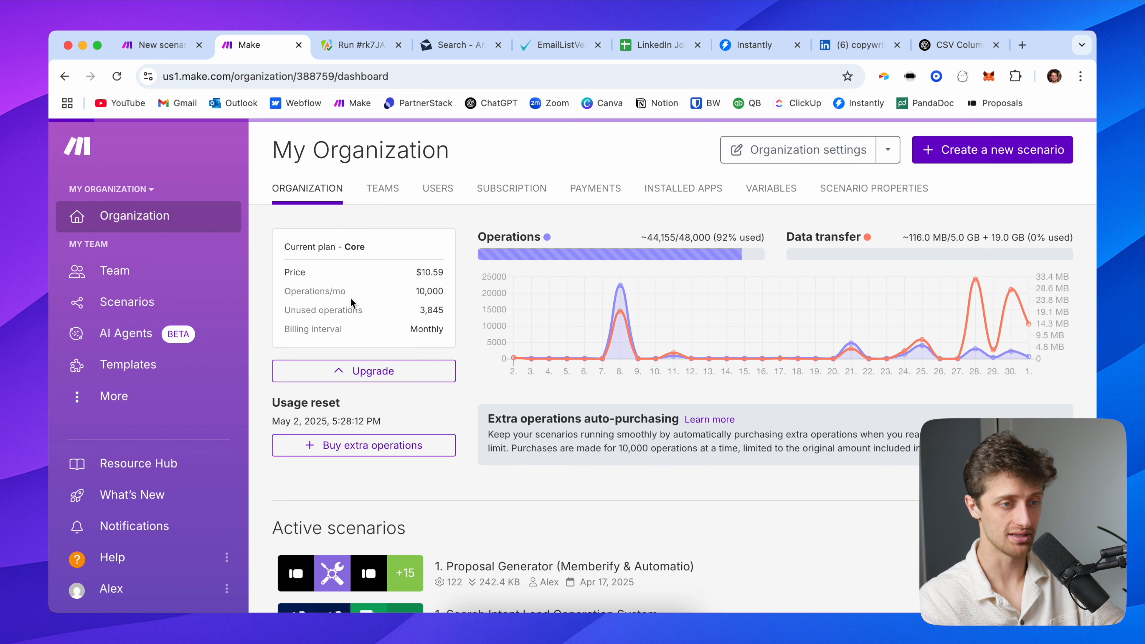
left_click(924, 159)
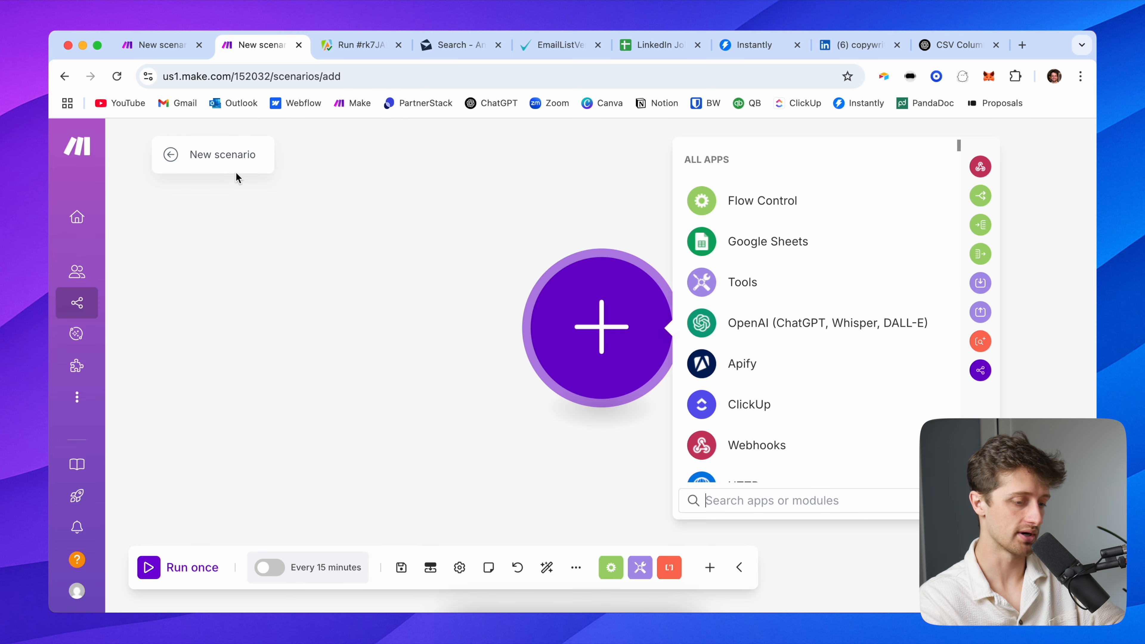
Rename the new scenario 'LinkedIn Job Scraper Lead Gen System 2/2' and position its empty module
left_click(232, 155)
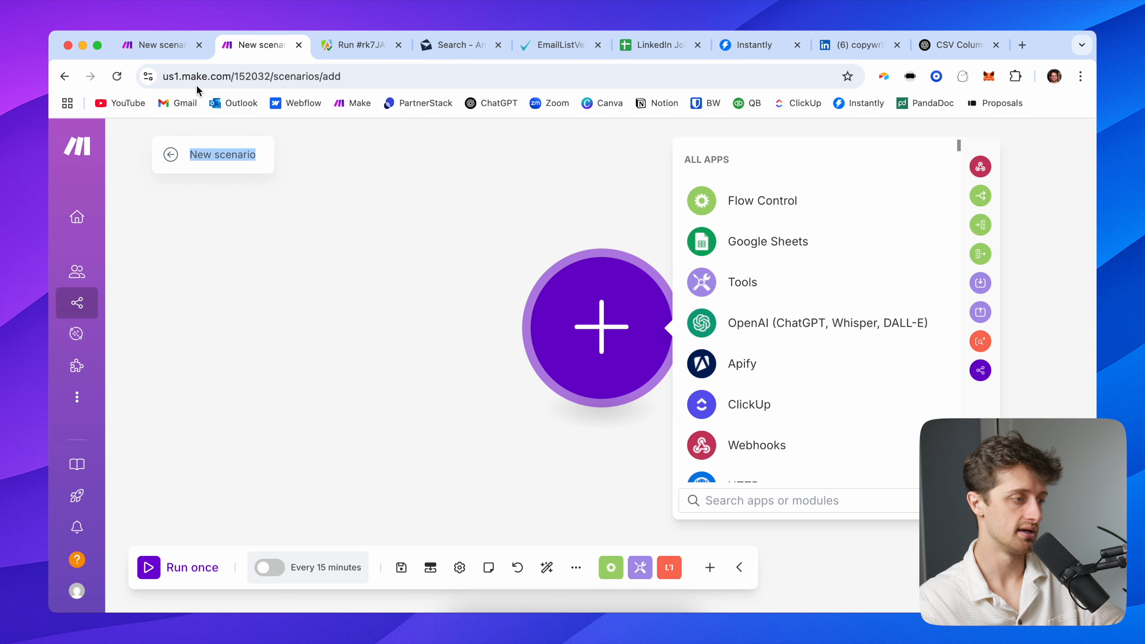
left_click(180, 46)
left_click(242, 51)
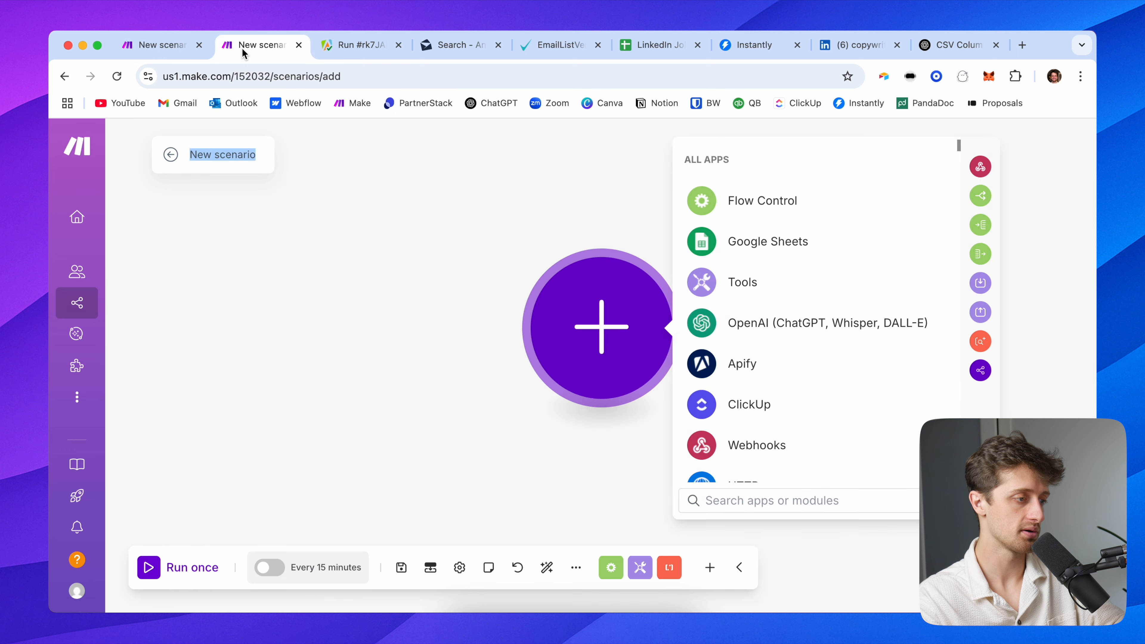
triple_click(235, 152)
type("LinkedIn Job S")
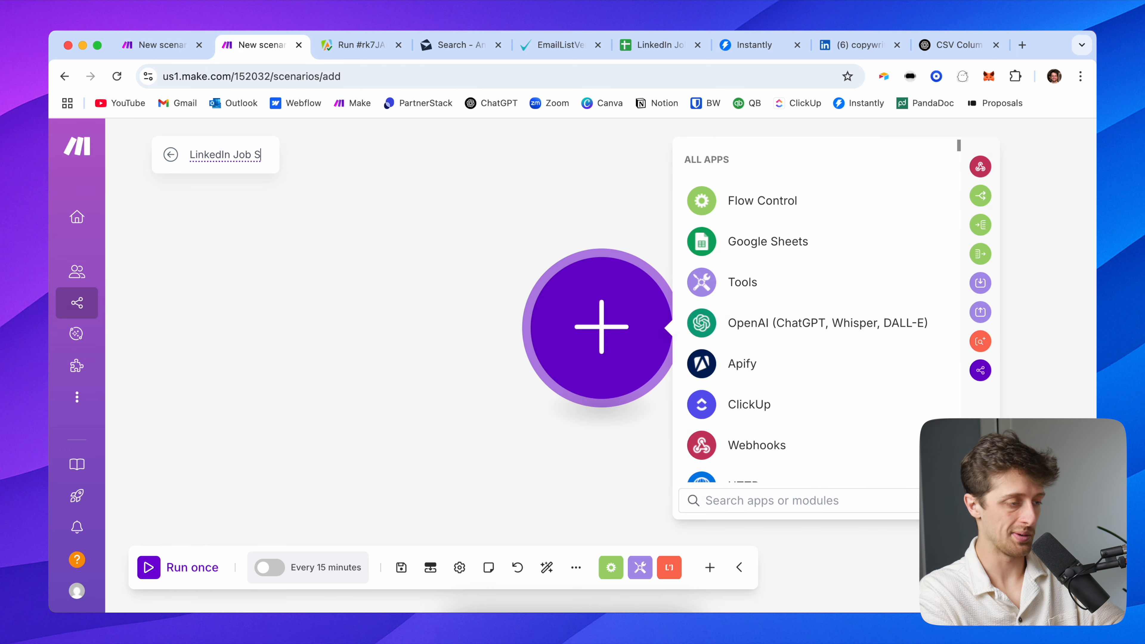
type("craper Lead ")
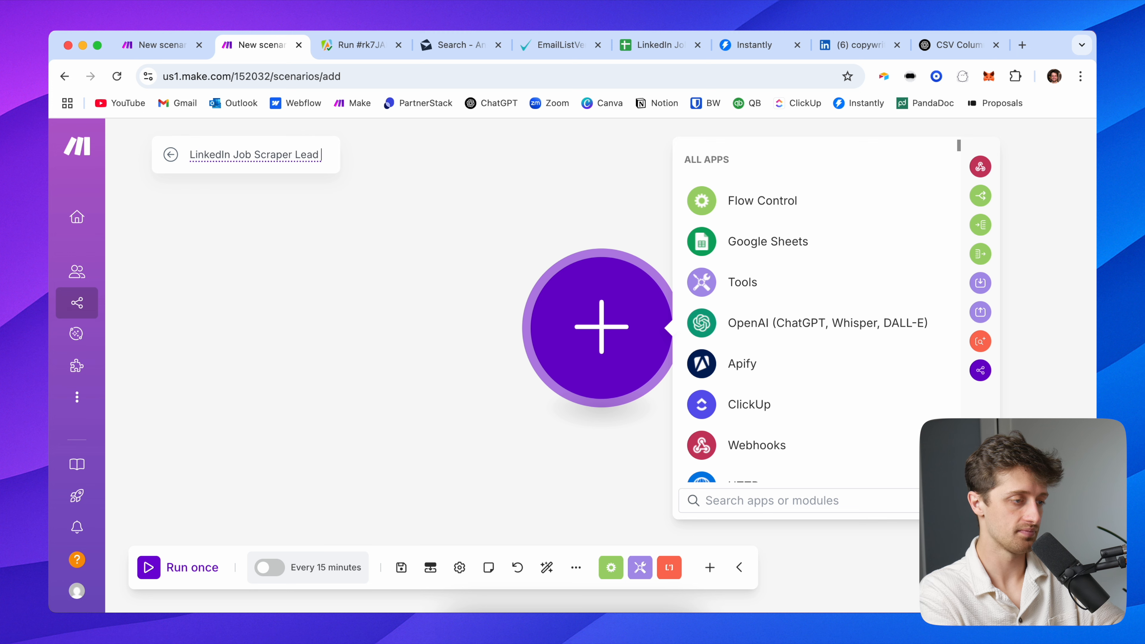
type("GeneSystem 2/2")
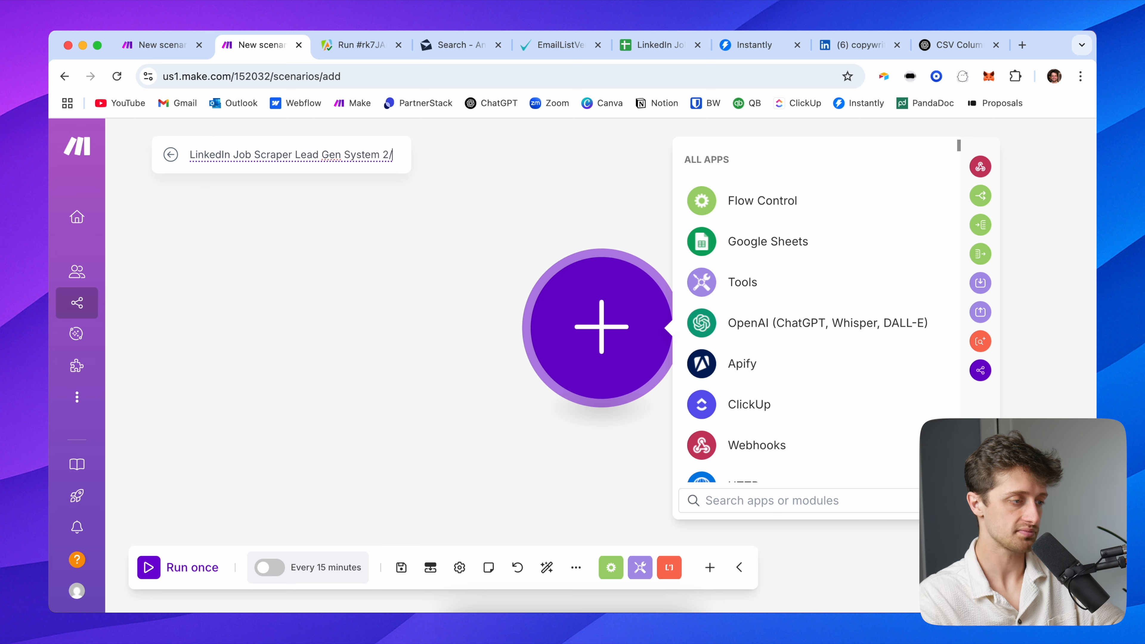
left_click(294, 257)
left_click_drag(384, 271, 198, 291)
left_click_drag(275, 301, 194, 301)
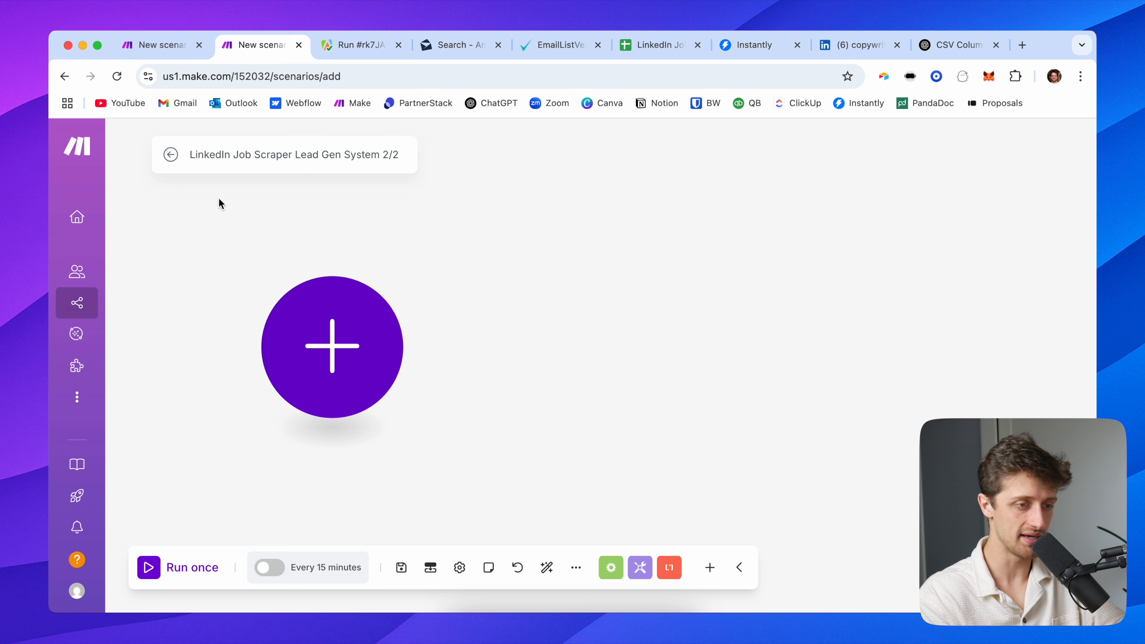
left_click(168, 47)
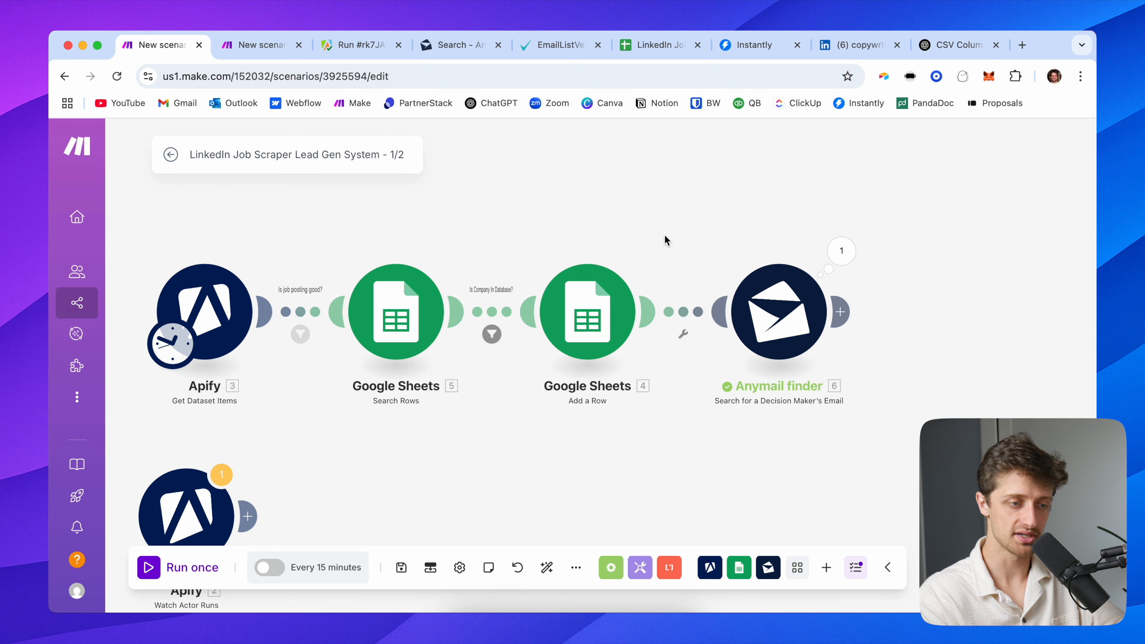
key("ctrl+Tab")
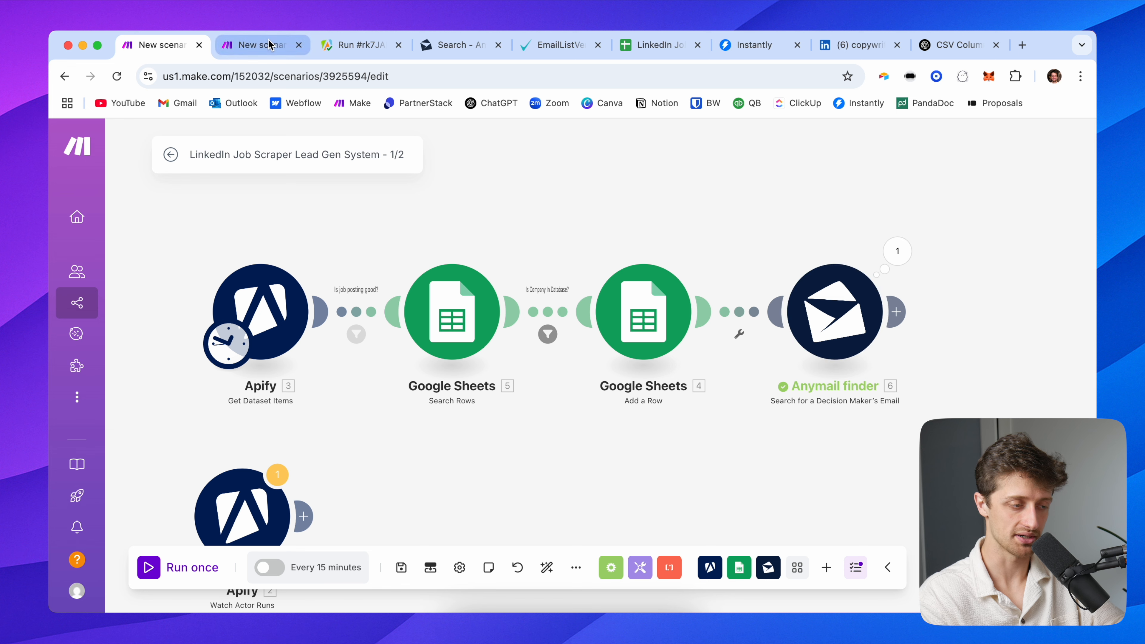
Add a Custom webhook trigger with a new webhook 'My Lead Gen Webhook' and copy its URL
left_click(365, 345)
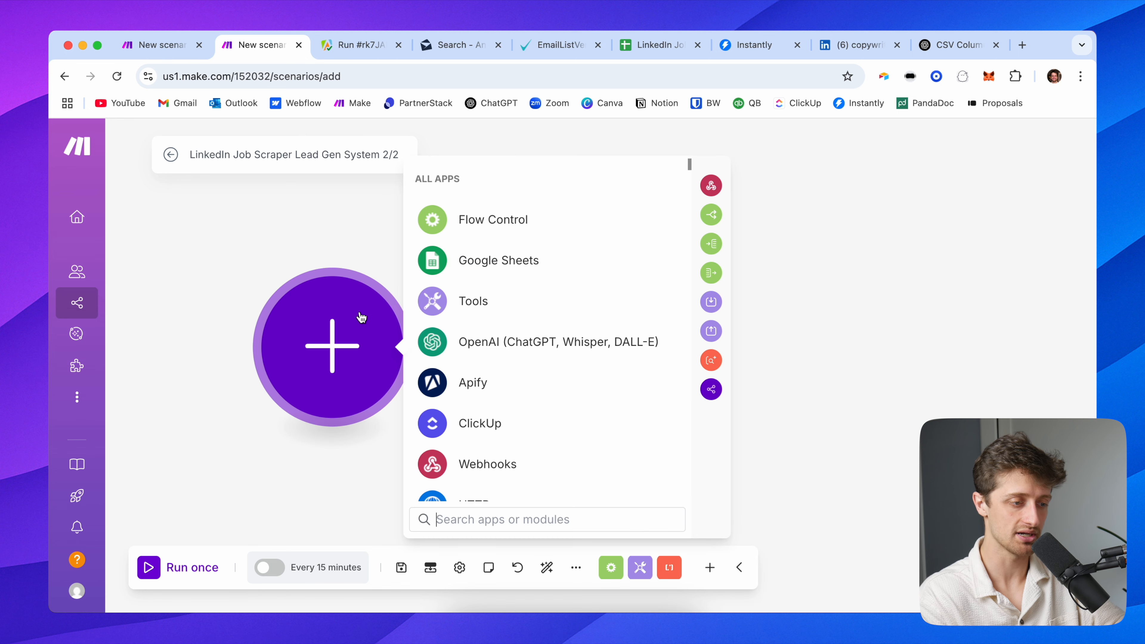
left_click(491, 467)
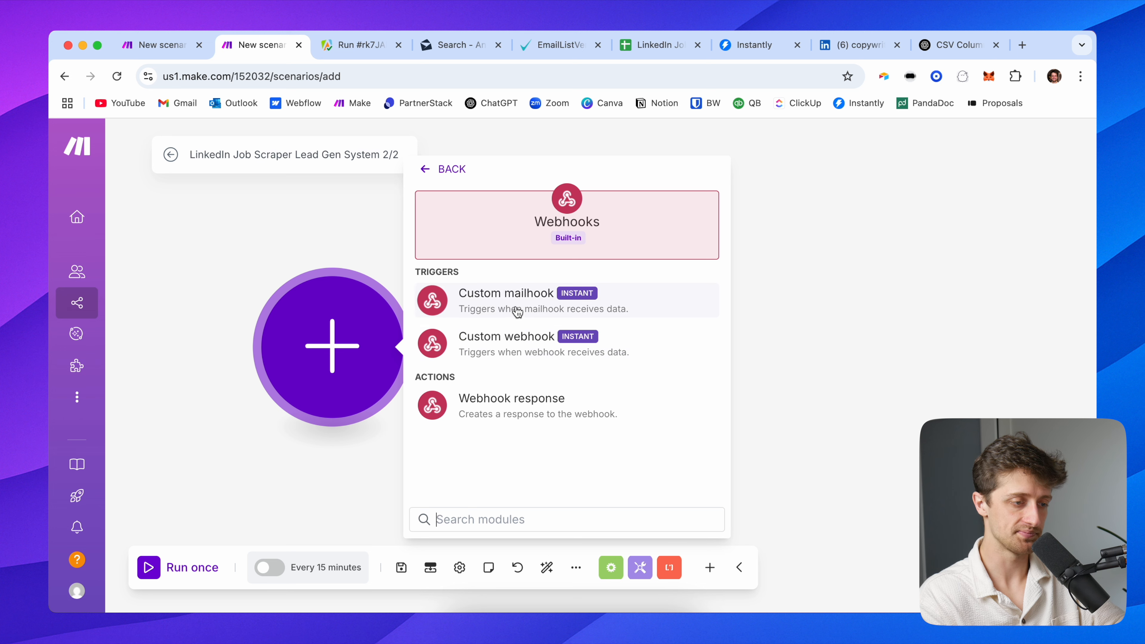
key("Escape")
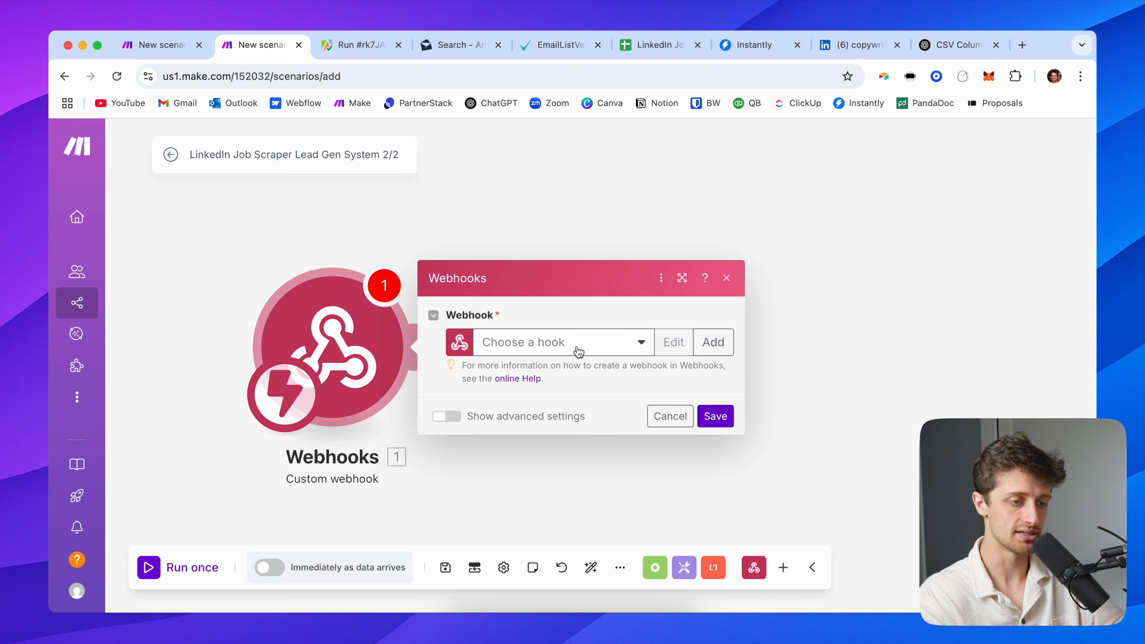
left_click(712, 341)
triple_click(810, 287)
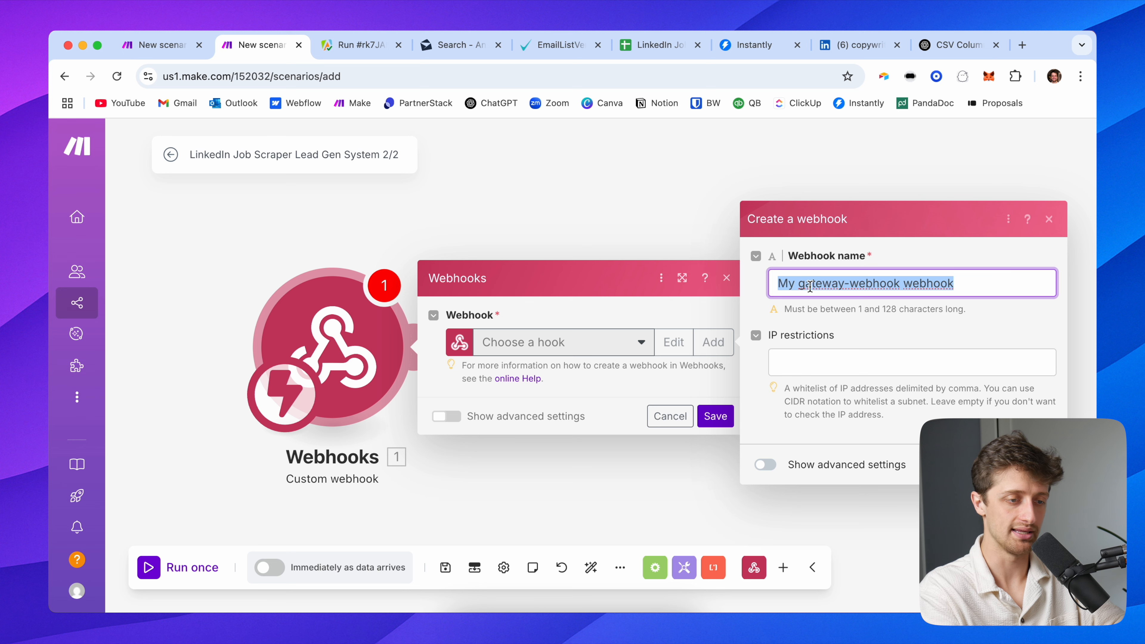
type("My Lead Gen W")
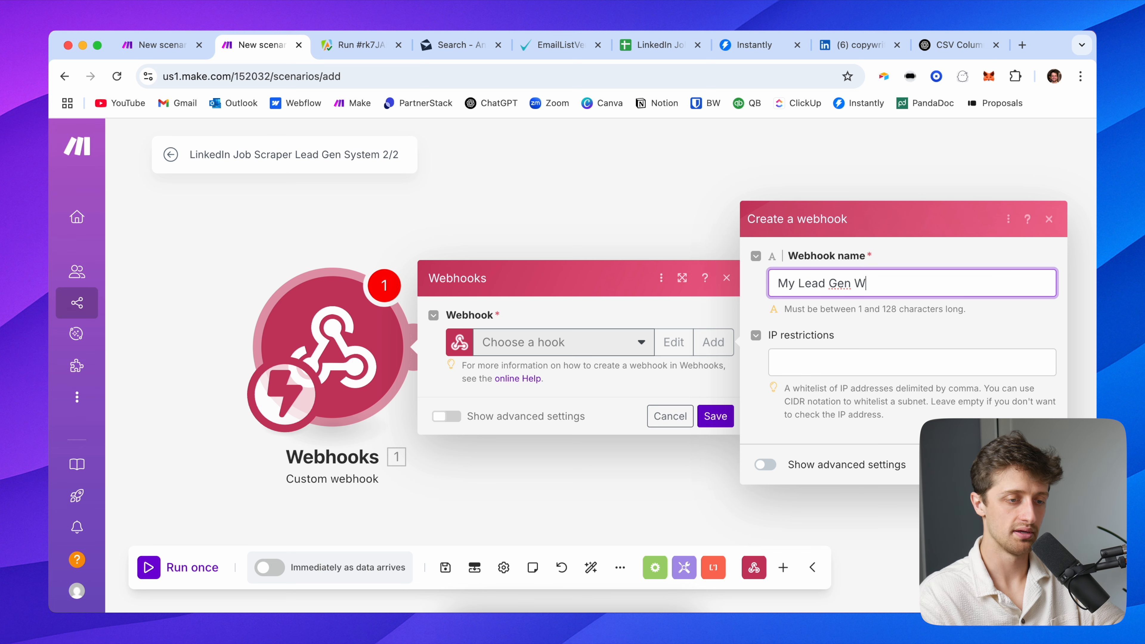
left_click(863, 344)
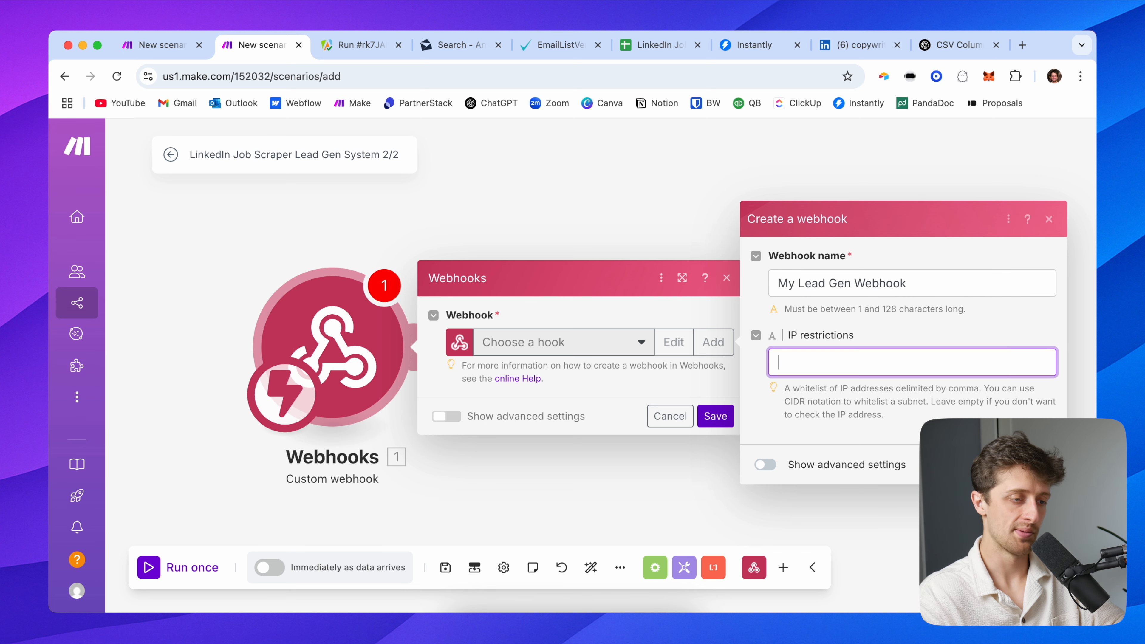
left_click(1038, 464)
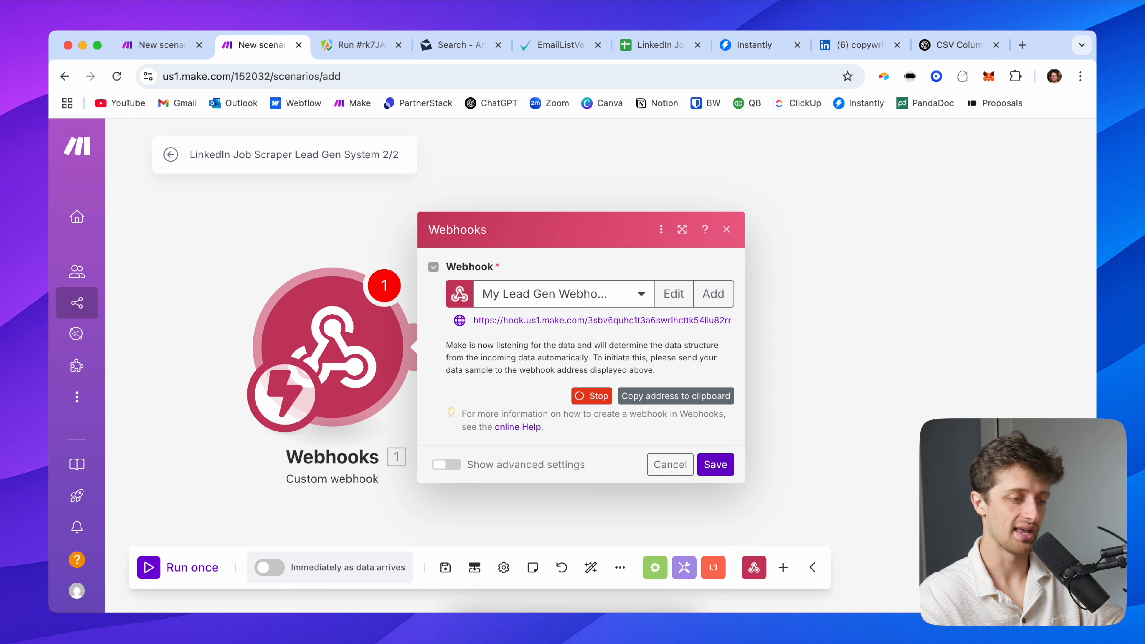
triple_click(590, 321)
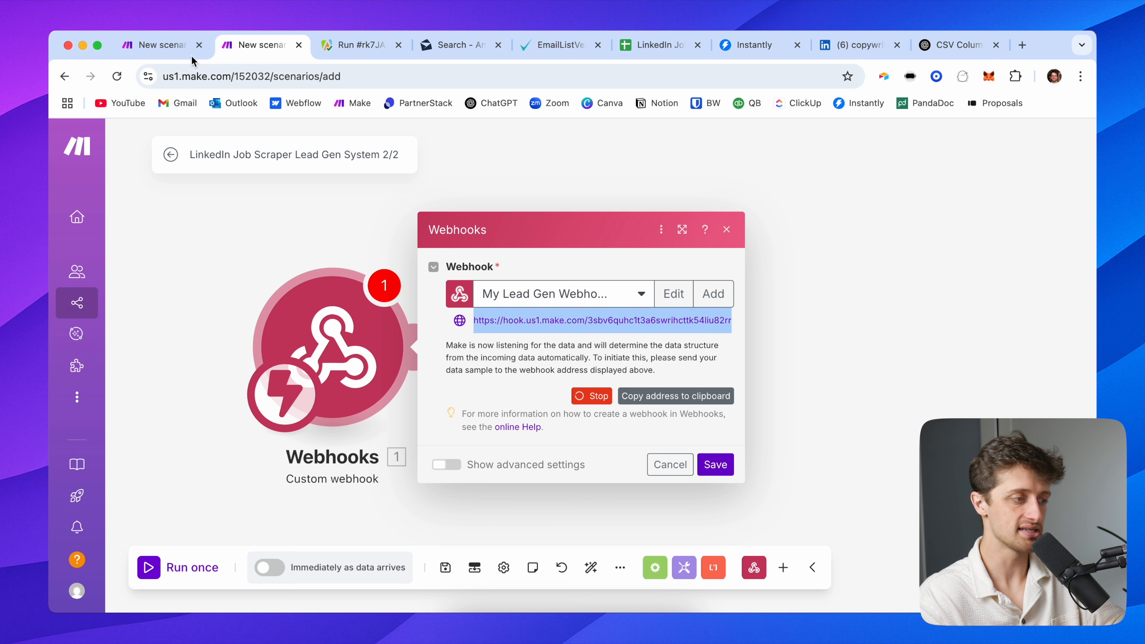
left_click(166, 43)
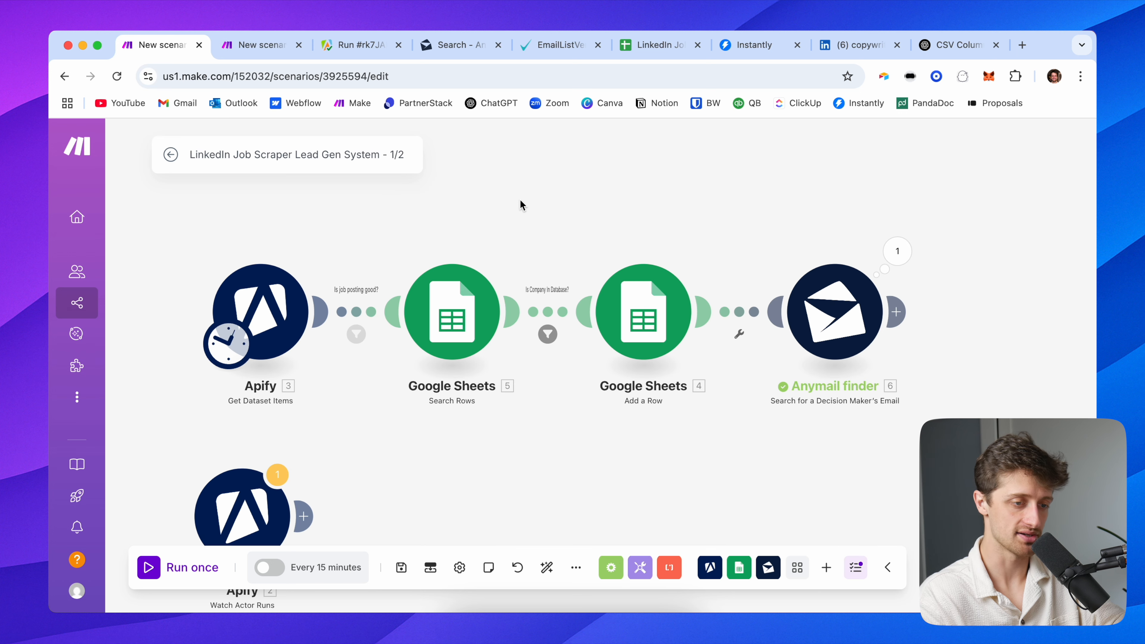
Add an HTTP request module after Anymail finder, with the webhook address as its URL
left_click_drag(547, 214, 489, 214)
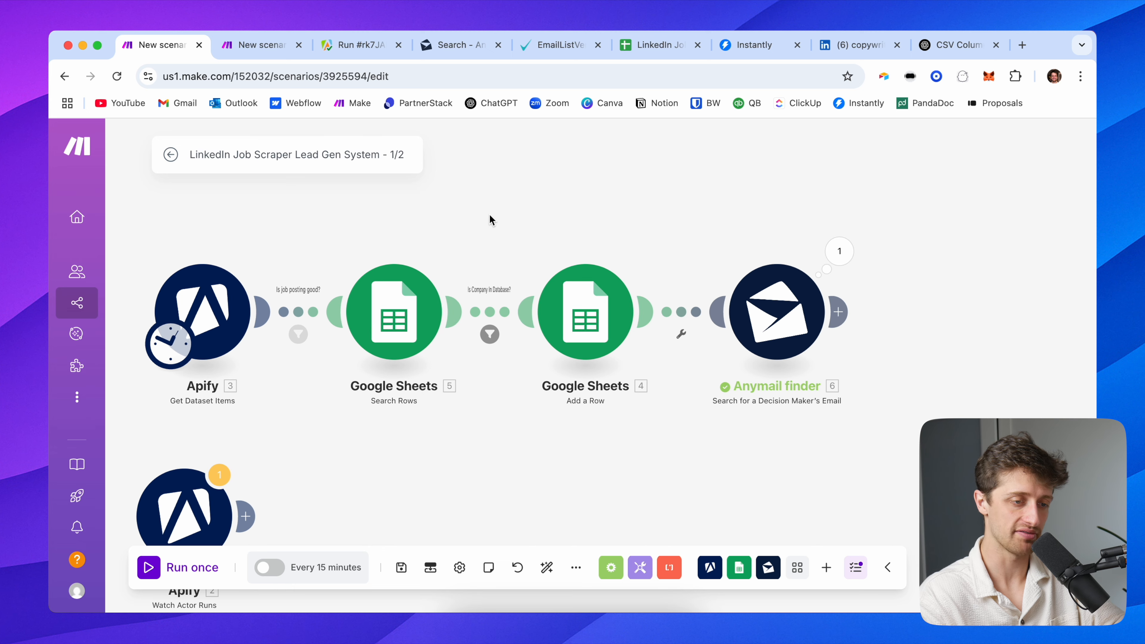
left_click(840, 312)
type("http")
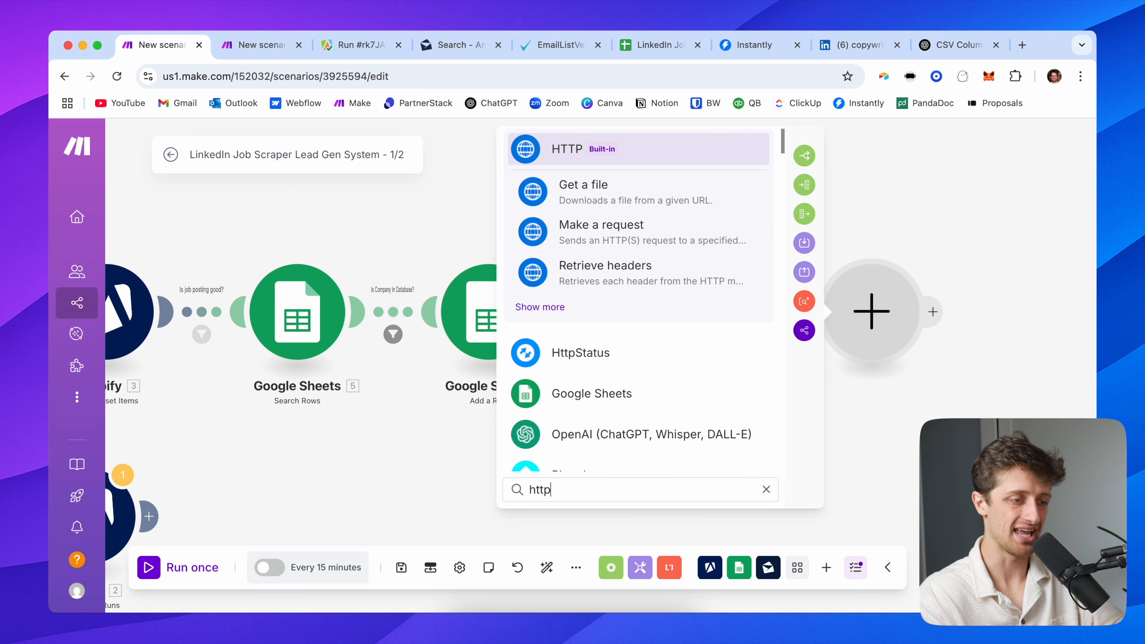
left_click(608, 235)
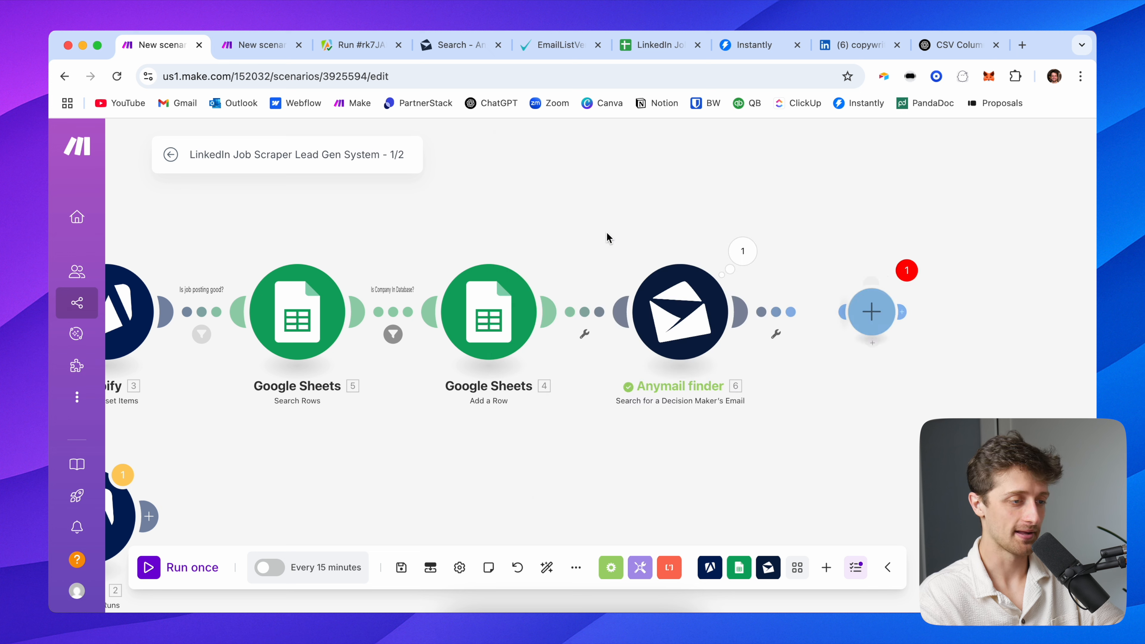
left_click(562, 254)
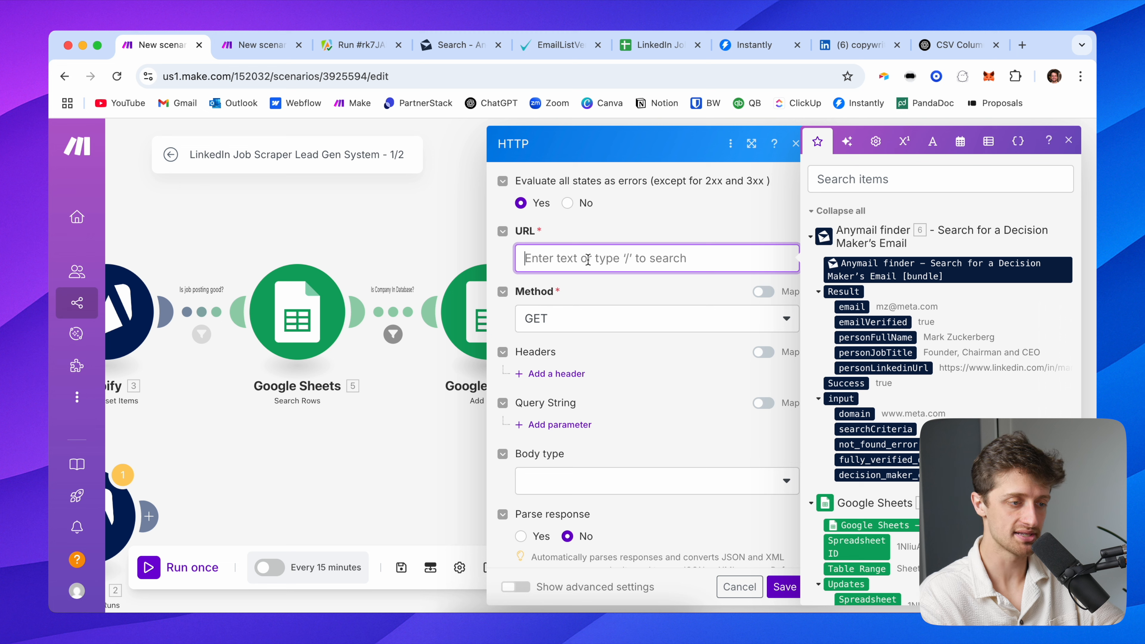
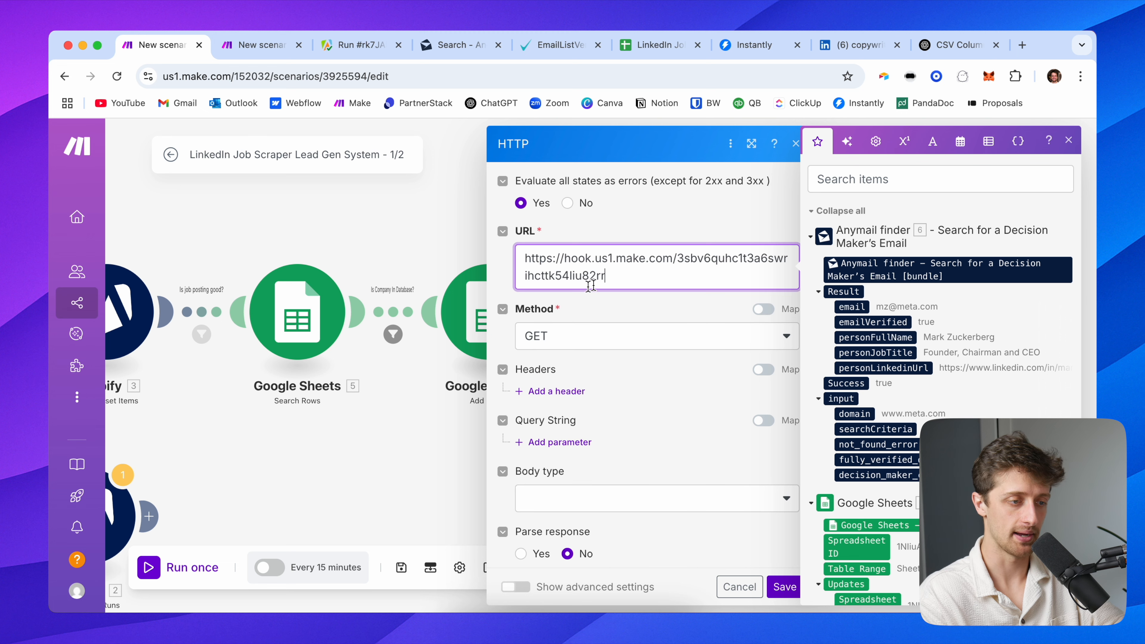
left_click(632, 230)
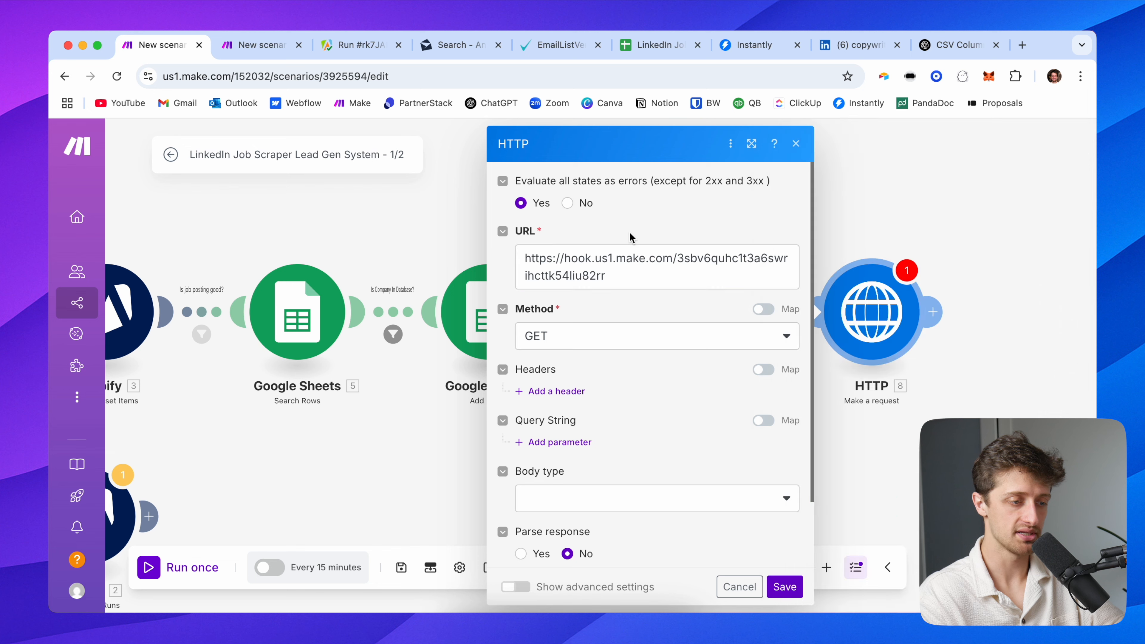
Set the request to POST with a Raw JSON body and paste in a JSON template
scroll(586, 327, "down", 1)
left_click(586, 321)
left_click(563, 391)
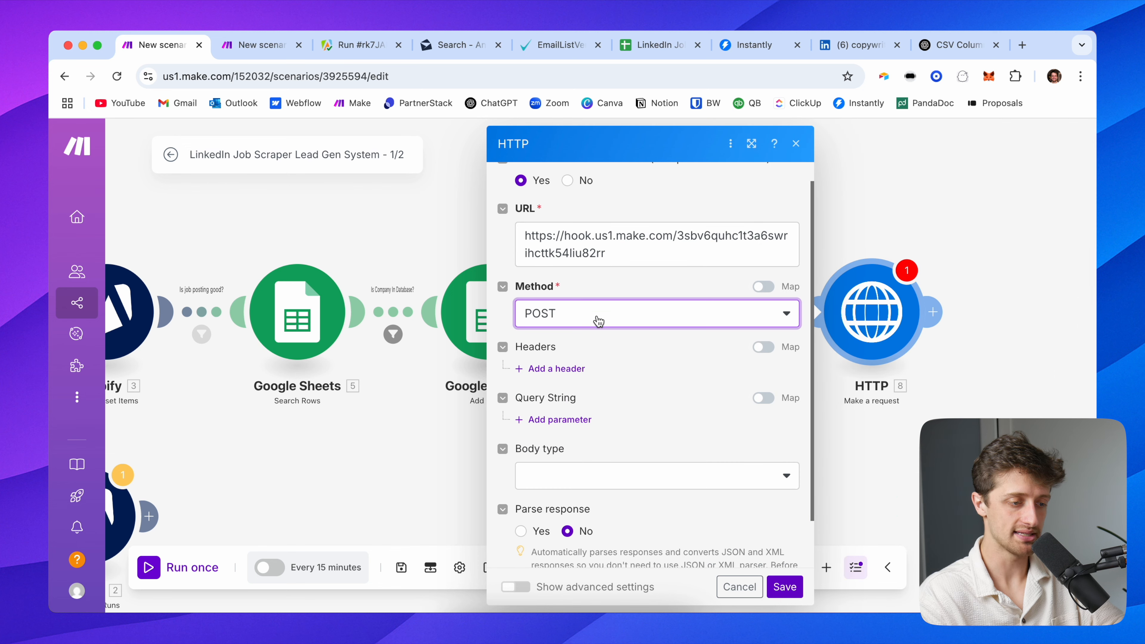
scroll(602, 388, "down", 2)
left_click(567, 417)
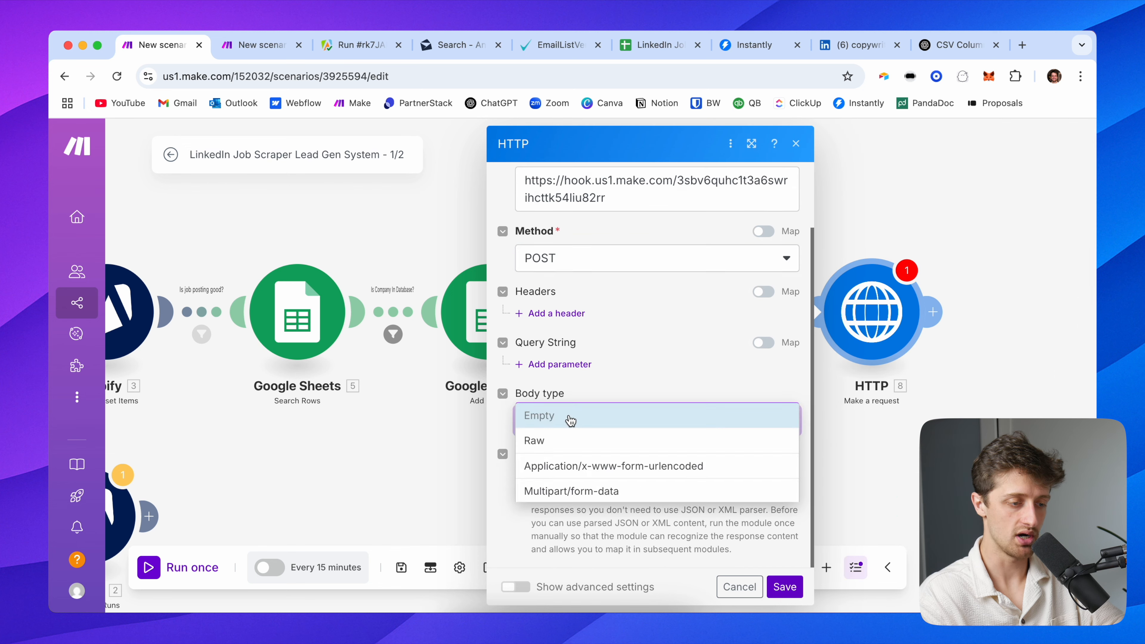
left_click(568, 441)
scroll(586, 419, "down", 5)
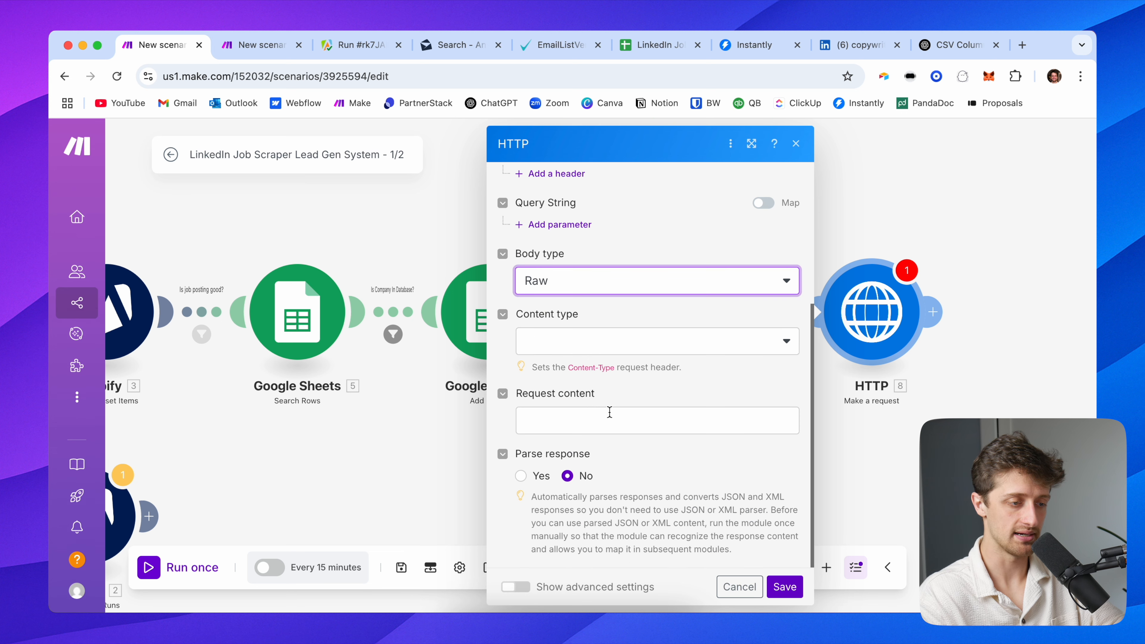
left_click(610, 345)
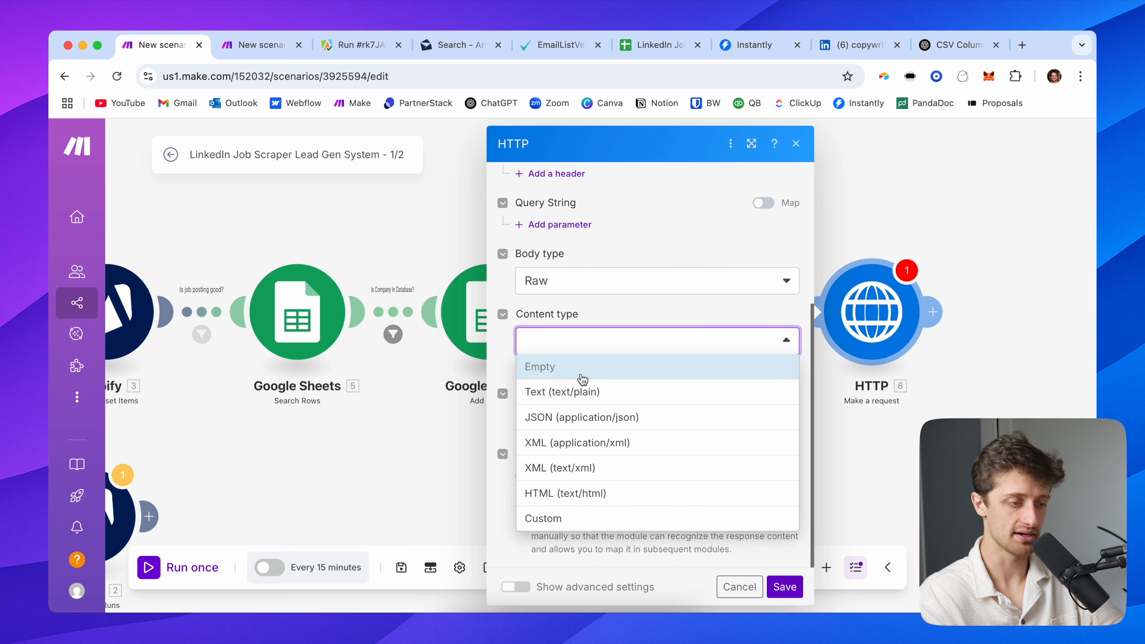
left_click(584, 413)
left_click(614, 417)
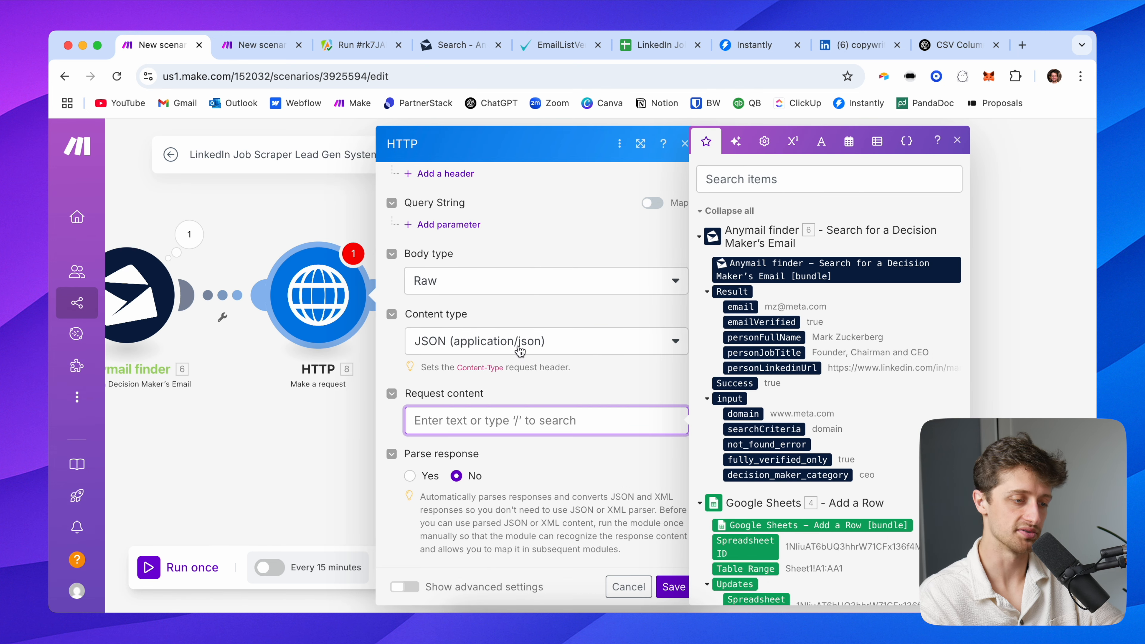
type("{   \"\": \"\",   \"\": \"\",   \"\":\"\",   \"\":\"\", }")
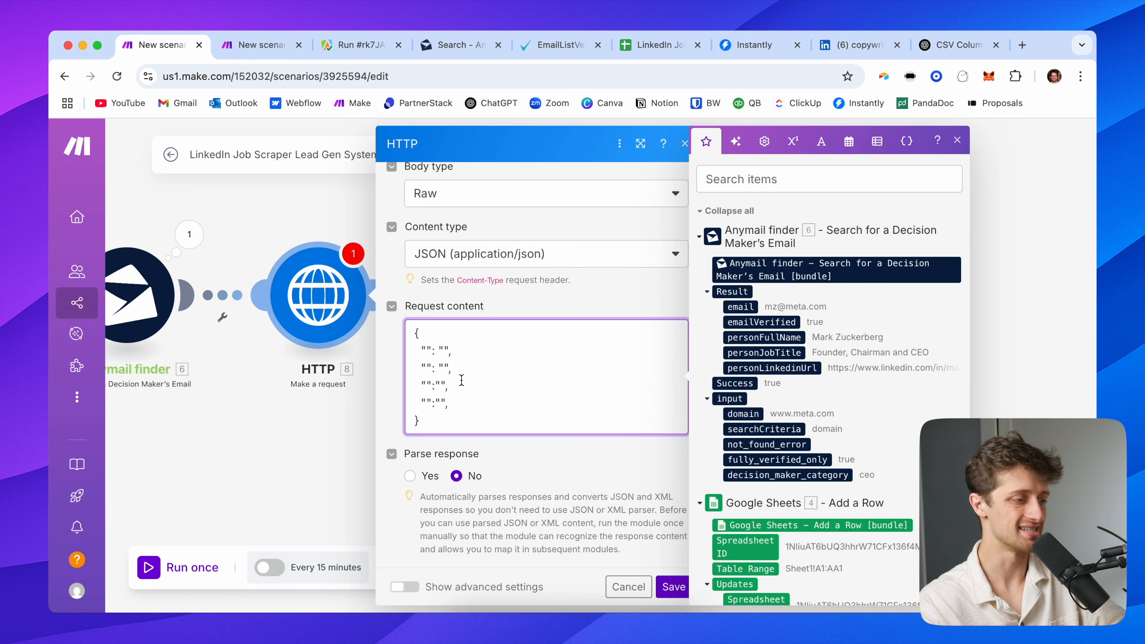
Inspect the Anymail finder step's last output to see the lead details
left_click(195, 234)
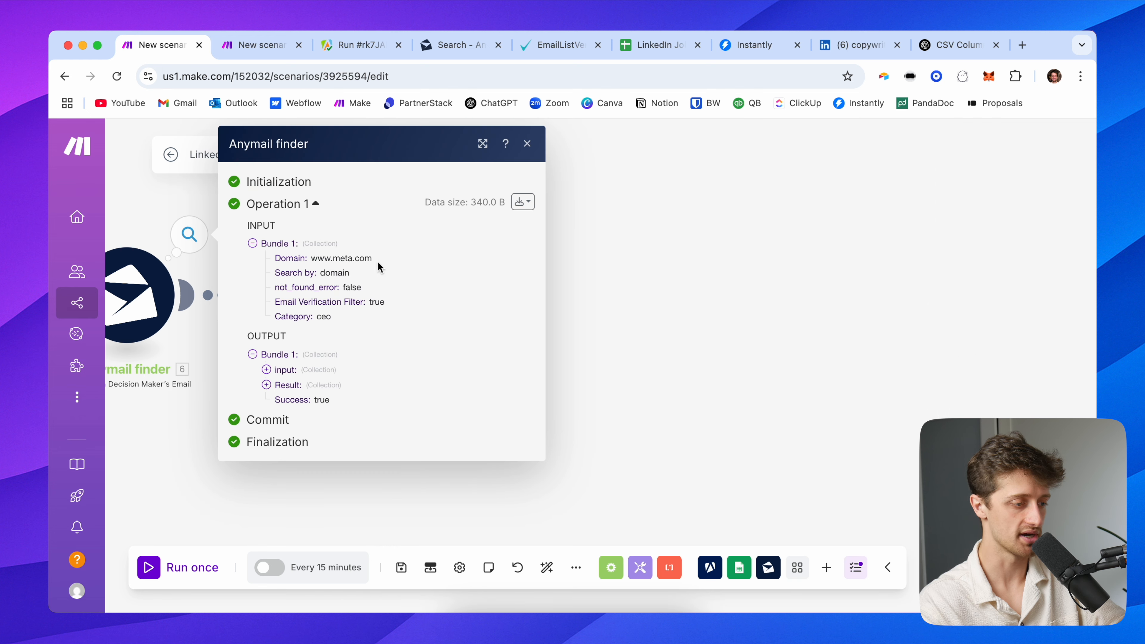
left_click(284, 386)
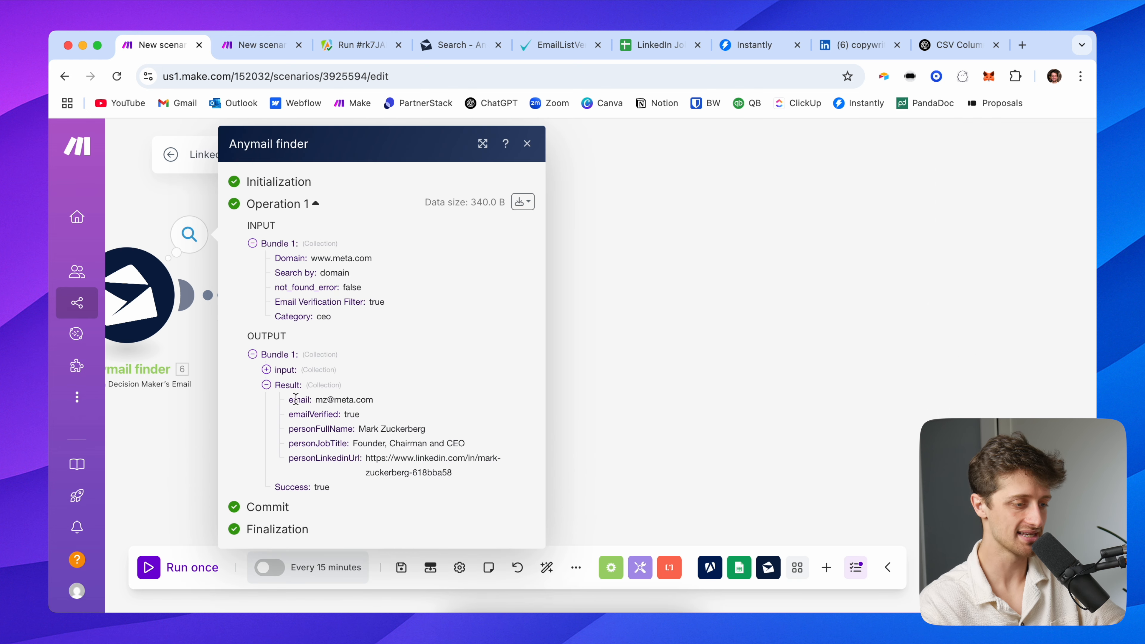
left_click_drag(291, 400, 449, 474)
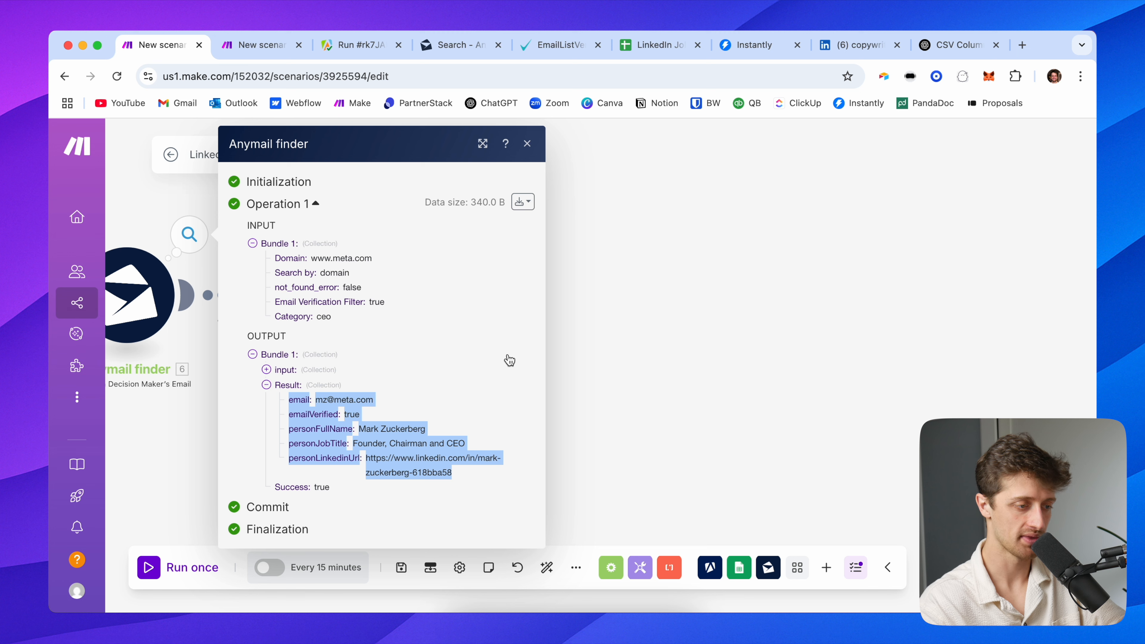
left_click(613, 349)
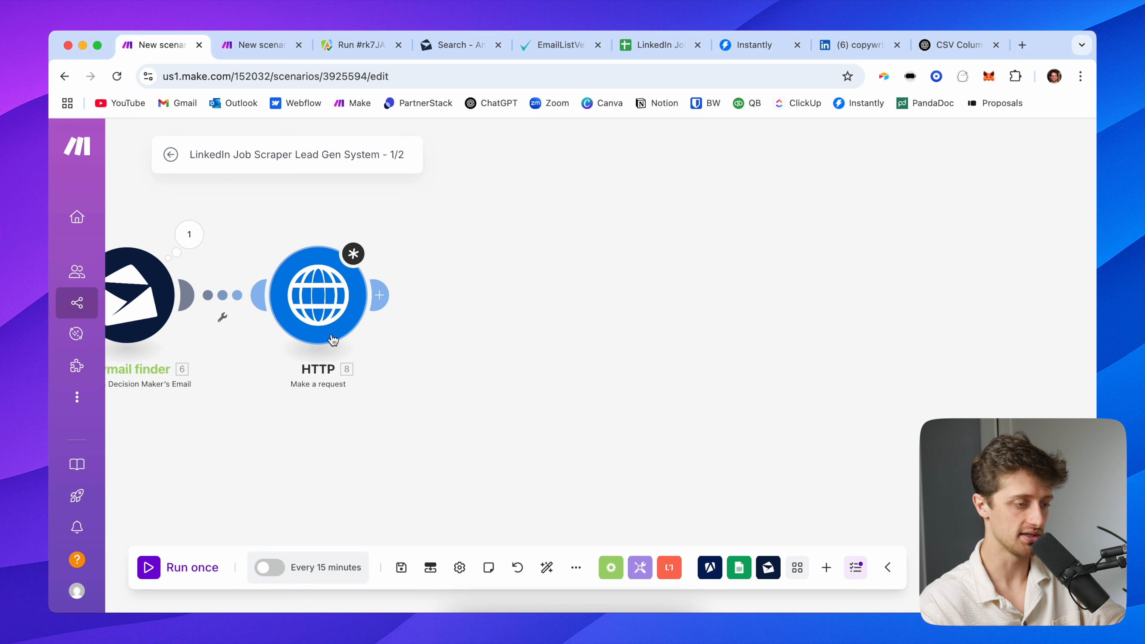
Map the found email, personFullName, personJobTitle and input domain into the body's email, name, jobTitle and domain
left_click(328, 291)
left_click(426, 349)
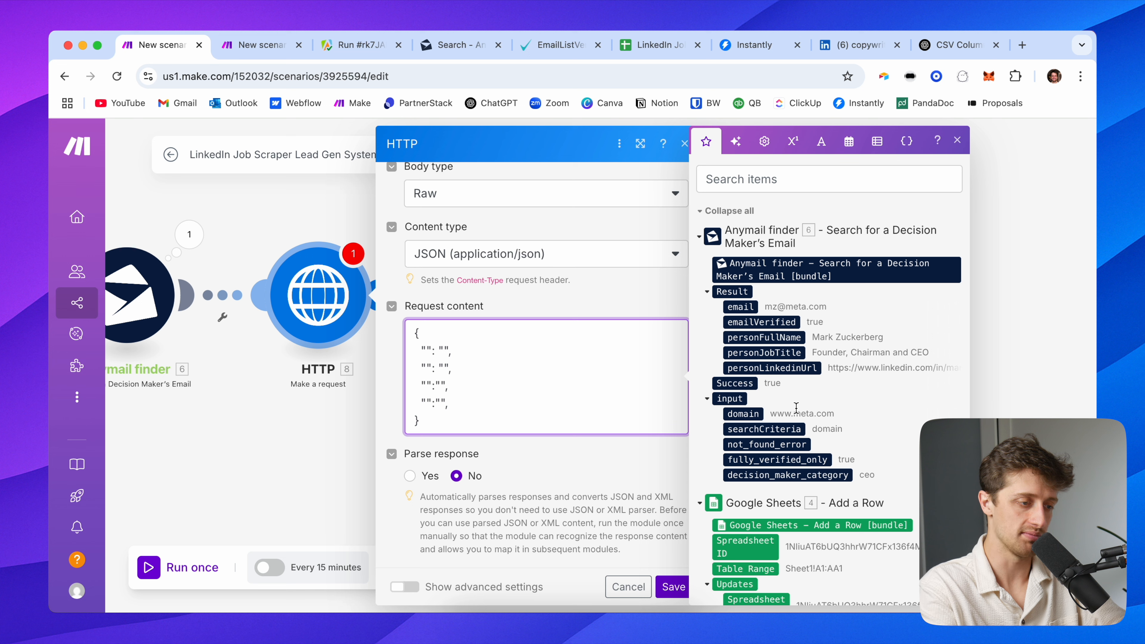
type("email")
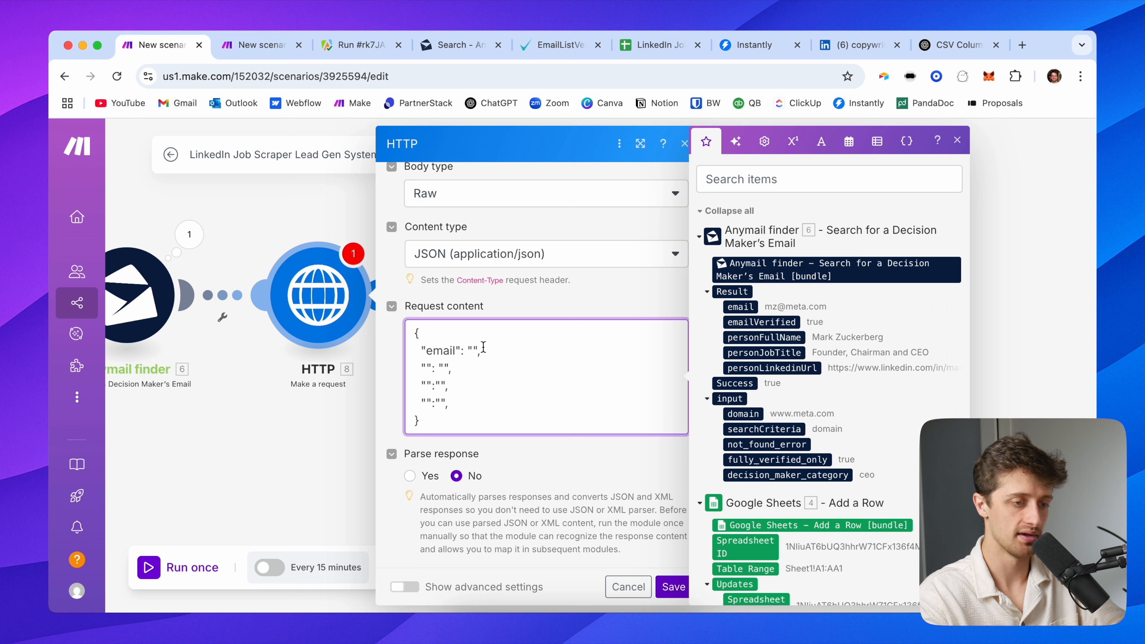
left_click(740, 306)
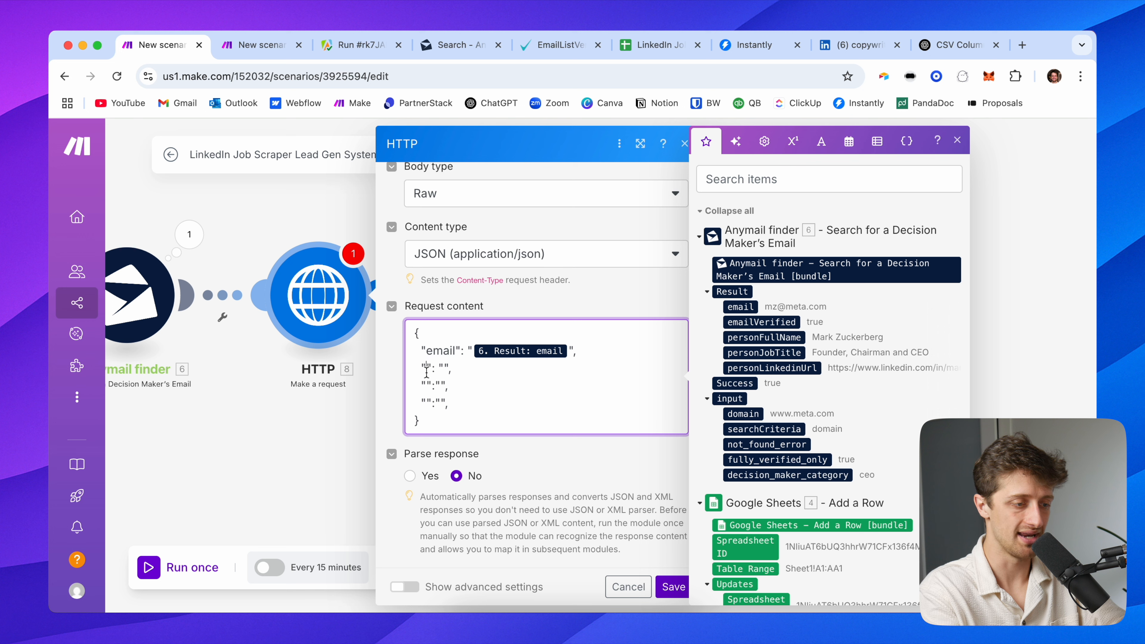
type("name")
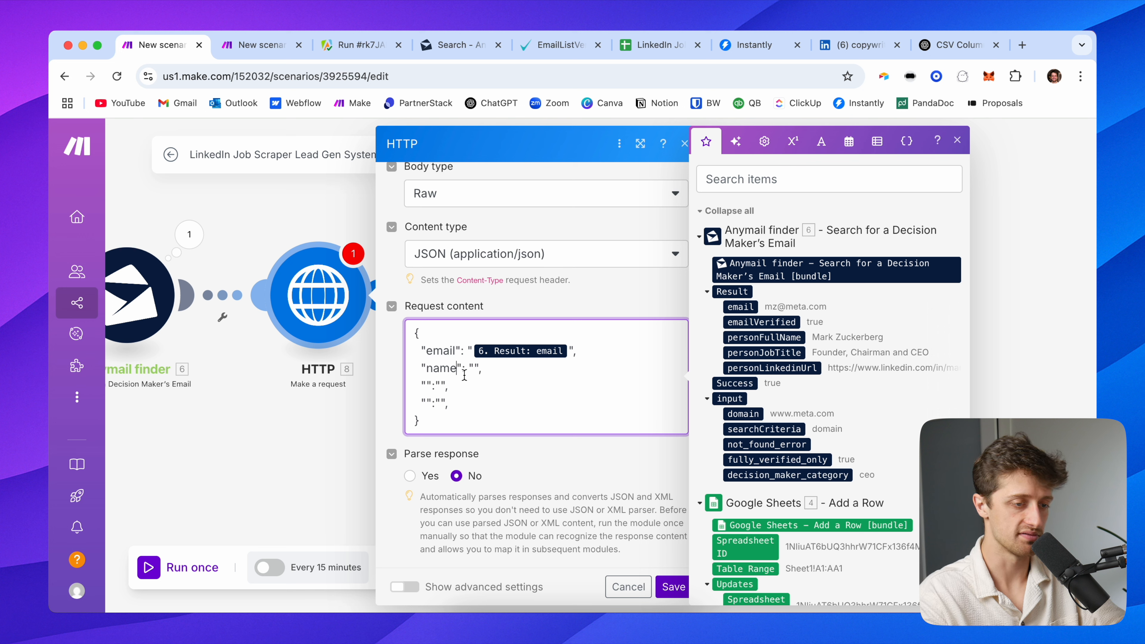
left_click(775, 337)
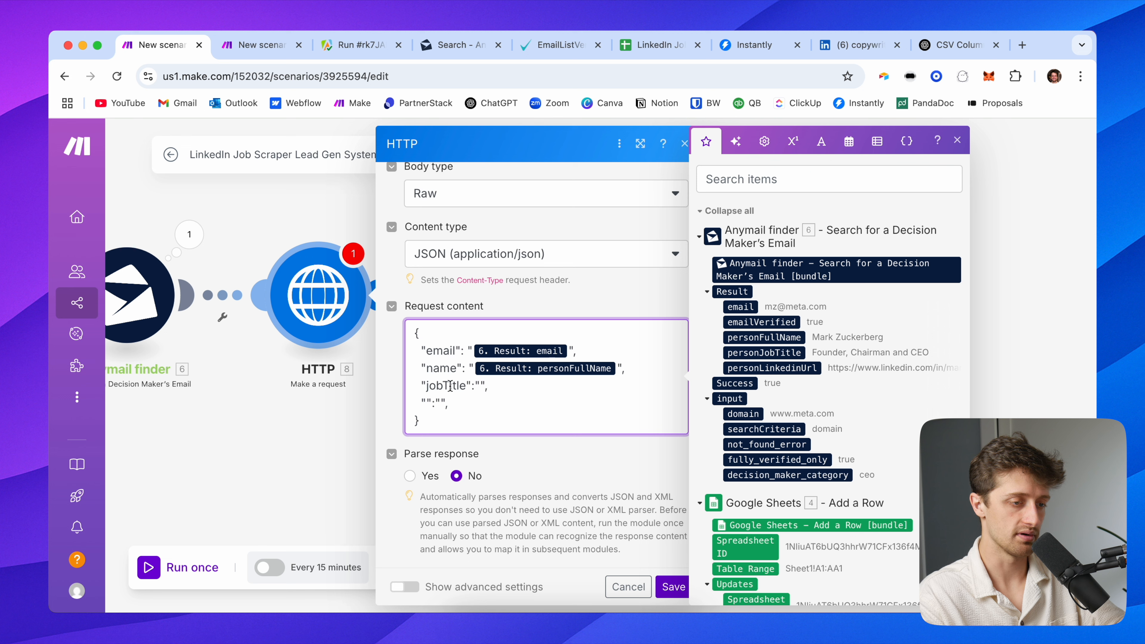
left_click(761, 353)
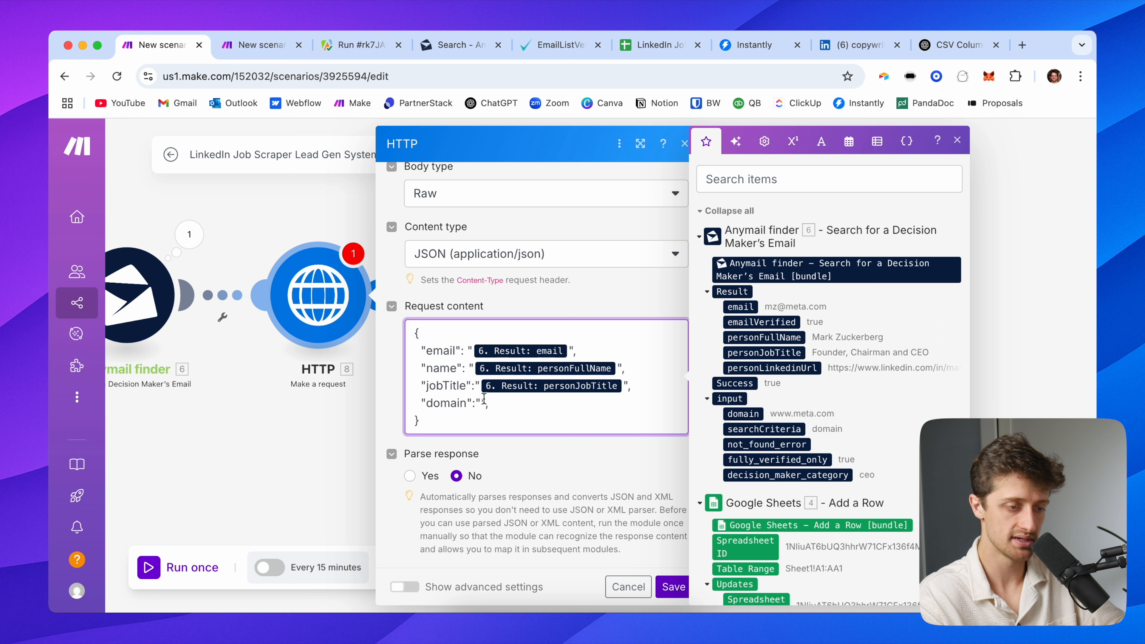
left_click(748, 414)
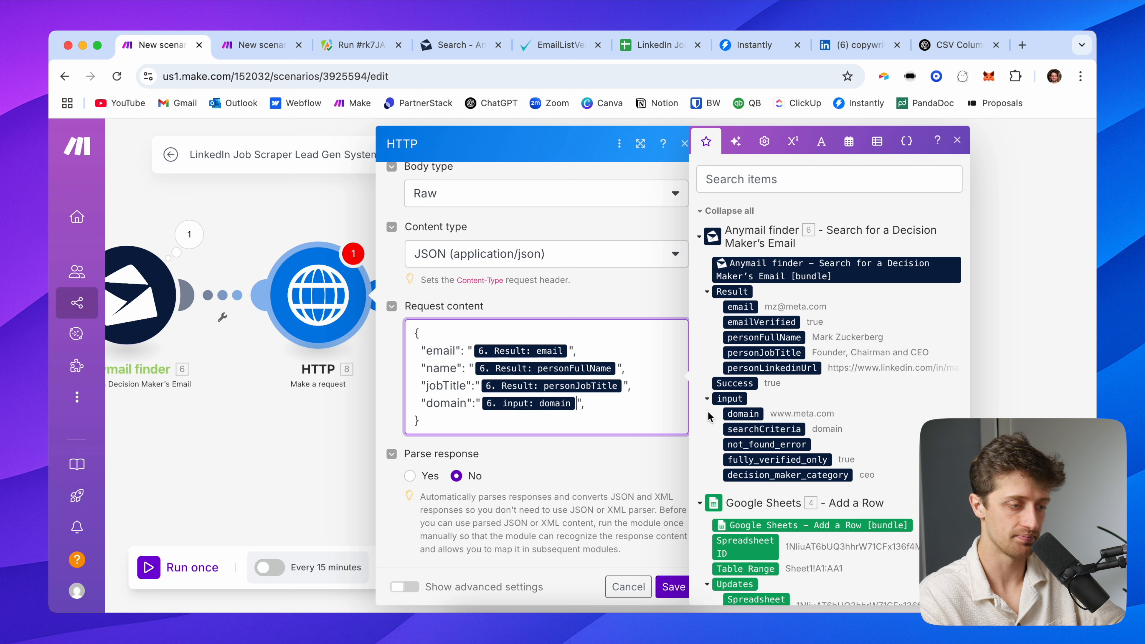
Add a rowNumber line to the JSON body mapped to the sheet's Row Number
left_click_drag(598, 400, 427, 399)
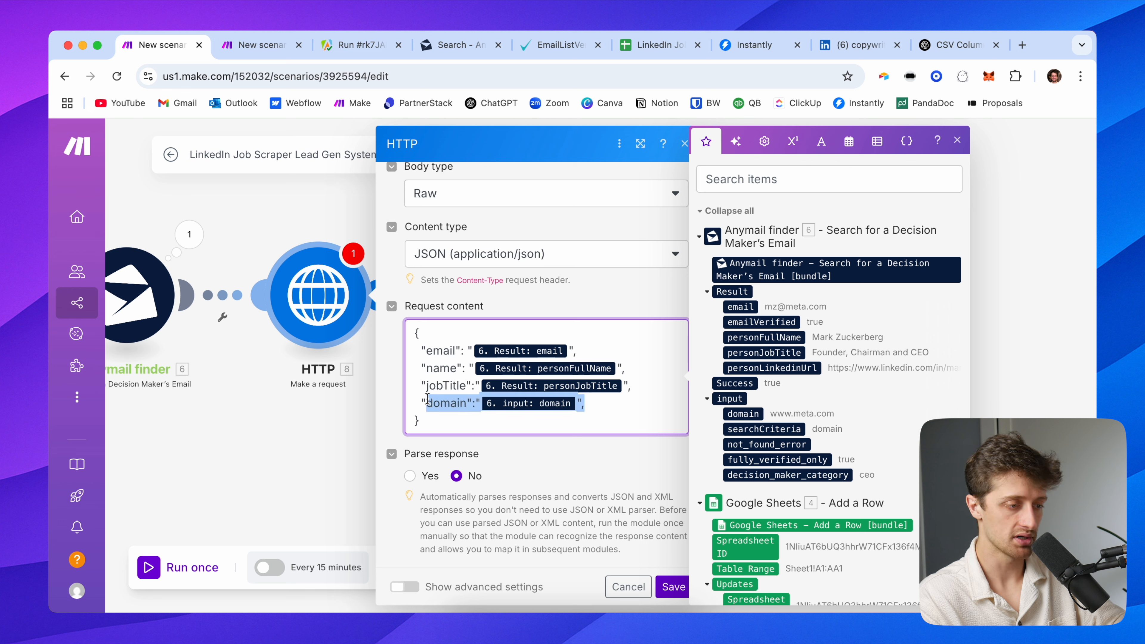
left_click(594, 405)
key("Return")
type("\"domain\":\"6. input: domain\",")
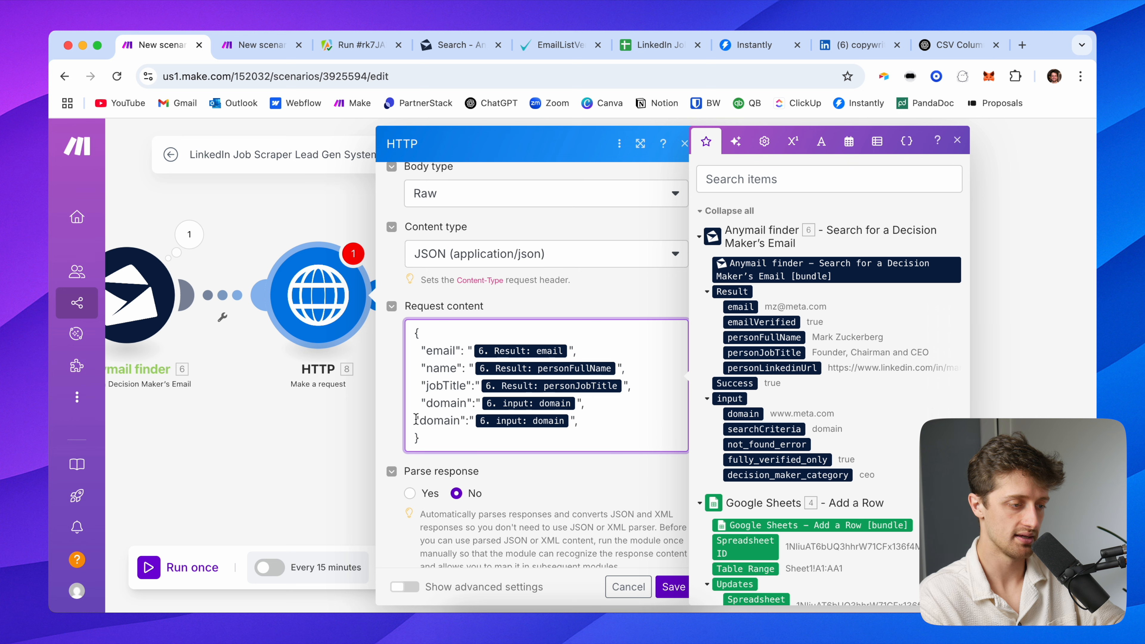
key("Tab")
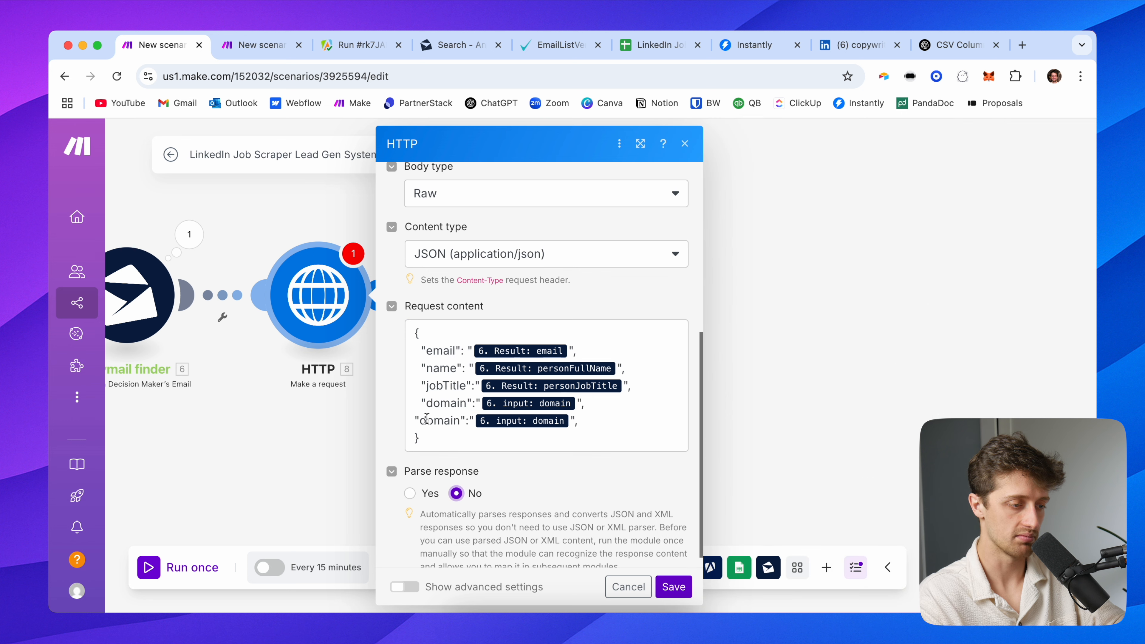
left_click(418, 419)
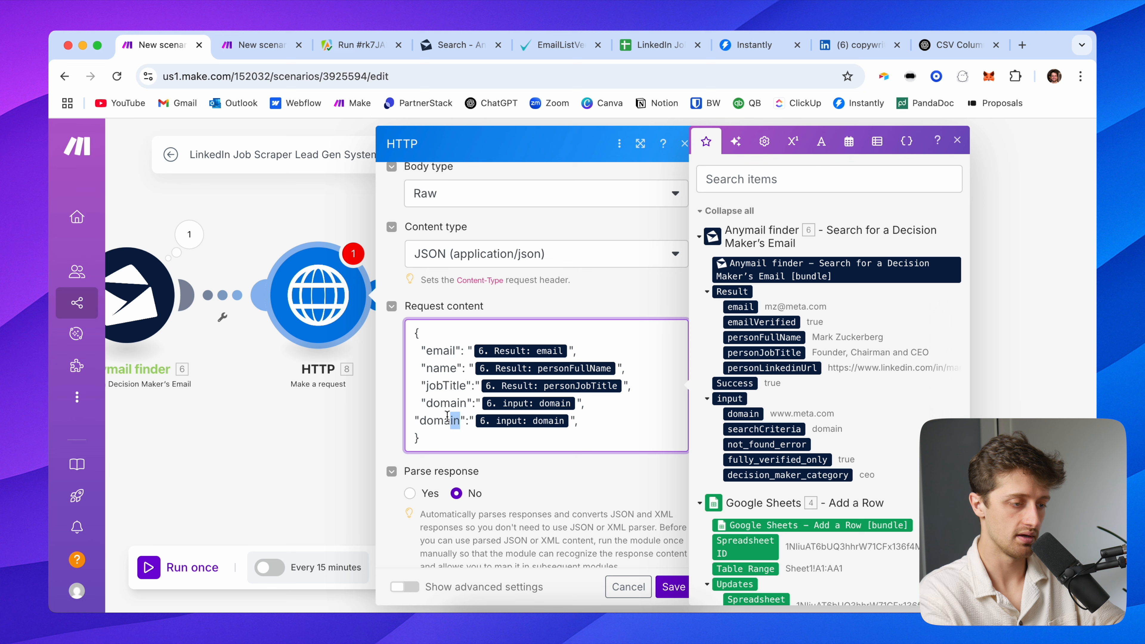
type("rowNumber")
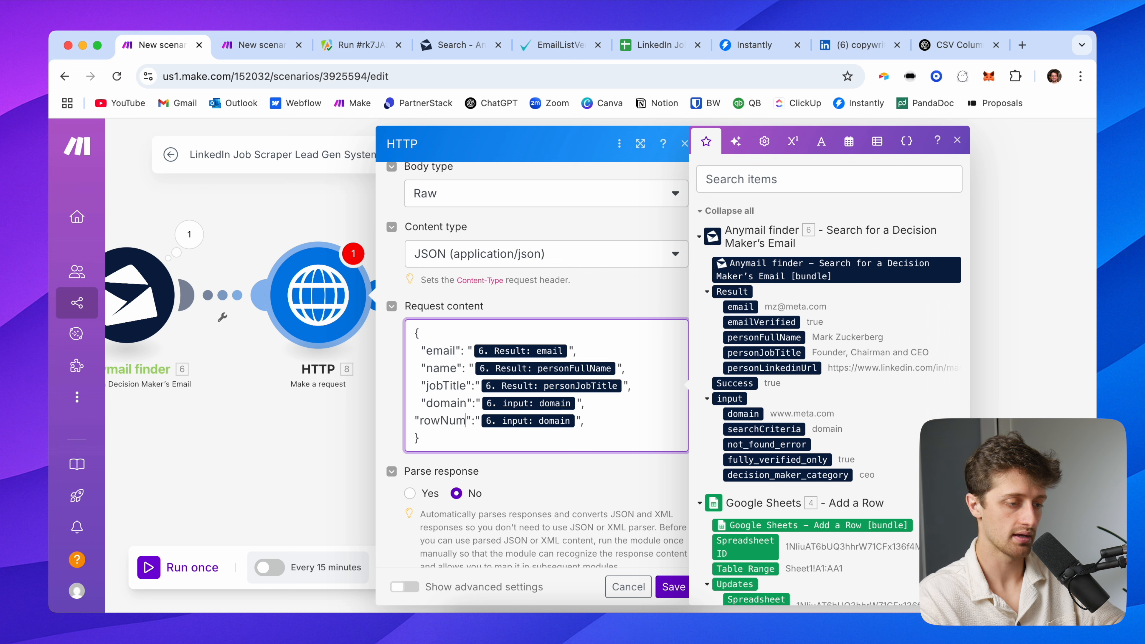
key("BackSpace")
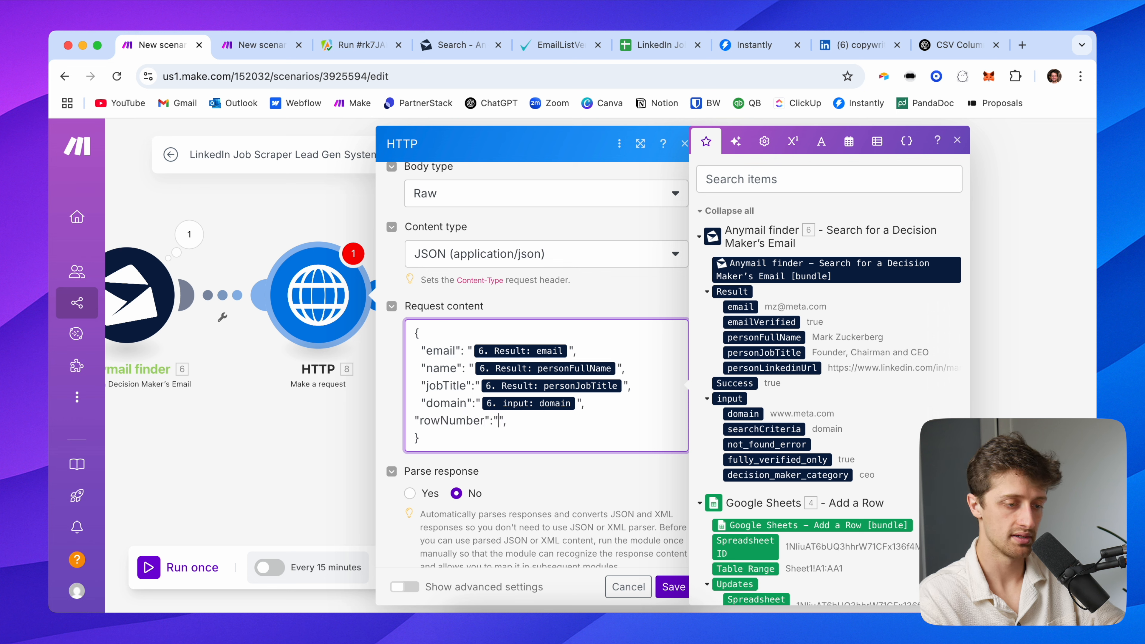
scroll(768, 471, "down", 3)
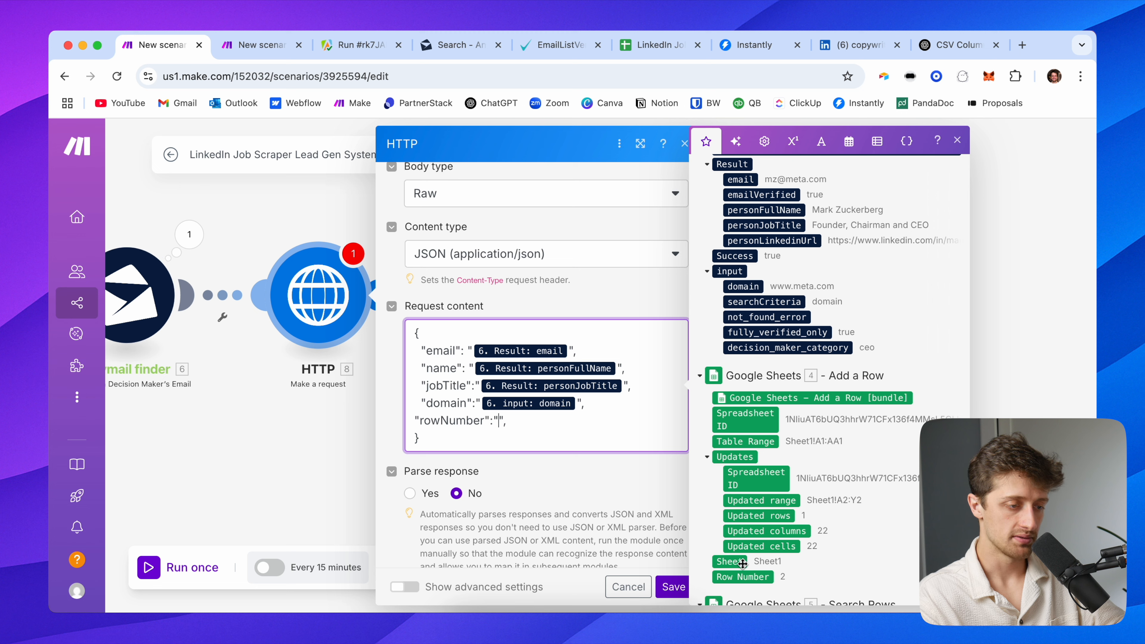
left_click(742, 577)
Save the HTTP module's configuration
scroll(744, 375, "up", 5)
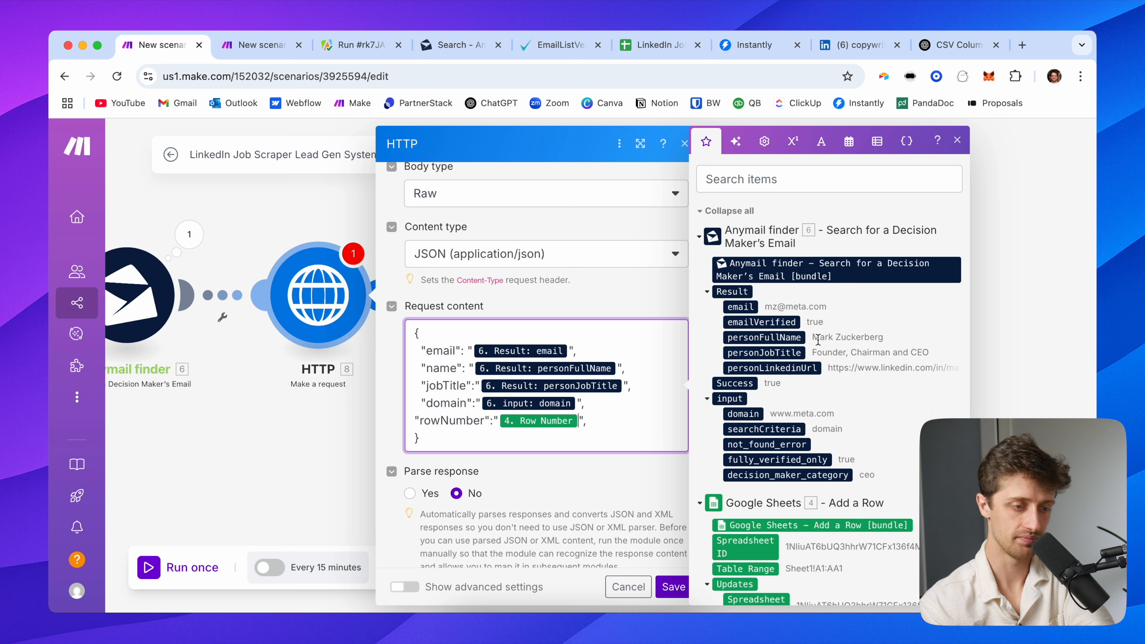
scroll(793, 397, "down", 9)
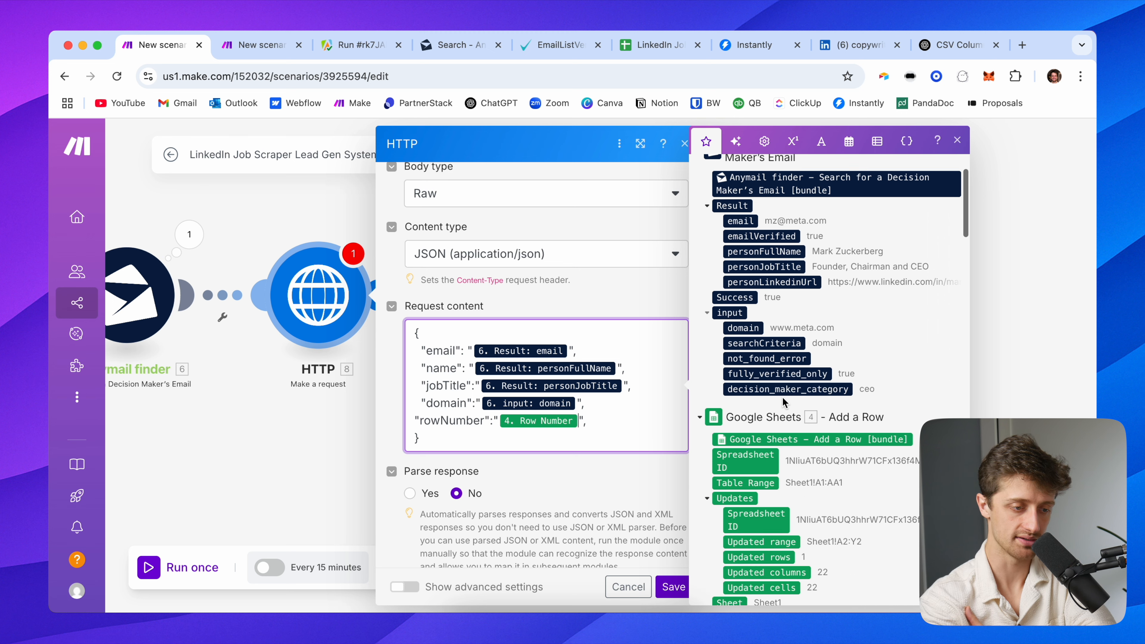
scroll(803, 406, "down", 3)
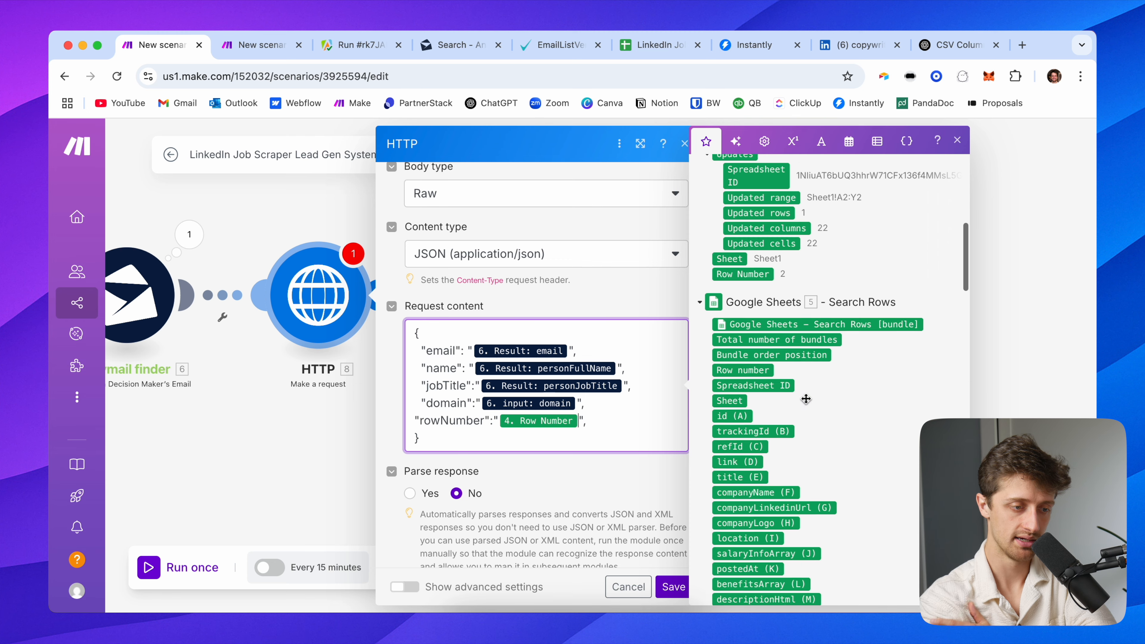
scroll(805, 384, "up", 12)
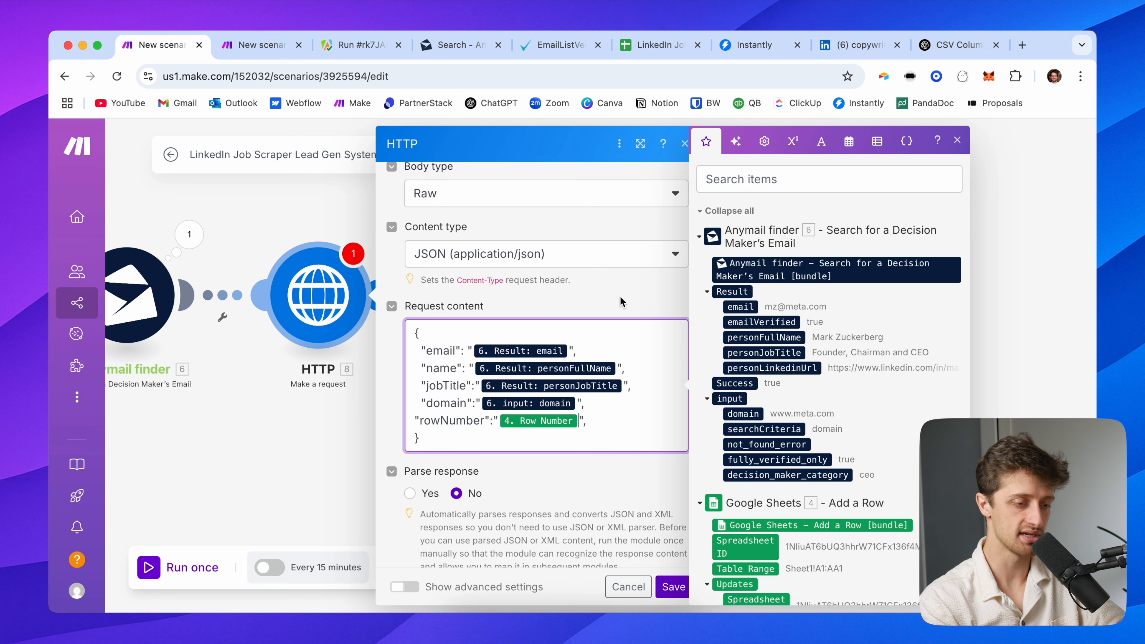
left_click(672, 587)
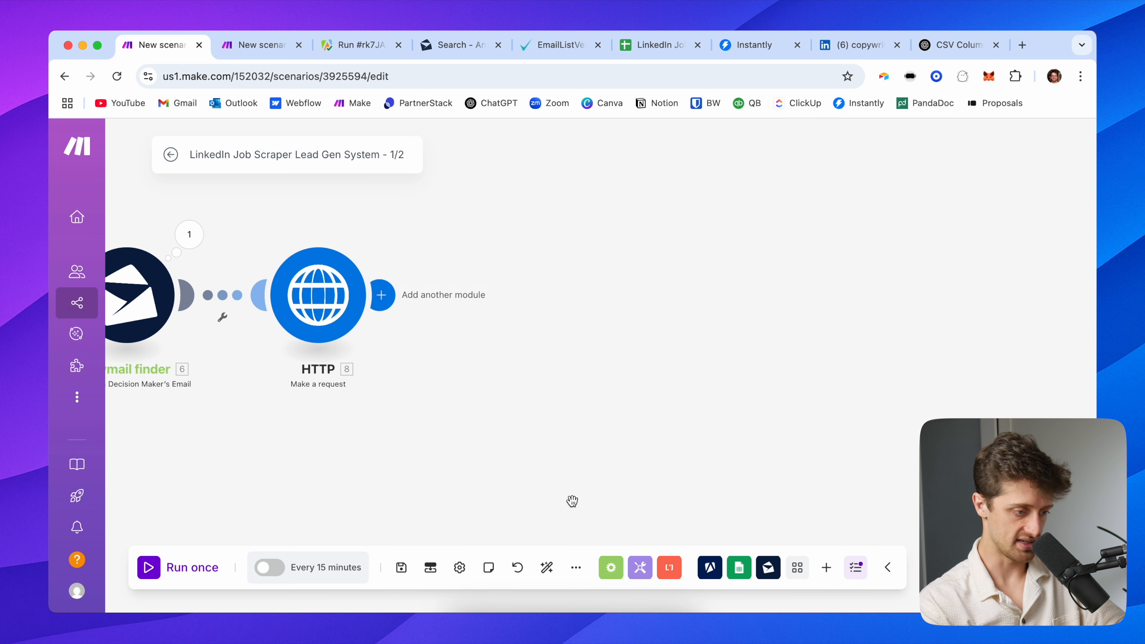
Save the first scenario and set the second scenario's webhook listening for incoming data
left_click(405, 564)
left_click_drag(382, 463, 544, 467)
left_click(269, 44)
left_click(193, 534)
left_click(180, 567)
left_click(533, 391)
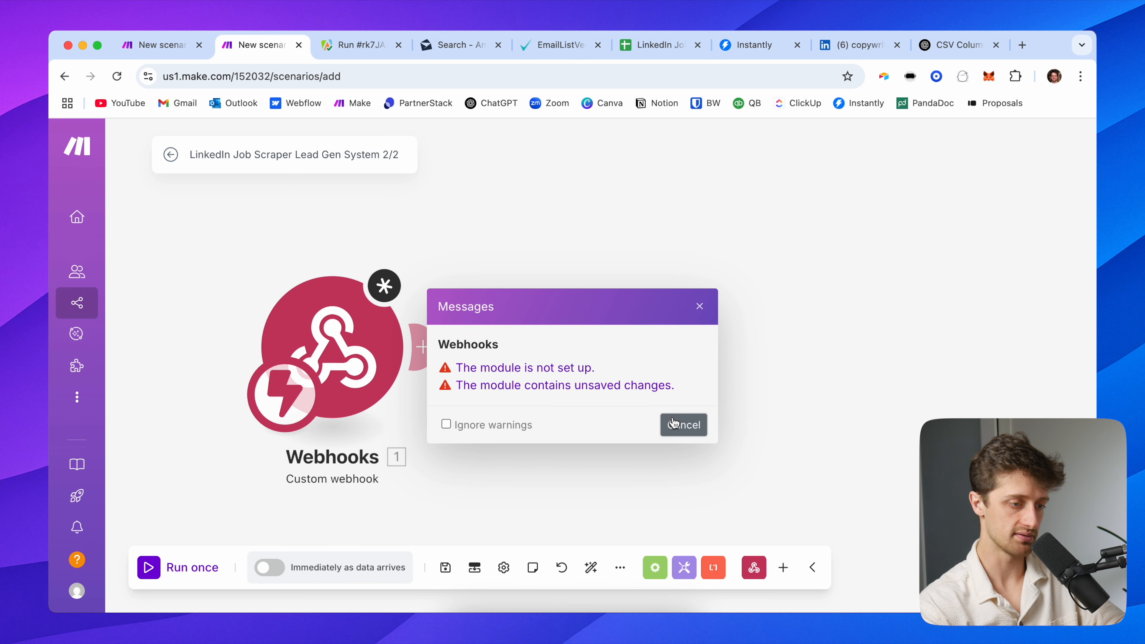
left_click(715, 464)
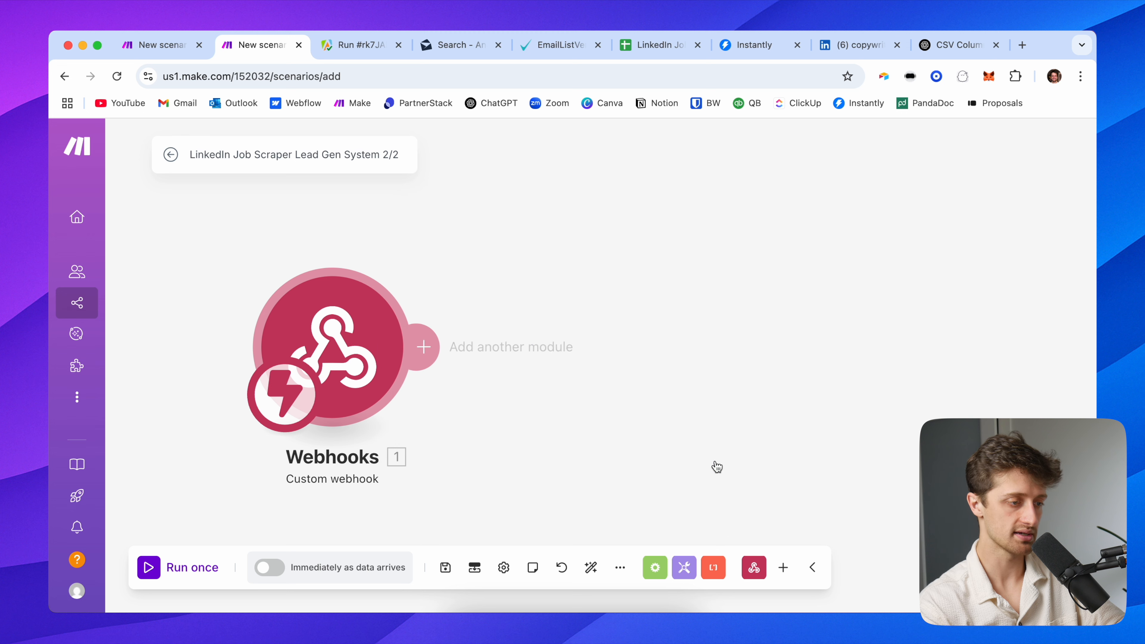
left_click(181, 568)
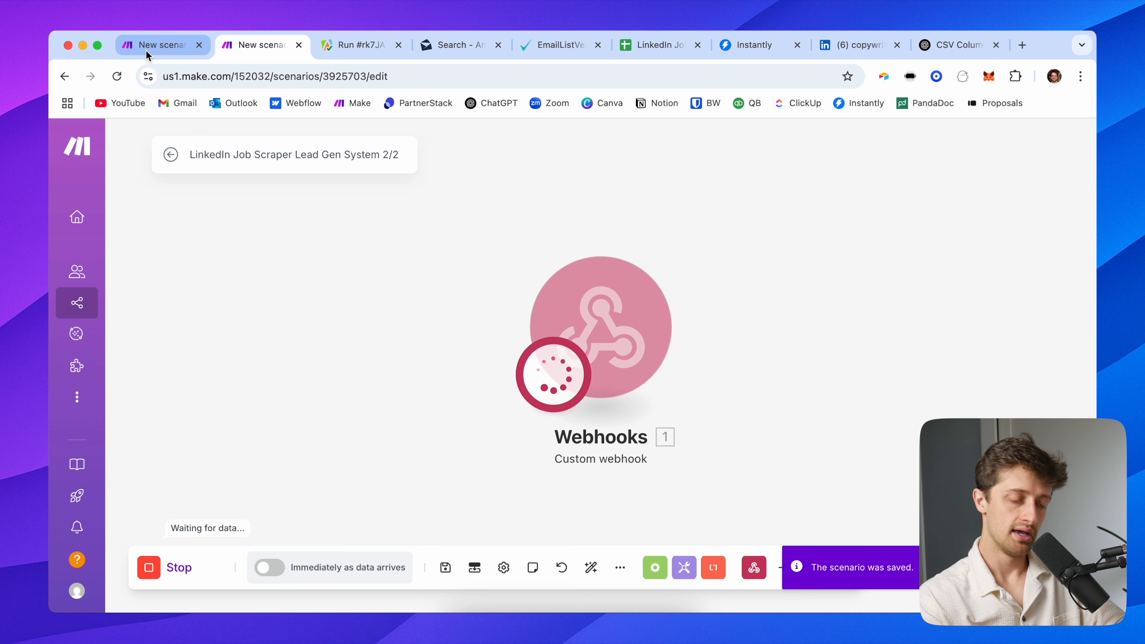
Test-run only the HTTP module with row number 2, a sample email and job title Founder
left_click(157, 44)
right_click(747, 292)
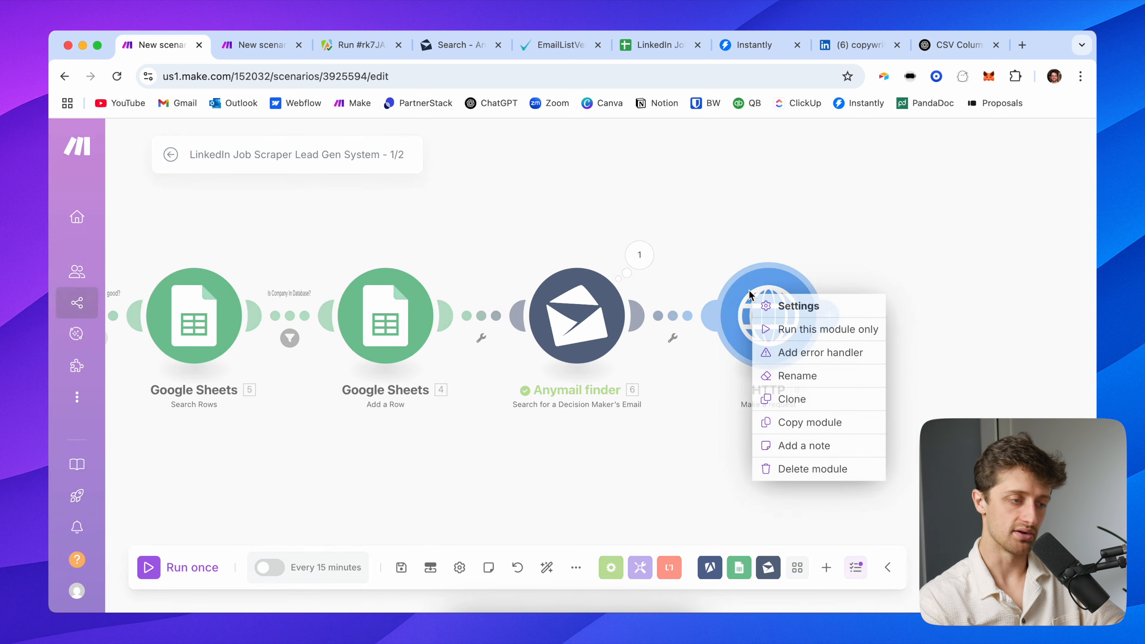
left_click(798, 330)
scroll(476, 357, "down", 6)
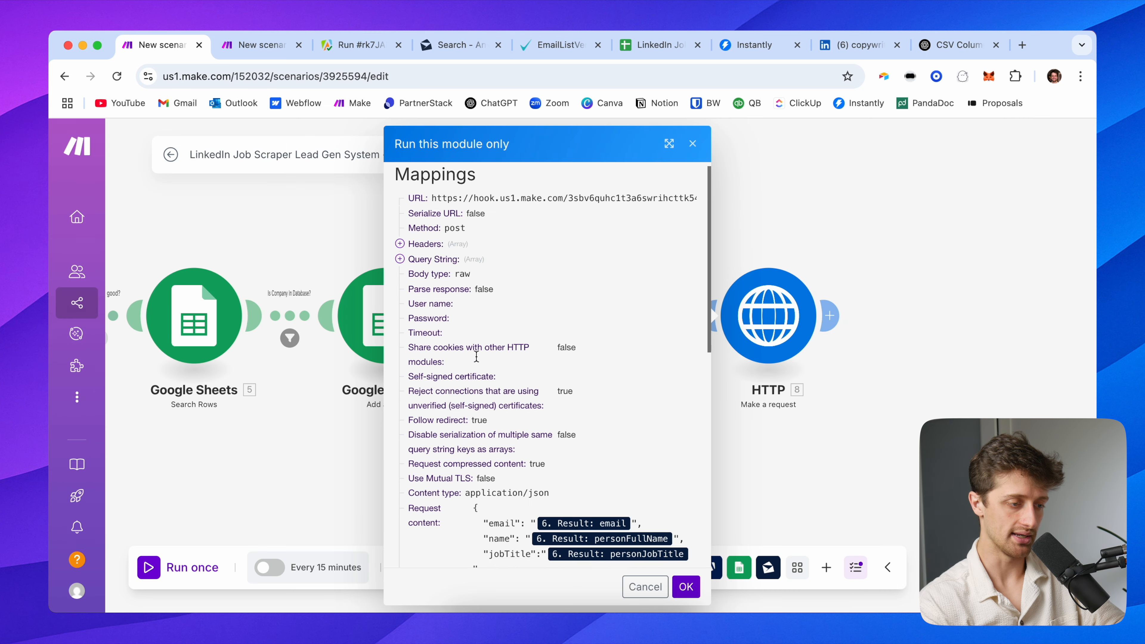
left_click(468, 415)
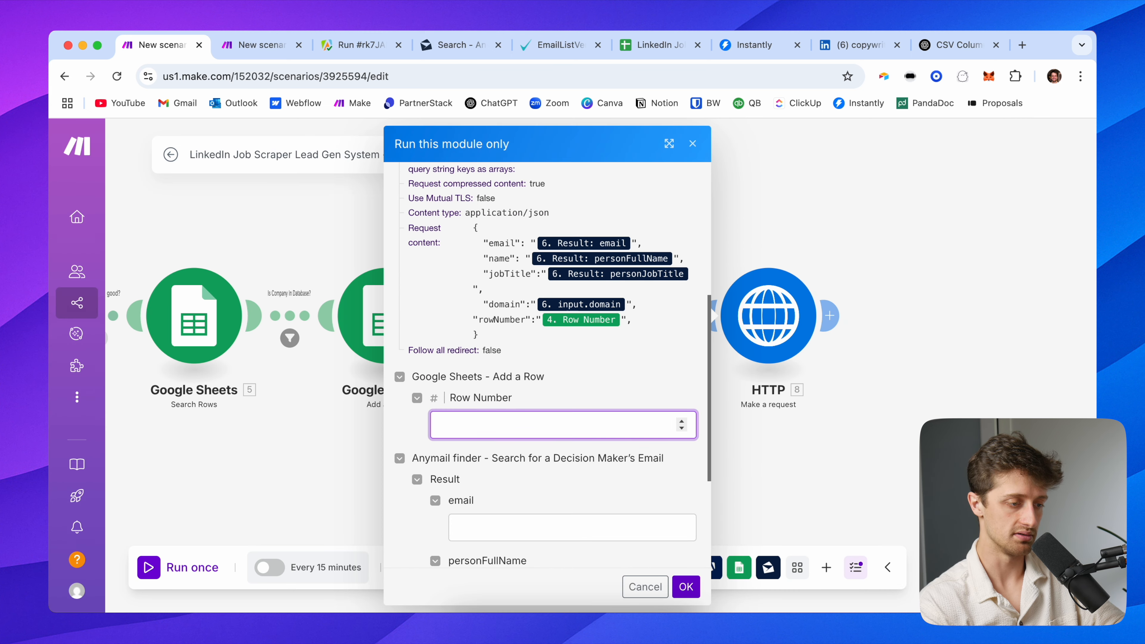
type("2")
scroll(479, 485, "down", 2)
left_click(512, 467)
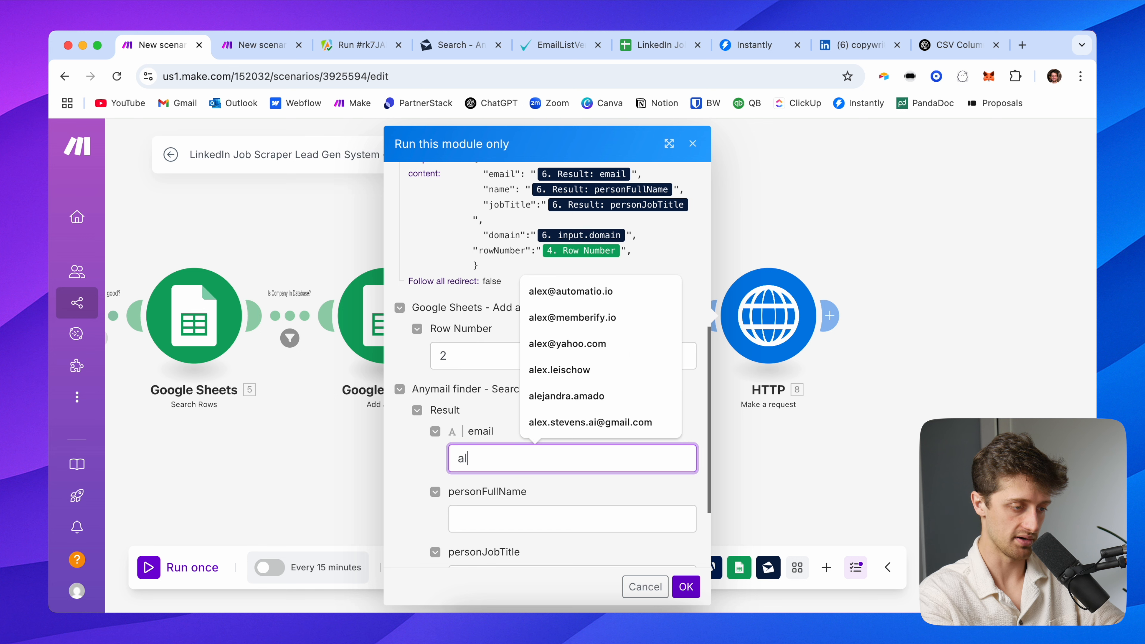
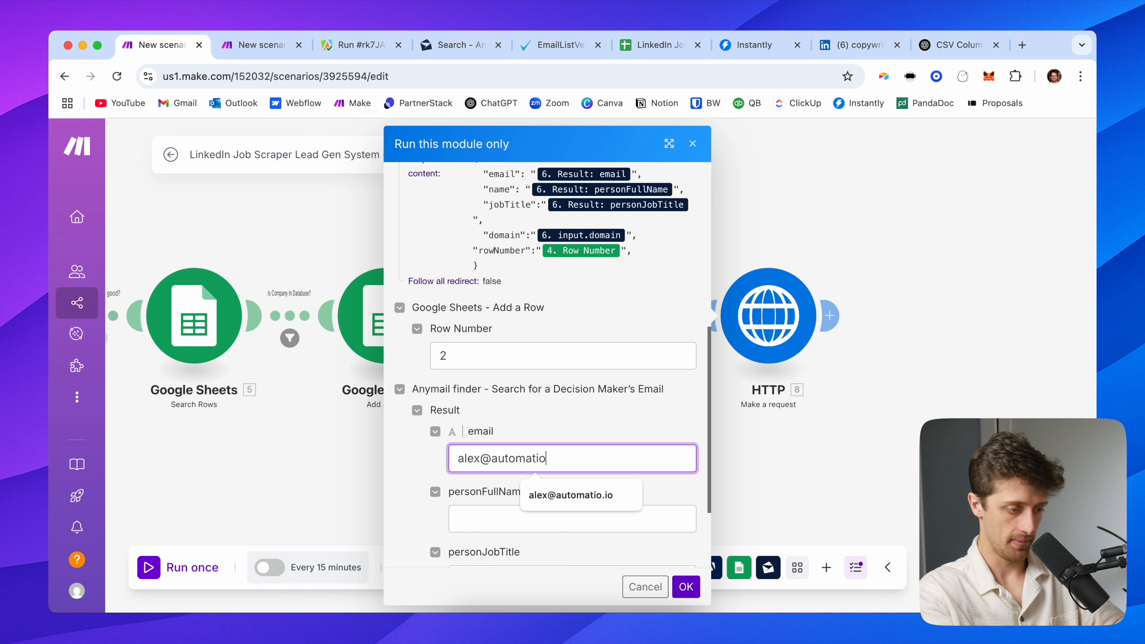
key("Tab")
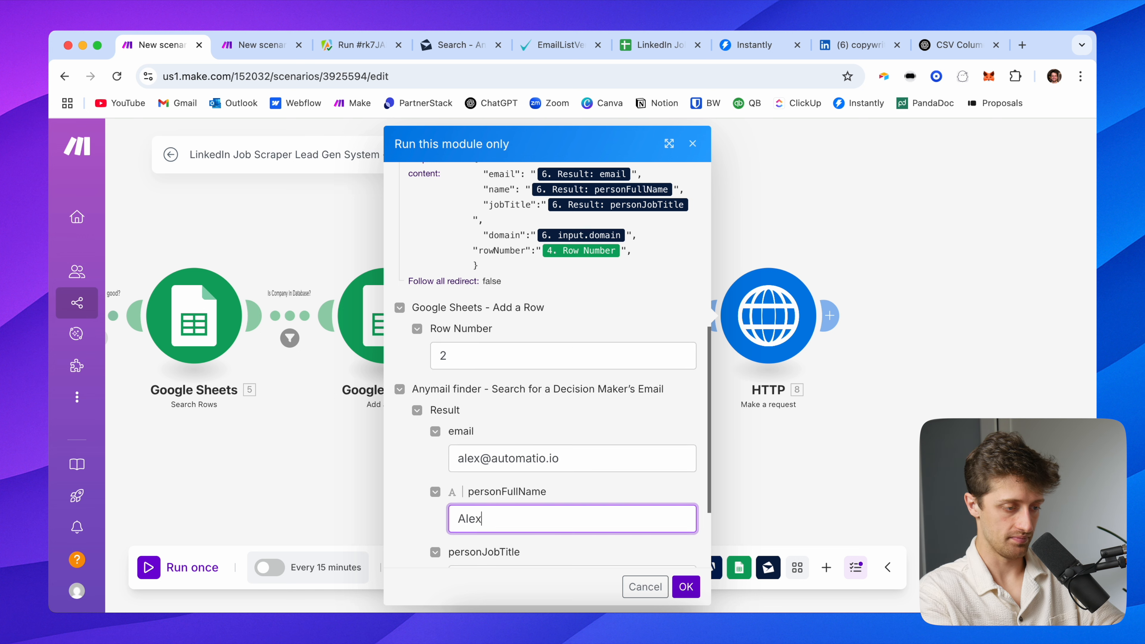
key("Tab")
type("Founder")
key("Tab")
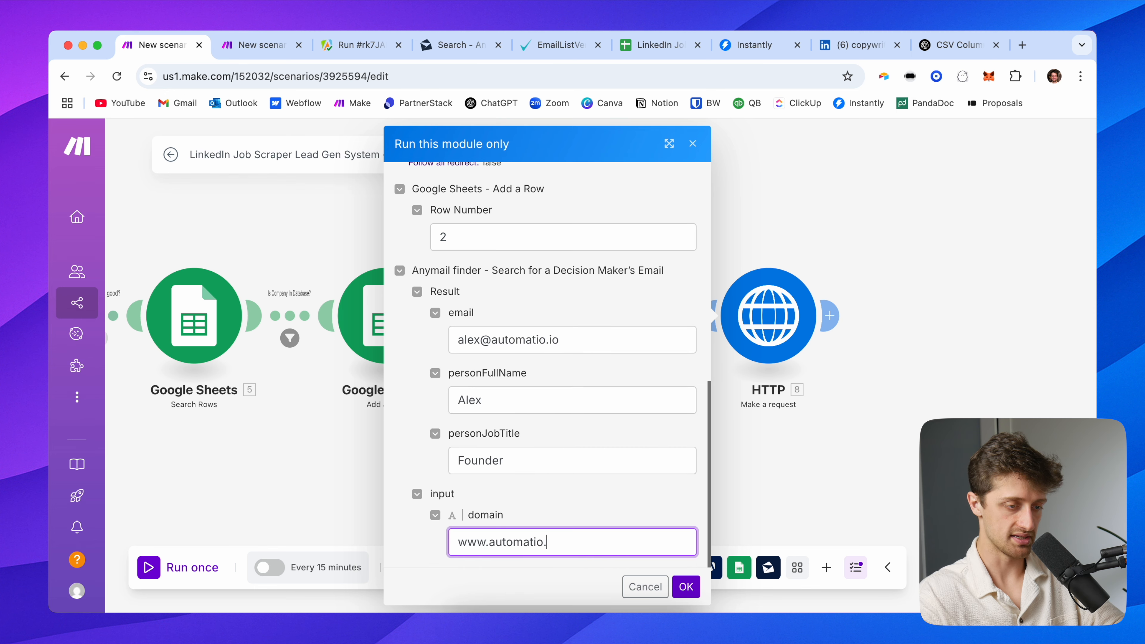
left_click(685, 586)
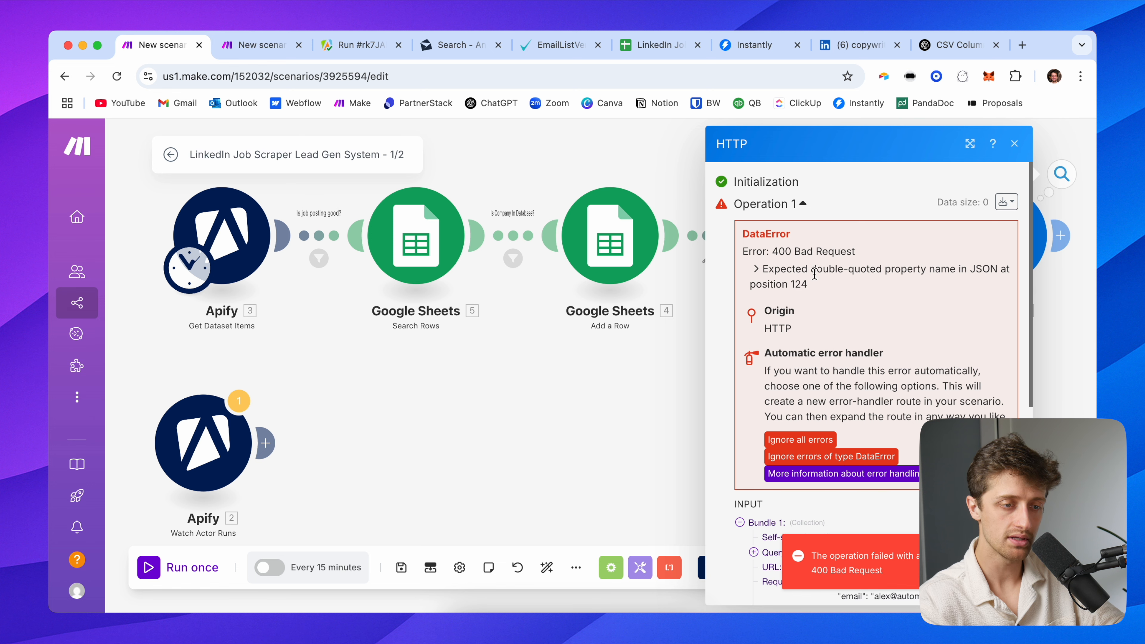
key("Escape")
Delete the stray trailing comma after the rowNumber line in the HTTP JSON body
left_click_drag(851, 389, 447, 420)
left_click(589, 266)
scroll(811, 383, "down", 5)
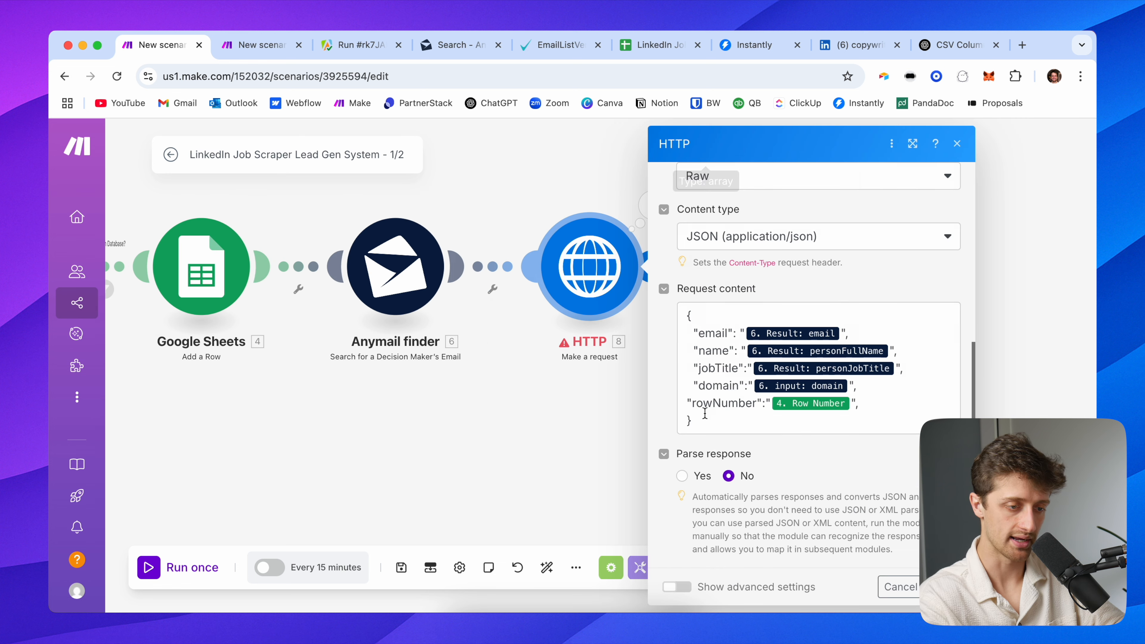
left_click(864, 406)
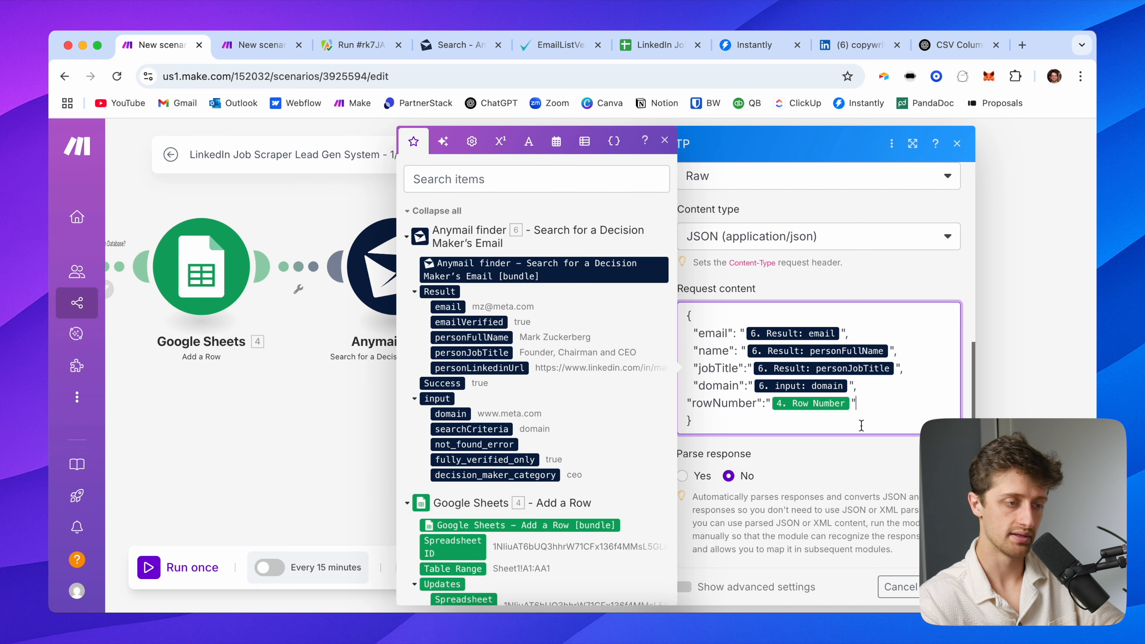
left_click(881, 480)
key("Escape")
right_click(606, 269)
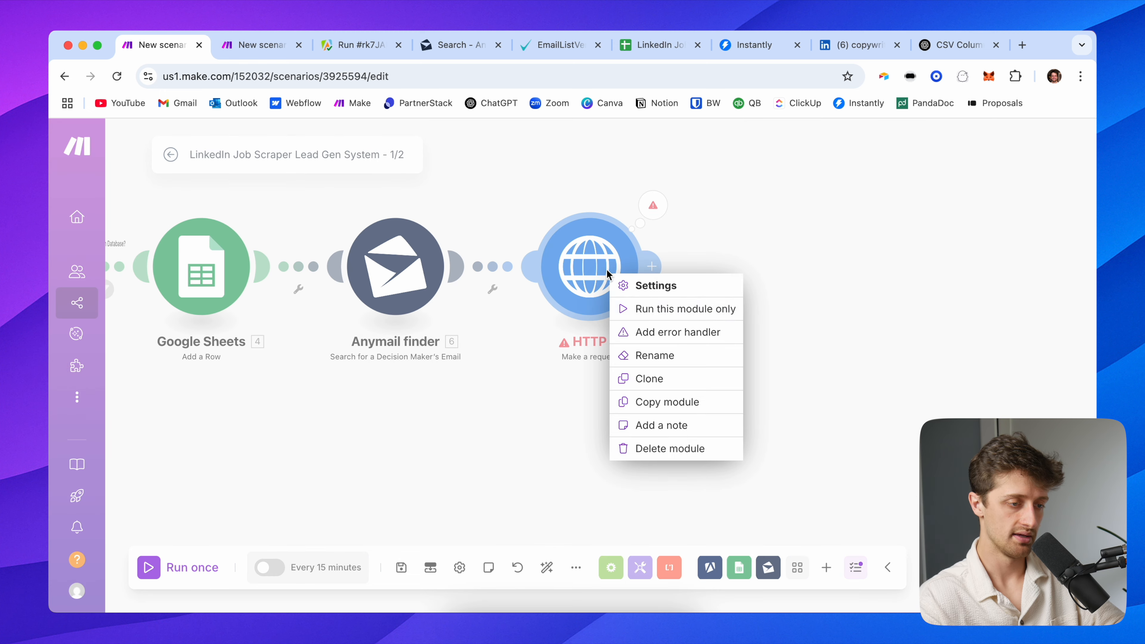
left_click(662, 311)
scroll(667, 426, "down", 10)
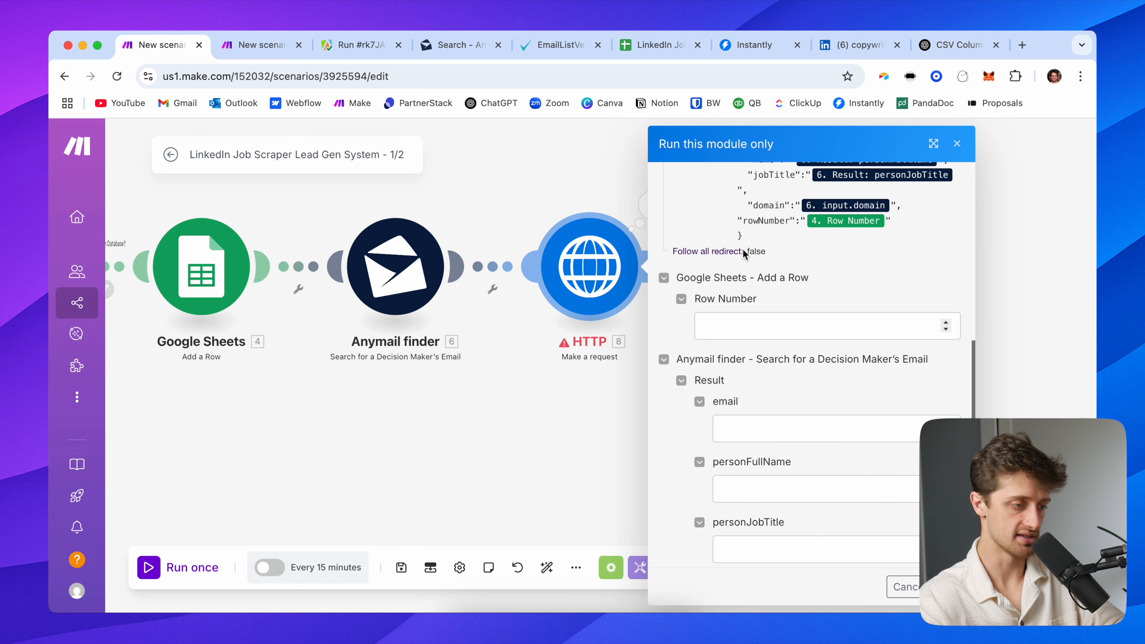
left_click(464, 332)
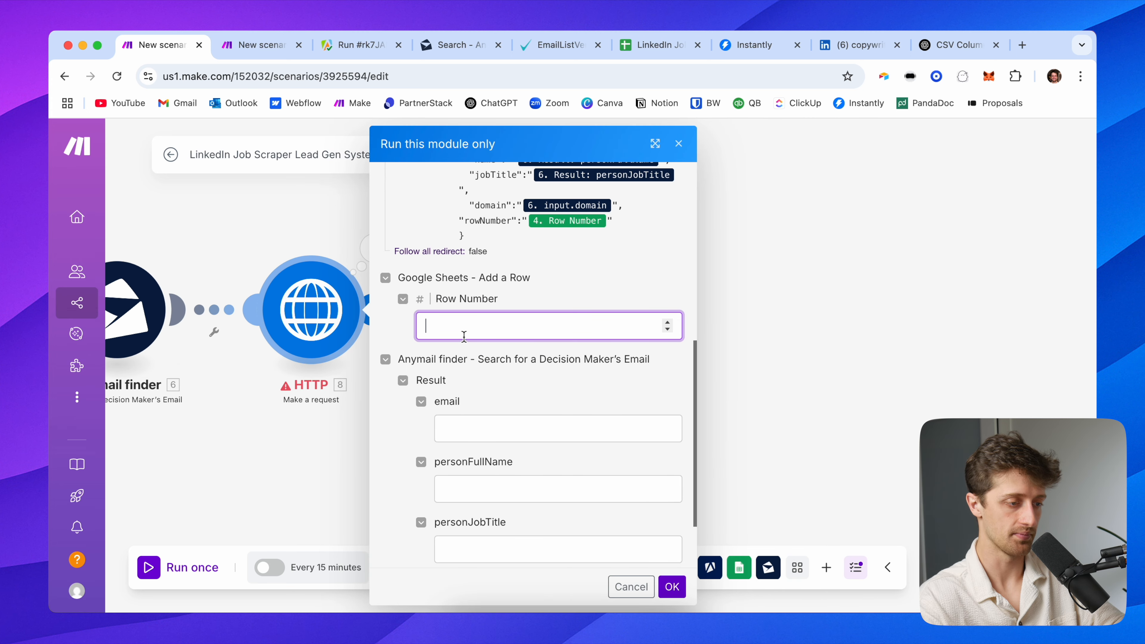
left_click(467, 425)
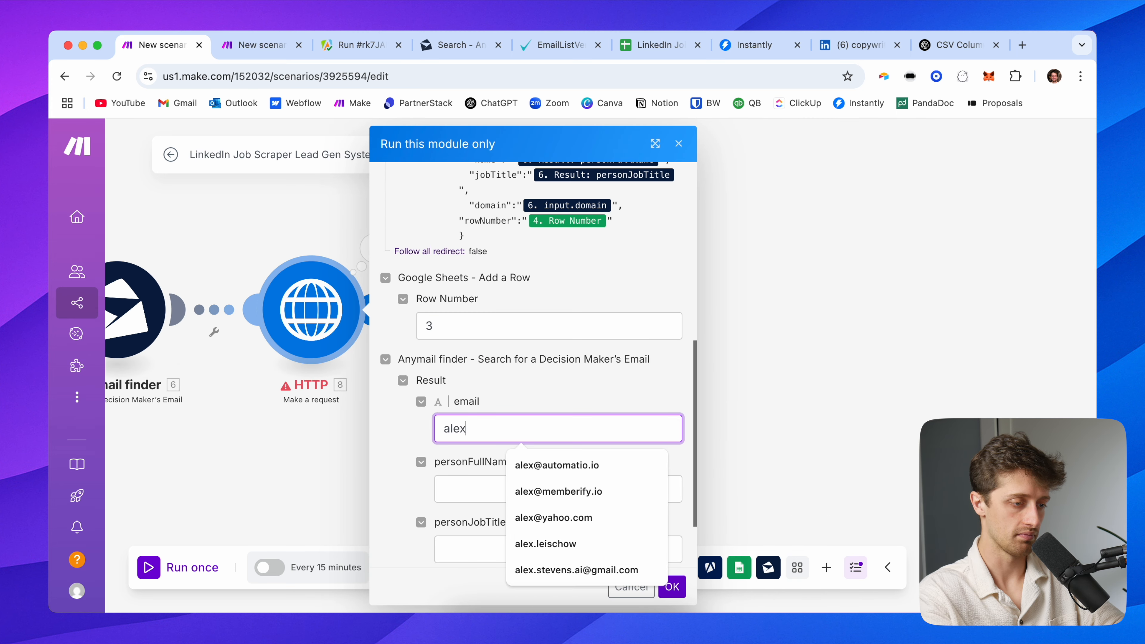
key("Tab")
type("Alex")
key("Tab")
type("Founder")
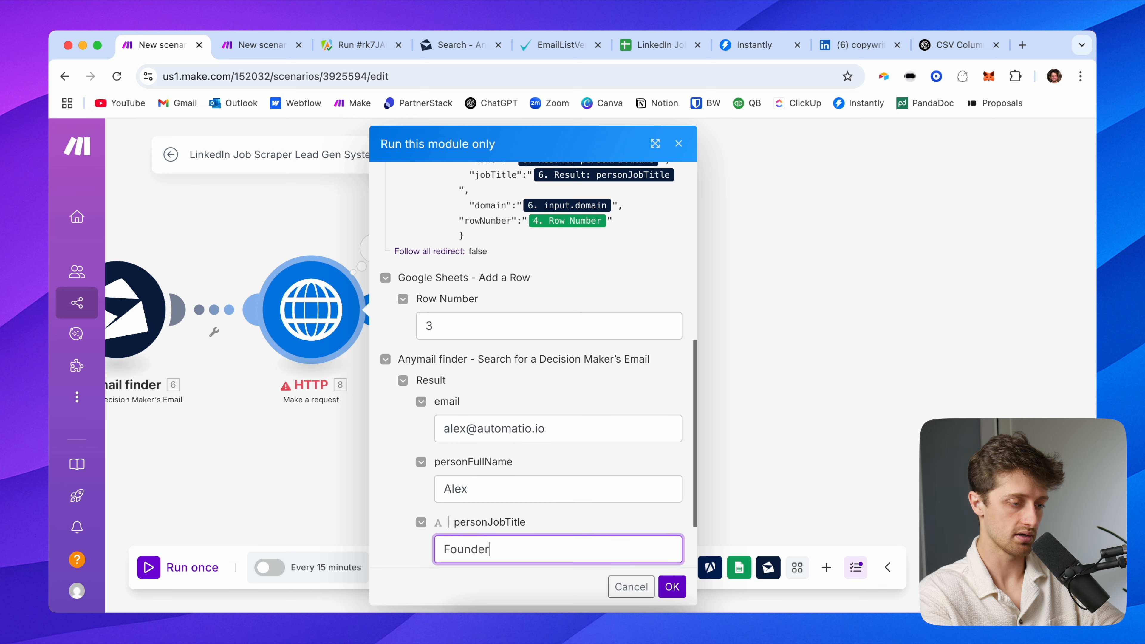
key("Tab")
type("www.automatio.io")
left_click(555, 491)
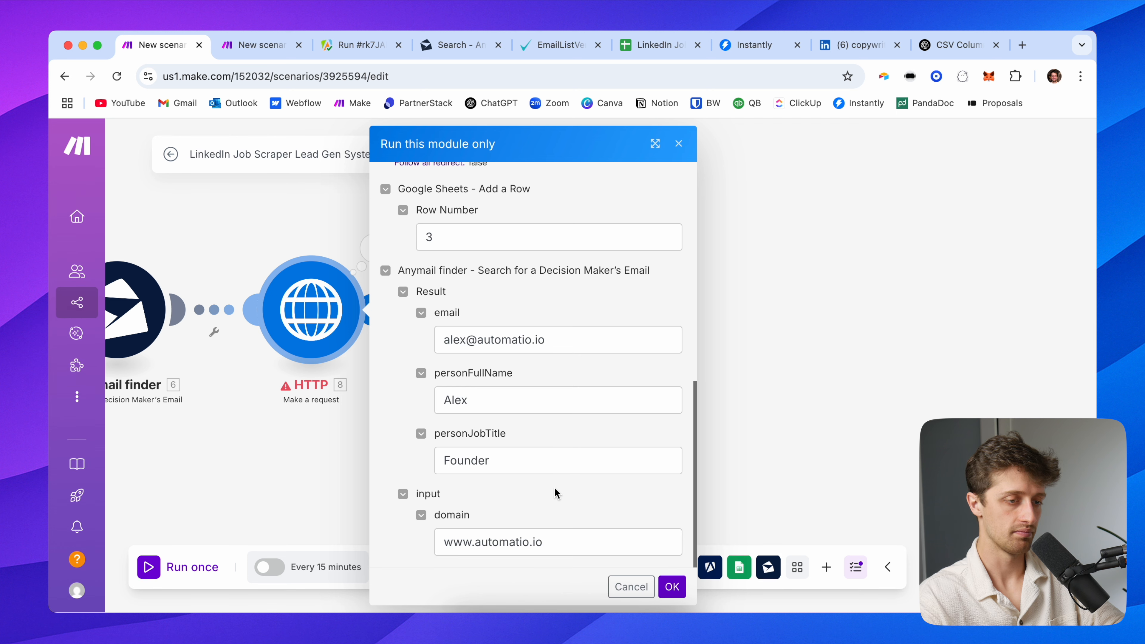
left_click(672, 587)
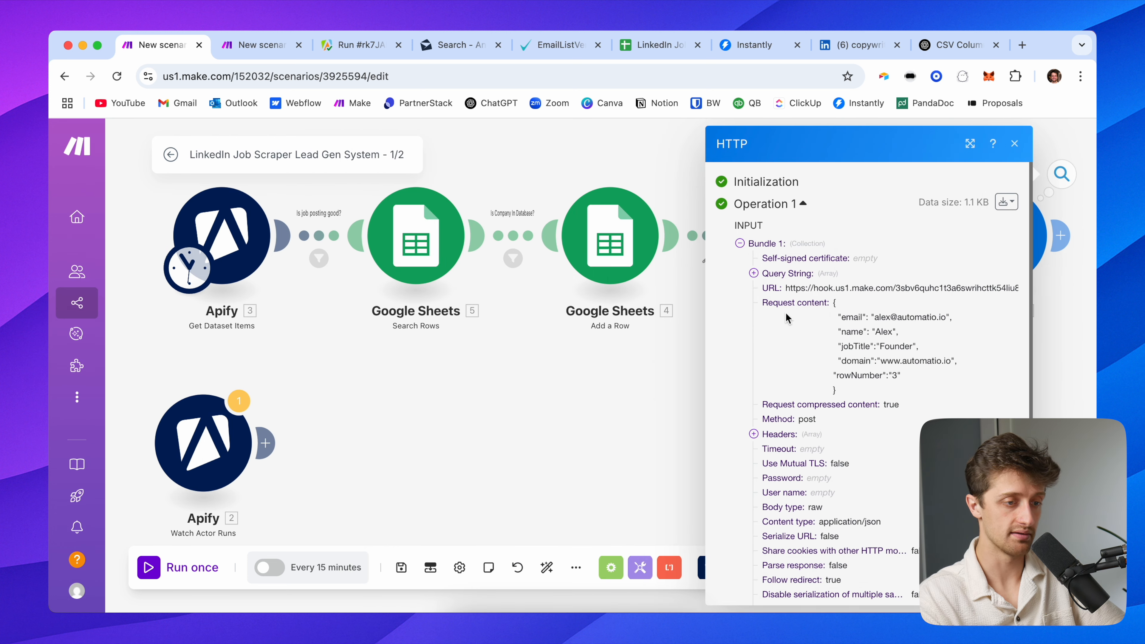
left_click(253, 55)
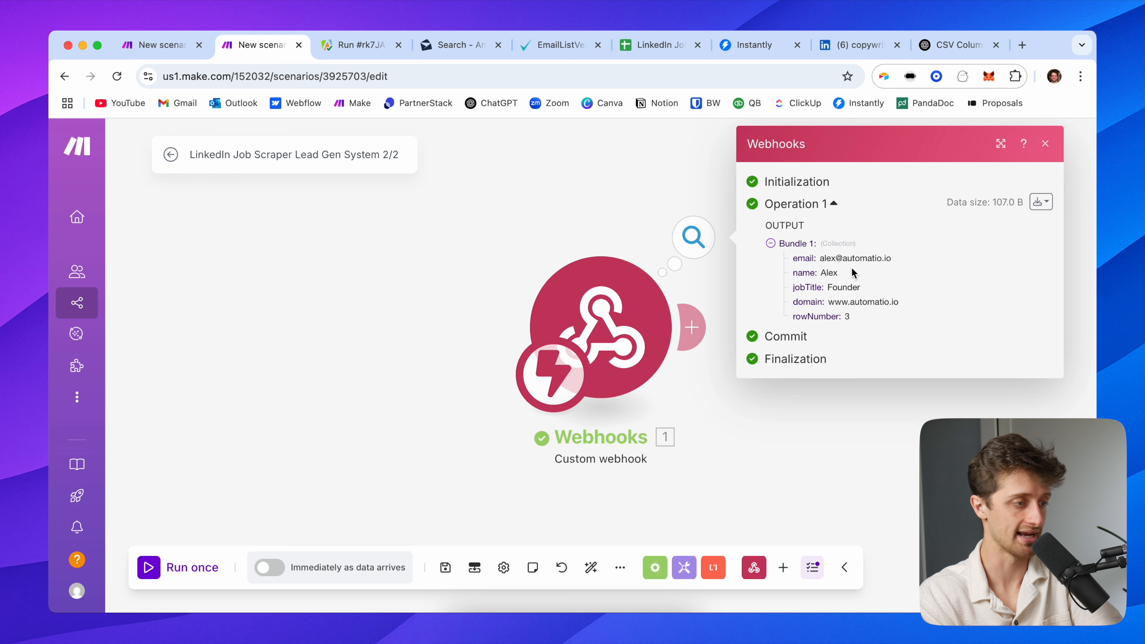
Return to the first scenario, close the HTTP results panel and save
left_click_drag(649, 228, 426, 242)
left_click(185, 51)
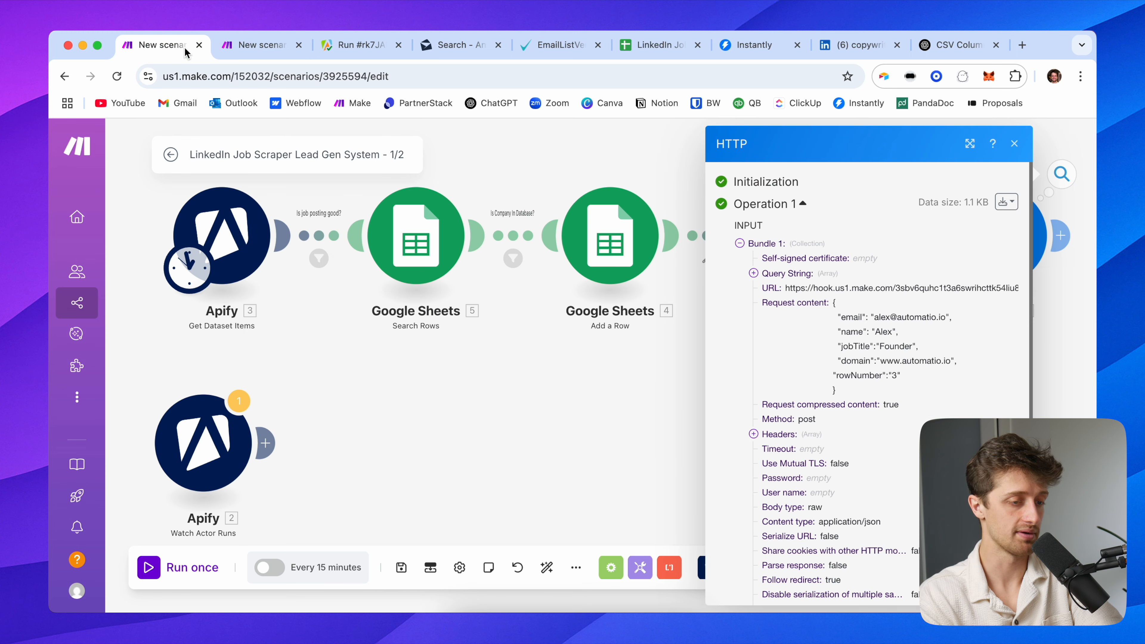
left_click(539, 508)
left_click(401, 567)
Make Apify Watch Actor Runs the trigger that starts the scenario
left_click_drag(470, 382, 491, 406)
scroll(504, 409, "down", 3)
left_click_drag(326, 298, 219, 265)
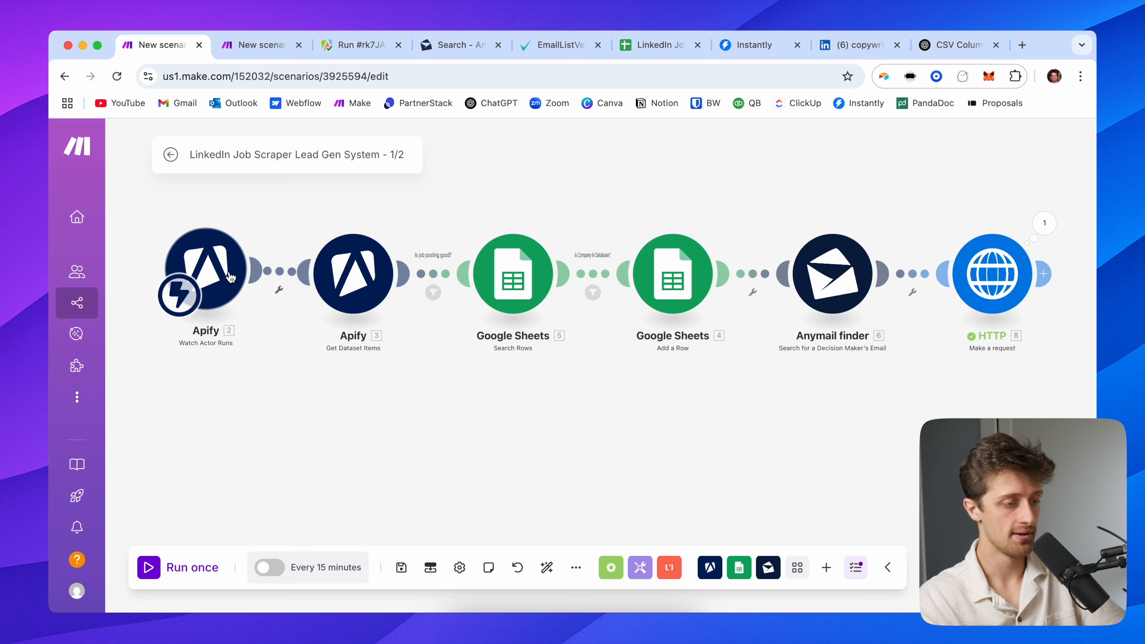
left_click(353, 273)
Replace the fixed Dataset ID with the trigger's 2. defaultDatasetId, then save the module and scenario
left_click(597, 300)
key("BackSpace")
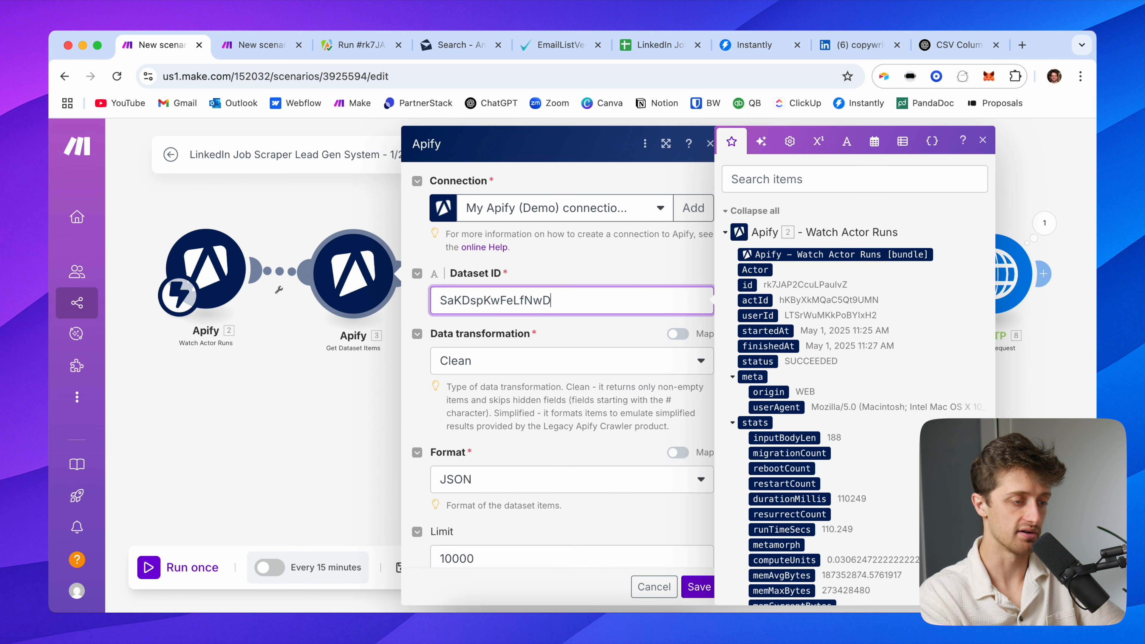
key("super+a")
key("BackSpace")
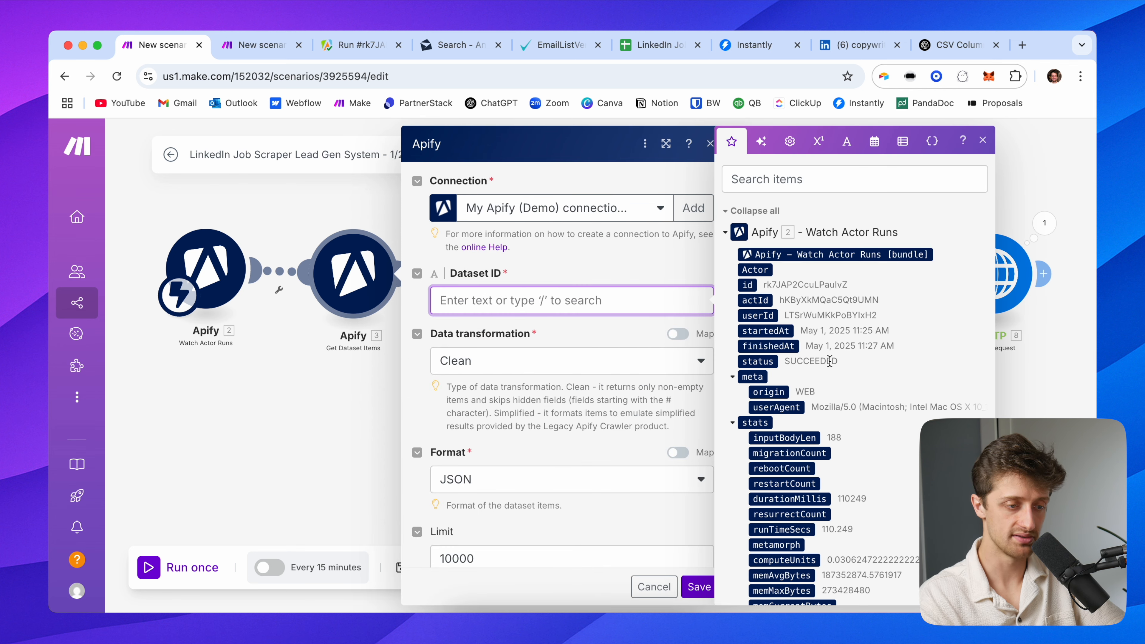
scroll(829, 362, "down", 15)
left_click(783, 359)
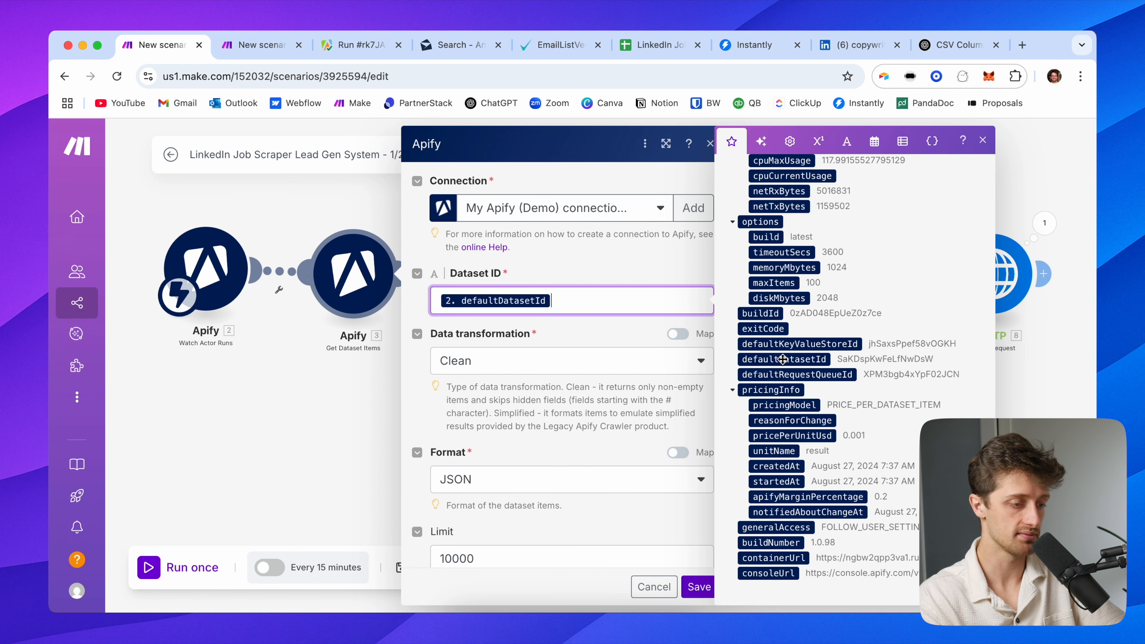
left_click(699, 586)
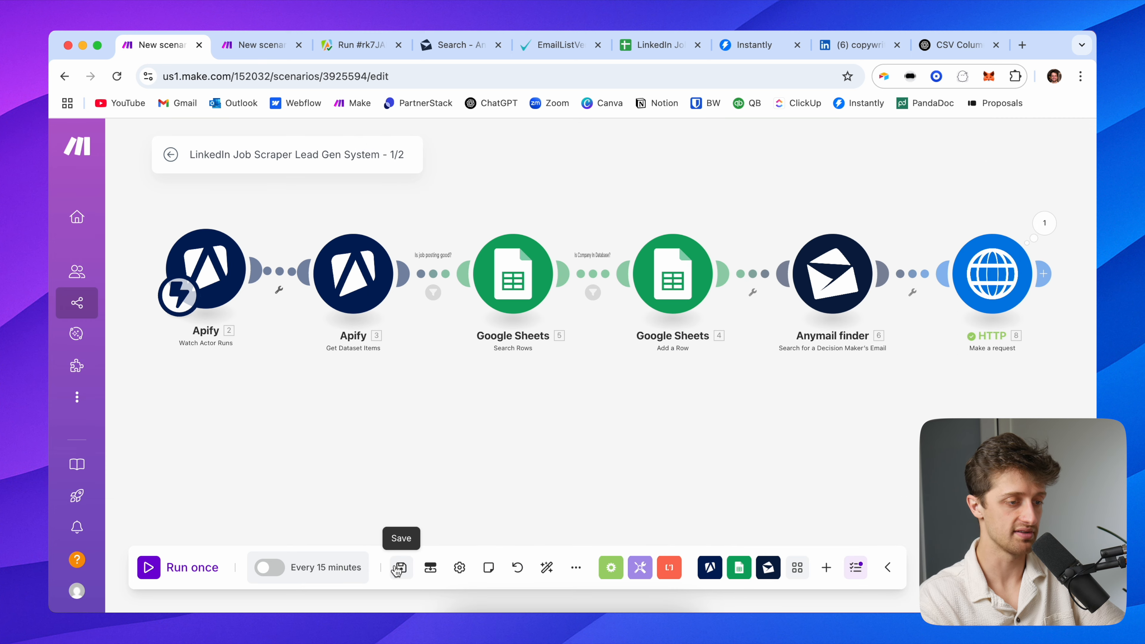
left_click(396, 570)
left_click_drag(472, 402, 458, 433)
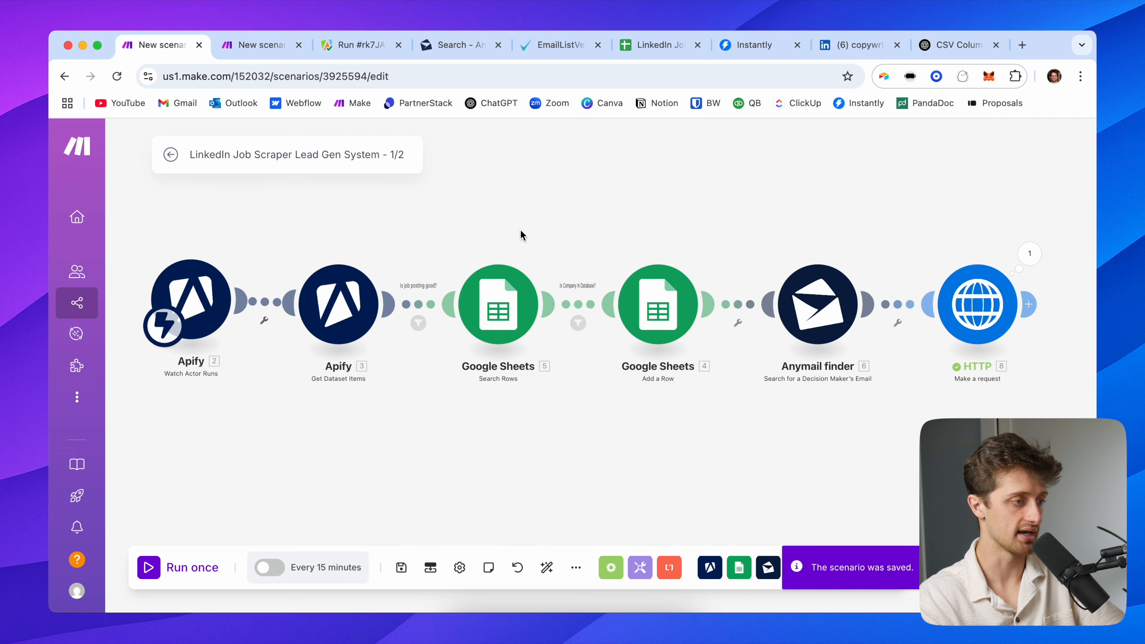
left_click_drag(521, 231, 537, 235)
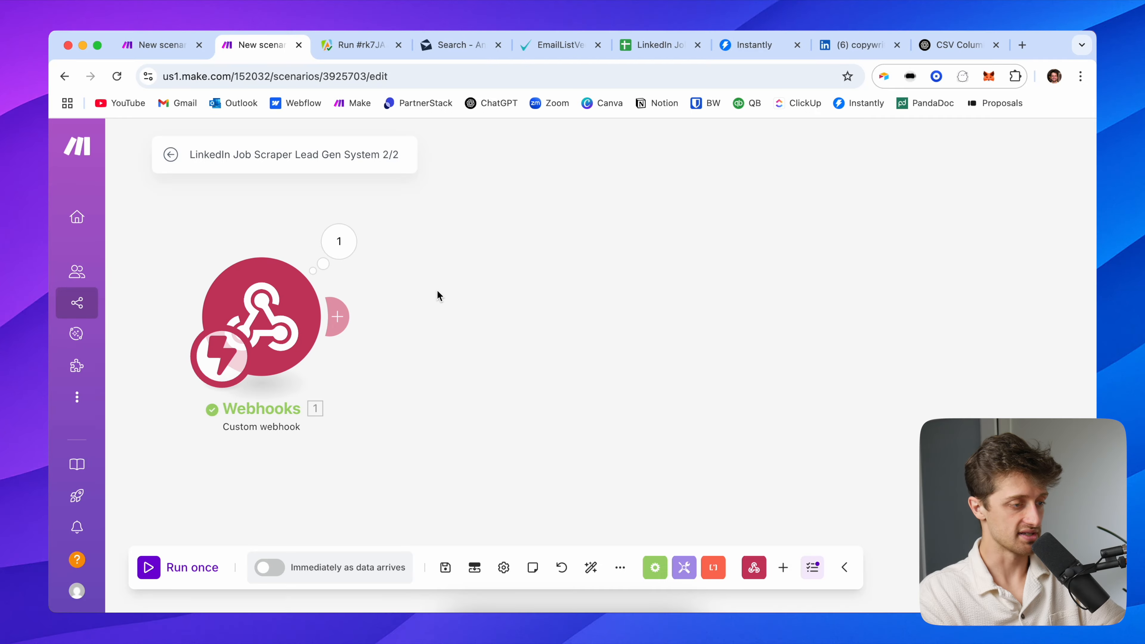
left_click(336, 238)
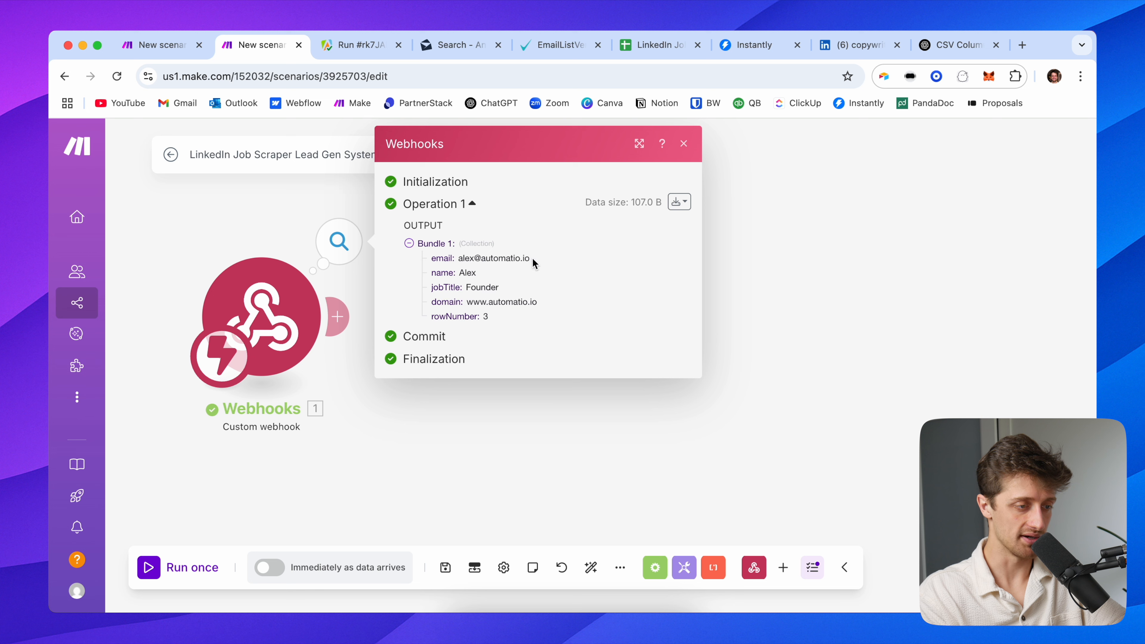
left_click_drag(533, 260, 462, 258)
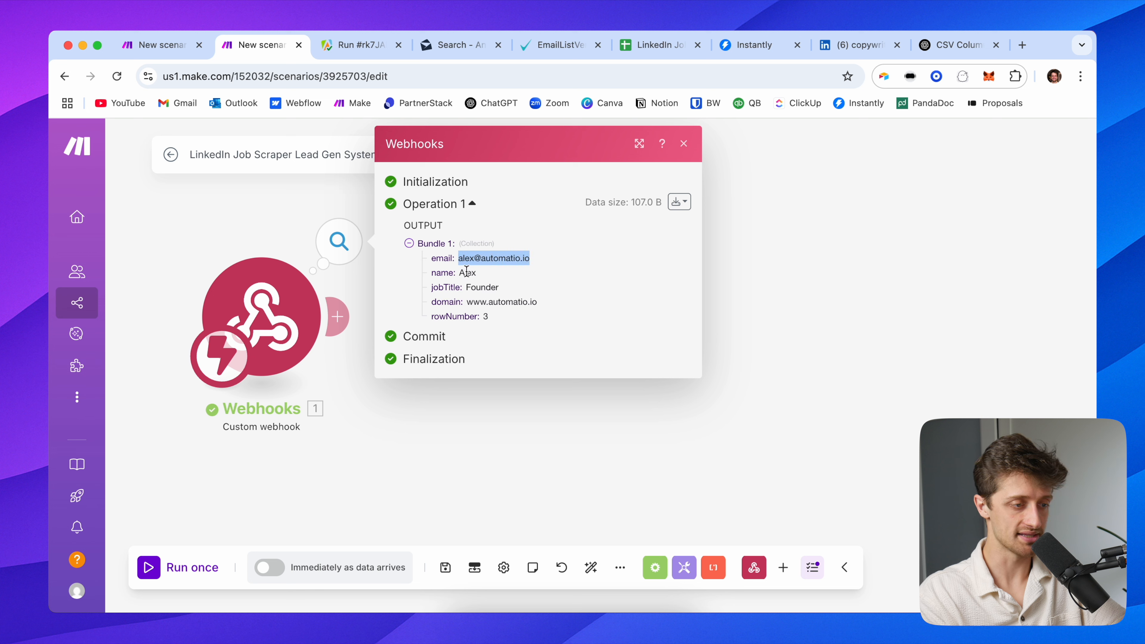
left_click_drag(521, 312, 474, 263)
left_click(504, 294)
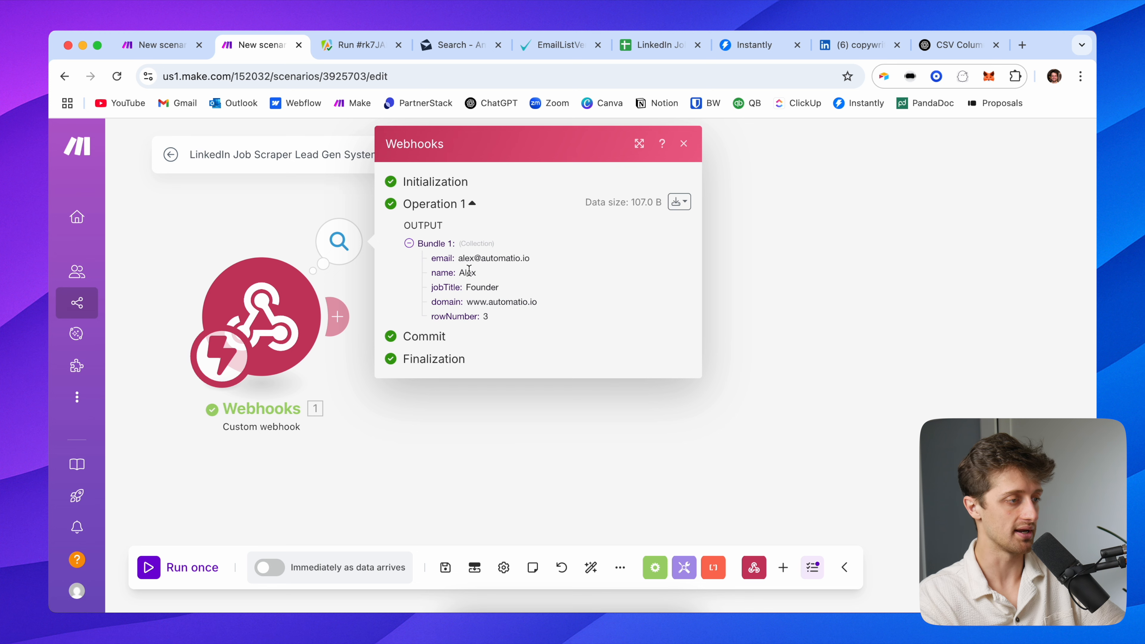
left_click(166, 51)
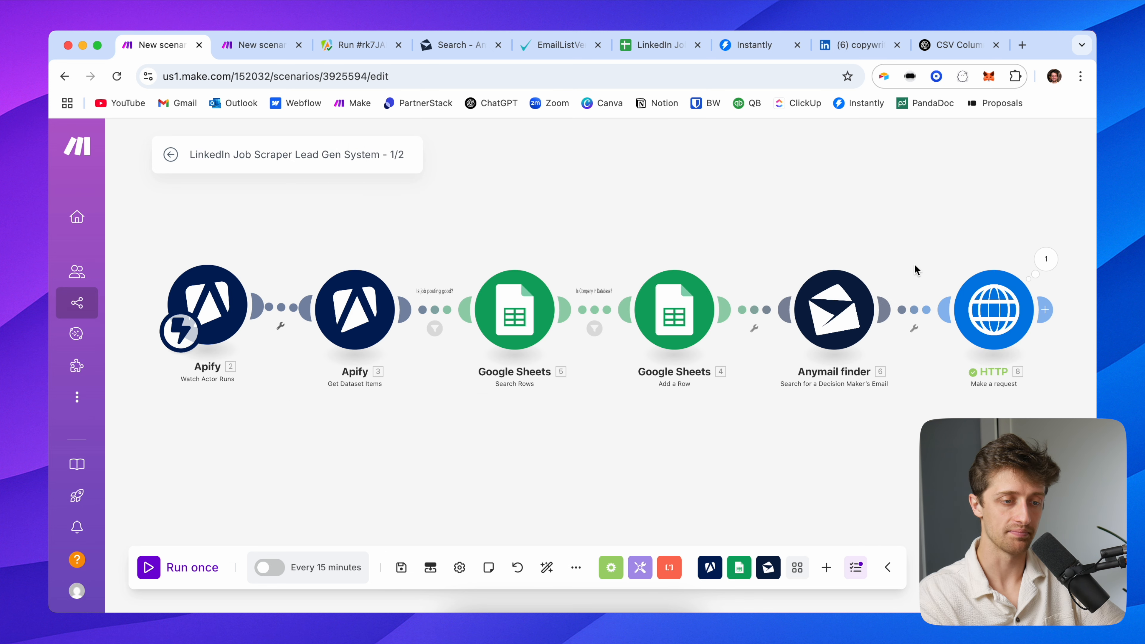
Duplicate the rowNumber line in the HTTP JSON body as a new companyName key
left_click(980, 307)
scroll(703, 293, "down", 7)
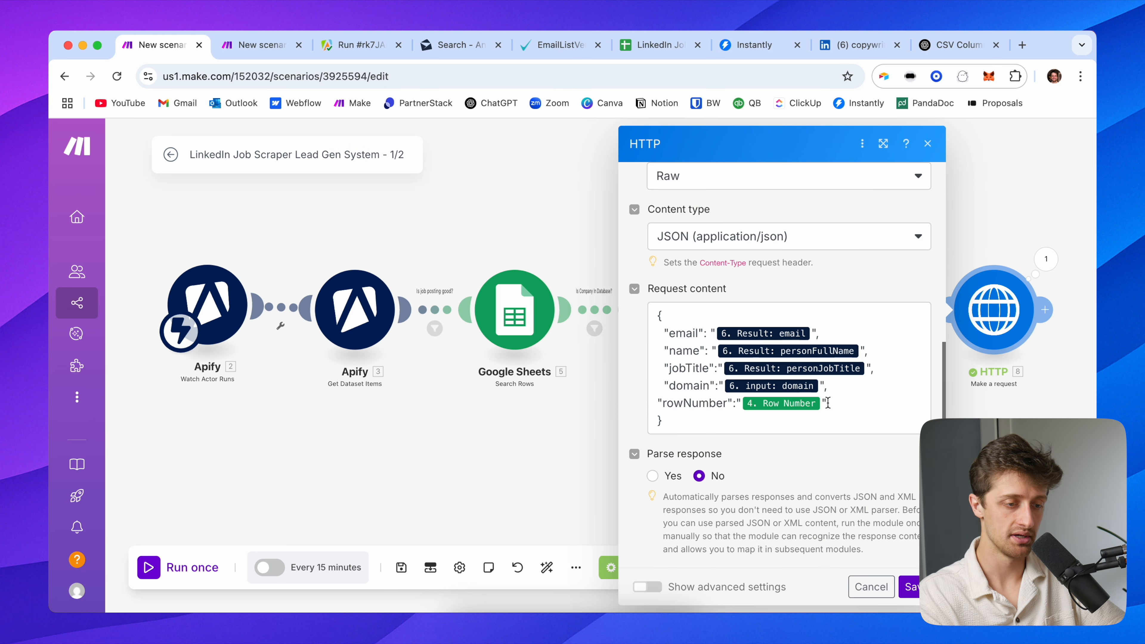
left_click(828, 403)
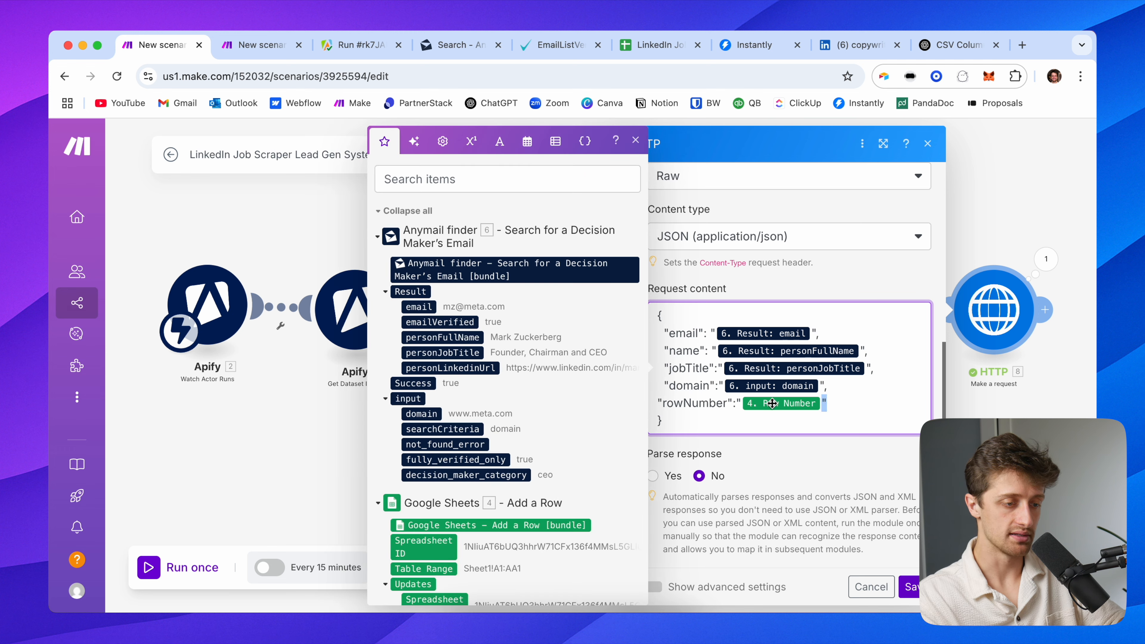
left_click_drag(771, 403, 656, 403)
key("ctrl+c")
left_click(834, 402)
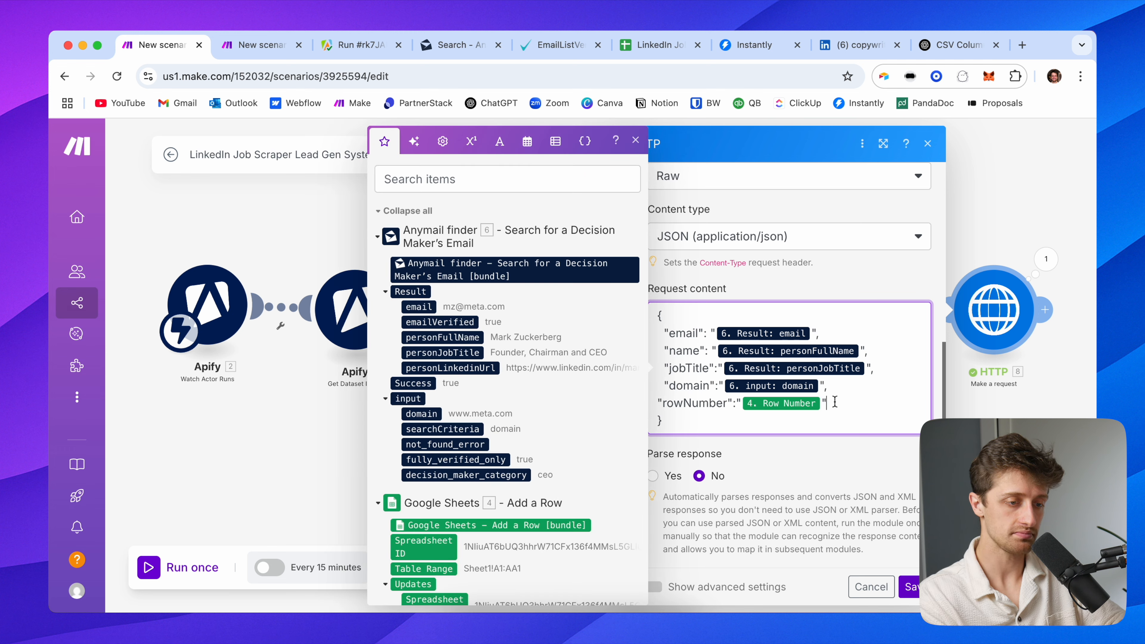
type(",")
key("Return")
key("ctrl+v")
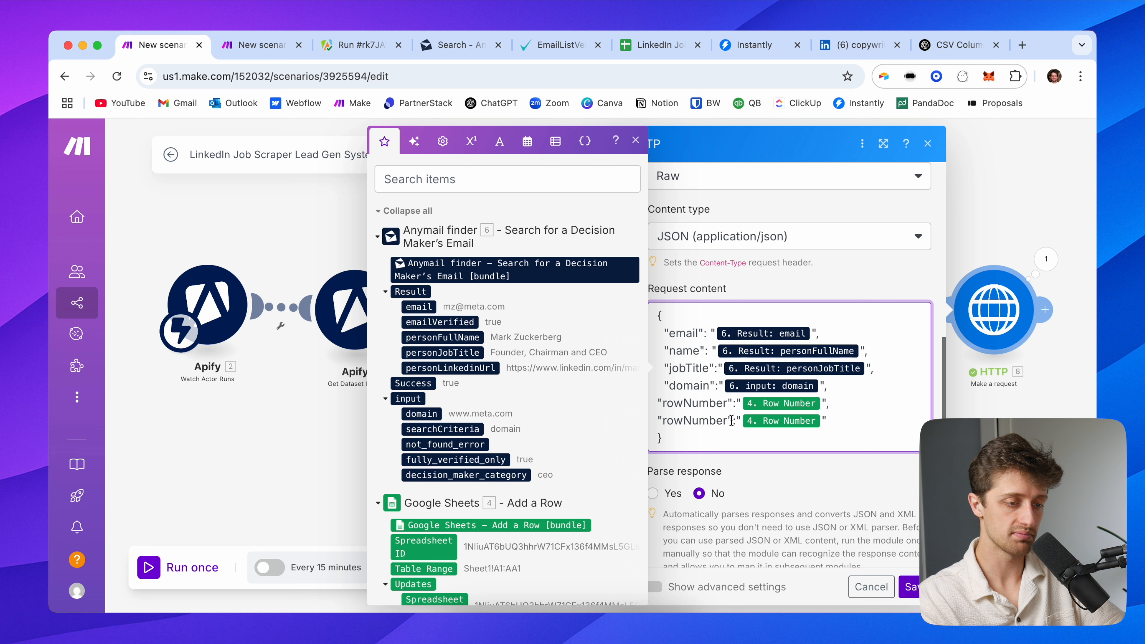
left_click_drag(726, 421, 661, 421)
type("dompanyName")
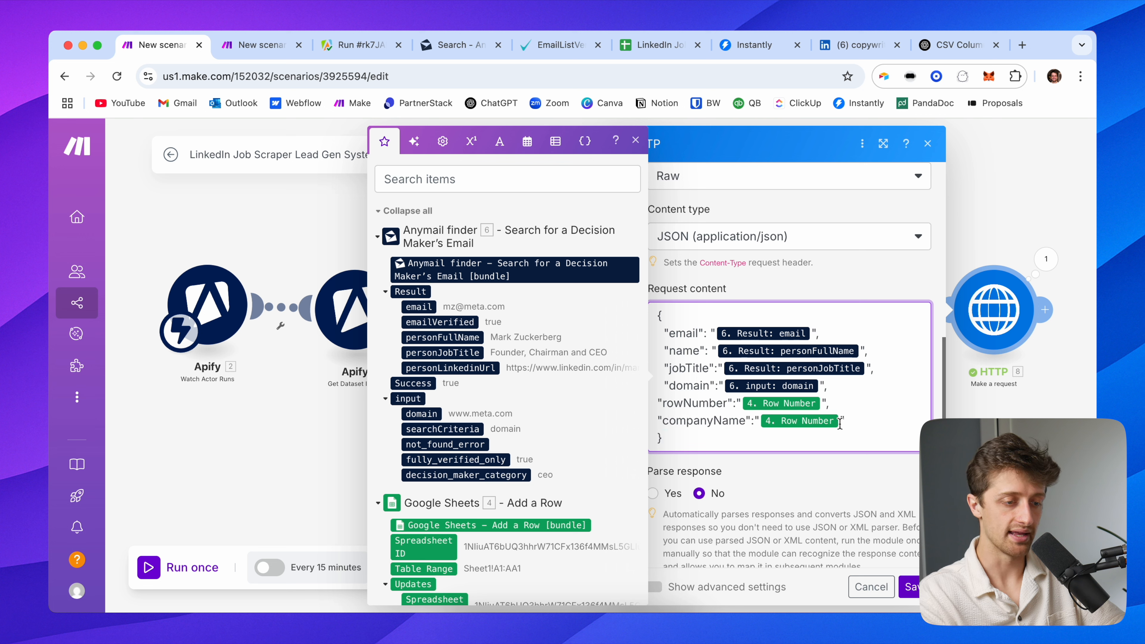
key("BackSpace")
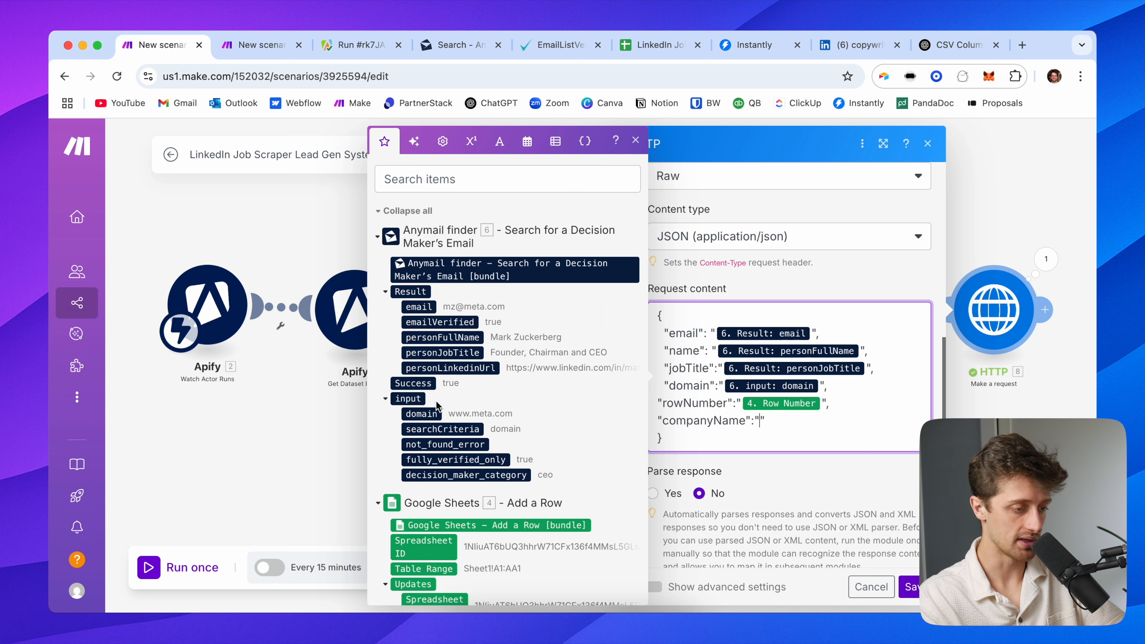
Map Get Dataset Items' 3. companyName as its value, save, and start a module-only test
scroll(455, 386, "down", 20)
scroll(478, 391, "down", 20)
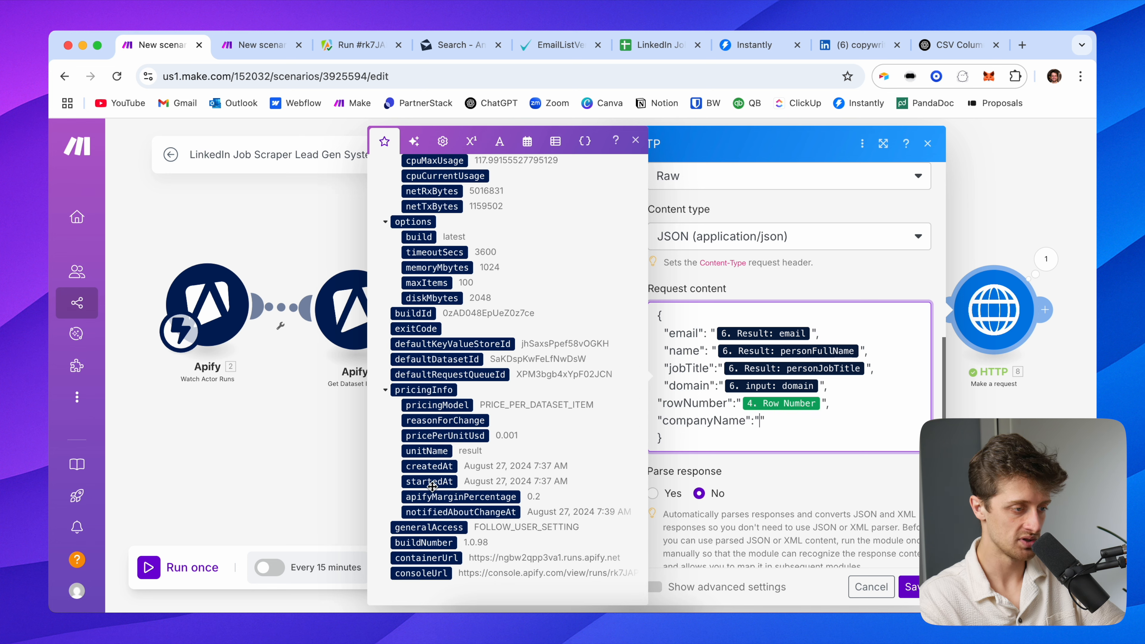
scroll(455, 293, "up", 4)
scroll(476, 297, "up", 12)
scroll(459, 333, "up", 2)
left_click(432, 244)
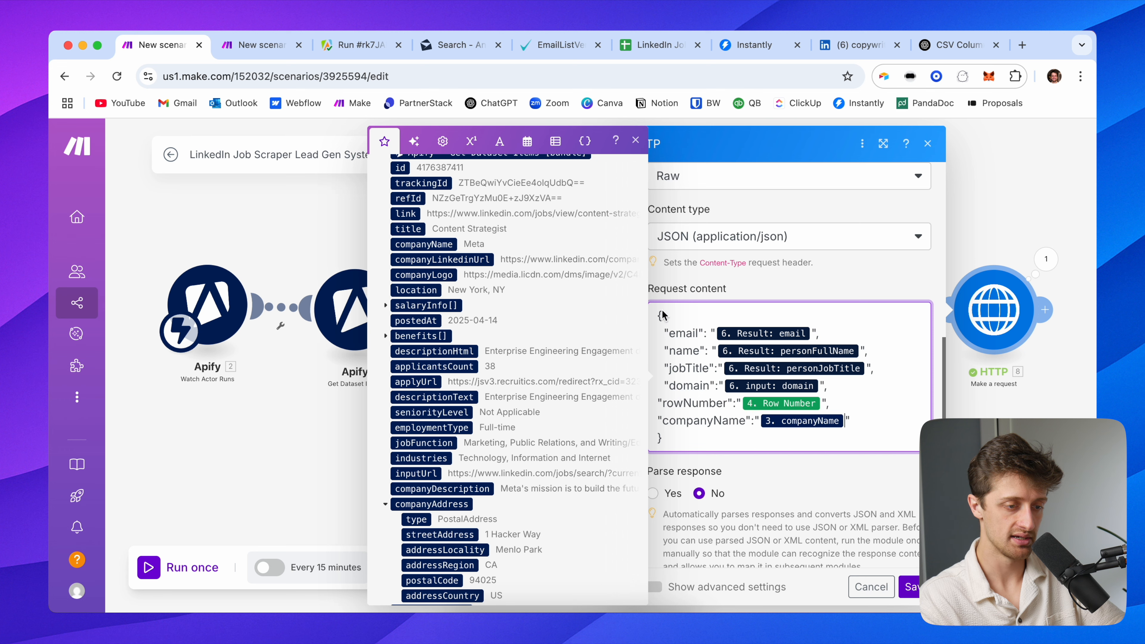
left_click(768, 475)
left_click(907, 589)
right_click(994, 314)
left_click(1009, 343)
scroll(717, 382, "down", 10)
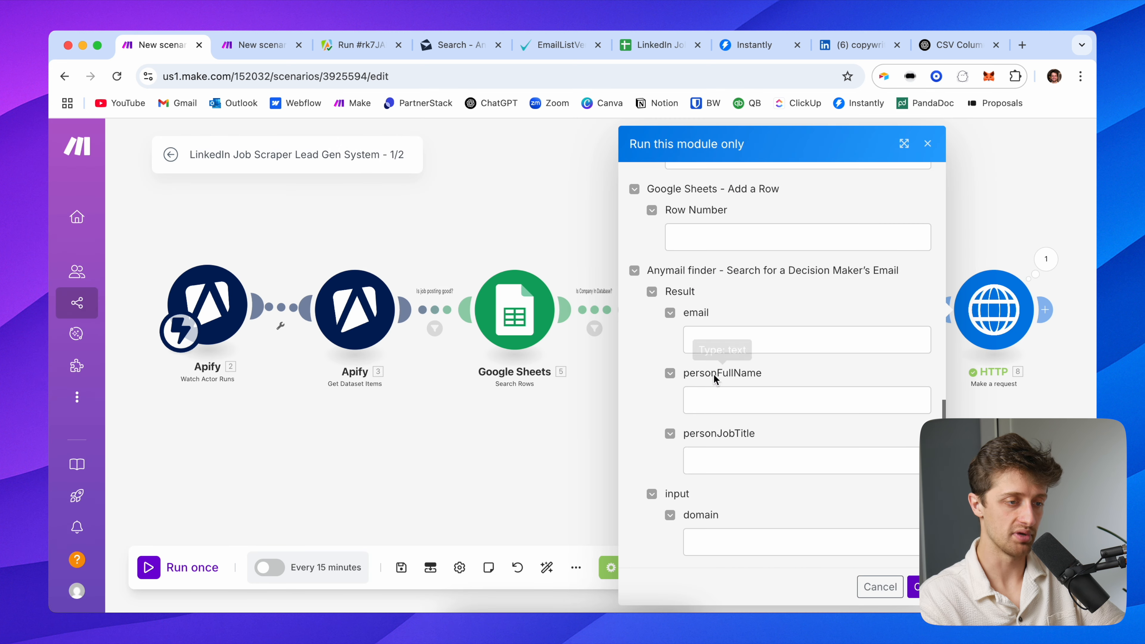
left_click(700, 237)
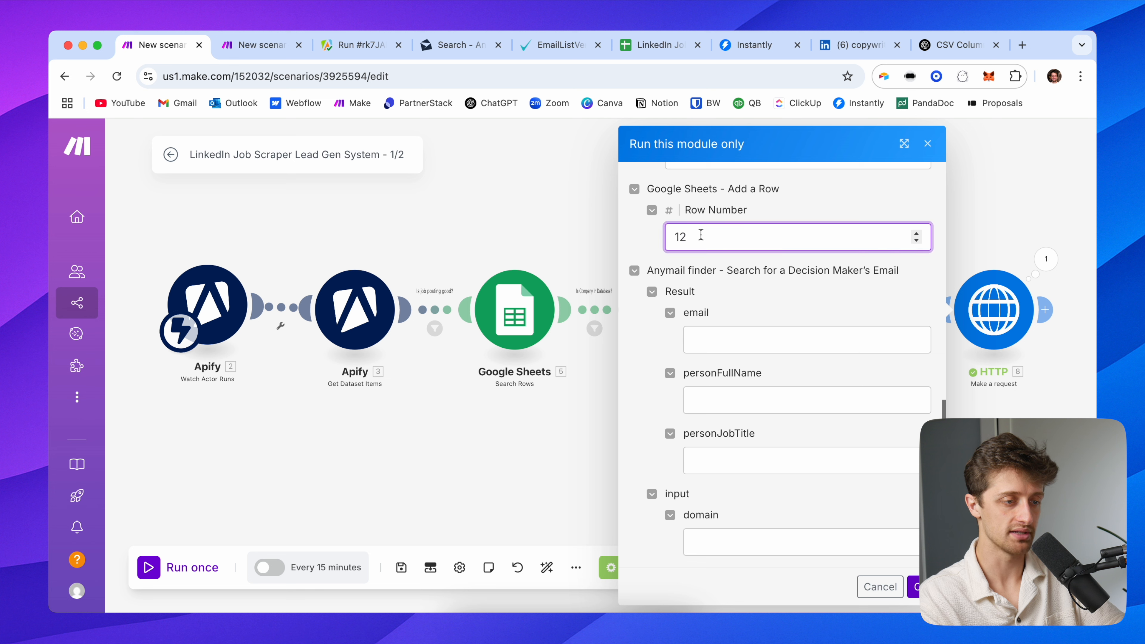
left_click(730, 341)
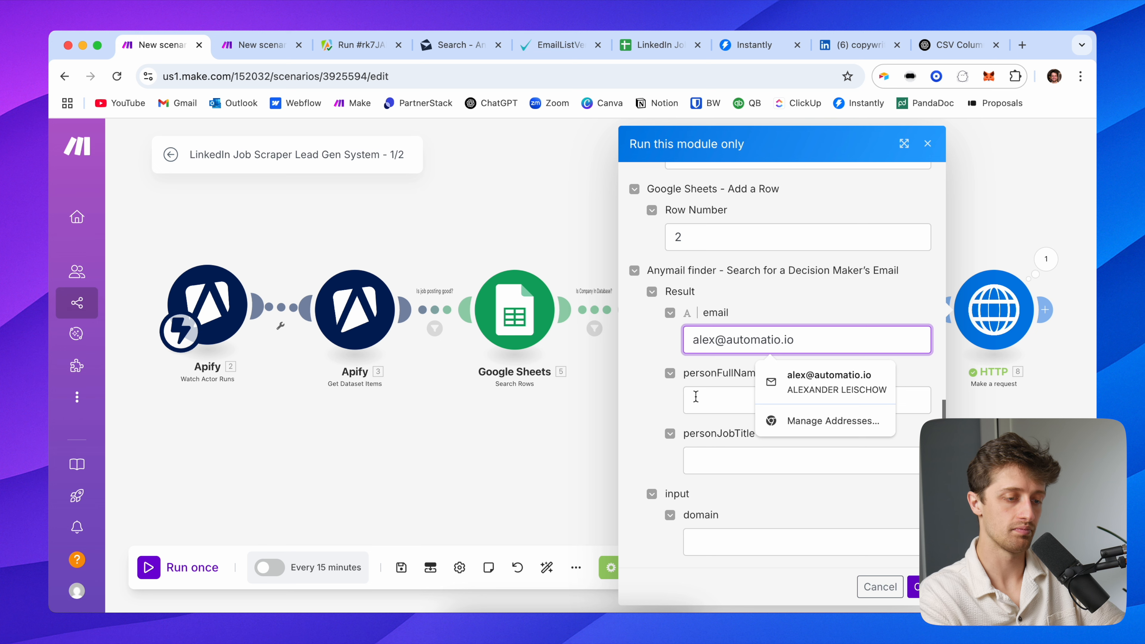
left_click(695, 397)
type("Alex")
key("Tab")
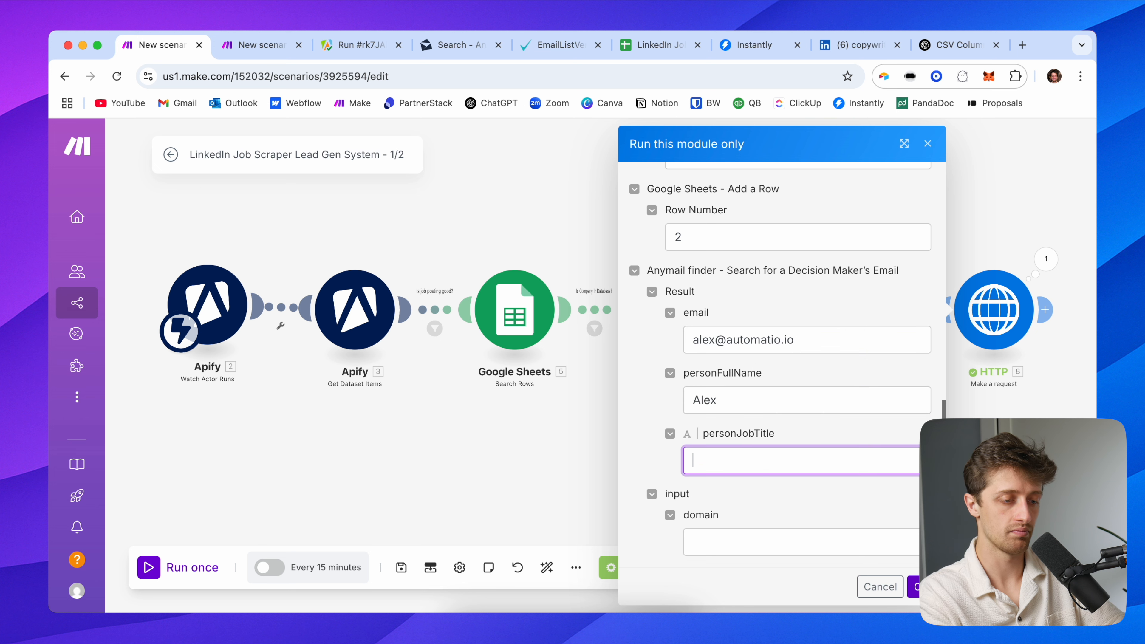
key("Tab")
type("a")
key("BackSpace")
type("www")
type("io.io")
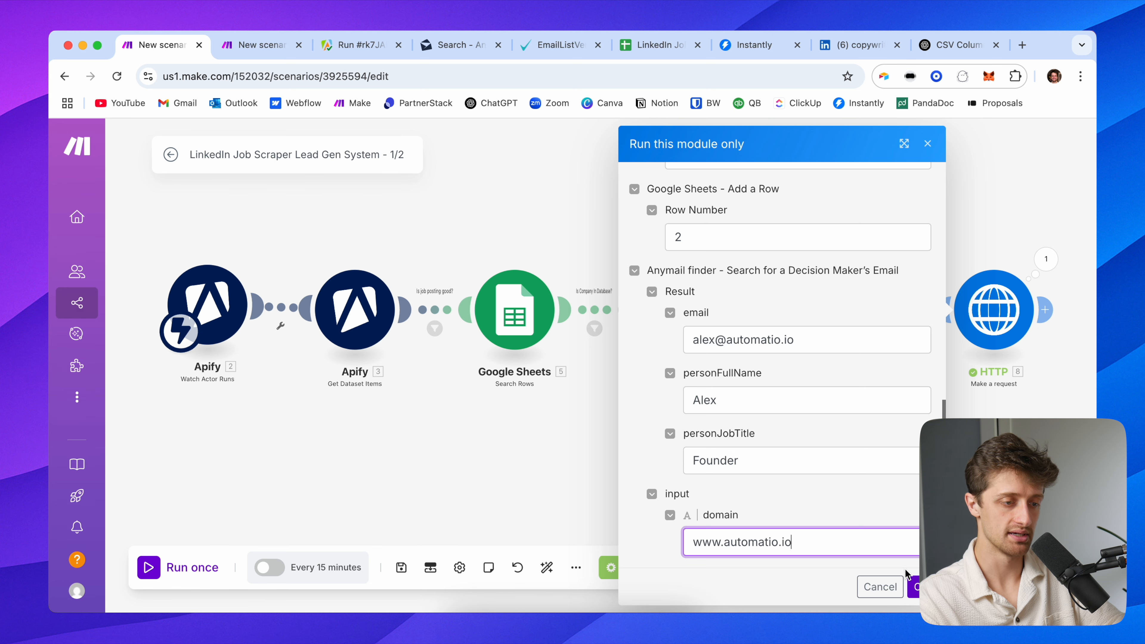
scroll(819, 517, "up", 5)
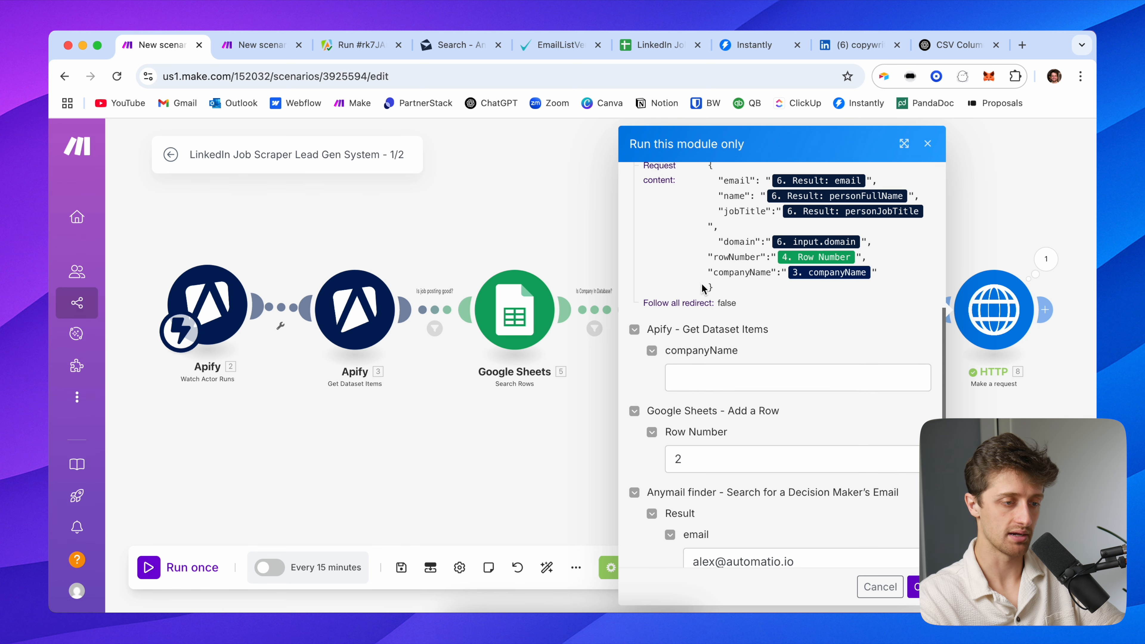
left_click(720, 379)
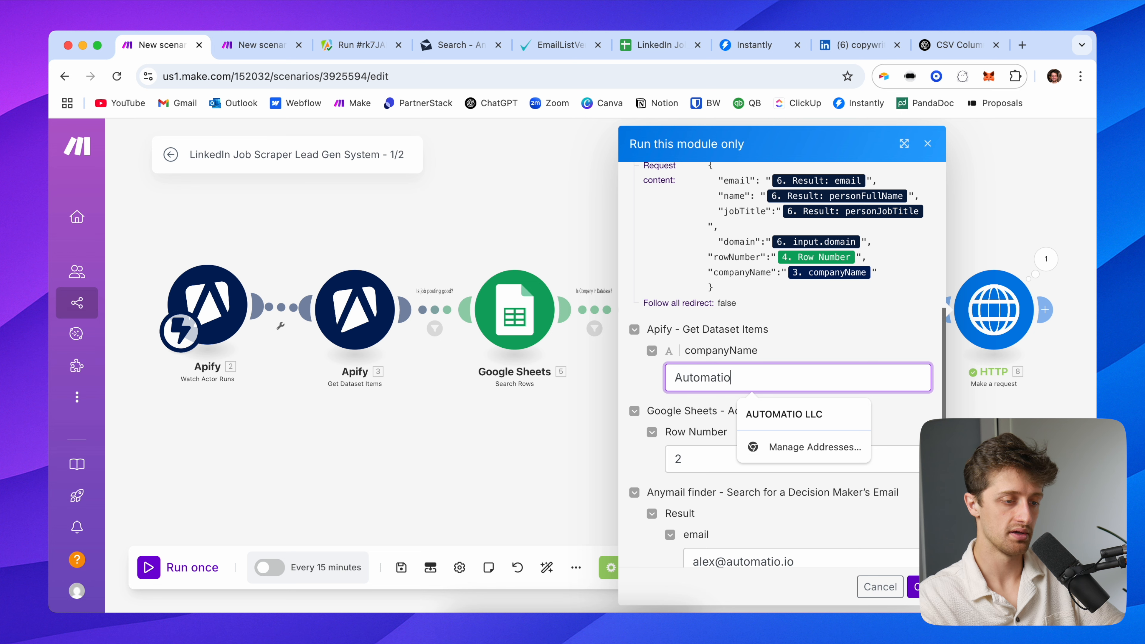
Run the HTTP module so the listening 2/2 webhook receives the bundle with companyName Automatio
key("ctrl+Tab")
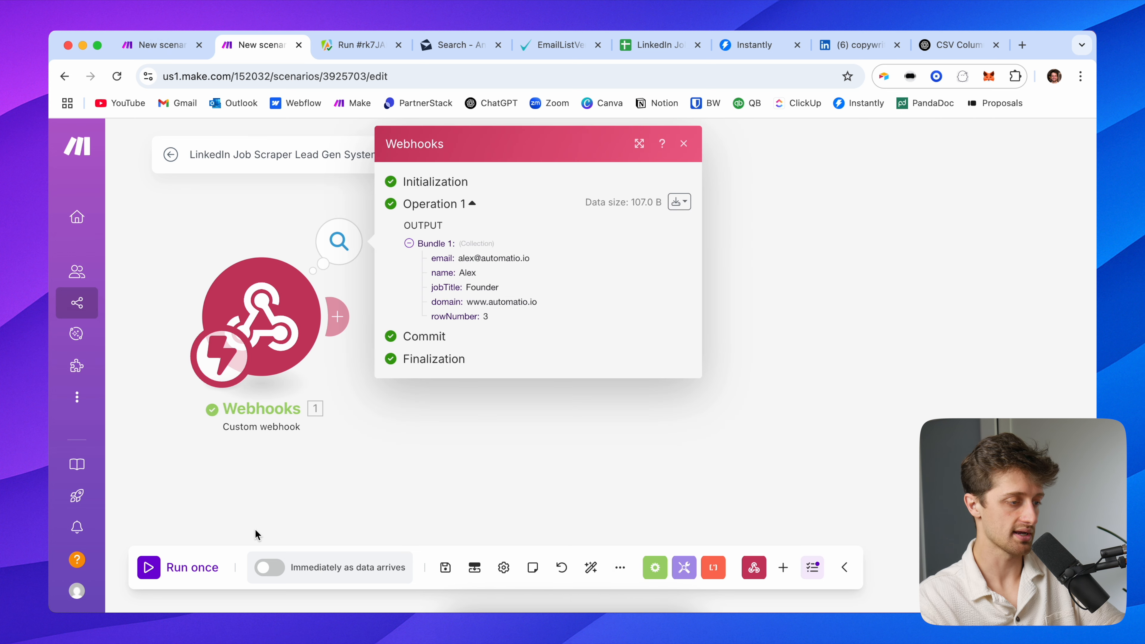
left_click(179, 579)
left_click(180, 41)
left_click(914, 586)
left_click(252, 45)
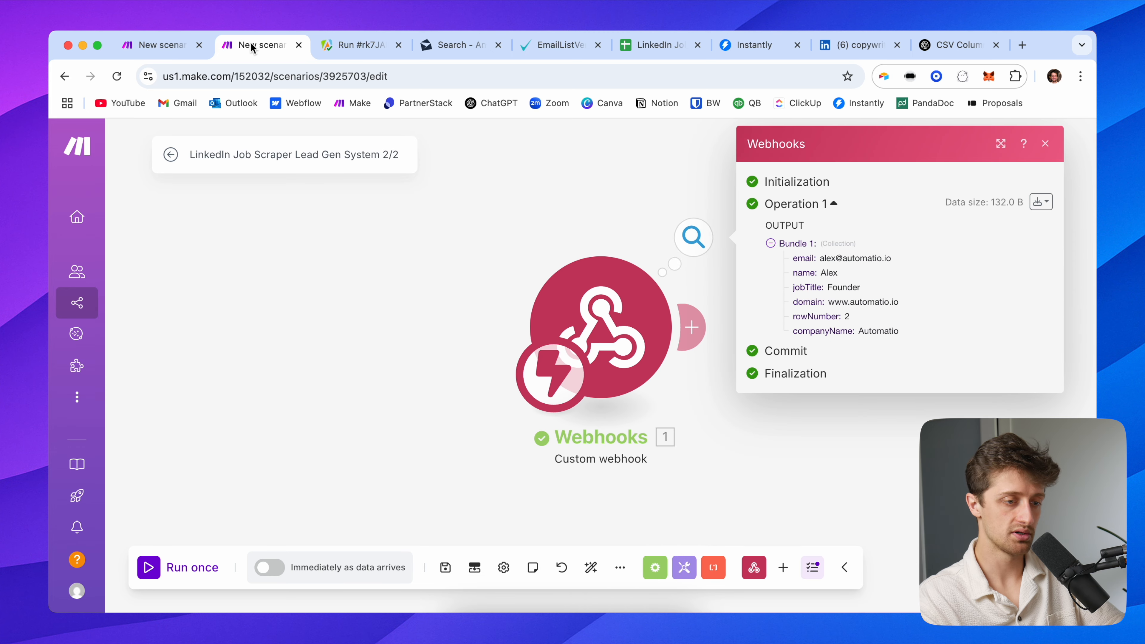
left_click_drag(885, 335, 810, 335)
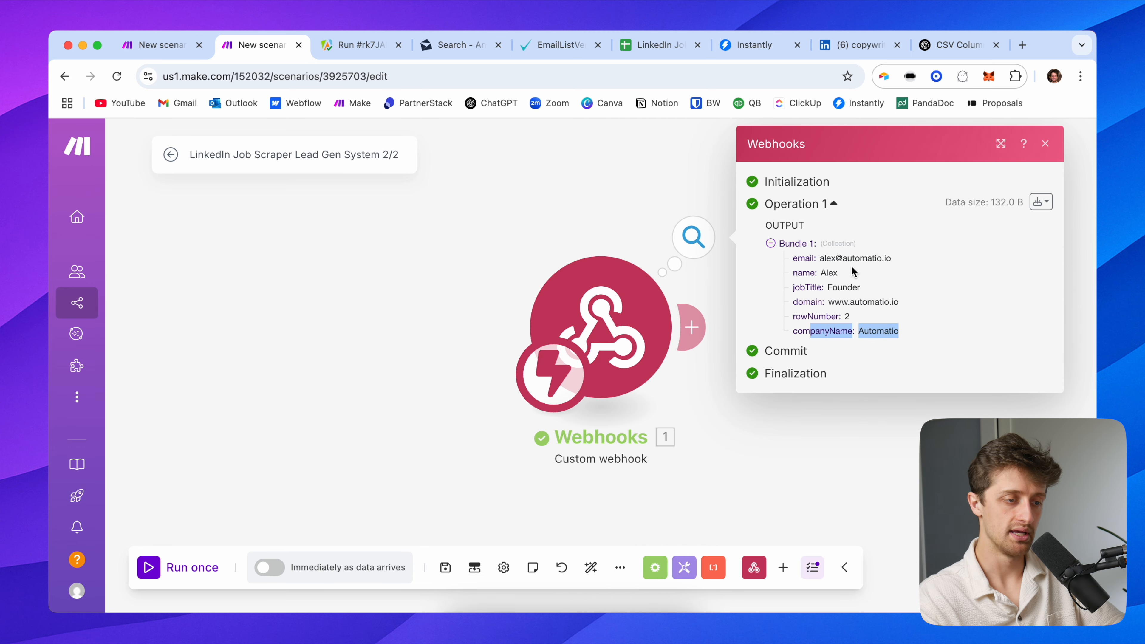
left_click(583, 230)
left_click_drag(583, 230, 255, 238)
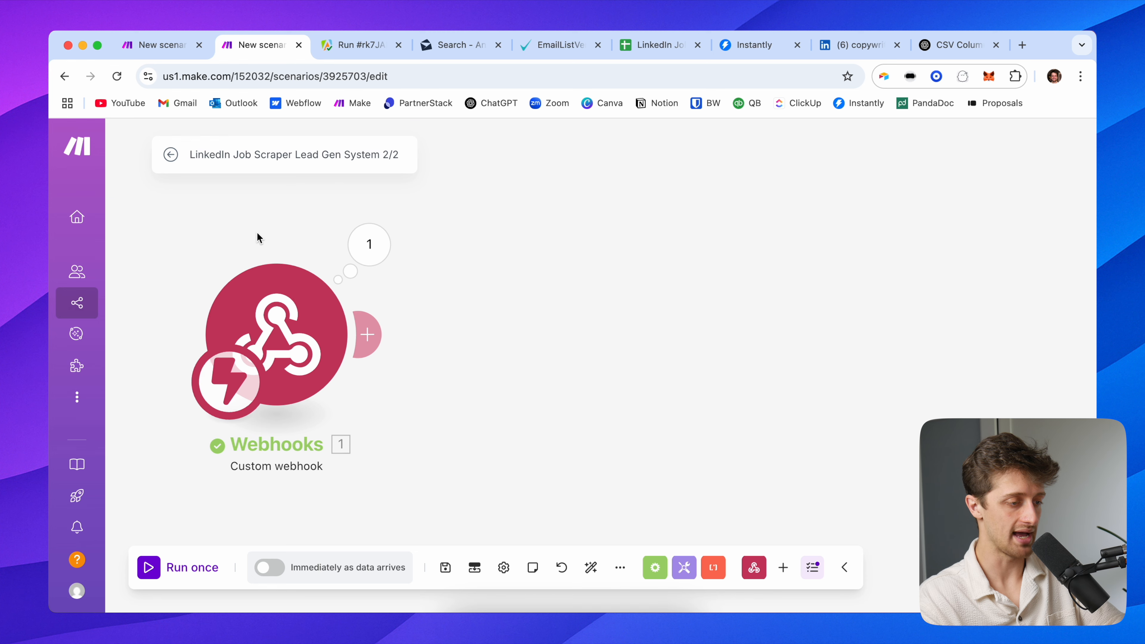
left_click(368, 333)
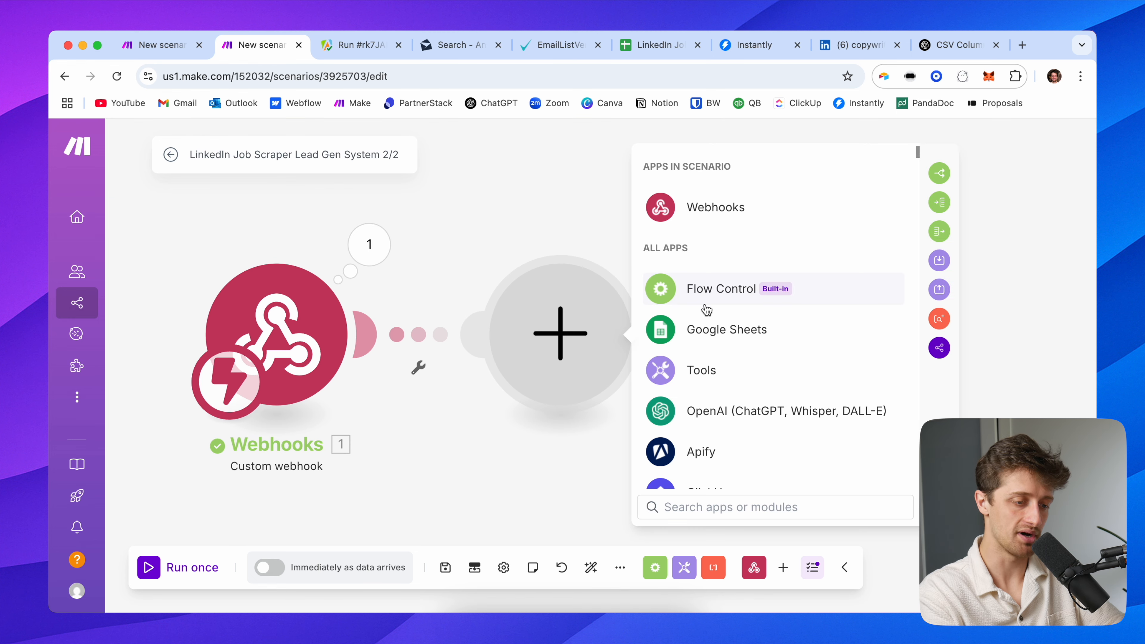
Add Perplexity AI Create a Chat Completion using the Perplexity connection and the sonar model
type("perp")
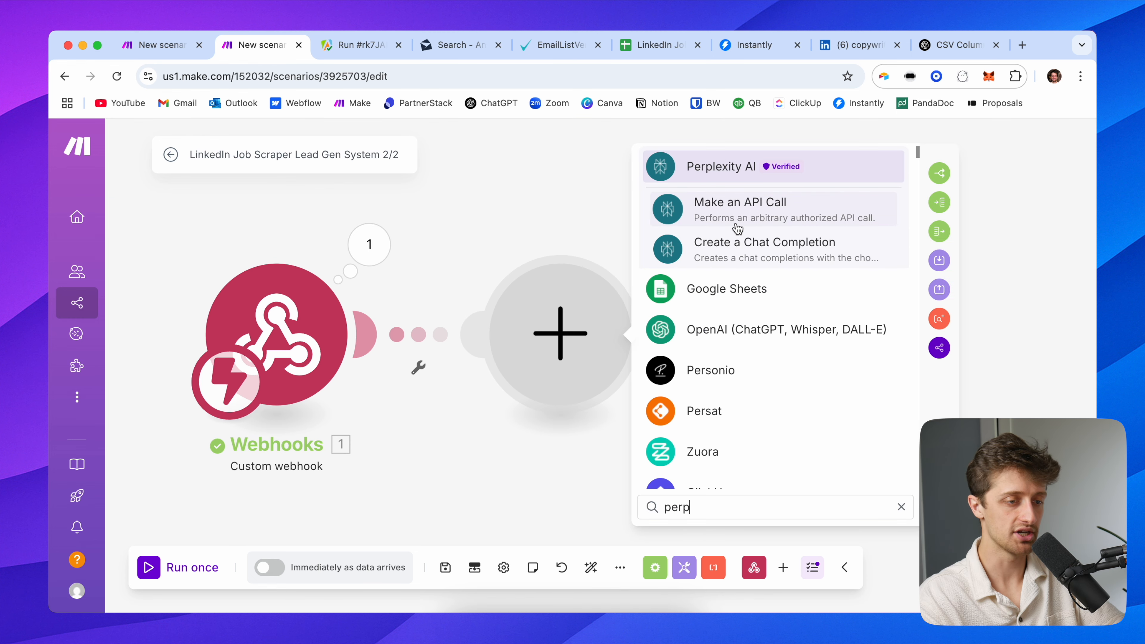
left_click(748, 249)
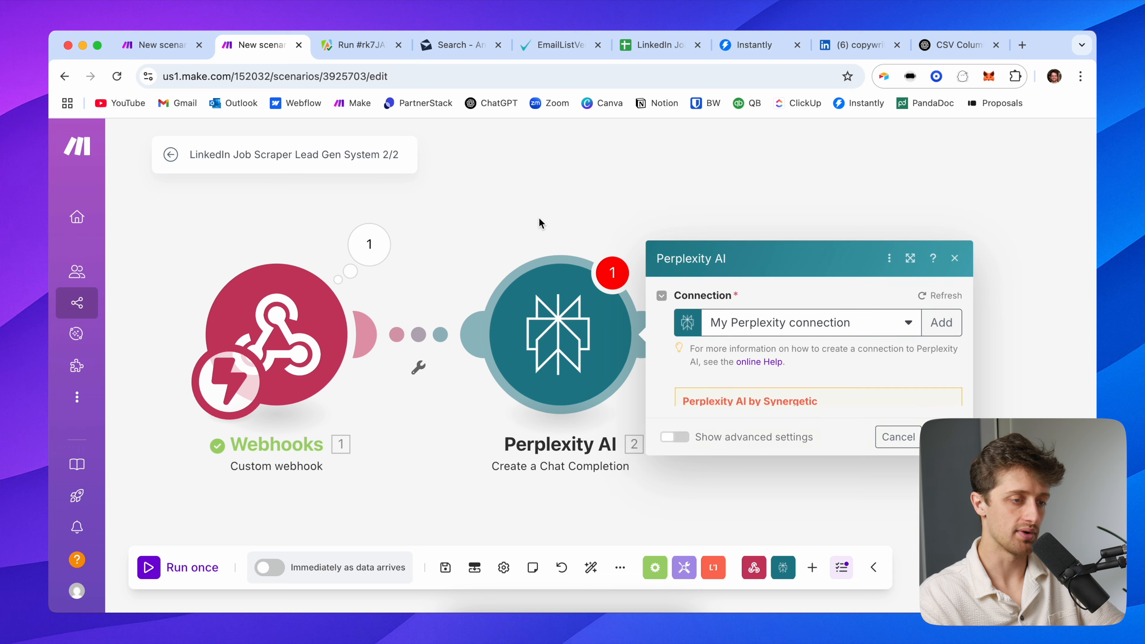
left_click(683, 208)
left_click(712, 256)
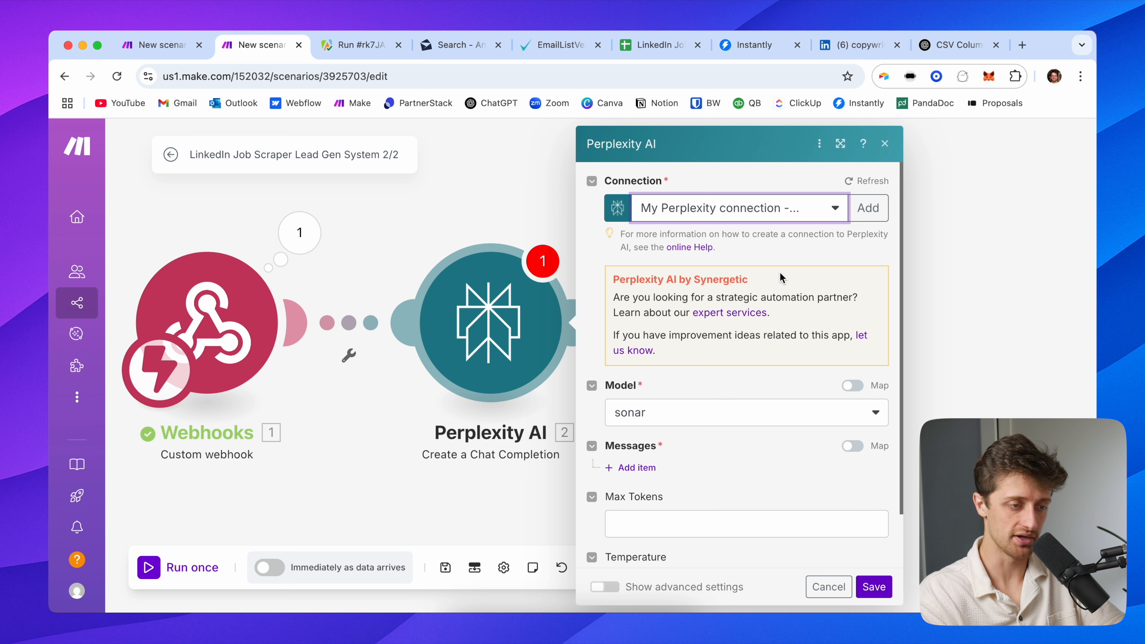
scroll(780, 272, "down", 2)
left_click(676, 359)
left_click(673, 378)
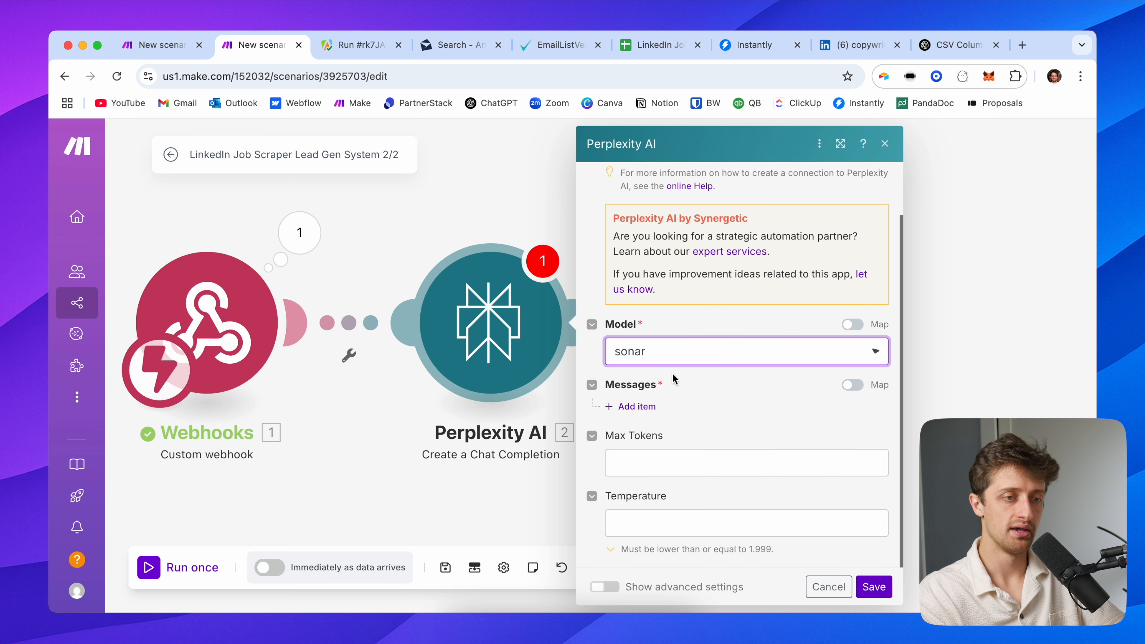
left_click(1021, 45)
On perplexity.ai, search for the lead's name plus 'automatio'
type("perpl")
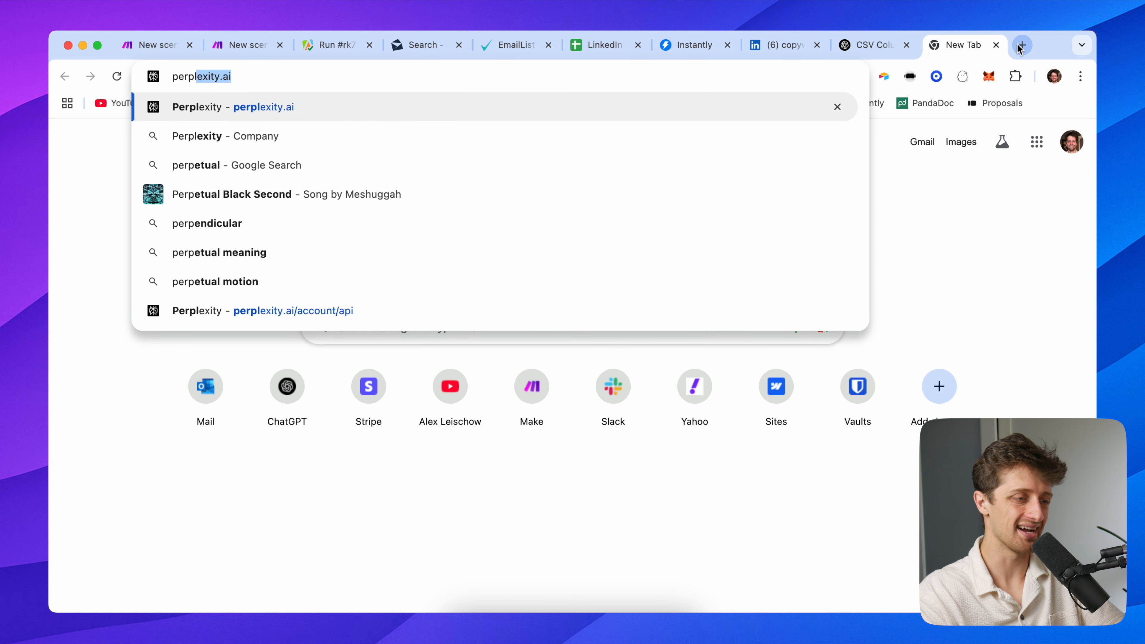
key("Return")
left_click(430, 321)
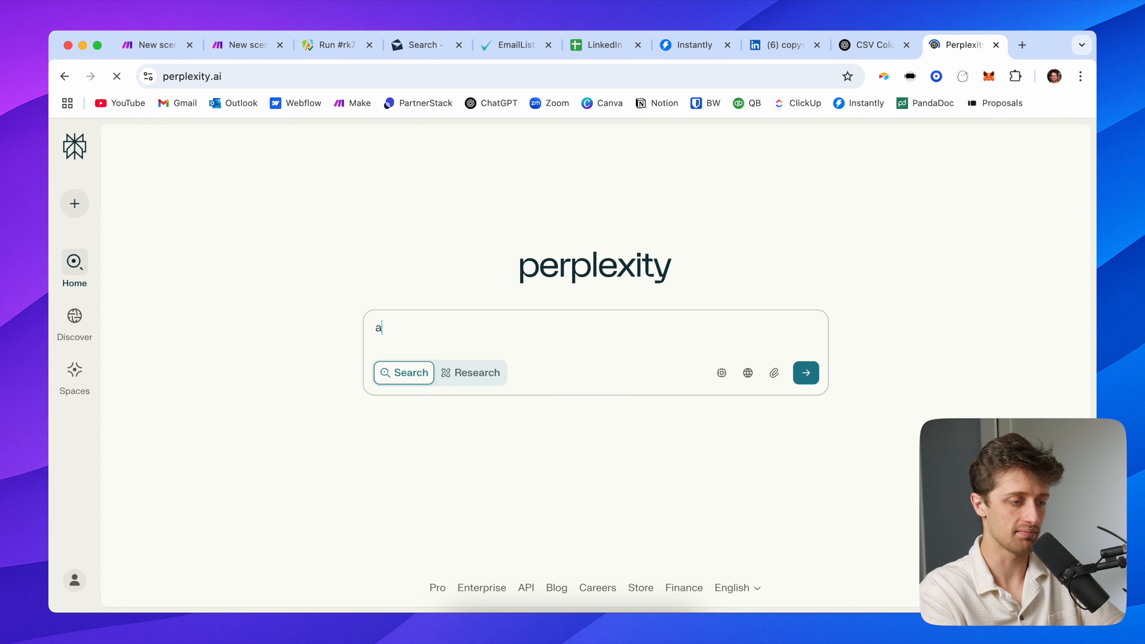
key("Return")
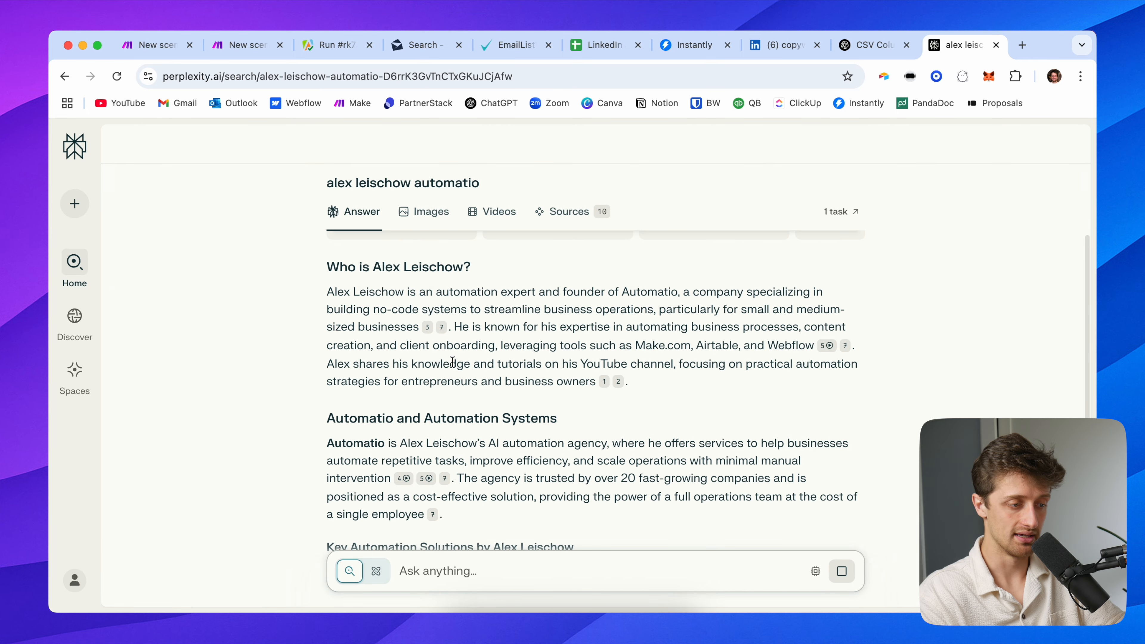
Read the answer describing the lead as founder of Automatio, then return to the Make tab
scroll(496, 383, "up", 5)
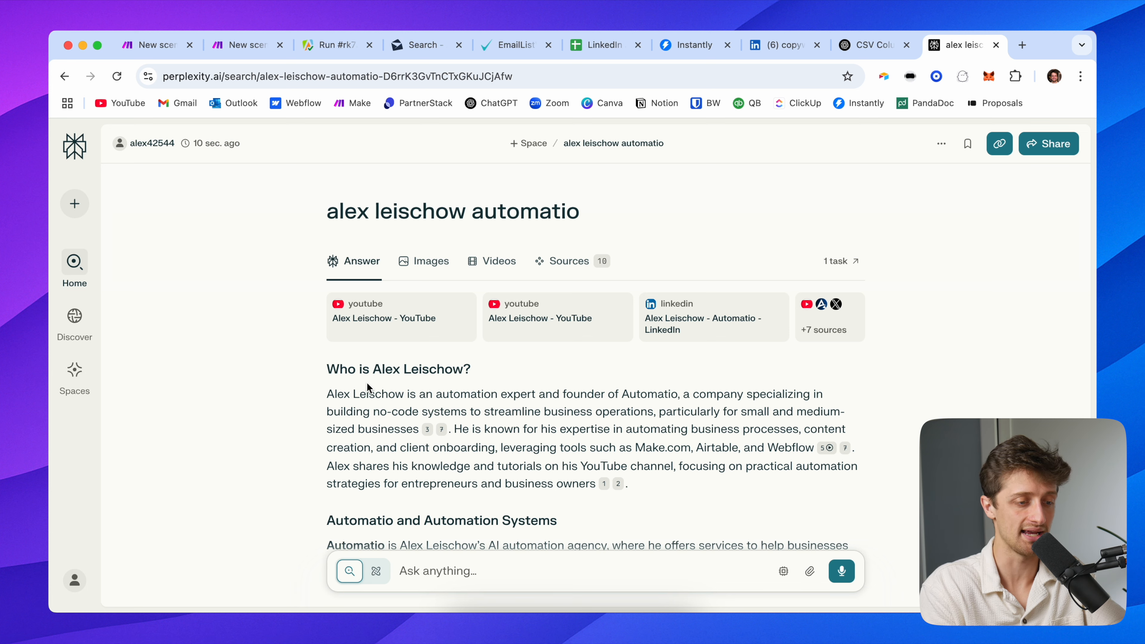
scroll(311, 383, "down", 10)
scroll(311, 379, "up", 10)
scroll(311, 388, "down", 20)
scroll(310, 395, "up", 15)
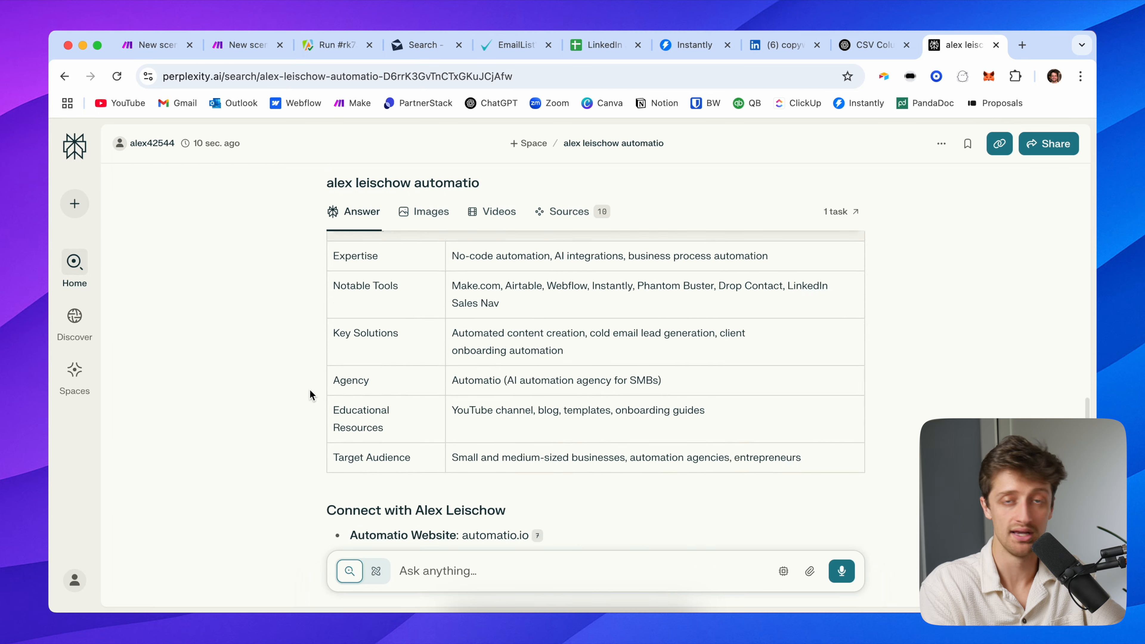
scroll(325, 340, "up", 10)
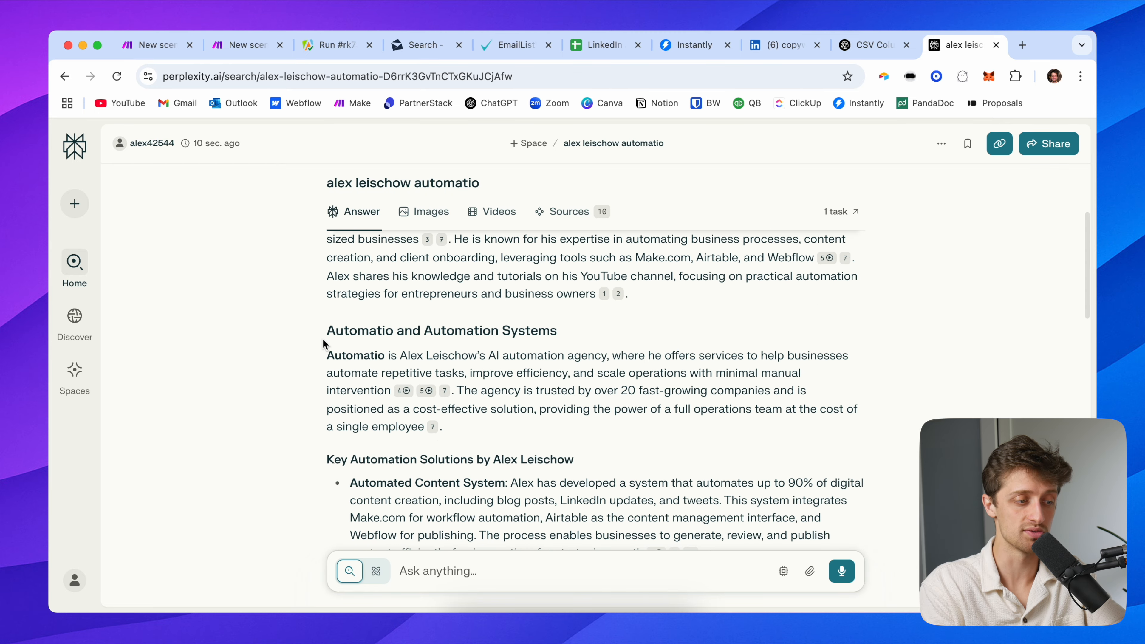
left_click_drag(324, 333, 629, 451)
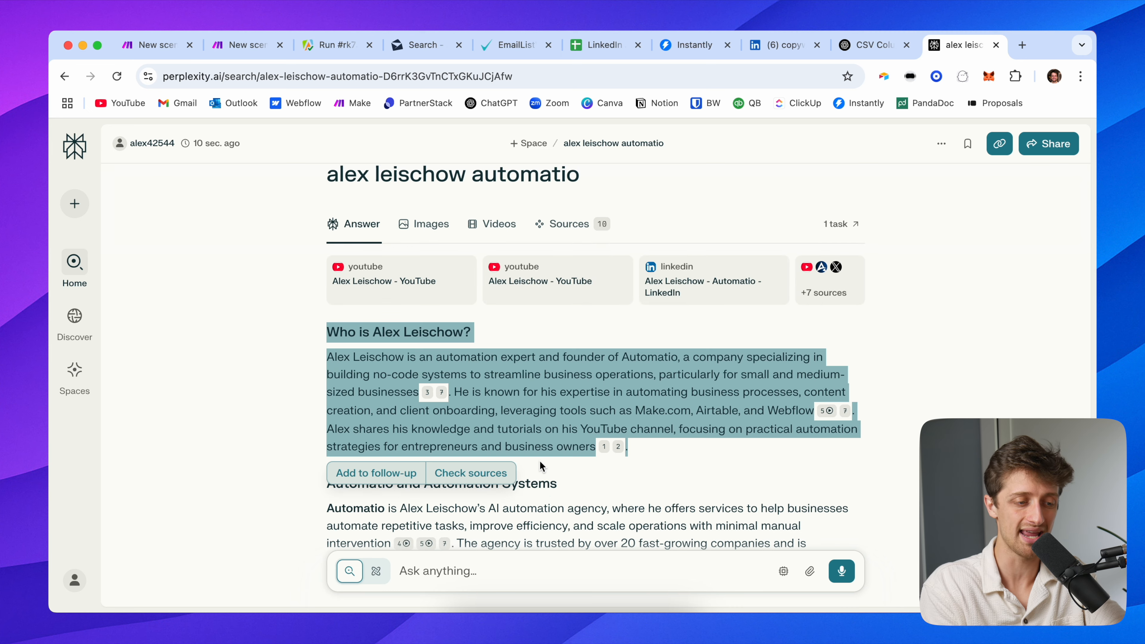
left_click(710, 448)
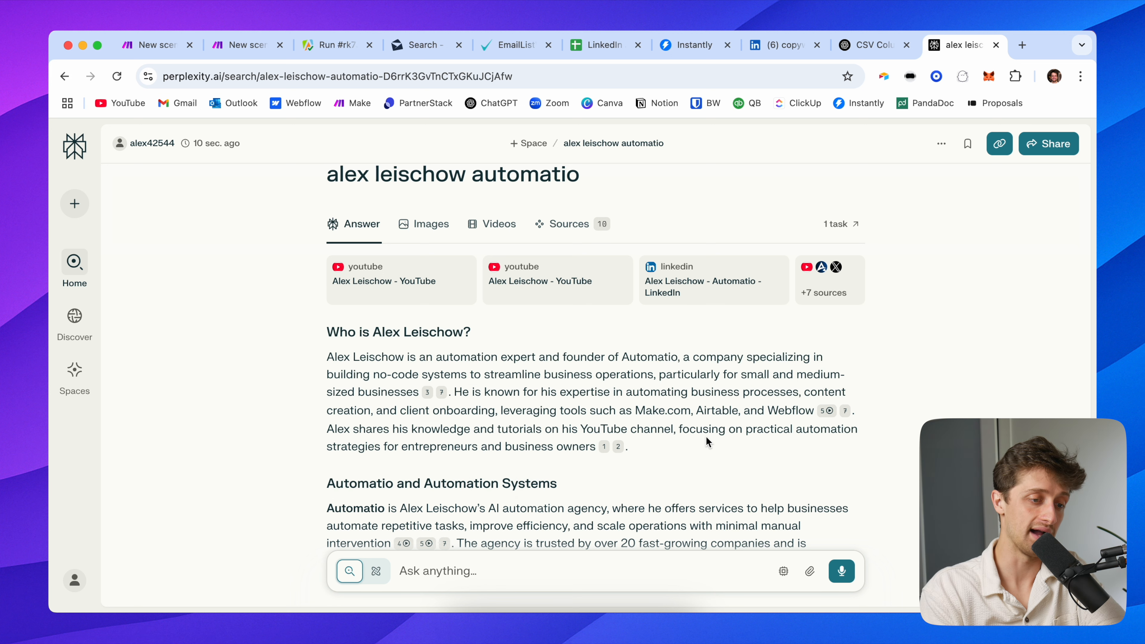
left_click_drag(684, 359, 484, 354)
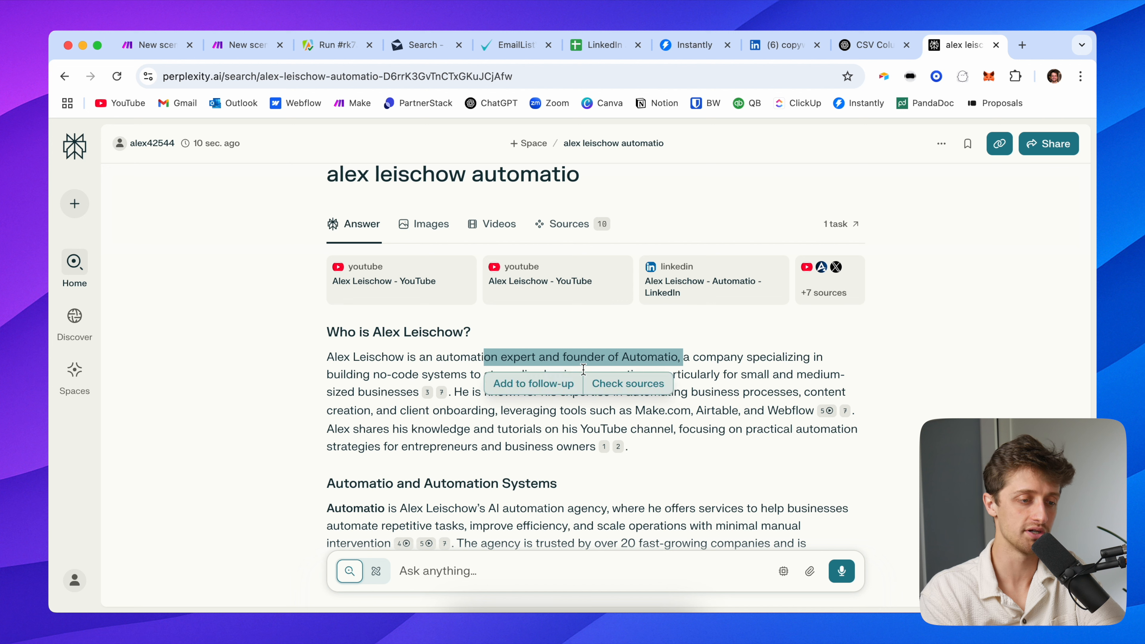
left_click(681, 352)
left_click_drag(677, 356, 518, 351)
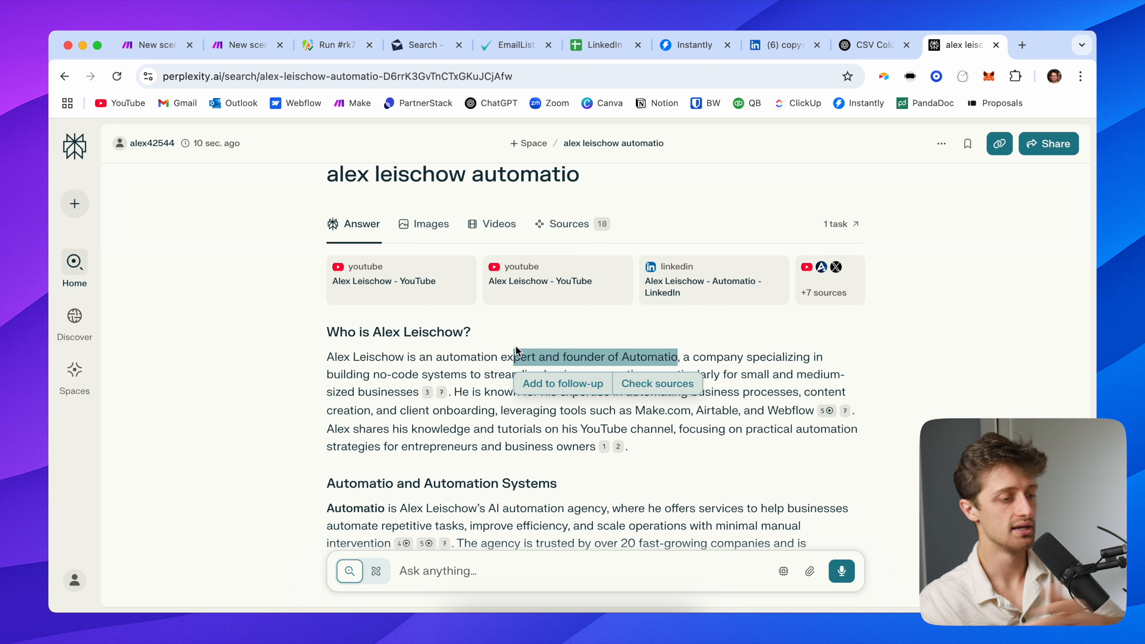
left_click(362, 354)
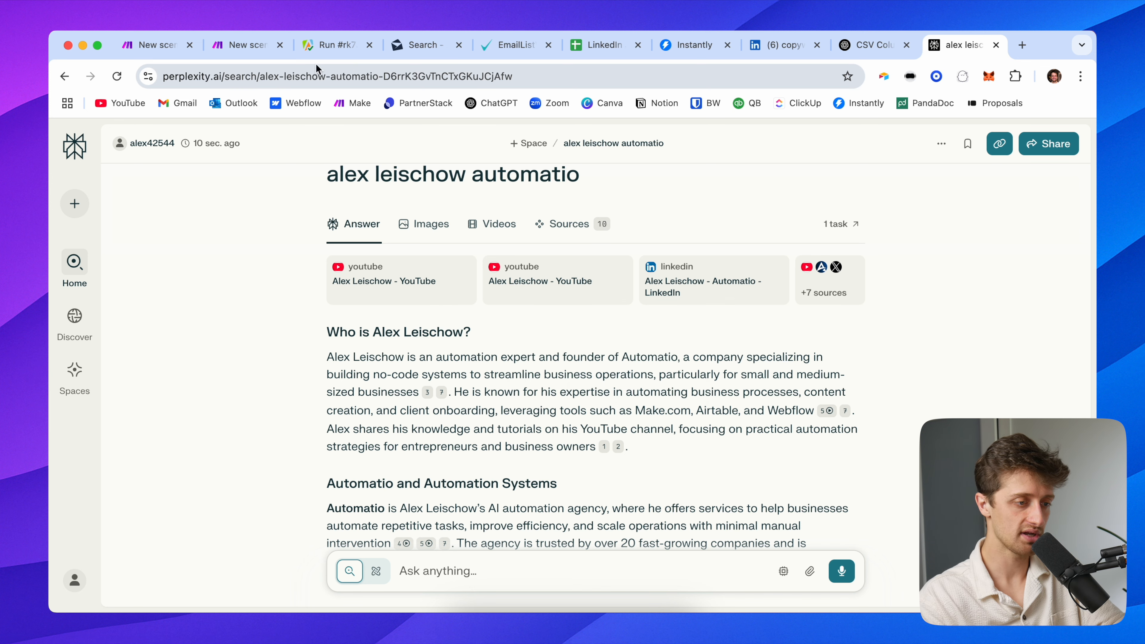
left_click(247, 45)
scroll(664, 349, "up", 2)
scroll(656, 343, "down", 2)
Keep sonar and add a message whose content maps the webhook's name, jobTitle and companyName
left_click(664, 360)
left_click(661, 376)
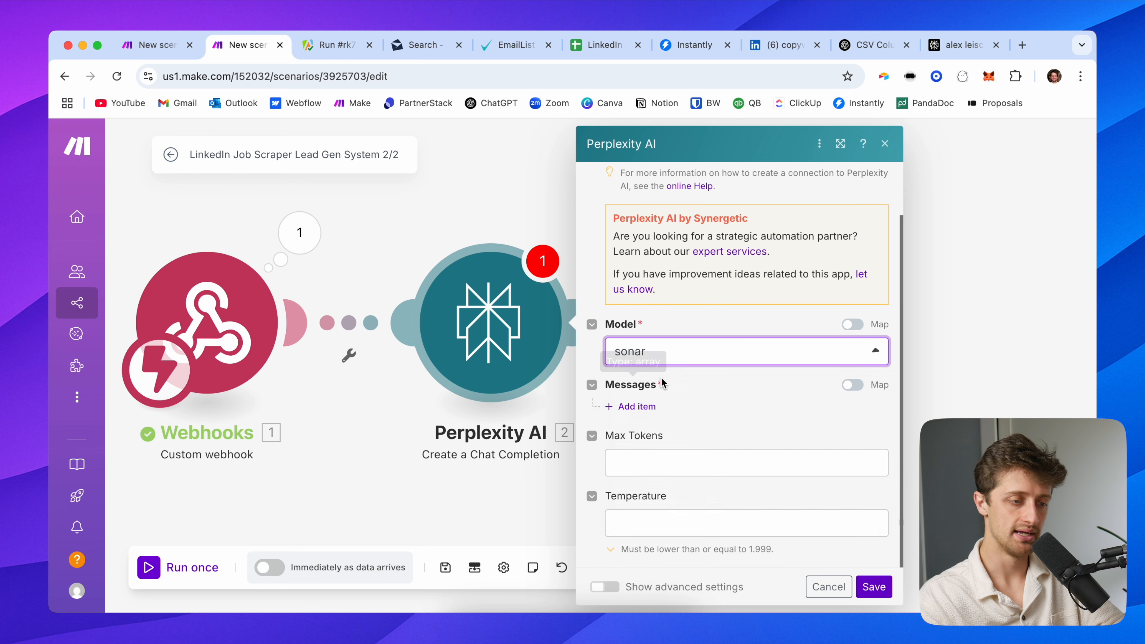
left_click(645, 405)
scroll(692, 406, "down", 5)
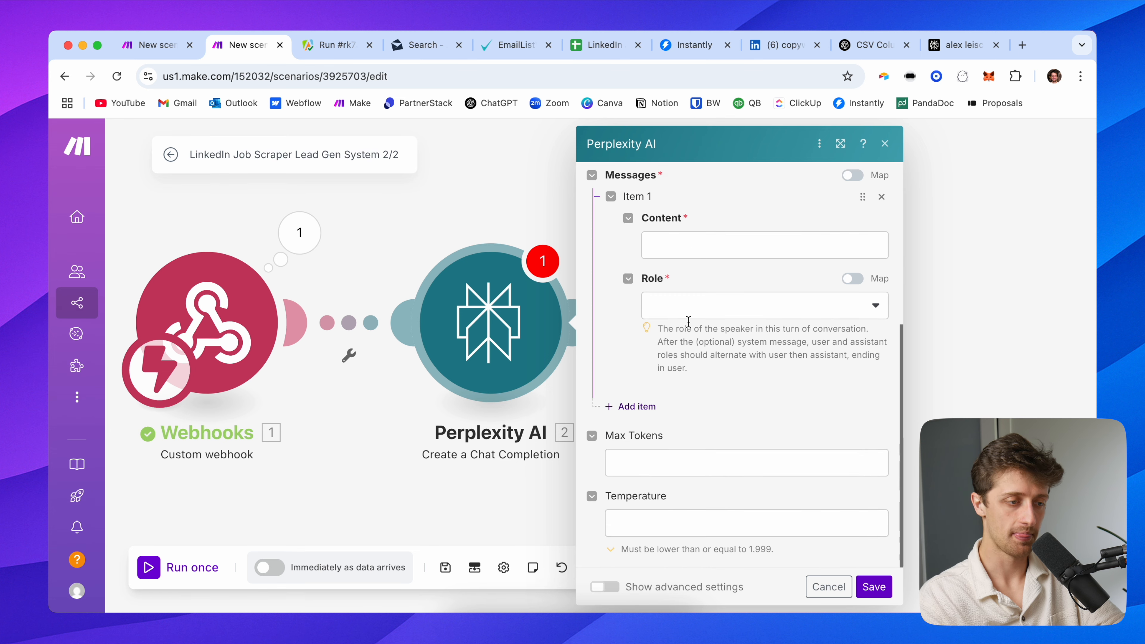
left_click(685, 245)
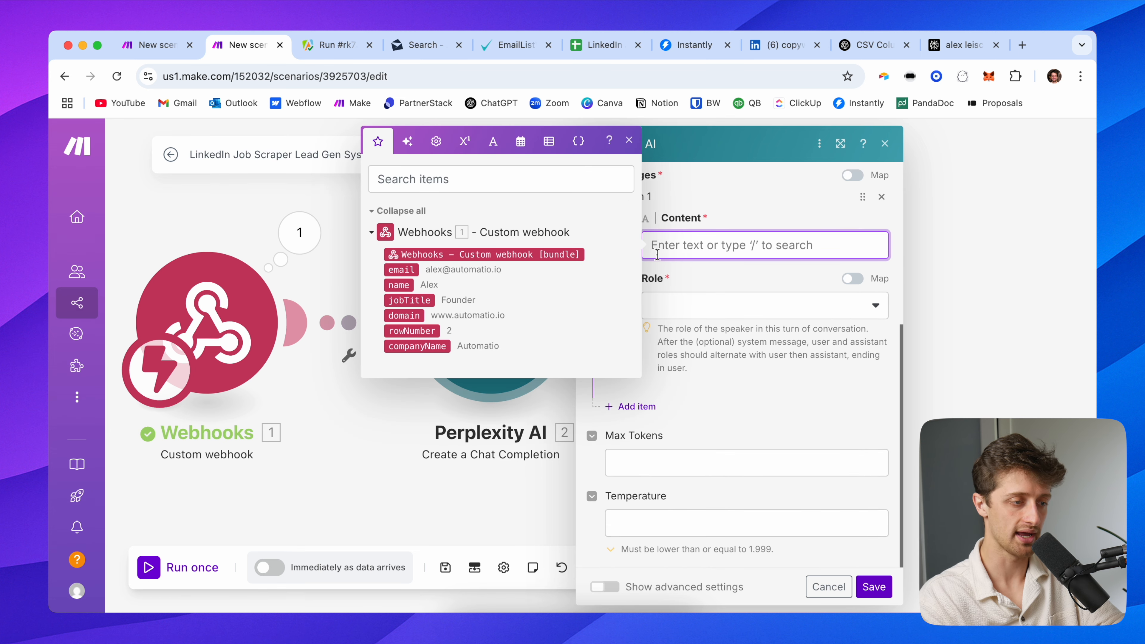
left_click(399, 284)
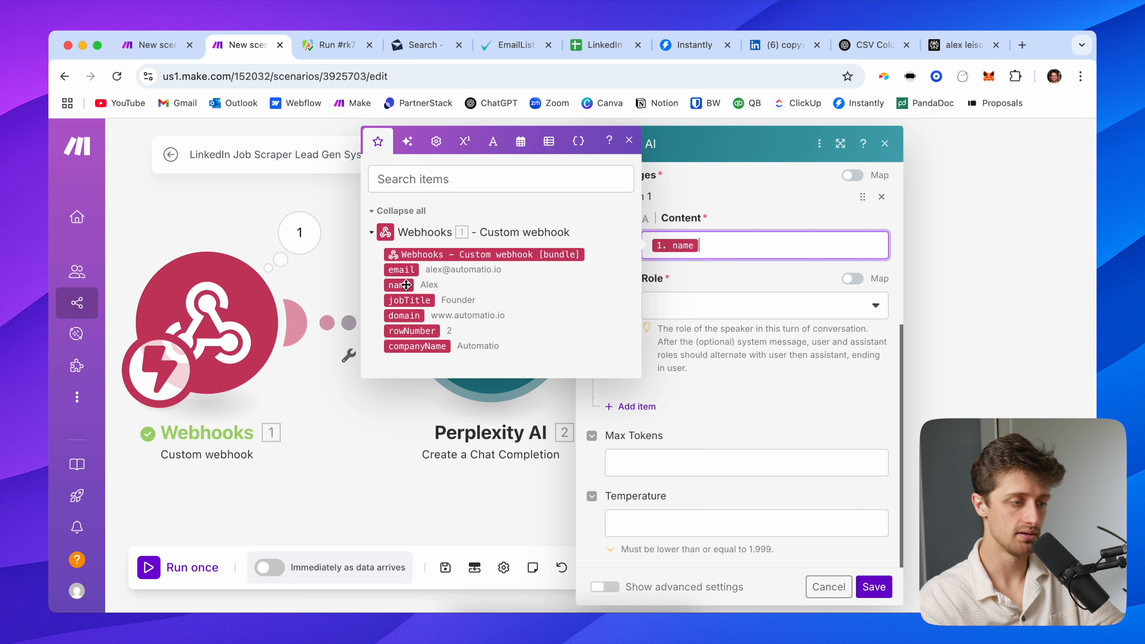
left_click(430, 301)
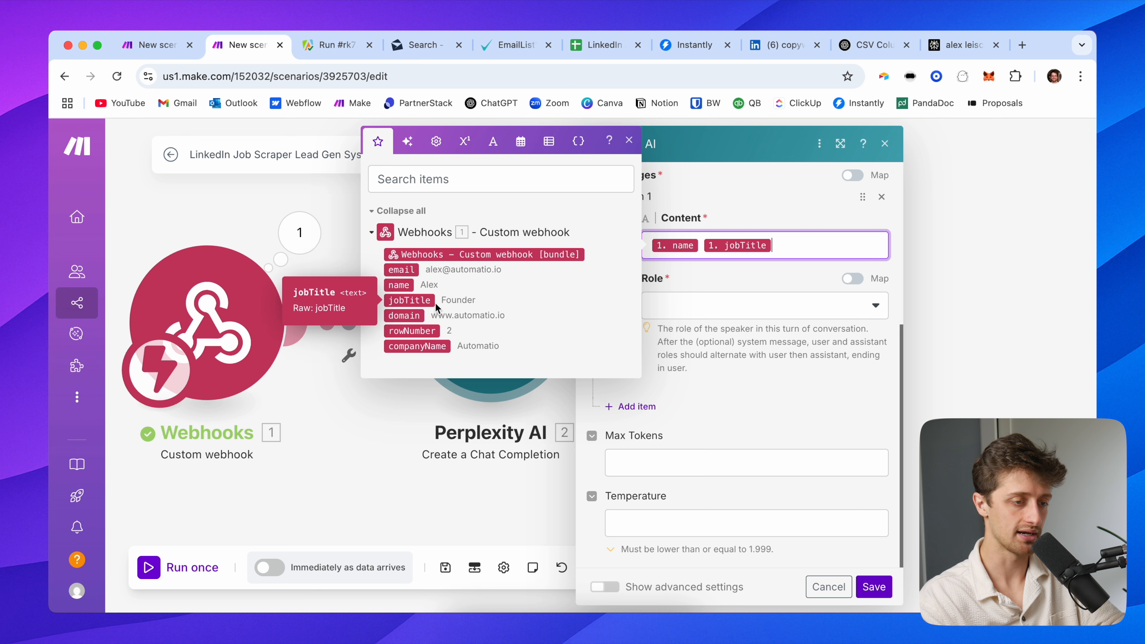
left_click(432, 345)
left_click(669, 299)
Set the message Role to User and save the Perplexity module
left_click(846, 484)
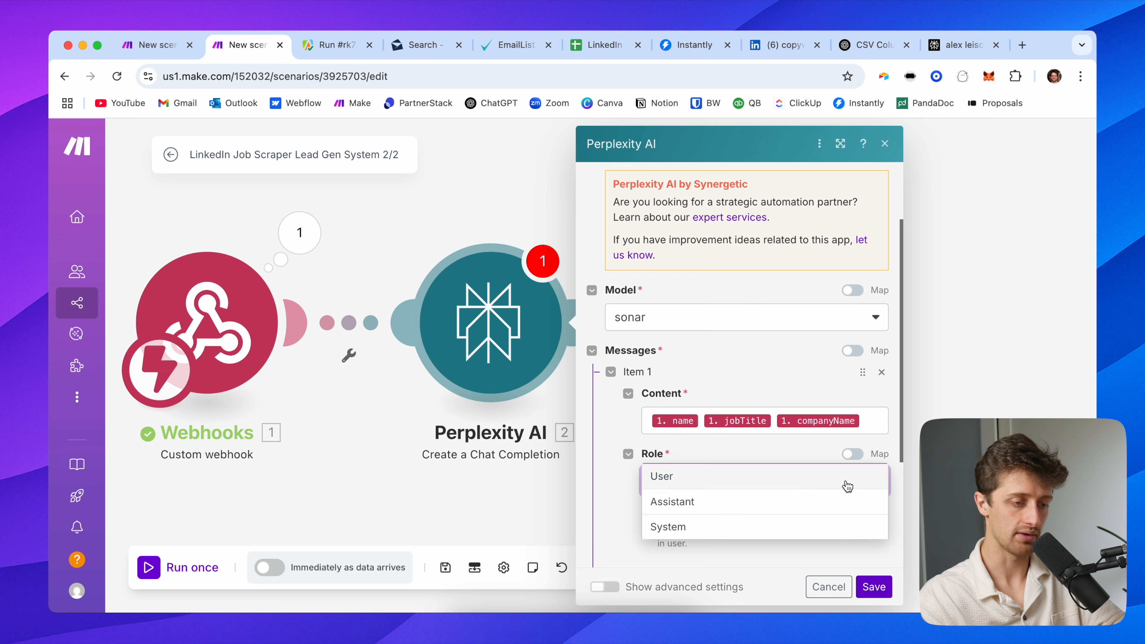
left_click(779, 477)
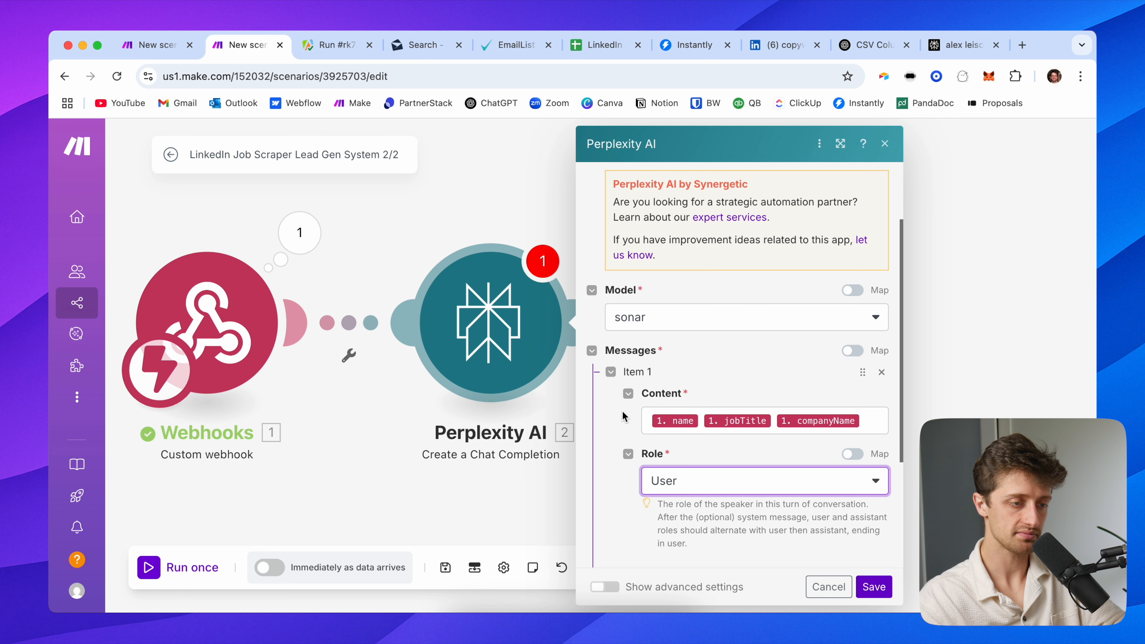
scroll(624, 415, "up", 3)
scroll(623, 408, "down", 6)
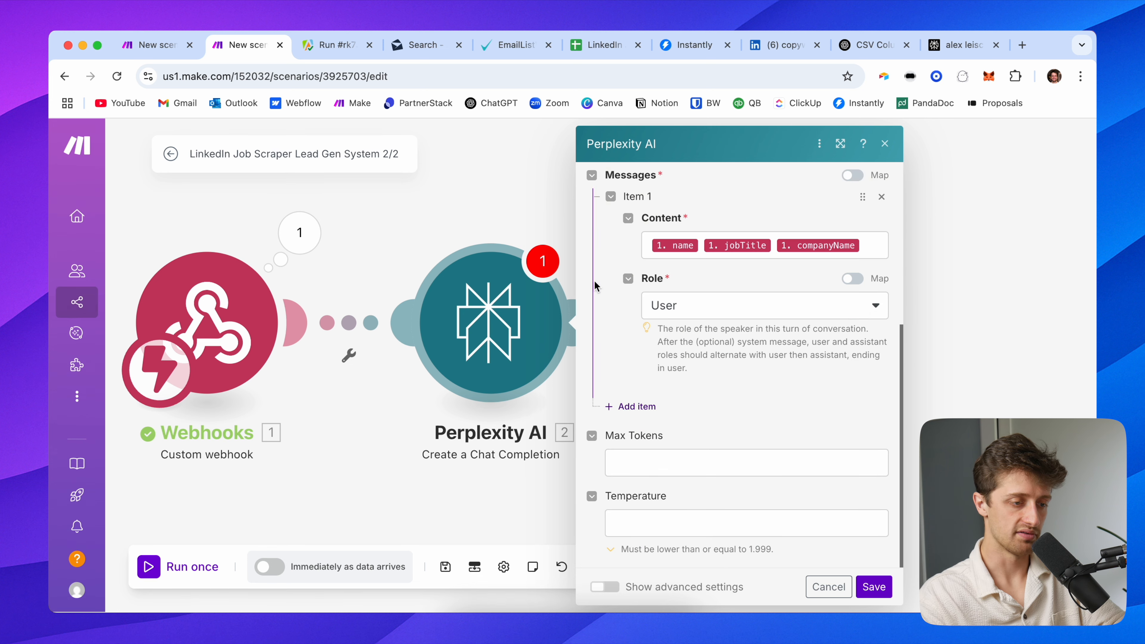
left_click_drag(506, 204, 356, 190)
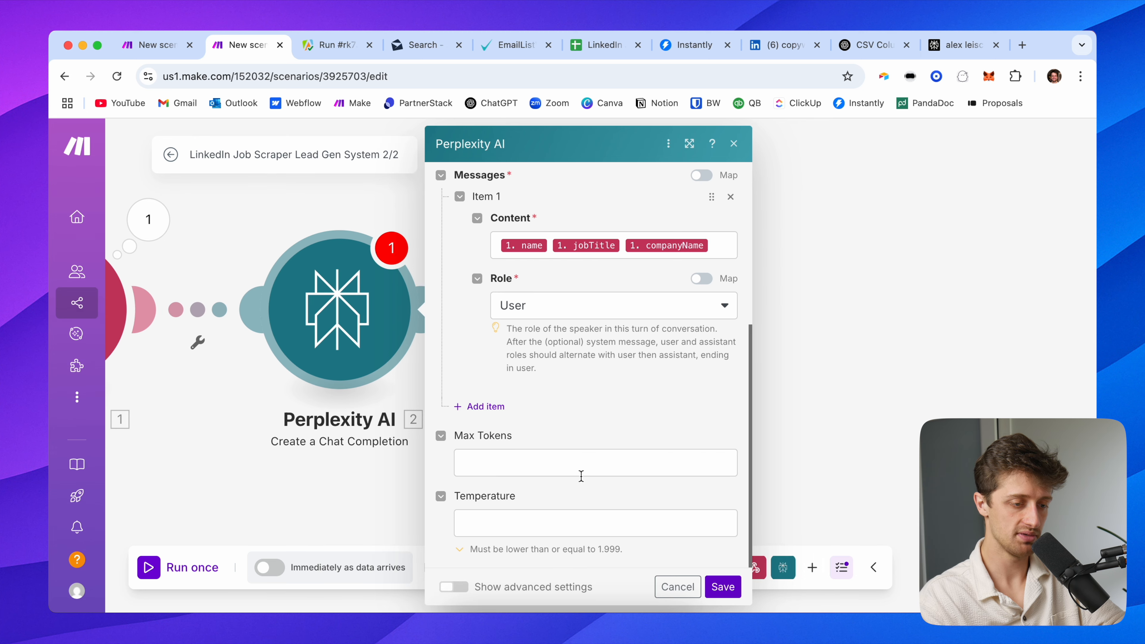
left_click(723, 586)
left_click_drag(540, 363, 648, 364)
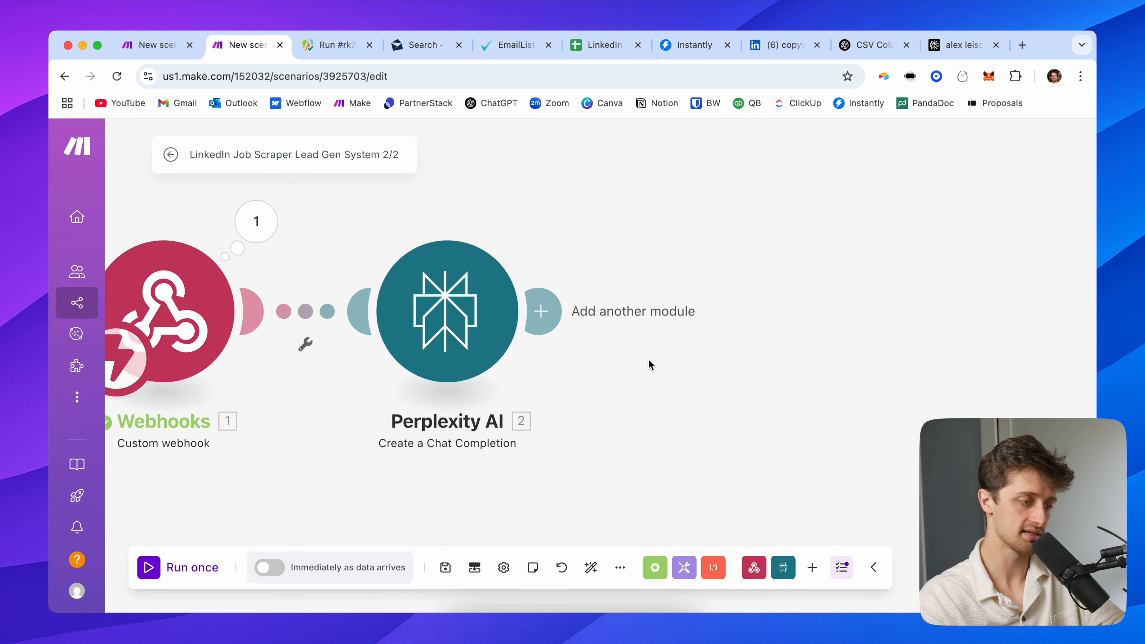
Run only the Perplexity module with the lead's test name, jobTitle founder and companyName automatio
left_click_drag(353, 377, 412, 382)
left_click(554, 333)
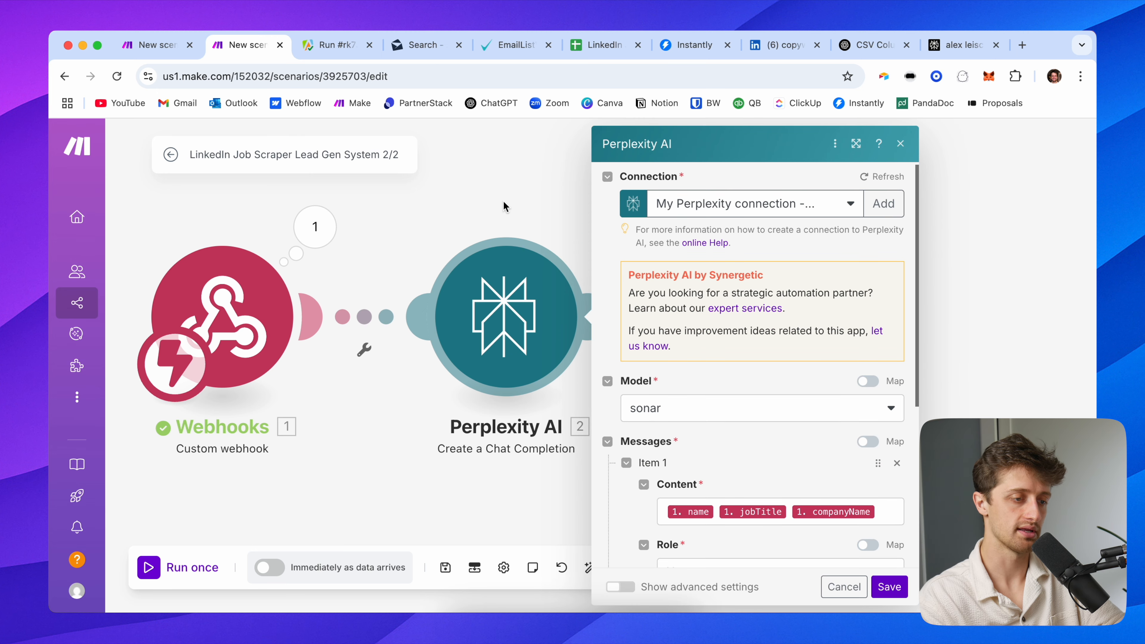
right_click(507, 276)
left_click(549, 311)
left_click(701, 349)
key("Tab")
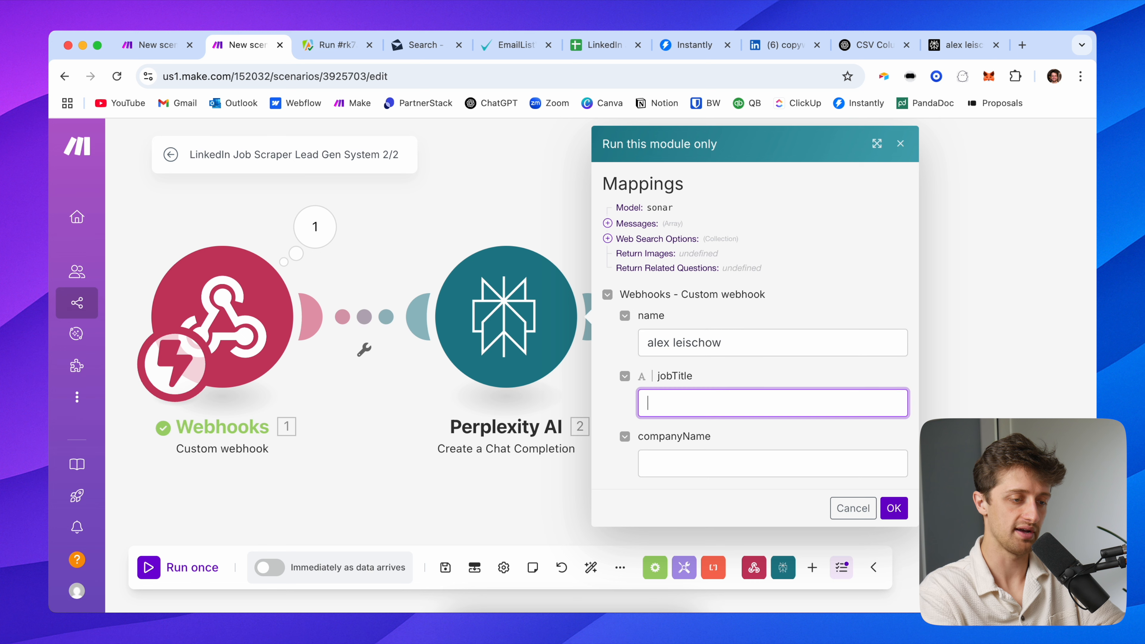
key("Tab")
type("a")
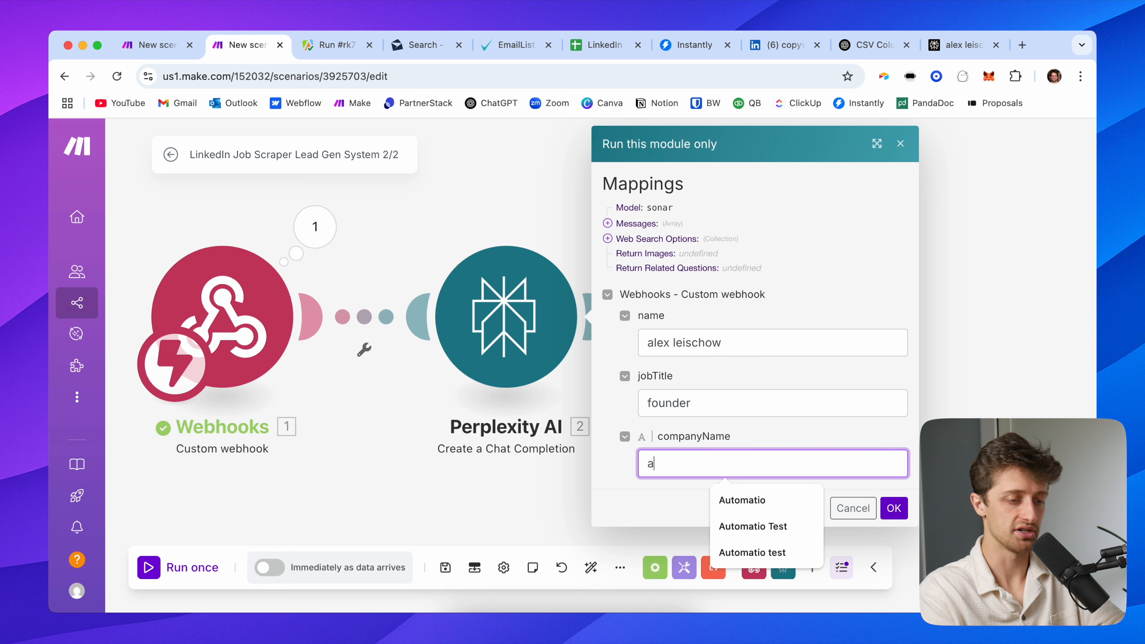
type("utomatio")
left_click(894, 507)
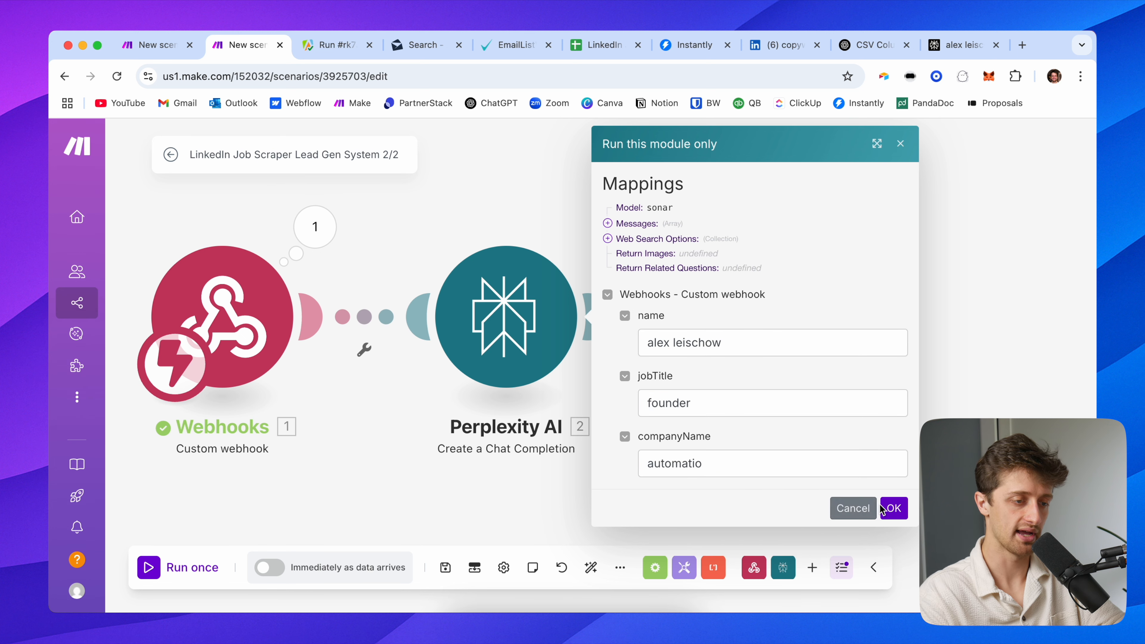
left_click_drag(656, 233, 432, 218)
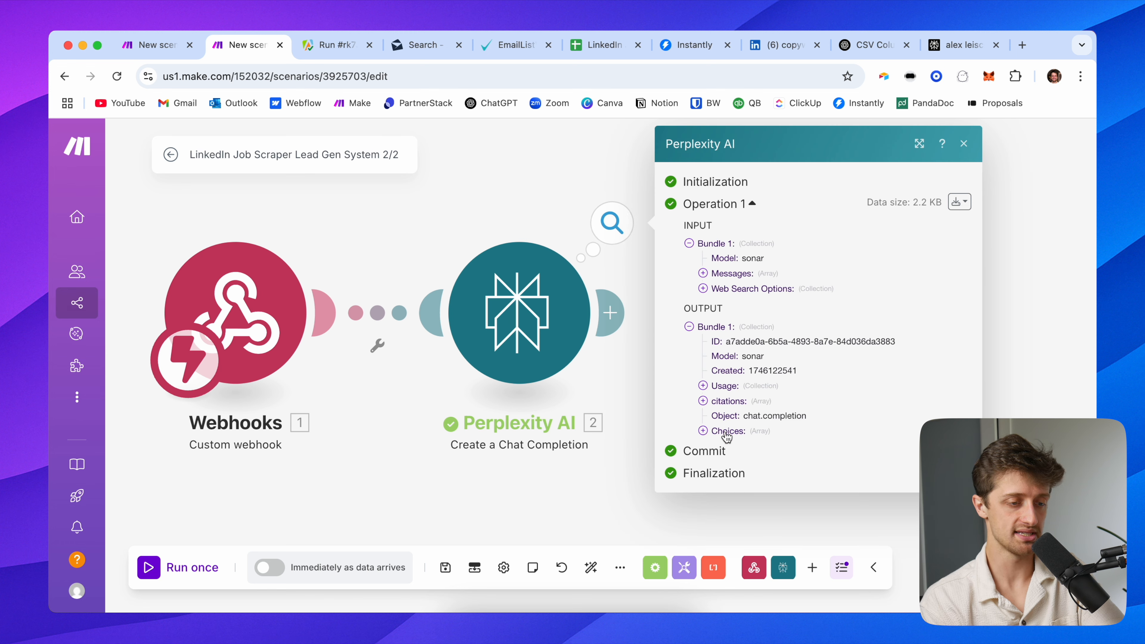
Expand Choices > 1 > Message > Content to reveal Perplexity's research text
left_click(727, 432)
left_click(728, 447)
left_click(747, 491)
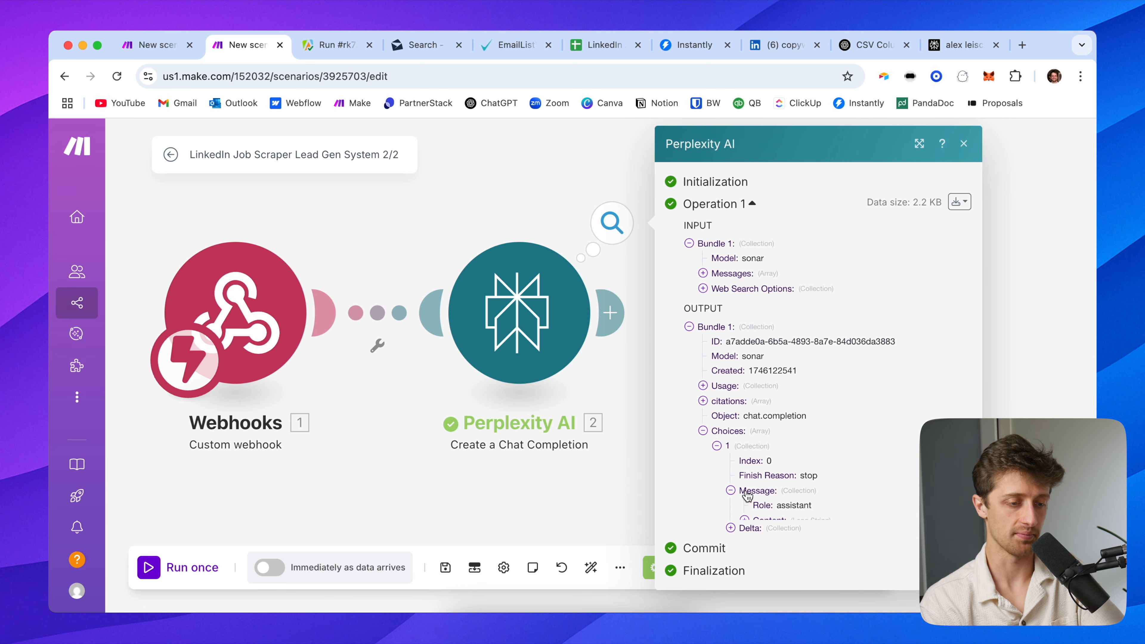
left_click(761, 518)
scroll(757, 406, "down", 5)
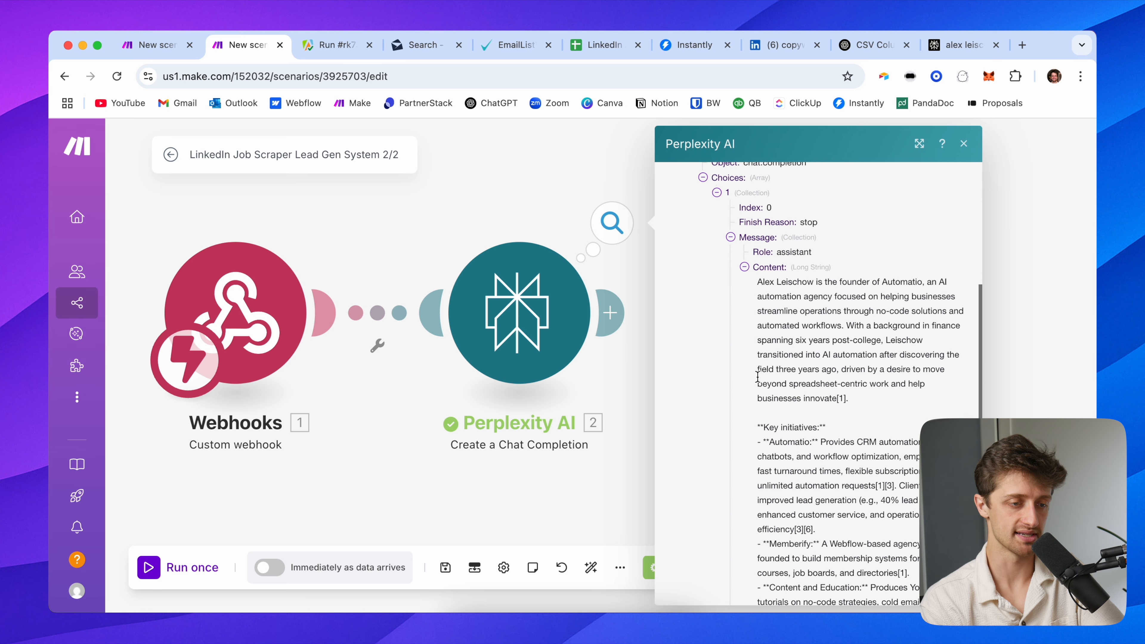
left_click_drag(758, 282, 822, 355)
Read the bio profiling the lead as Automatio's founder, then close the run output
left_click_drag(535, 222, 361, 213)
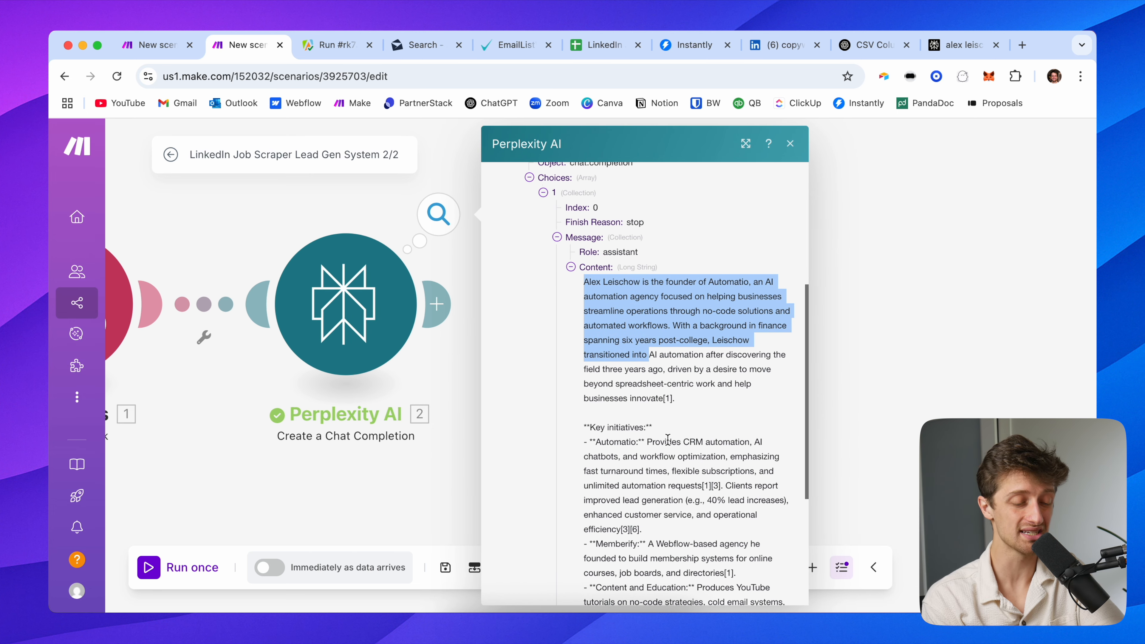
scroll(668, 439, "down", 1)
scroll(668, 428, "down", 1)
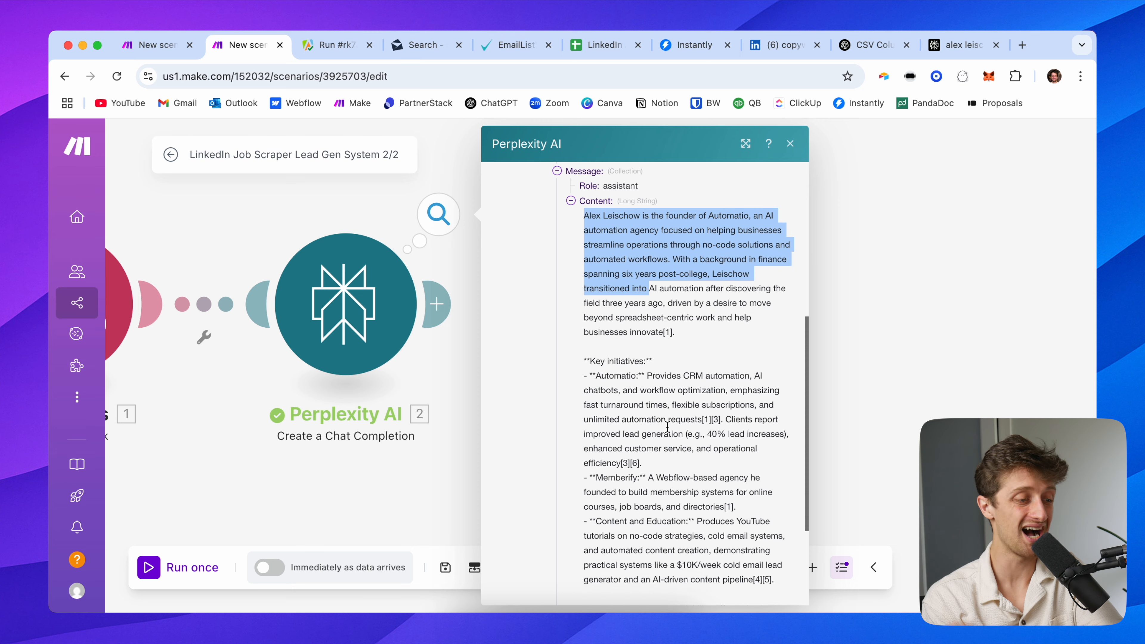
scroll(668, 427, "up", 5)
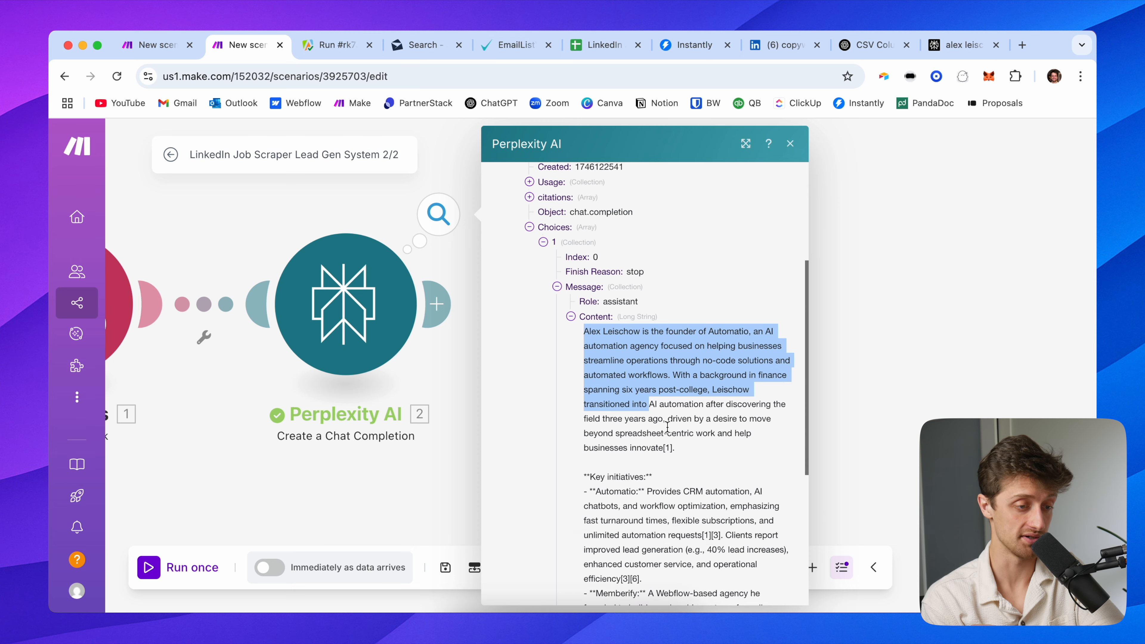
left_click(851, 344)
mouse_move(582, 269)
left_mouse_down()
mouse_move(612, 302)
mouse_move(584, 284)
left_mouse_up()
scroll(612, 302, "down", 2)
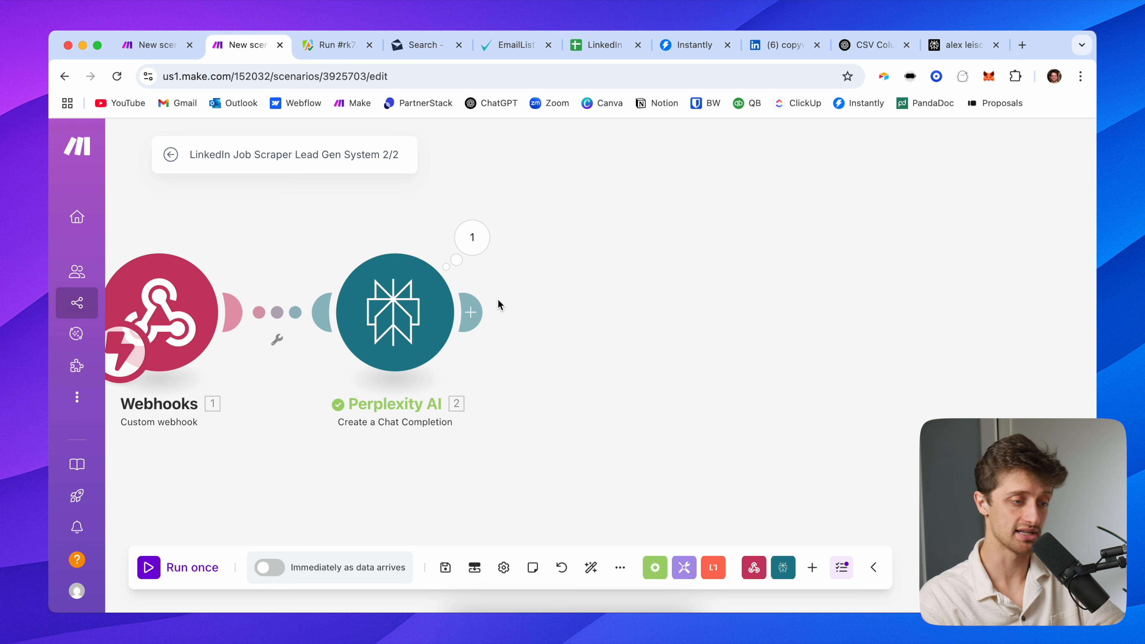
Add an OpenAI Create a Chat Completion module after Perplexity, using the o4-mini model
left_click_drag(495, 304, 539, 299)
left_click(520, 299)
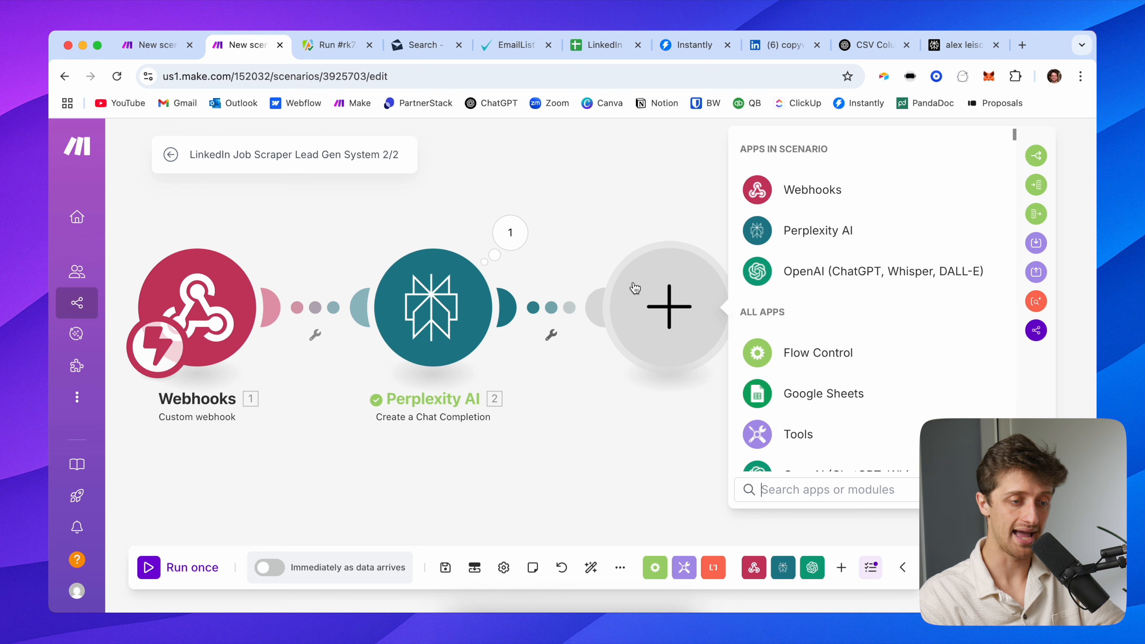
left_click(794, 270)
left_click(788, 349)
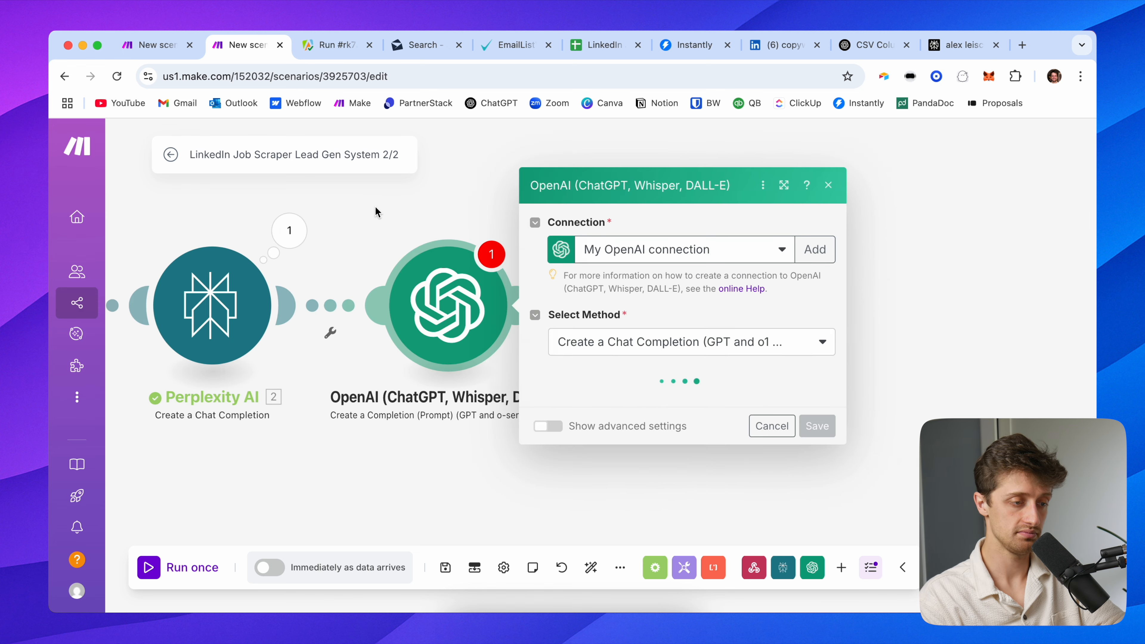
left_click(564, 366)
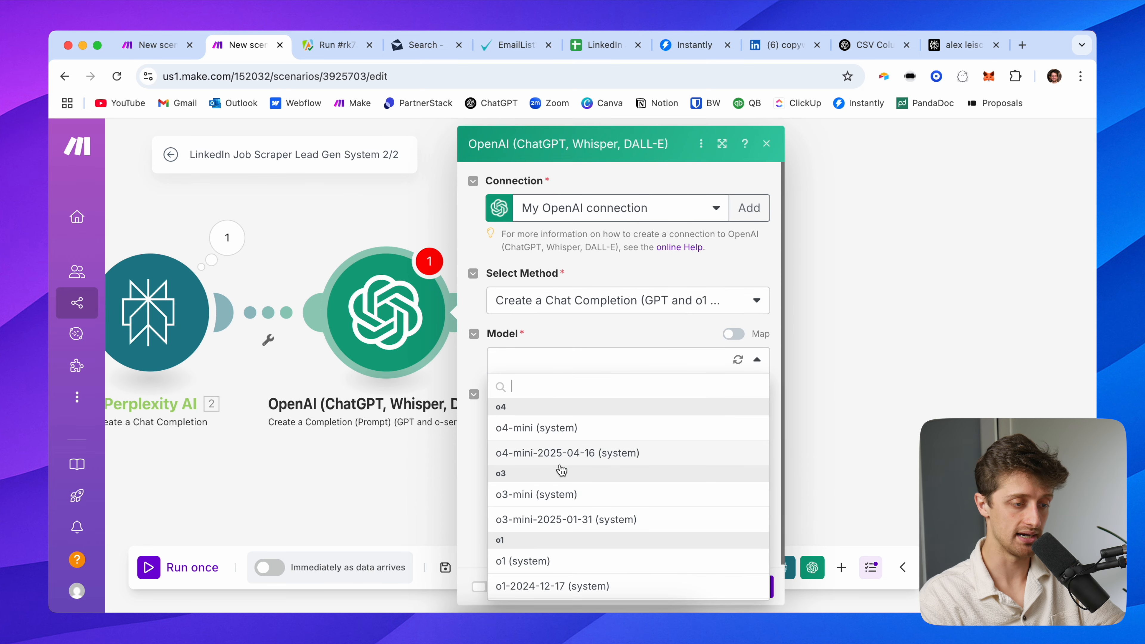
scroll(561, 469, "down", 1)
scroll(563, 447, "up", 1)
left_click(566, 425)
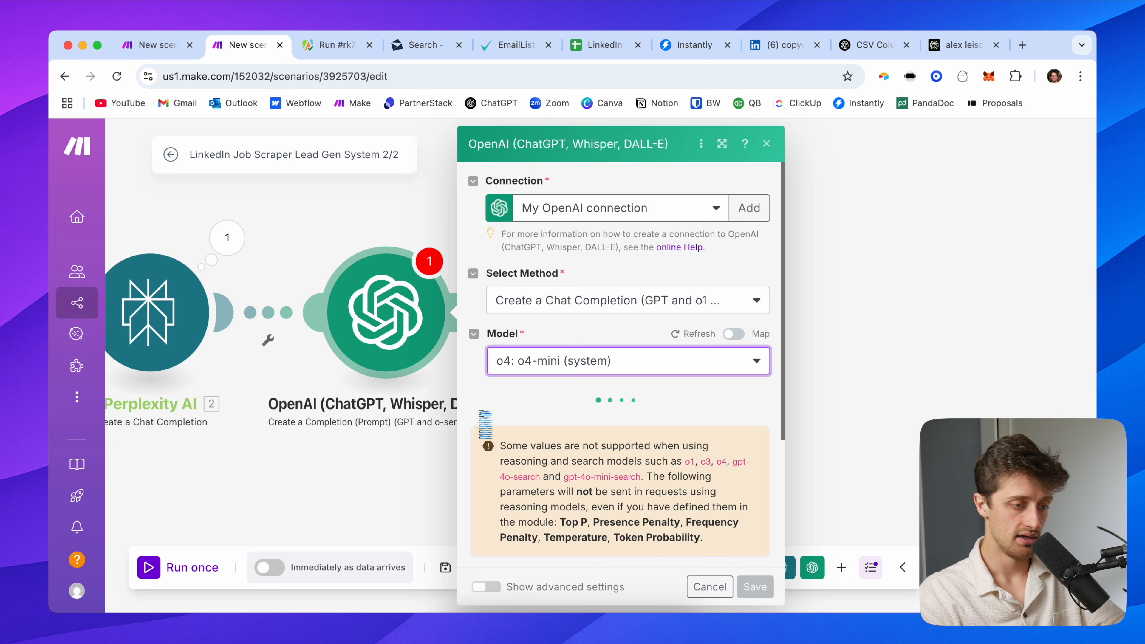
scroll(480, 426, "down", 4)
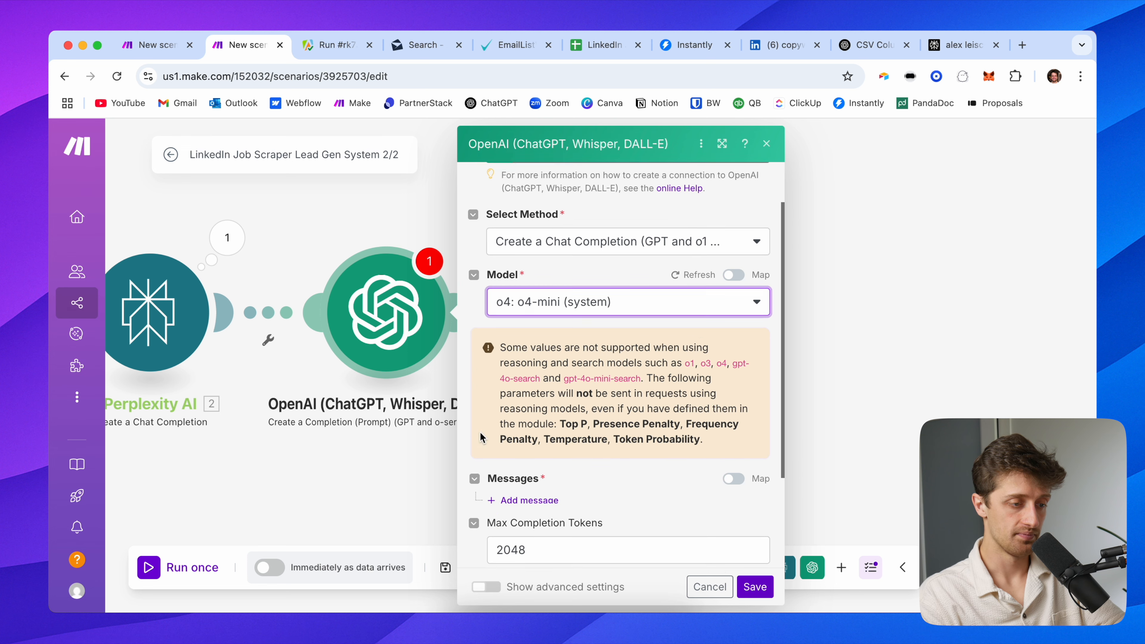
Add a Developer / System message saying 'You... writing agent.'
left_click(528, 352)
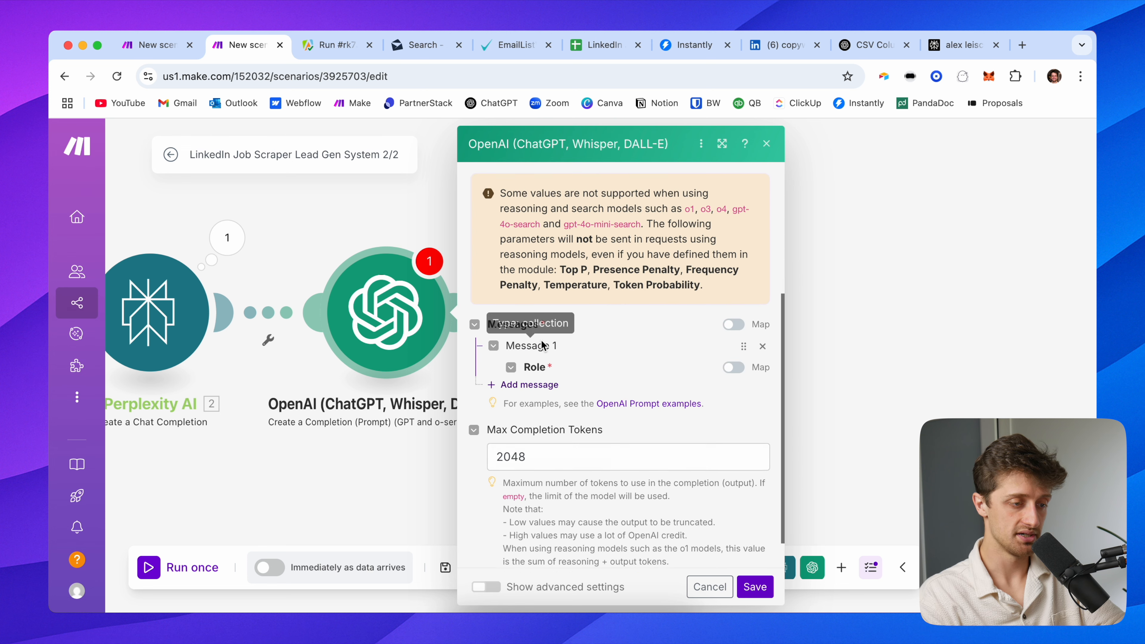
scroll(554, 347, "down", 2)
left_click(573, 345)
left_click(587, 409)
left_click(576, 386)
type("You are a helpful icebreak")
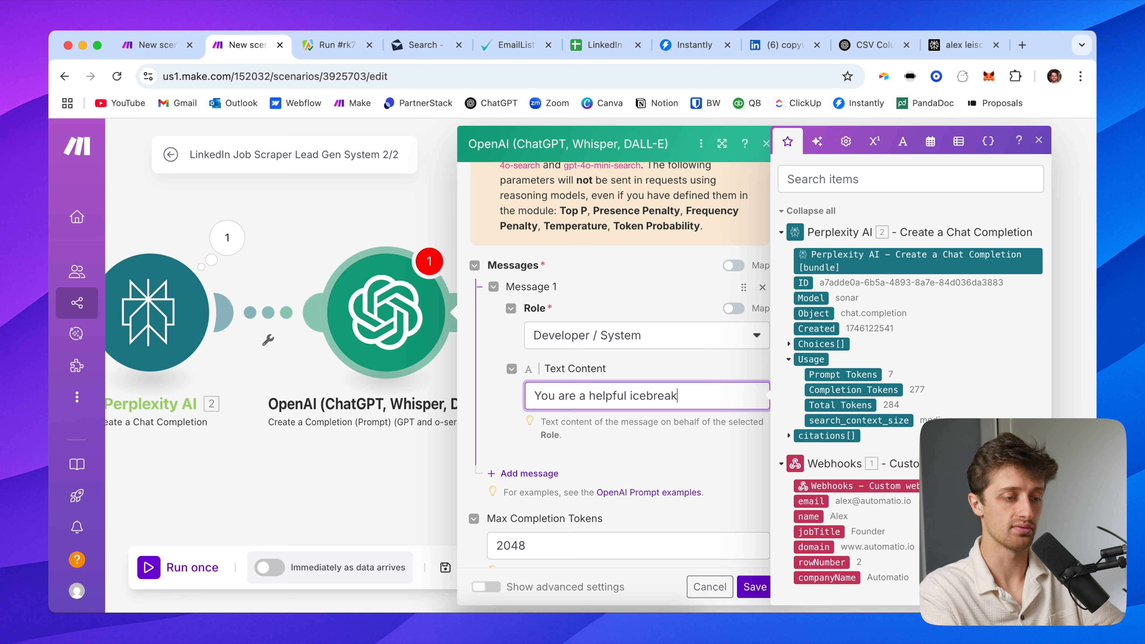
type("riting agent.")
left_click(482, 448)
scroll(549, 316, "down", 3)
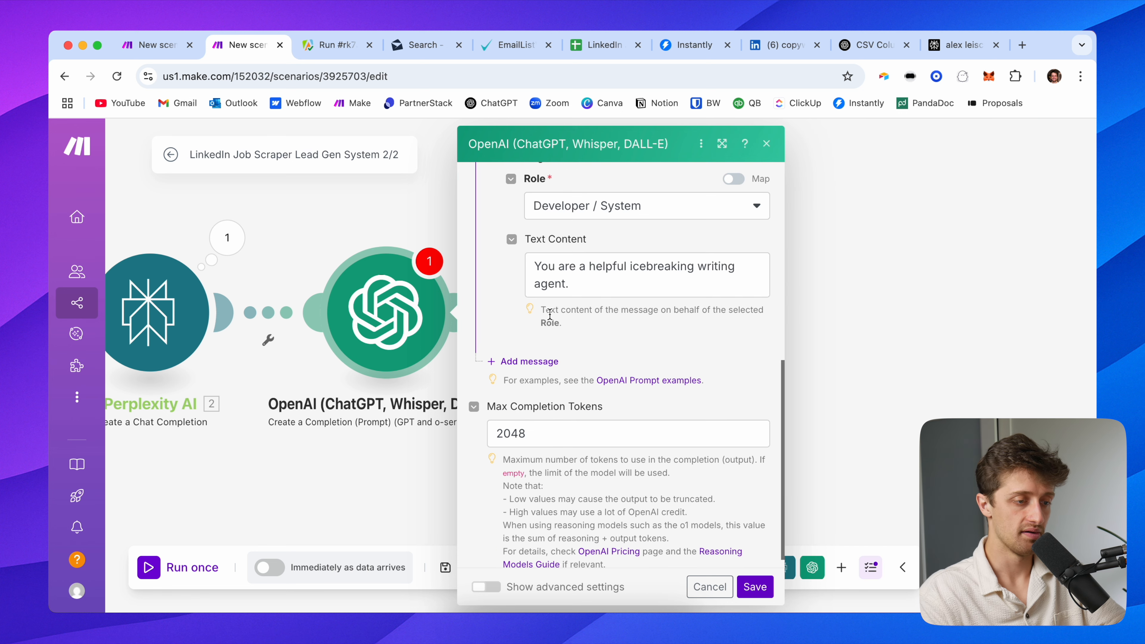
scroll(550, 315, "up", 1)
Add a User message and paste in the icebreaker-writing prompt
left_click(529, 378)
scroll(579, 343, "down", 3)
left_click(578, 316)
left_click(588, 344)
scroll(581, 352, "down", 1)
left_click(579, 344)
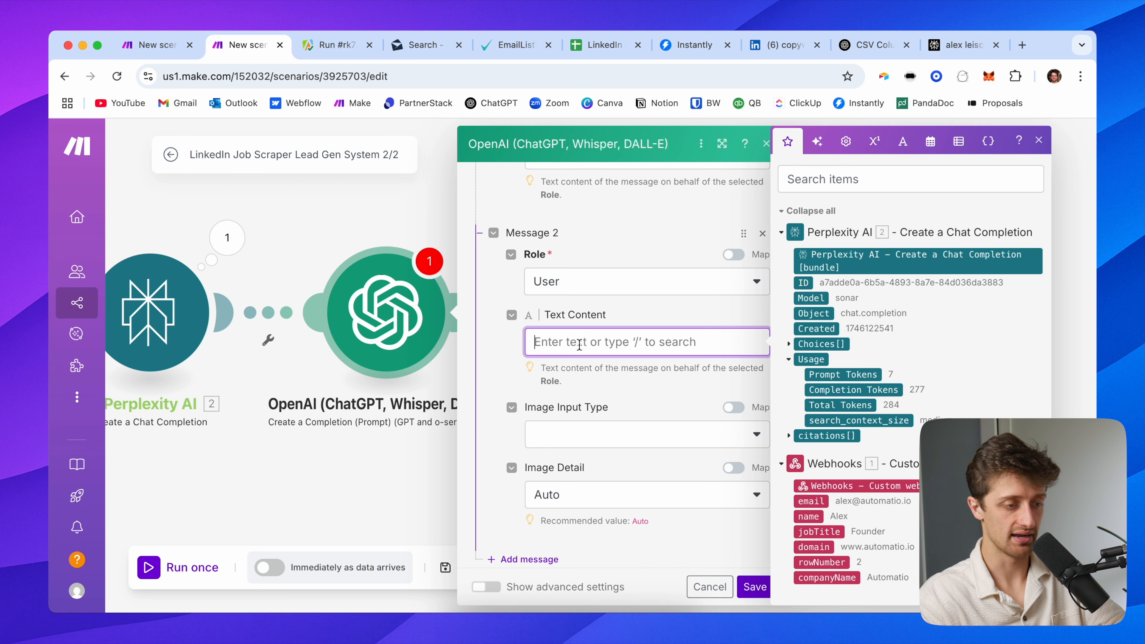
key("super+v")
scroll(582, 344, "up", 5)
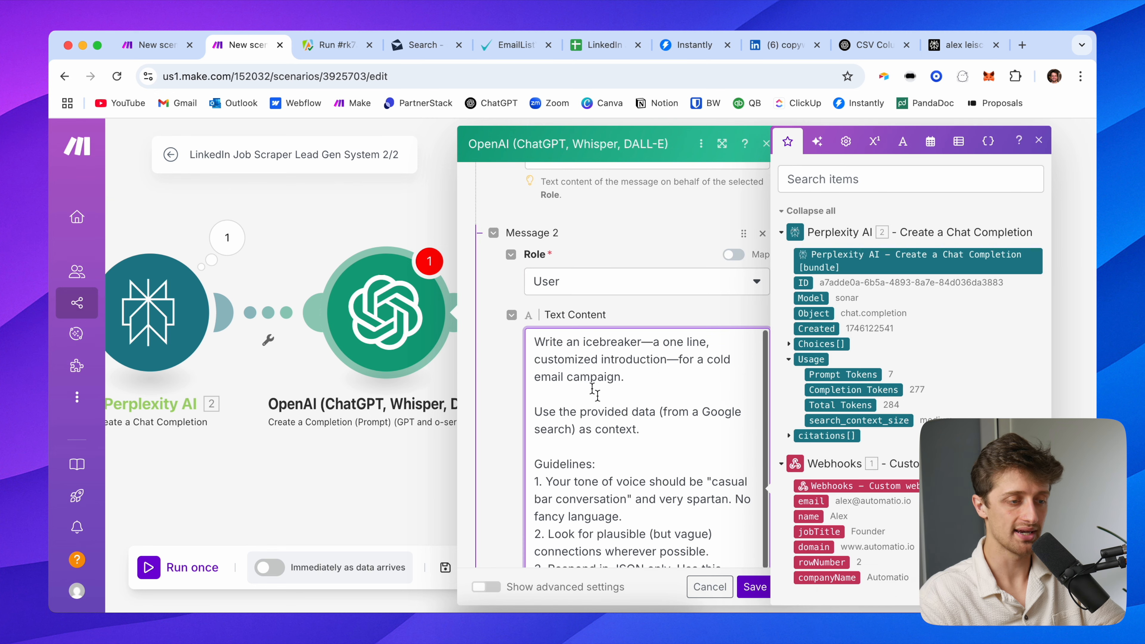
scroll(507, 369, "down", 3)
Review the prompt's tone guidelines, JSON {"icebreaker":""} output format and example icebreaker
left_click_drag(423, 211, 288, 217)
scroll(463, 239, "up", 5)
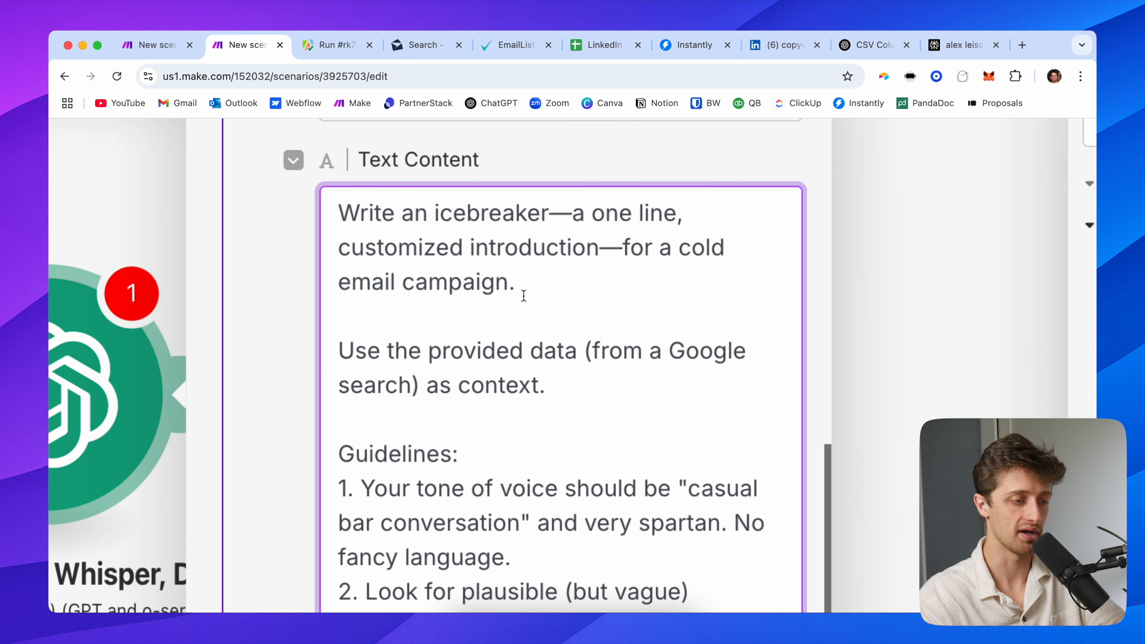
scroll(523, 295, "up", 1)
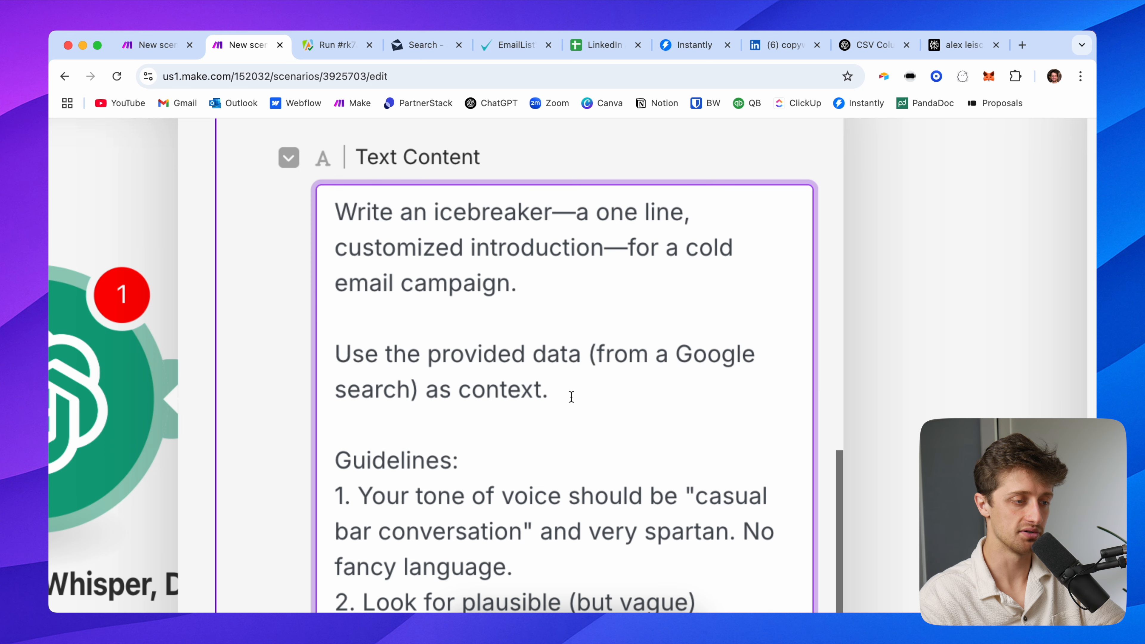
scroll(571, 396, "down", 6)
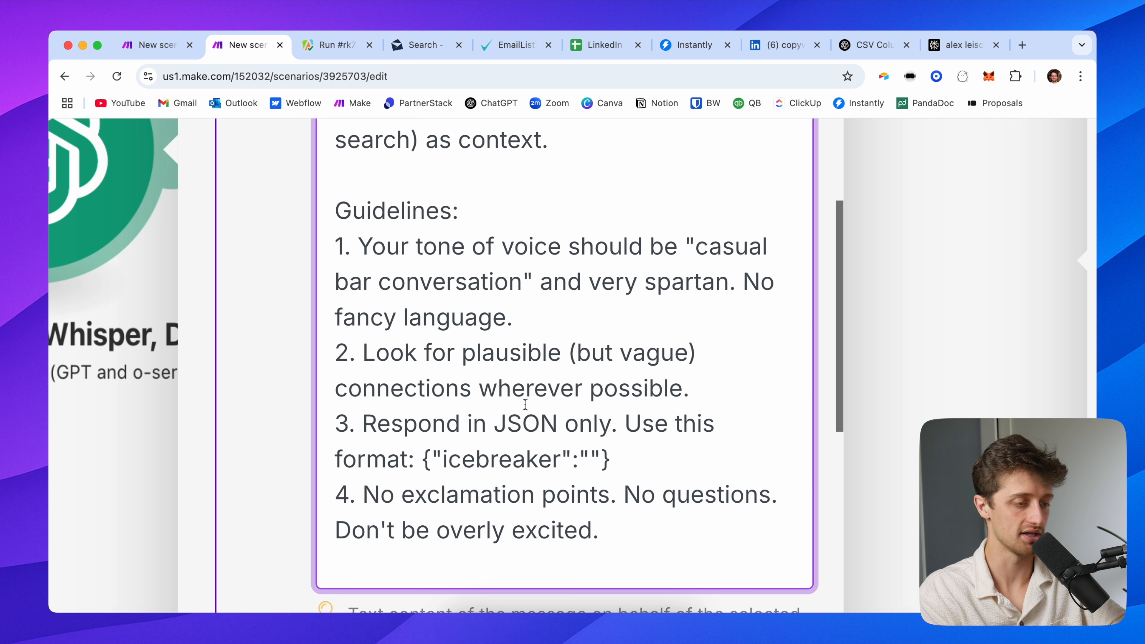
scroll(525, 403, "down", 3)
scroll(563, 432, "down", 1)
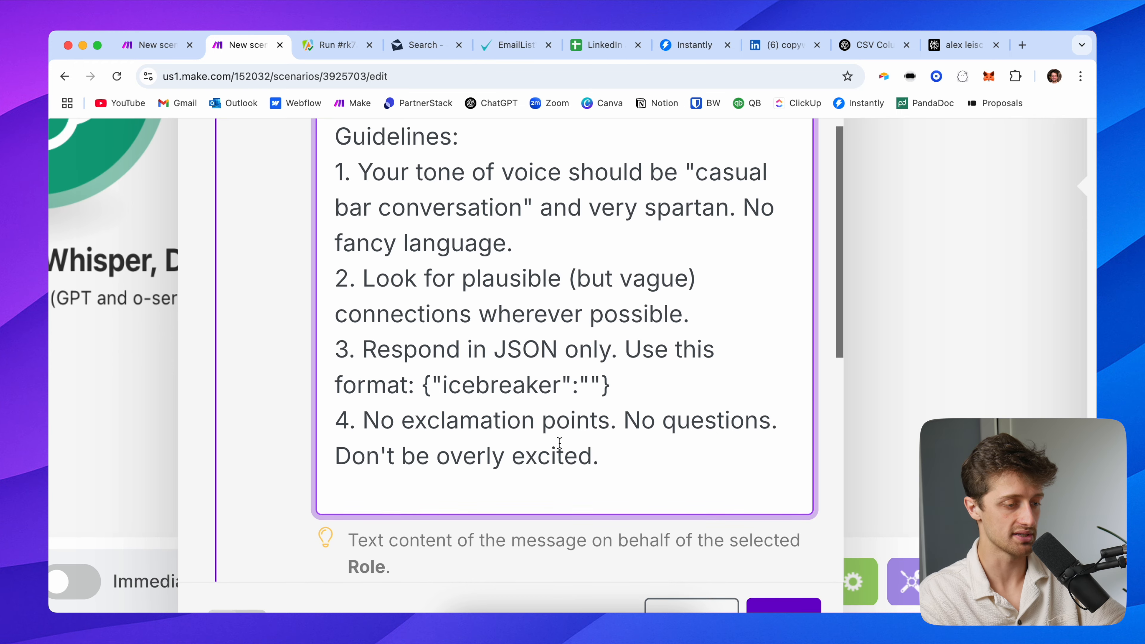
key("super+minus")
key("super+minus")
key("super+minus")
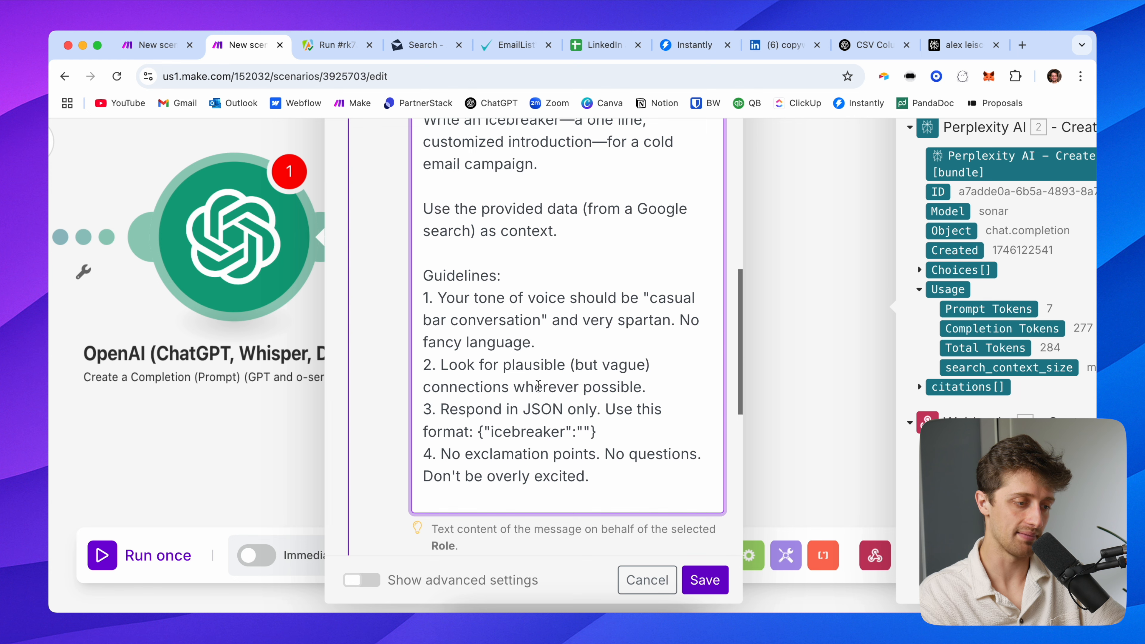
scroll(538, 385, "down", 5)
scroll(526, 362, "down", 4)
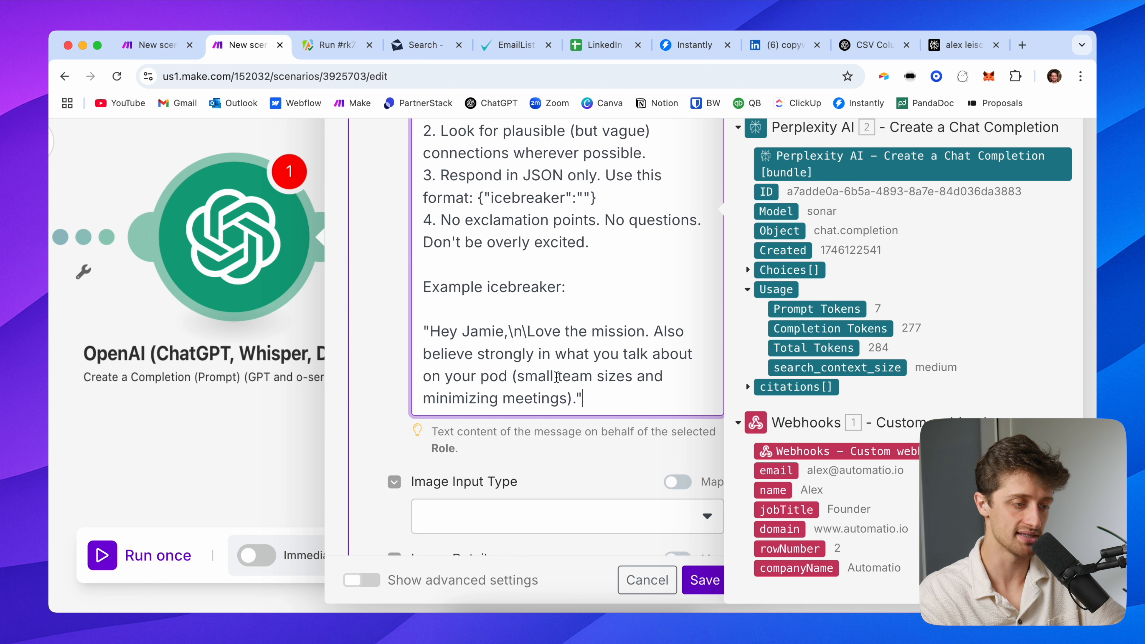
scroll(559, 377, "down", 2)
key("ctrl+minus")
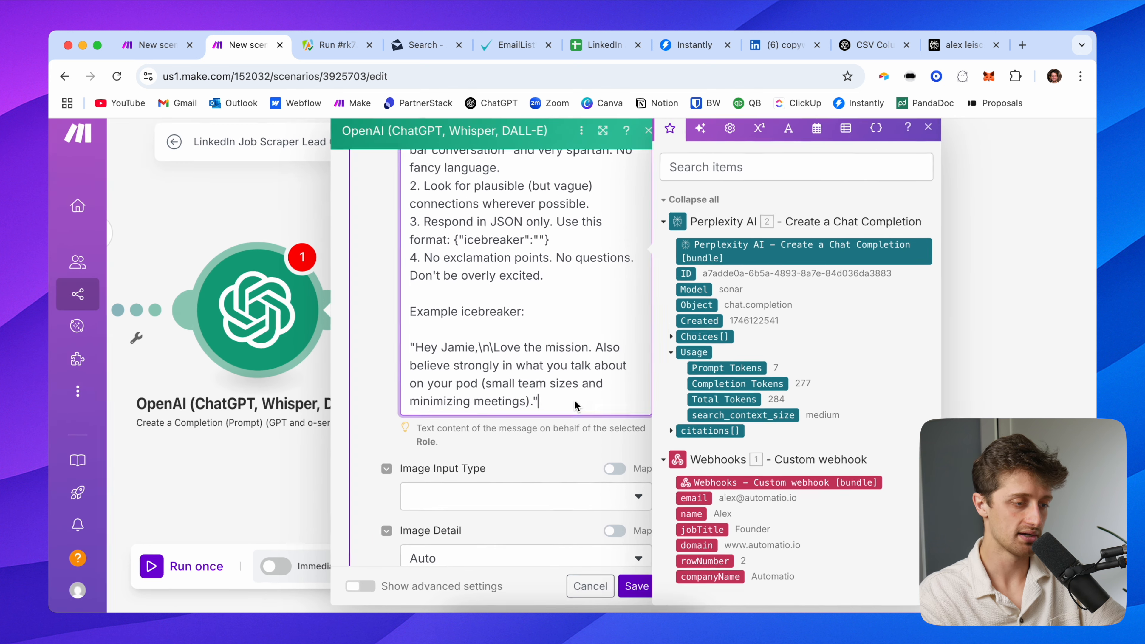
Add a 'Google Search:' line to the OpenAI prompt mapped to Perplexity's Choices > Message > Content
left_click(366, 417)
scroll(375, 360, "up", 1)
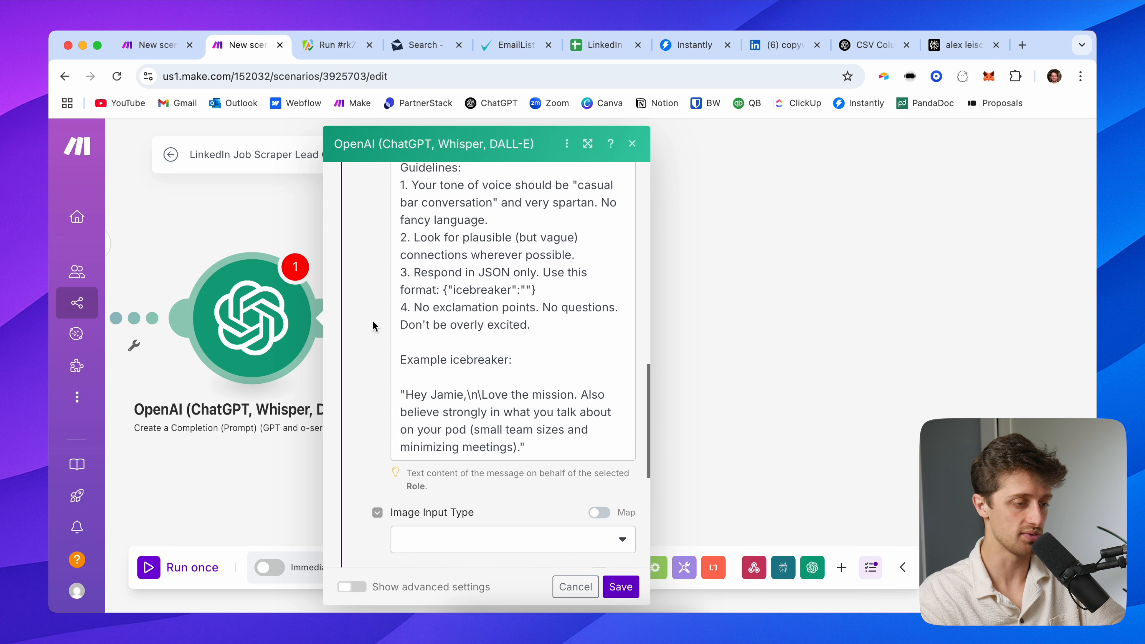
scroll(395, 352, "down", 7)
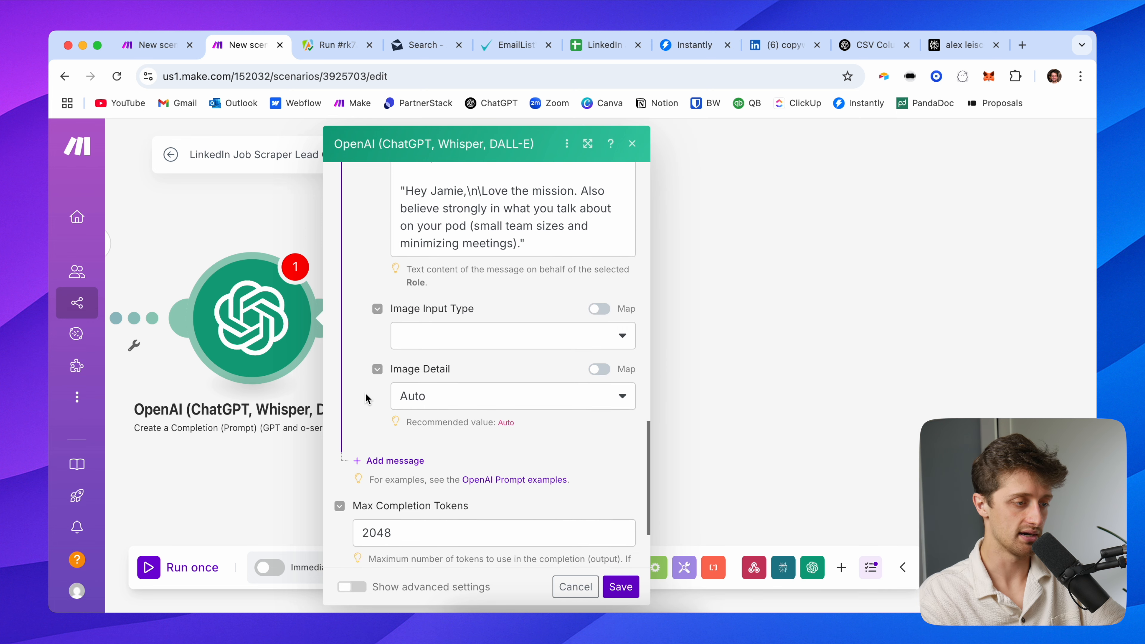
scroll(366, 397, "up", 5)
left_click(546, 372)
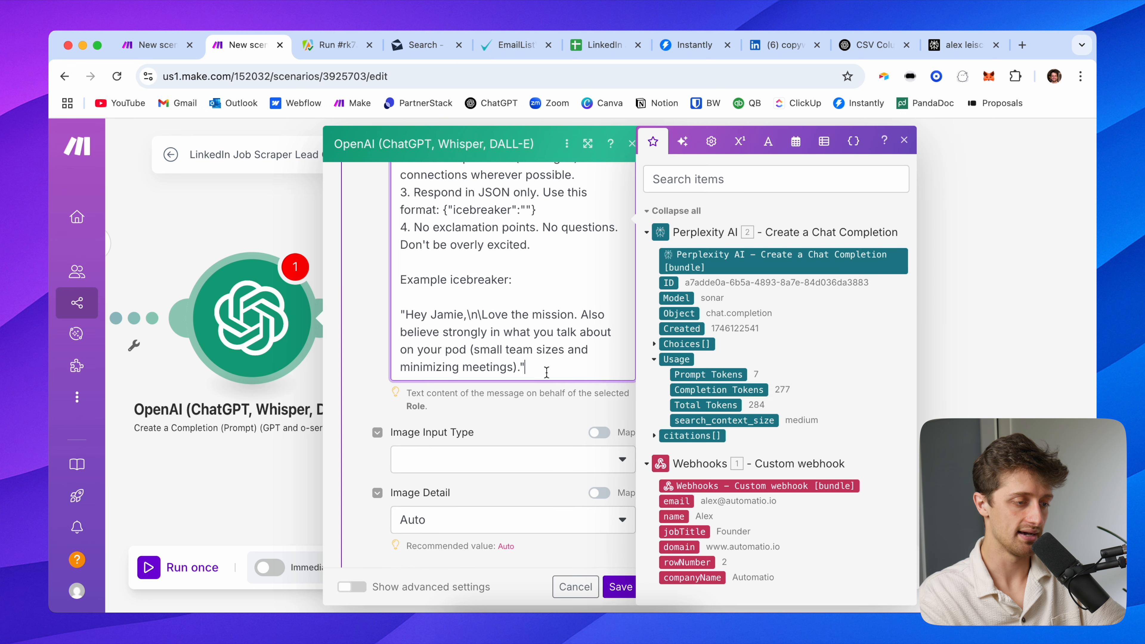
key("Return")
key("Return")
key("Return")
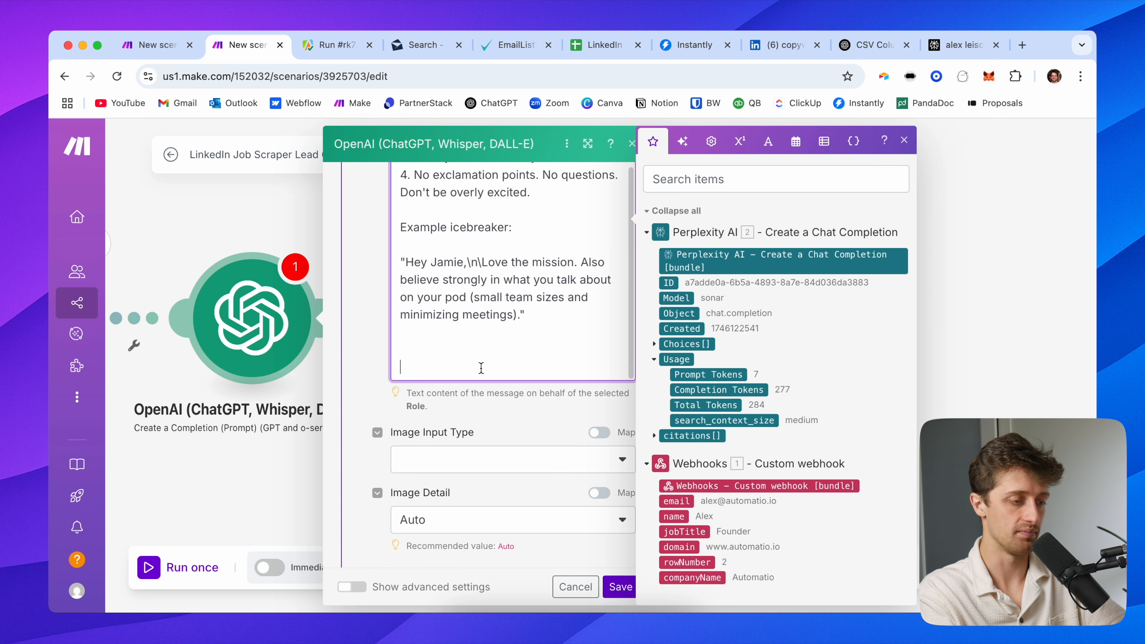
type("Google Search:")
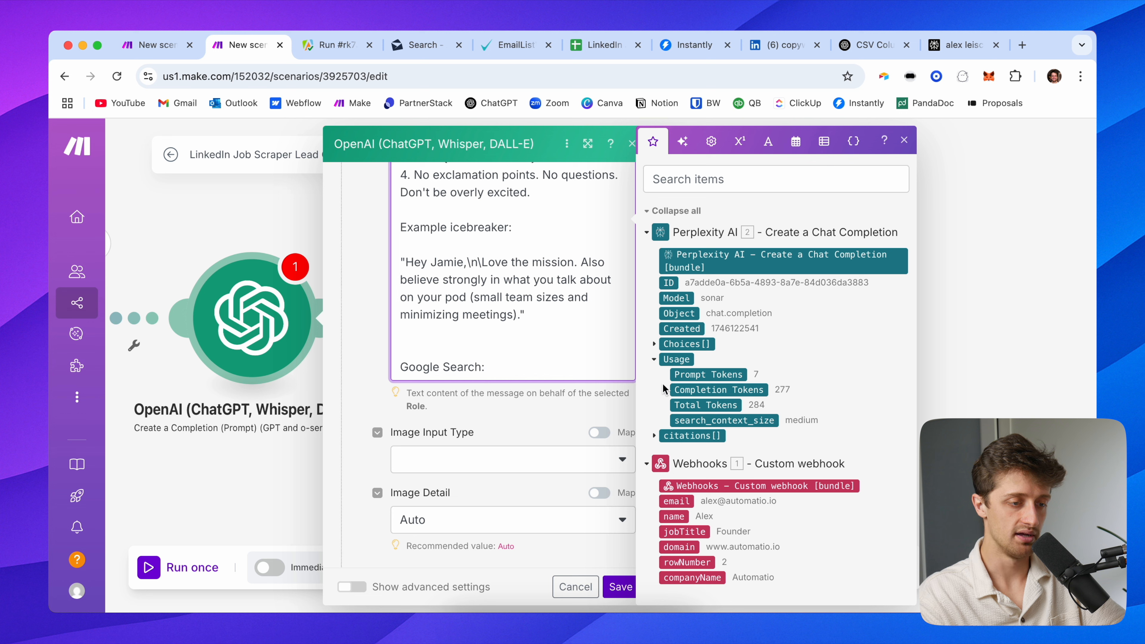
left_click(655, 344)
left_click(666, 390)
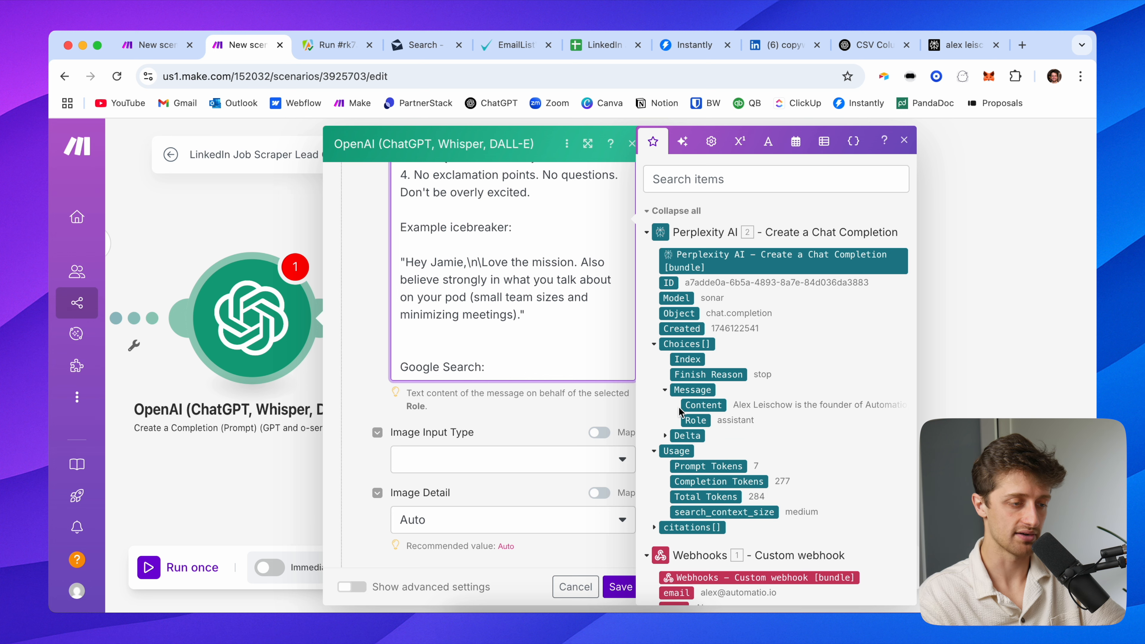
left_click(697, 404)
left_click(379, 351)
Set the response format to JSON Object, leaving Max Completion Tokens at 300
scroll(517, 406, "up", 3)
scroll(516, 408, "down", 2)
scroll(517, 408, "down", 1)
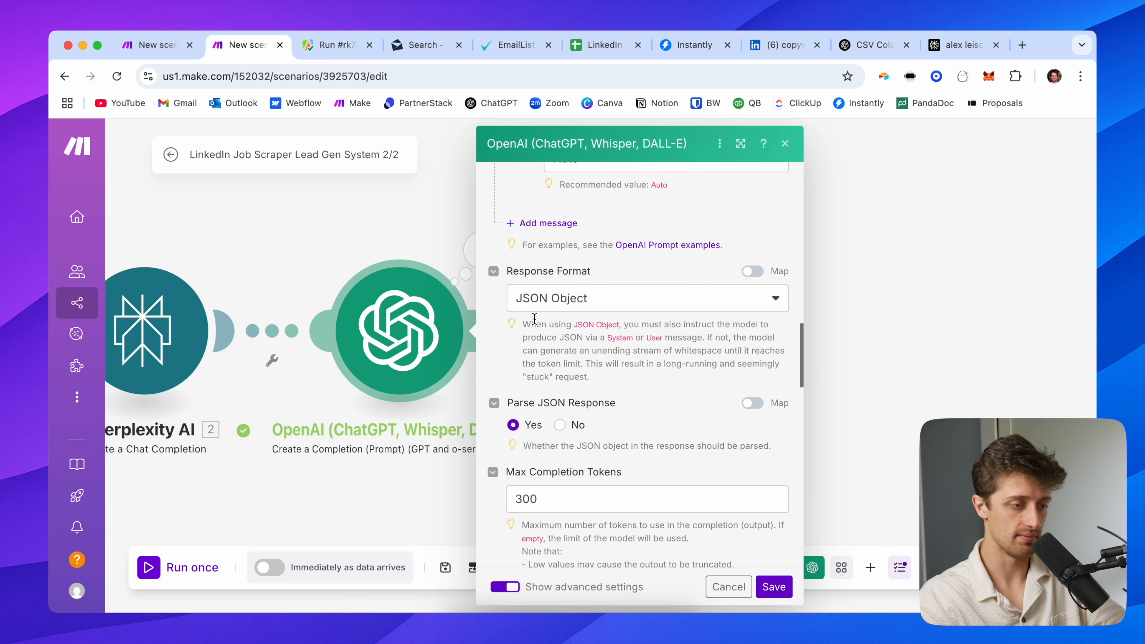
left_click(539, 309)
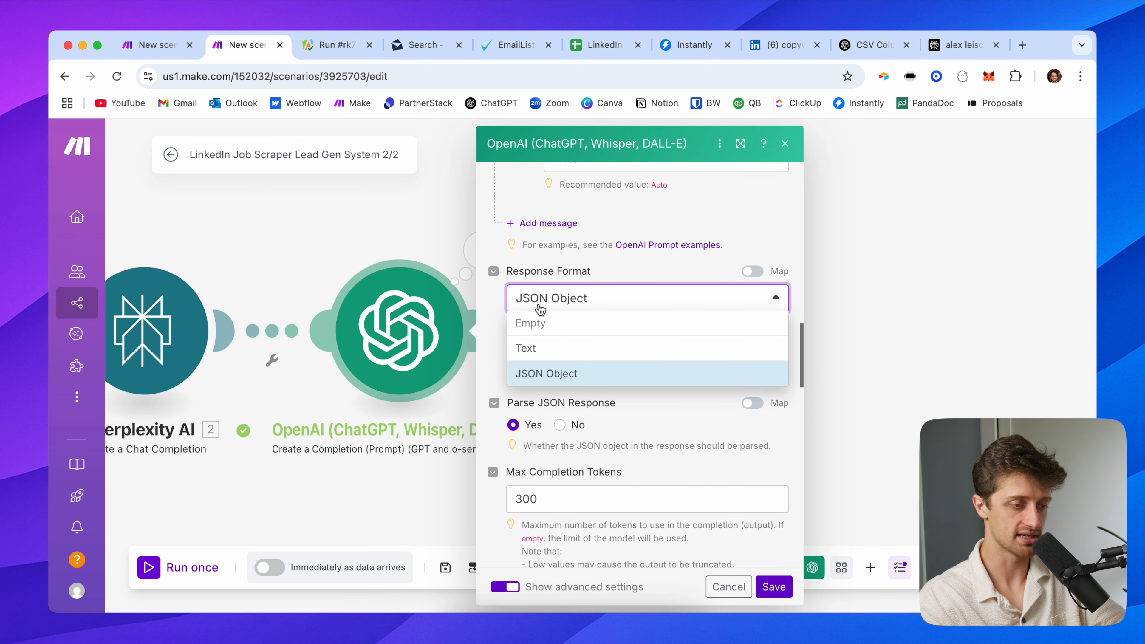
left_click(583, 372)
scroll(541, 372, "down", 2)
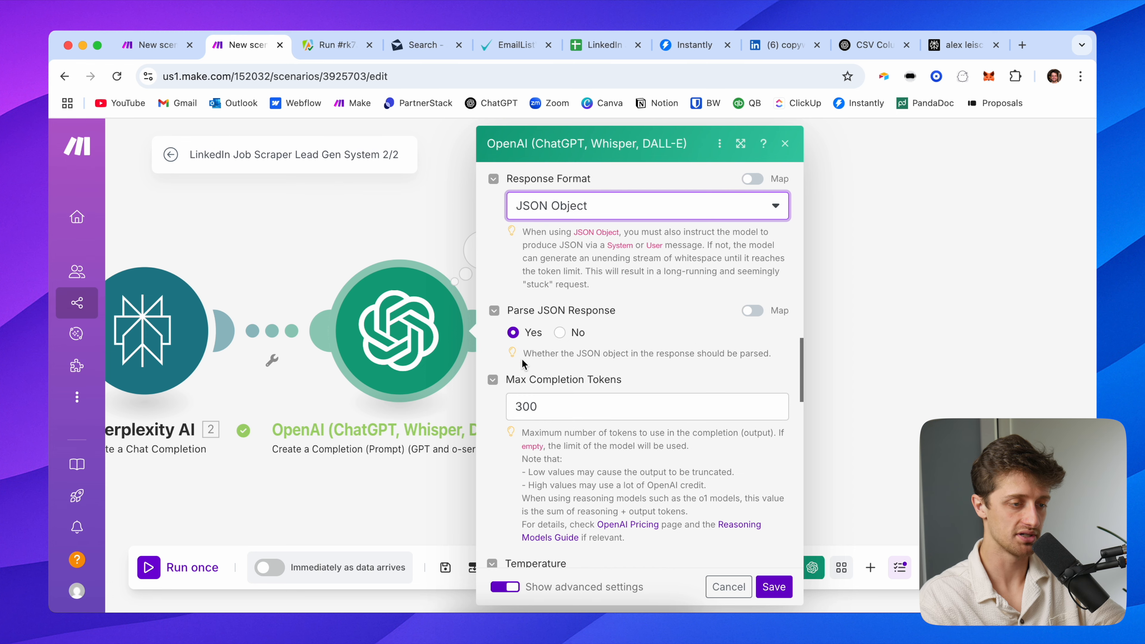
scroll(516, 343, "down", 1)
left_click(557, 365)
left_click(678, 337)
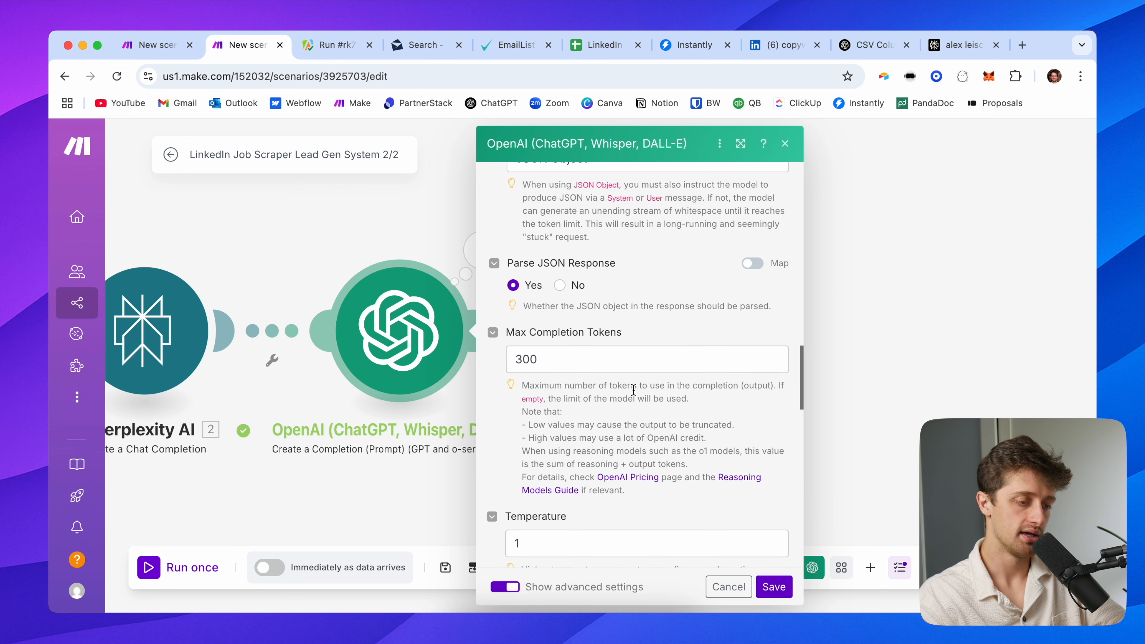
Set Temperature to 2 and save the OpenAI module settings
scroll(631, 343, "down", 3)
scroll(606, 341, "down", 12)
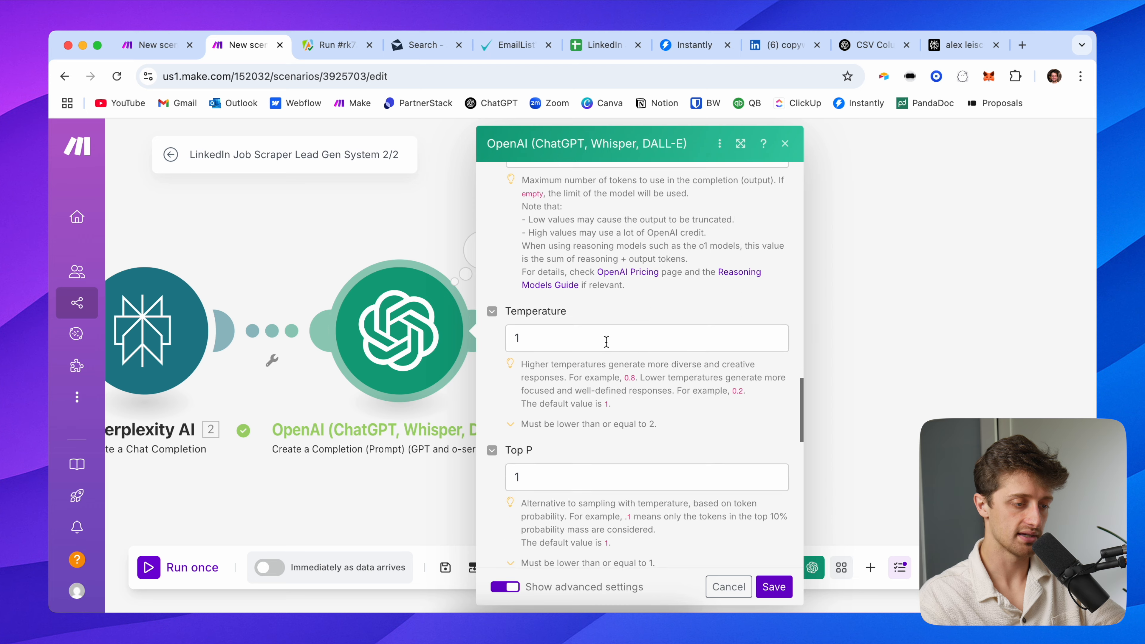
scroll(577, 388, "up", 10)
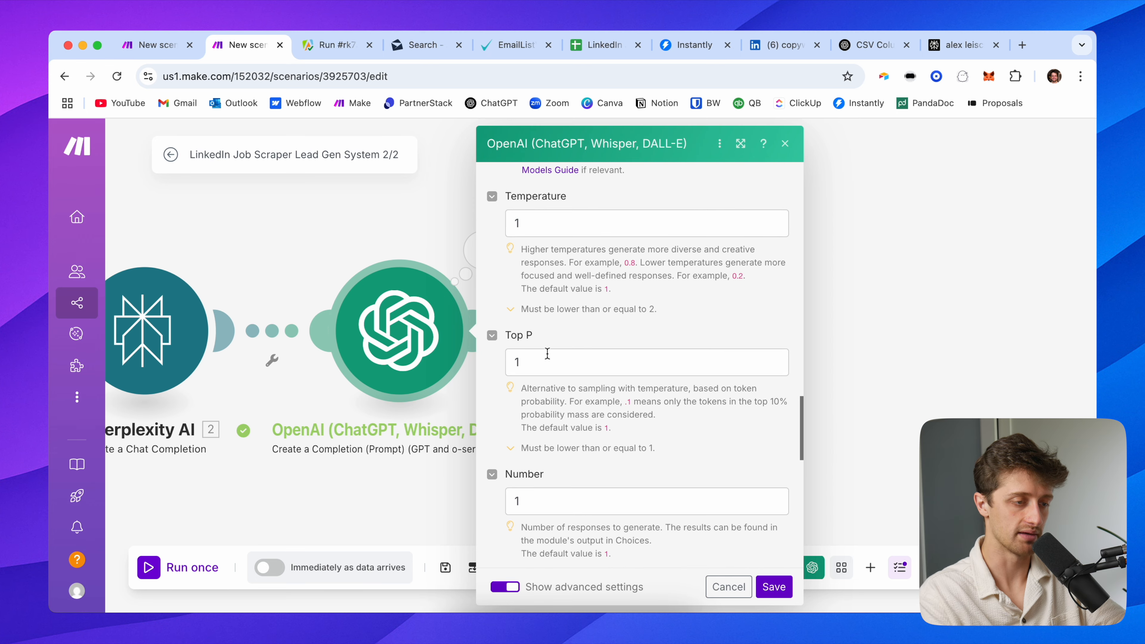
left_click(528, 225)
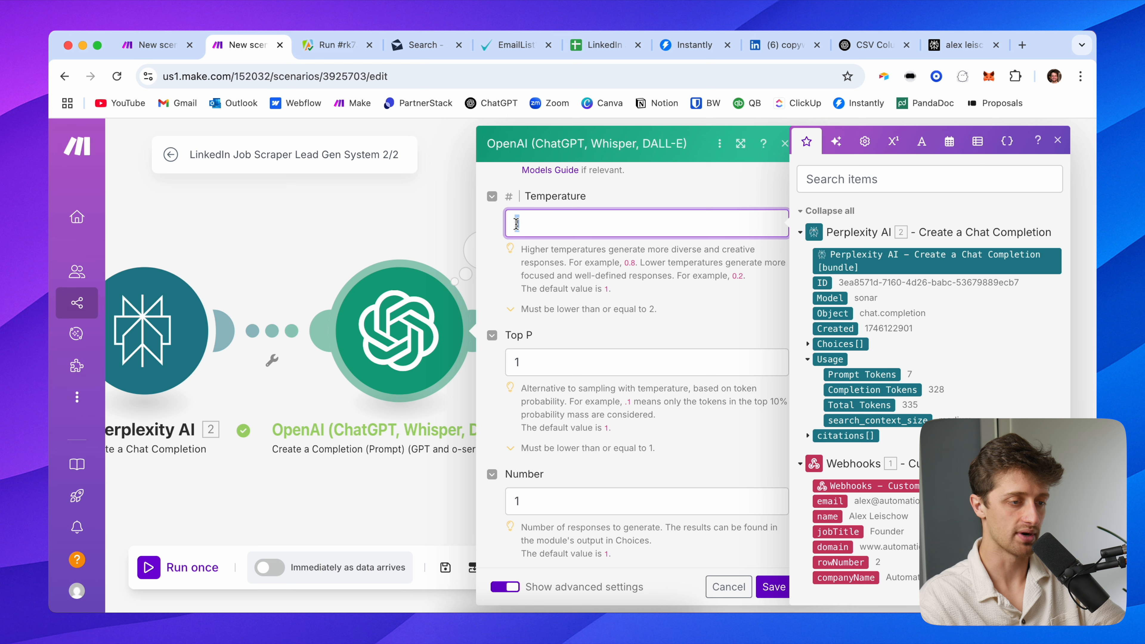
type("2")
left_click(654, 262)
scroll(561, 332, "down", 3)
scroll(561, 332, "down", 10)
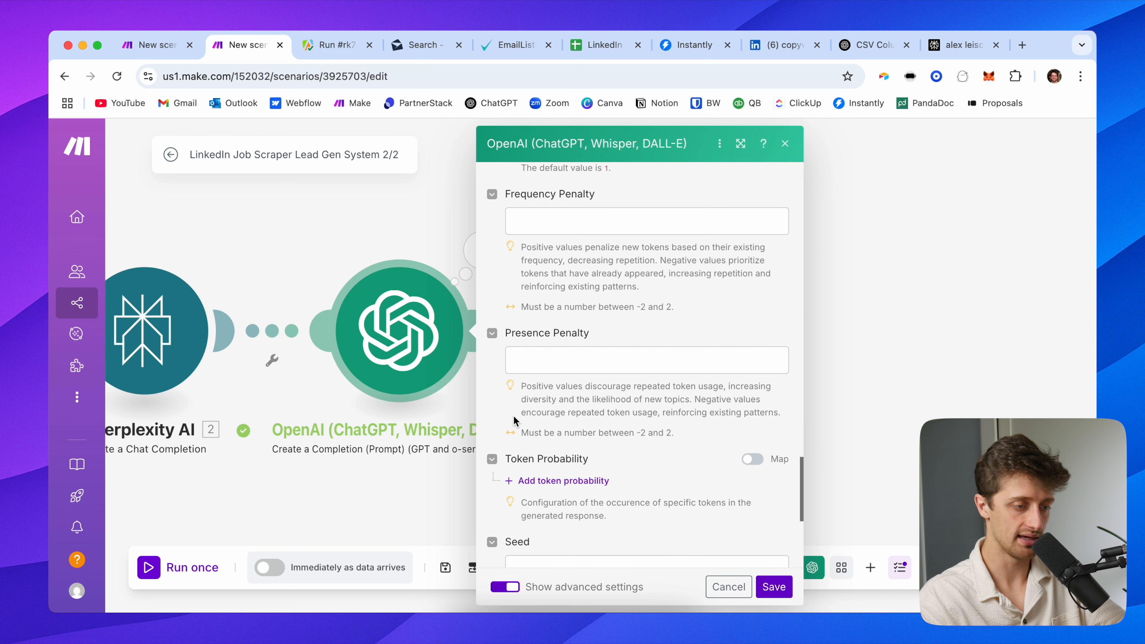
scroll(515, 424, "down", 5)
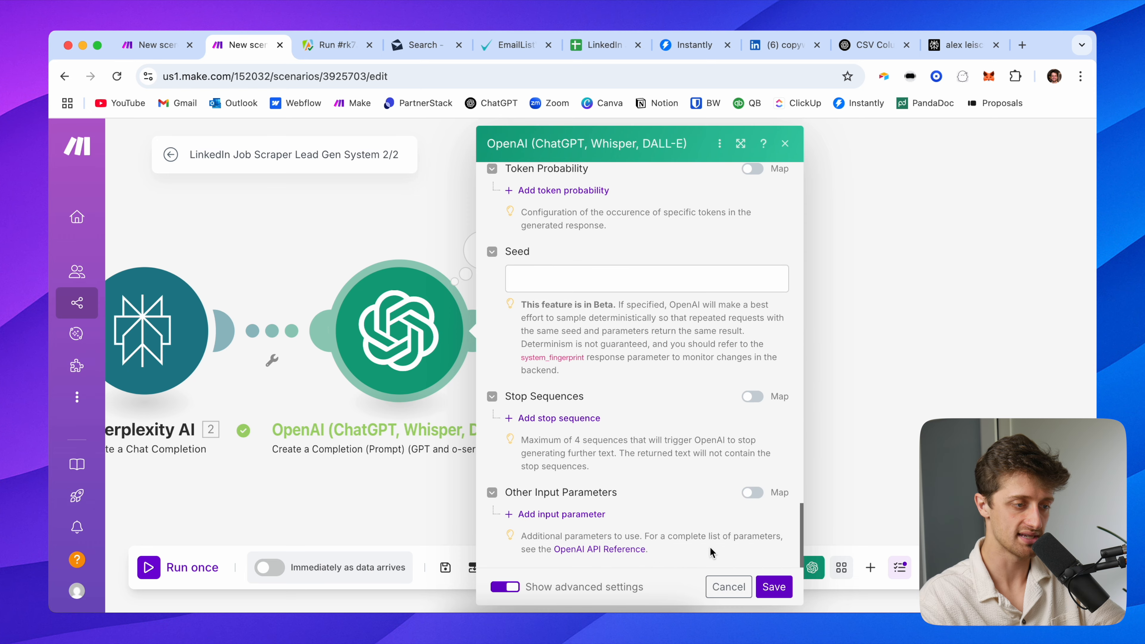
left_click(761, 583)
left_click_drag(549, 327, 690, 312)
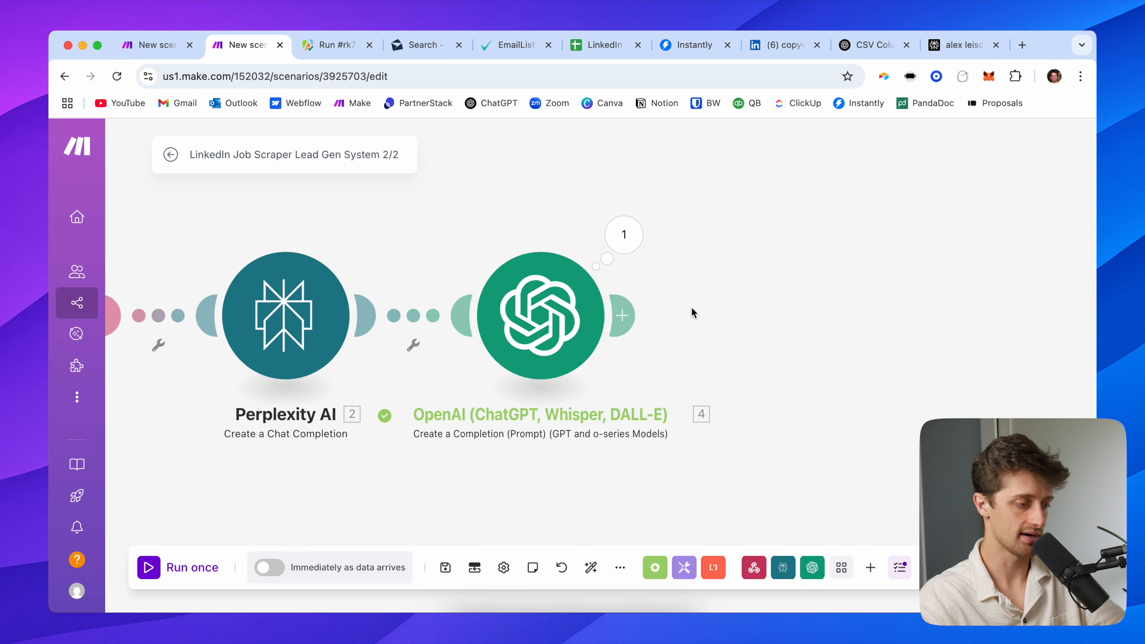
Start the 2/2 scenario with Run once, then run only the 1/2 scenario's HTTP module
left_click(156, 577)
left_click(156, 45)
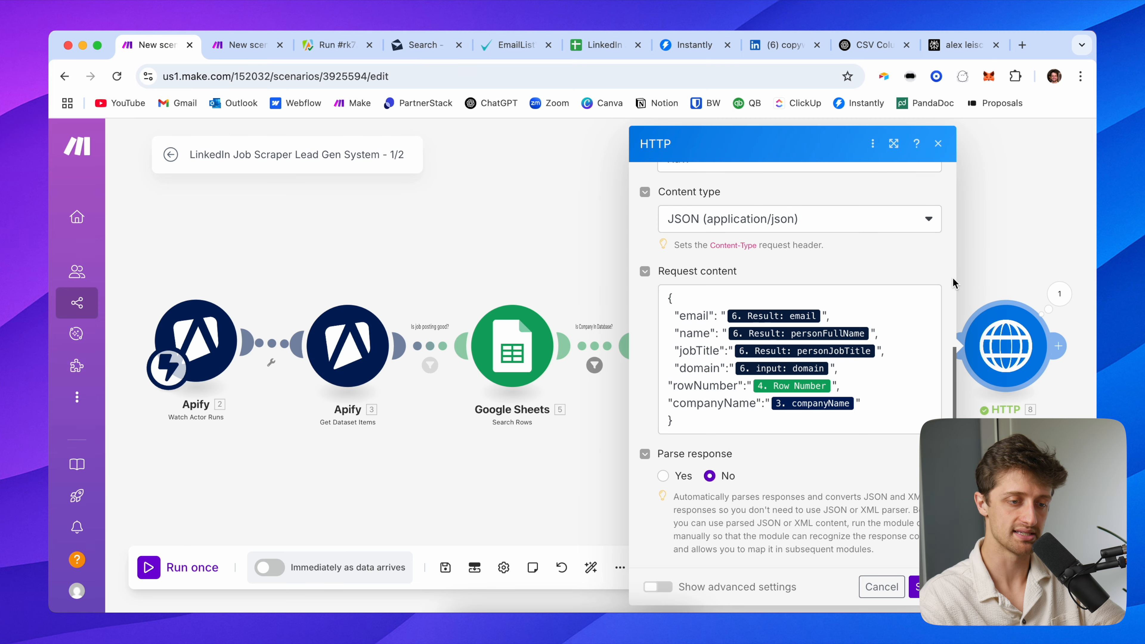
left_click(1000, 276)
right_click(1005, 343)
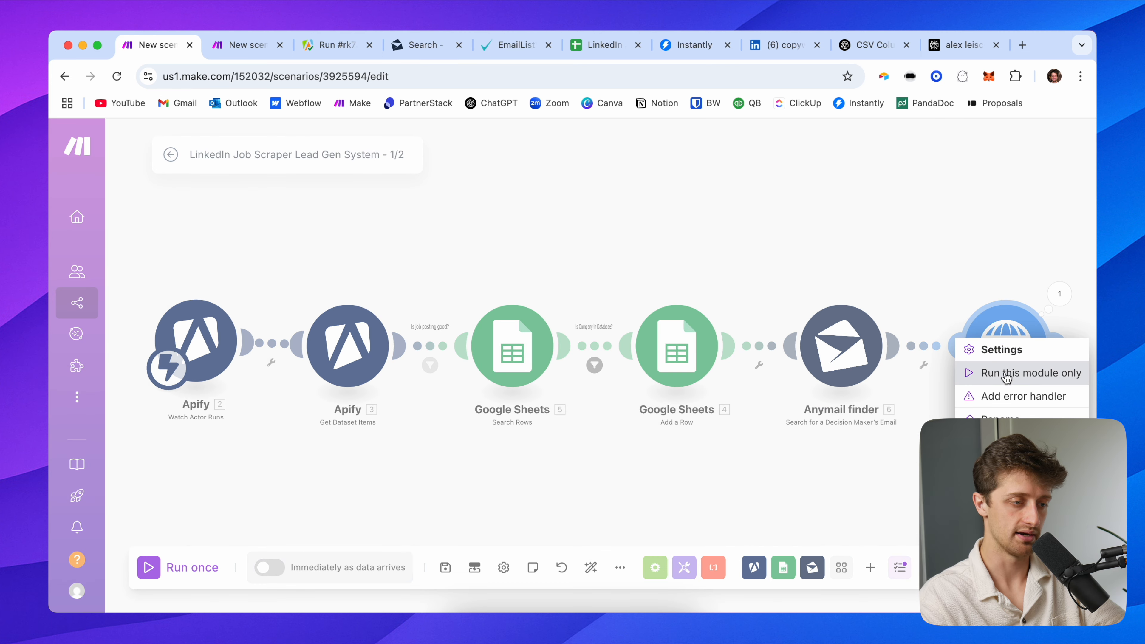
left_click(1021, 371)
Fill the HTTP test form's companyName and set Row Number to 3
scroll(711, 389, "down", 10)
left_click_drag(467, 215, 165, 237)
left_click_drag(652, 289, 226, 287)
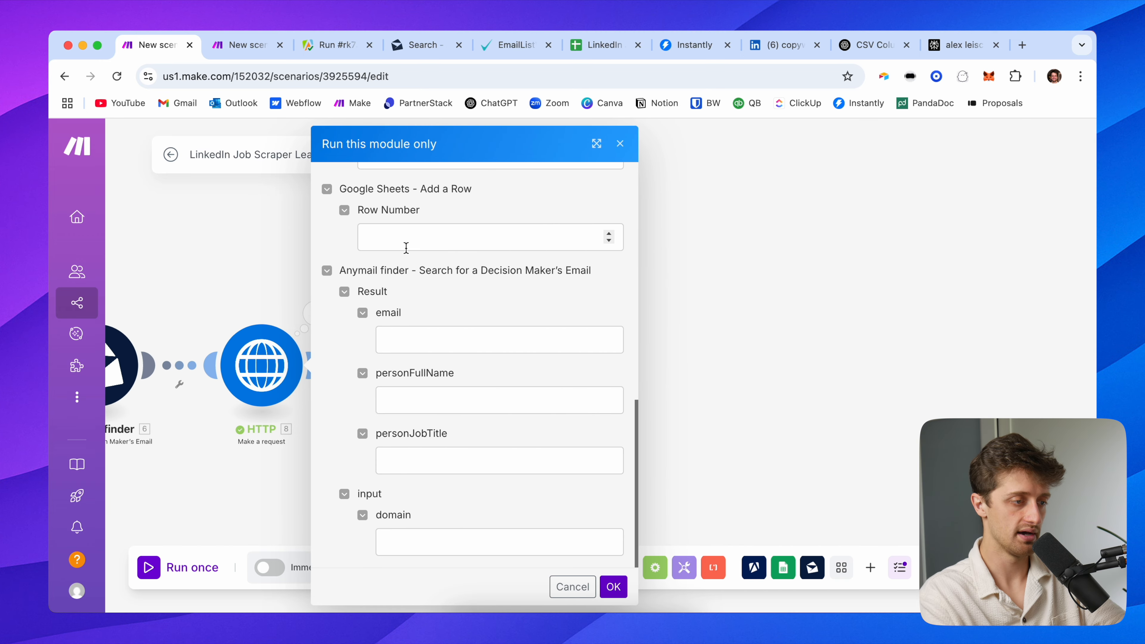
scroll(383, 270, "up", 2)
left_click(411, 227)
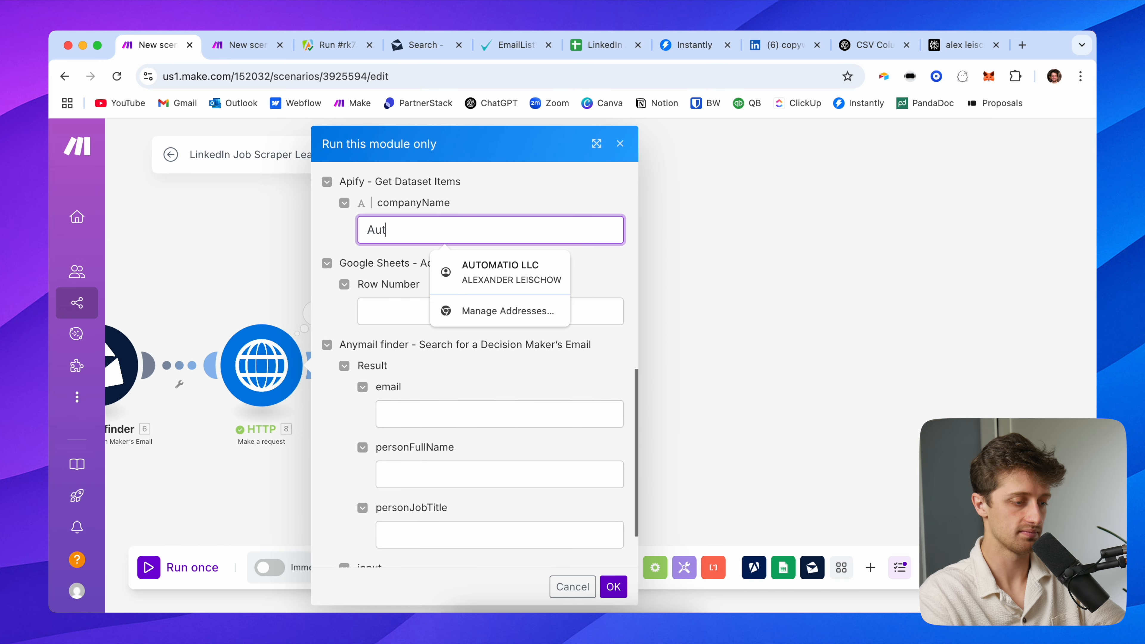
key("Tab")
type("3")
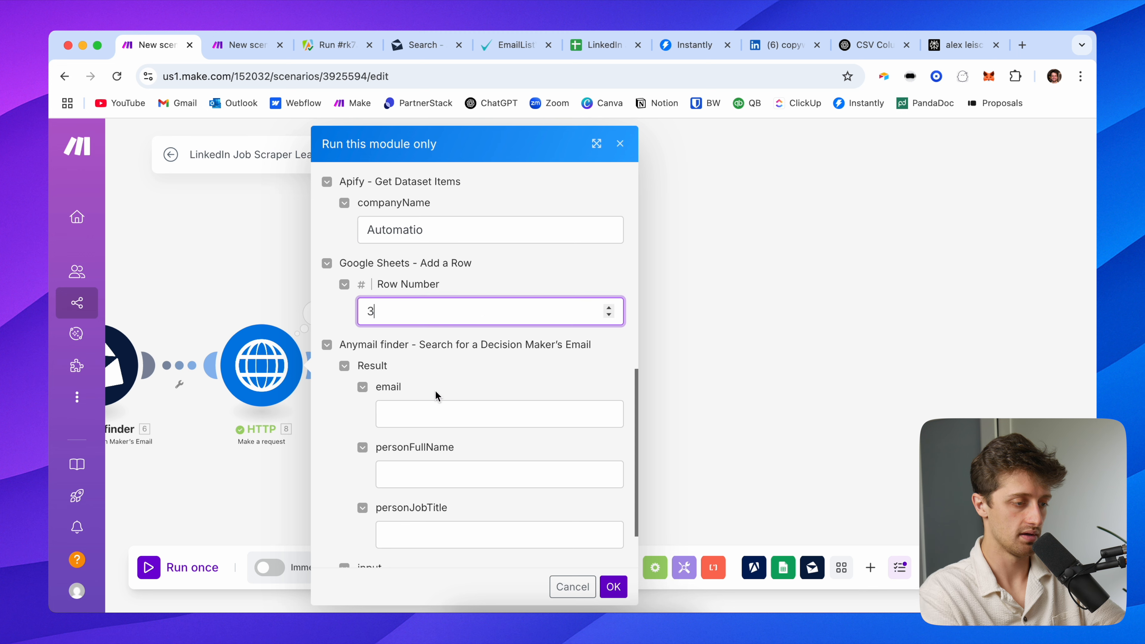
left_click(433, 409)
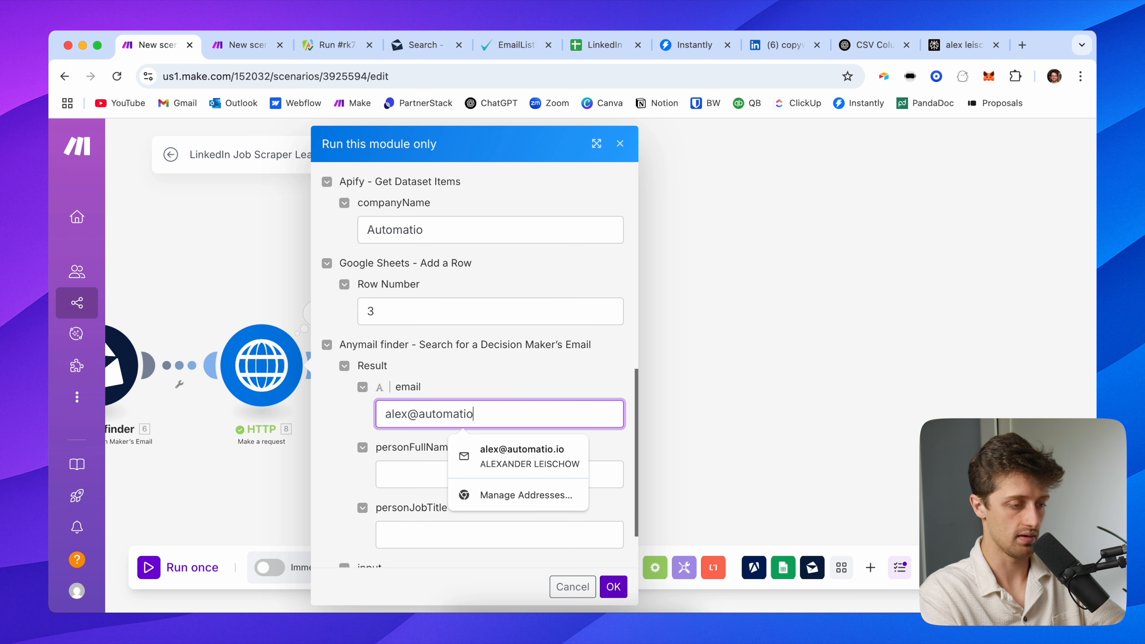
key("Tab")
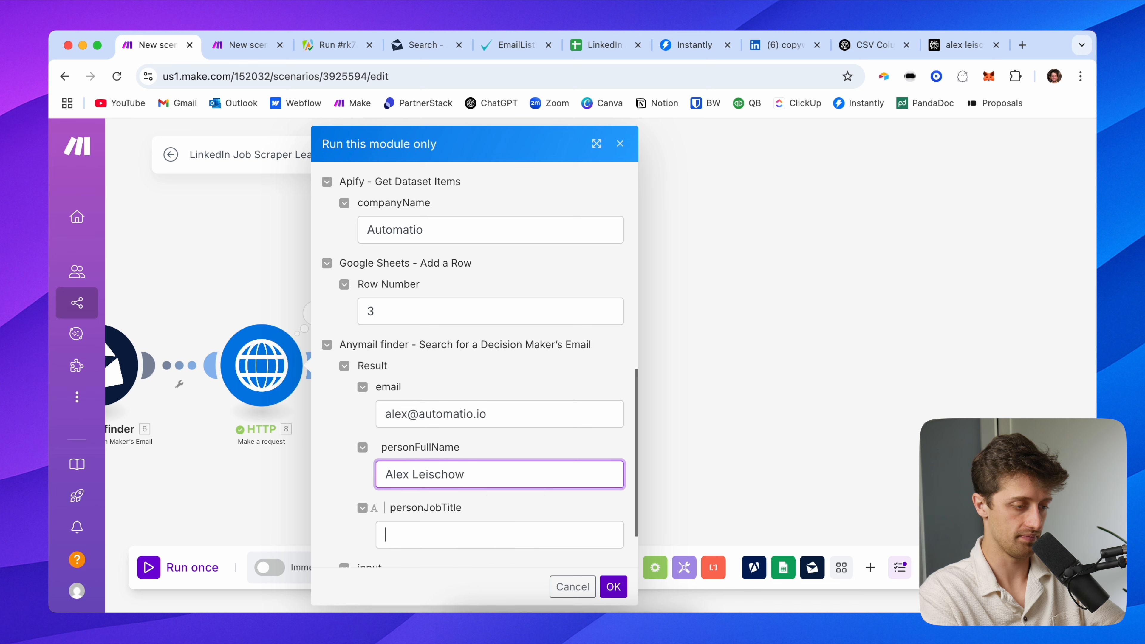
key("Tab")
type("Founder")
key("Tab")
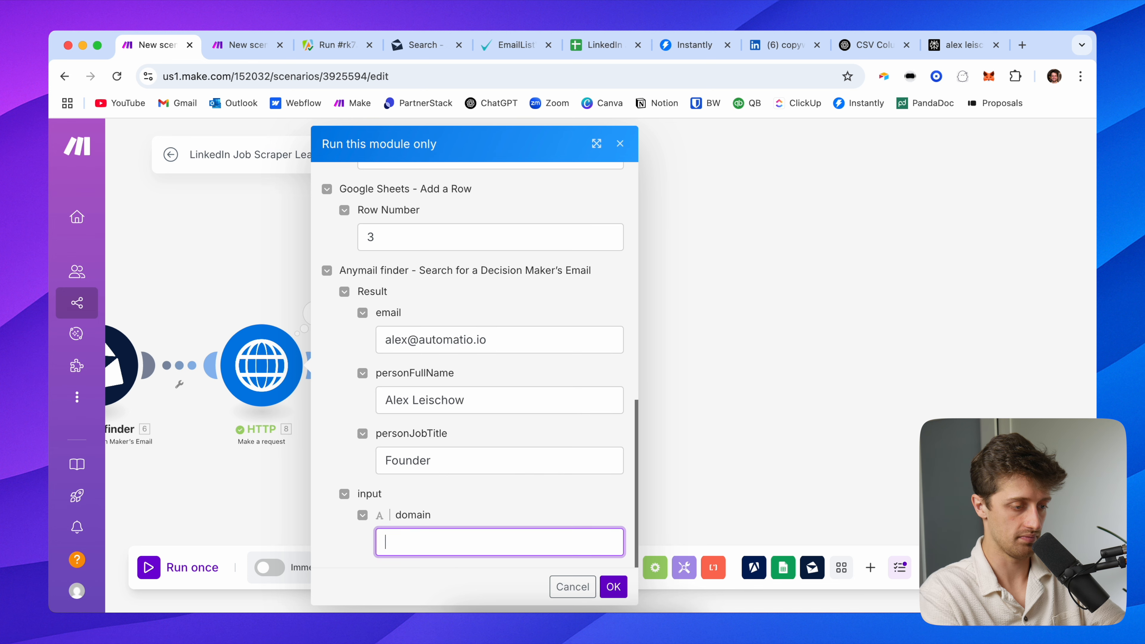
type("www.automatio.io")
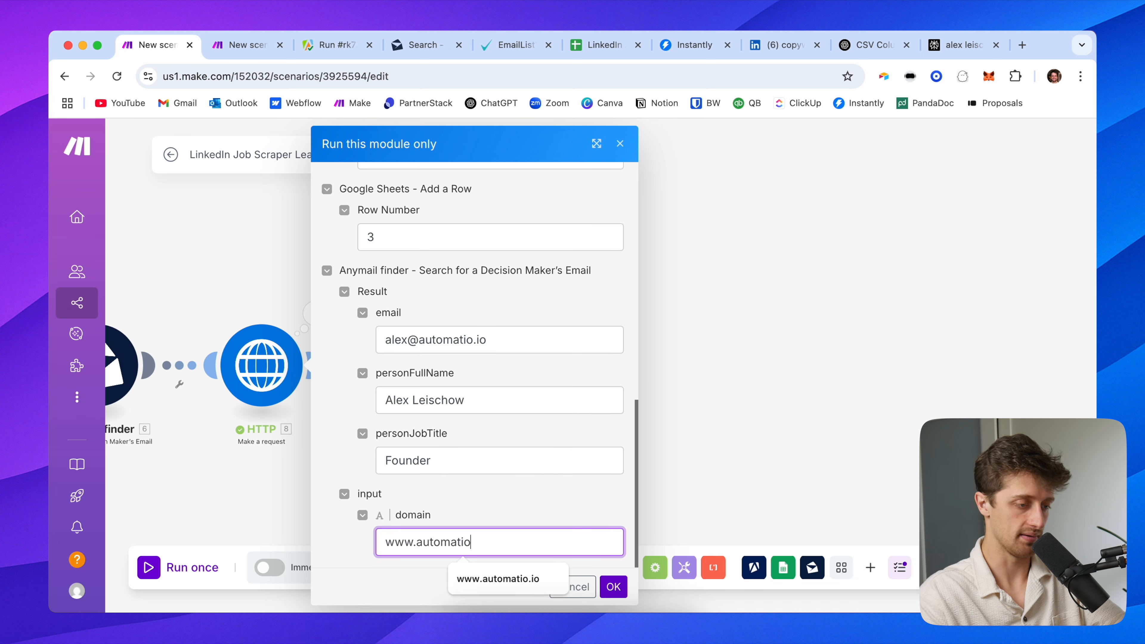
left_click(611, 586)
left_click(254, 43)
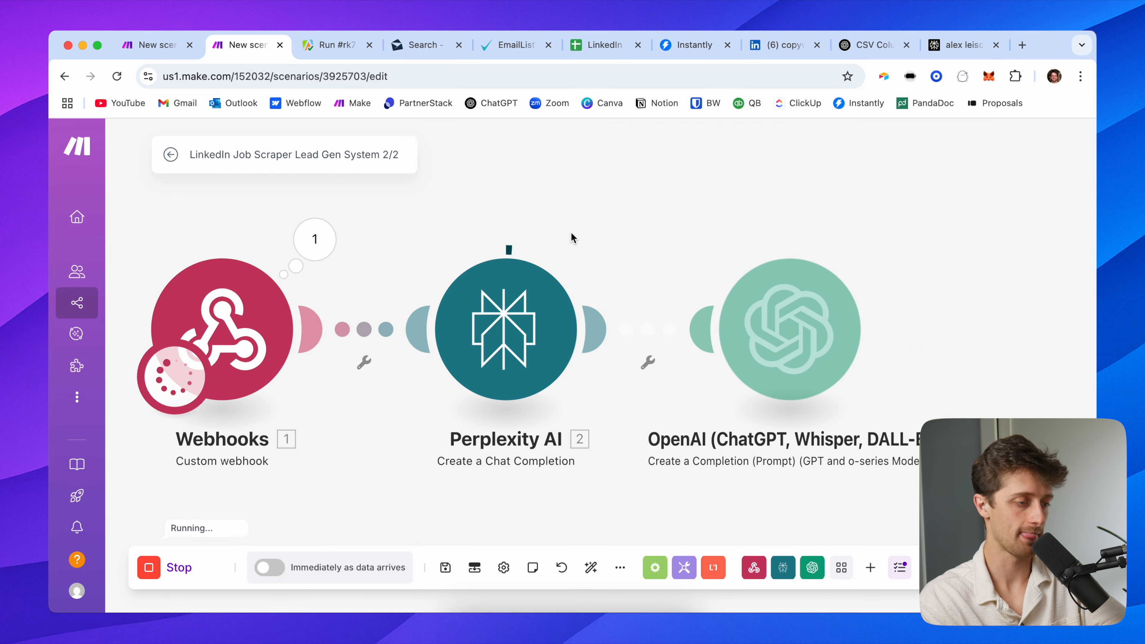
Open the OpenAI module's run output, expand Result and select the generated icebreaker text
left_click_drag(570, 234, 488, 230)
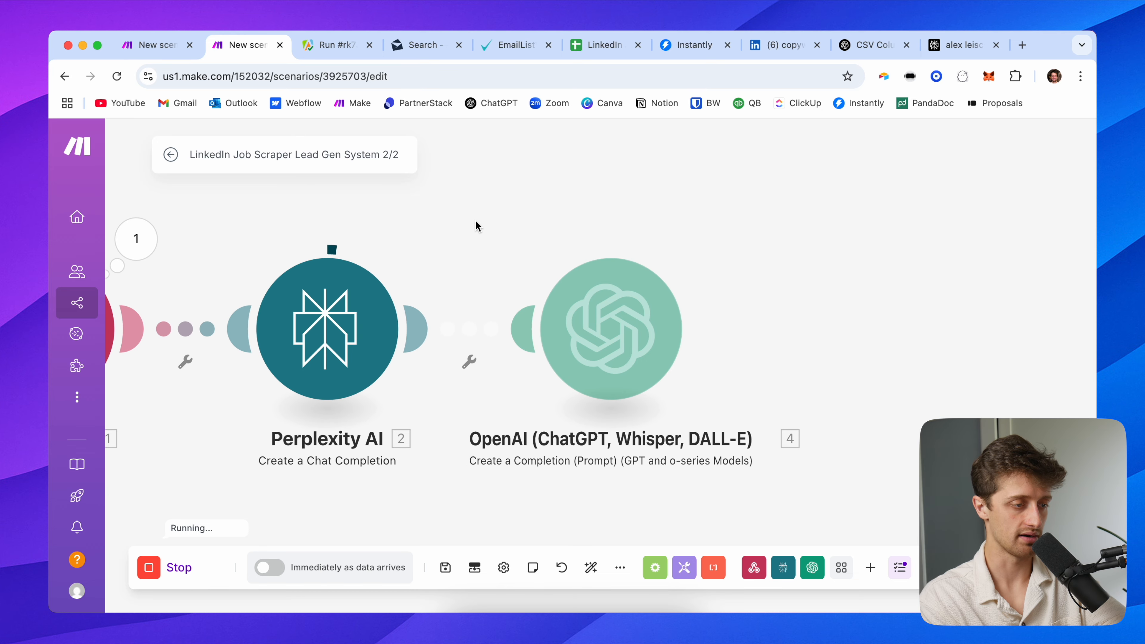
left_click_drag(476, 226, 315, 233)
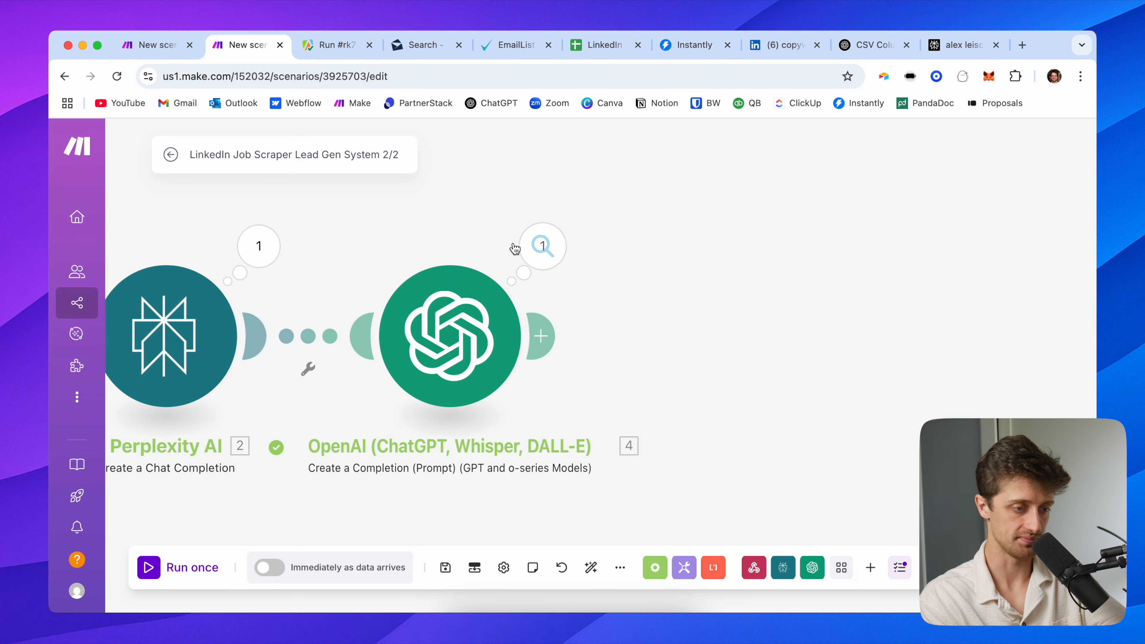
left_click(534, 248)
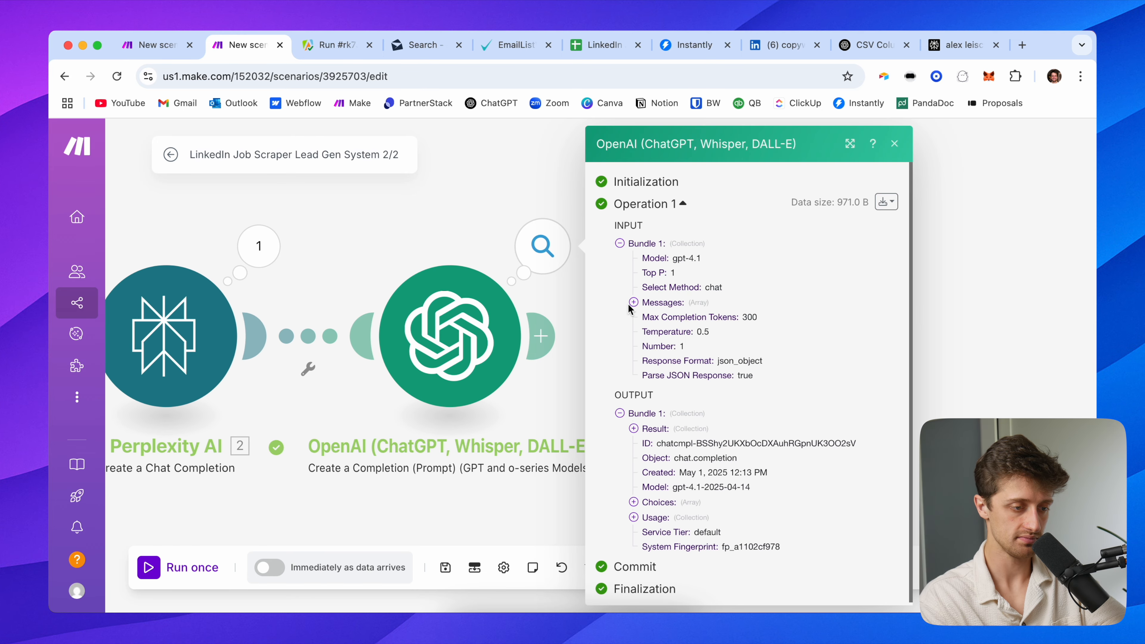
left_click(650, 431)
scroll(719, 460, "down", 2)
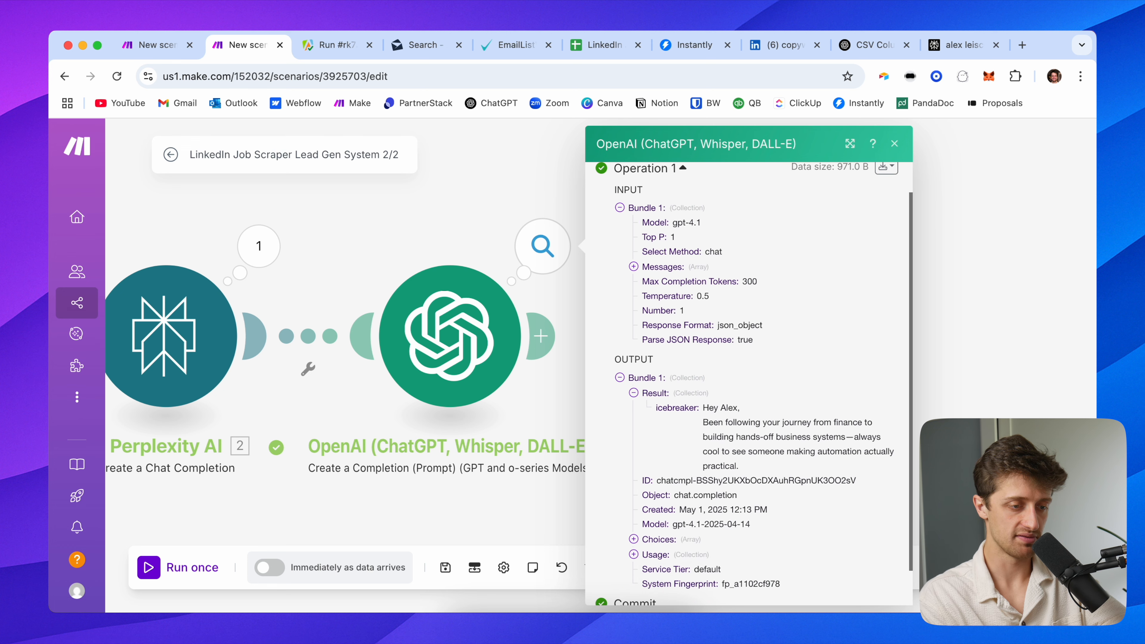
left_click_drag(705, 390, 780, 448)
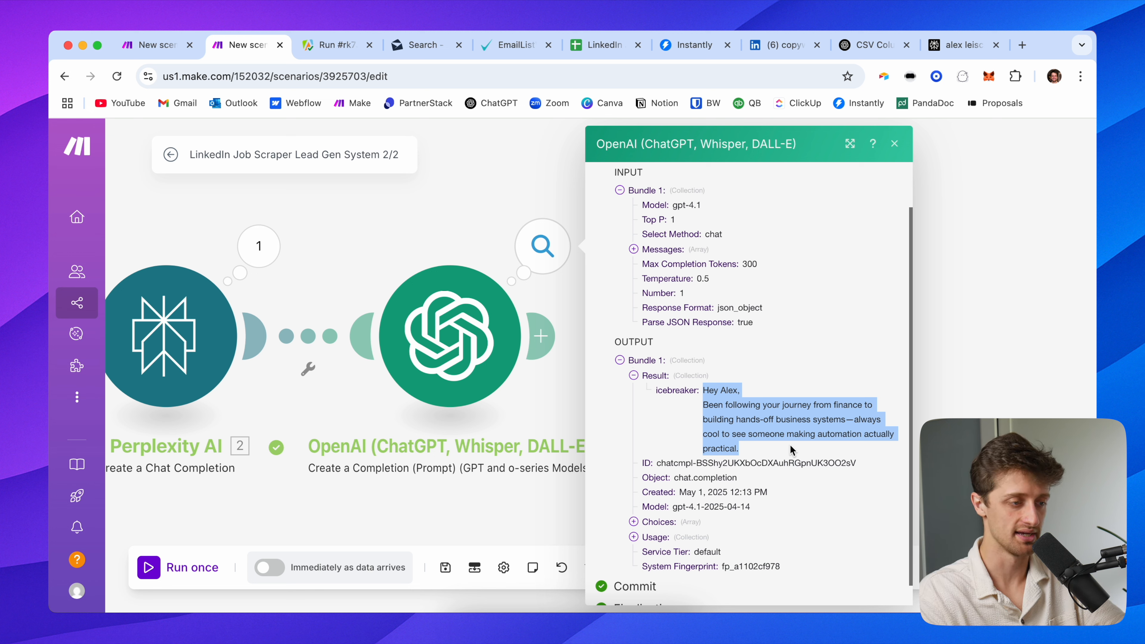
Add a Google Sheets Update a Row module after the OpenAI module
left_click(464, 240)
left_click_drag(465, 241, 325, 214)
left_click(406, 308)
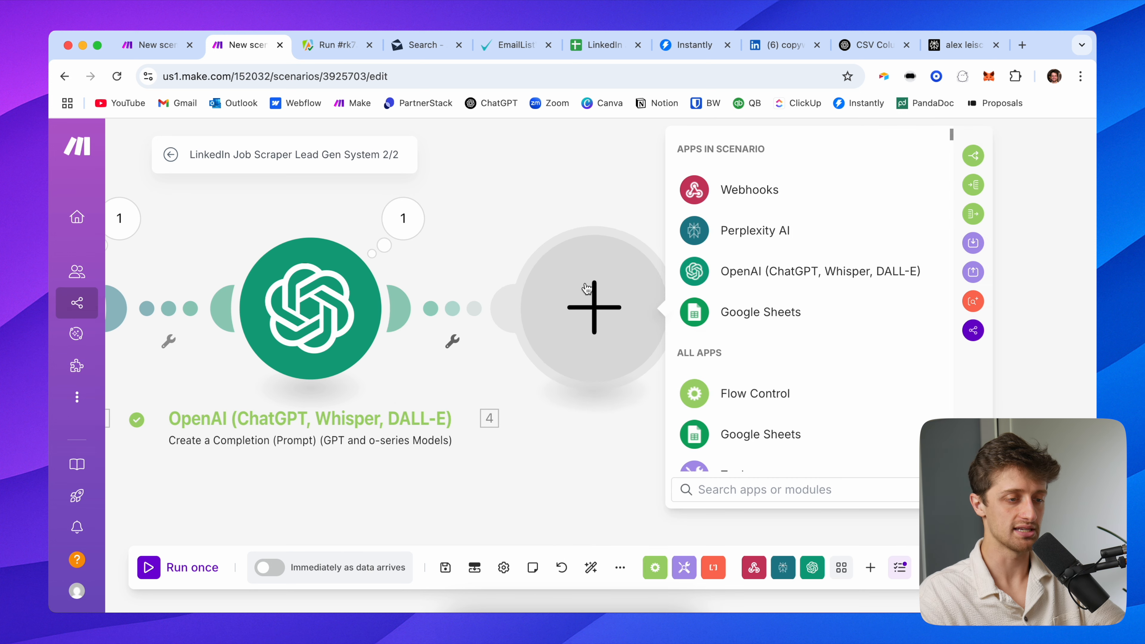
left_click(718, 306)
left_click_drag(580, 210, 444, 205)
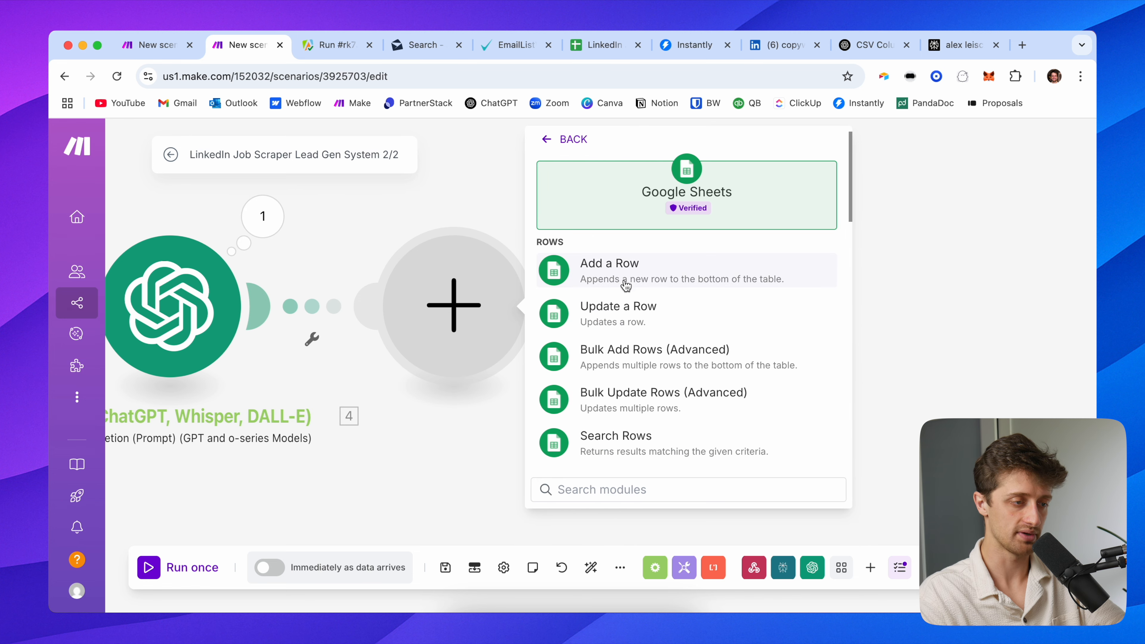
left_click(625, 312)
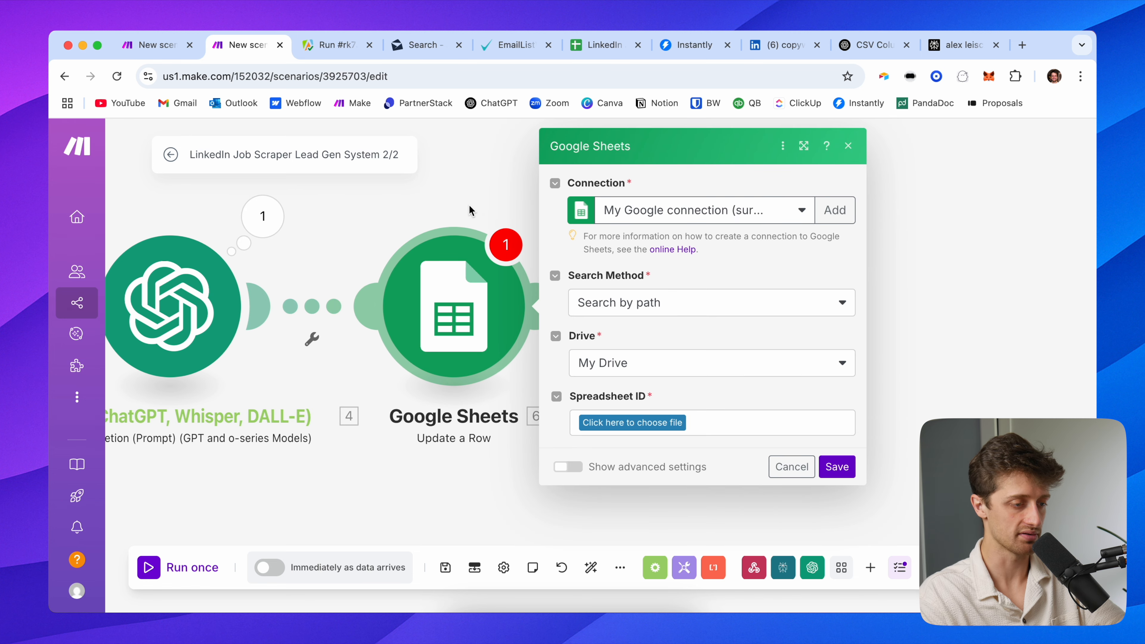
Choose the LinkedIn Jobs Database spreadsheet and Sheet1, confirming Icebreaker is column AB
left_click(480, 448)
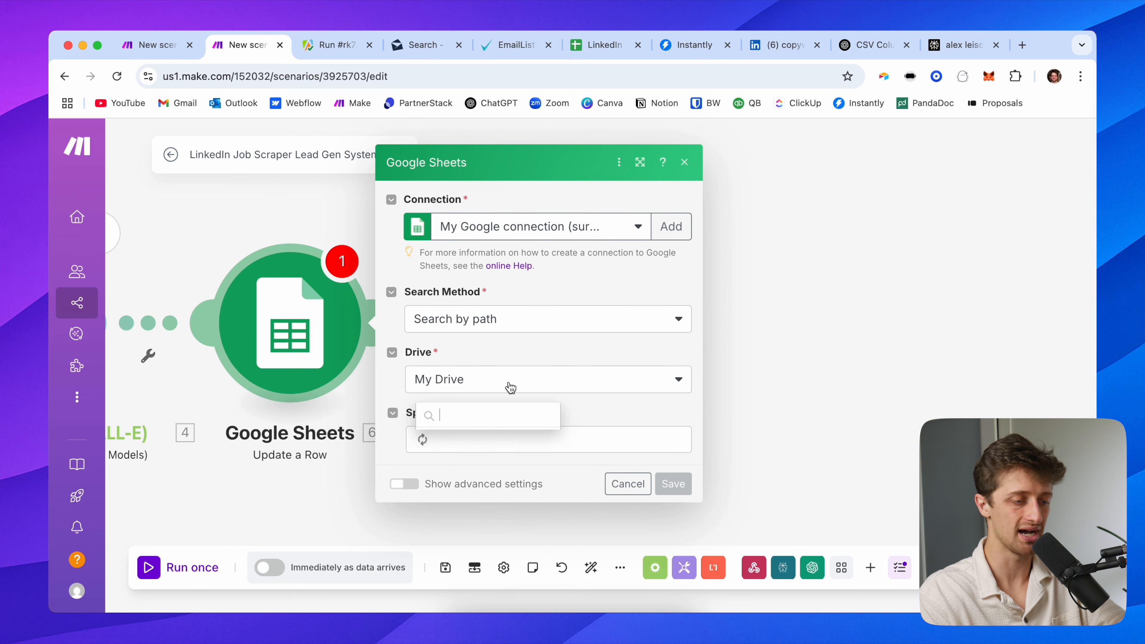
scroll(490, 375, "down", 10)
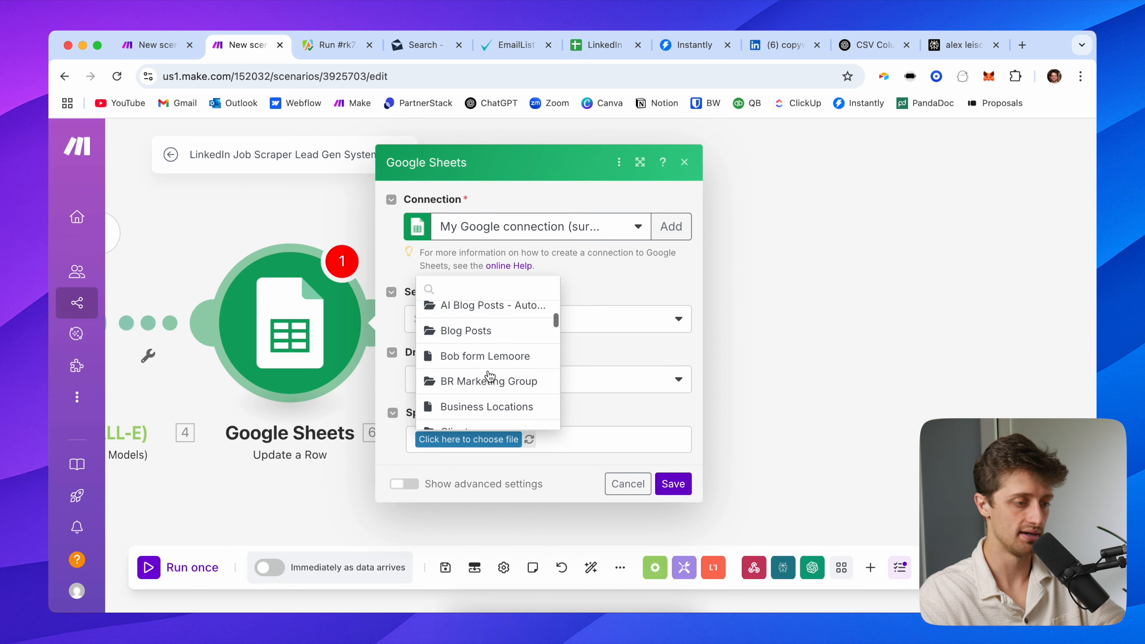
scroll(490, 376, "down", 2)
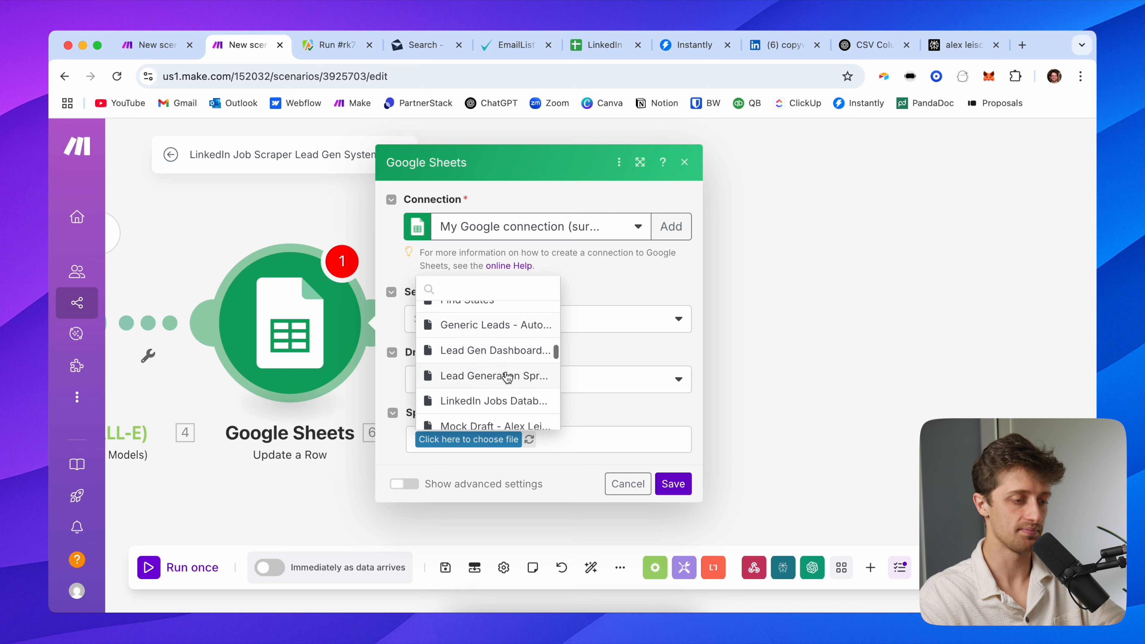
left_click(500, 403)
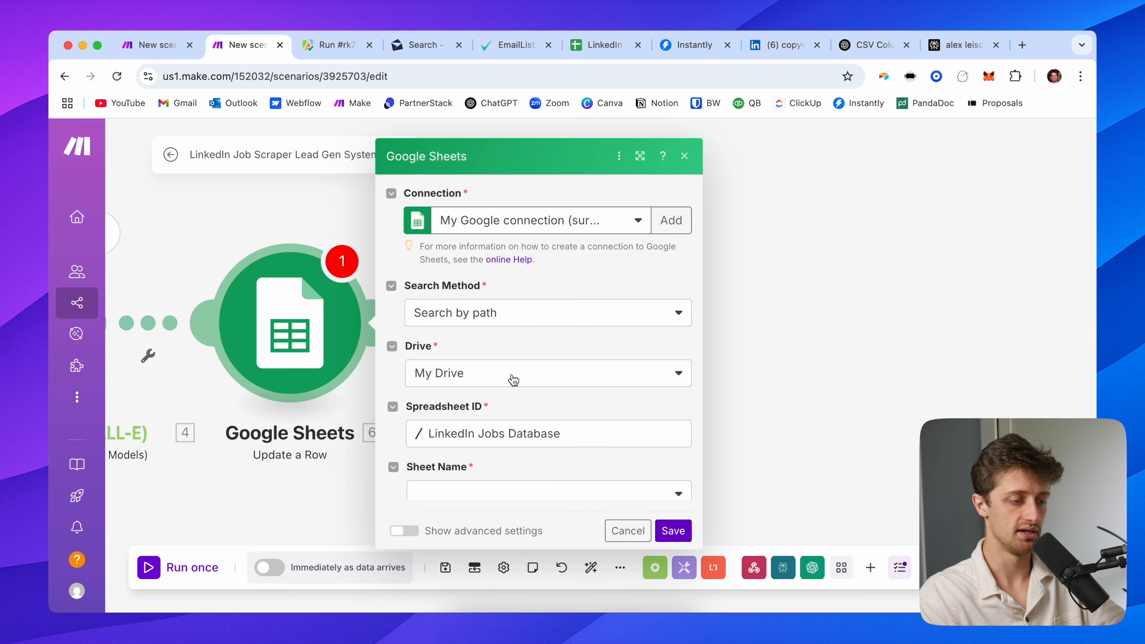
left_click(482, 476)
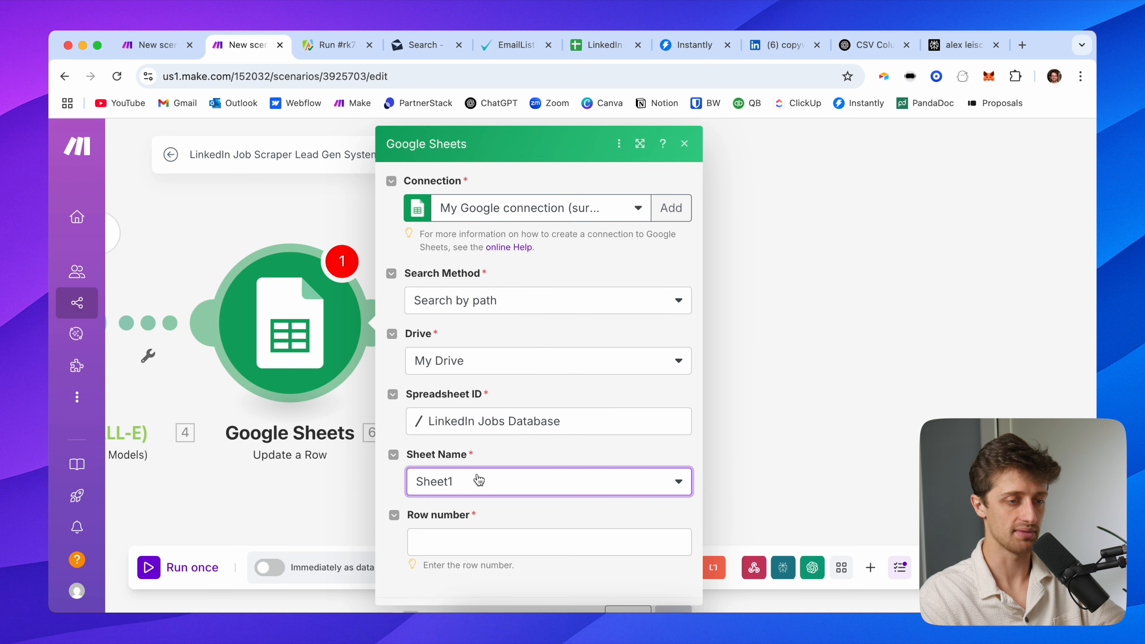
left_click(604, 45)
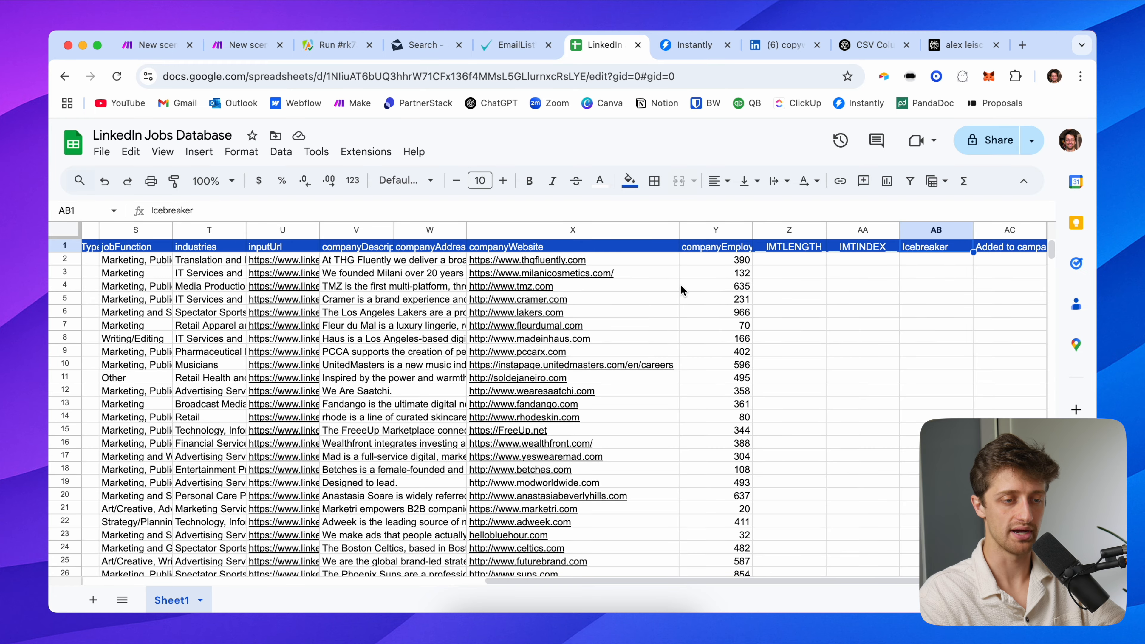
left_click(946, 229)
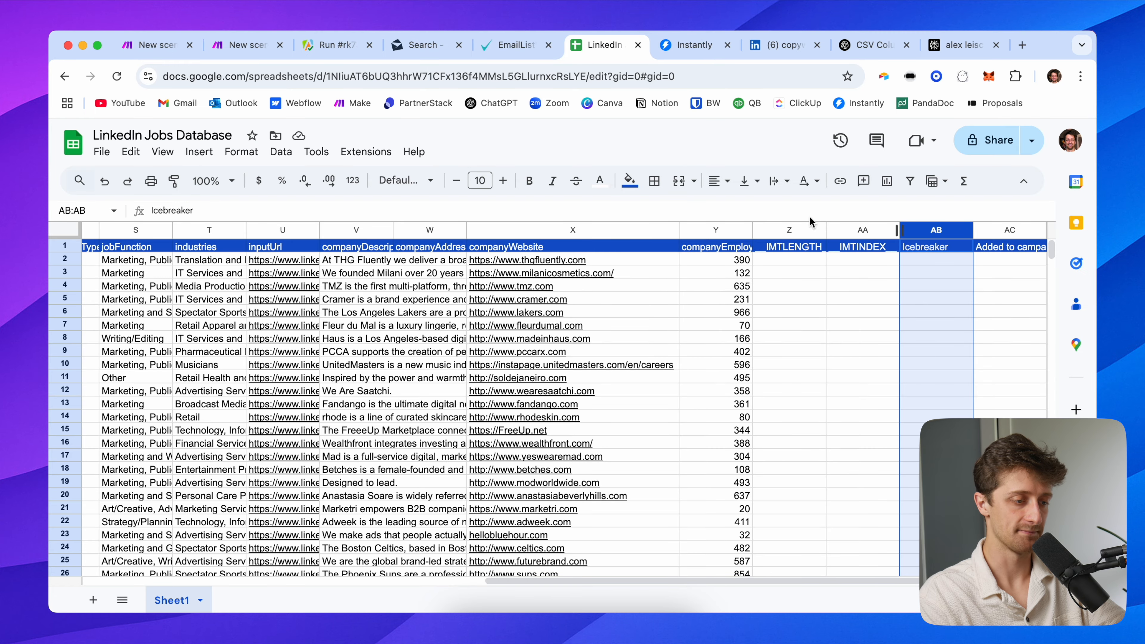
left_click(239, 45)
Map the webhook's rowNumber into the Row Number field
scroll(504, 433, "down", 6)
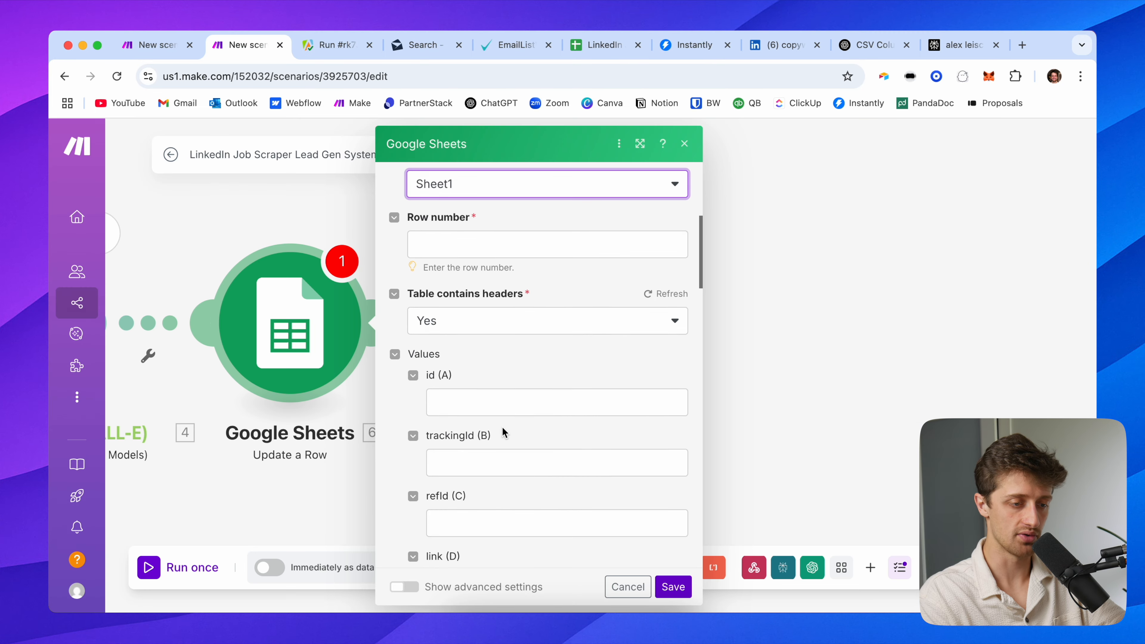
left_click(459, 246)
scroll(739, 347, "down", 10)
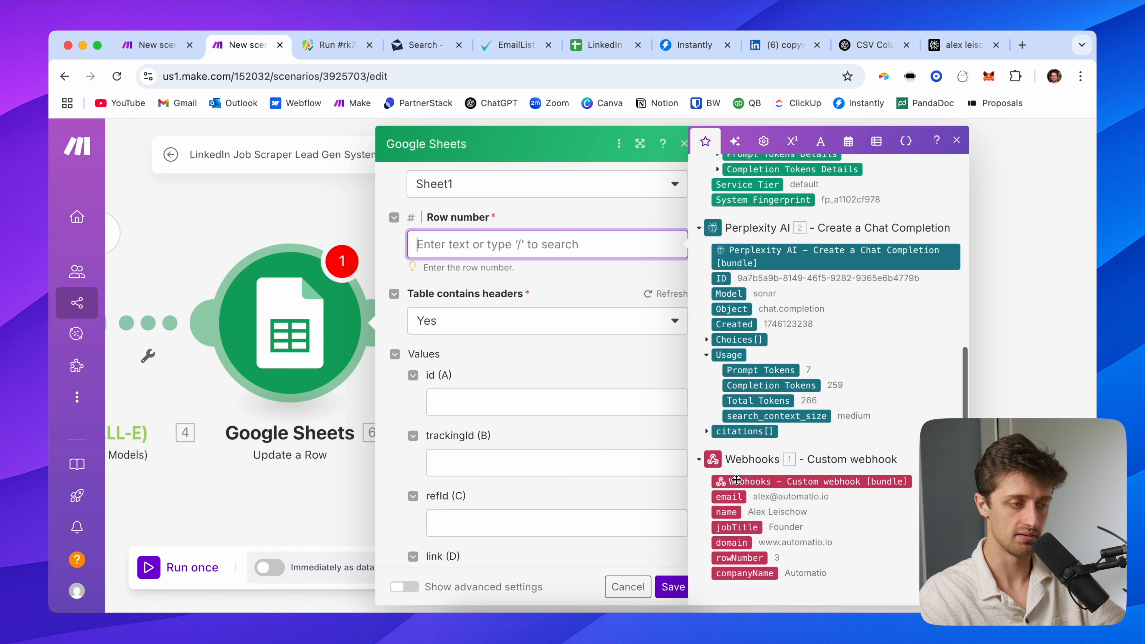
left_click(740, 557)
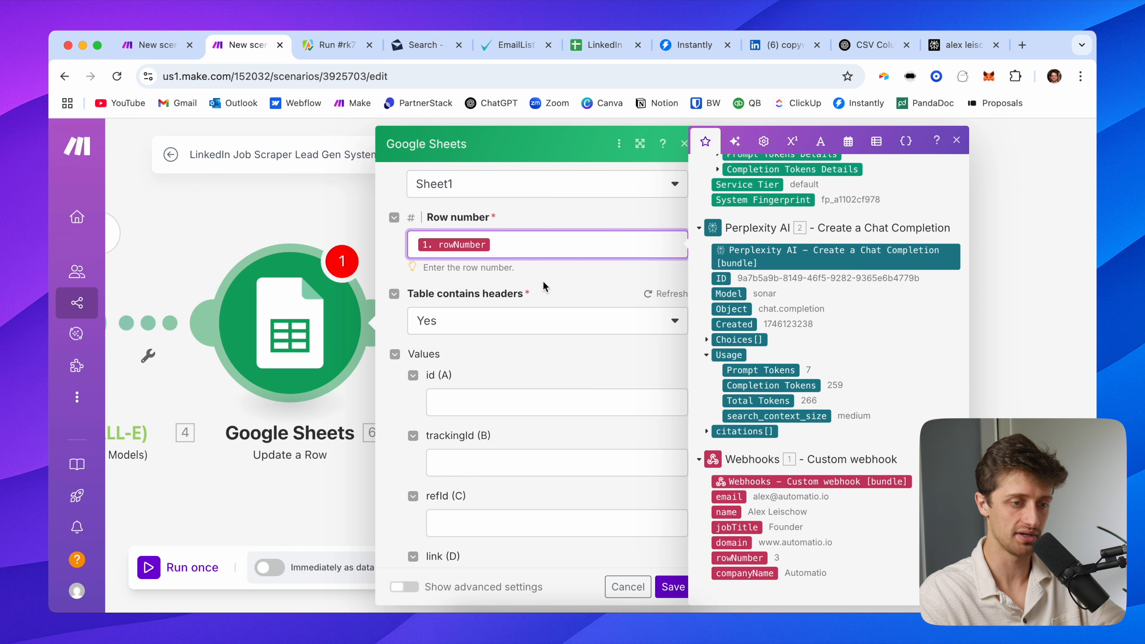
left_click(179, 57)
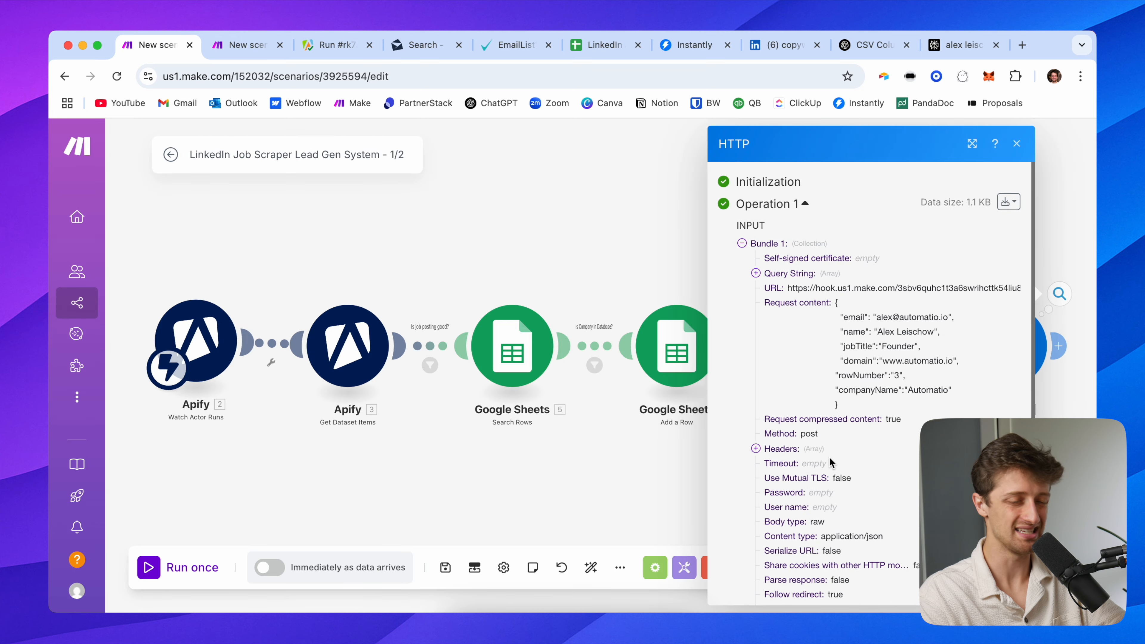
scroll(832, 460, "down", 5)
left_click(1054, 253)
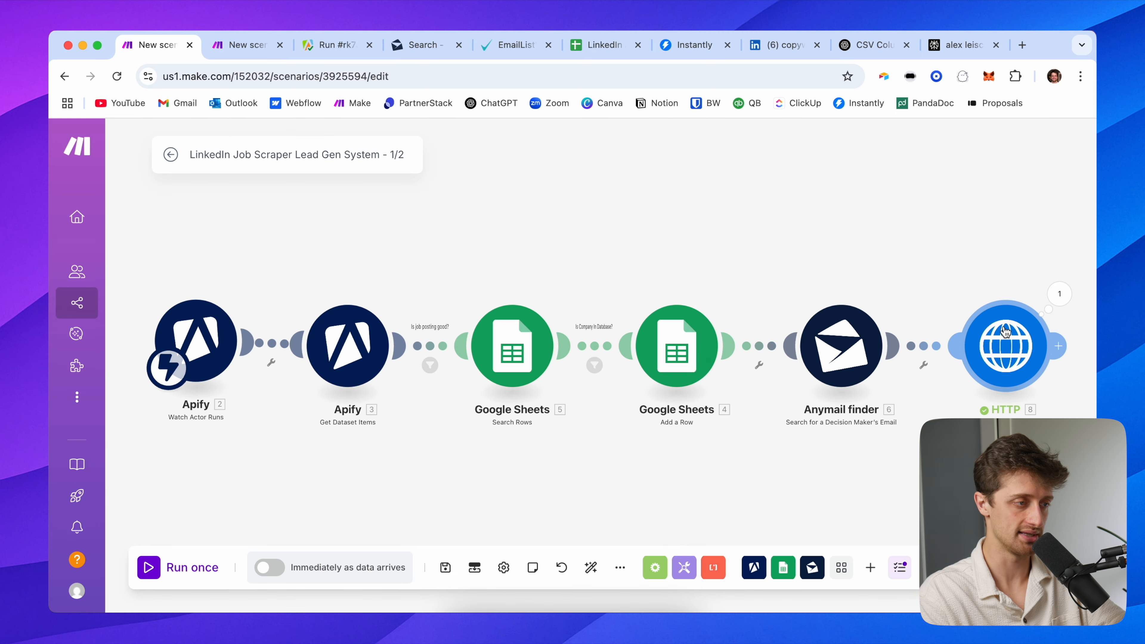
left_click(244, 45)
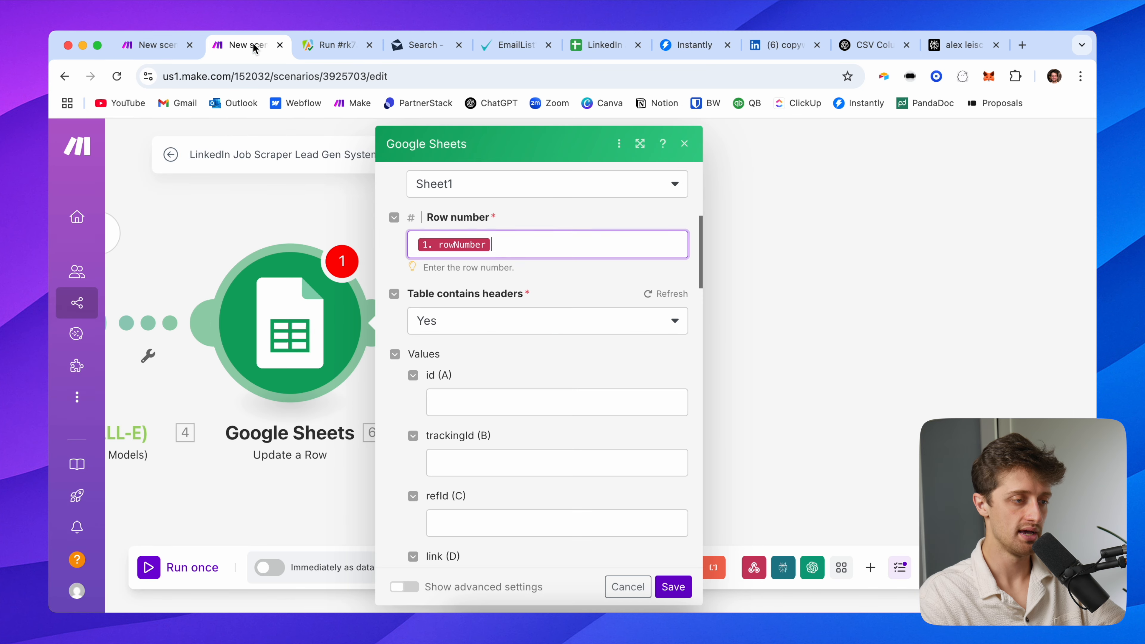
Map OpenAI's icebreaker result into Icebreaker column AB and save the module
scroll(512, 397, "down", 1)
scroll(473, 412, "down", 15)
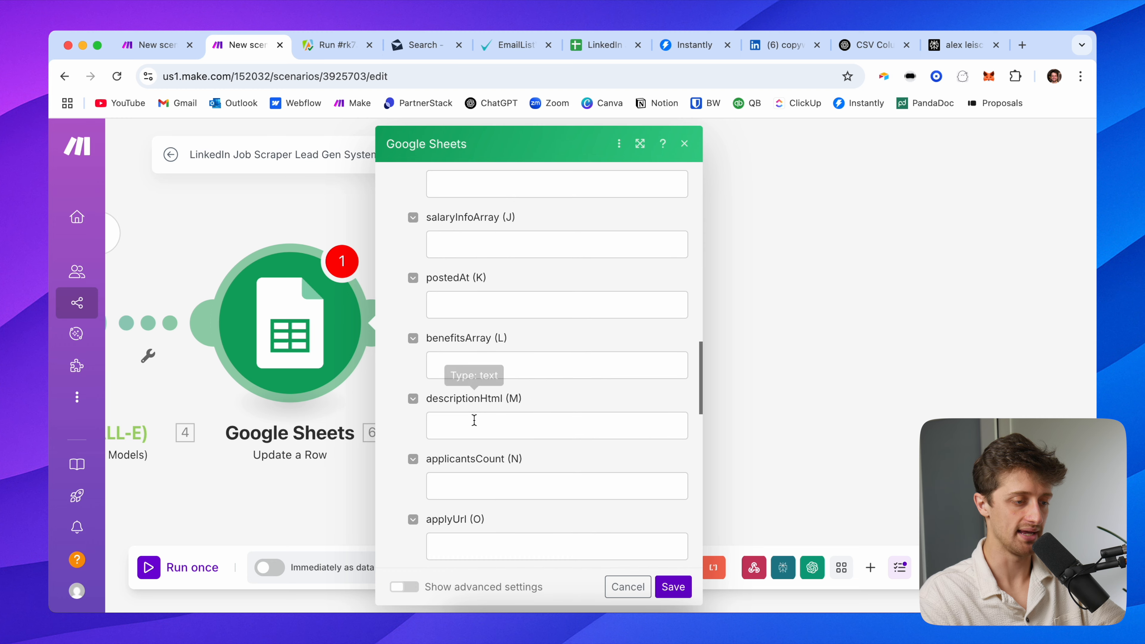
scroll(473, 422, "up", 2)
scroll(500, 343, "down", 2)
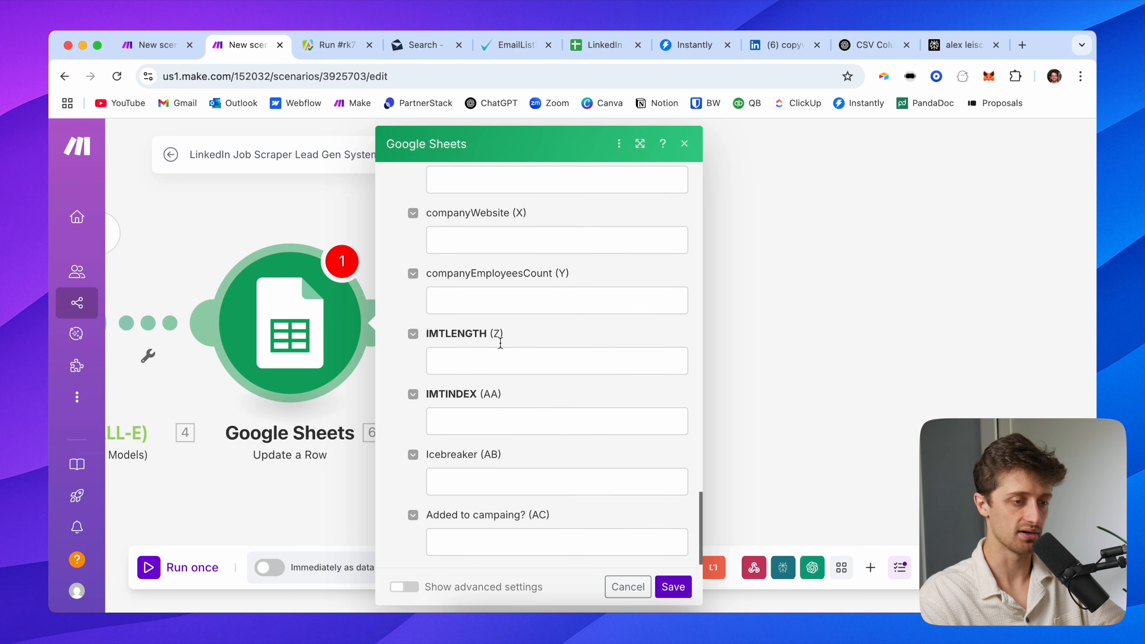
left_click(499, 487)
left_click(752, 333)
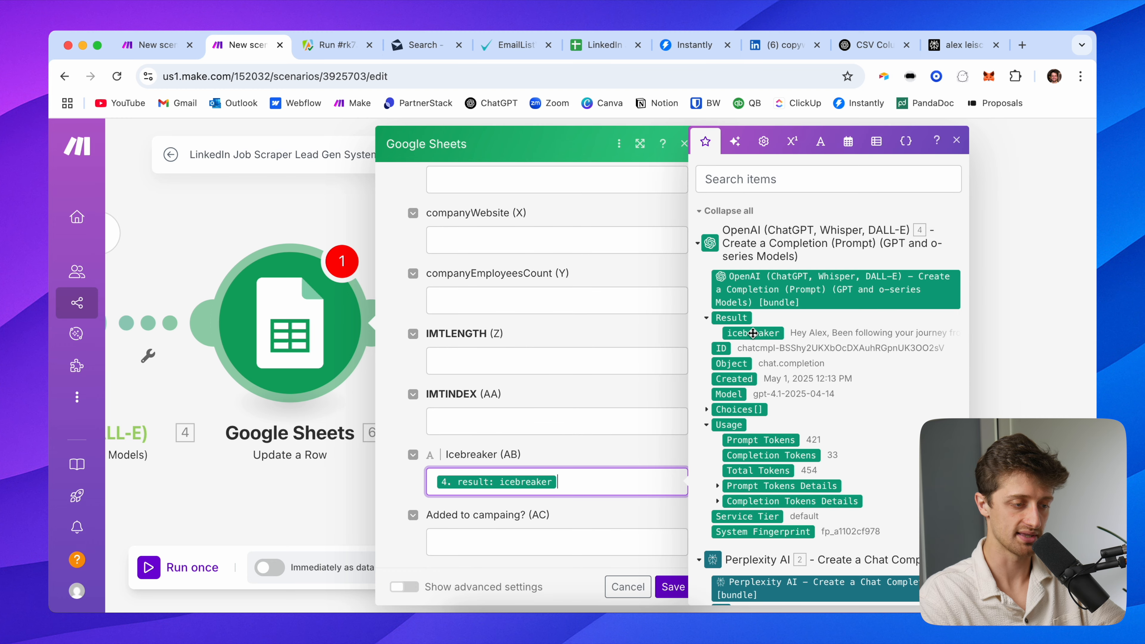
left_click(587, 460)
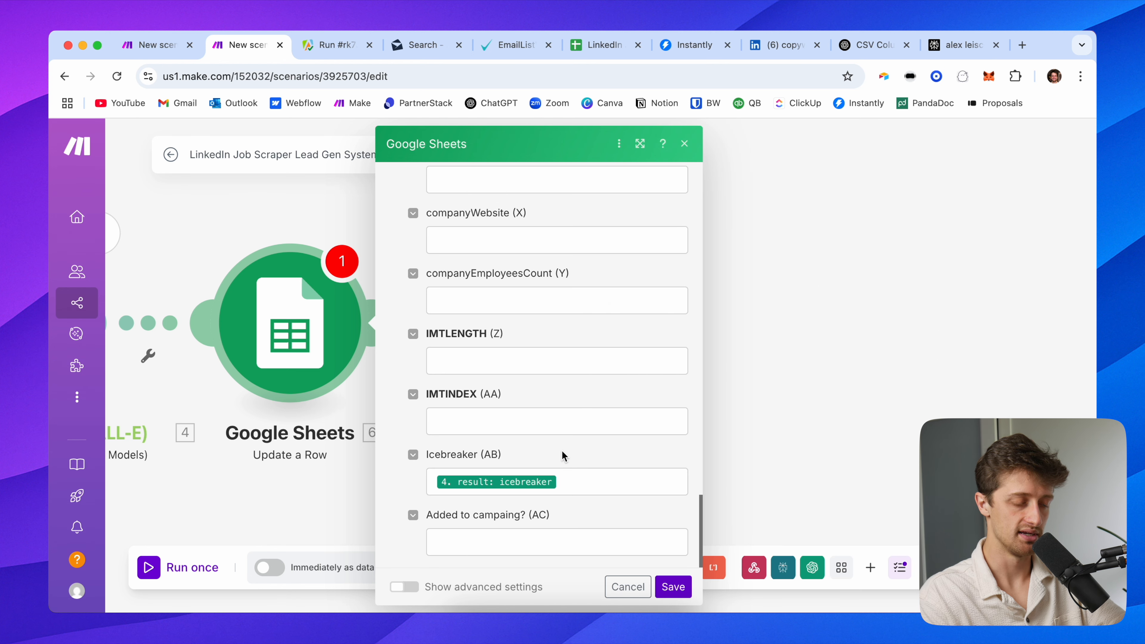
left_click(670, 586)
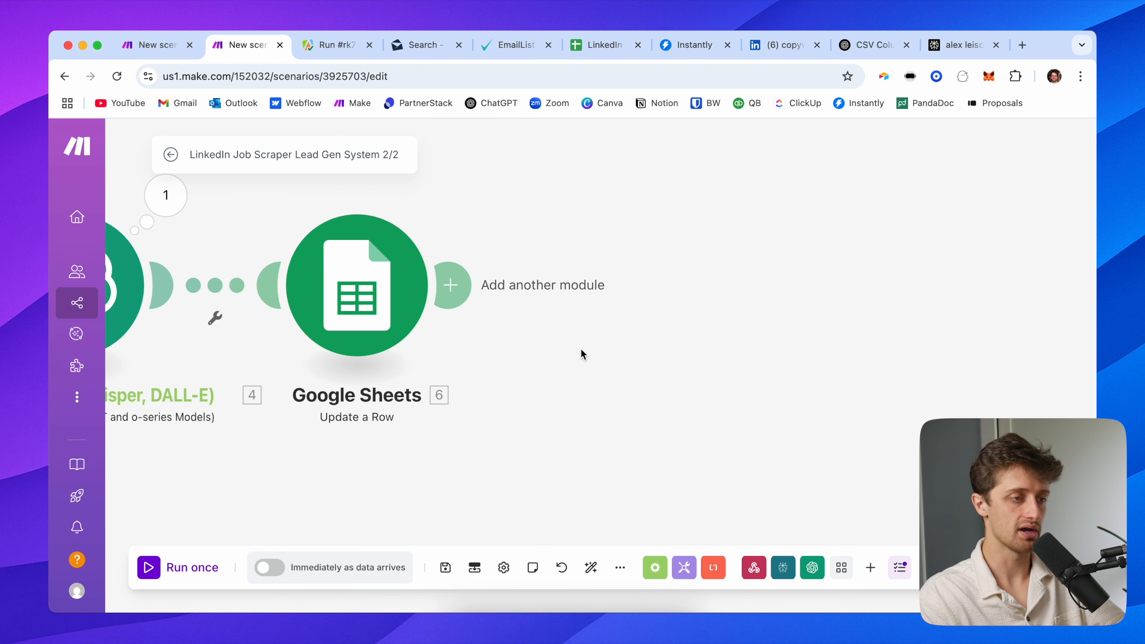
Check cell AB2 in the spreadsheet, then show Instantly's Email Accounts page
left_click(600, 45)
left_click(921, 261)
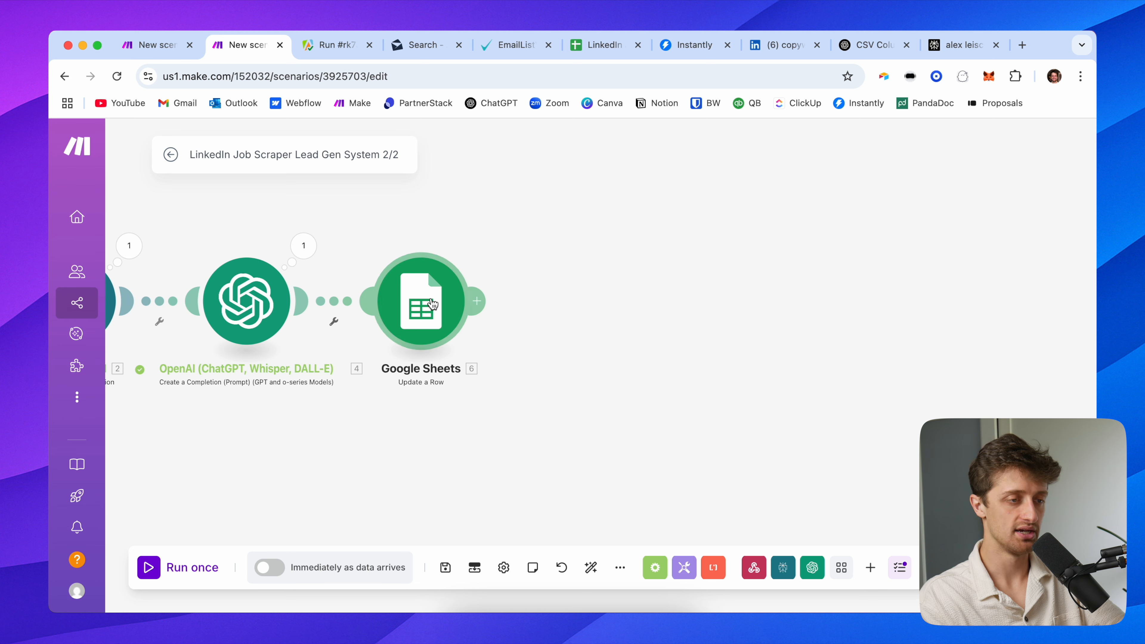
left_click(688, 47)
left_click(75, 221)
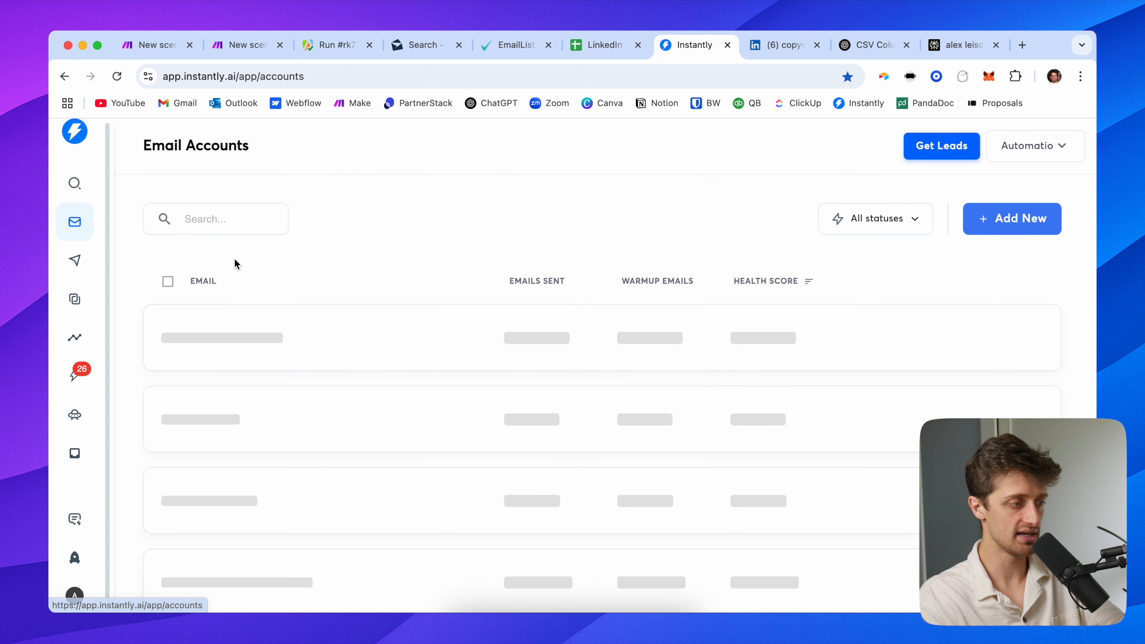
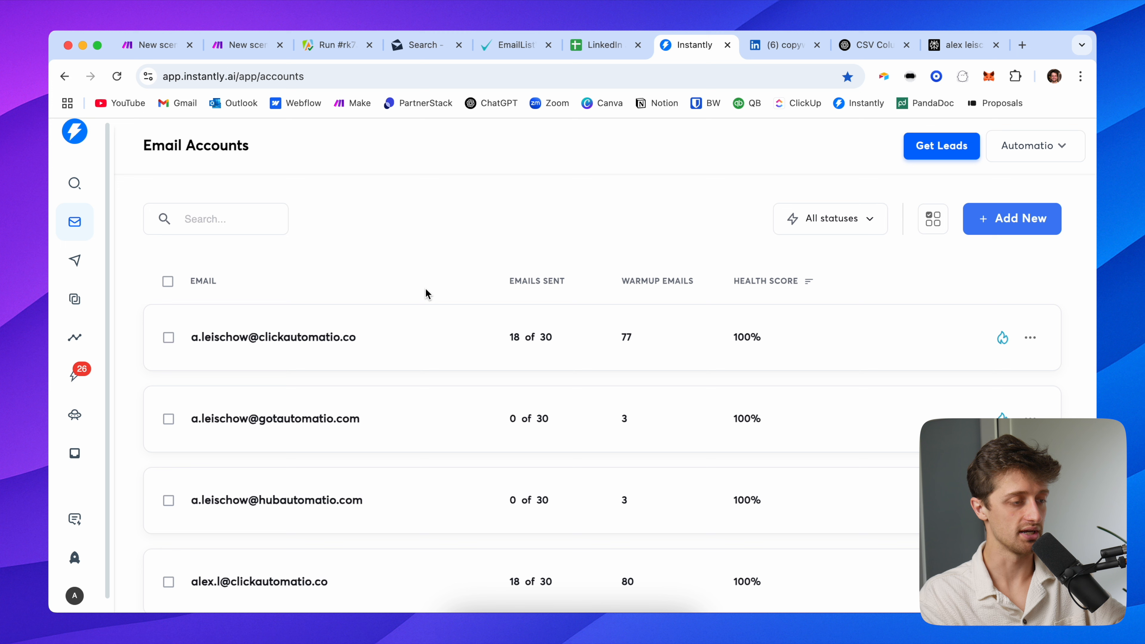
From the Campaigns list, duplicate the Copywriting Campaign (Lead Gen)
left_click(76, 265)
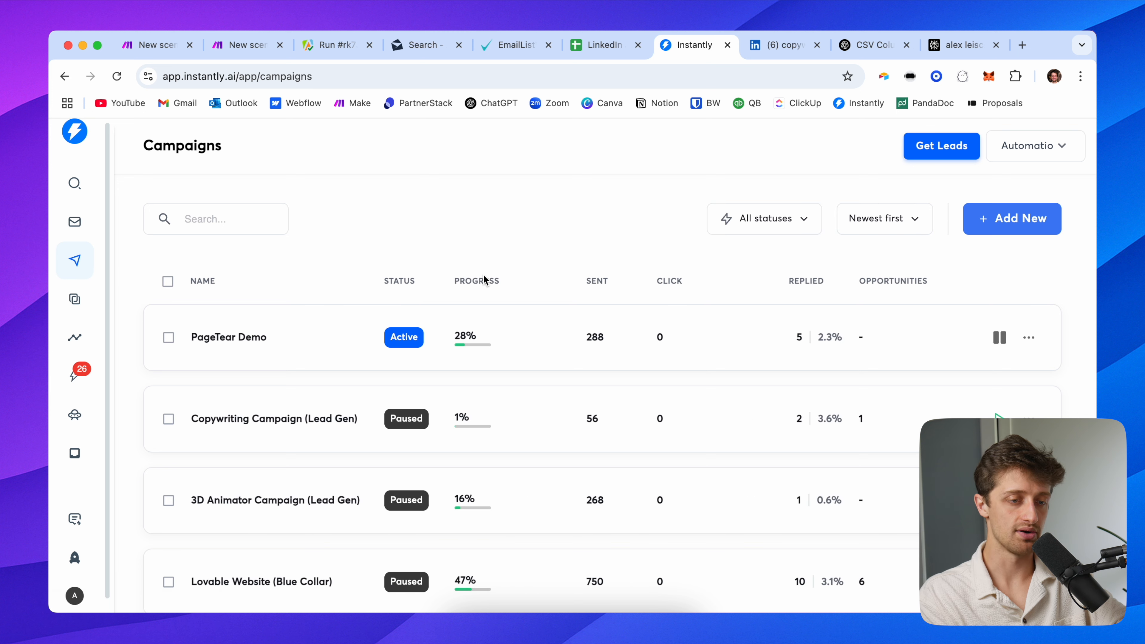
left_click(1027, 339)
left_click(680, 252)
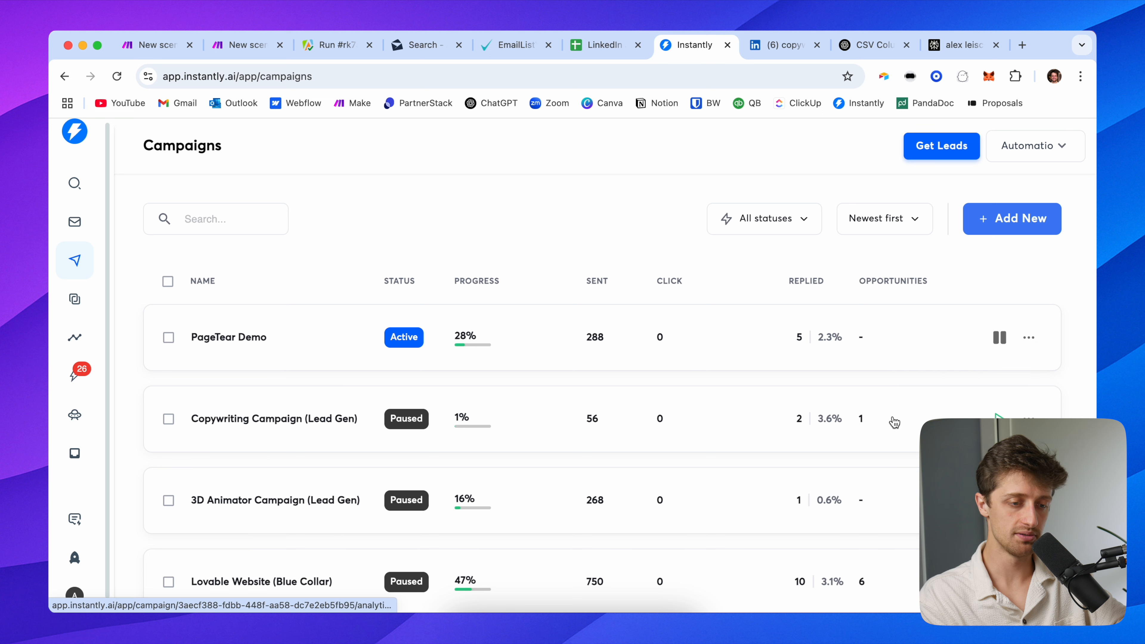
left_click(1029, 417)
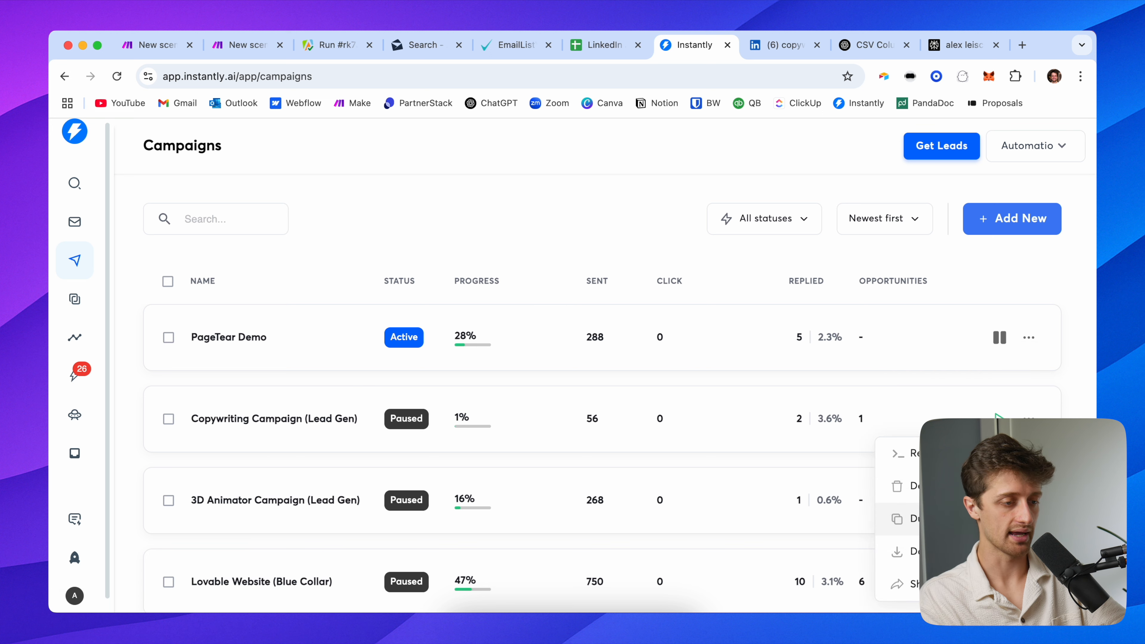
left_click(969, 519)
Name the copy 'Copywriting Campaign (DEMO)', create it, and view its Leads page
left_click_drag(596, 363, 649, 364)
type("EM")
key("BackSpace")
key("BackSpace")
type("DEMO")
left_click_drag(638, 358, 749, 365)
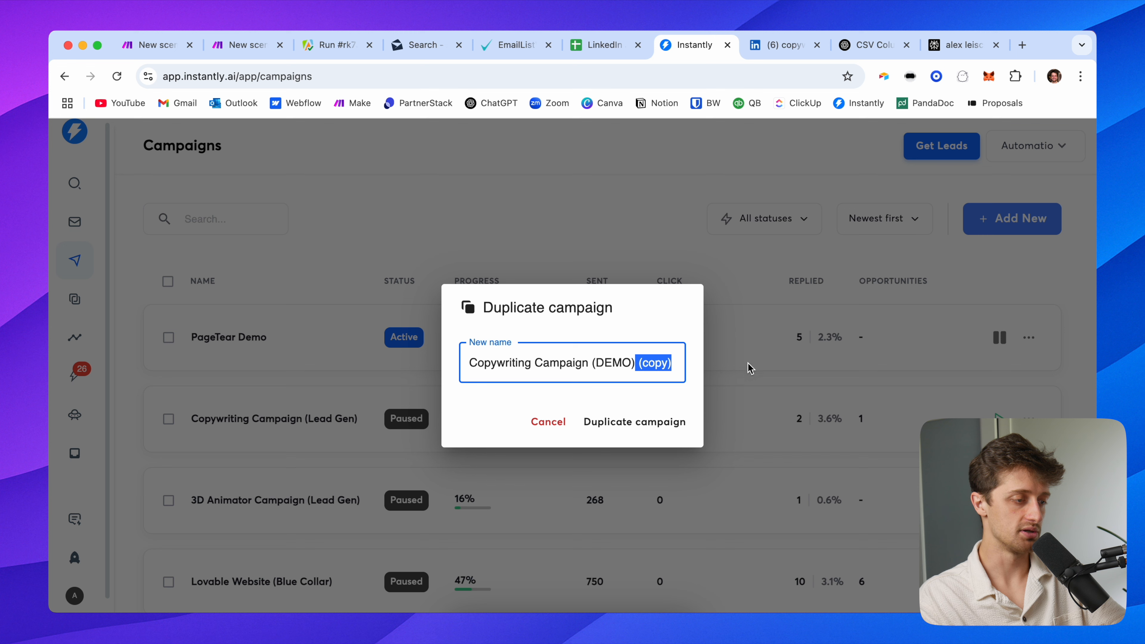
key("BackSpace")
left_click(614, 433)
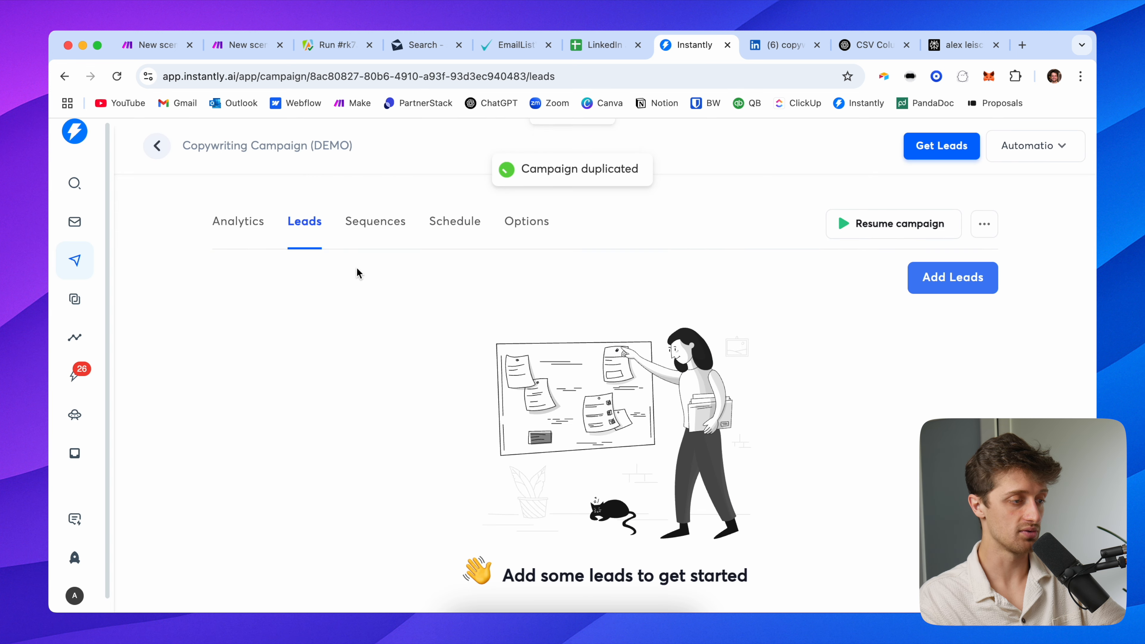
left_click(253, 219)
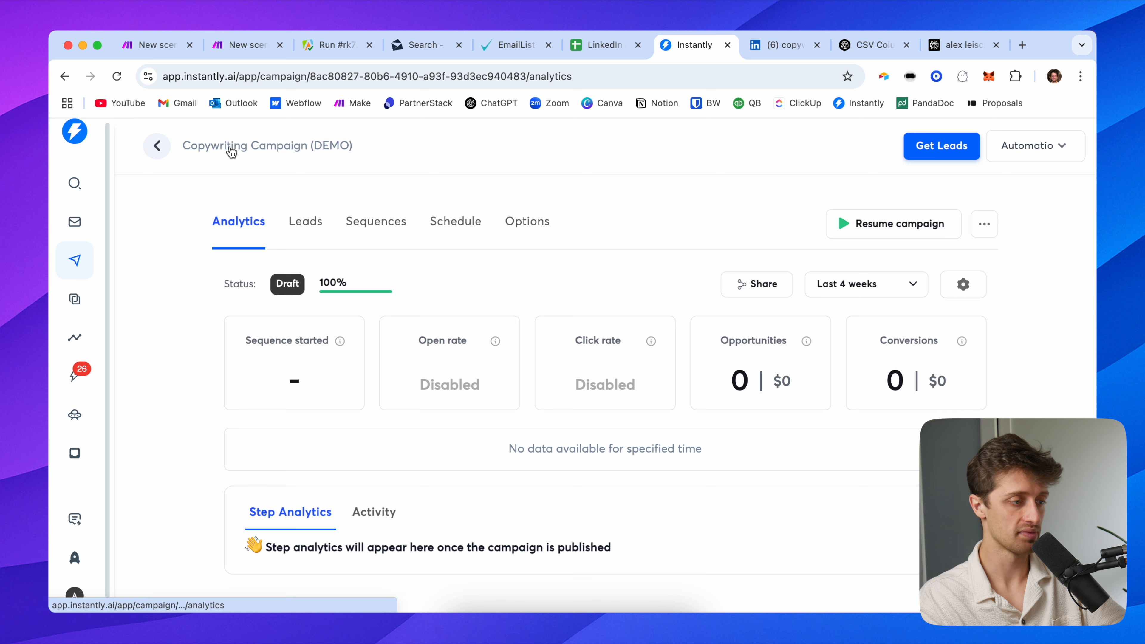
left_click(317, 222)
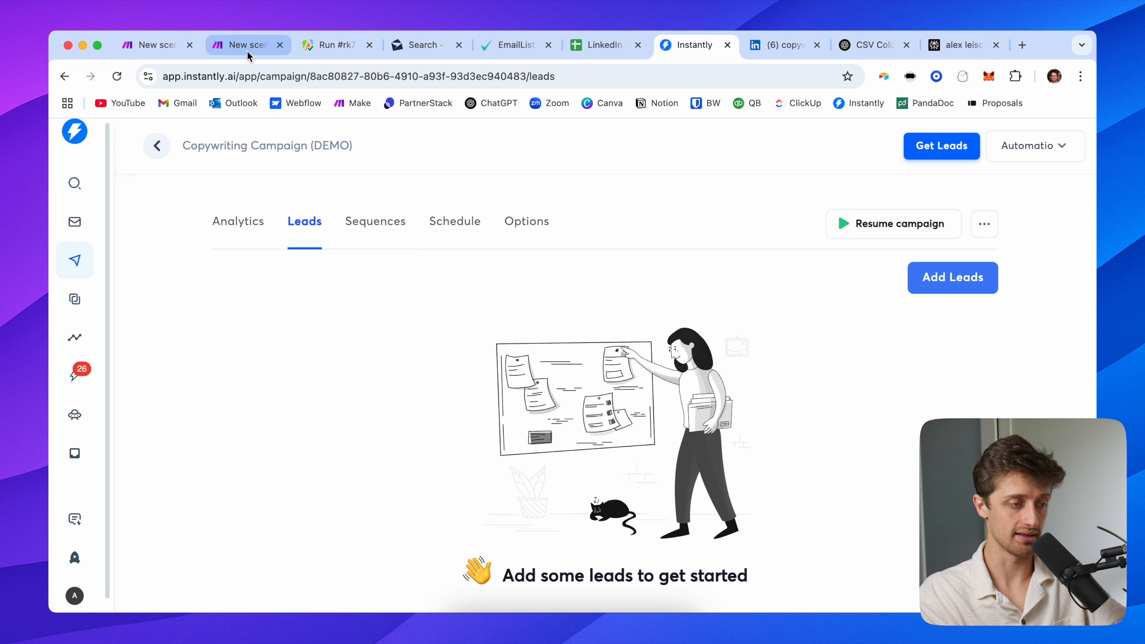
left_click(361, 233)
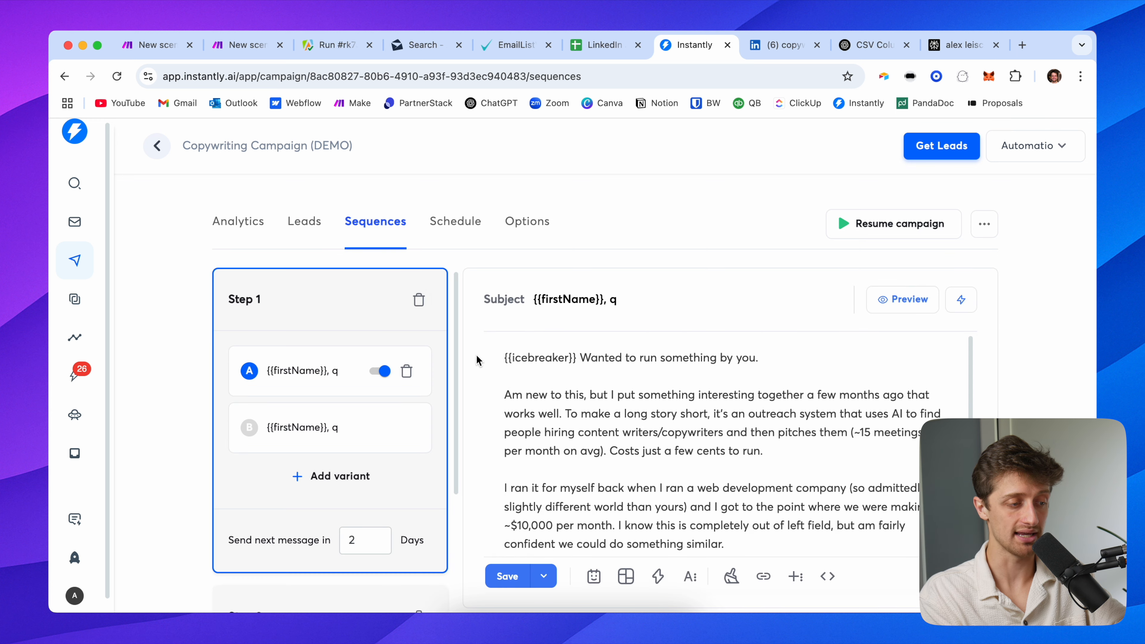
scroll(481, 378, "down", 1)
scroll(544, 408, "down", 1)
scroll(544, 409, "up", 1)
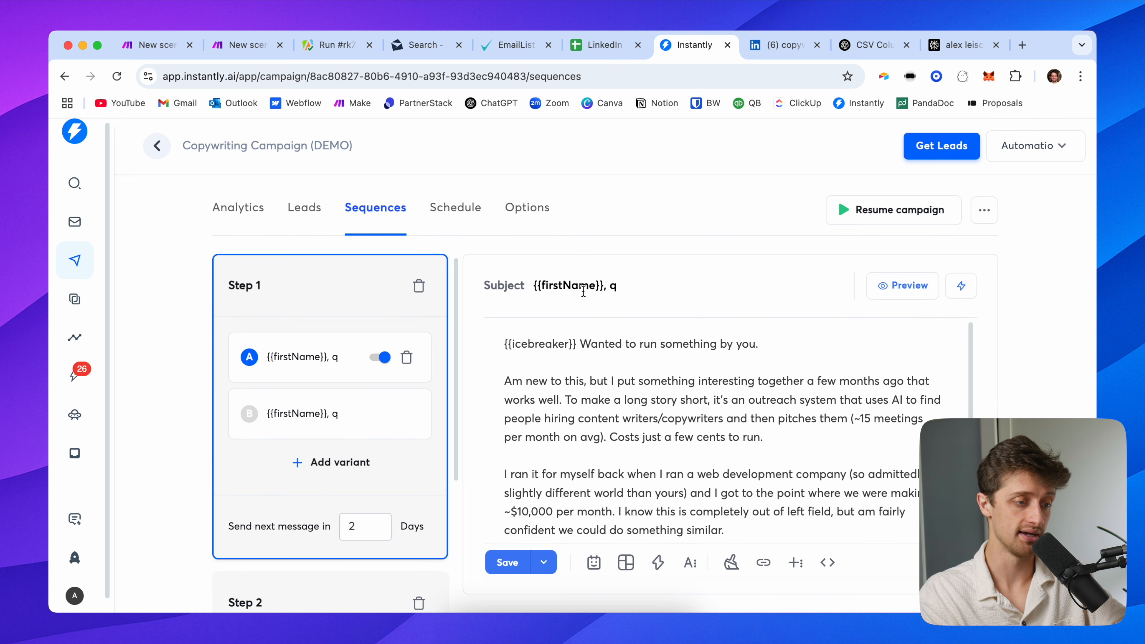
scroll(650, 250, "up", 3)
scroll(650, 249, "right", 3)
scroll(649, 250, "down", 2)
scroll(650, 250, "down", 1)
left_click_drag(428, 269, 328, 263)
left_click(529, 271)
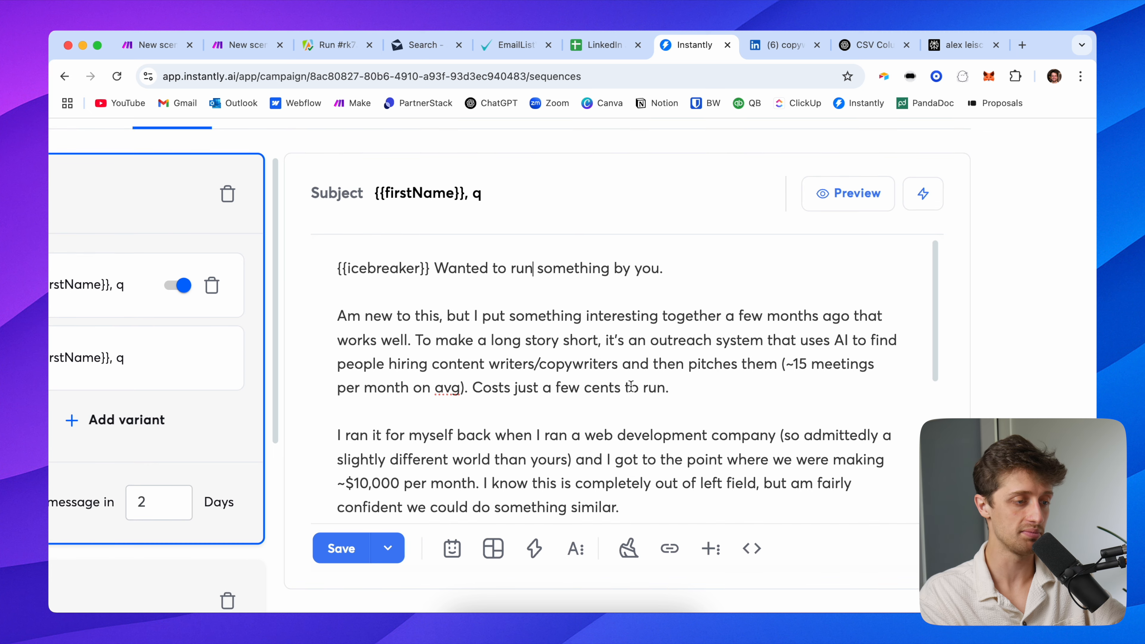
scroll(631, 386, "down", 2)
scroll(631, 386, "down", 1)
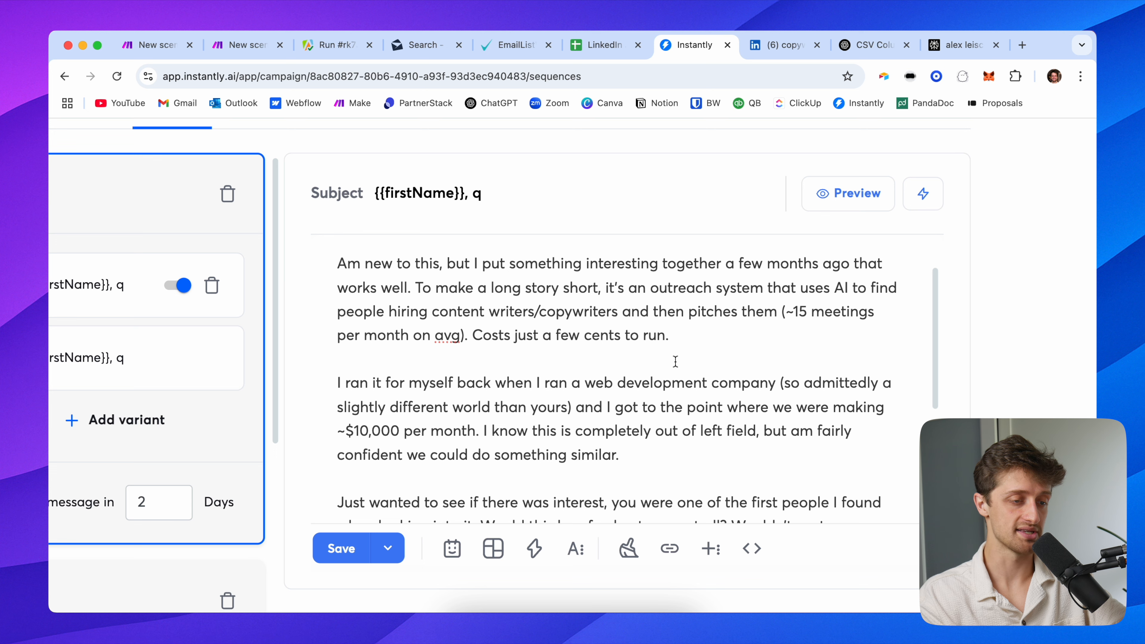
scroll(666, 386, "down", 4)
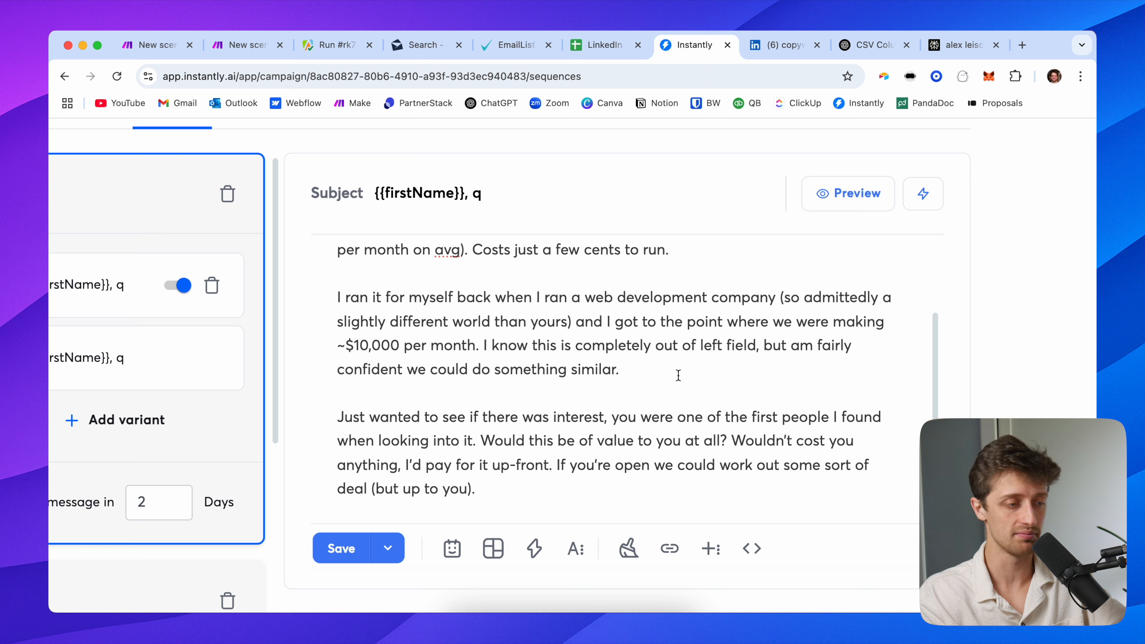
scroll(675, 375, "down", 4)
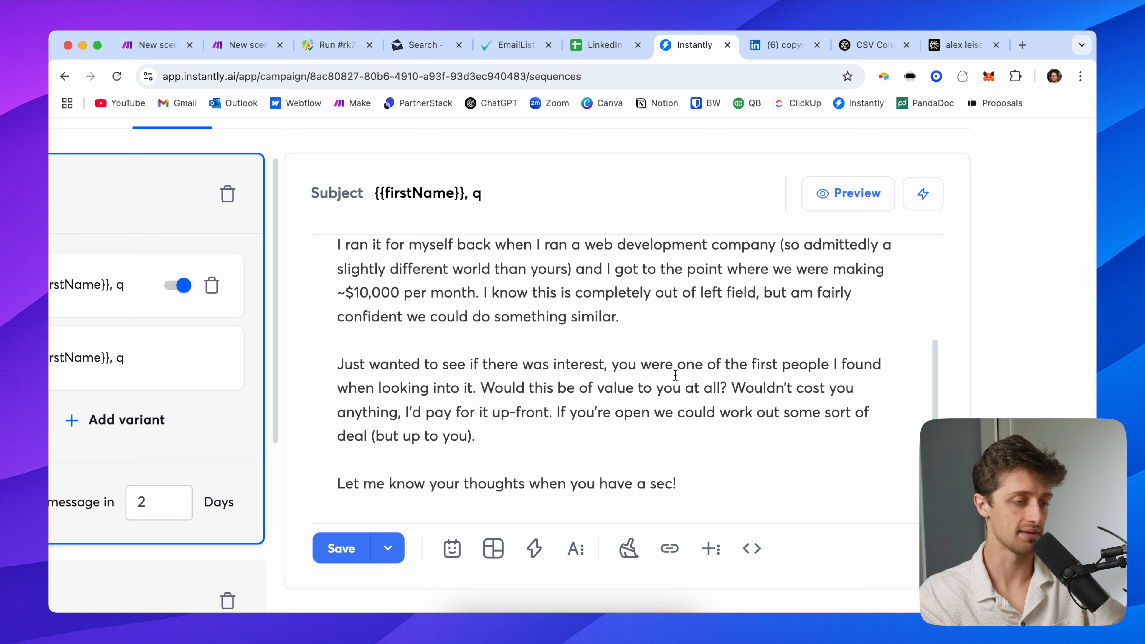
scroll(646, 397, "down", 2)
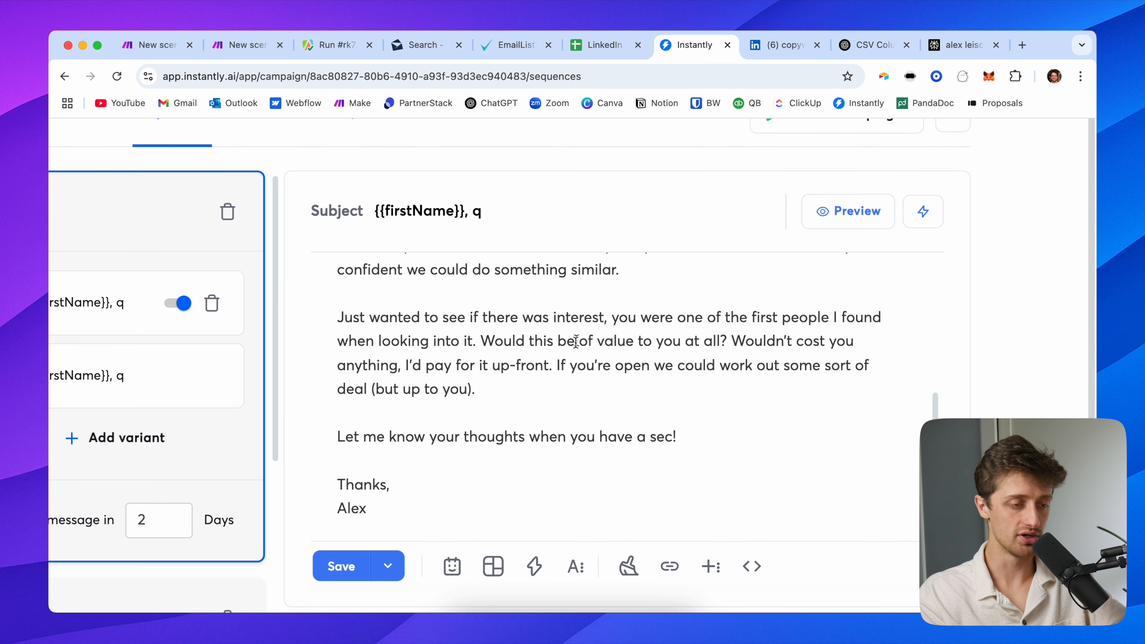
scroll(557, 361, "down", 5)
scroll(587, 371, "down", 3)
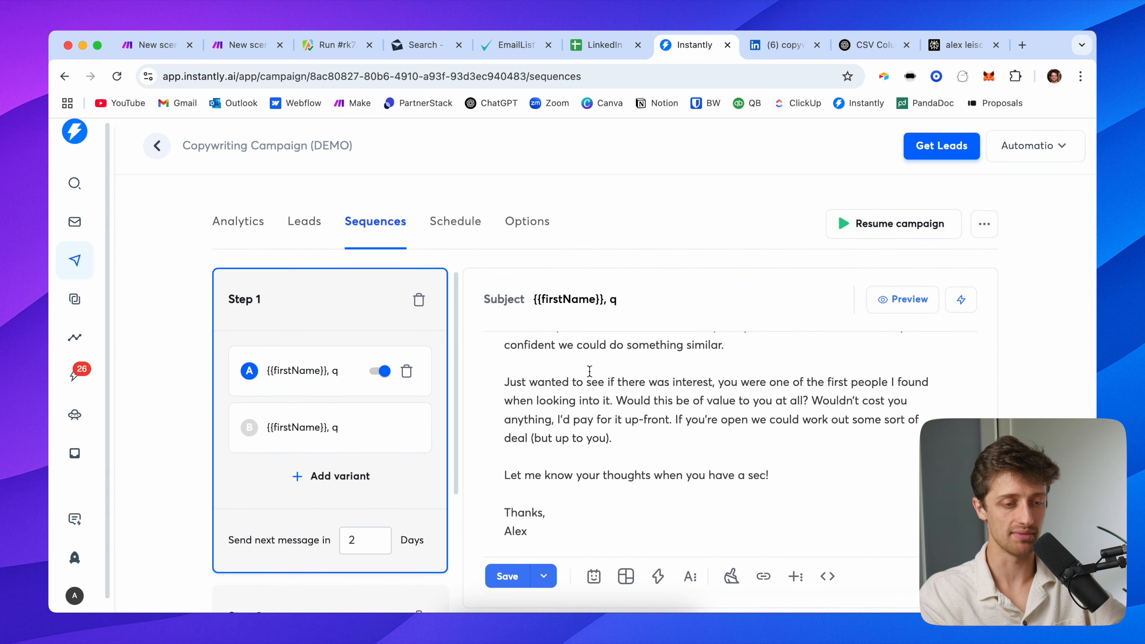
scroll(592, 379, "up", 8)
scroll(585, 414, "down", 4)
scroll(601, 369, "up", 4)
left_click_drag(579, 357, 503, 351)
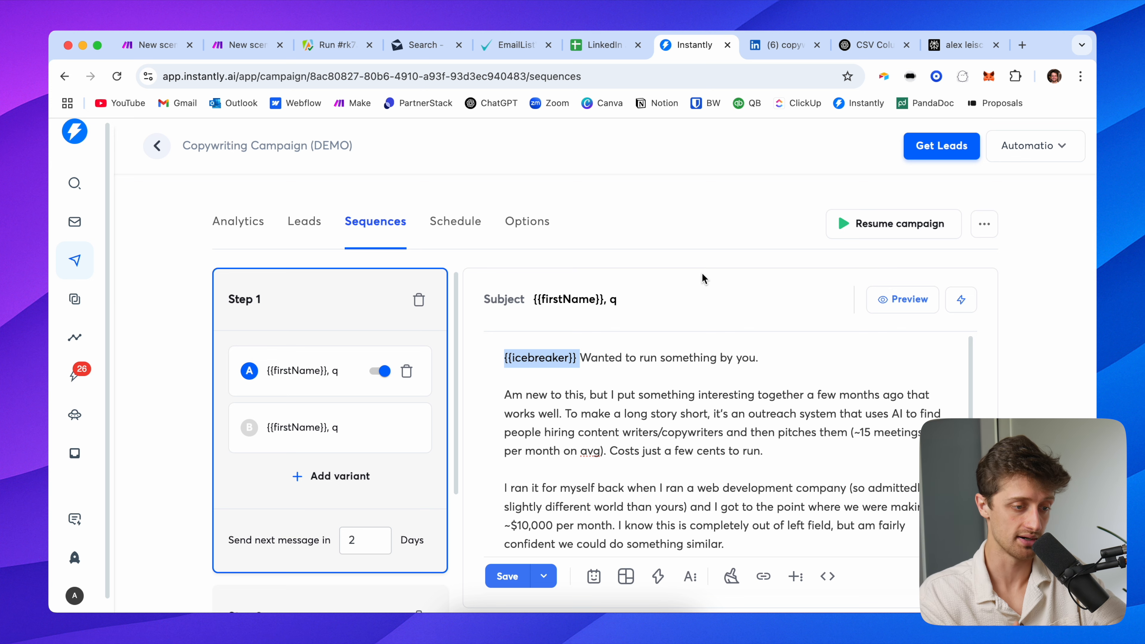
scroll(647, 259, "down", 1)
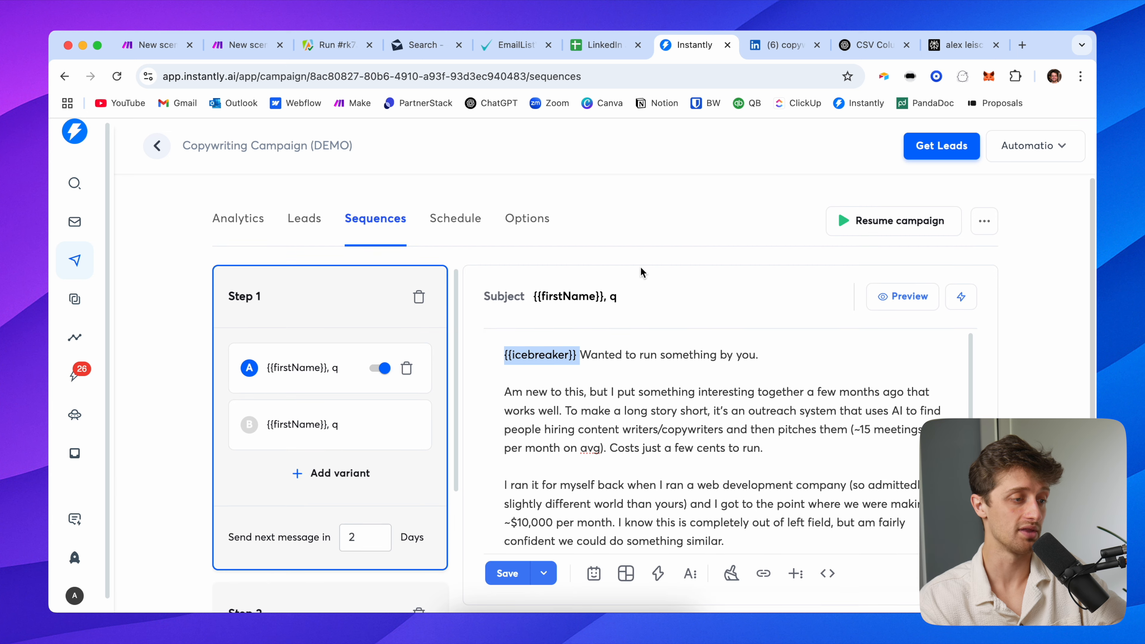
left_click(304, 218)
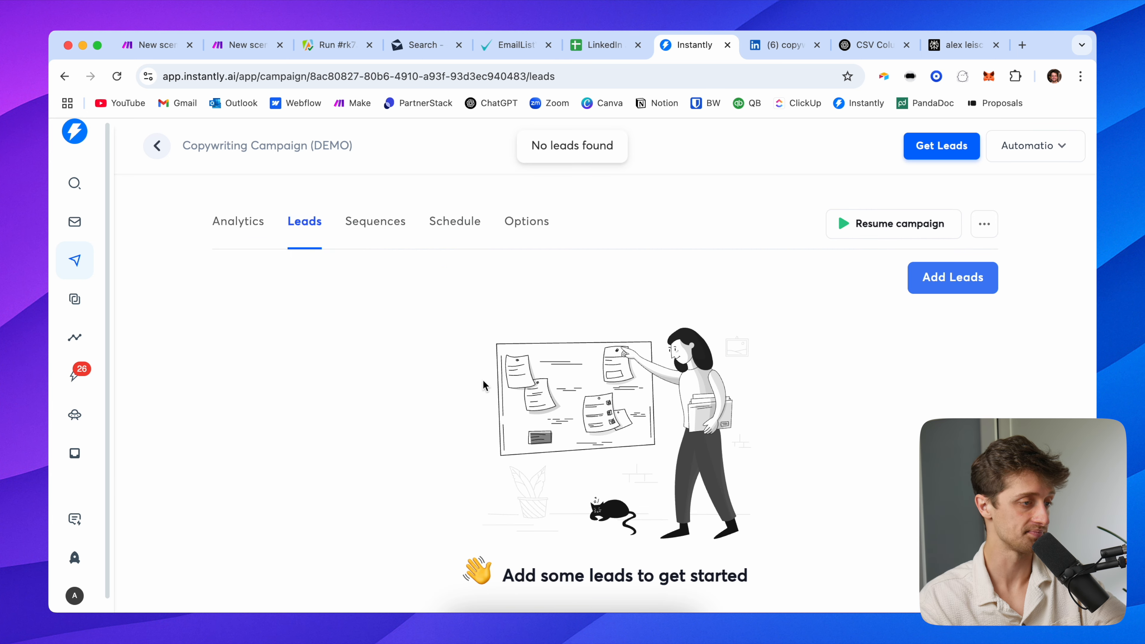
left_click(243, 47)
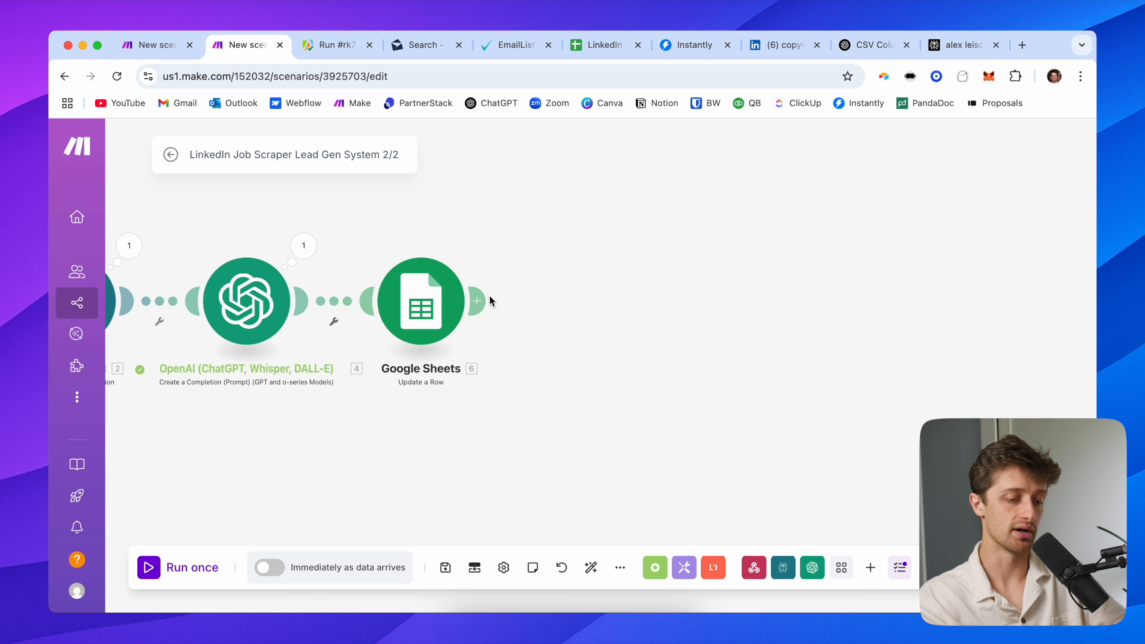
Add an Instantly 'Add a Lead to a Campaign' module targeting Copywriting Campaign (DEMO)
left_click(478, 301)
type("in")
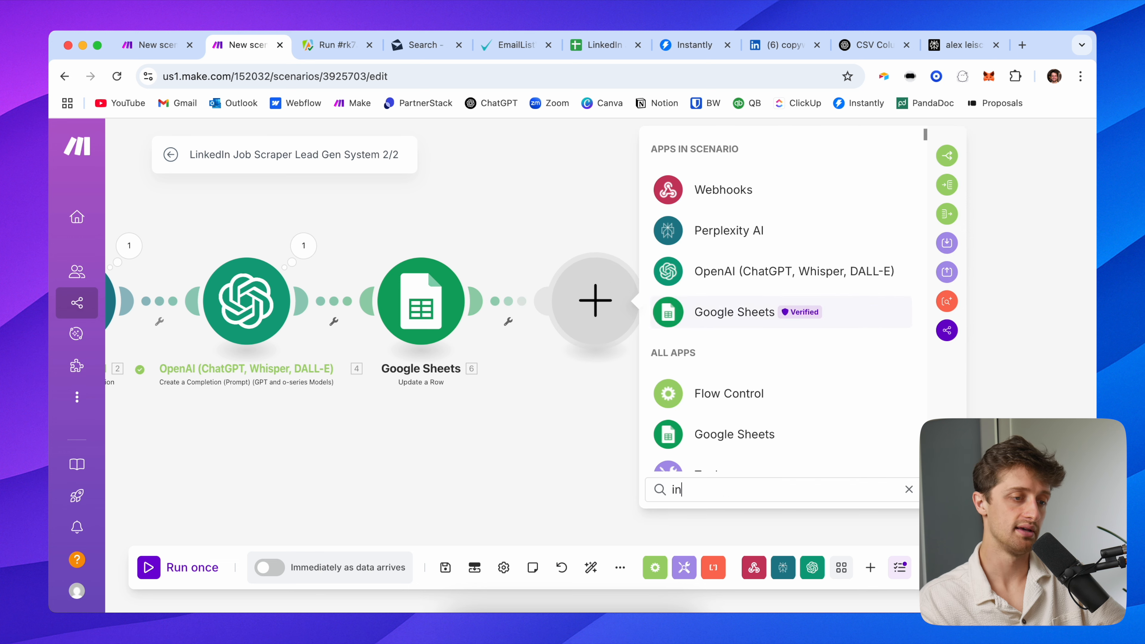
type("sta")
left_click(721, 150)
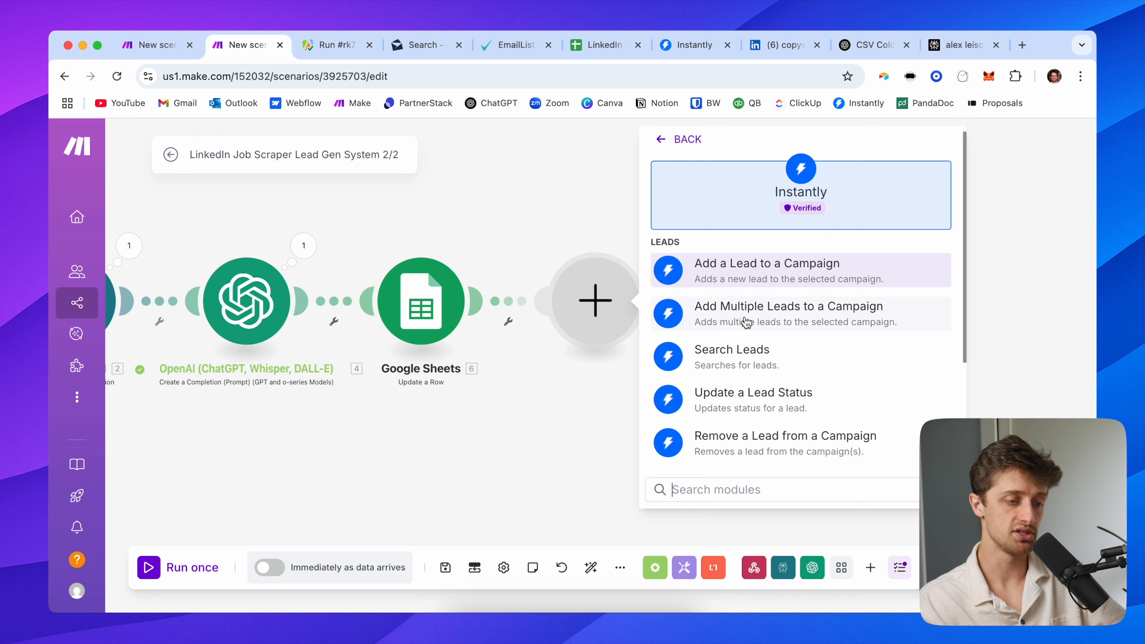
scroll(748, 315, "down", 2)
scroll(779, 381, "down", 3)
scroll(793, 297, "up", 5)
left_click(793, 266)
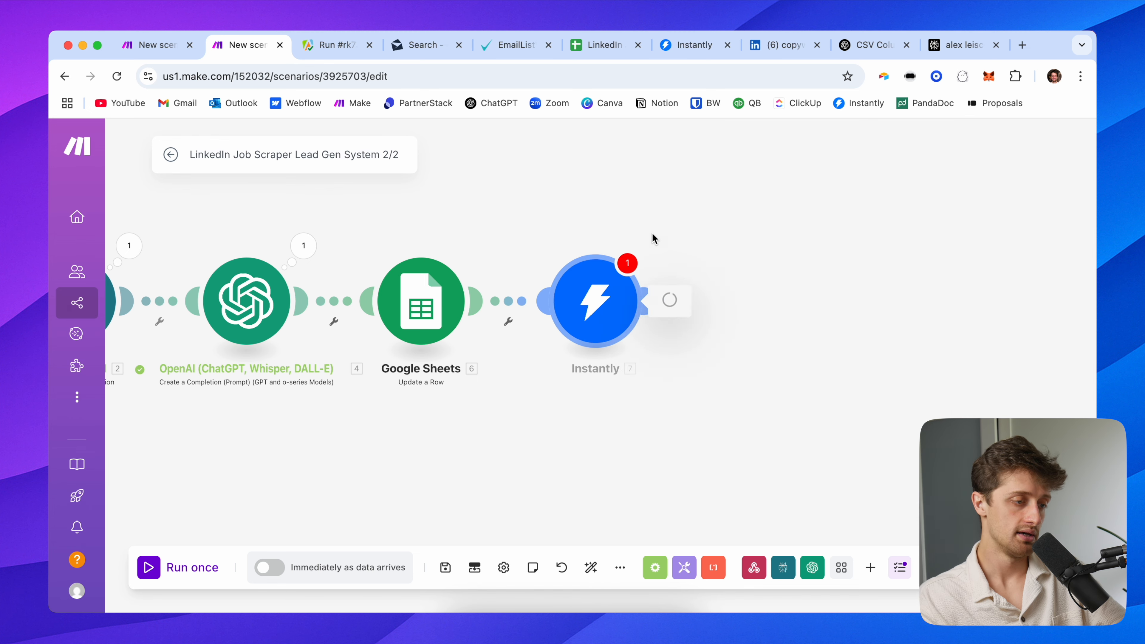
left_click_drag(566, 227, 337, 208)
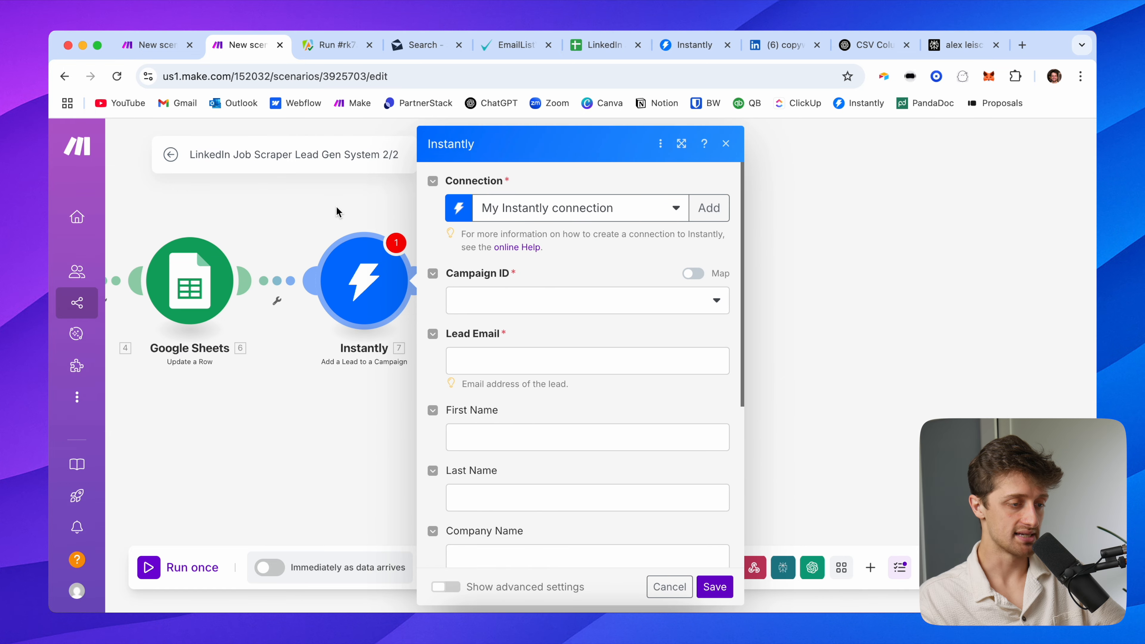
left_click(505, 299)
left_click(544, 327)
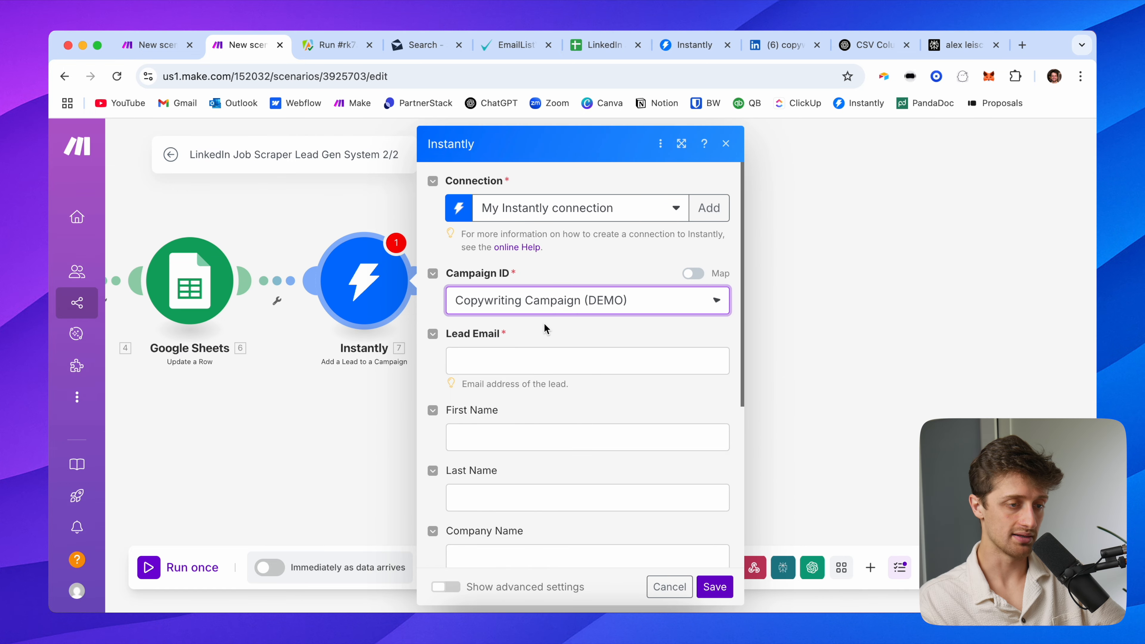
Map the webhook's email into Lead Email and name into First Name
left_click(514, 358)
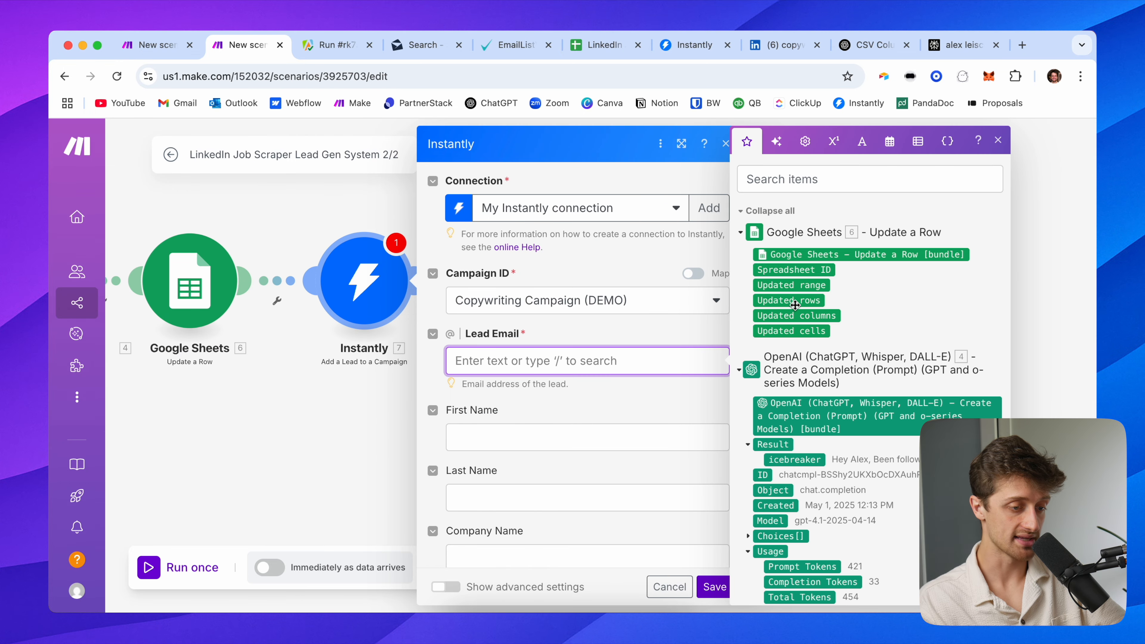
scroll(785, 390, "down", 10)
left_click(770, 496)
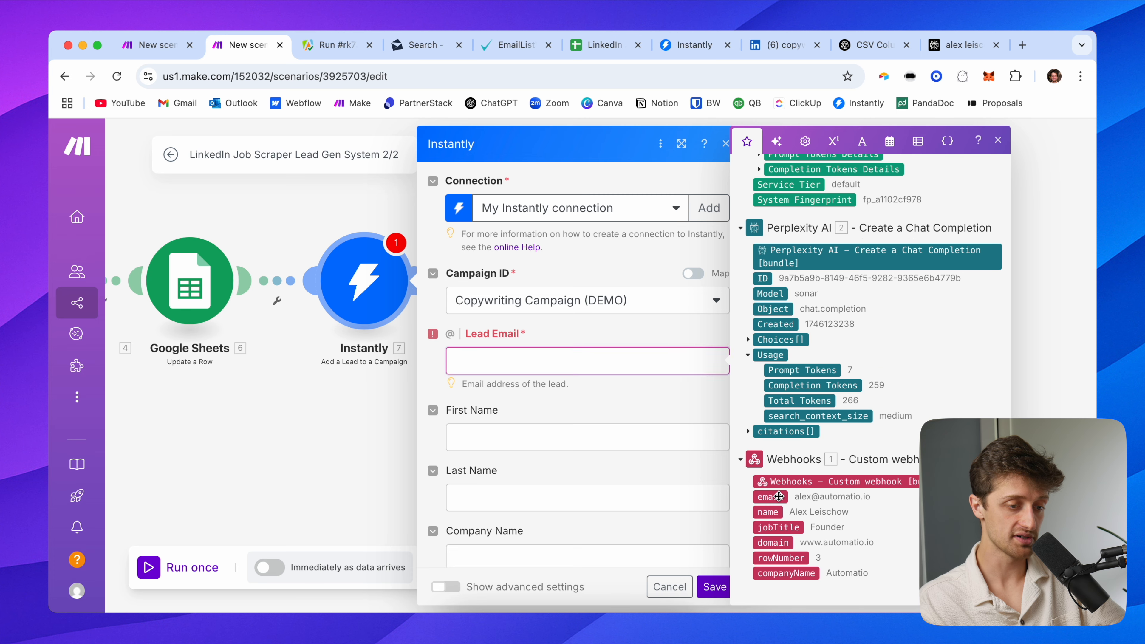
left_click(520, 436)
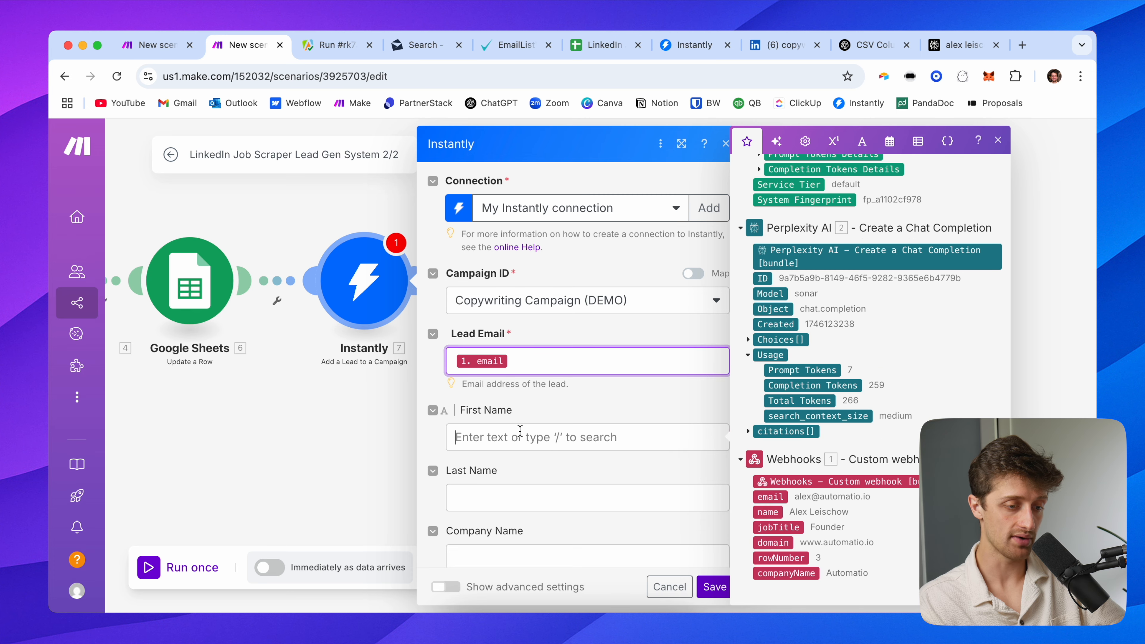
left_click(774, 511)
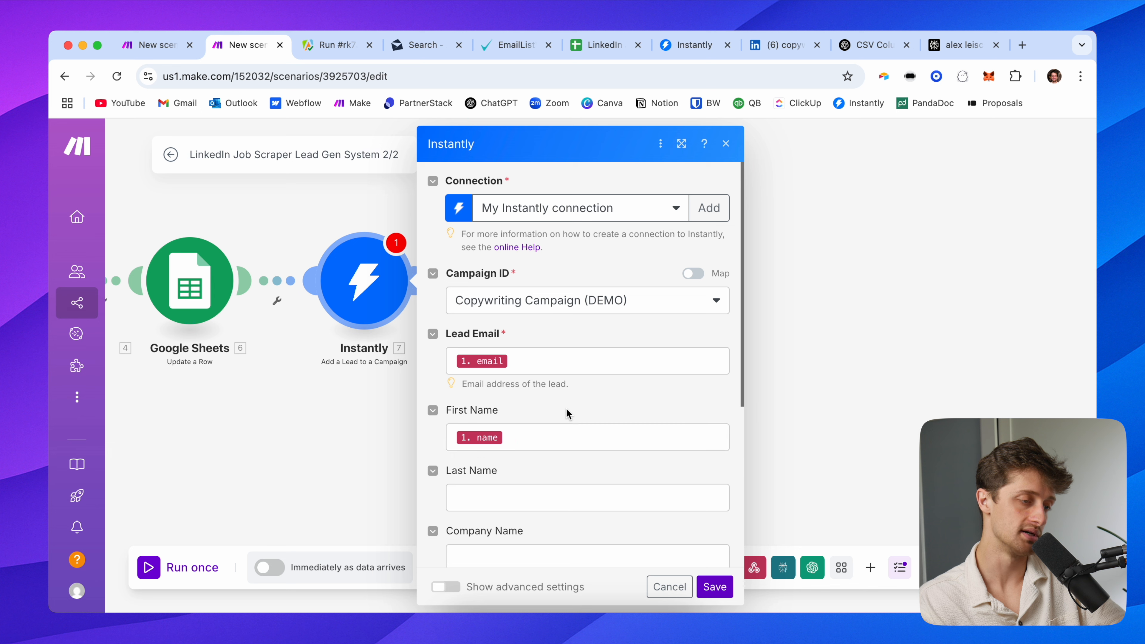
left_click(569, 414)
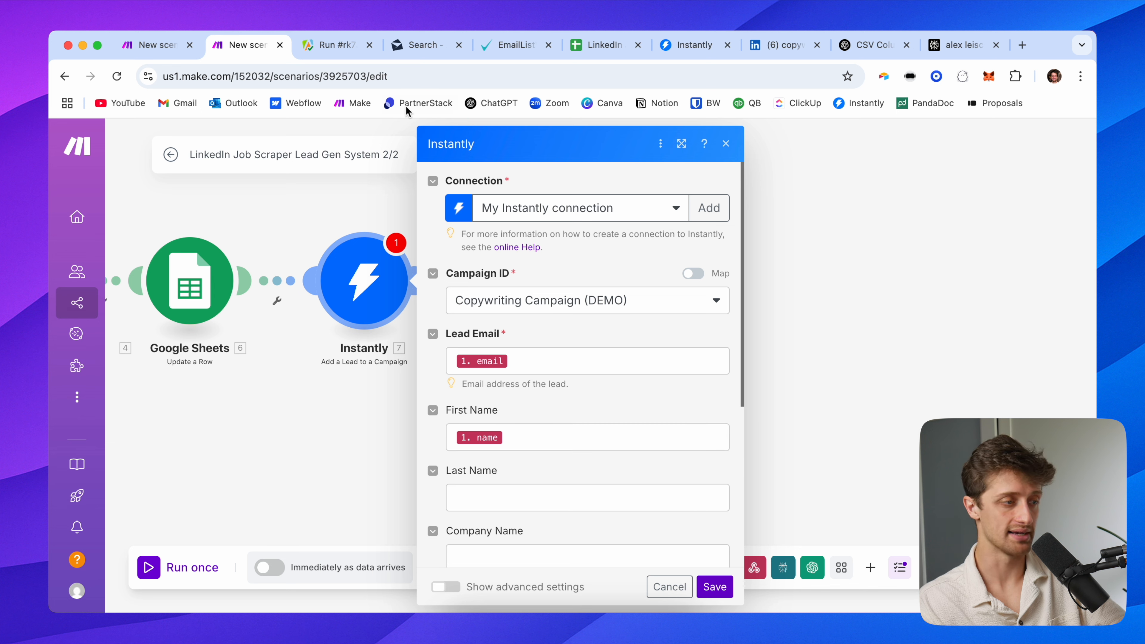
Map the webhook's companyName into the Company Name field
left_click(153, 49)
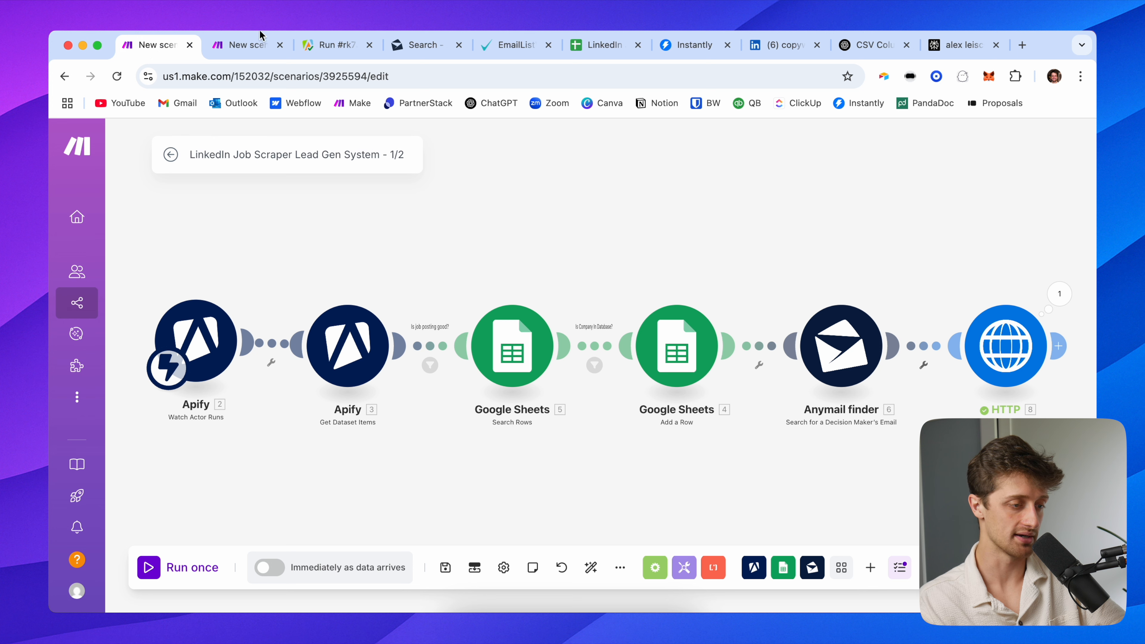
left_click(247, 45)
scroll(563, 390, "down", 2)
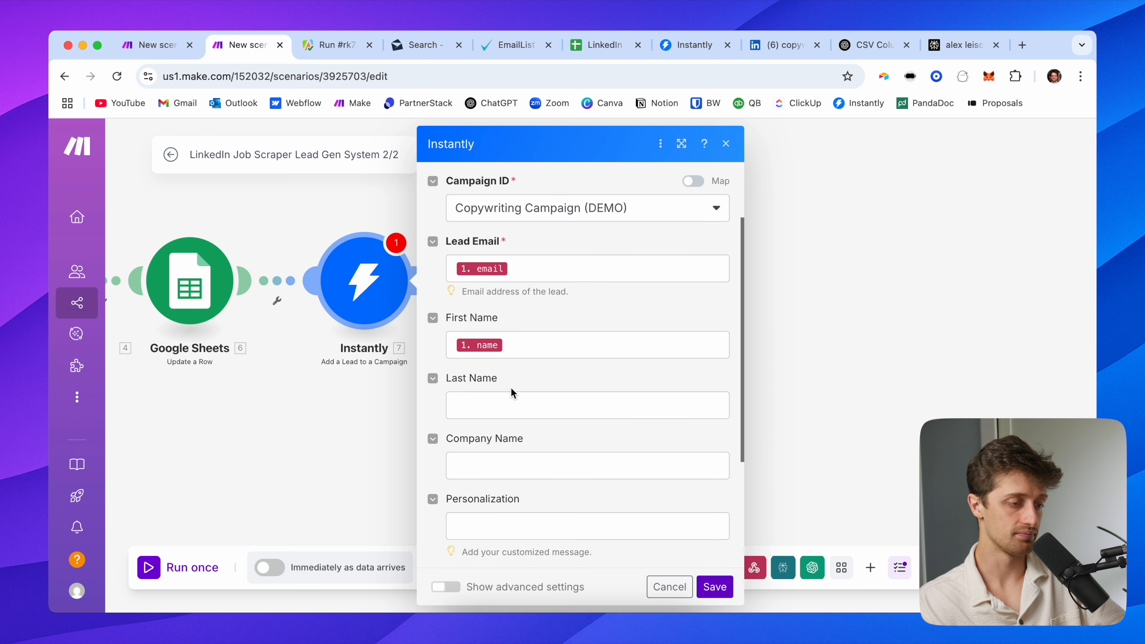
left_click(493, 465)
scroll(793, 455, "down", 7)
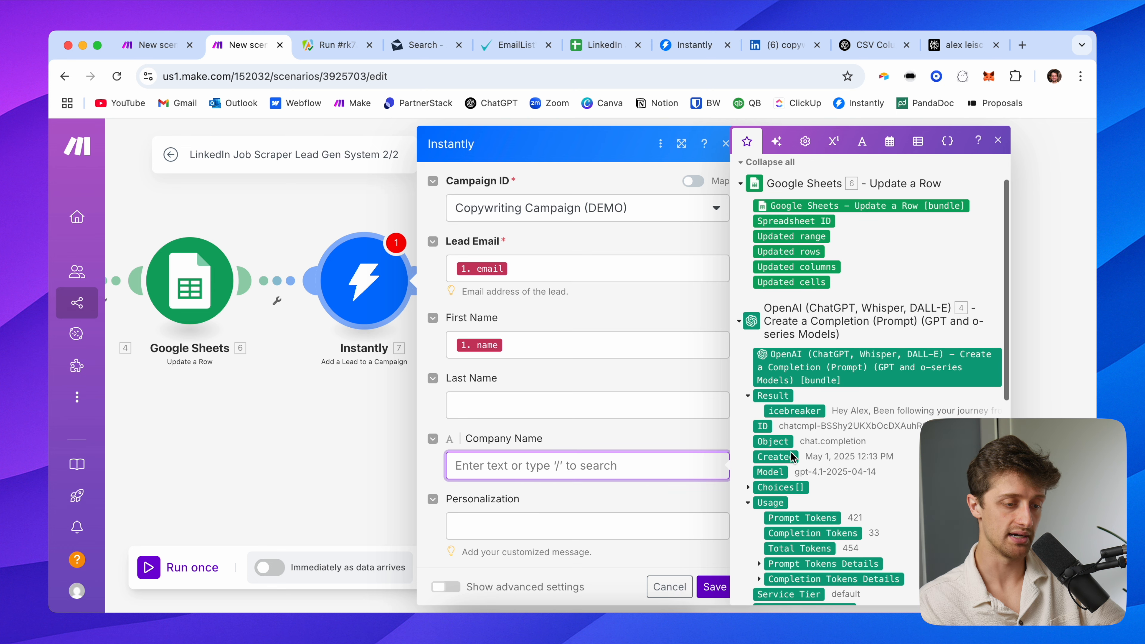
scroll(804, 403, "down", 3)
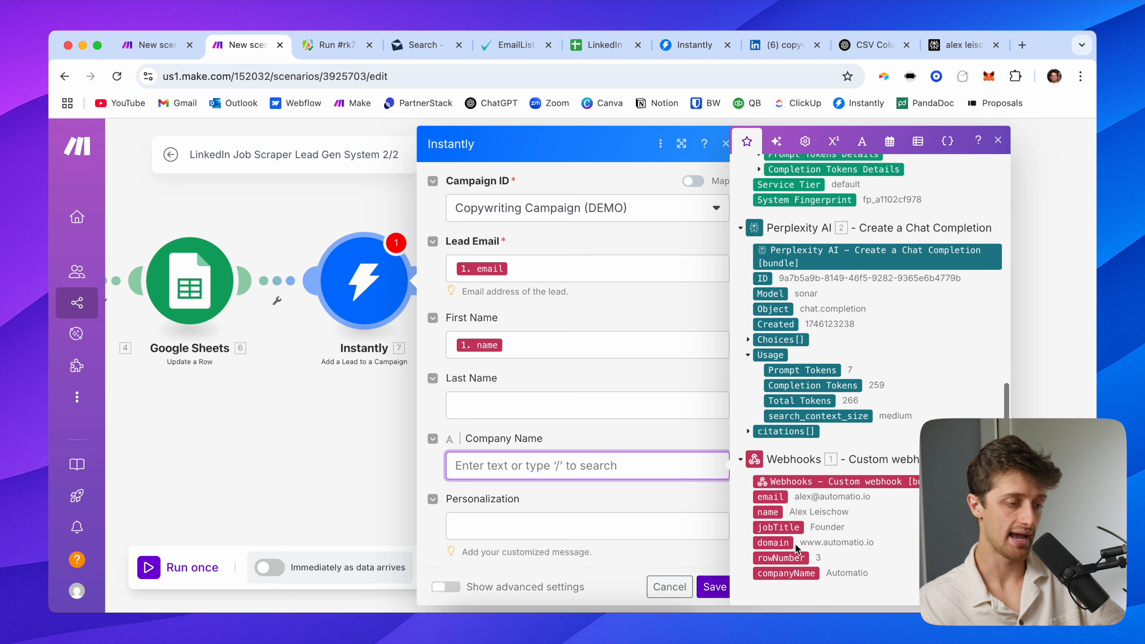
left_click(796, 572)
scroll(518, 487, "down", 2)
Map the OpenAI icebreaker into Personalization and domain into Website, then save the module
left_click(496, 436)
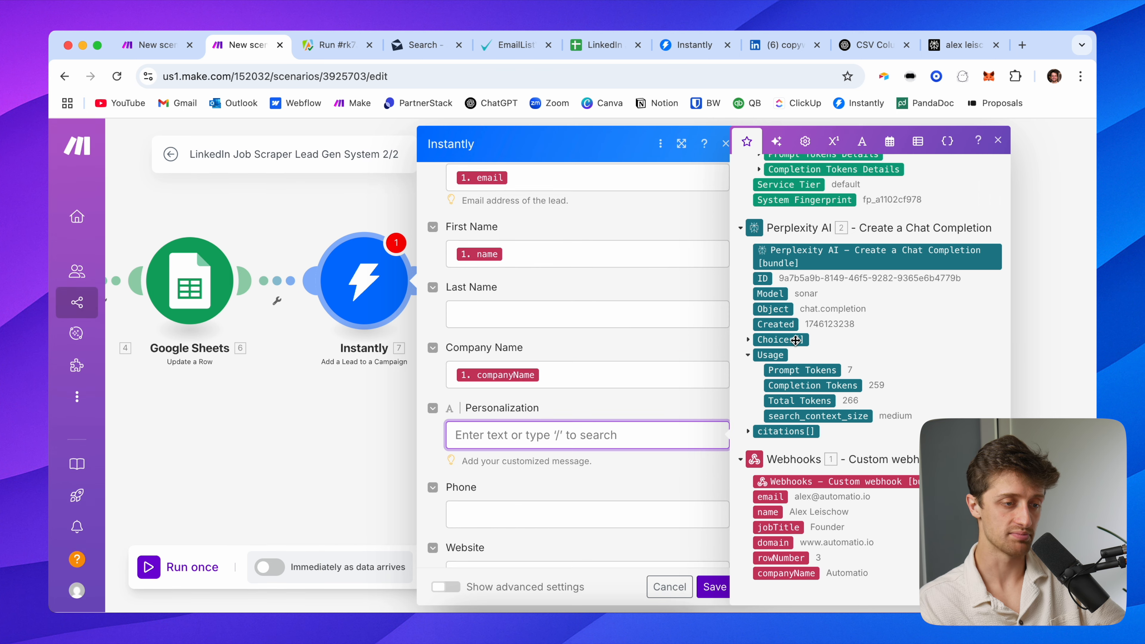
scroll(795, 340, "up", 1)
scroll(813, 335, "up", 8)
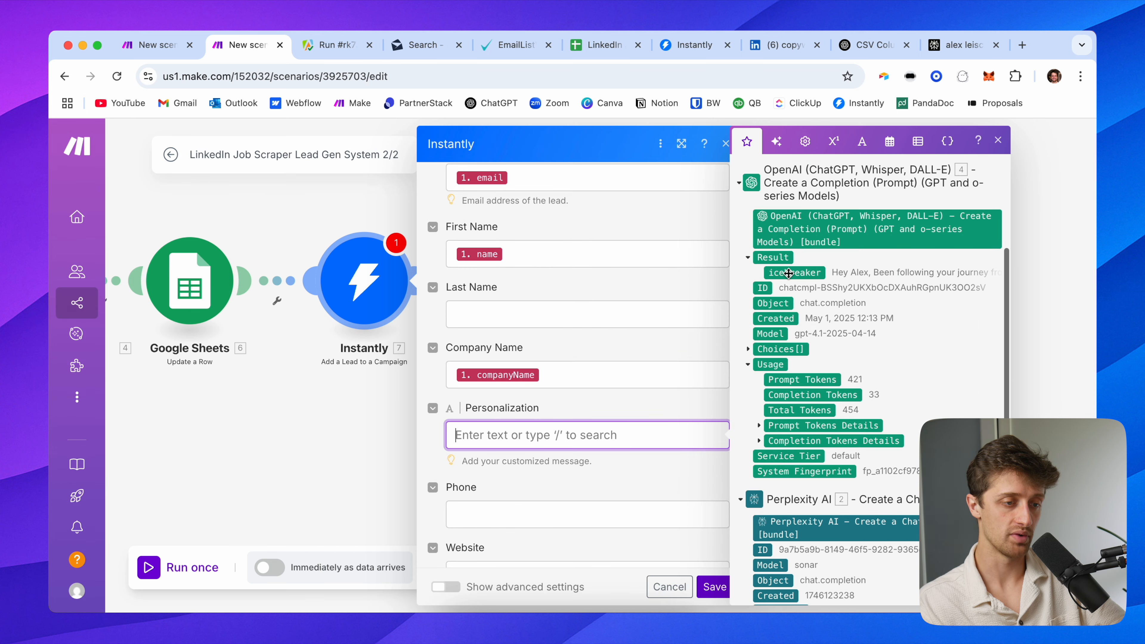
scroll(806, 290, "up", 5)
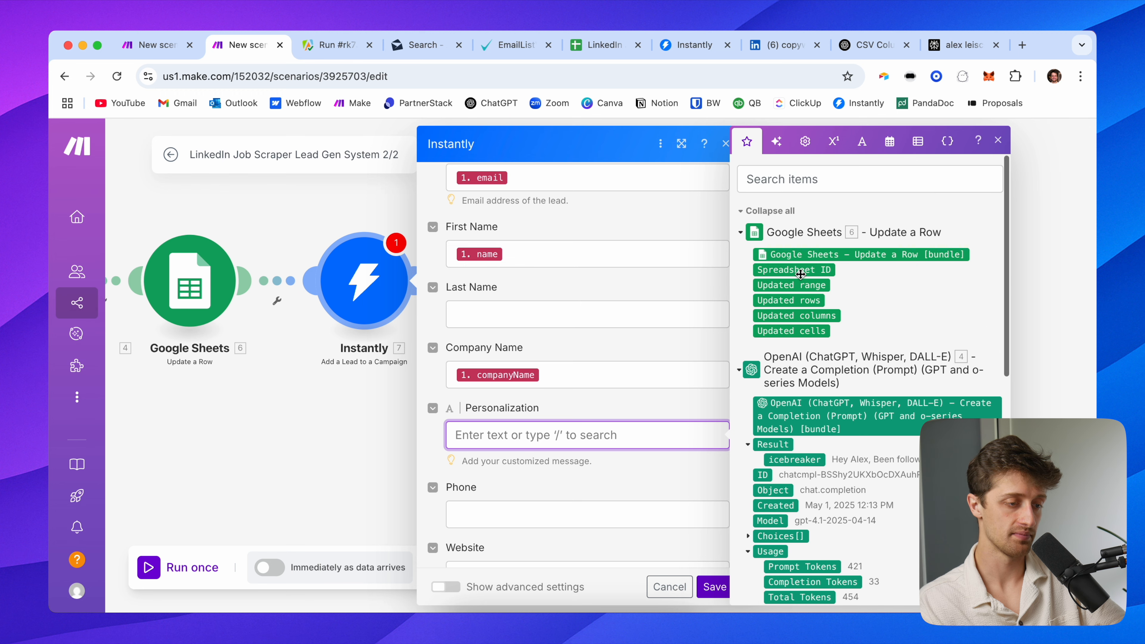
left_click_drag(799, 465, 697, 440)
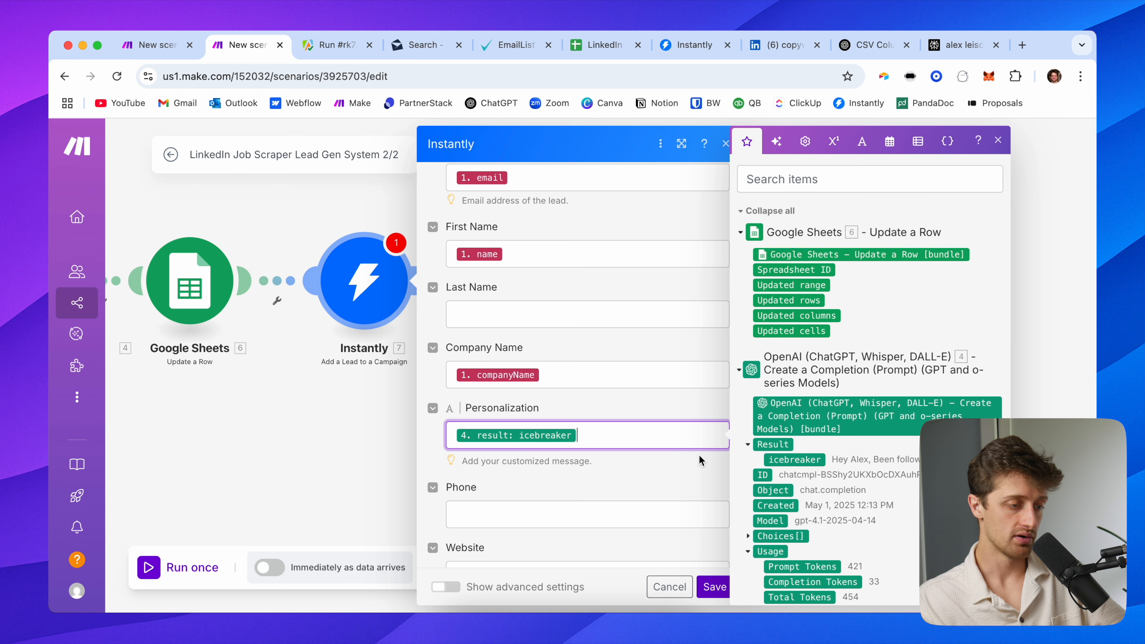
left_click(625, 409)
scroll(604, 460, "down", 2)
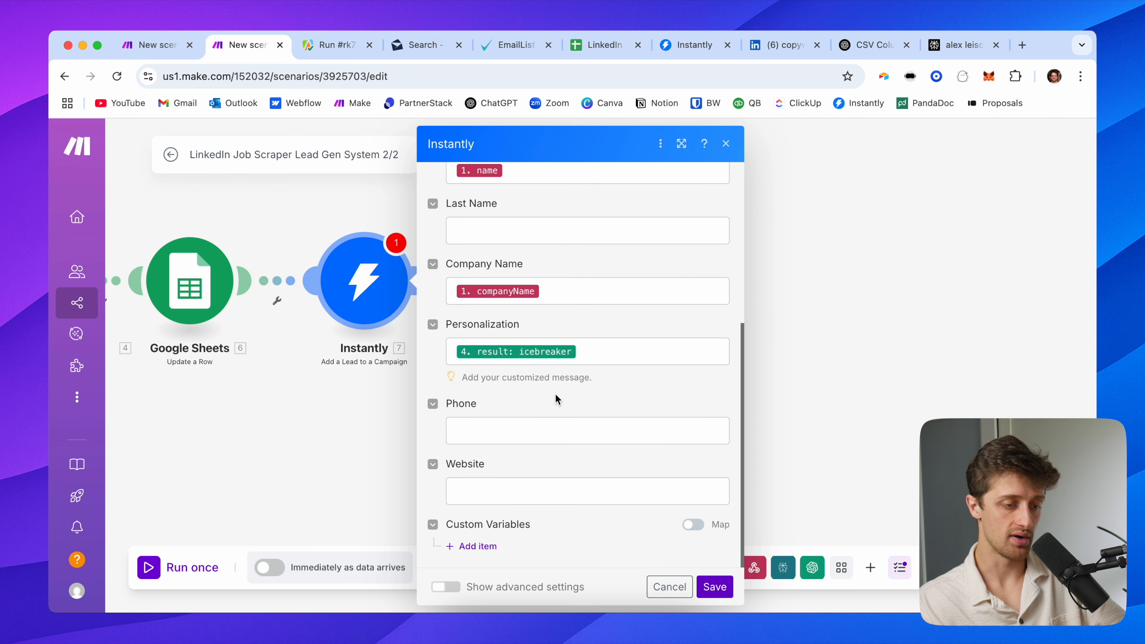
left_click(513, 482)
scroll(811, 451, "down", 10)
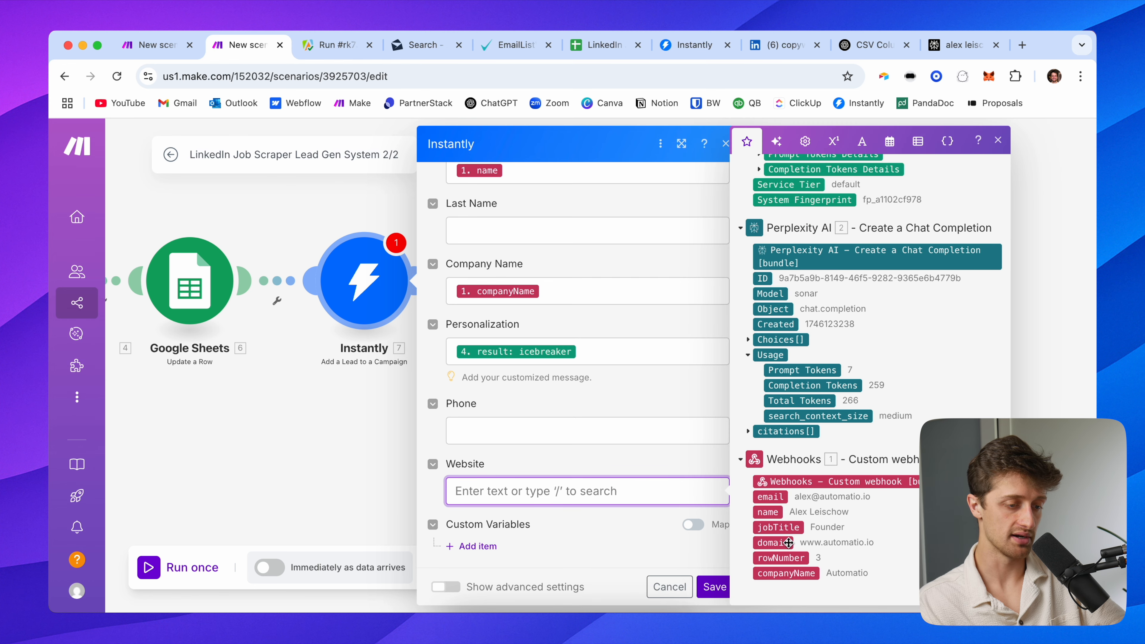
left_click_drag(788, 542, 606, 457)
left_click(604, 472)
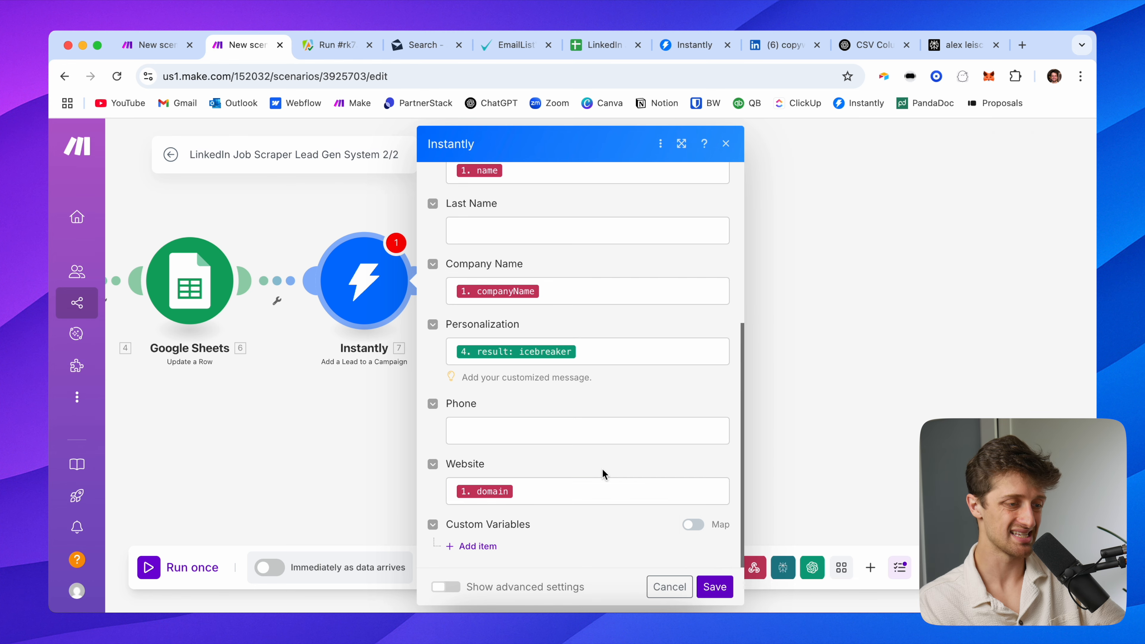
left_click(707, 588)
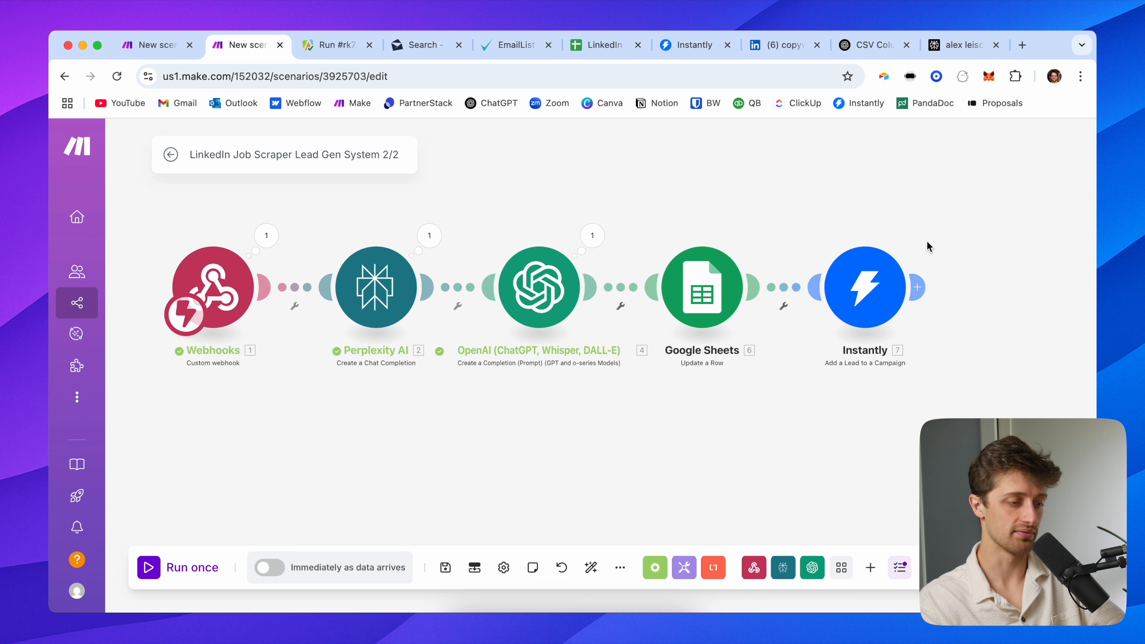
Save the 2/2 scenario and schedule it to run immediately as data arrives
left_click(445, 567)
left_click(270, 567)
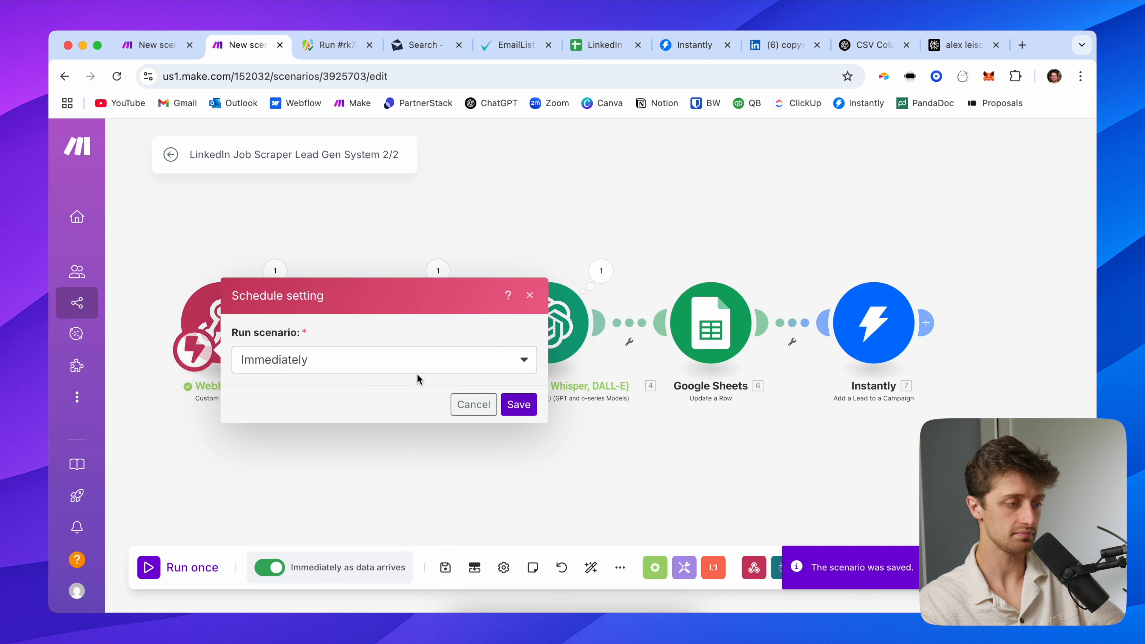
left_click(528, 410)
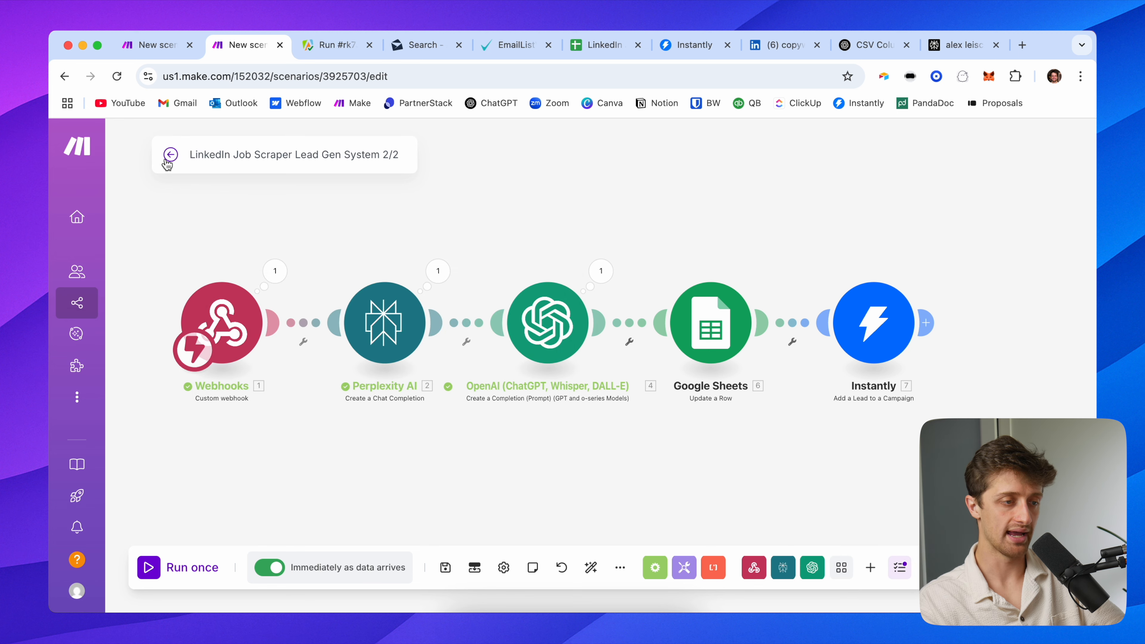
left_click(170, 154)
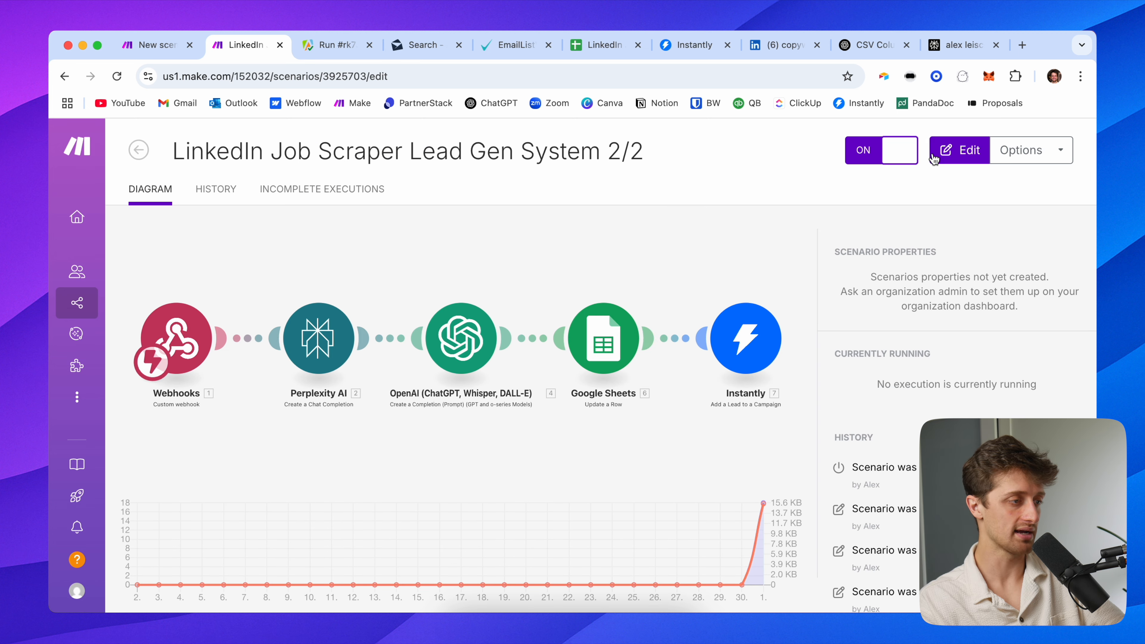
Copy the LinkedIn job search URL, run scenario 1/2 once, and view the Apify run
left_click(151, 44)
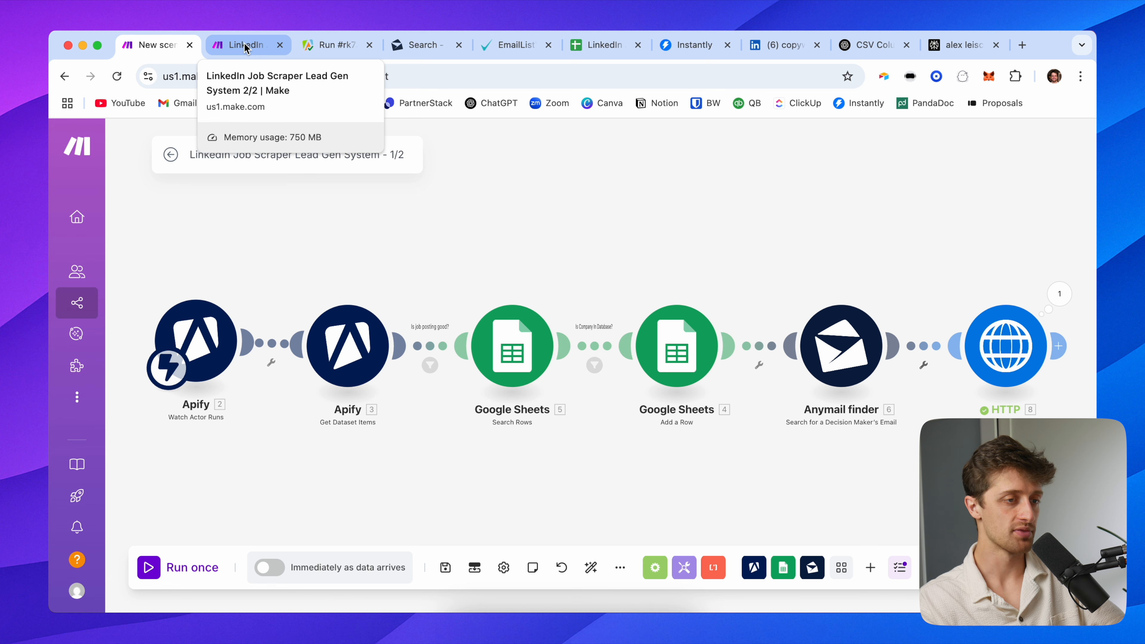
left_click(766, 47)
left_click(304, 72)
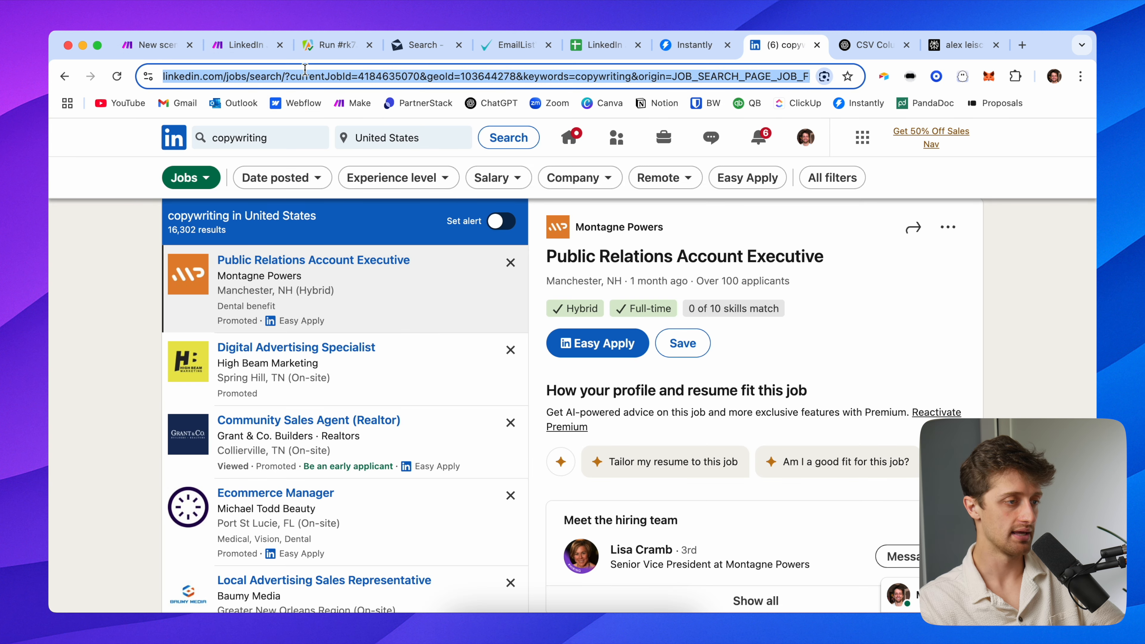
left_click(158, 45)
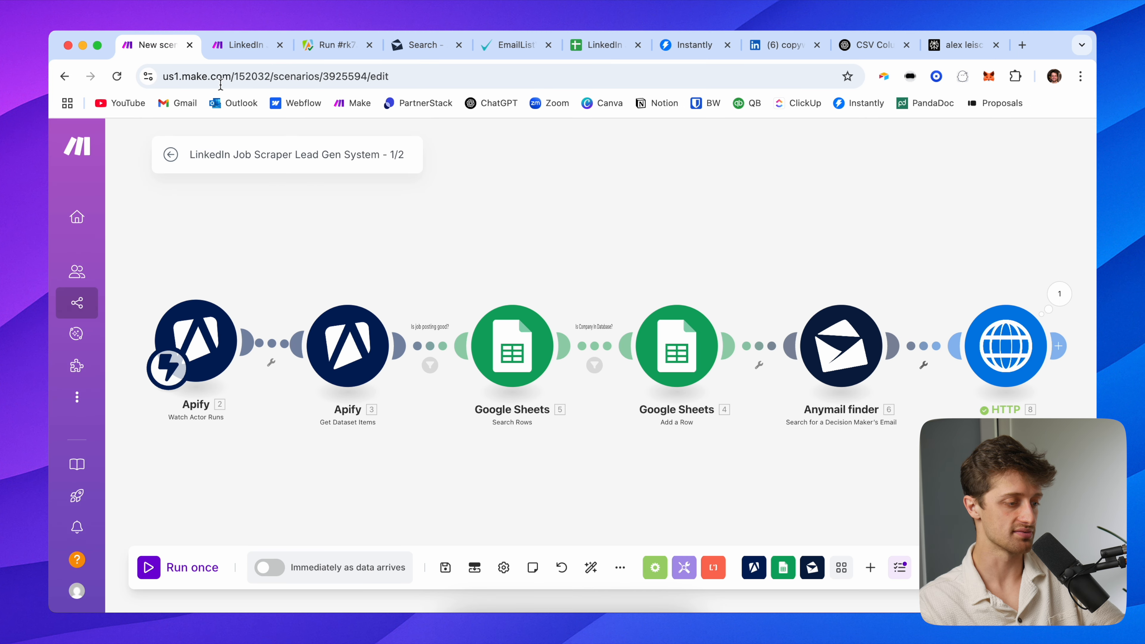
left_click(189, 564)
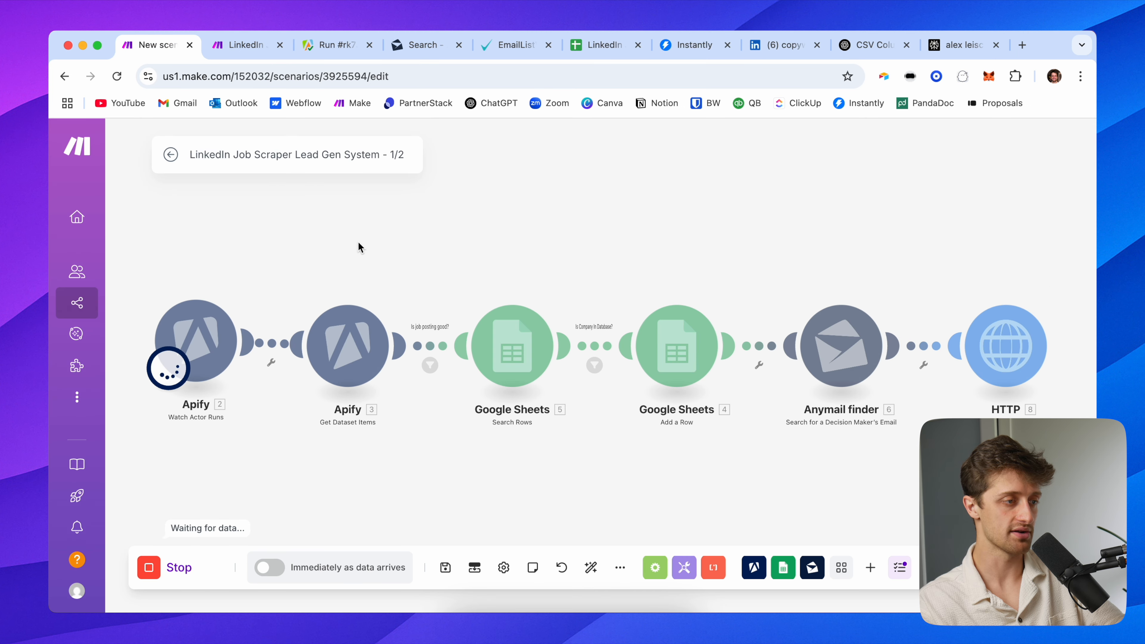
left_click(343, 47)
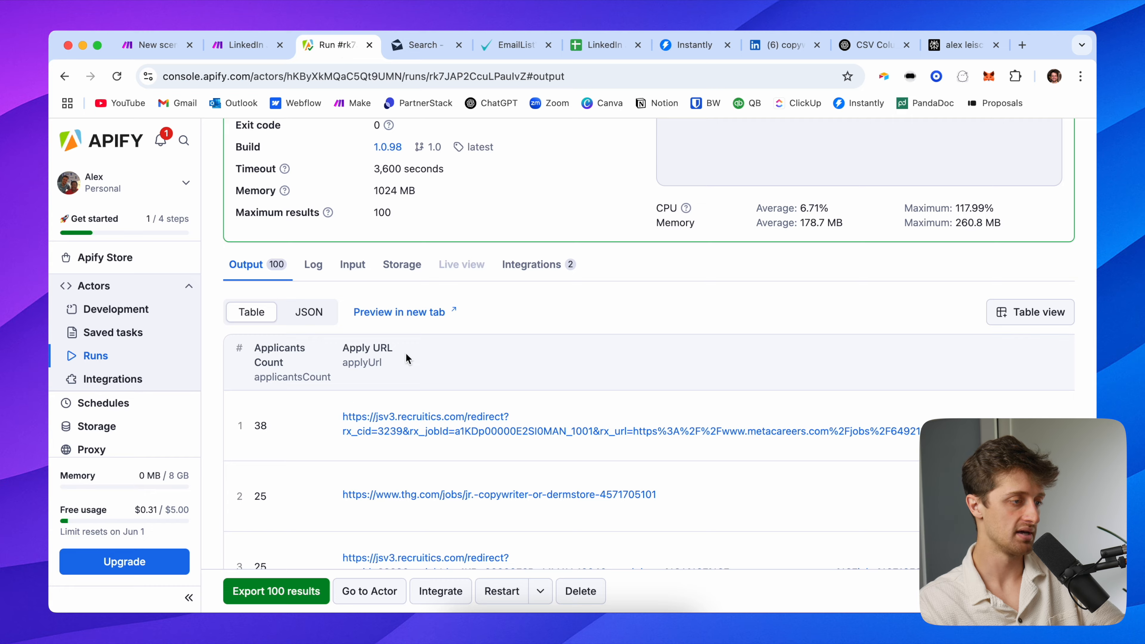
Paste the new LinkedIn search URL into the scraper input and set jobs to 200
left_click(239, 144)
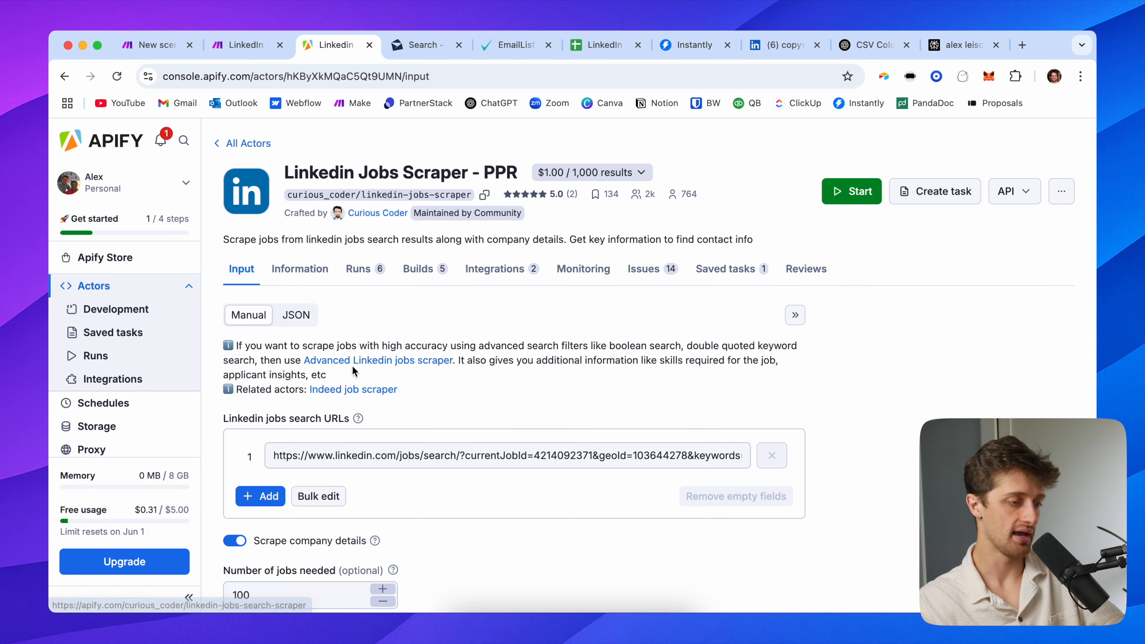
scroll(389, 408, "down", 2)
key("super+a")
key("super+v")
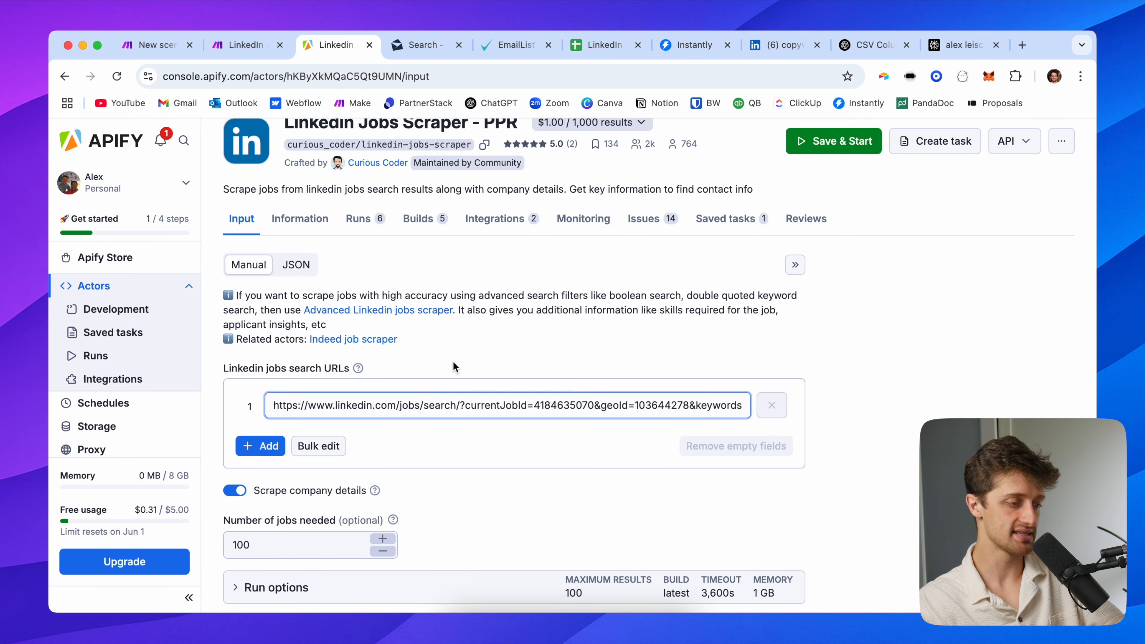
scroll(383, 418, "down", 4)
double_click(330, 416)
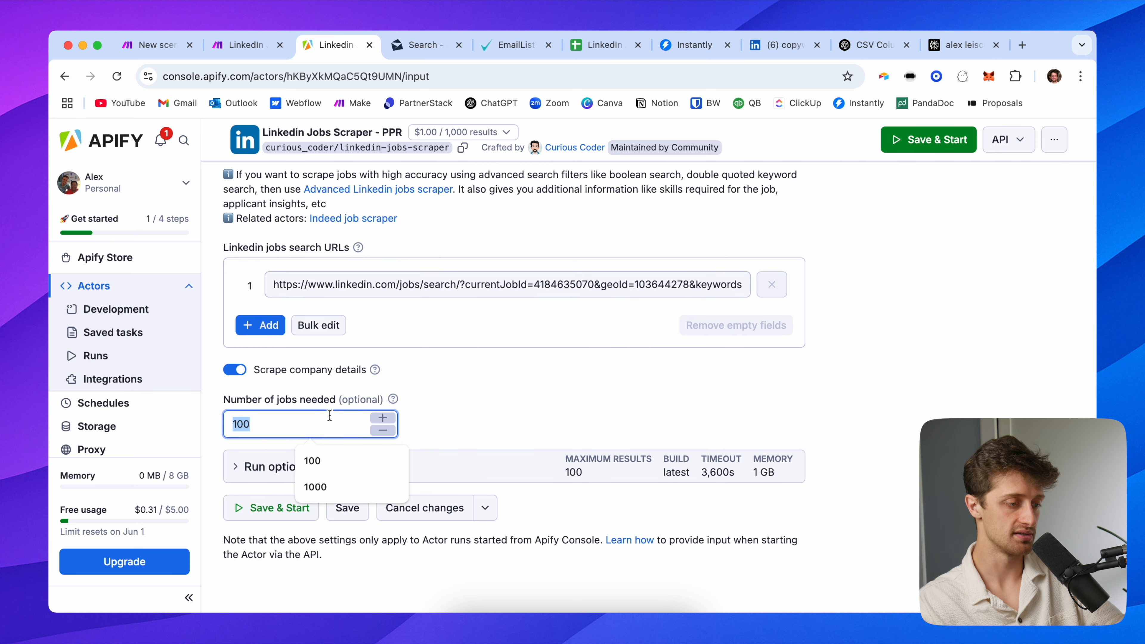
type("200")
left_click(465, 413)
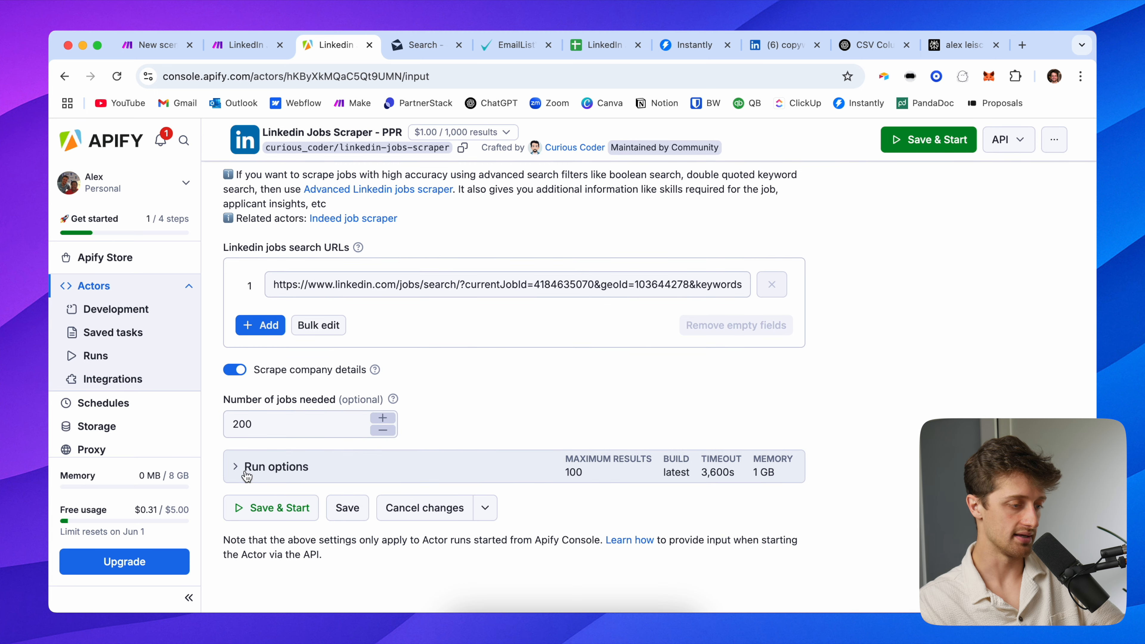
Set maximum results to 200 and start the Linkedin Jobs Scraper run
left_click(238, 467)
scroll(271, 496, "down", 4)
double_click(300, 561)
type("200")
scroll(553, 509, "down", 3)
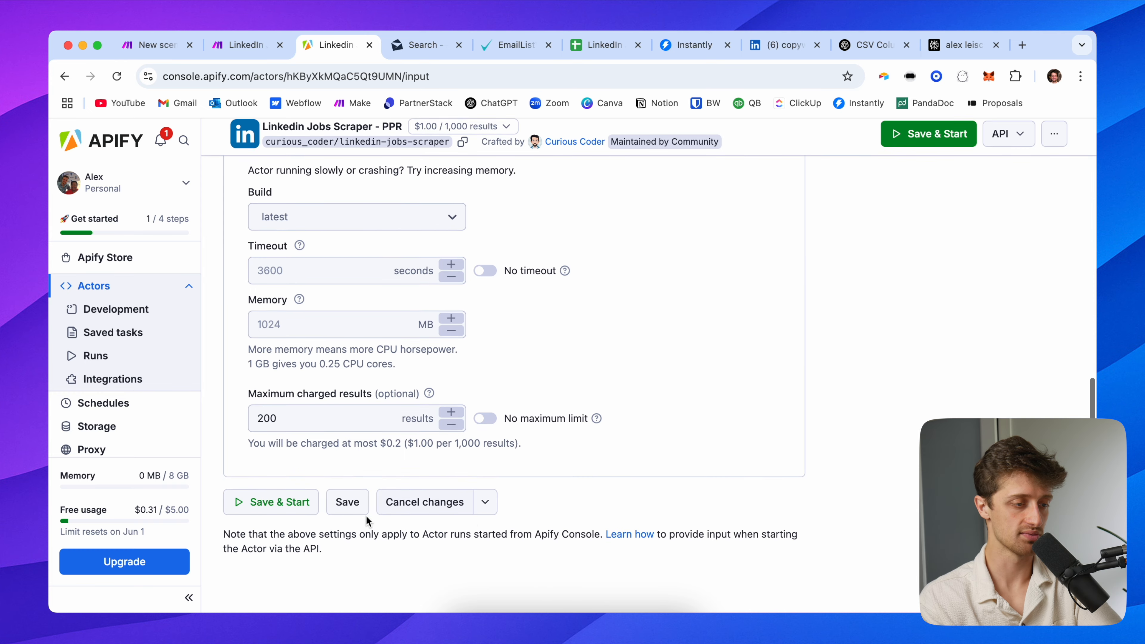
left_click(271, 509)
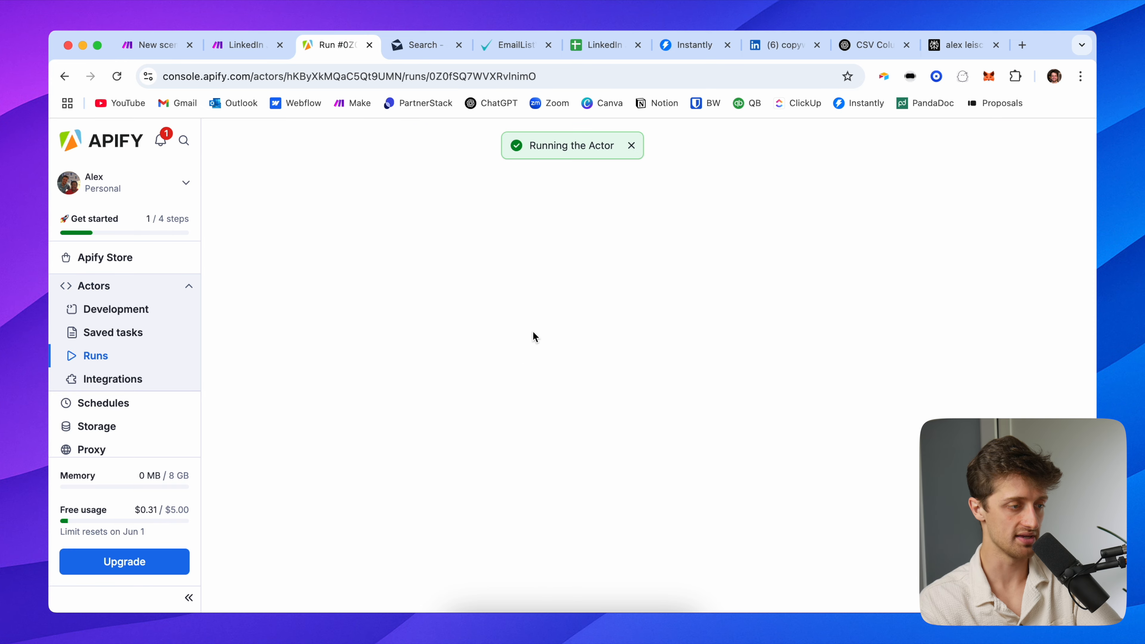
left_click(153, 44)
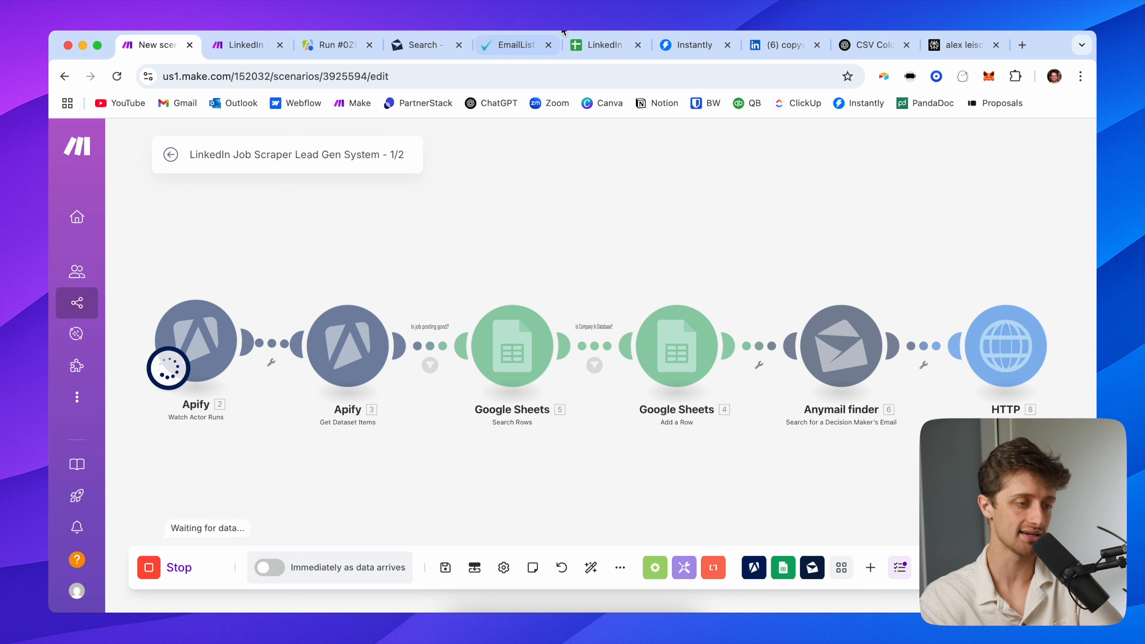
Check the jobs sheet, both Make scenarios and the scraper run, then the empty DEMO leads page
left_click(602, 45)
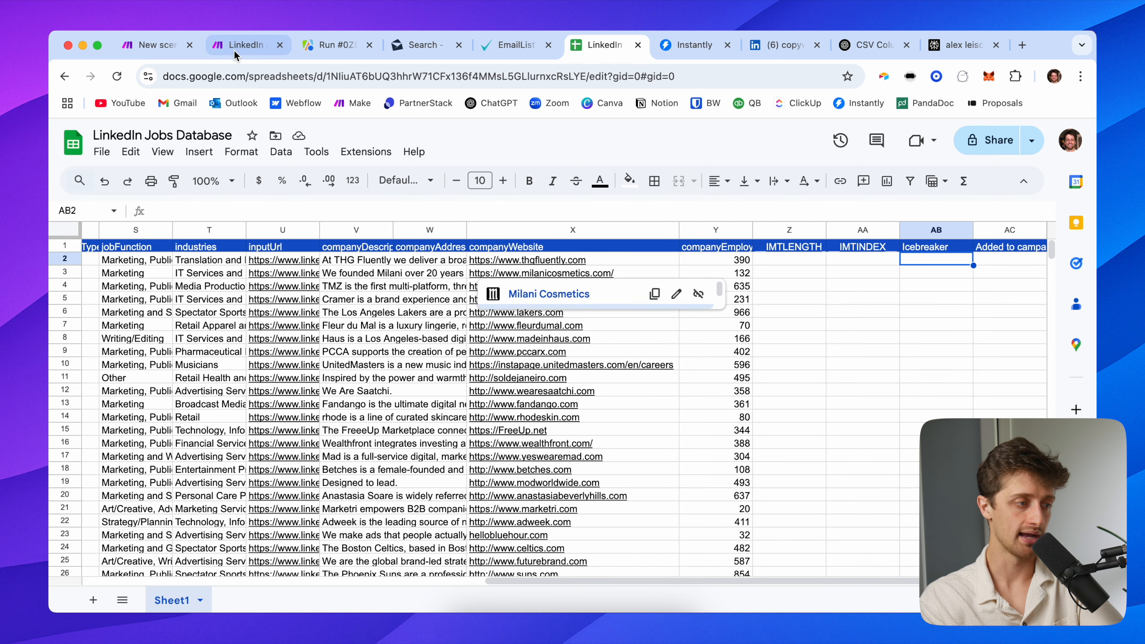
left_click(166, 45)
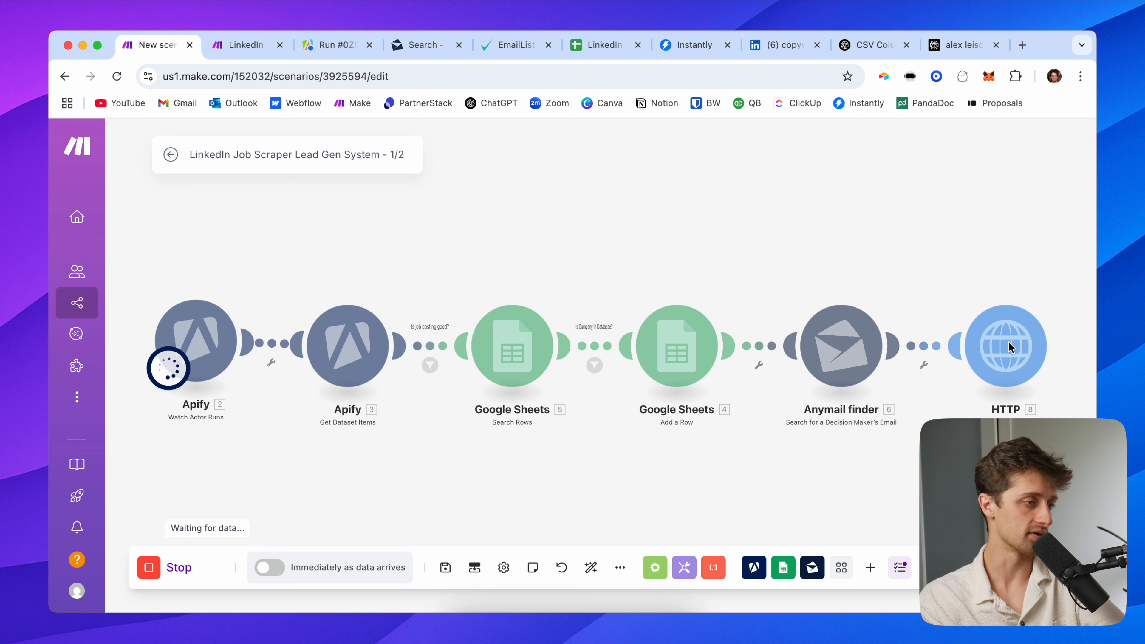
left_click(253, 44)
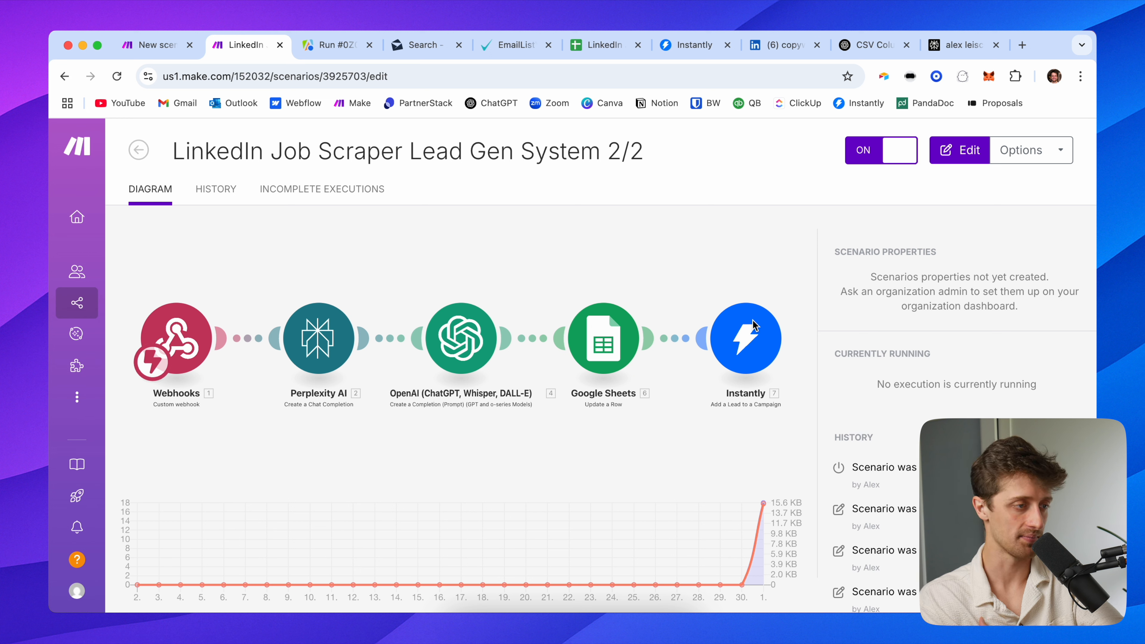
left_click(331, 49)
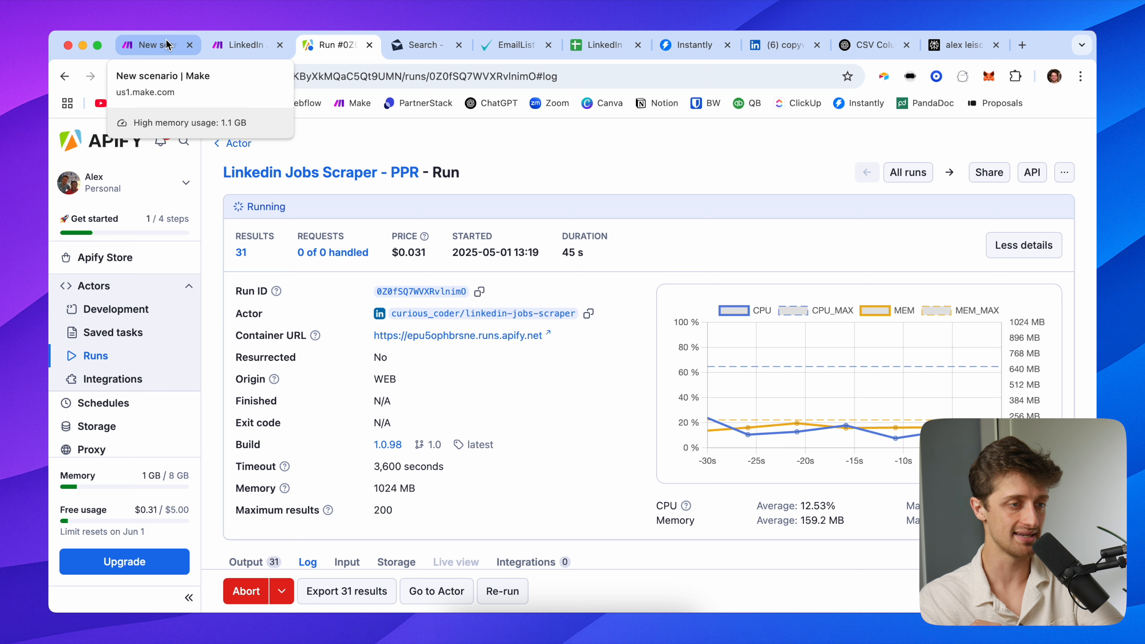
left_click(707, 47)
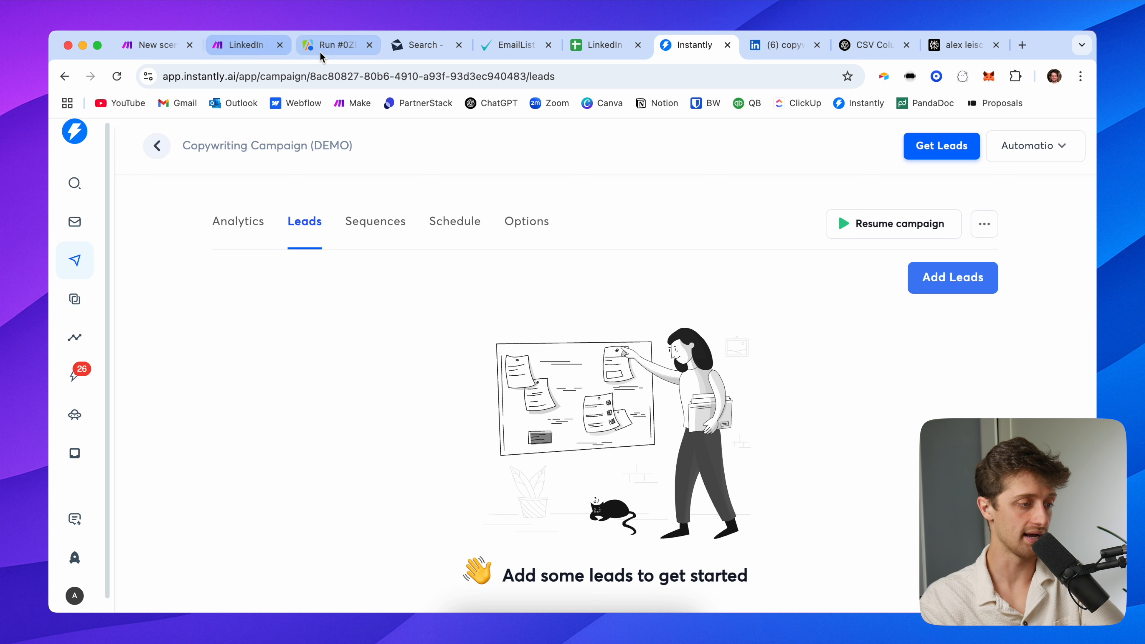
Check the Apify run again, then view the 2/2 scenario with 6 records queued
left_click(342, 49)
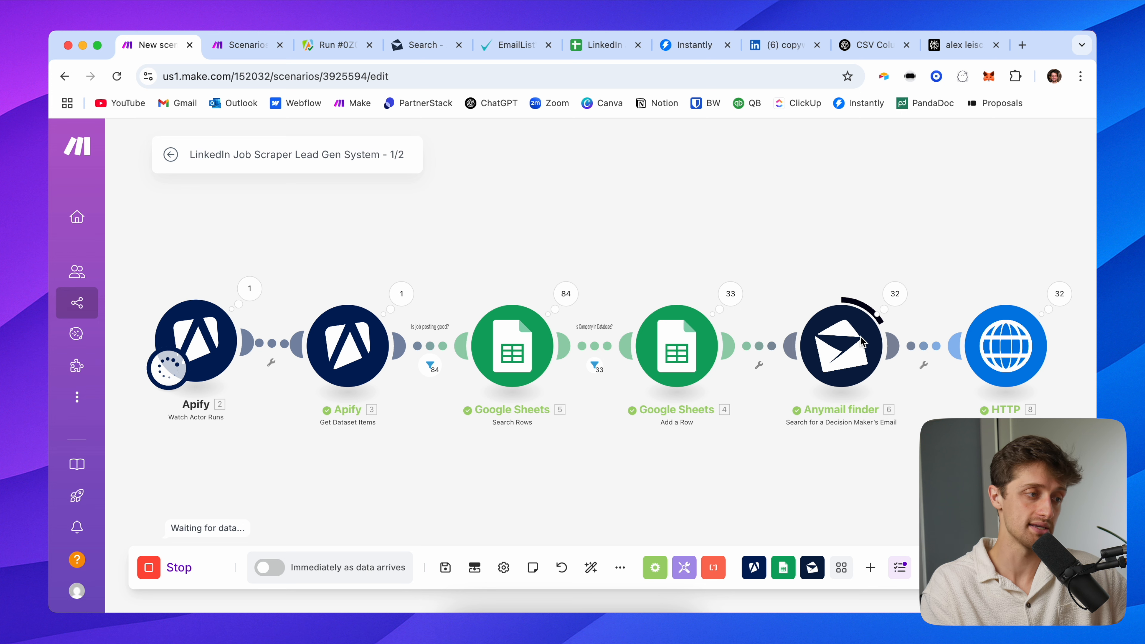
left_click(258, 54)
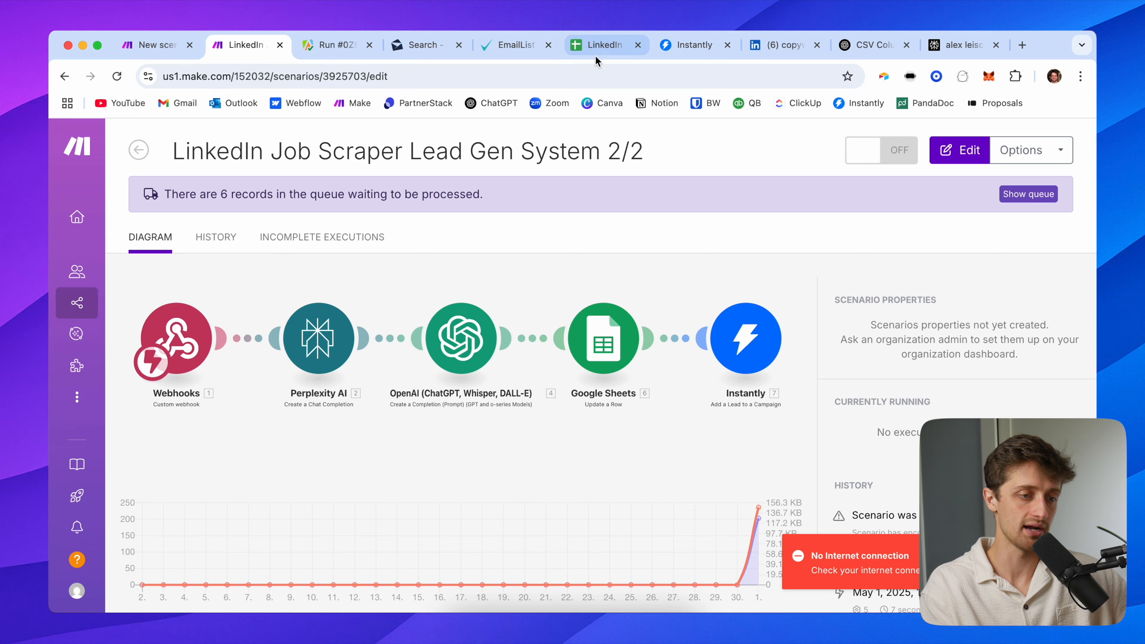
Select the icebreakers in column AB rows 39–70 and read the full text of AB43
left_click(601, 44)
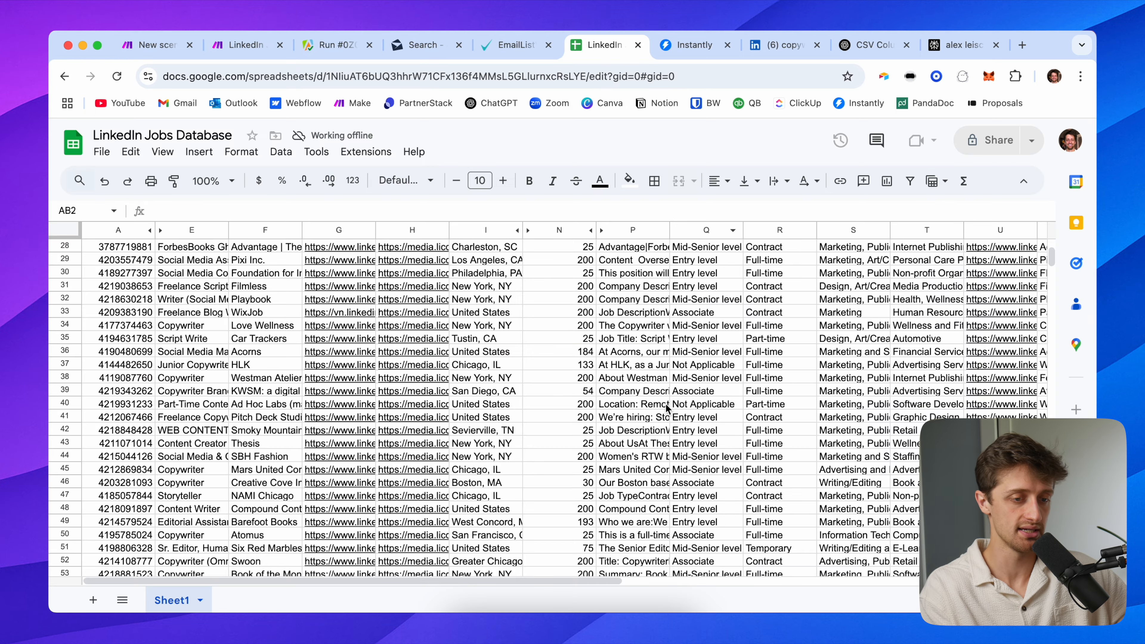
scroll(665, 408, "down", 7)
scroll(665, 408, "right", 10)
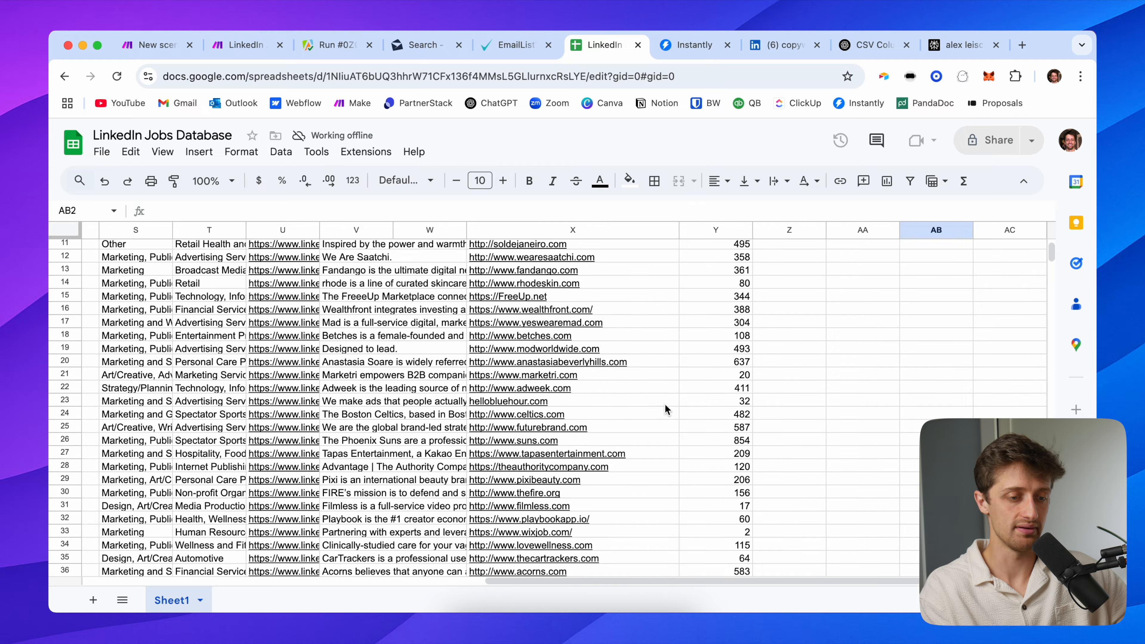
scroll(864, 345, "up", 4)
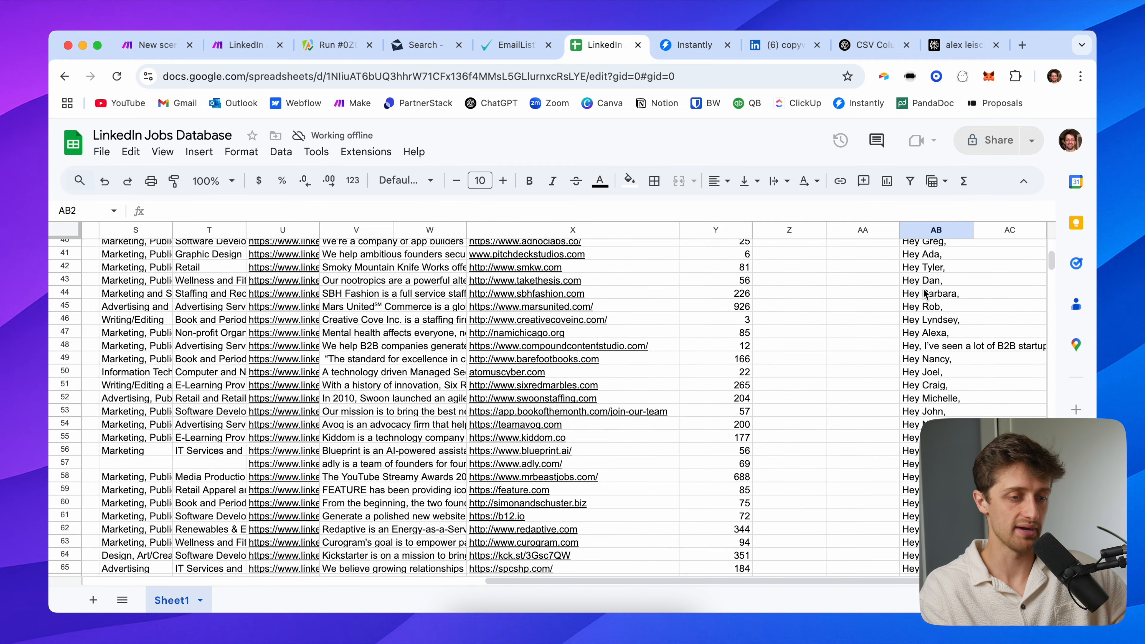
left_click(935, 276)
key("super+shift+Down")
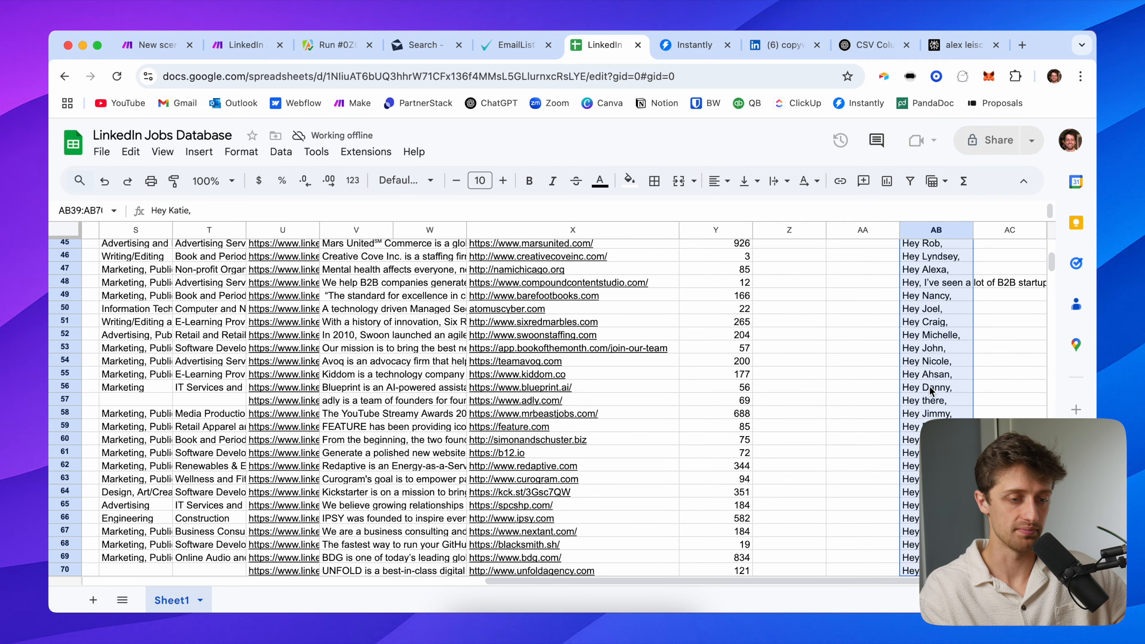
scroll(931, 379, "up", 6)
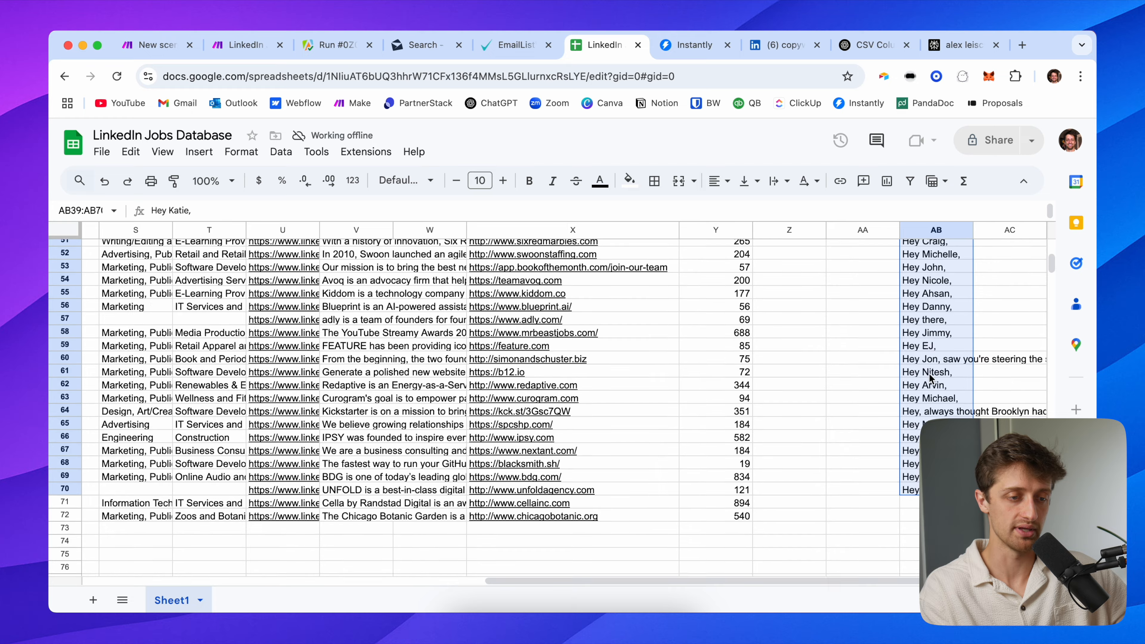
double_click(938, 288)
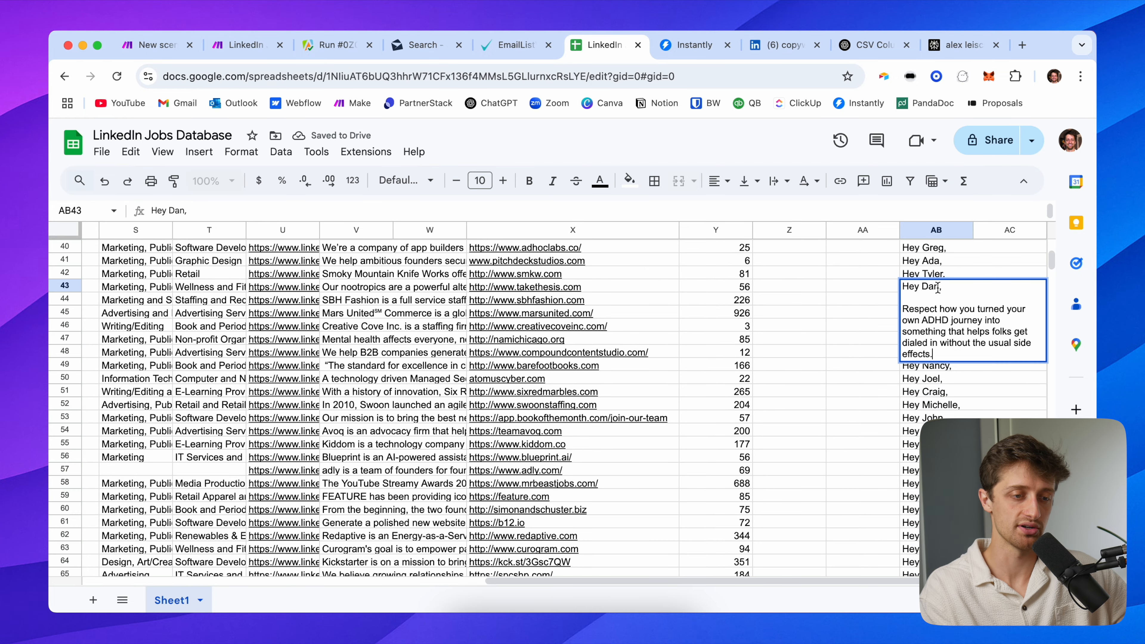
left_click(960, 368)
scroll(954, 321, "up", 2)
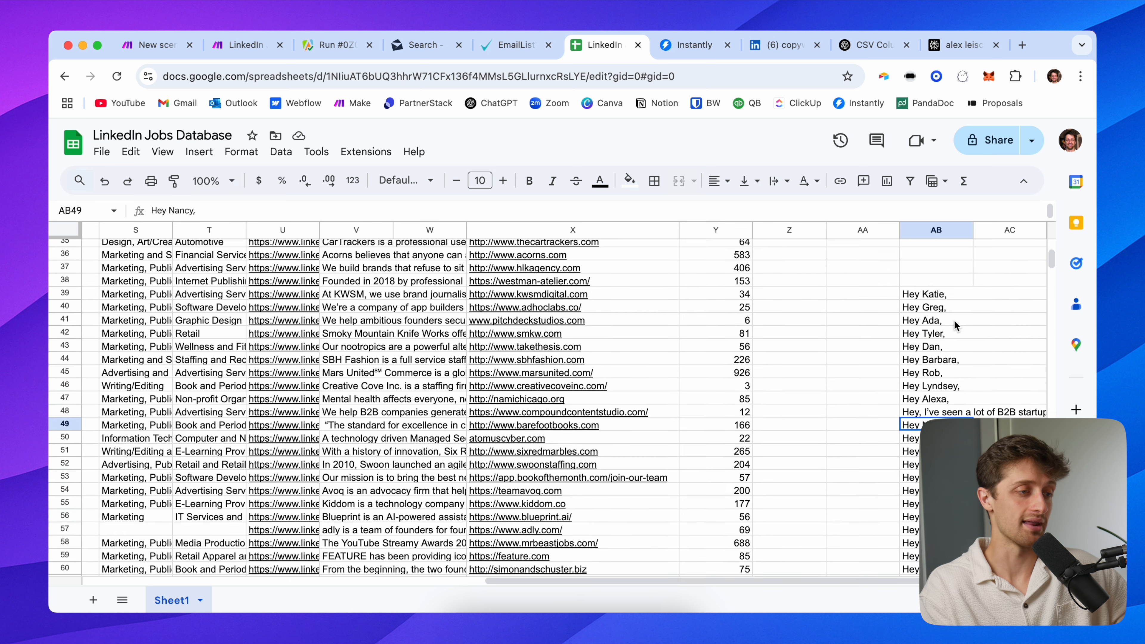
left_click(959, 295)
scroll(959, 297, "down", 1)
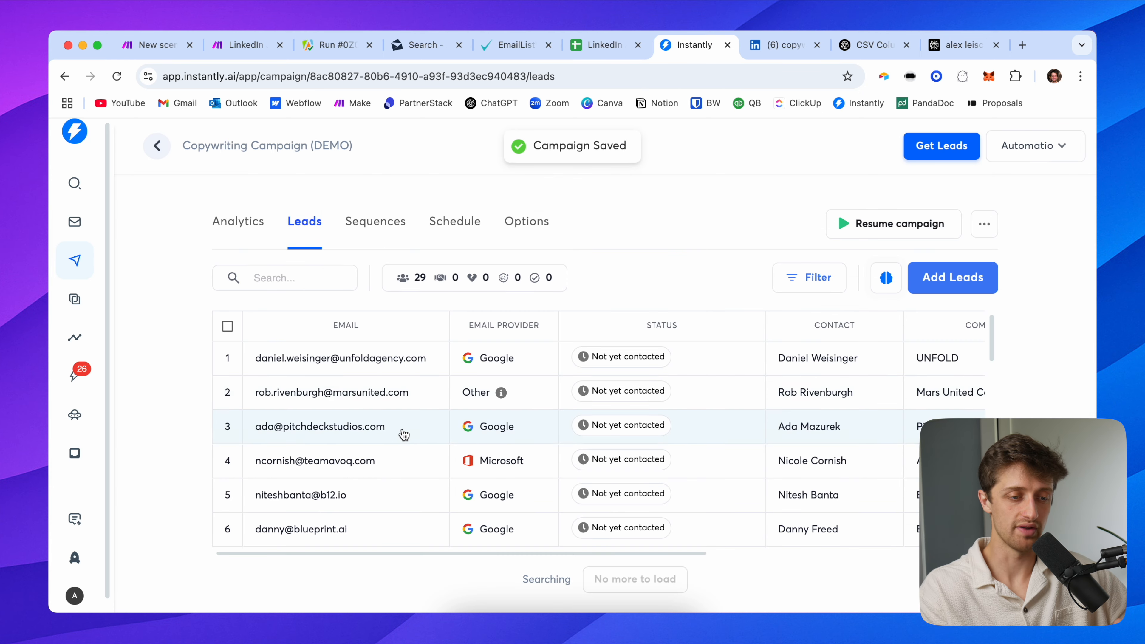
Scroll through the 29 campaign leads and their Personalization column
scroll(402, 432, "down", 10)
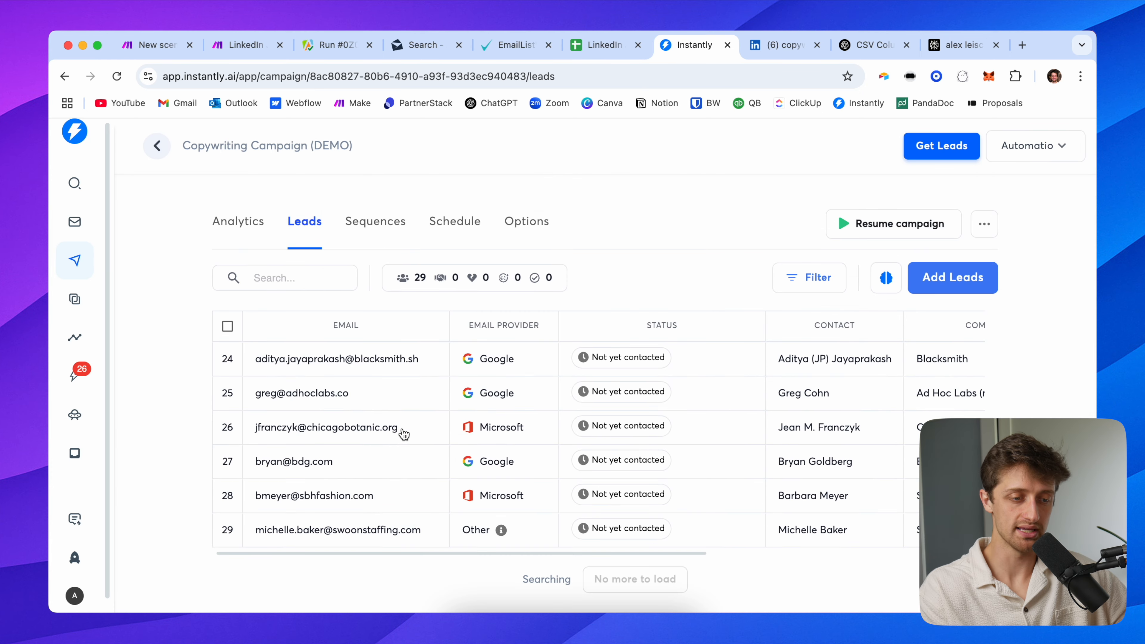
scroll(451, 428, "up", 10)
scroll(519, 415, "right", 5)
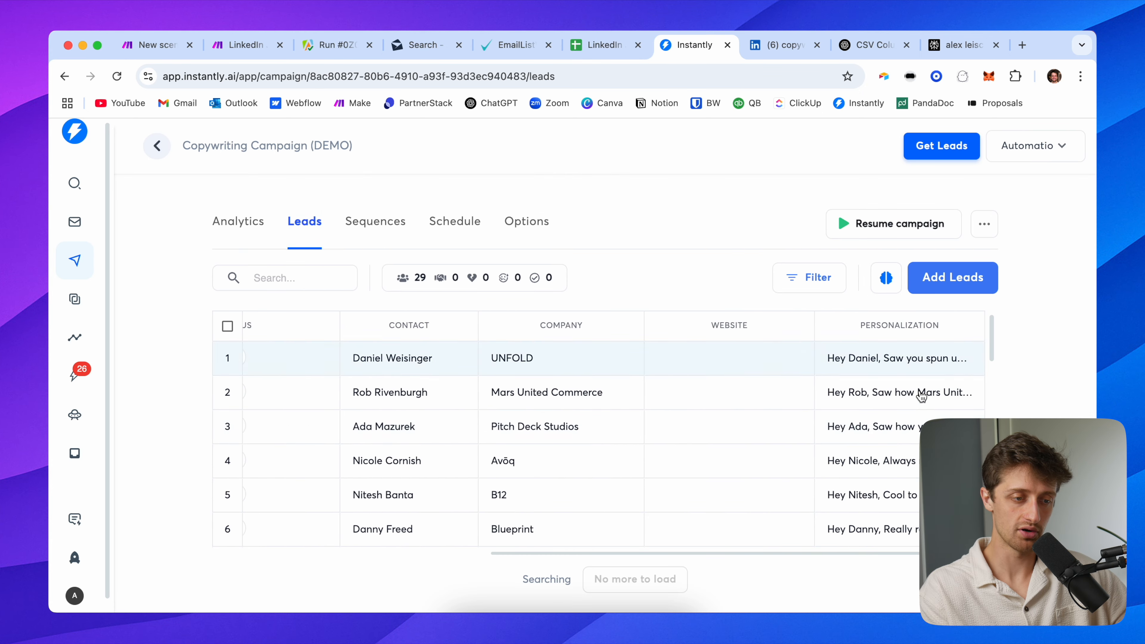
scroll(560, 432, "left", 6)
Preview the sequence email and highlight its personalized icebreaker opening
left_click(375, 221)
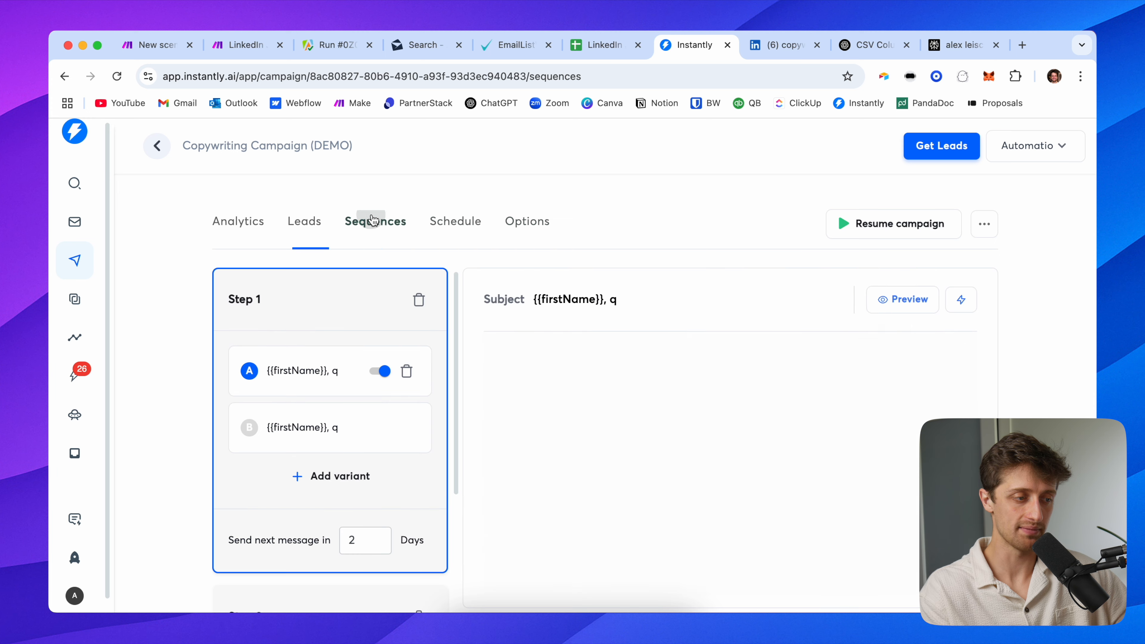
left_click(884, 307)
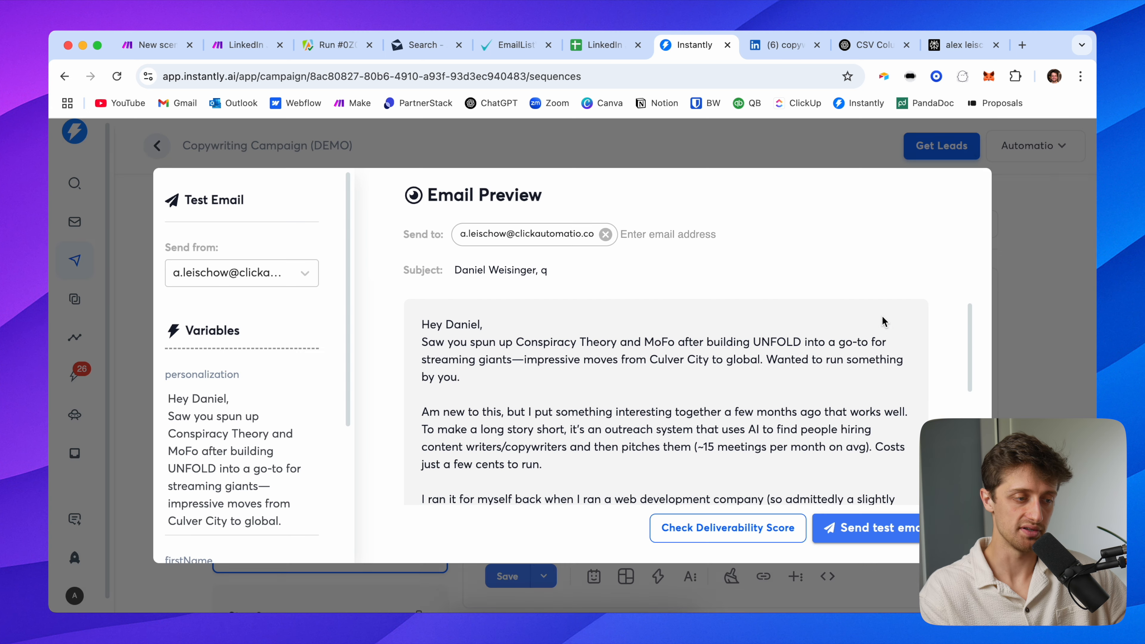
scroll(476, 360, "down", 3)
scroll(478, 360, "up", 3)
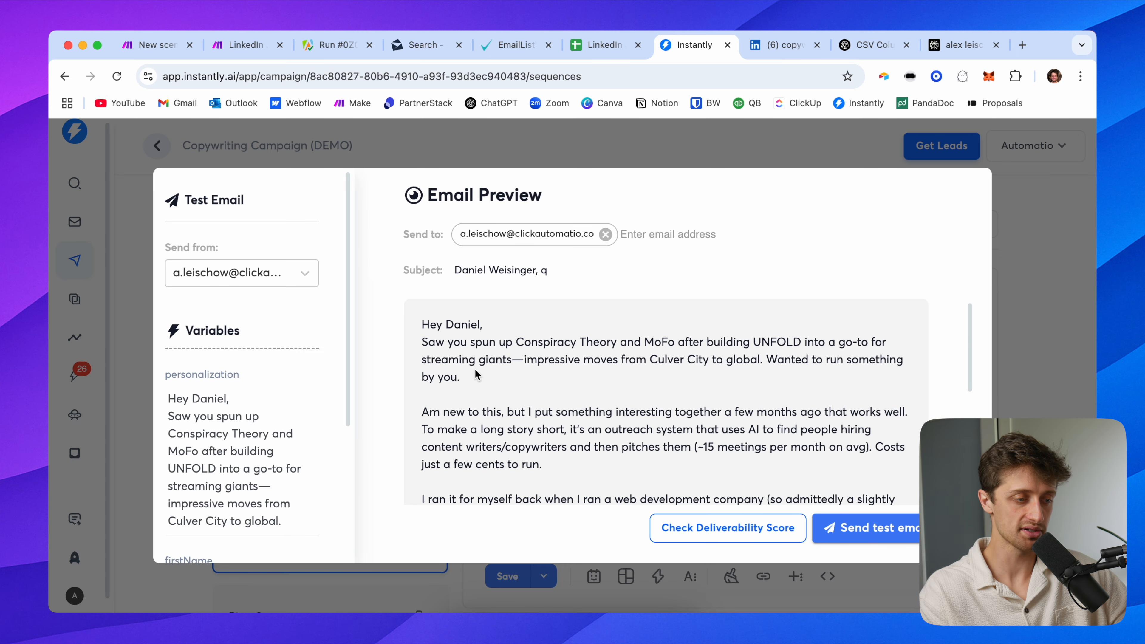
left_click_drag(488, 378, 418, 335)
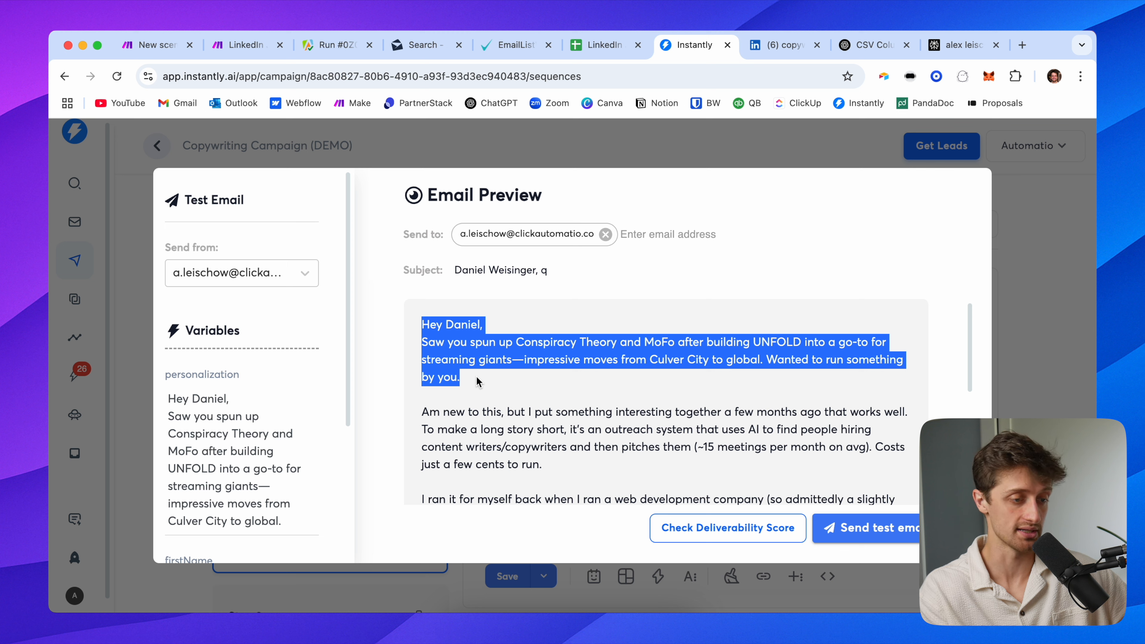
left_click(491, 384)
scroll(491, 384, "down", 3)
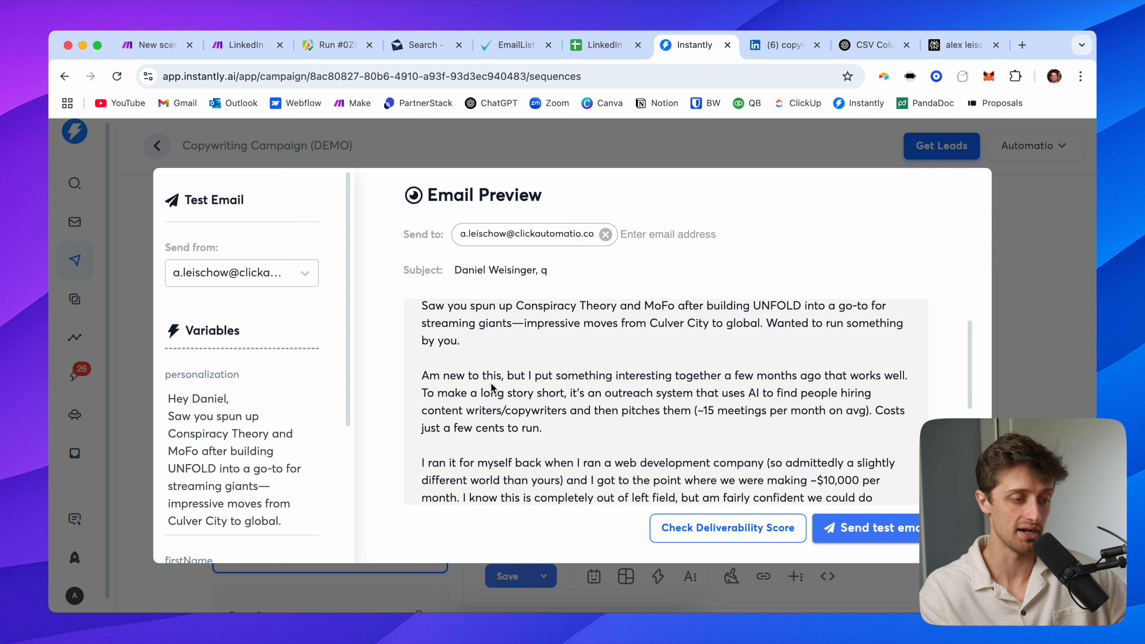
left_click_drag(424, 330, 608, 473)
scroll(608, 476, "down", 4)
scroll(604, 442, "down", 2)
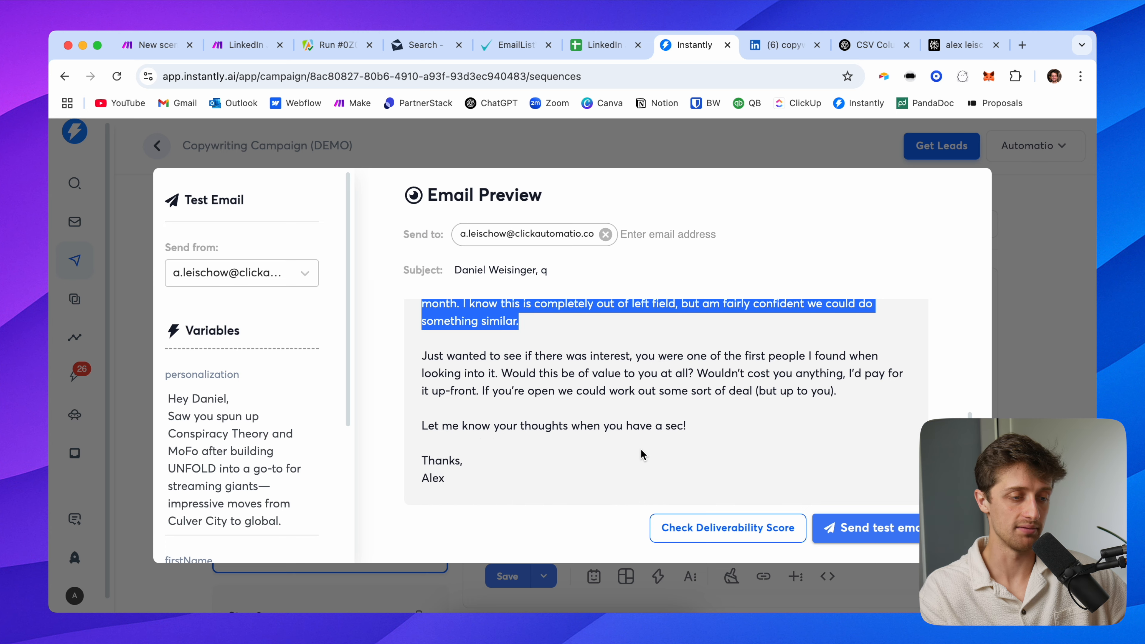
scroll(686, 361, "up", 9)
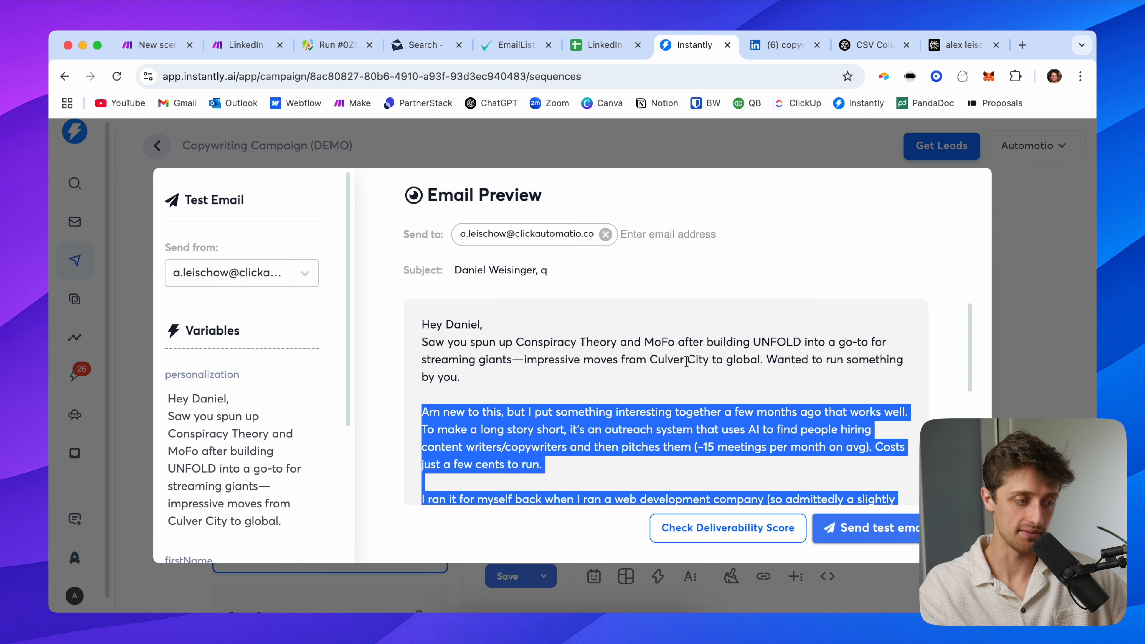